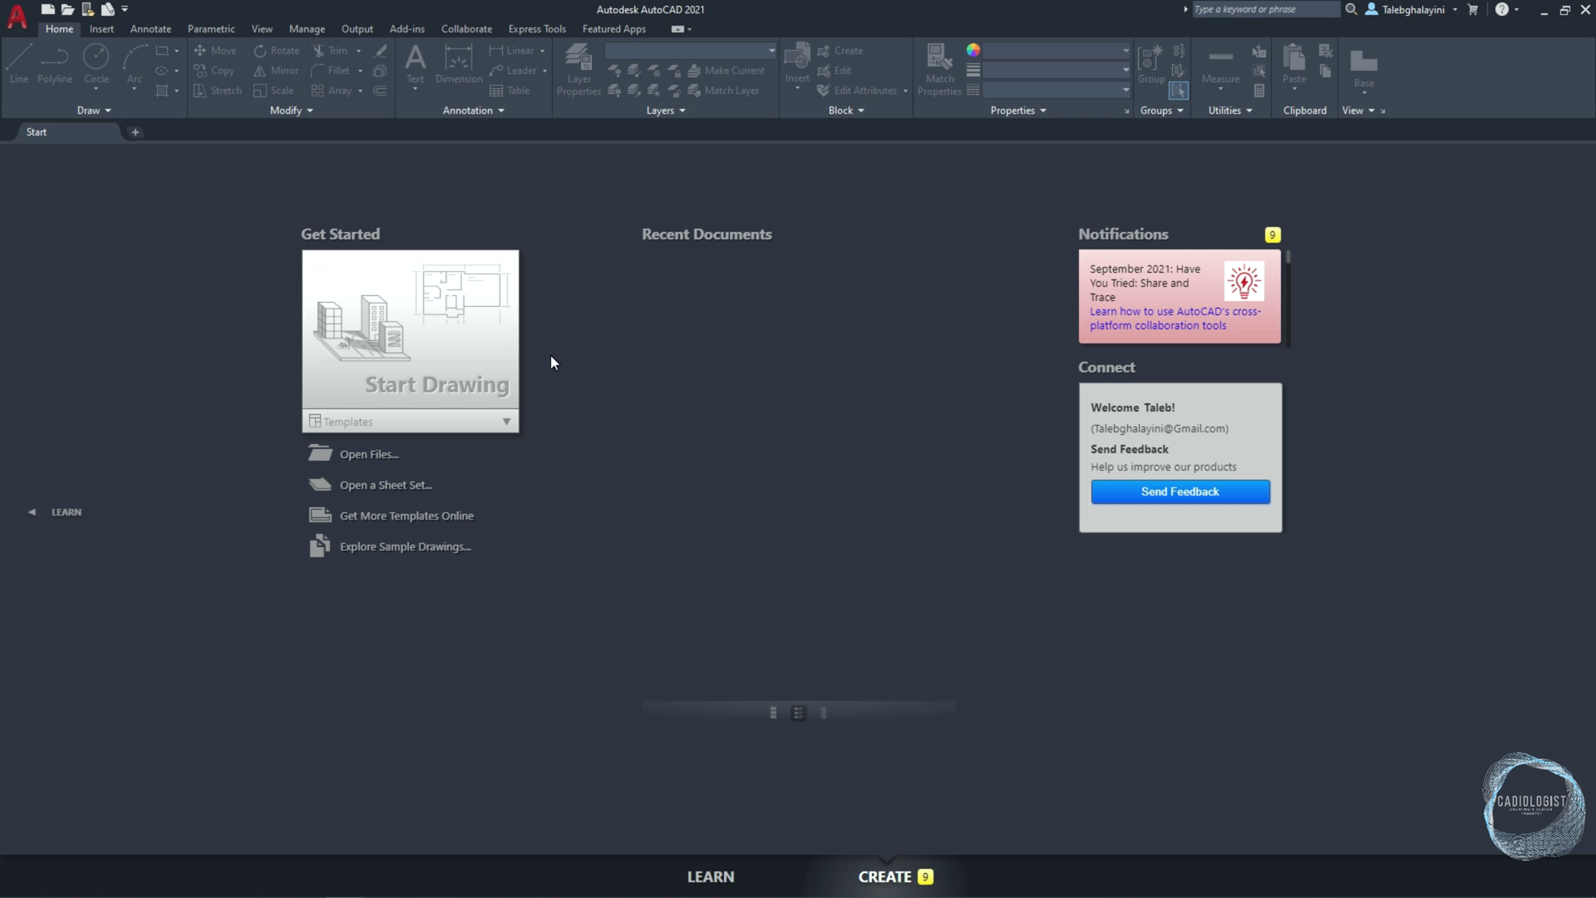
Open a new blank Drawing1 from the Start tab and switch its grid off
left_click(455, 341)
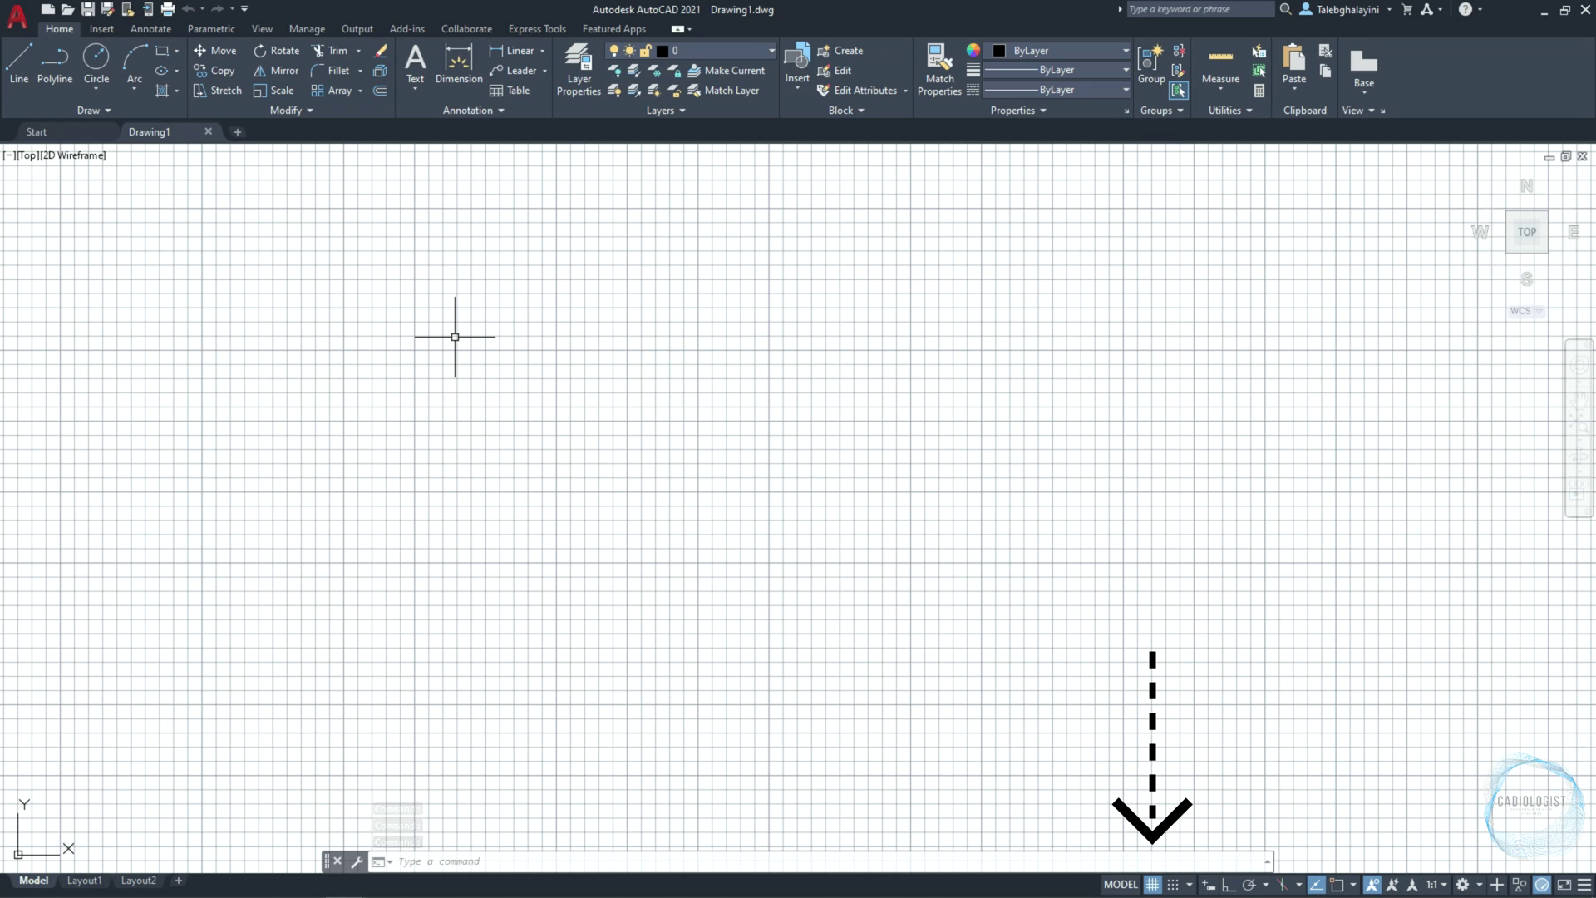
key("F7")
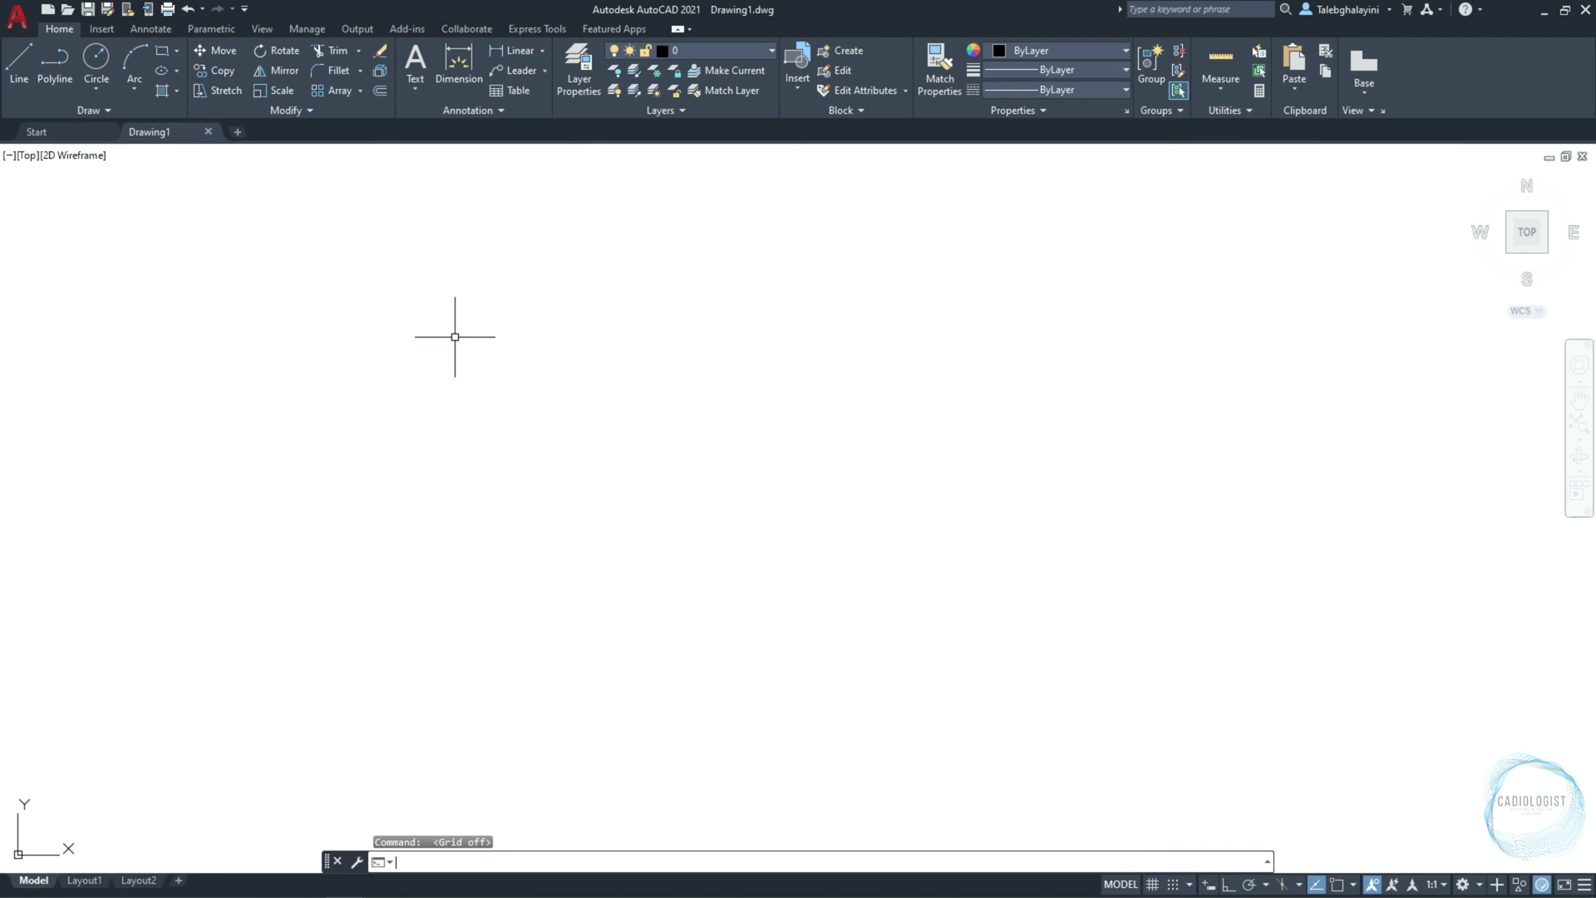
Set length units to Decimal with precision 0 and Millimeters as insertion scale
type("UNITS")
key("Return")
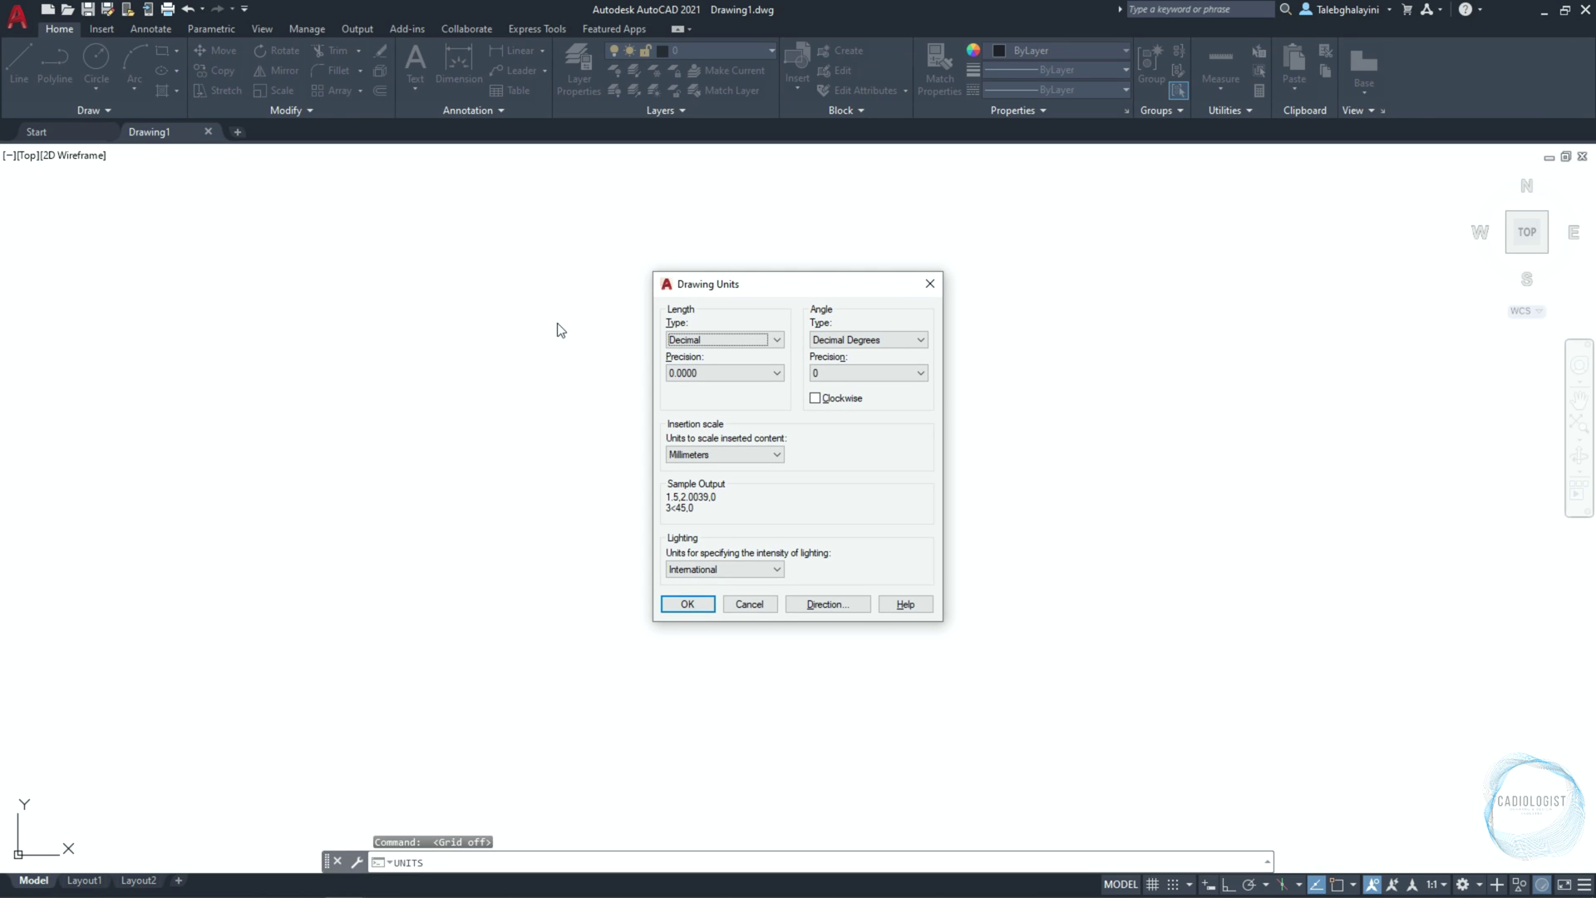
left_click(703, 347)
left_click(701, 360)
left_click(701, 372)
left_click(704, 388)
left_click(711, 454)
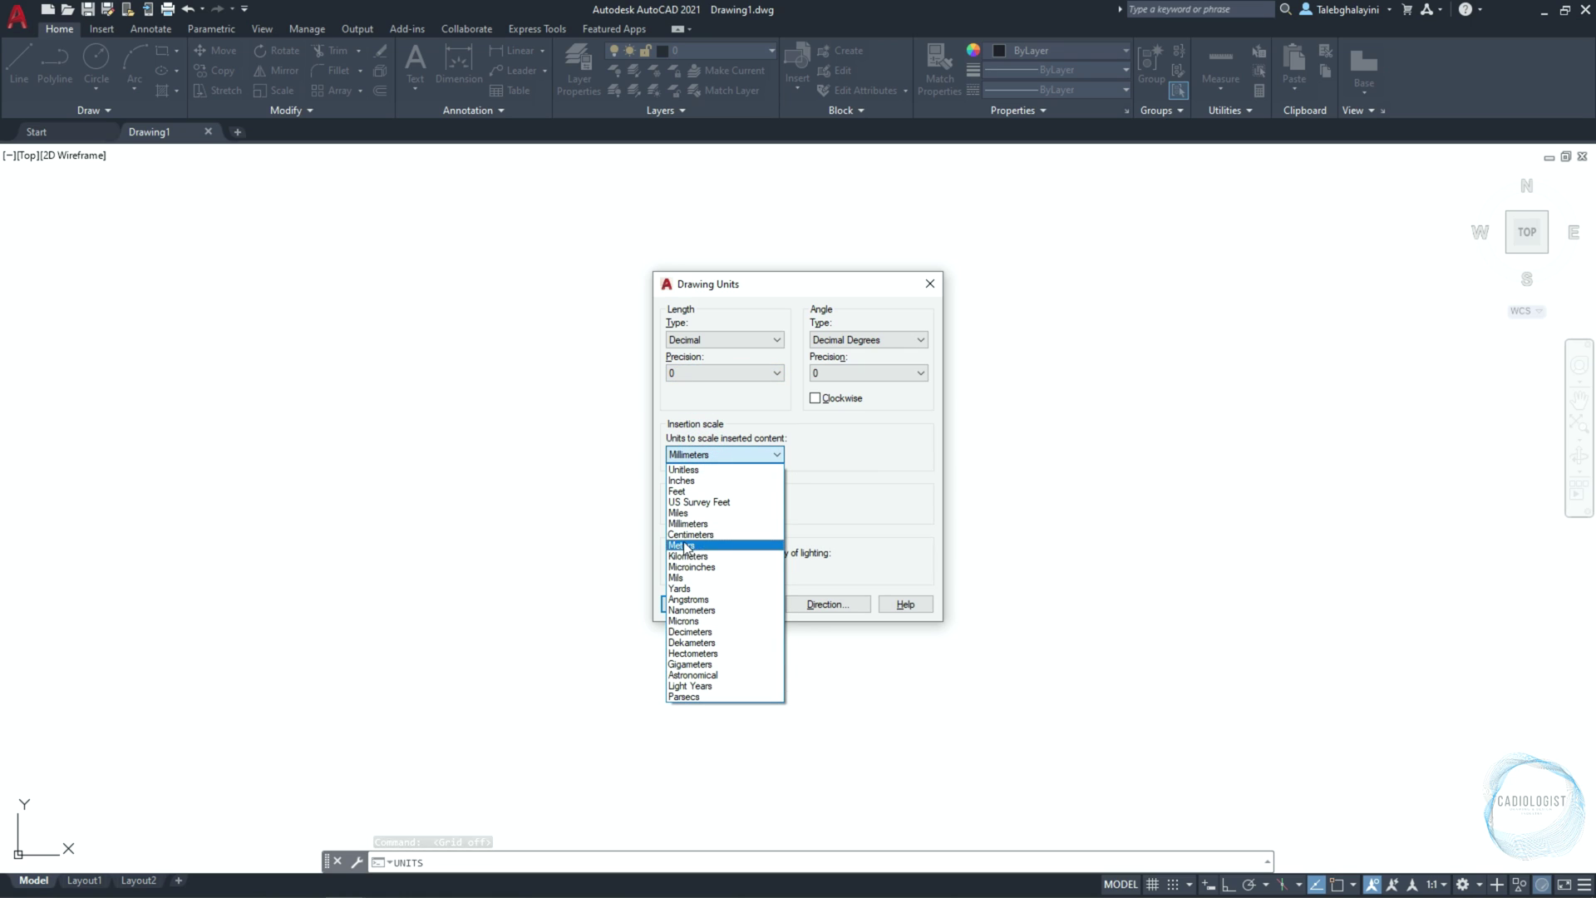
left_click(690, 524)
left_click(676, 605)
type("L")
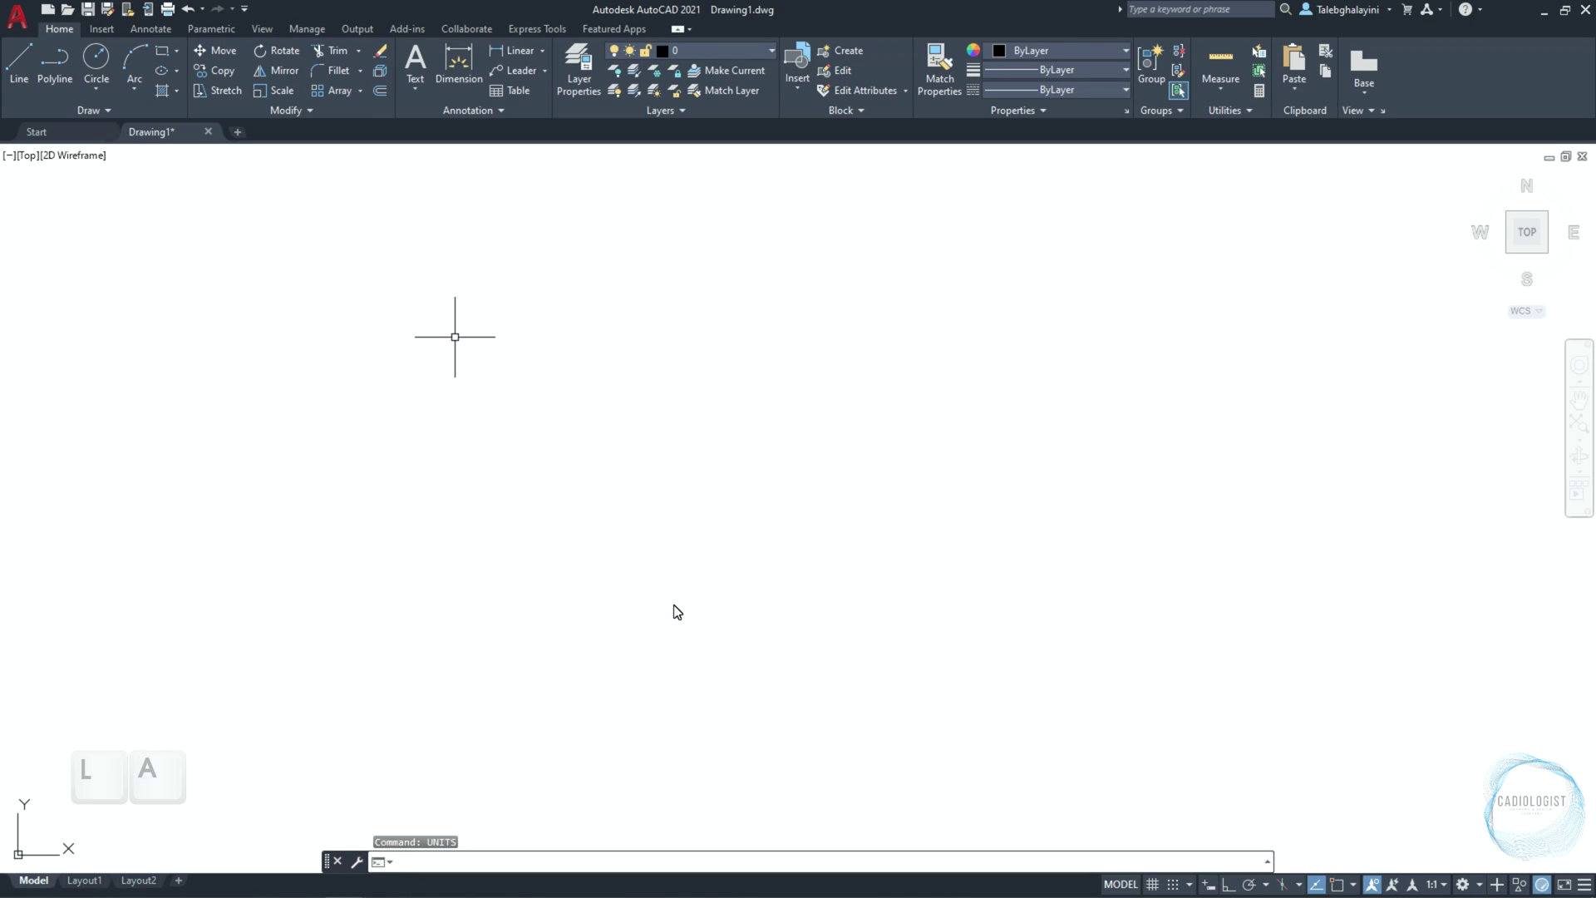
type("A")
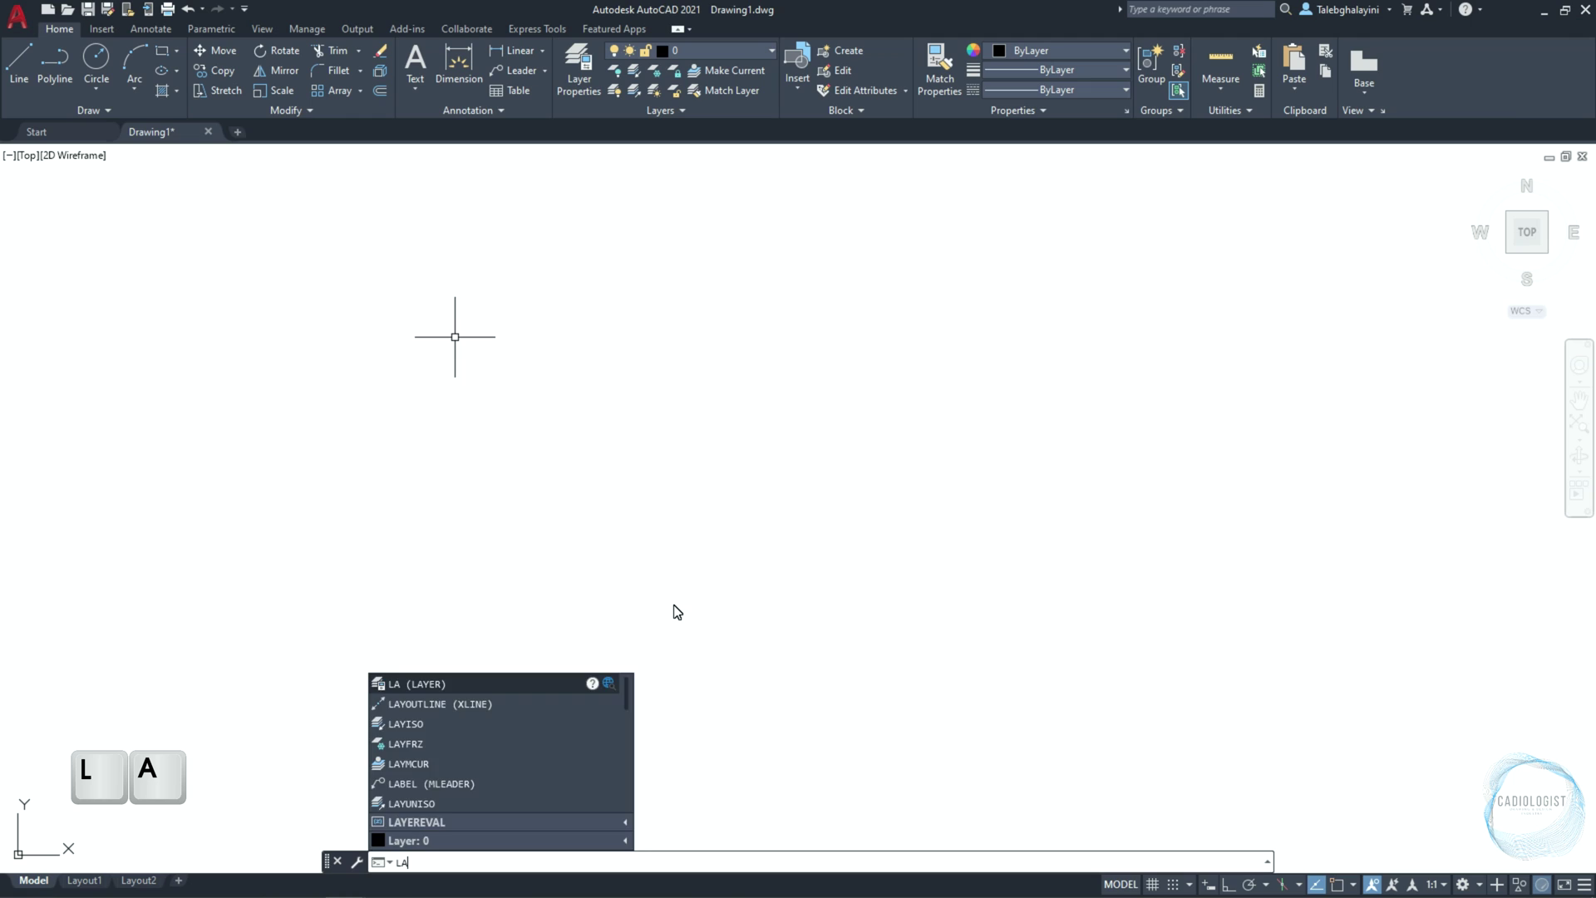
Create two new layers named Object and DIM
key("Return")
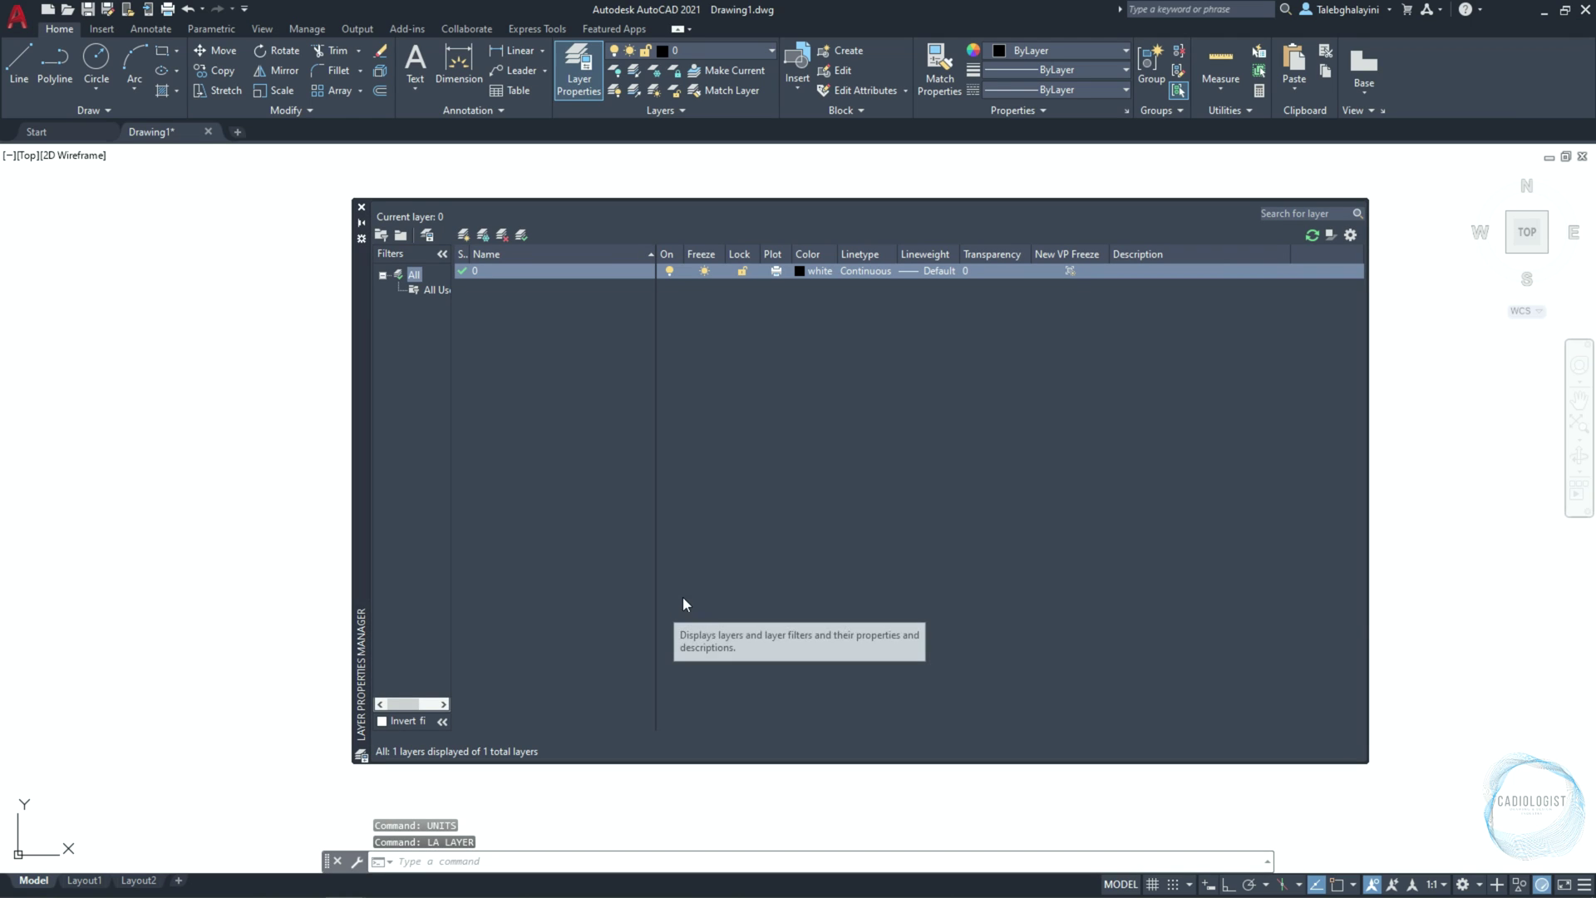
left_click(464, 234)
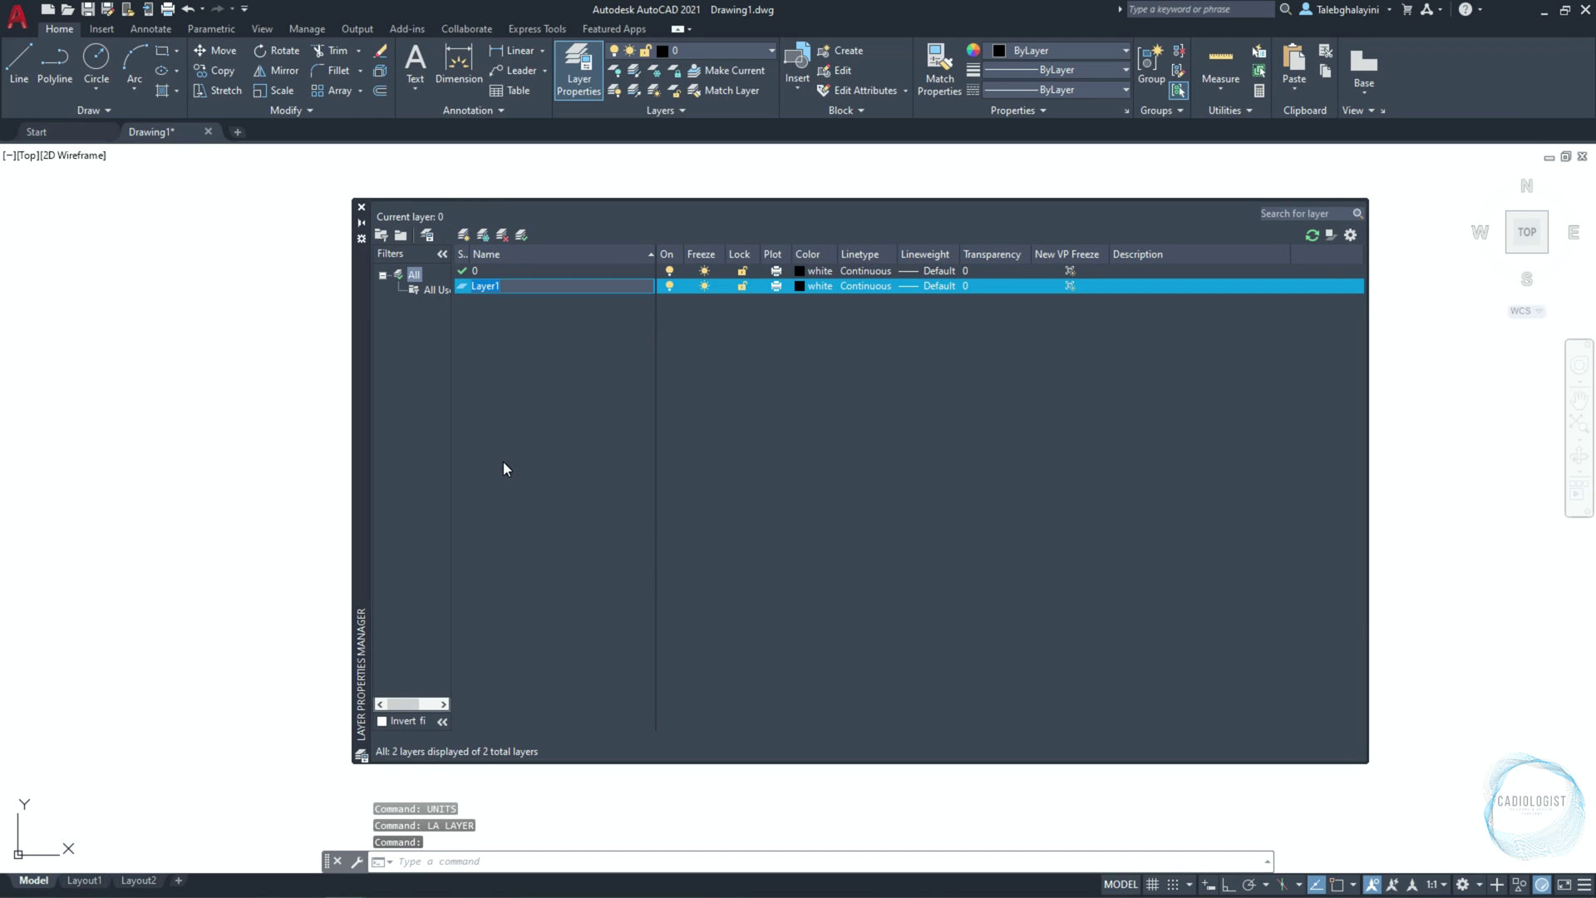
type("Object")
key("Return")
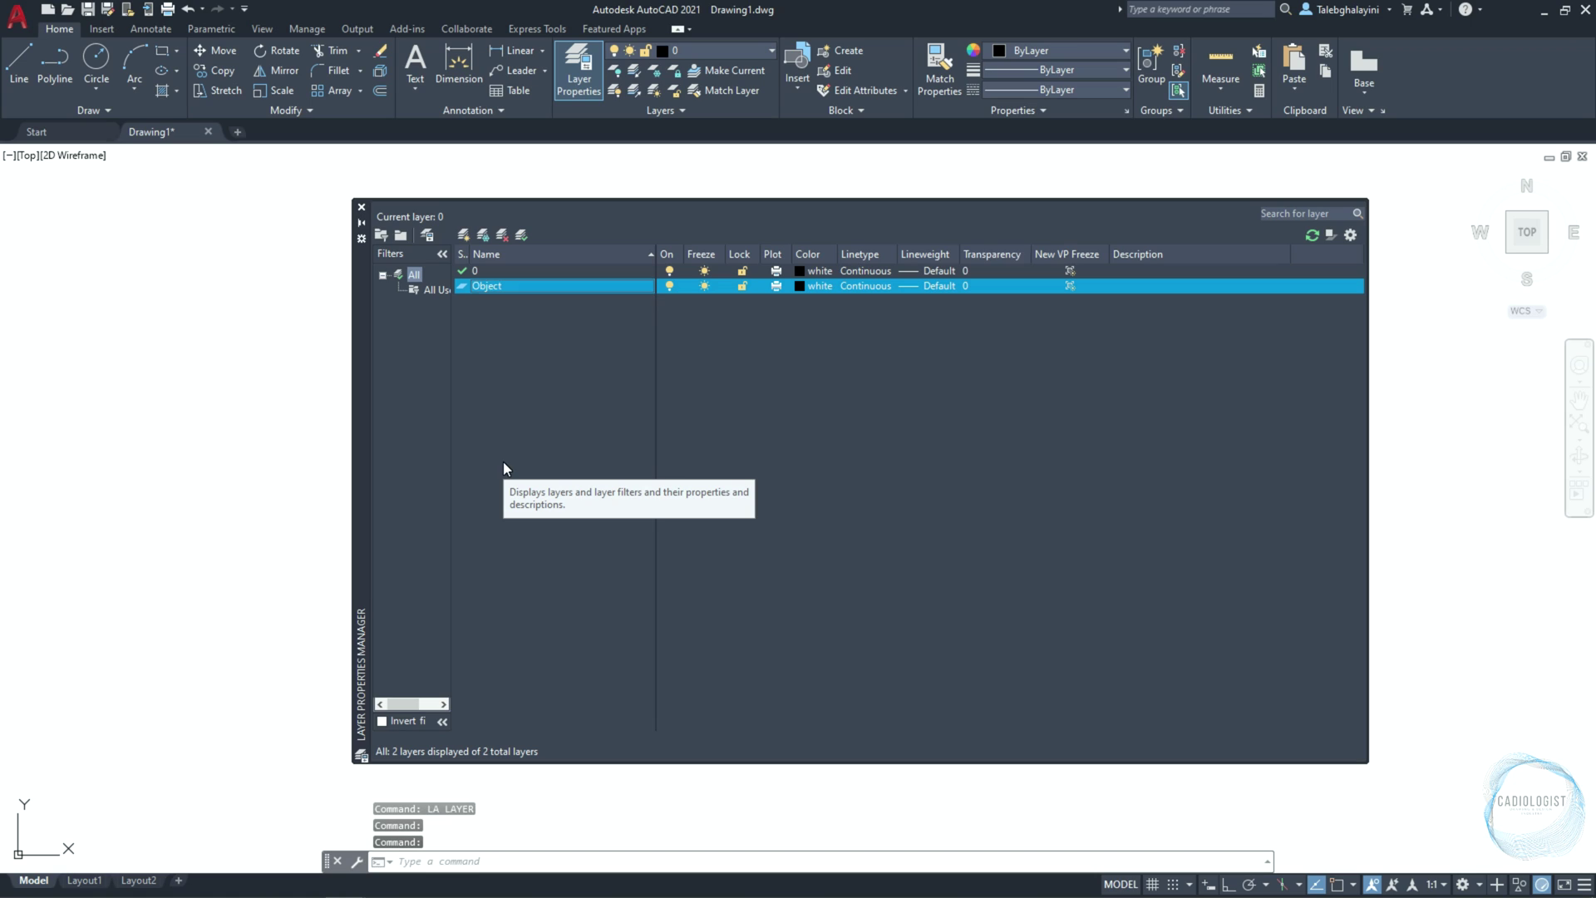
left_click(467, 235)
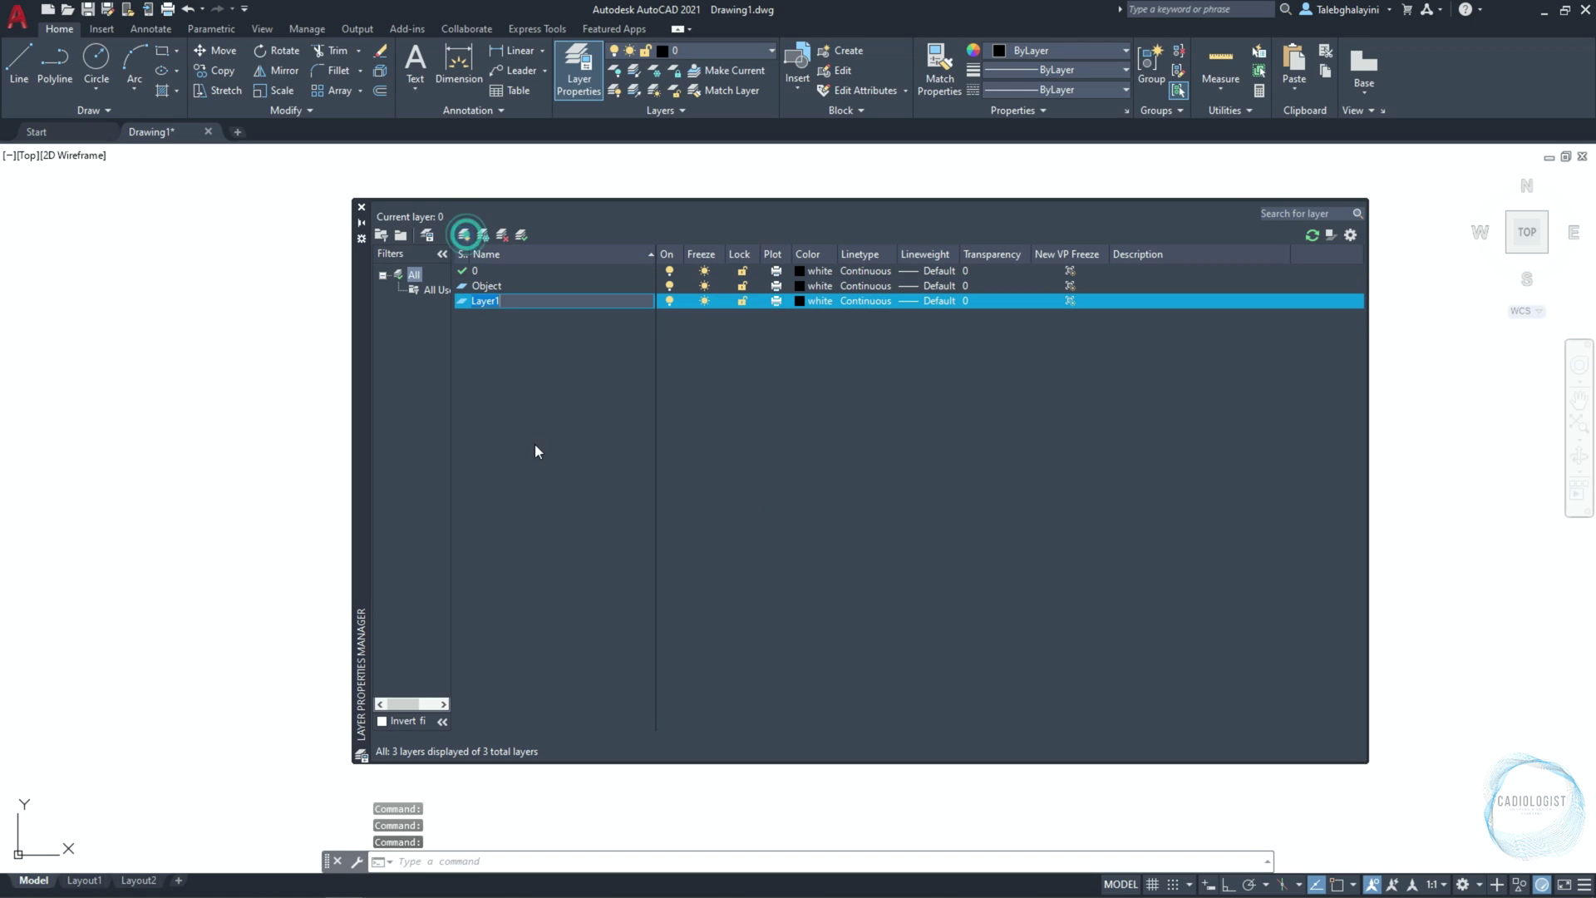
type("DIM")
key("Return")
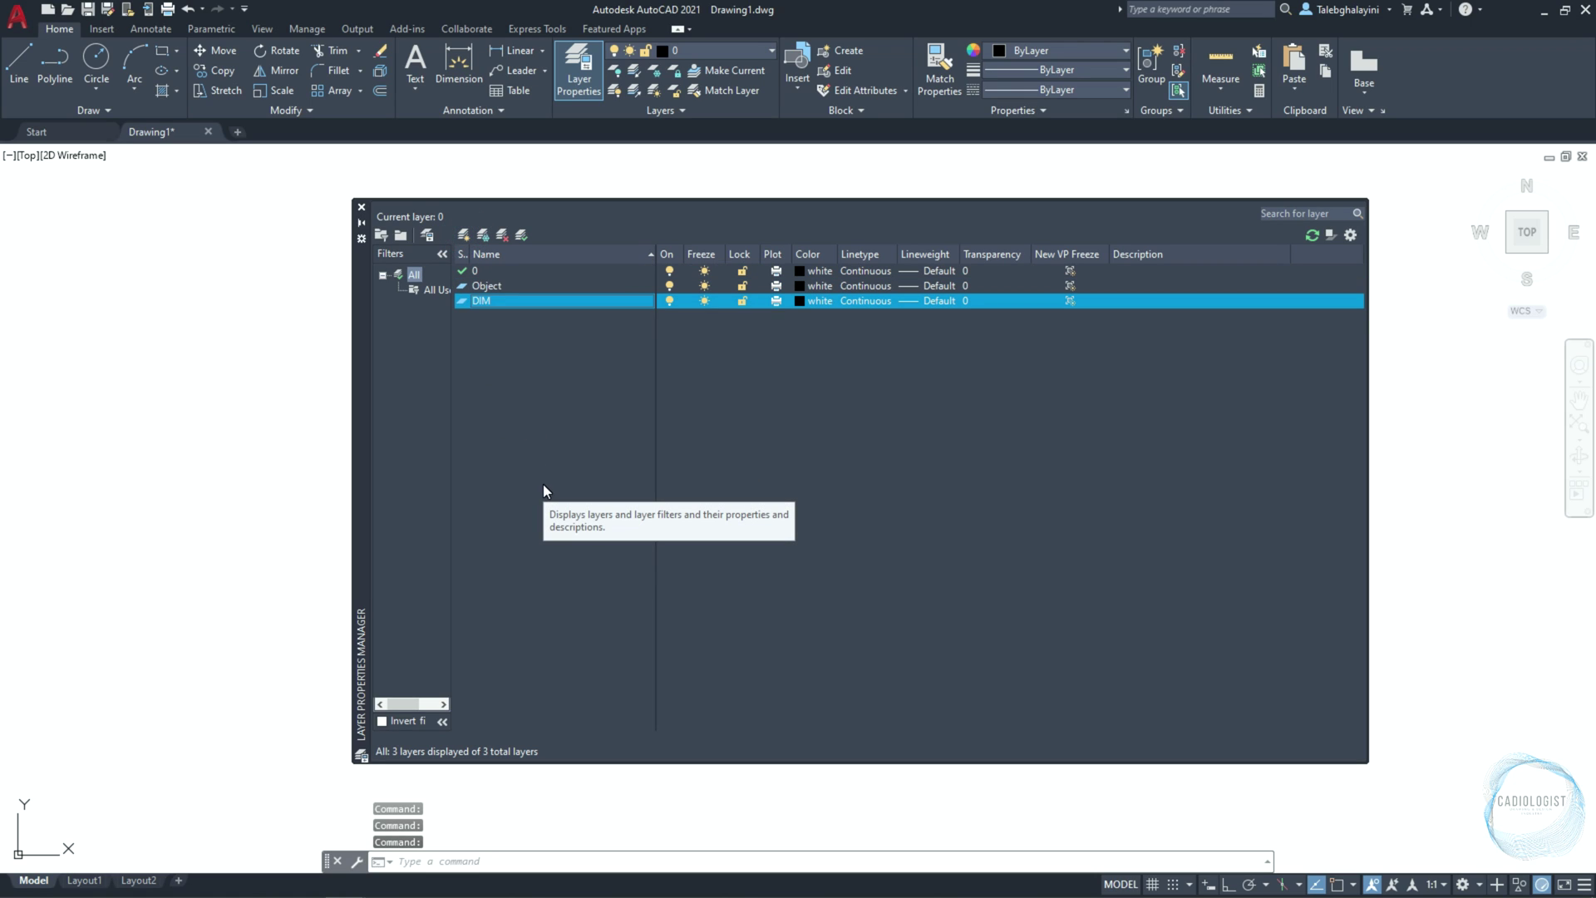
Give the DIM layer gray colour 8 and make Object the current layer
left_click(799, 300)
left_click(775, 495)
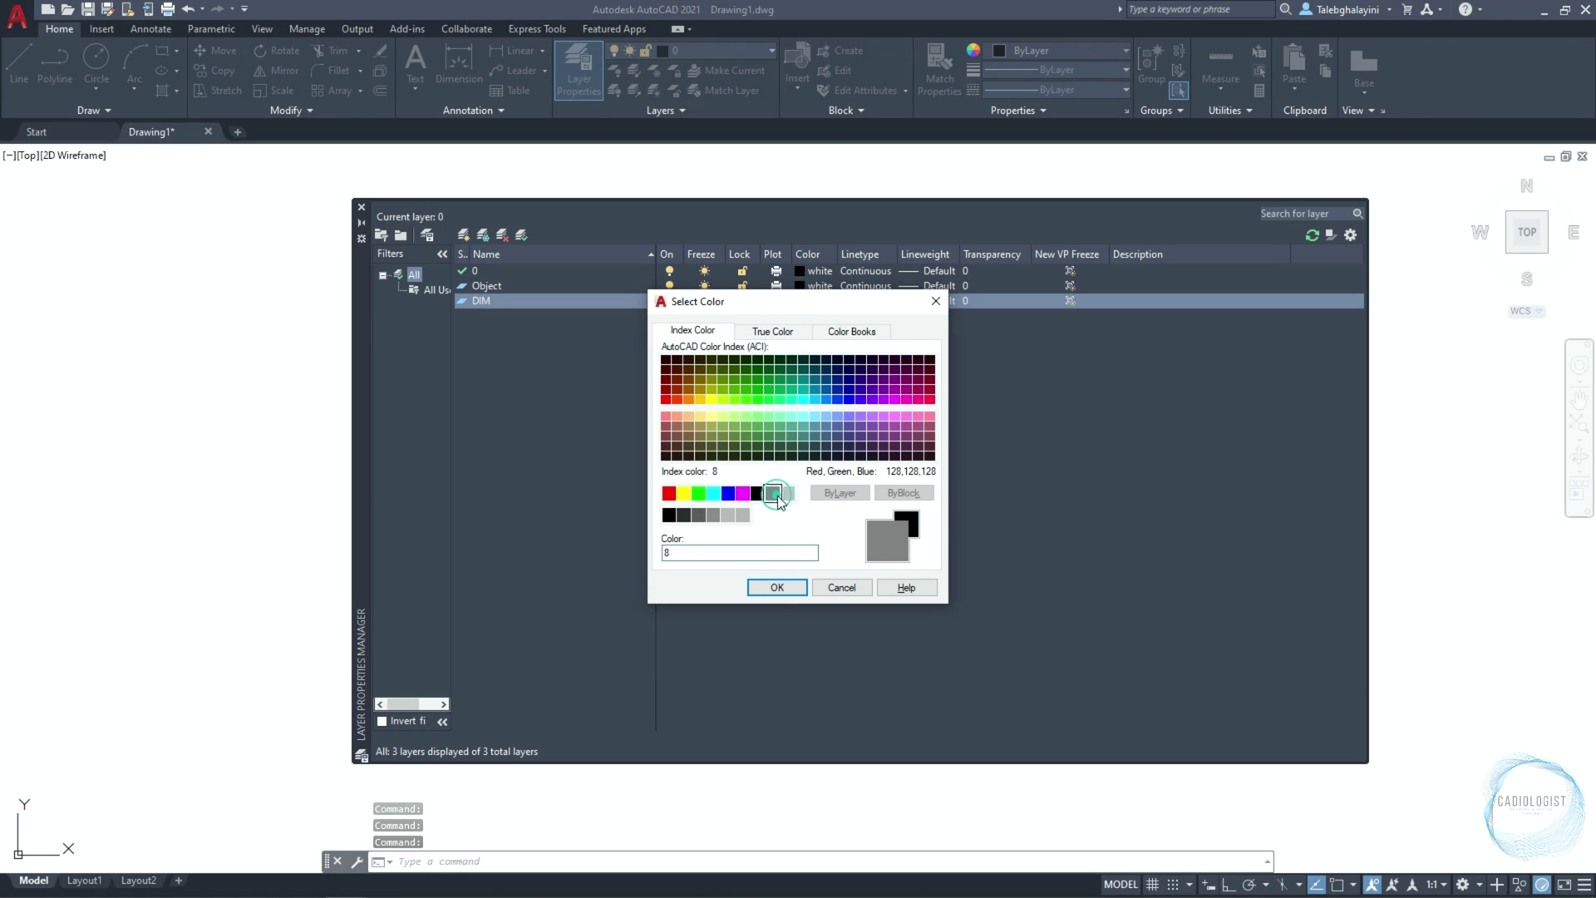
left_click(780, 588)
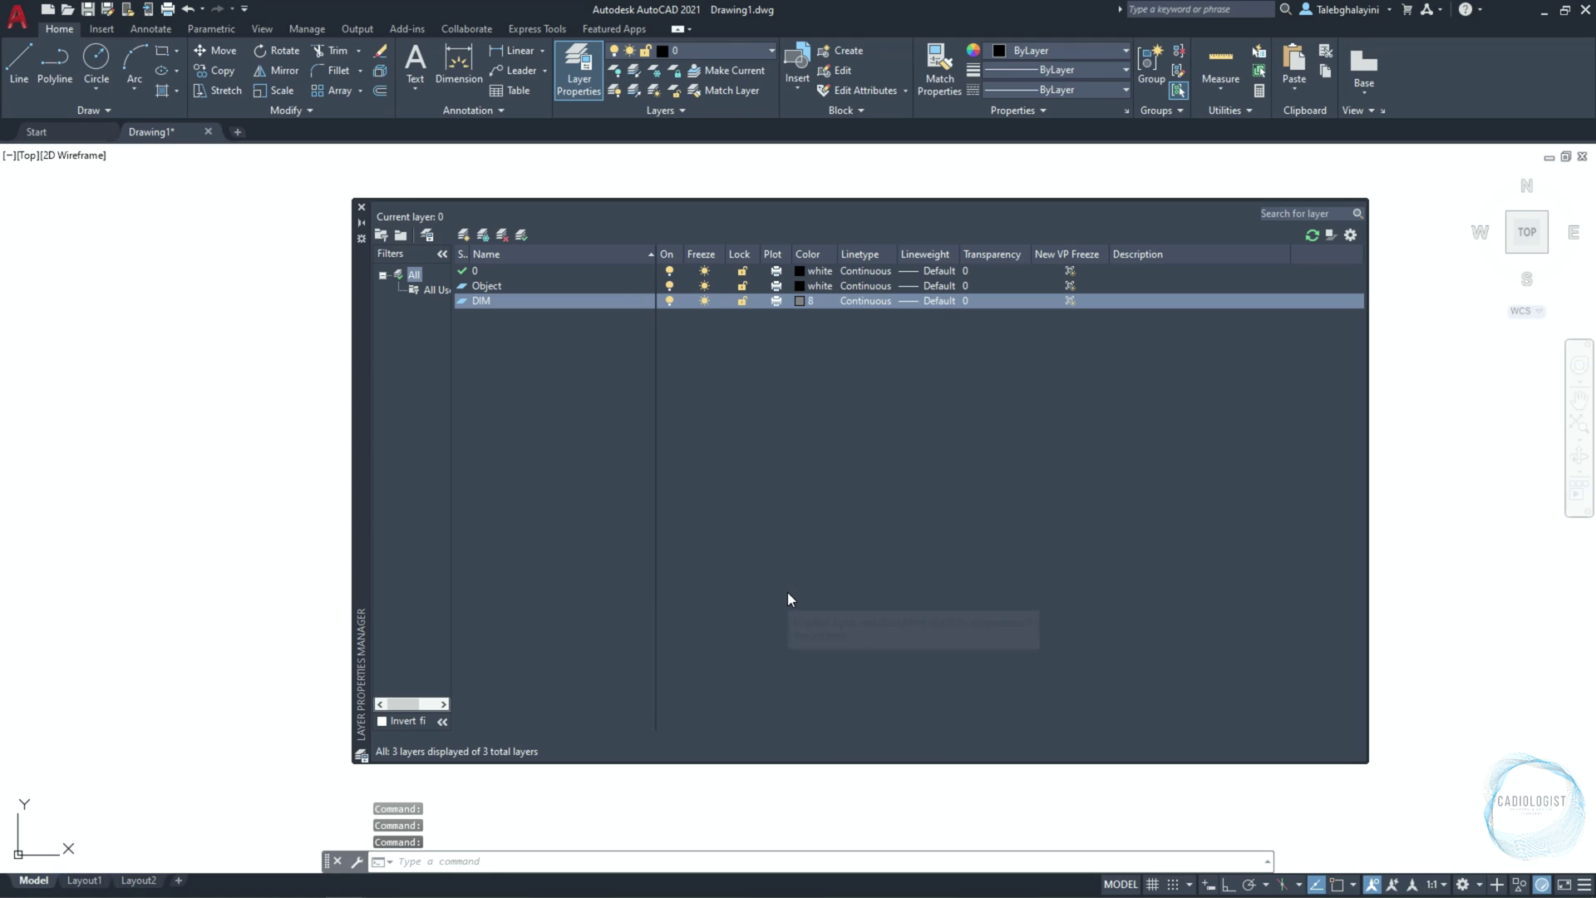
double_click(511, 286)
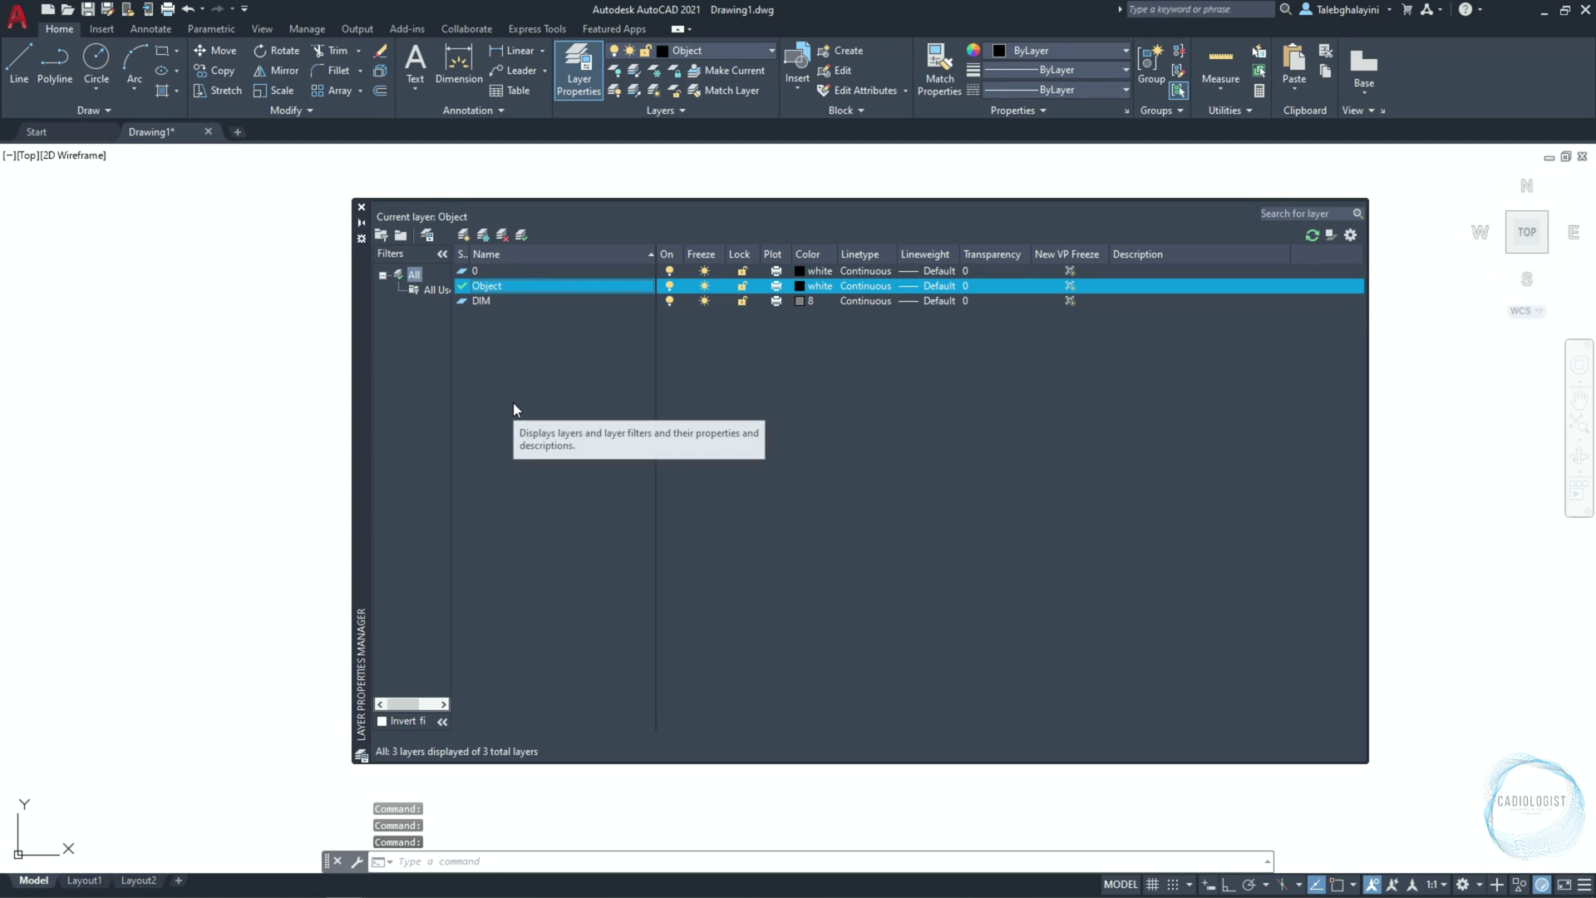
left_click(361, 207)
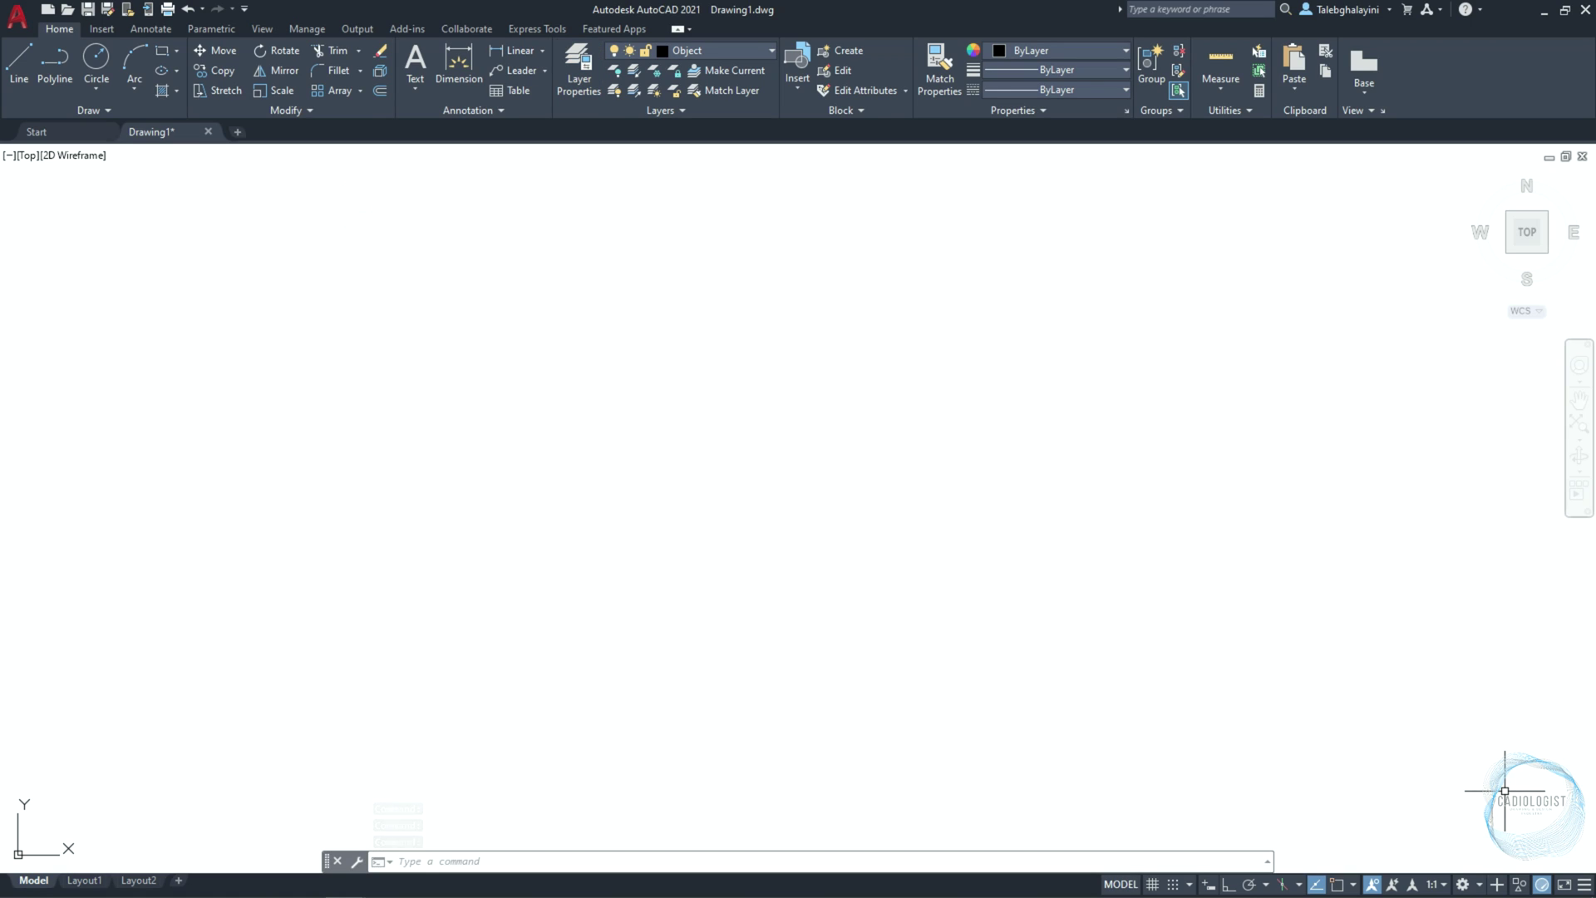
Turn on Ortho and enable Endpoint, Midpoint, Center, Quadrant, Intersection and Nearest snaps
left_click(1227, 885)
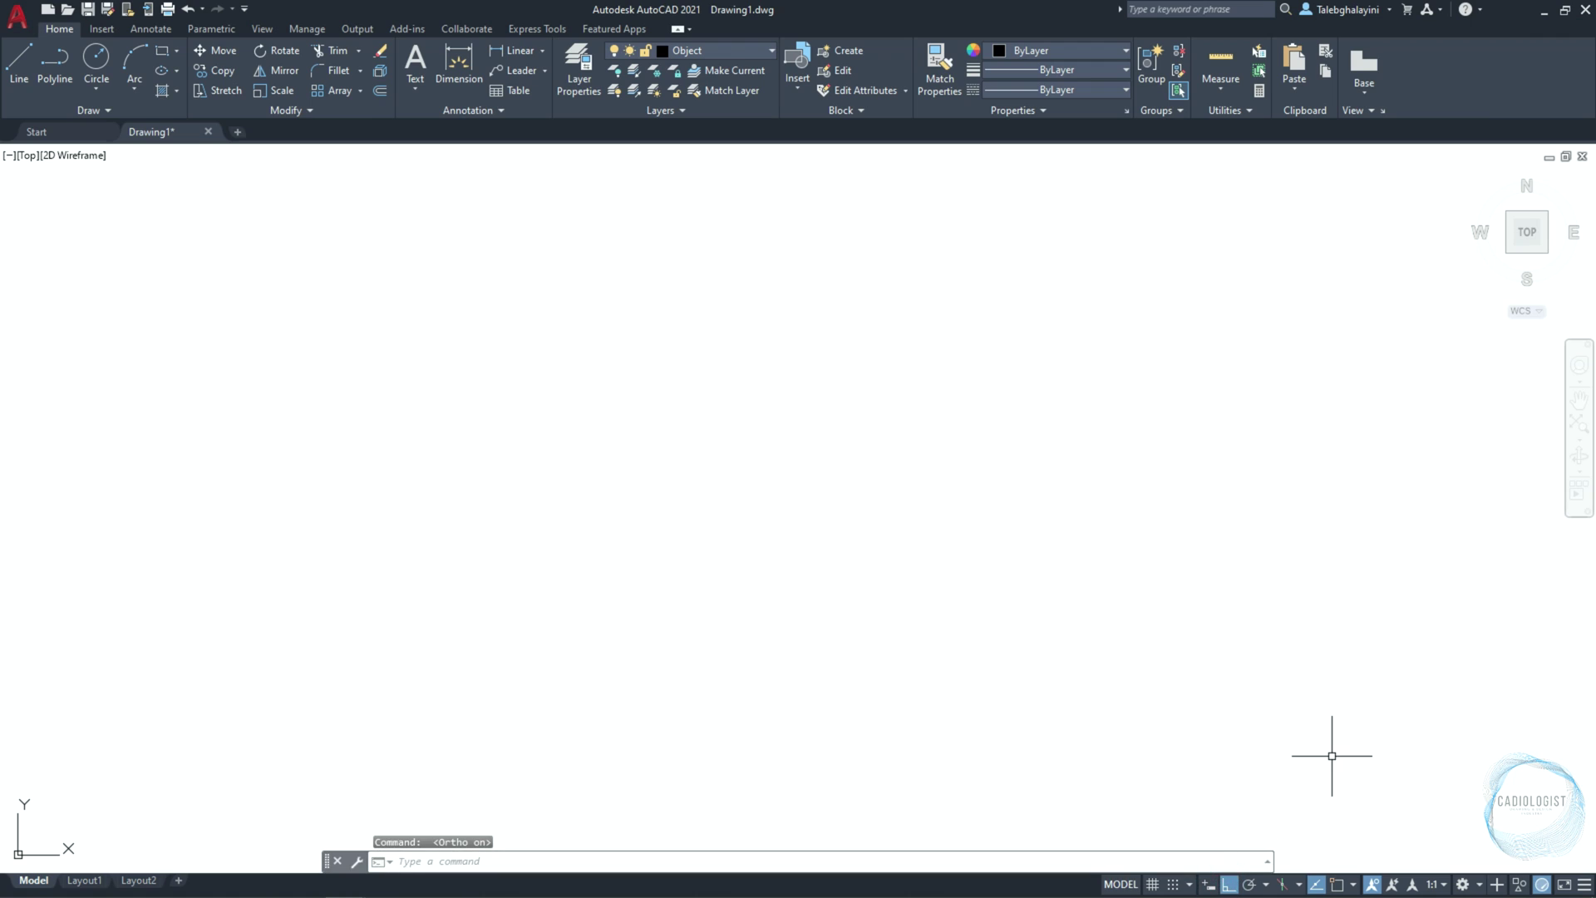
left_click(1353, 884)
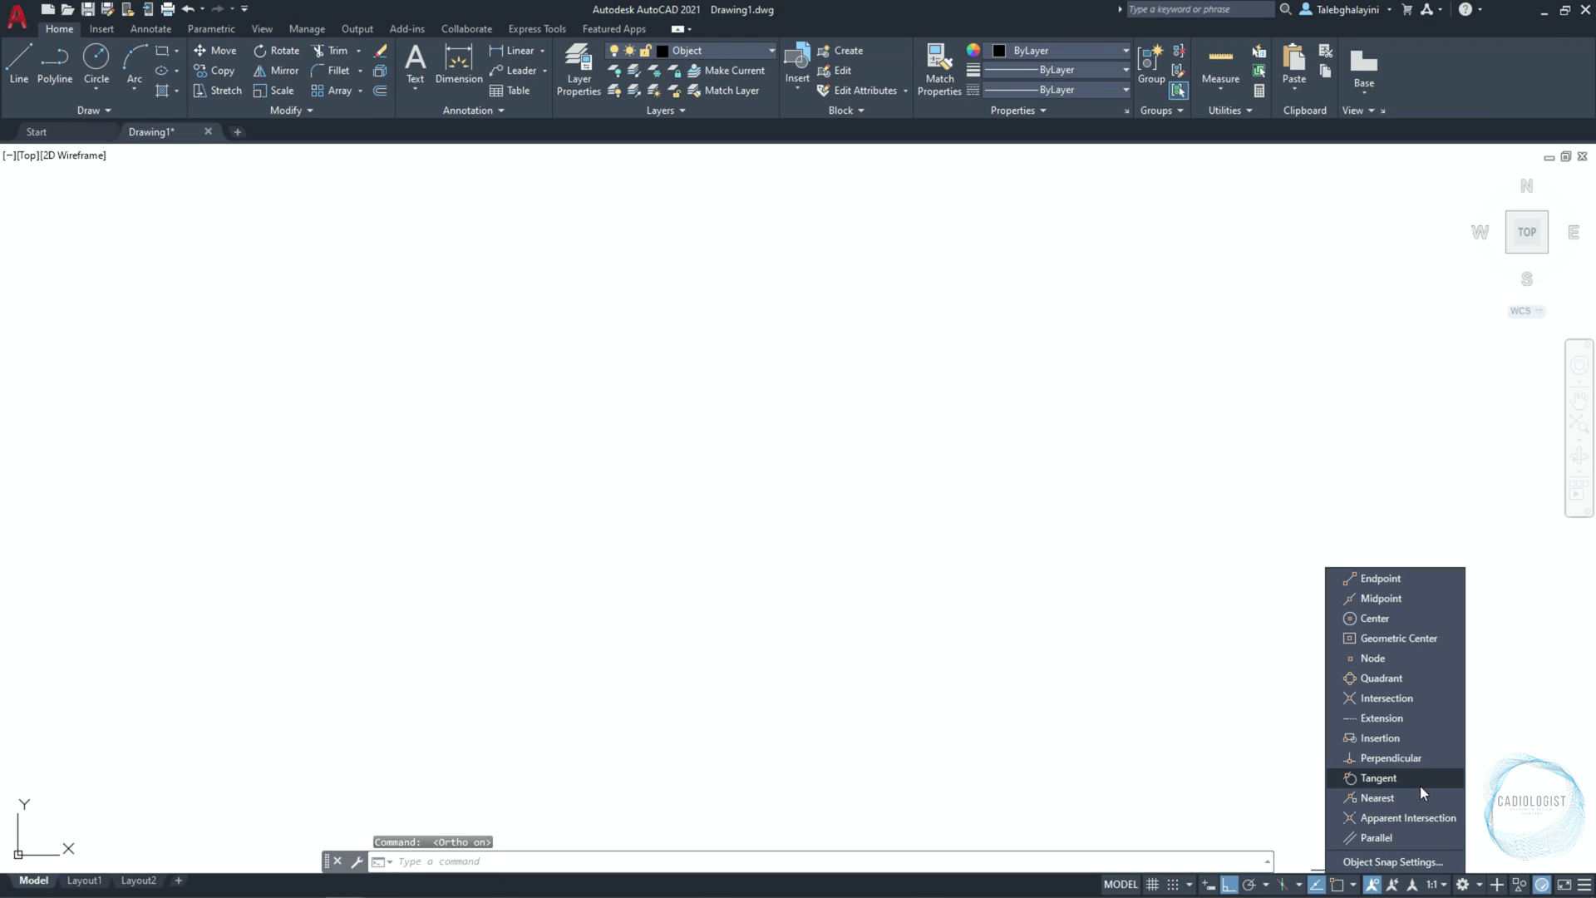
left_click(1405, 582)
left_click(1399, 600)
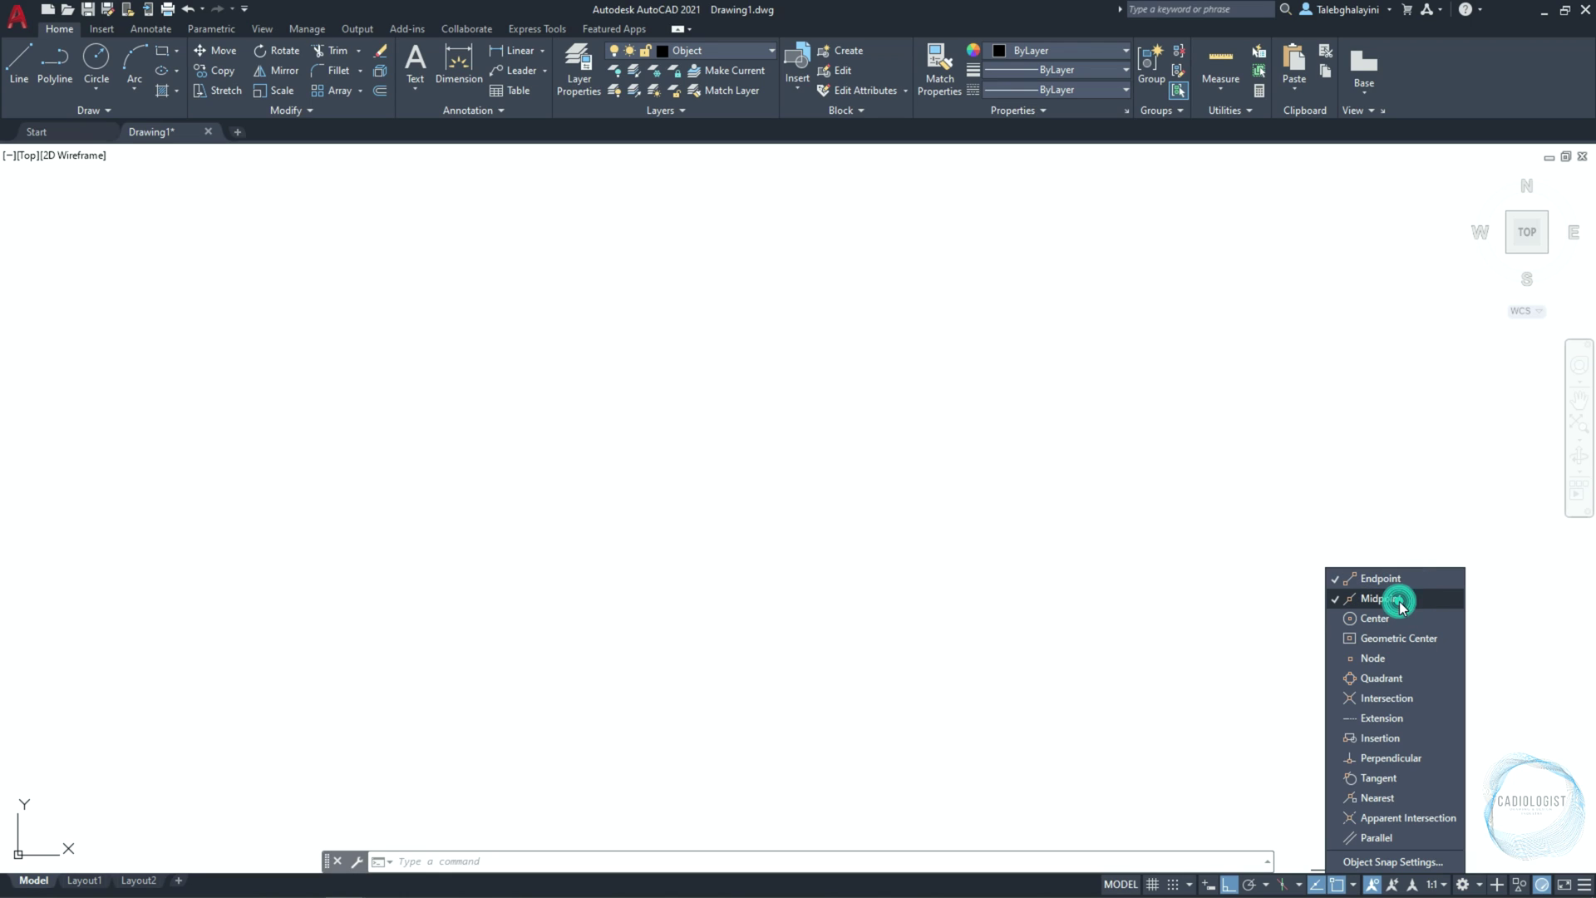
left_click(1398, 620)
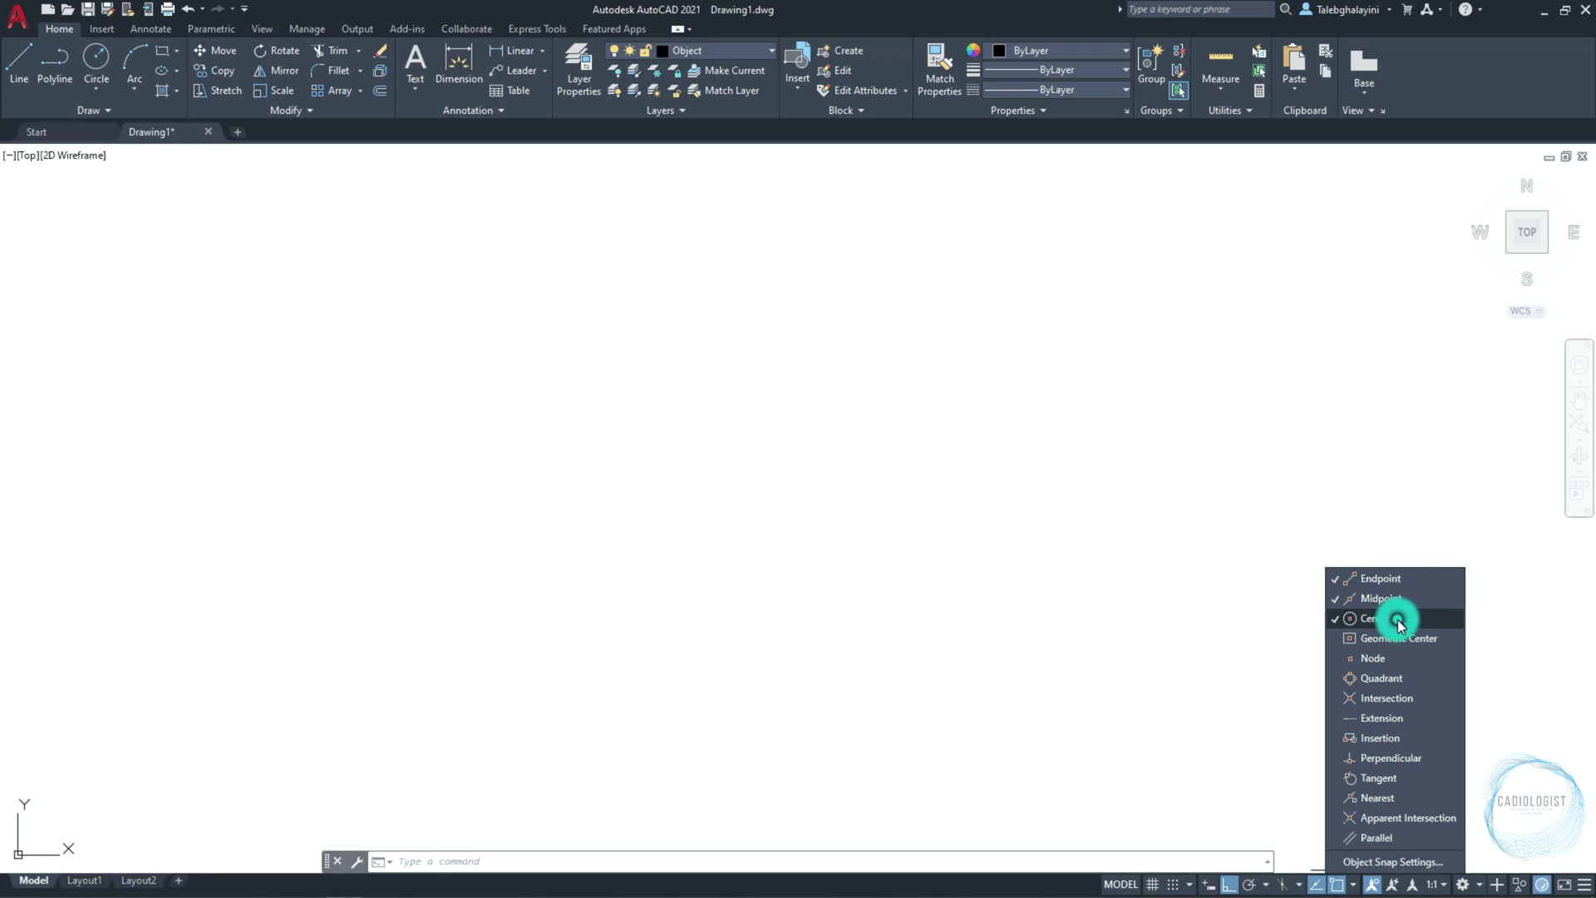
left_click(1395, 678)
left_click(1389, 699)
left_click(1387, 788)
left_click(876, 485)
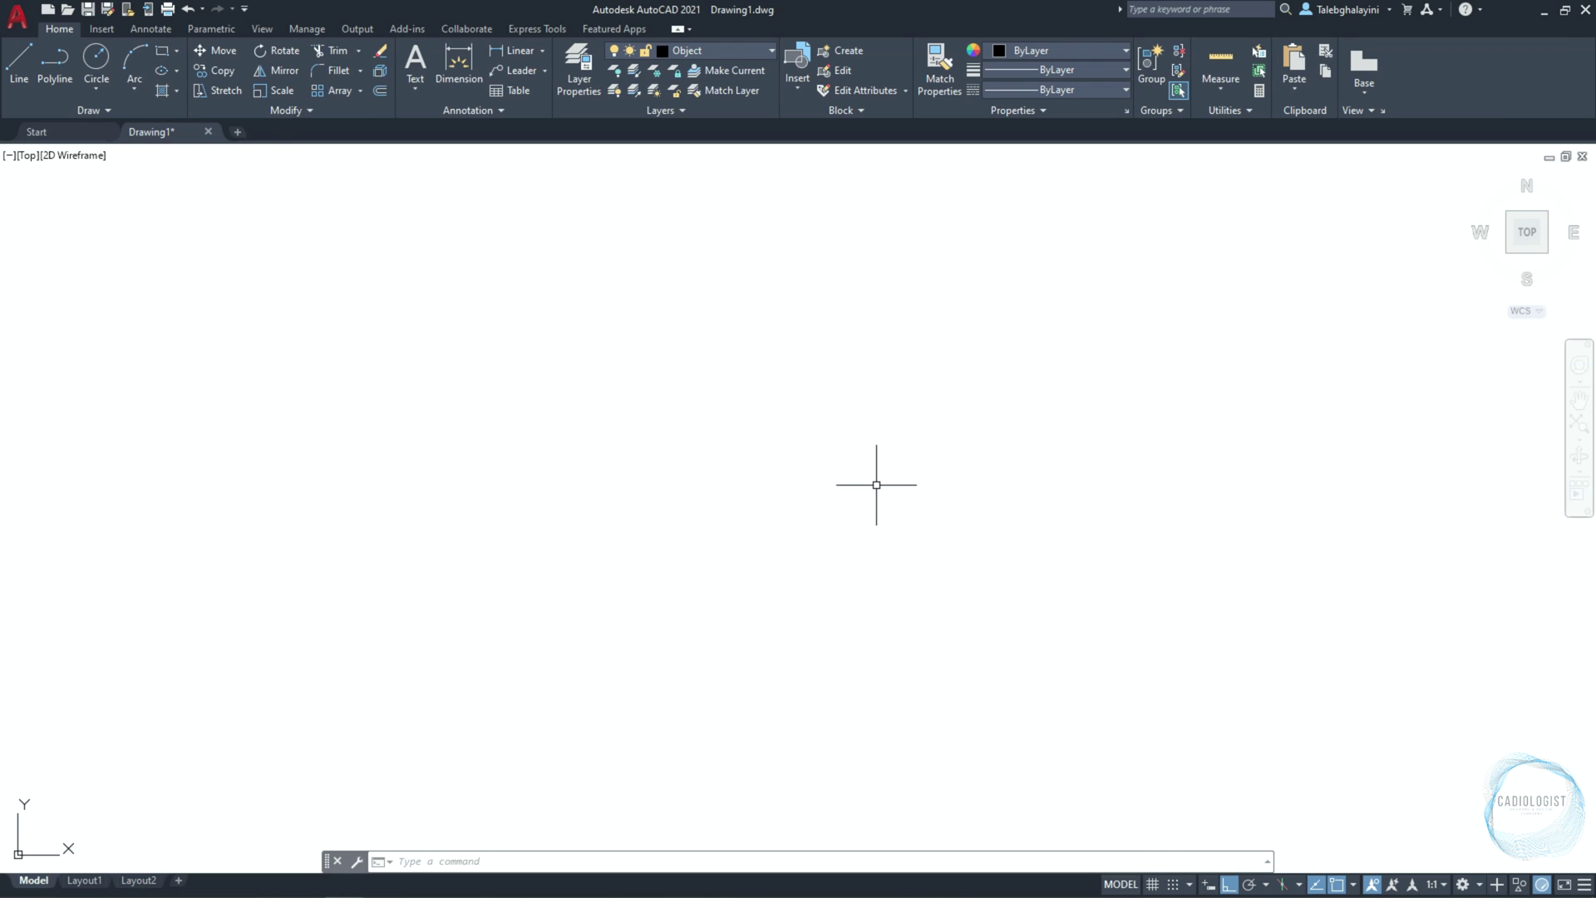
Browse the save dialog to Desktop > Basic 2D AutoCAD Exercises > CAD
left_click(87, 8)
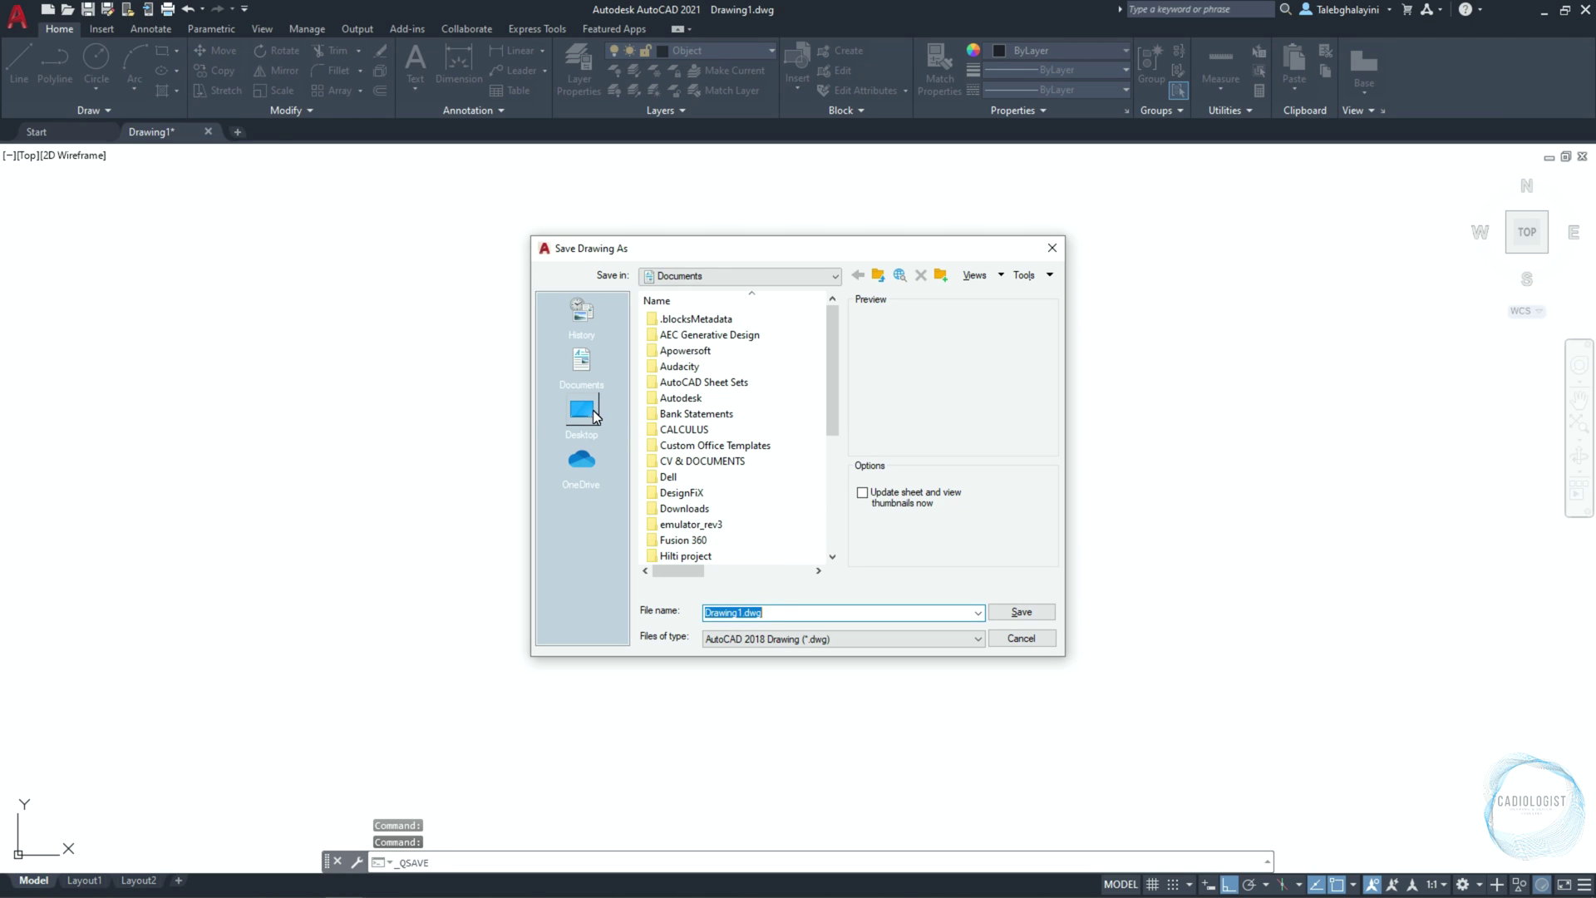
left_click(596, 417)
double_click(717, 399)
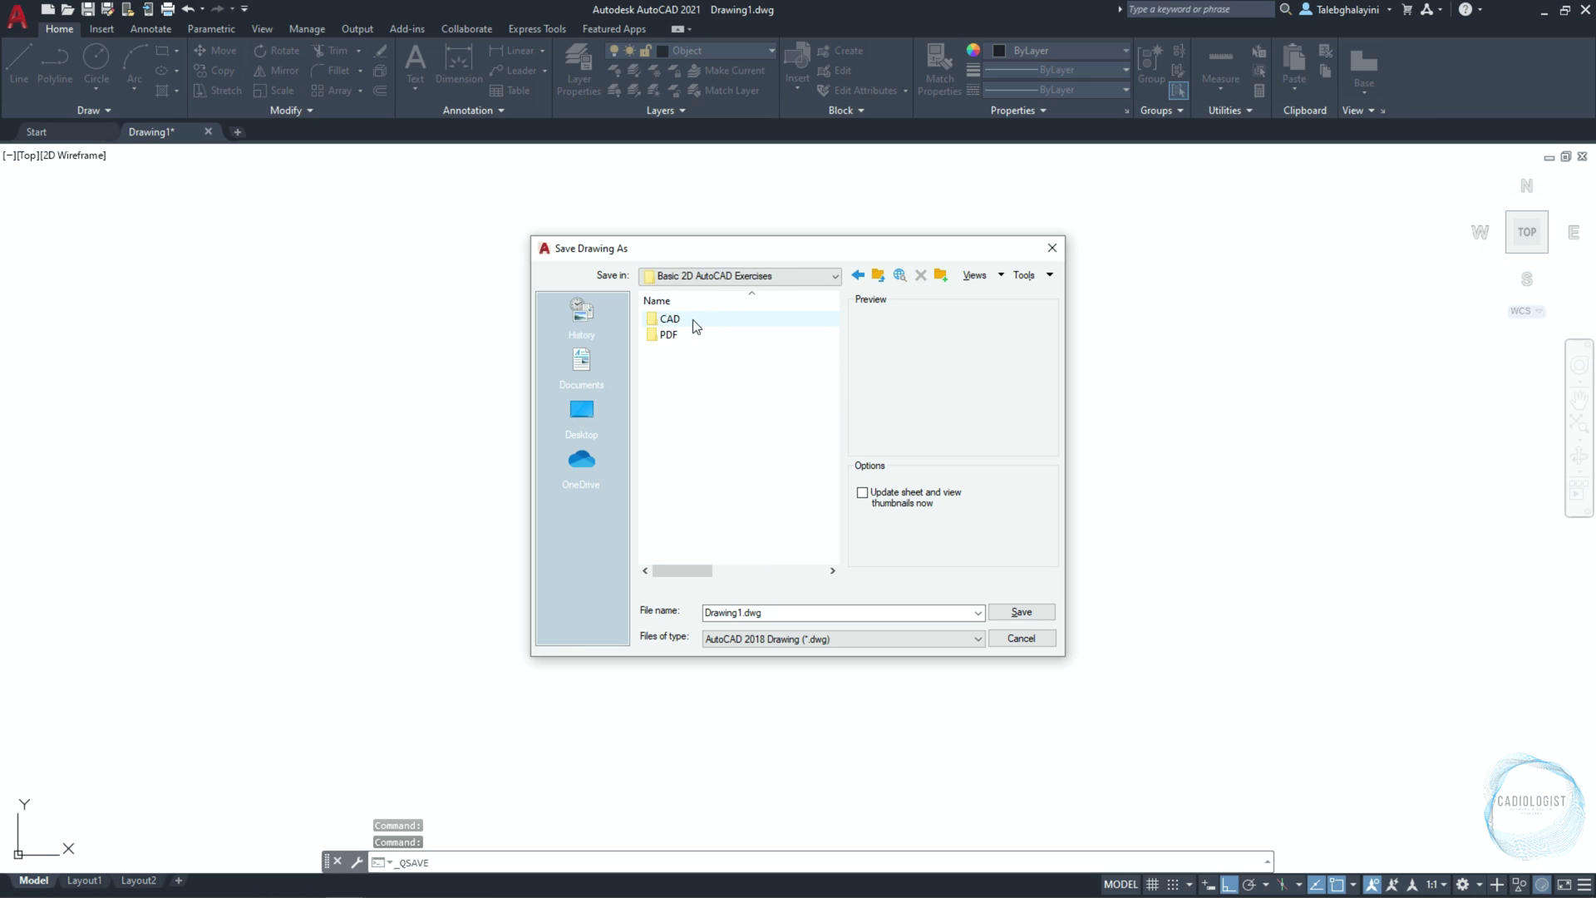
double_click(669, 319)
left_click(702, 381)
Change the file name to Tutorial 13 - Exercise 06.dwg and save
left_click(745, 611)
left_click(744, 612)
key("BackSpace")
type("3")
left_click(799, 612)
key("BackSpace")
type("6")
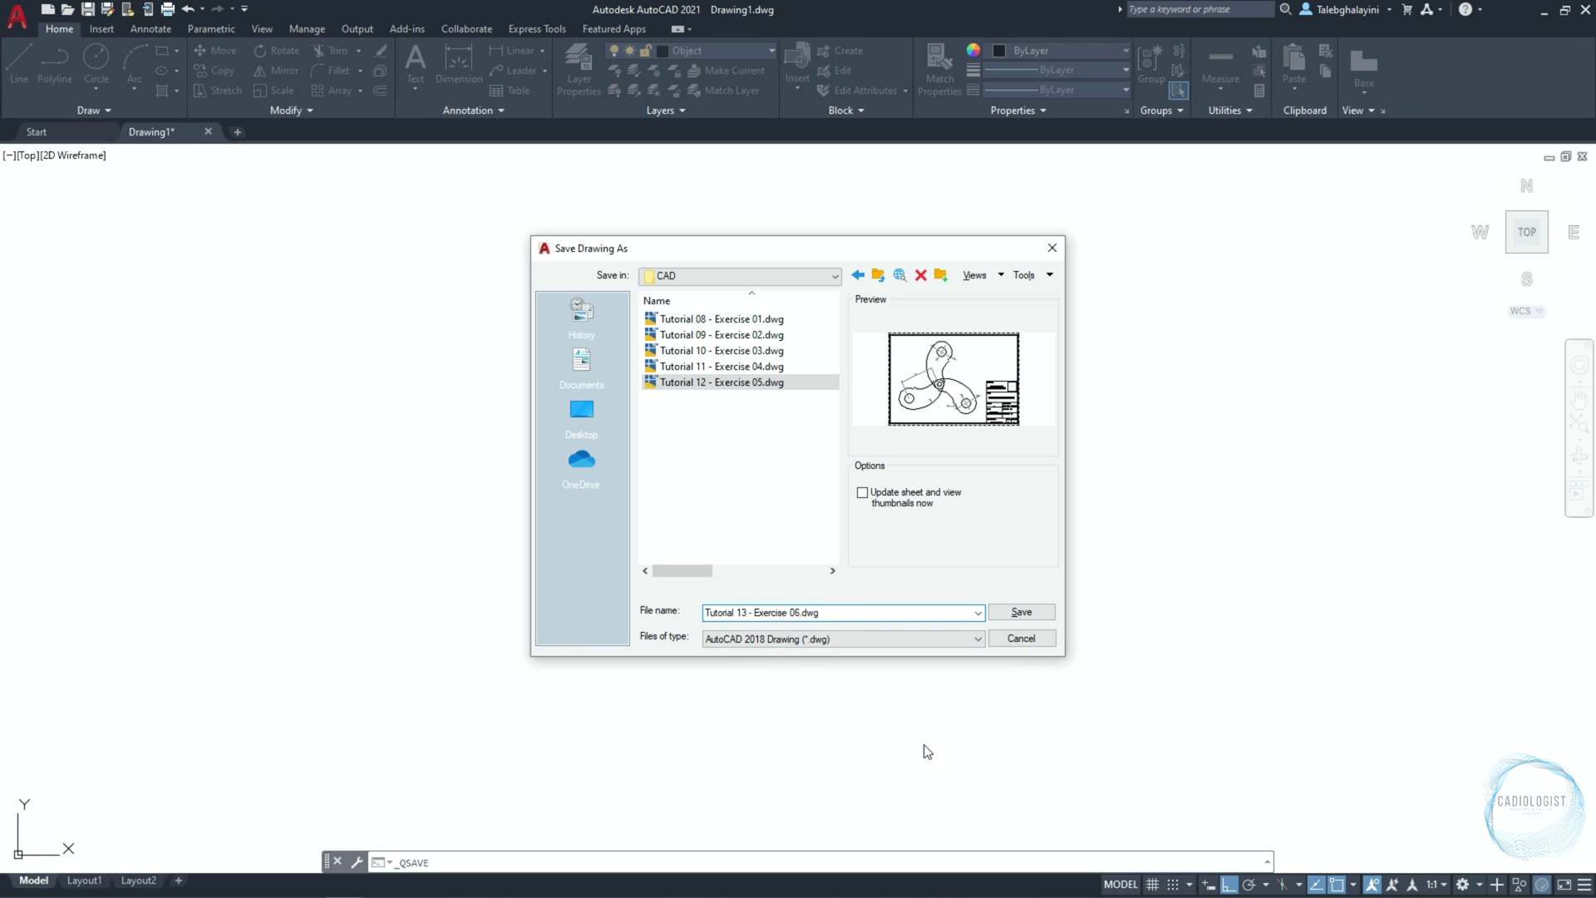
left_click(1022, 613)
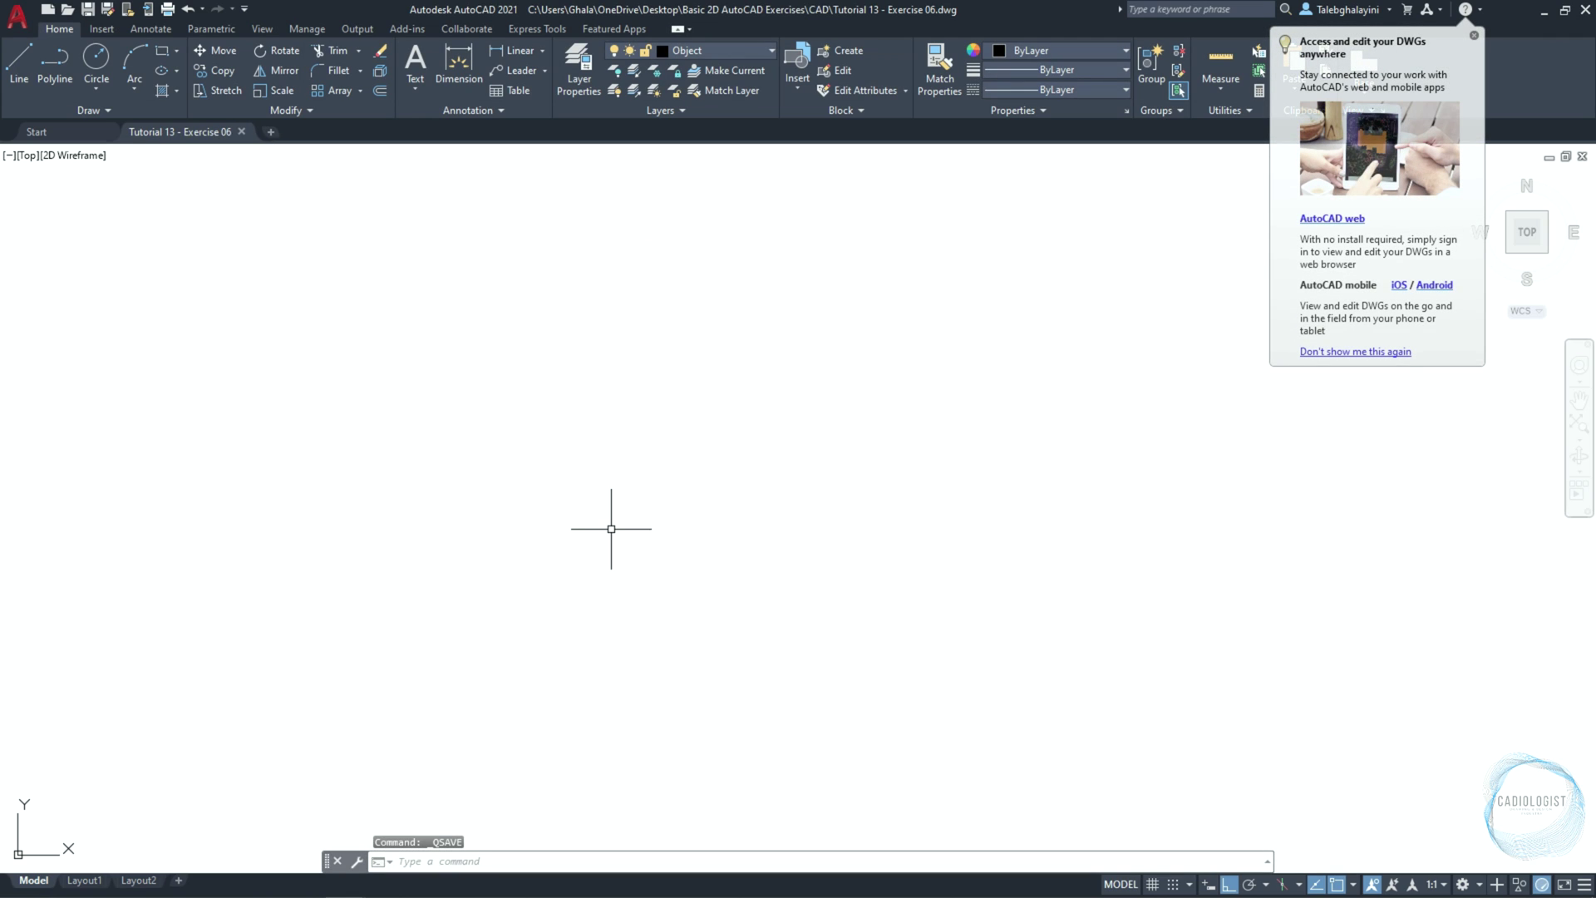
Confirm automatic save every 10 minutes in Options, then quick-save the drawing
left_click(22, 16)
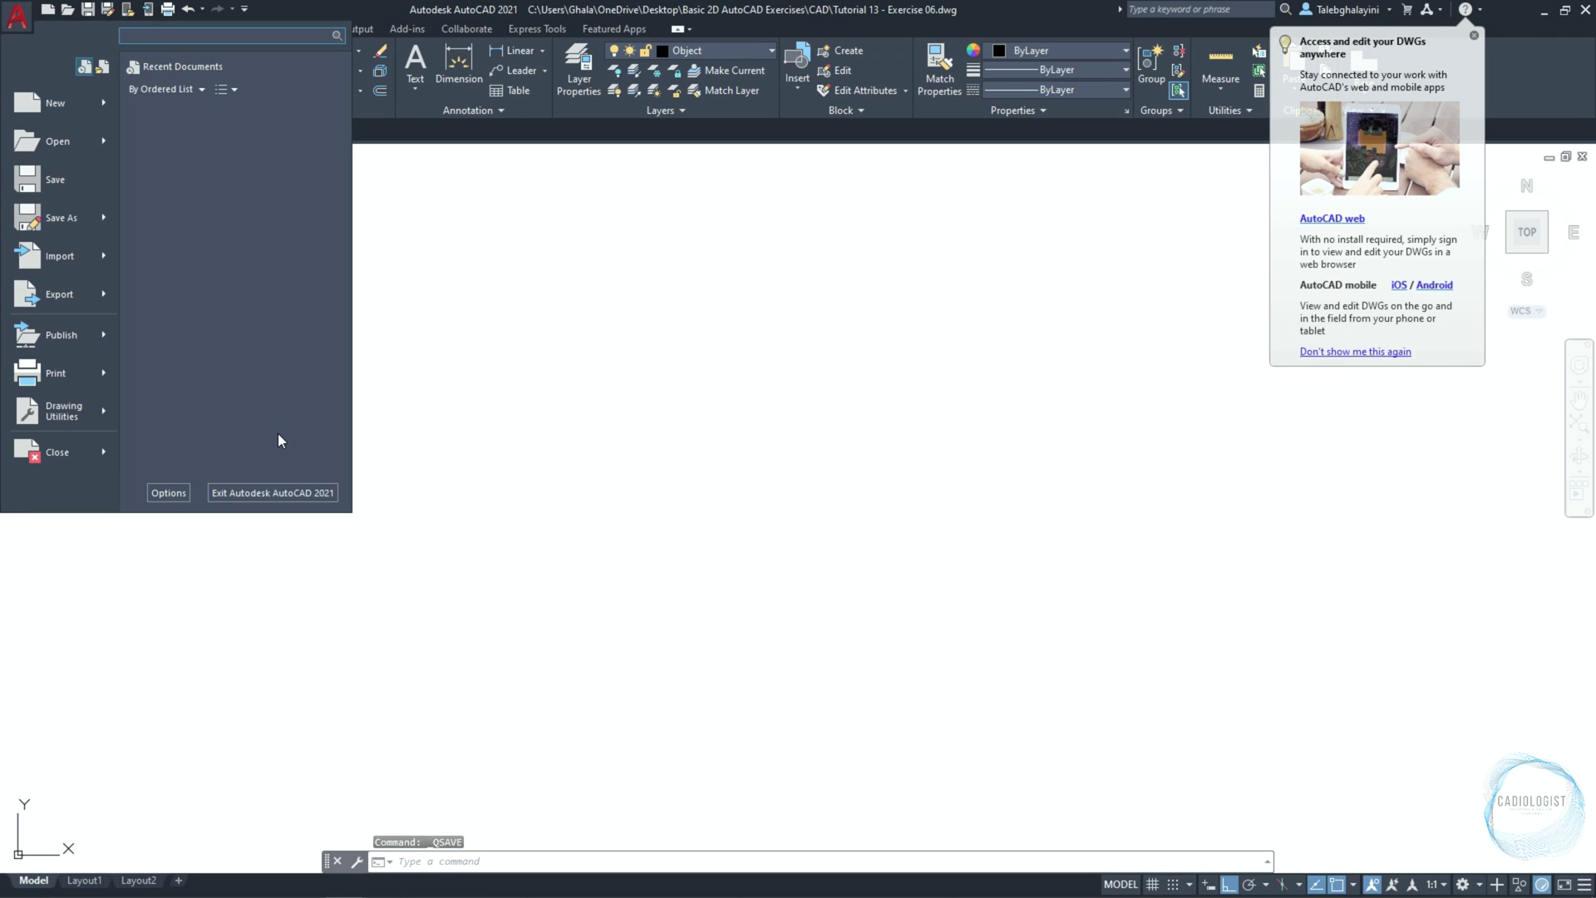
left_click(185, 487)
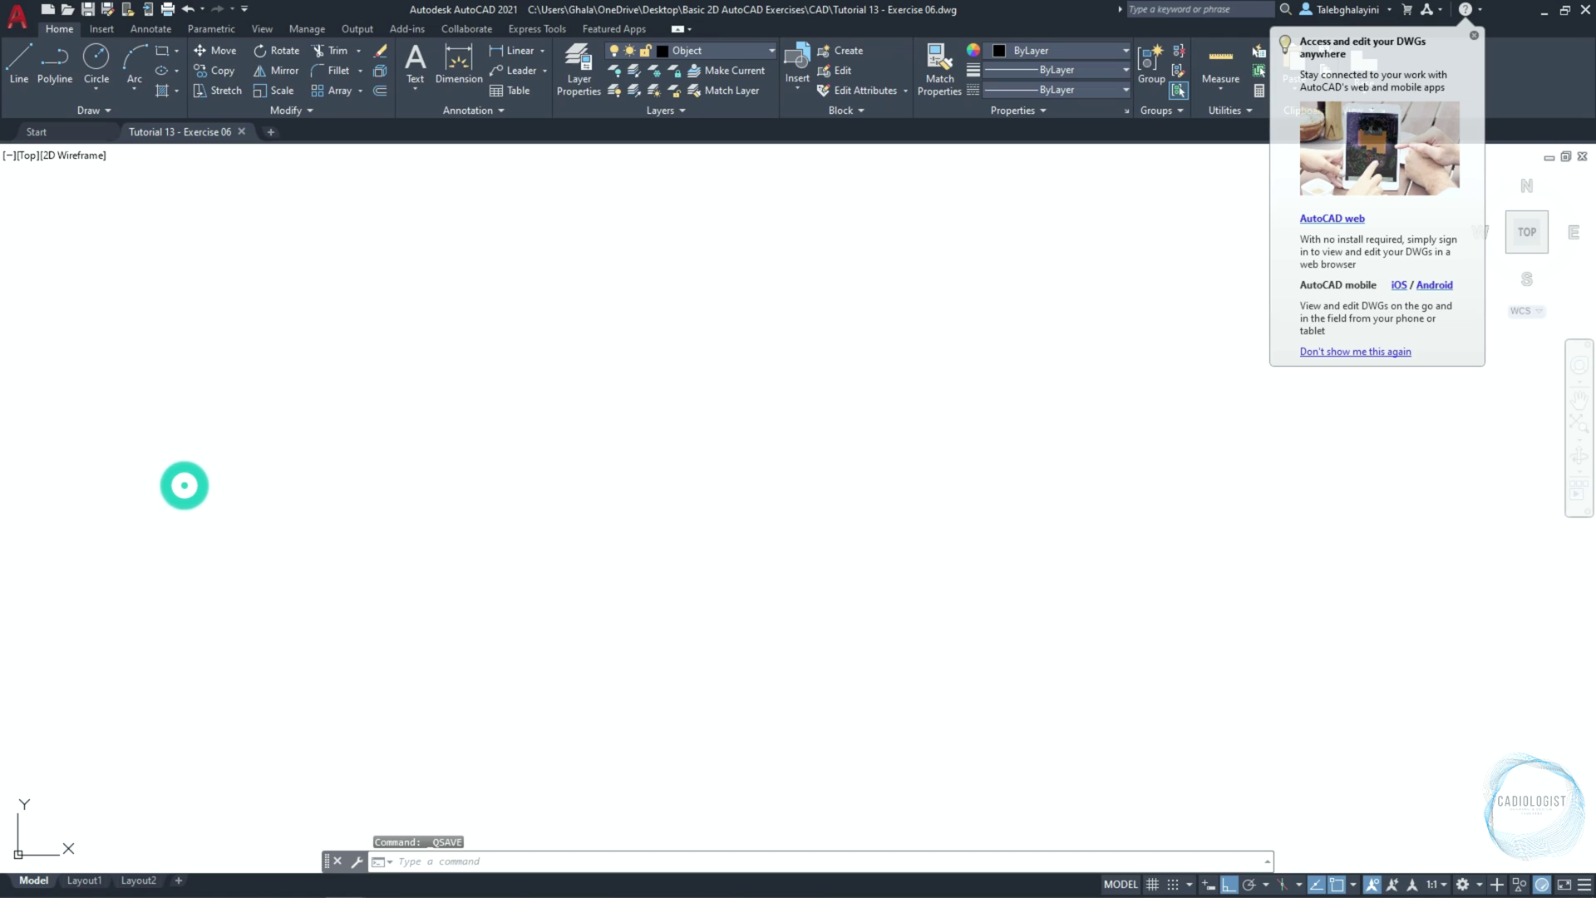
left_click(619, 254)
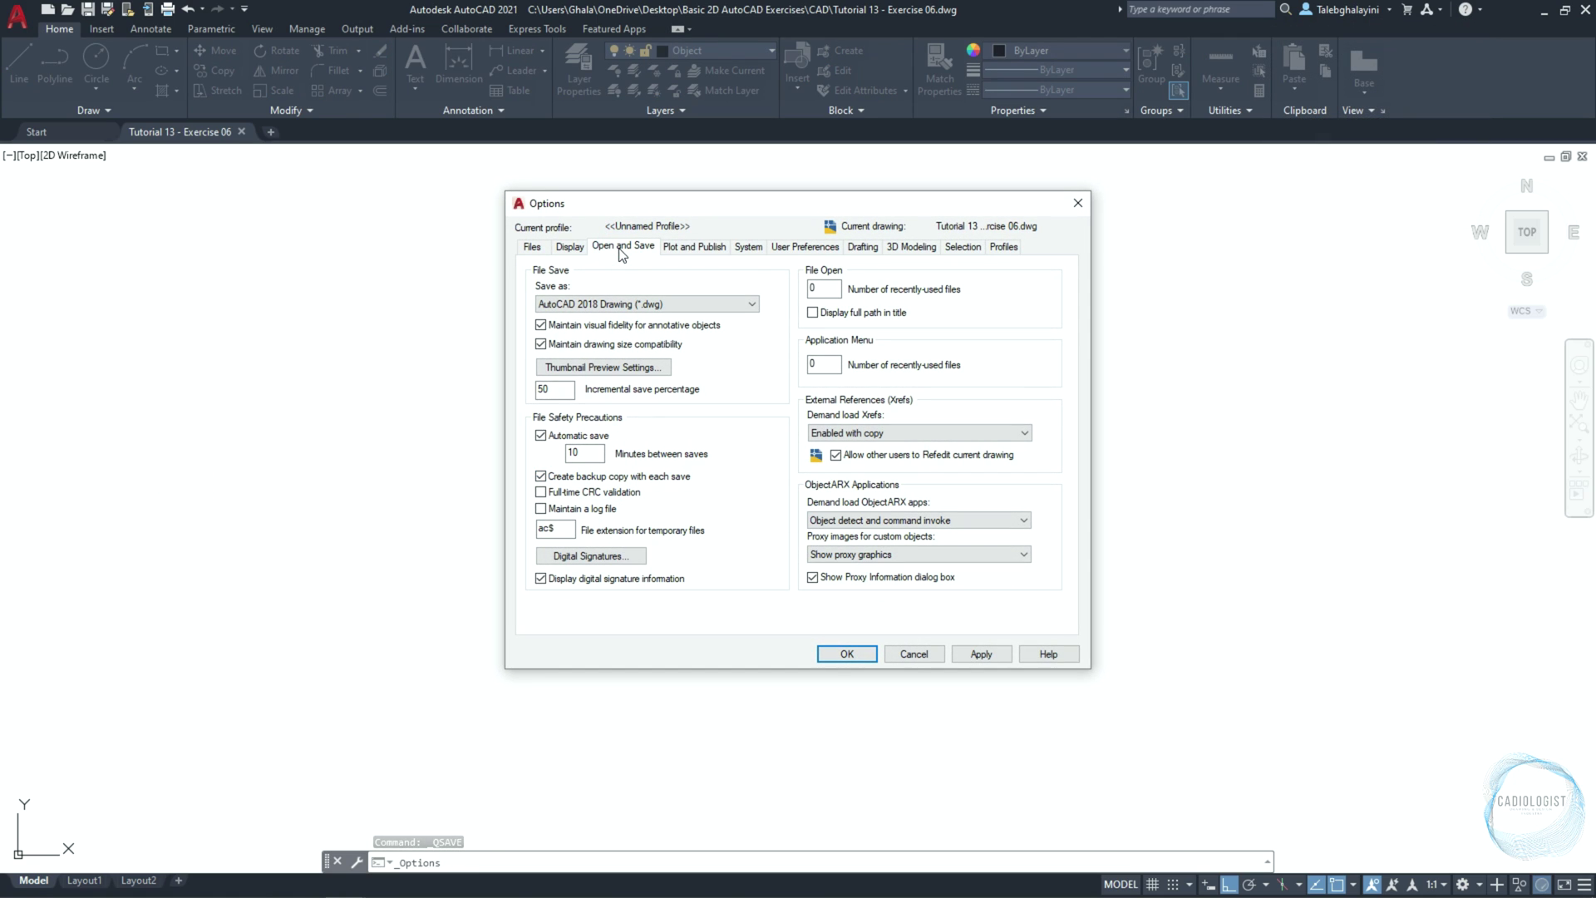
left_click(538, 437)
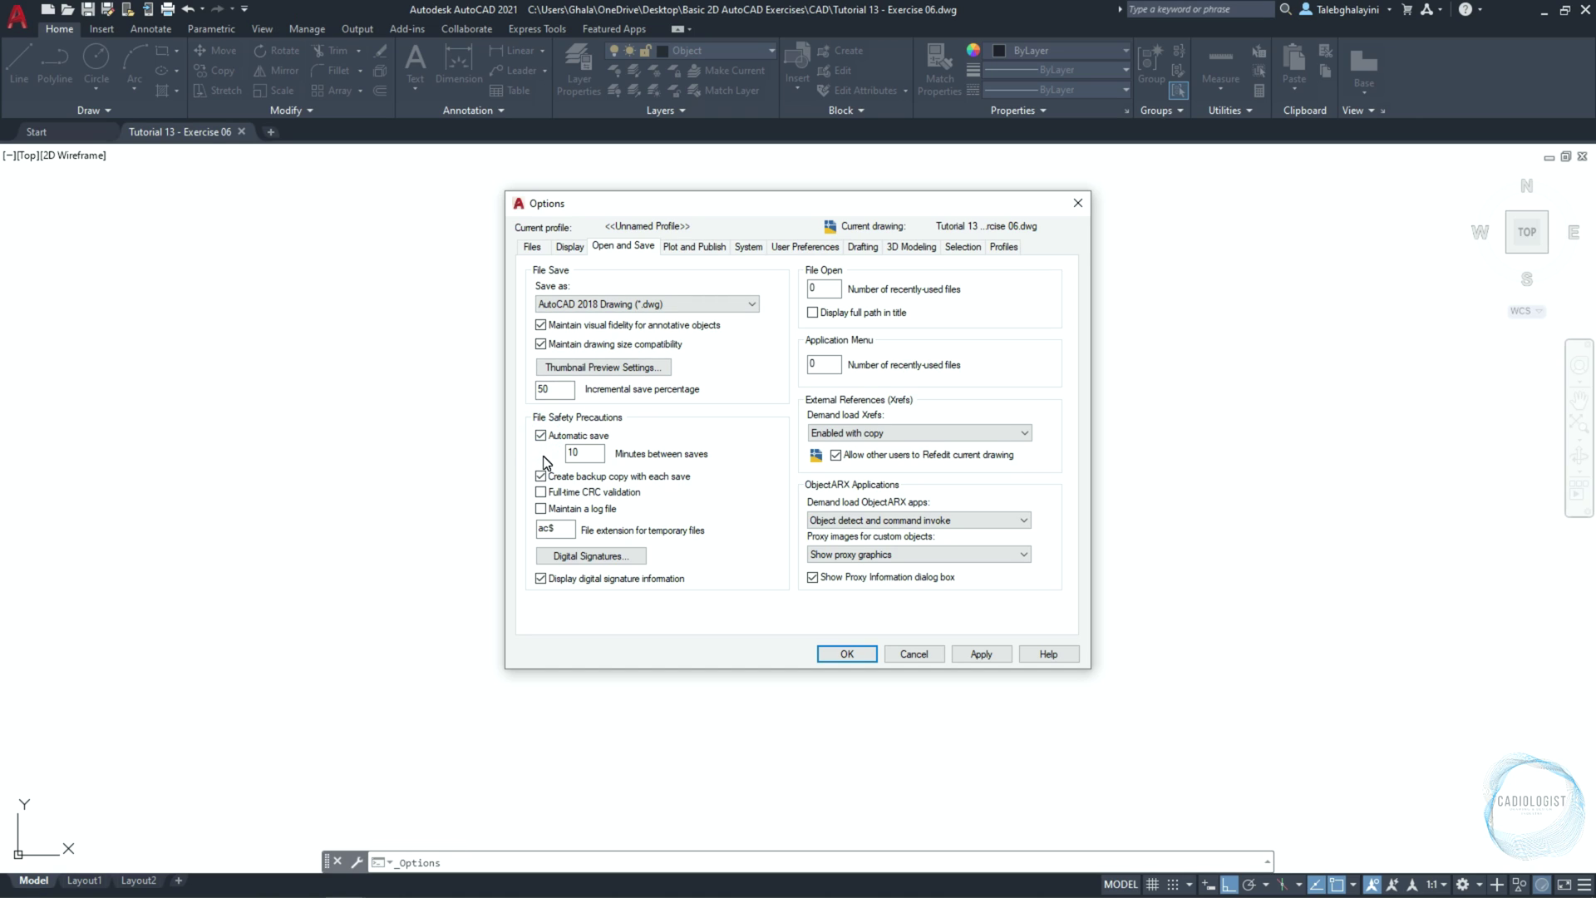
key("Tab")
left_click(860, 651)
key("ctrl+s")
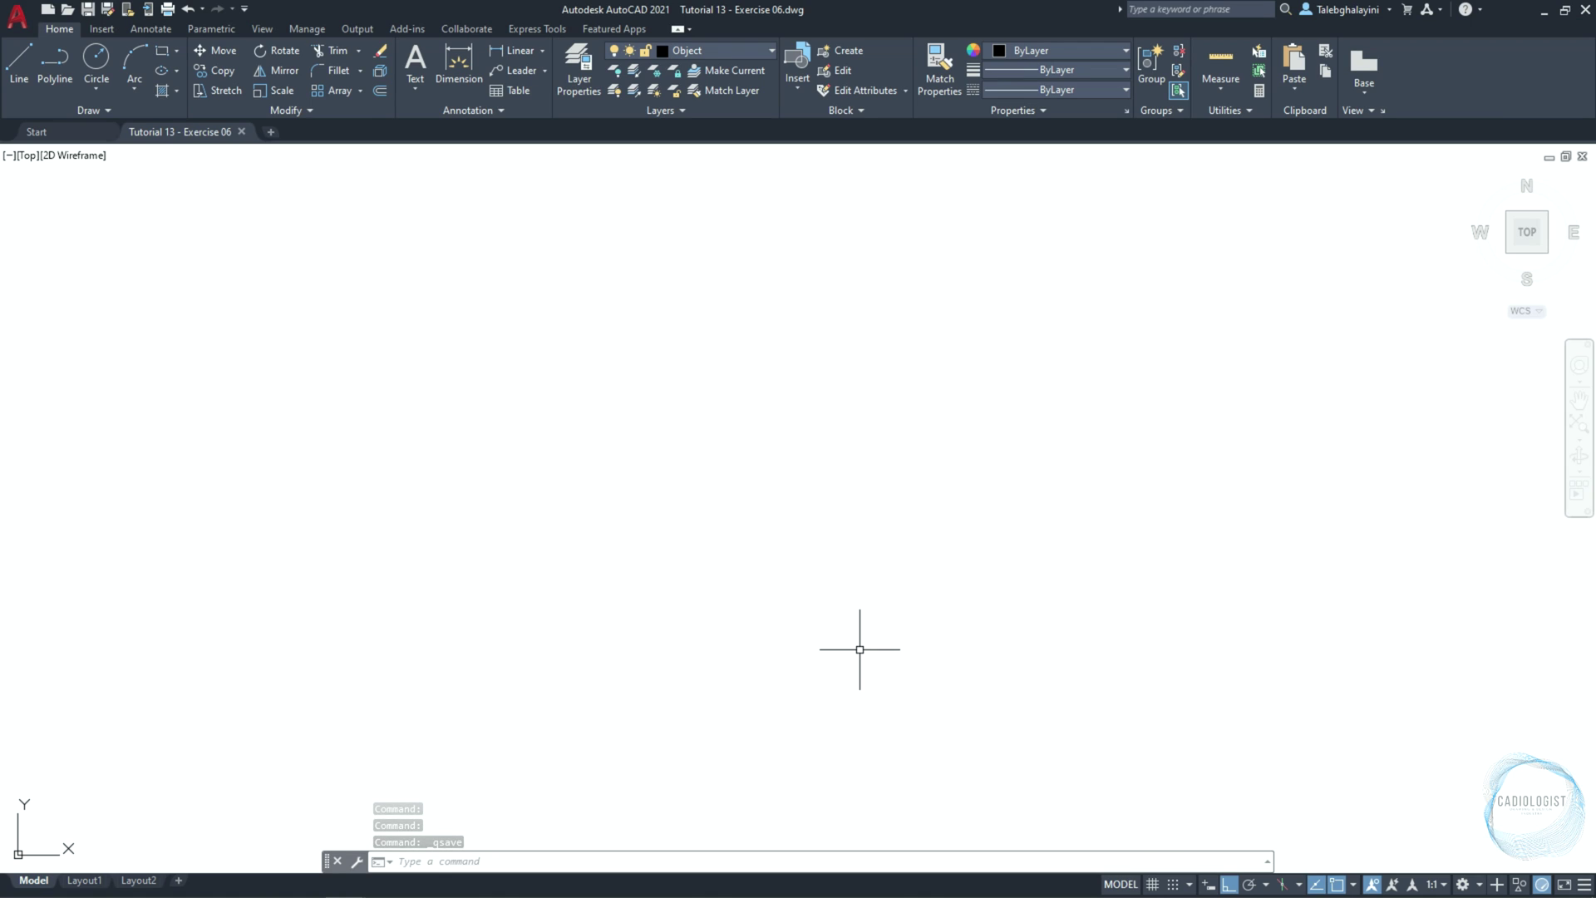
Draw a circle of diameter 40
type("c")
key("Return")
left_click(711, 459)
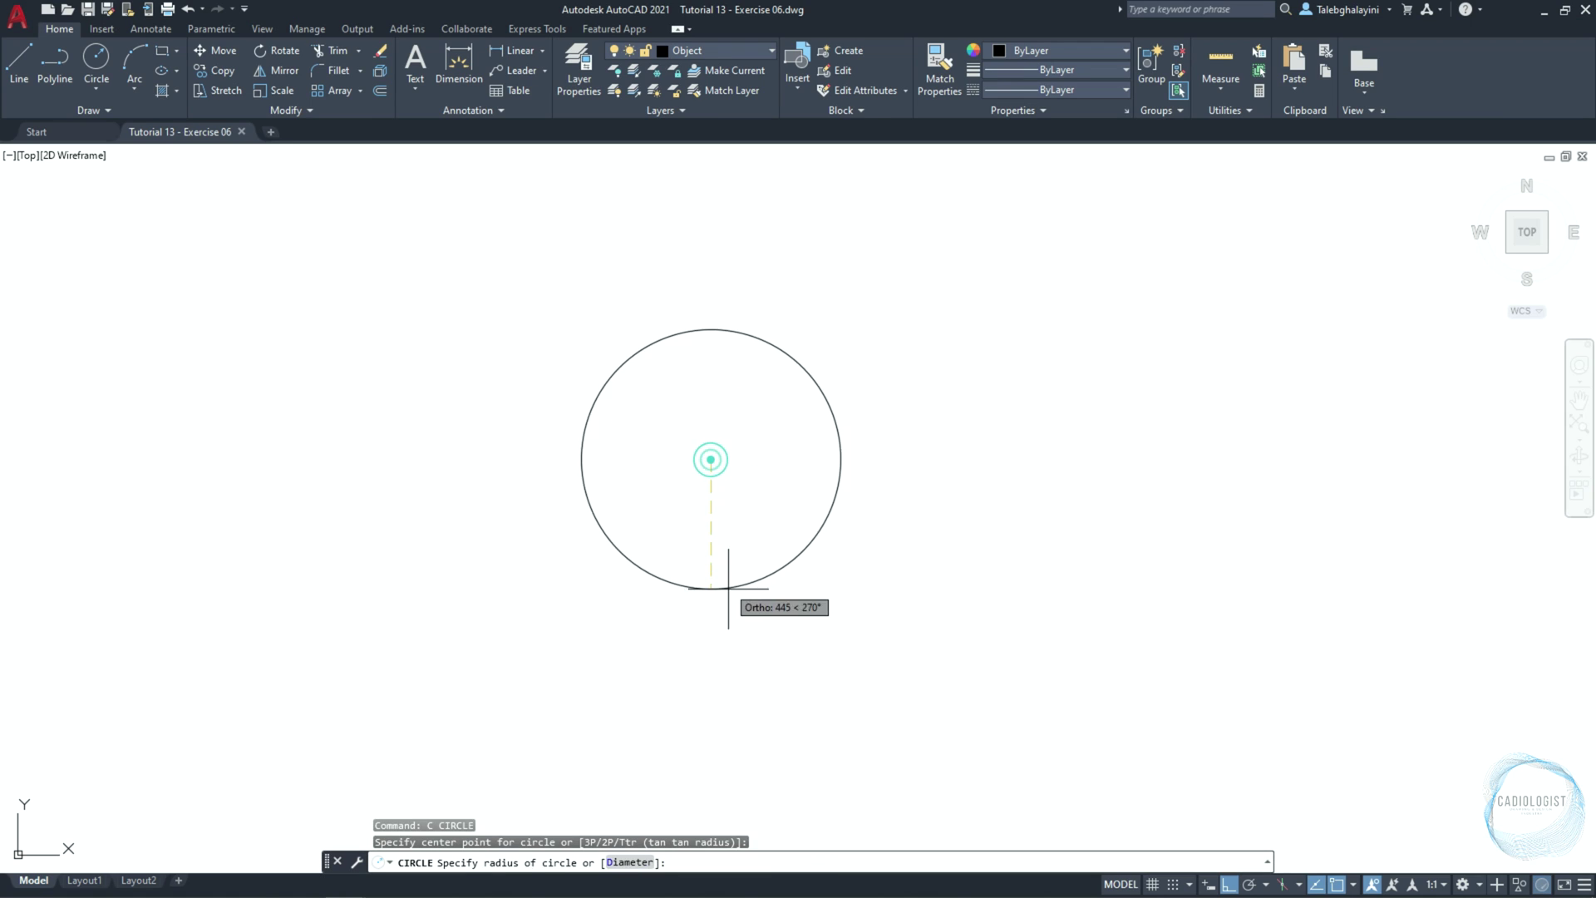
type("d")
key("Return")
type("40")
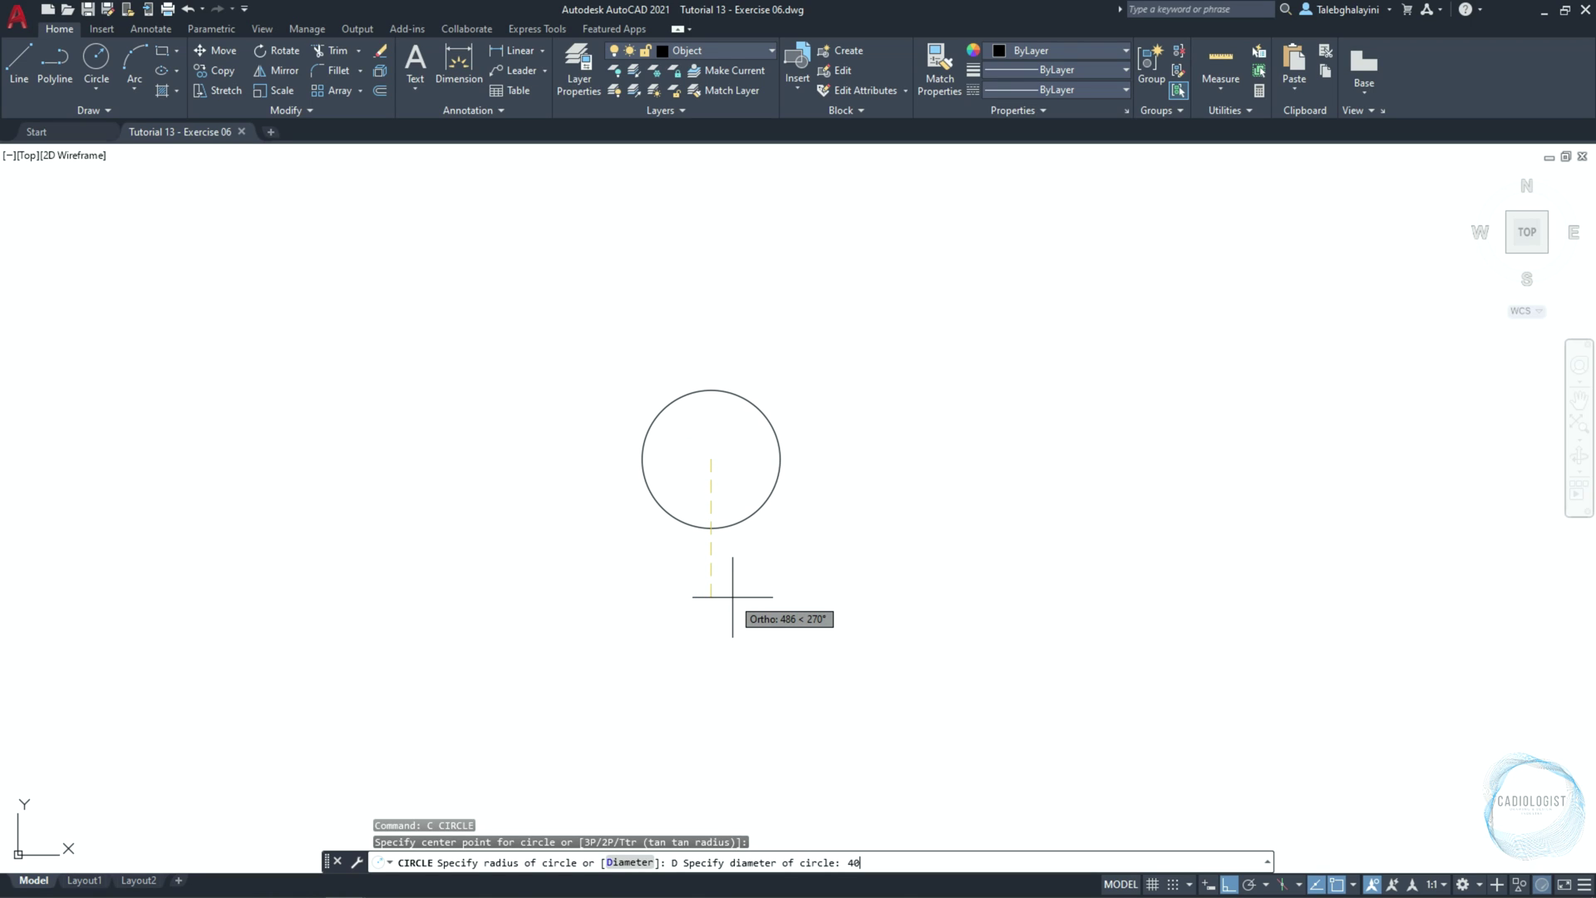
key("Return")
scroll(705, 453, "up", 5)
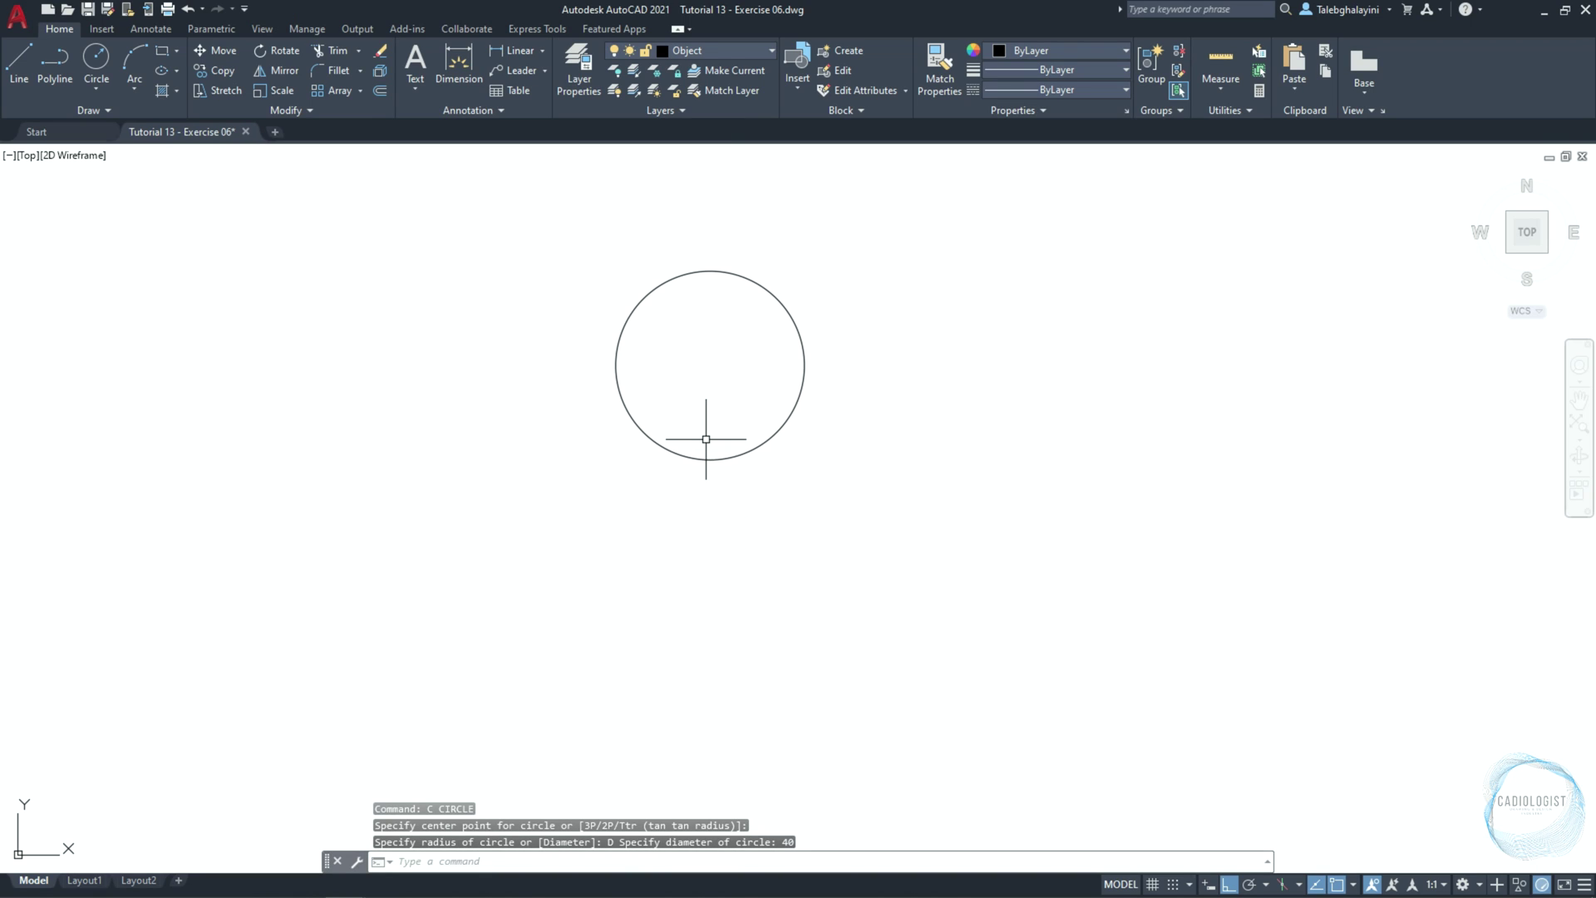
Add a concentric radius-8 circle at the same centre and turn on dynamic input
type("c")
key("Return")
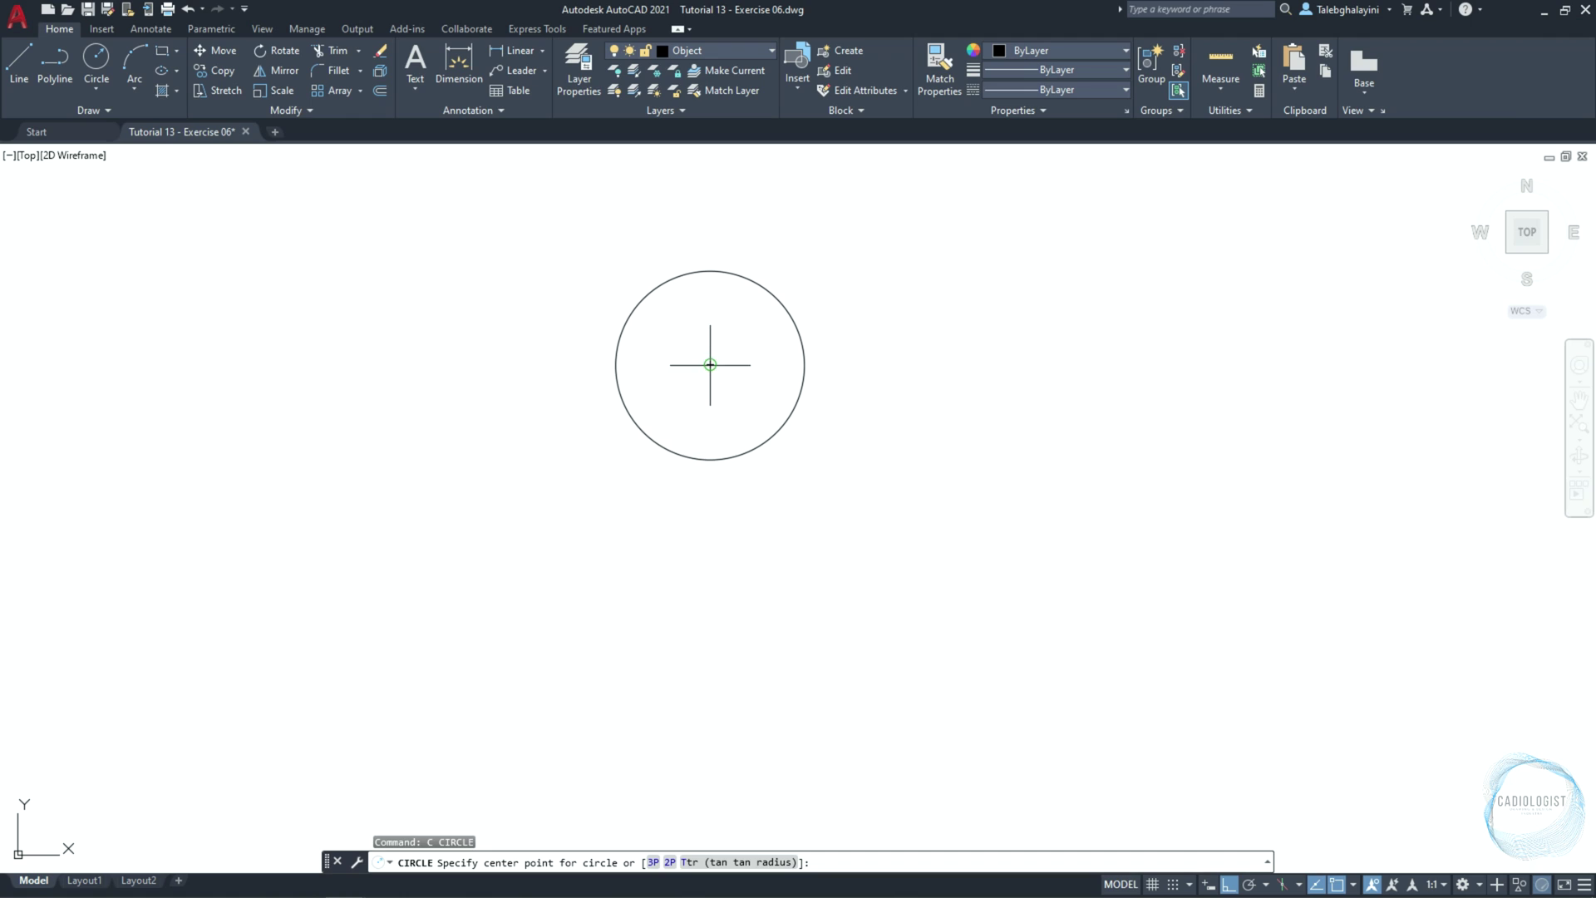
left_click(710, 364)
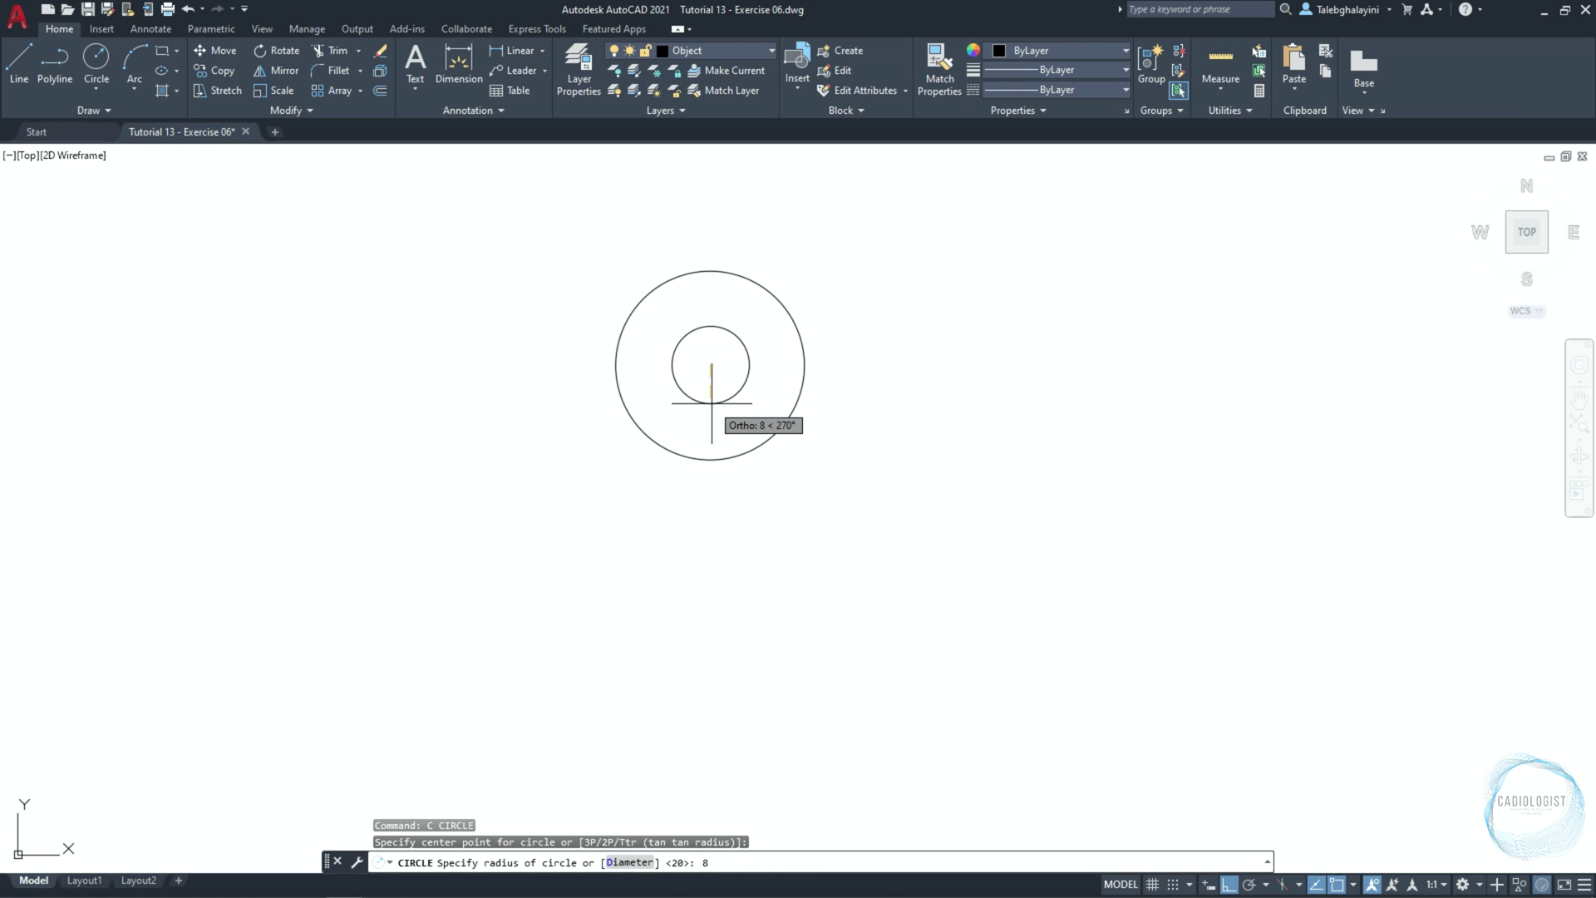
type("8")
key("Return")
scroll(712, 349, "up", 4)
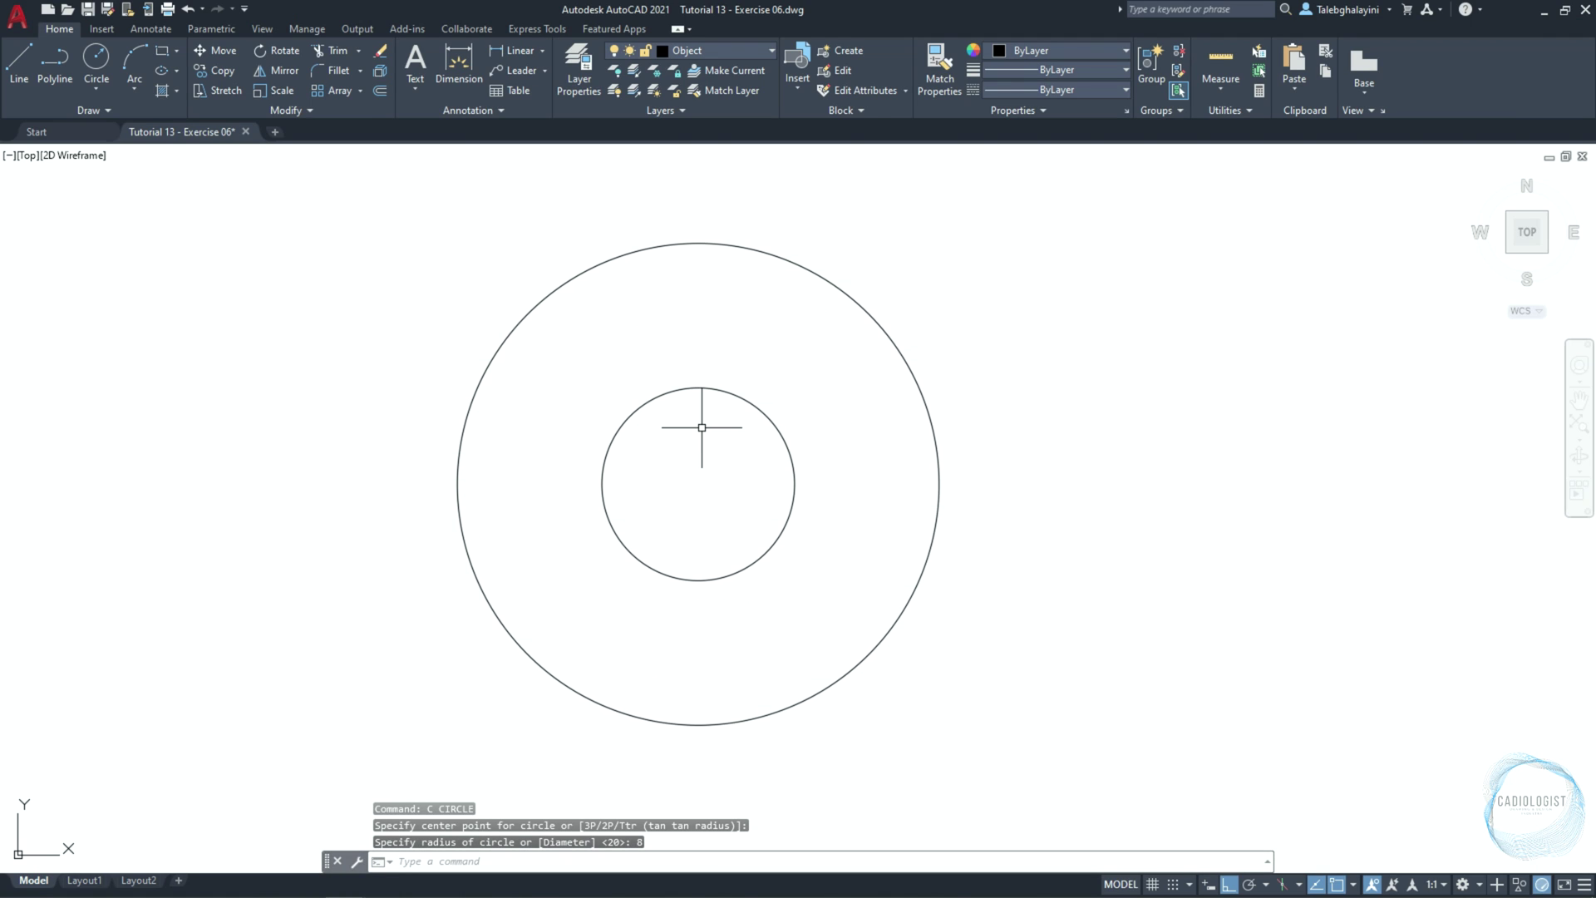
key("F12")
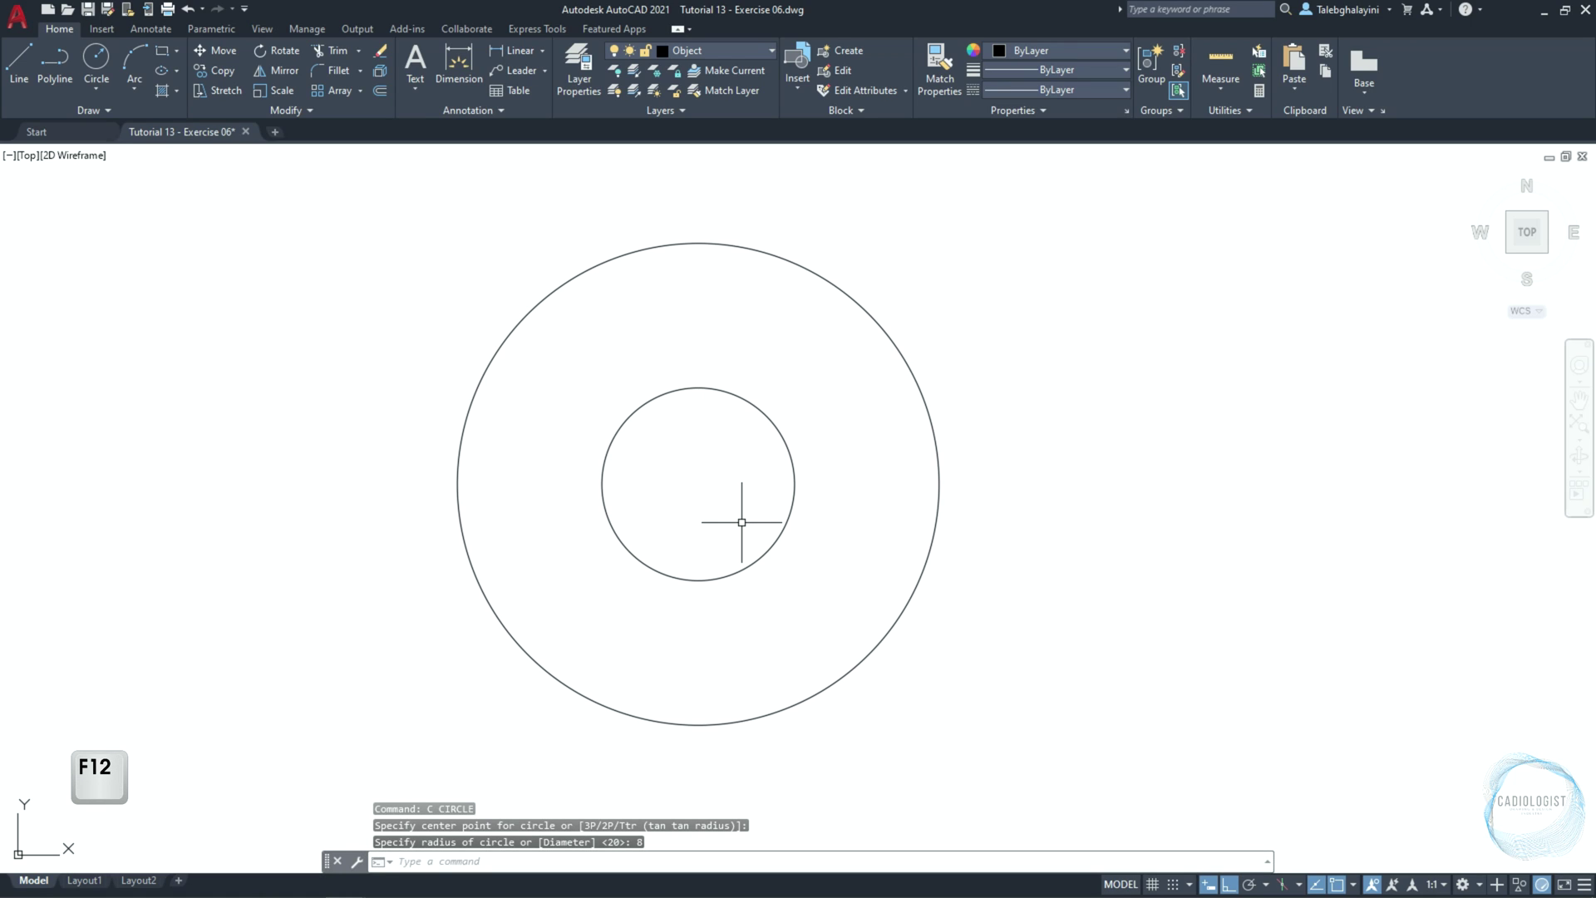
type("rec")
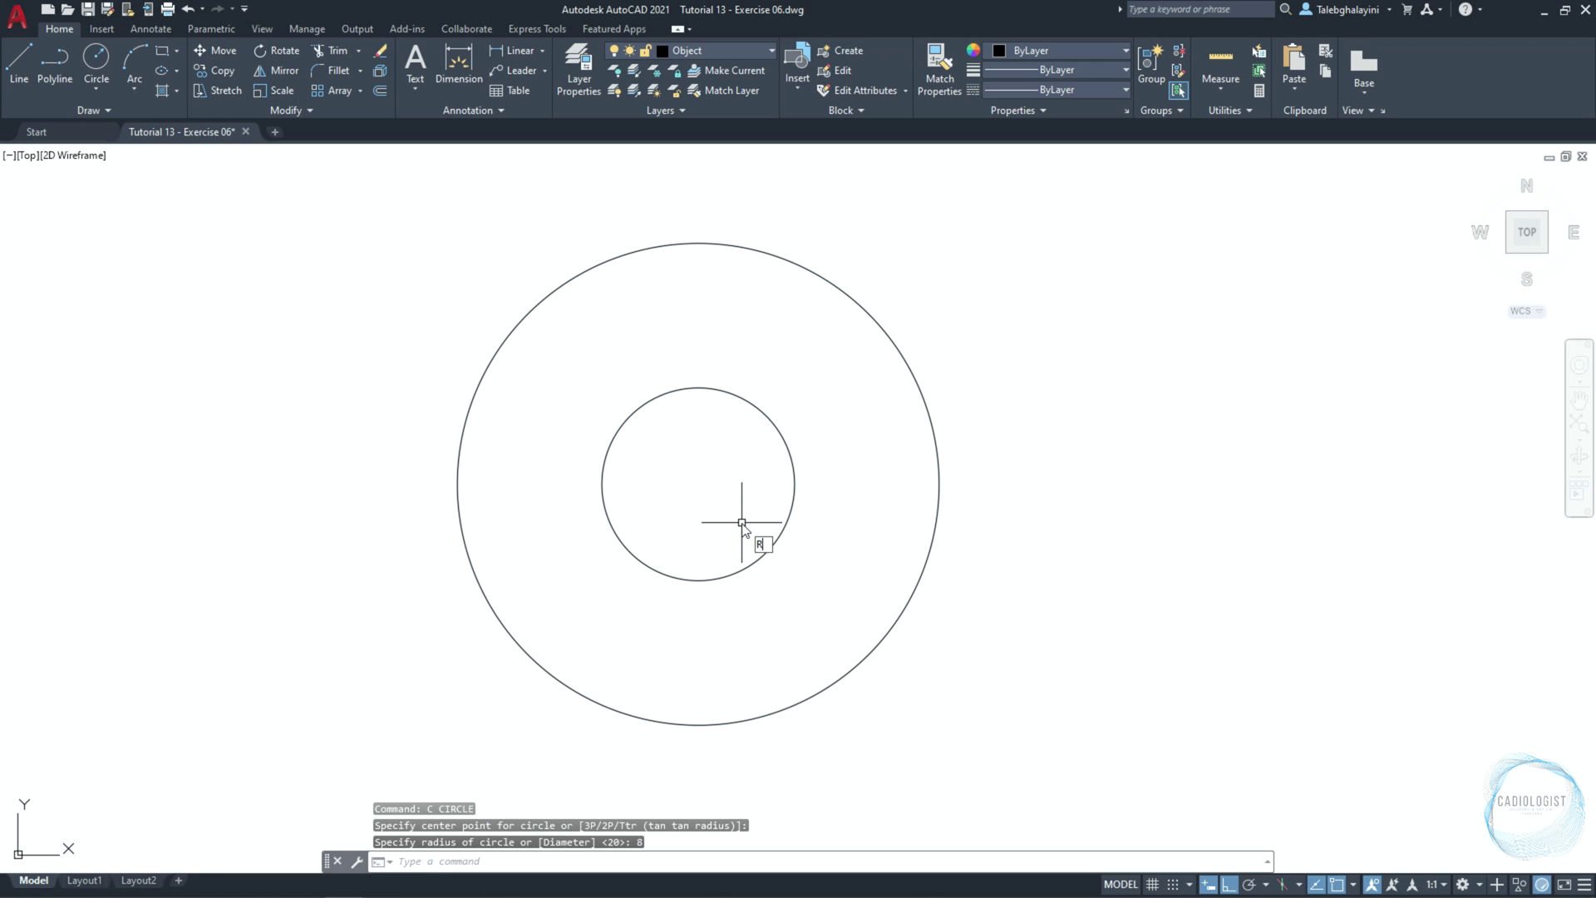
key("Return")
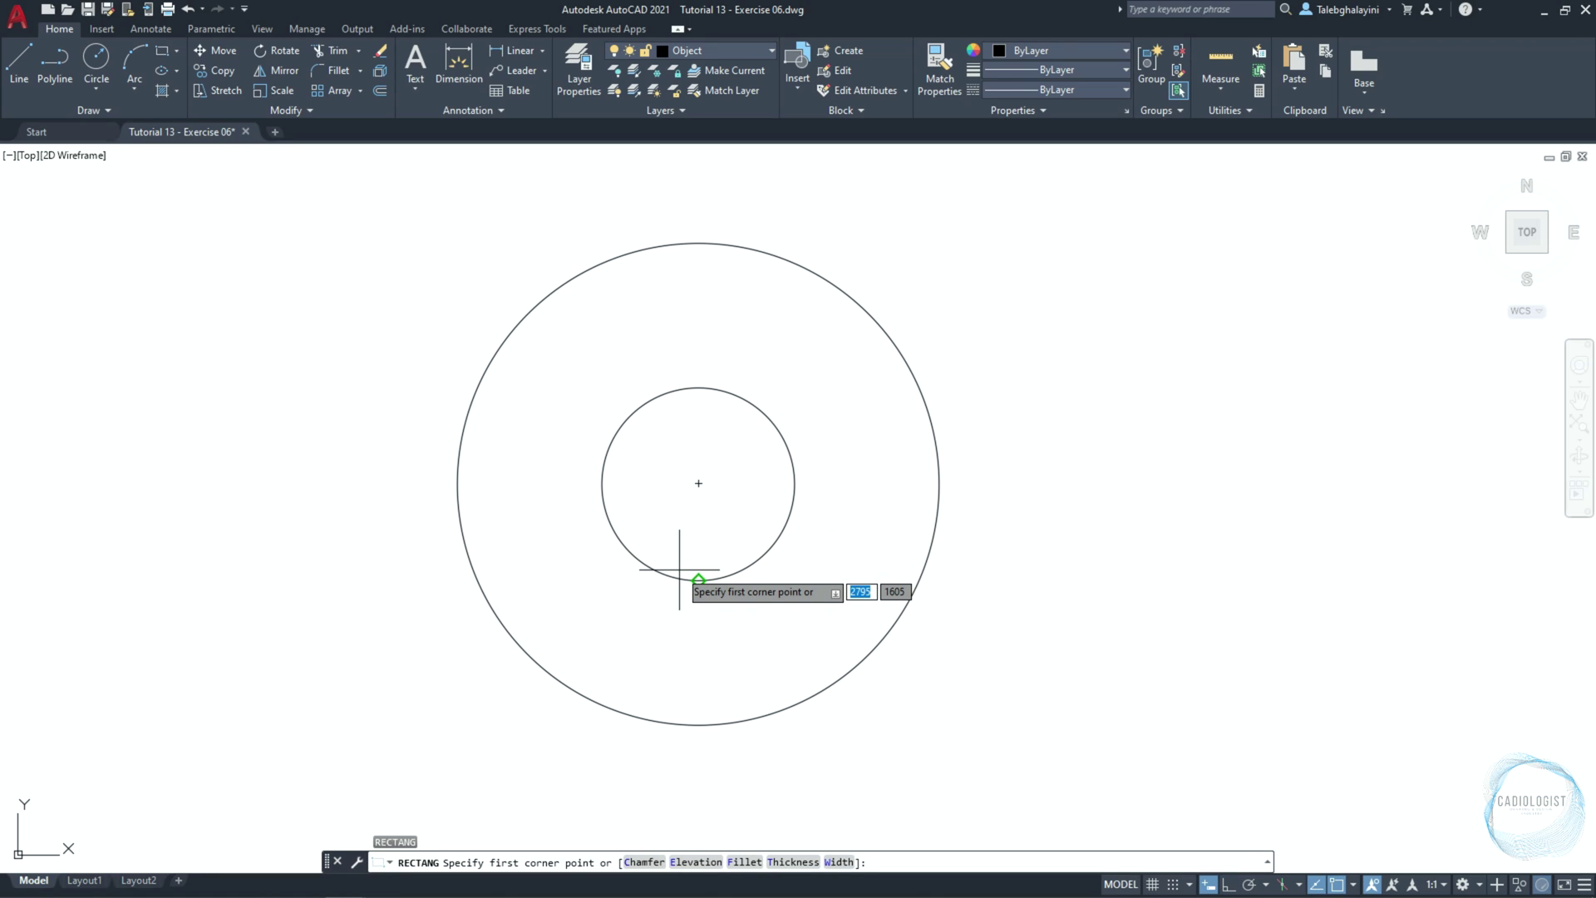
Draw a 2-wide, 14-tall rectangle from the circles' centre
left_click(698, 483)
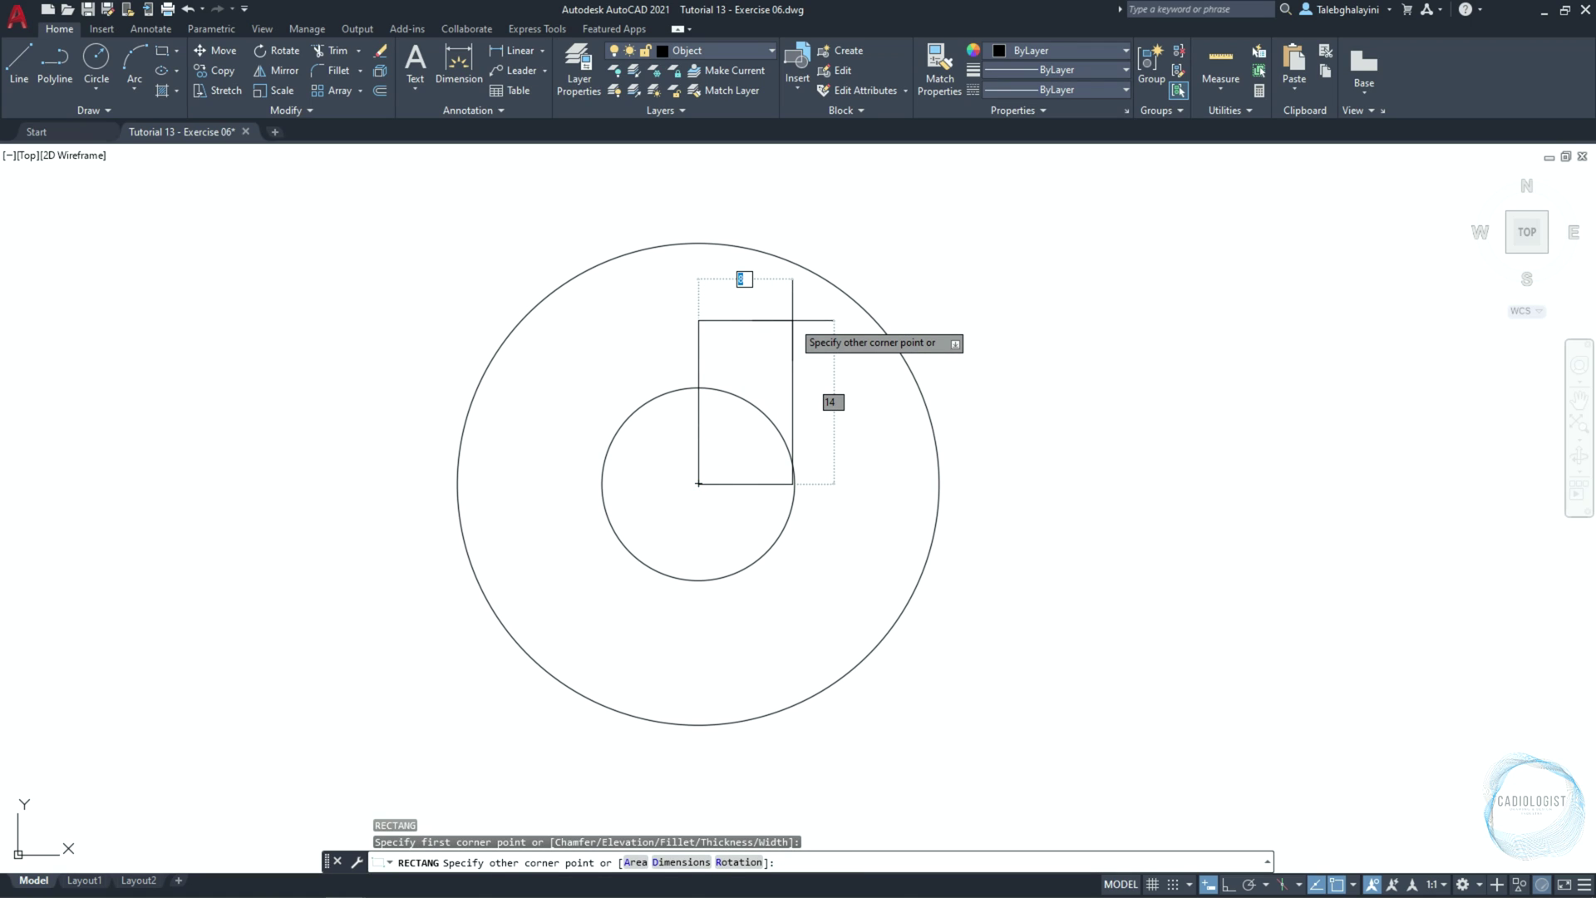
type("2")
key("Tab")
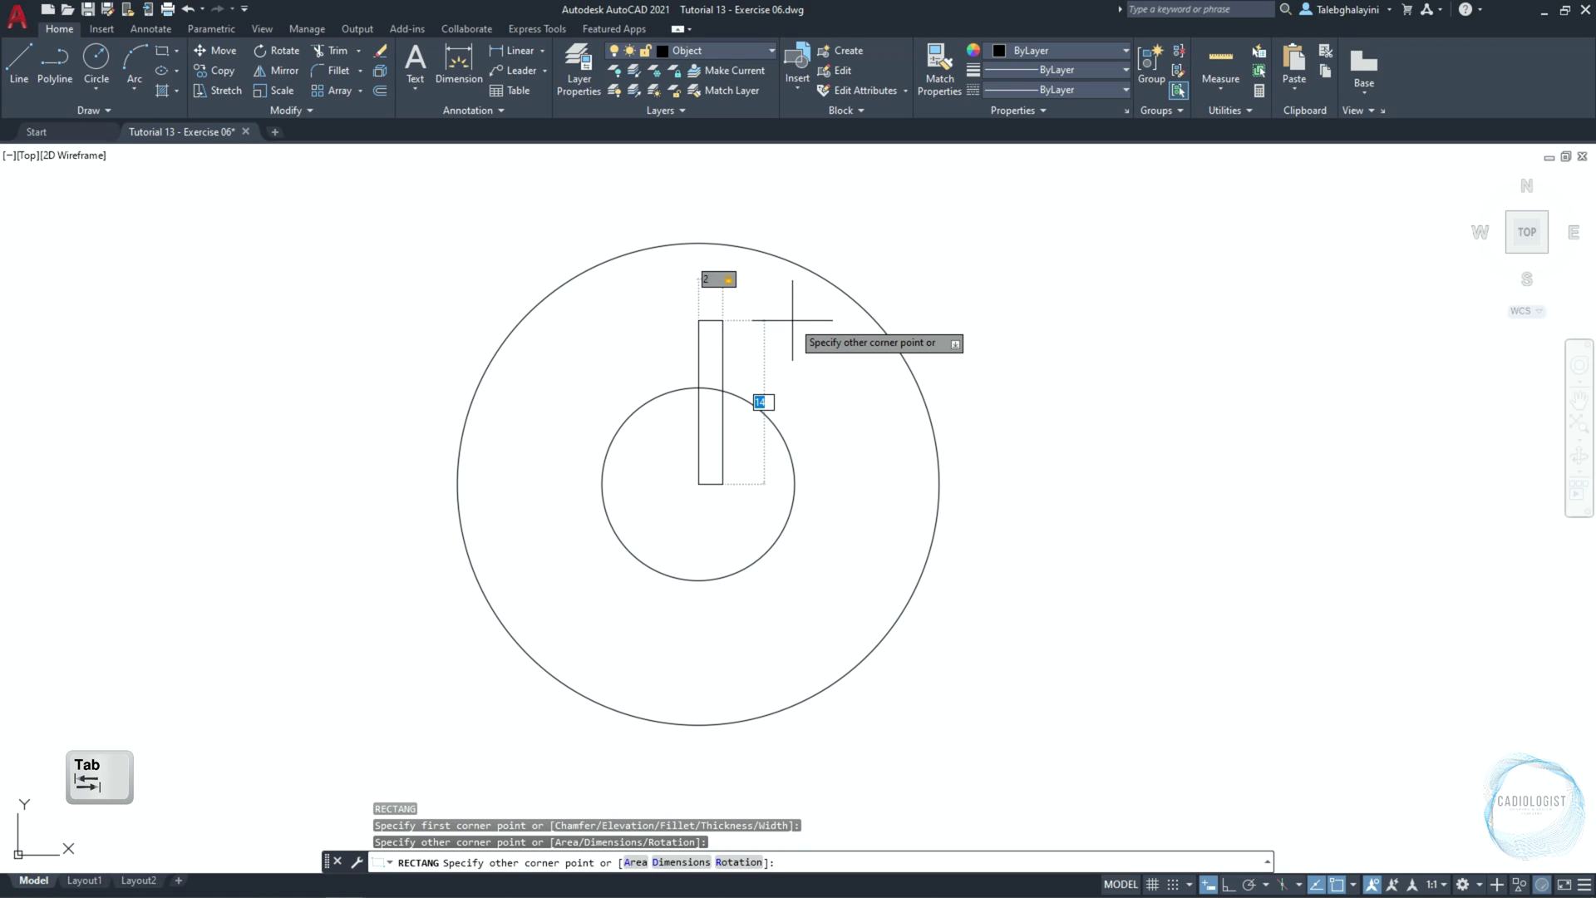
type("14")
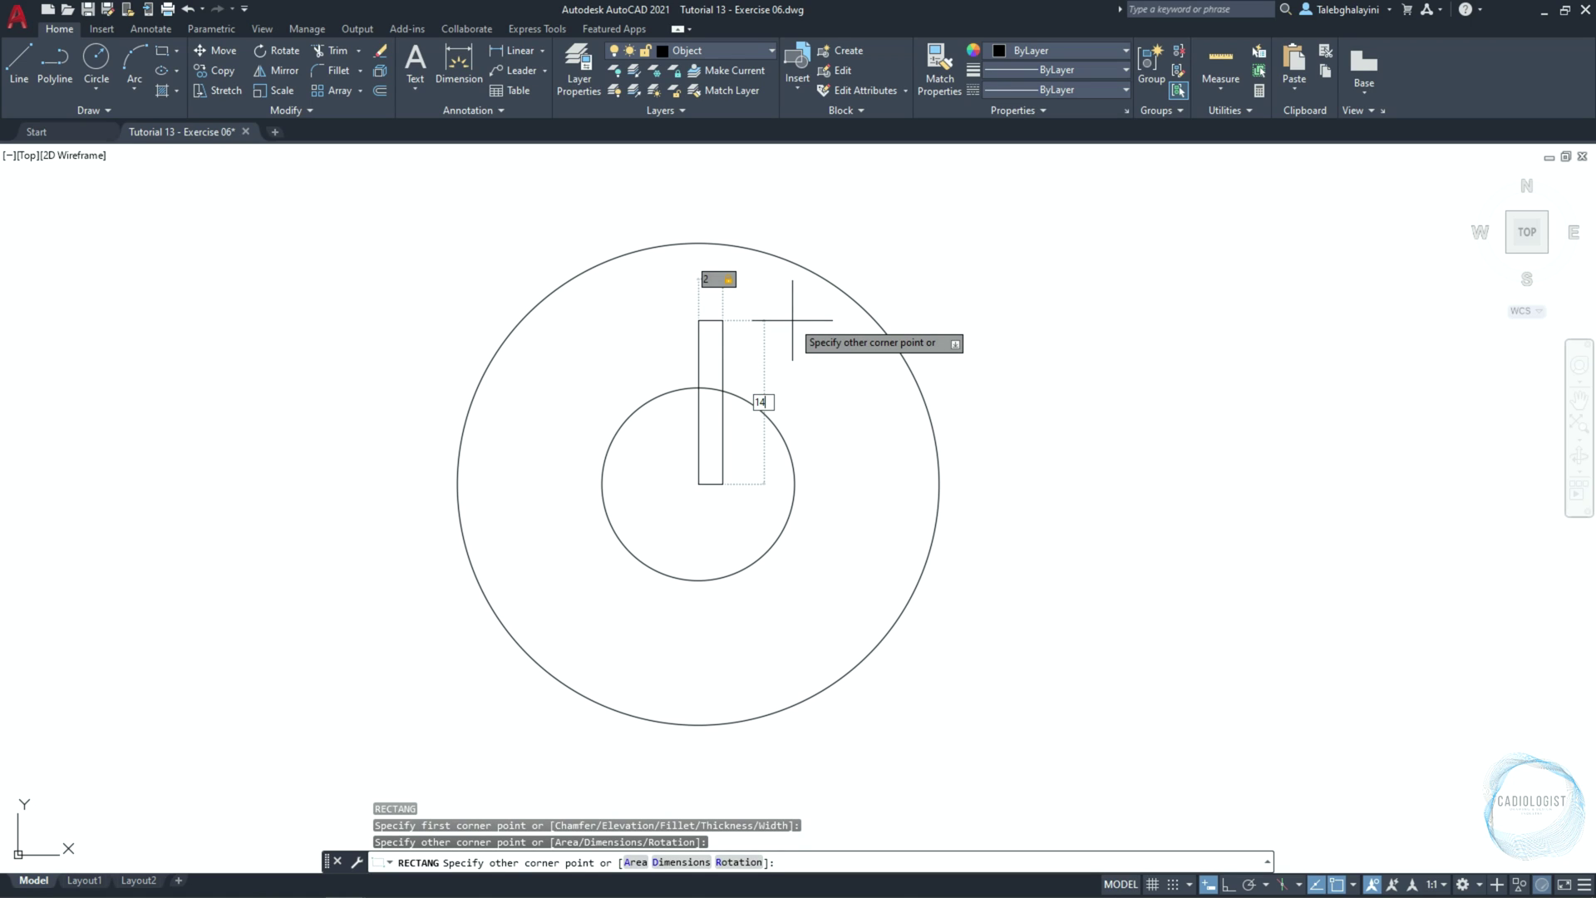
key("Return")
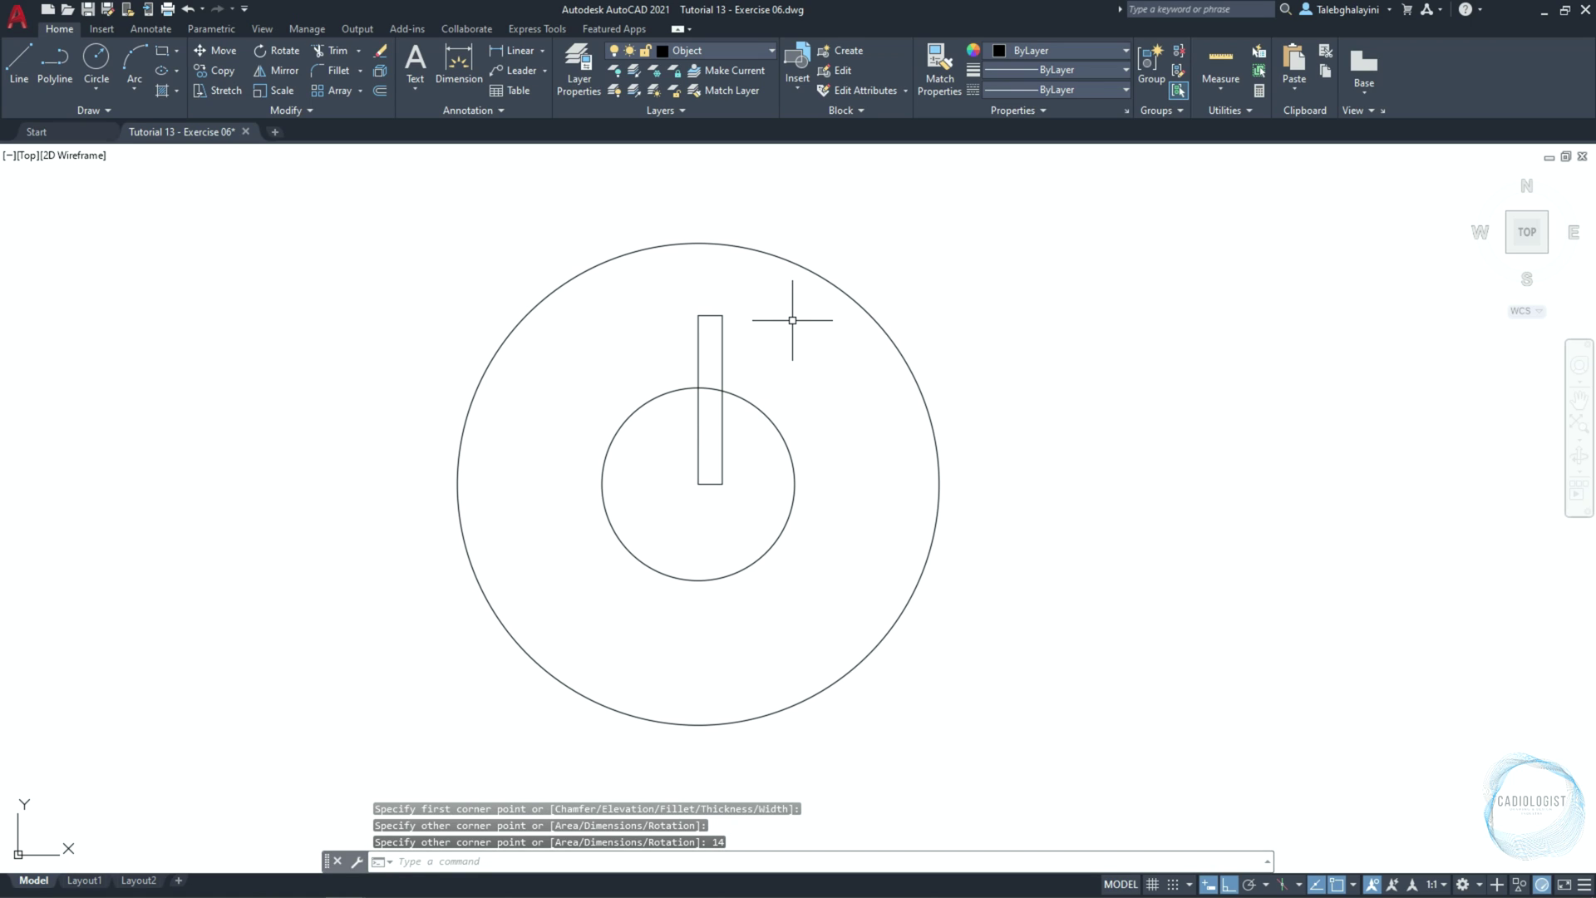
key("F12")
Move the rectangle 1 unit left to centre it on the vertical axis
left_click(725, 335)
type("m")
key("Return")
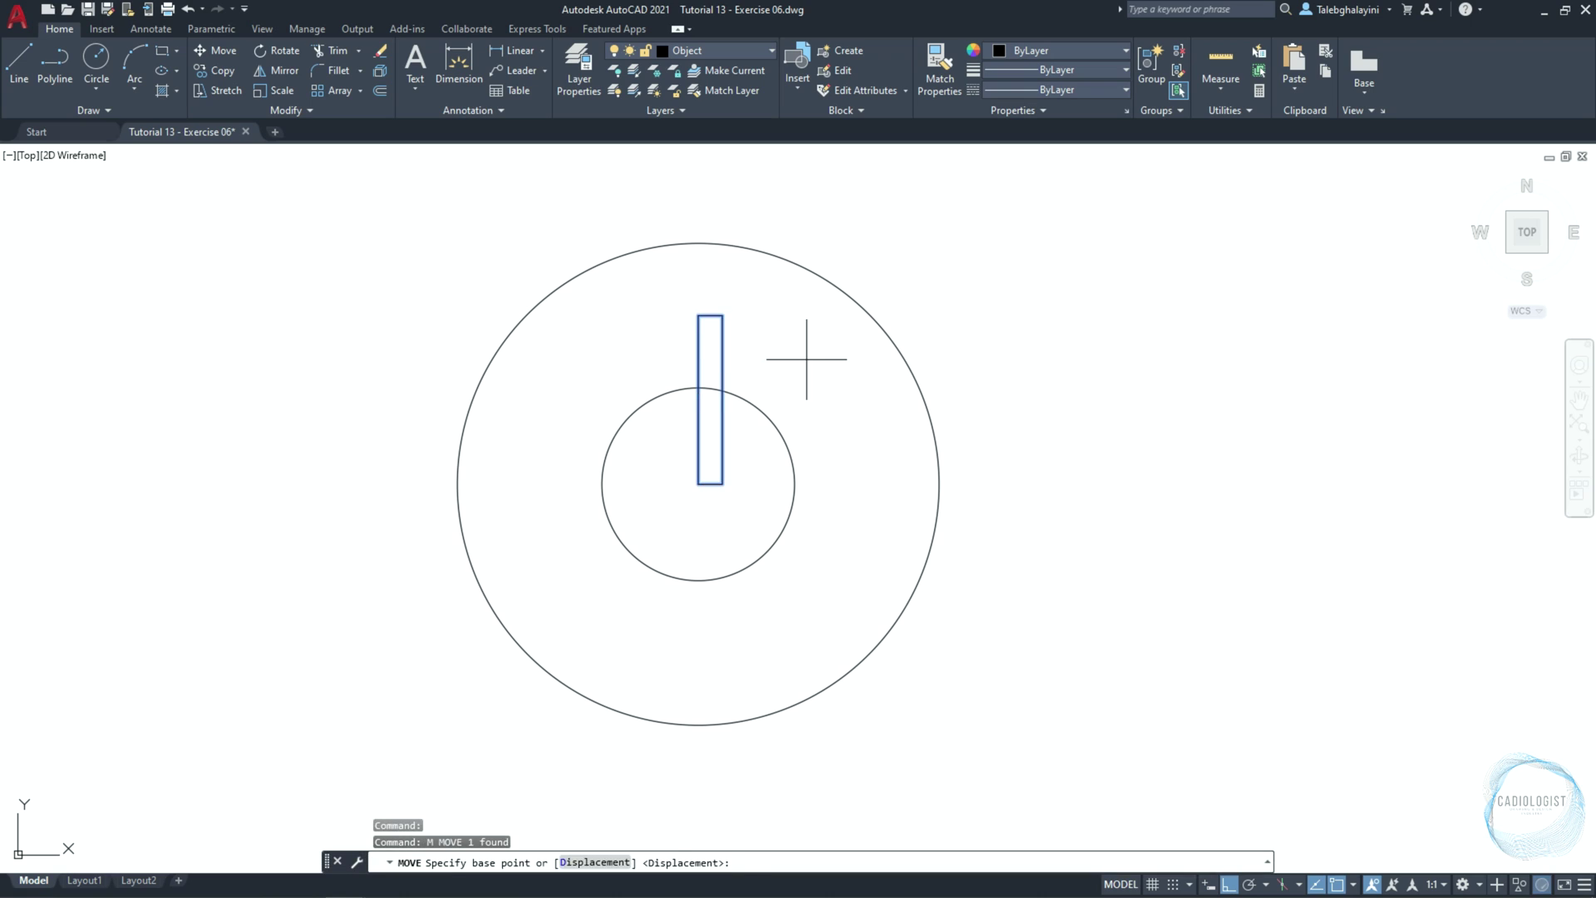
left_click(805, 358)
type("1")
key("Return")
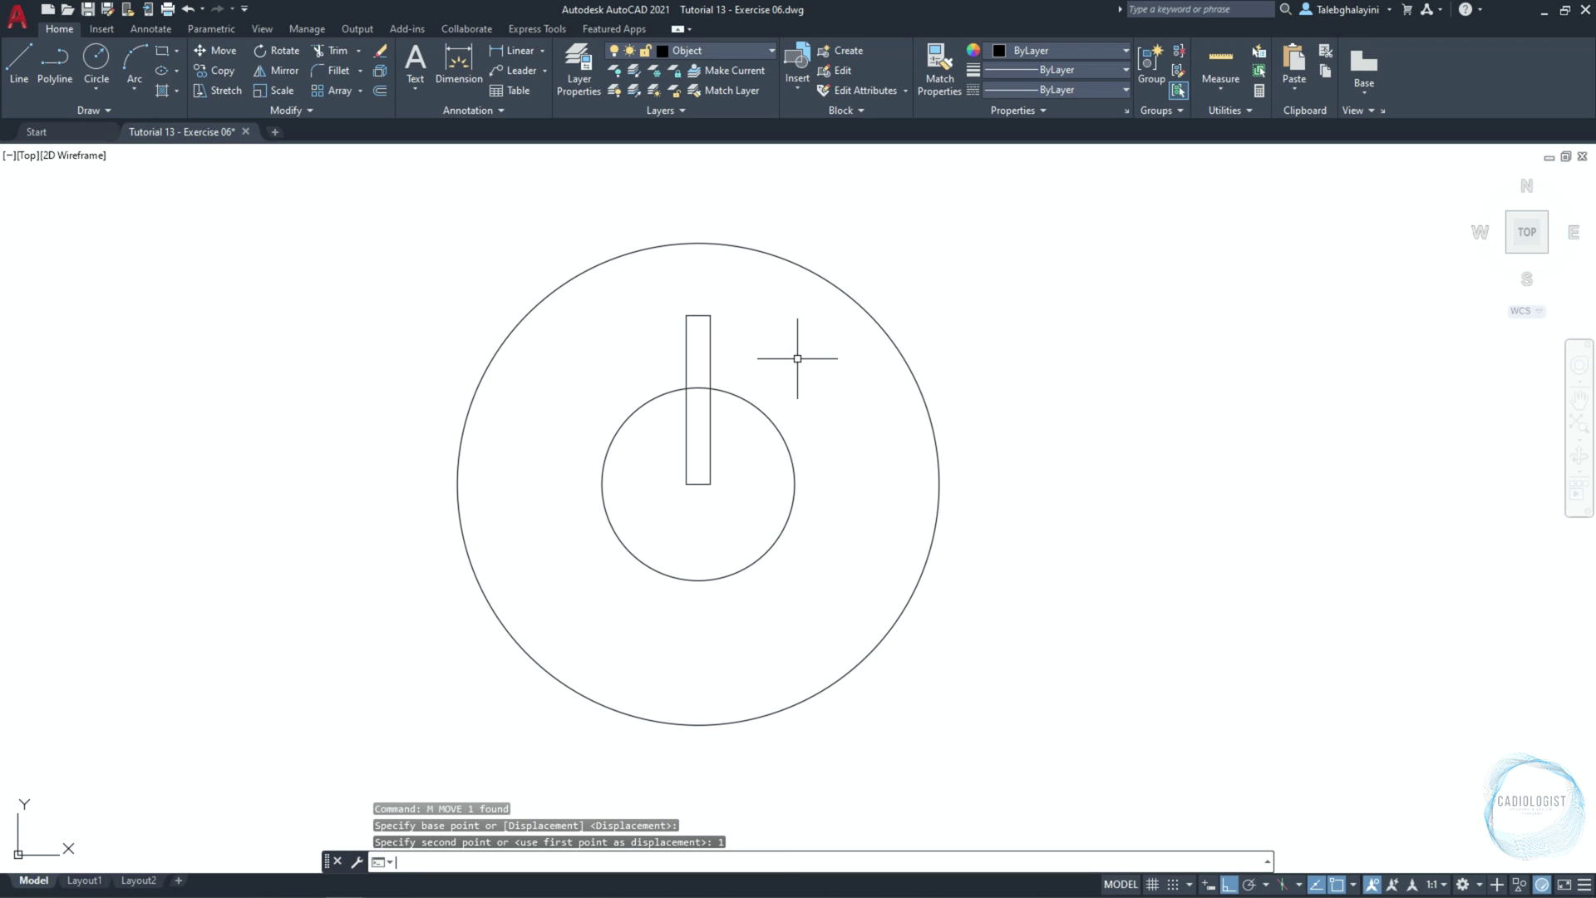
Trim the rectangle's part inside the inner circle to form the key
left_click(754, 404)
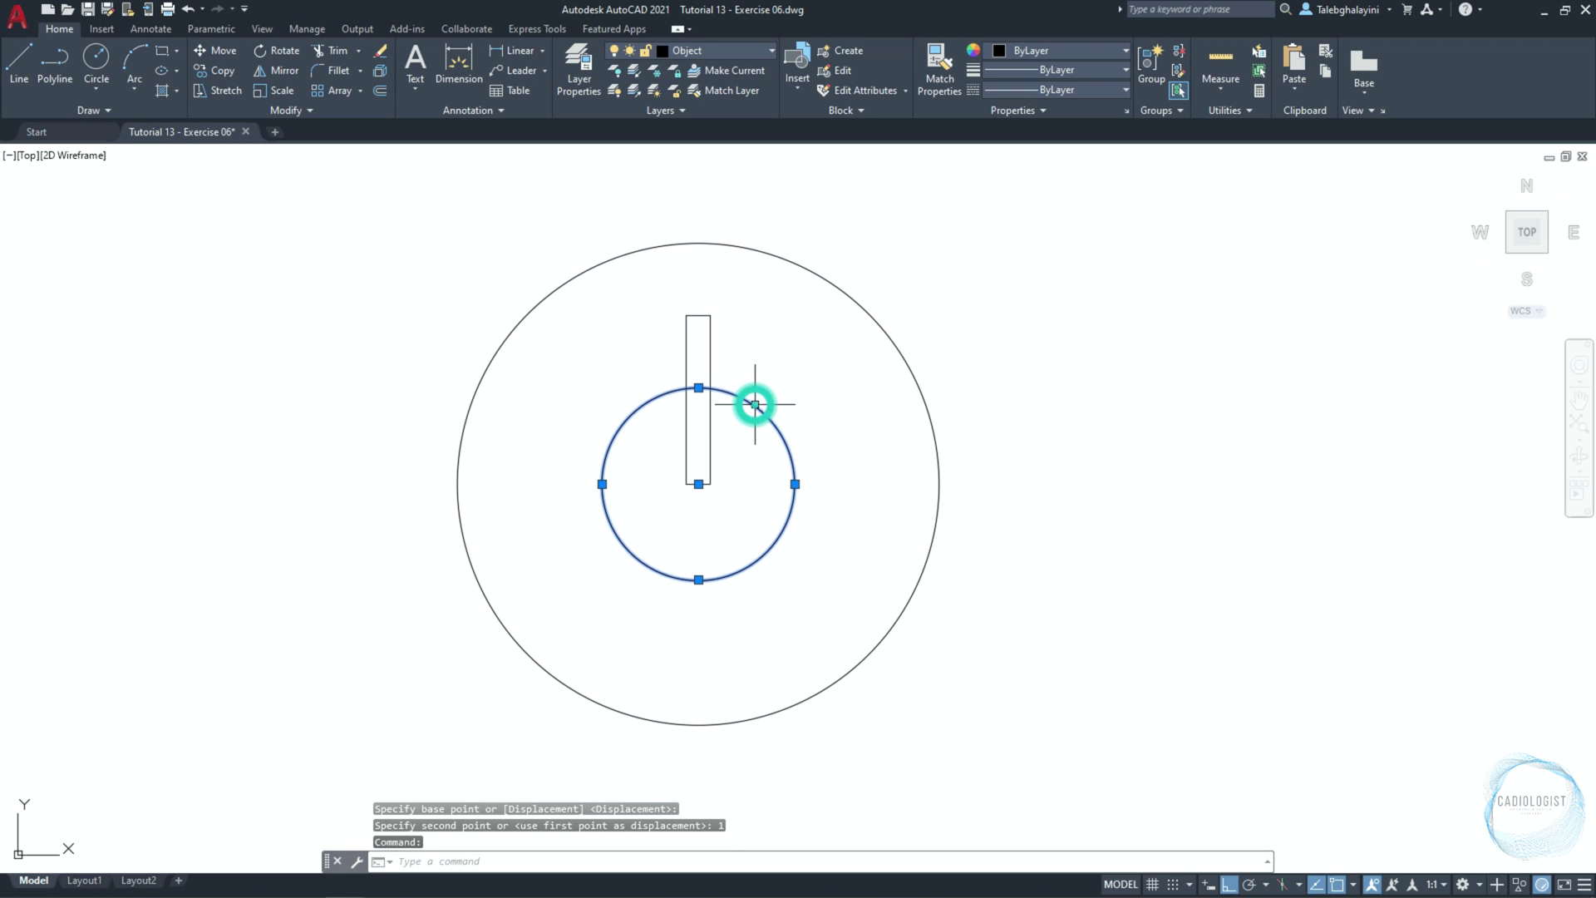
left_click(337, 51)
left_click(737, 502)
left_click(652, 487)
key("Return")
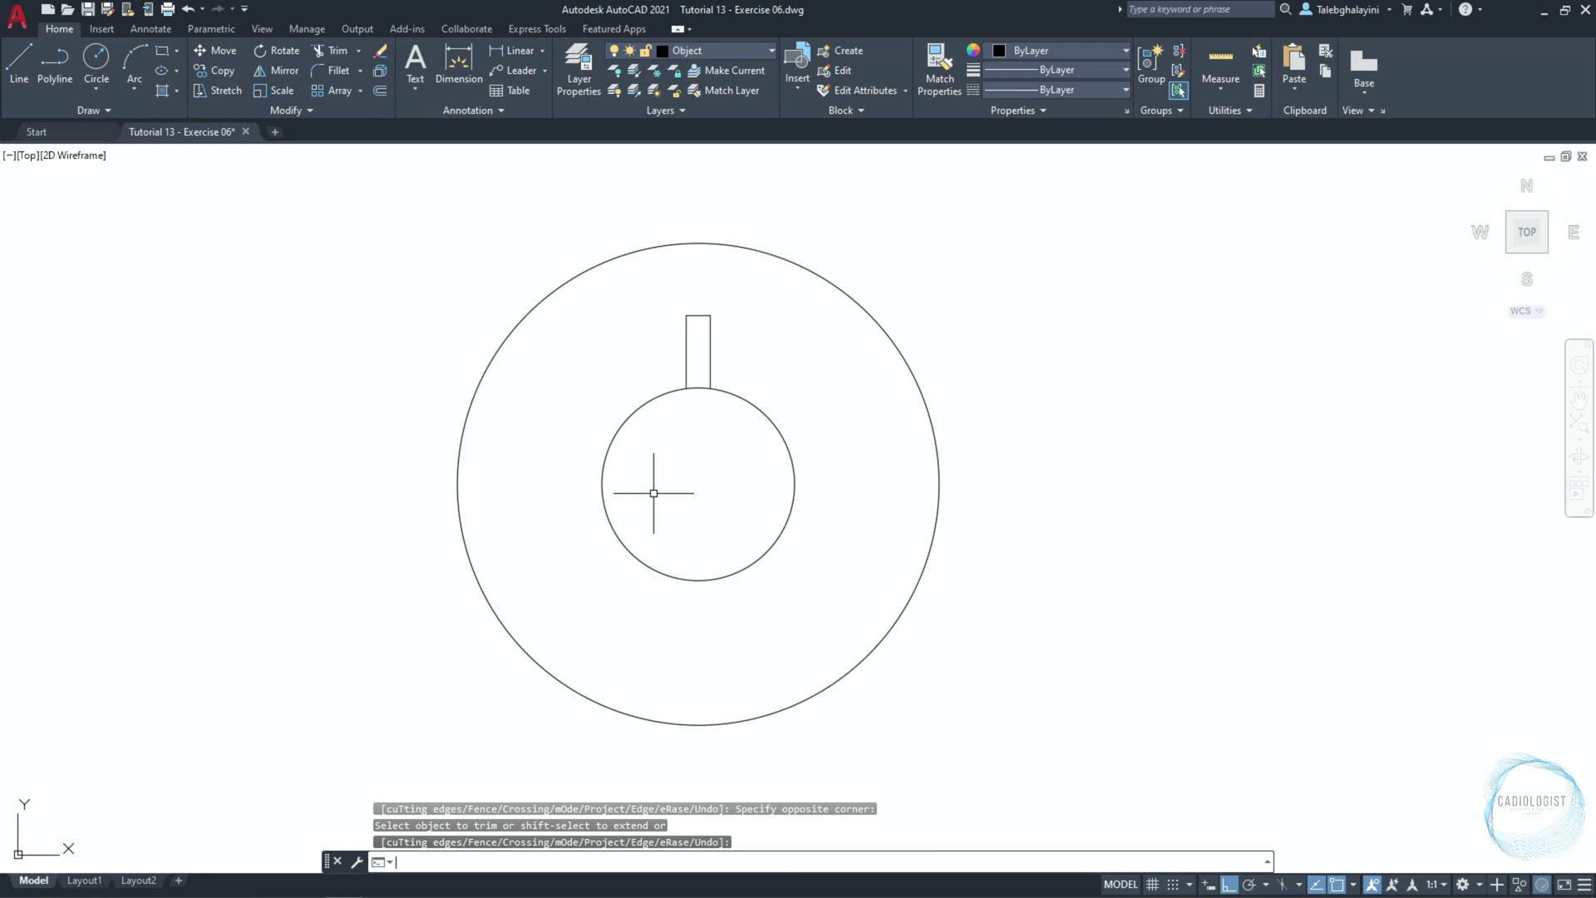
left_click(686, 341)
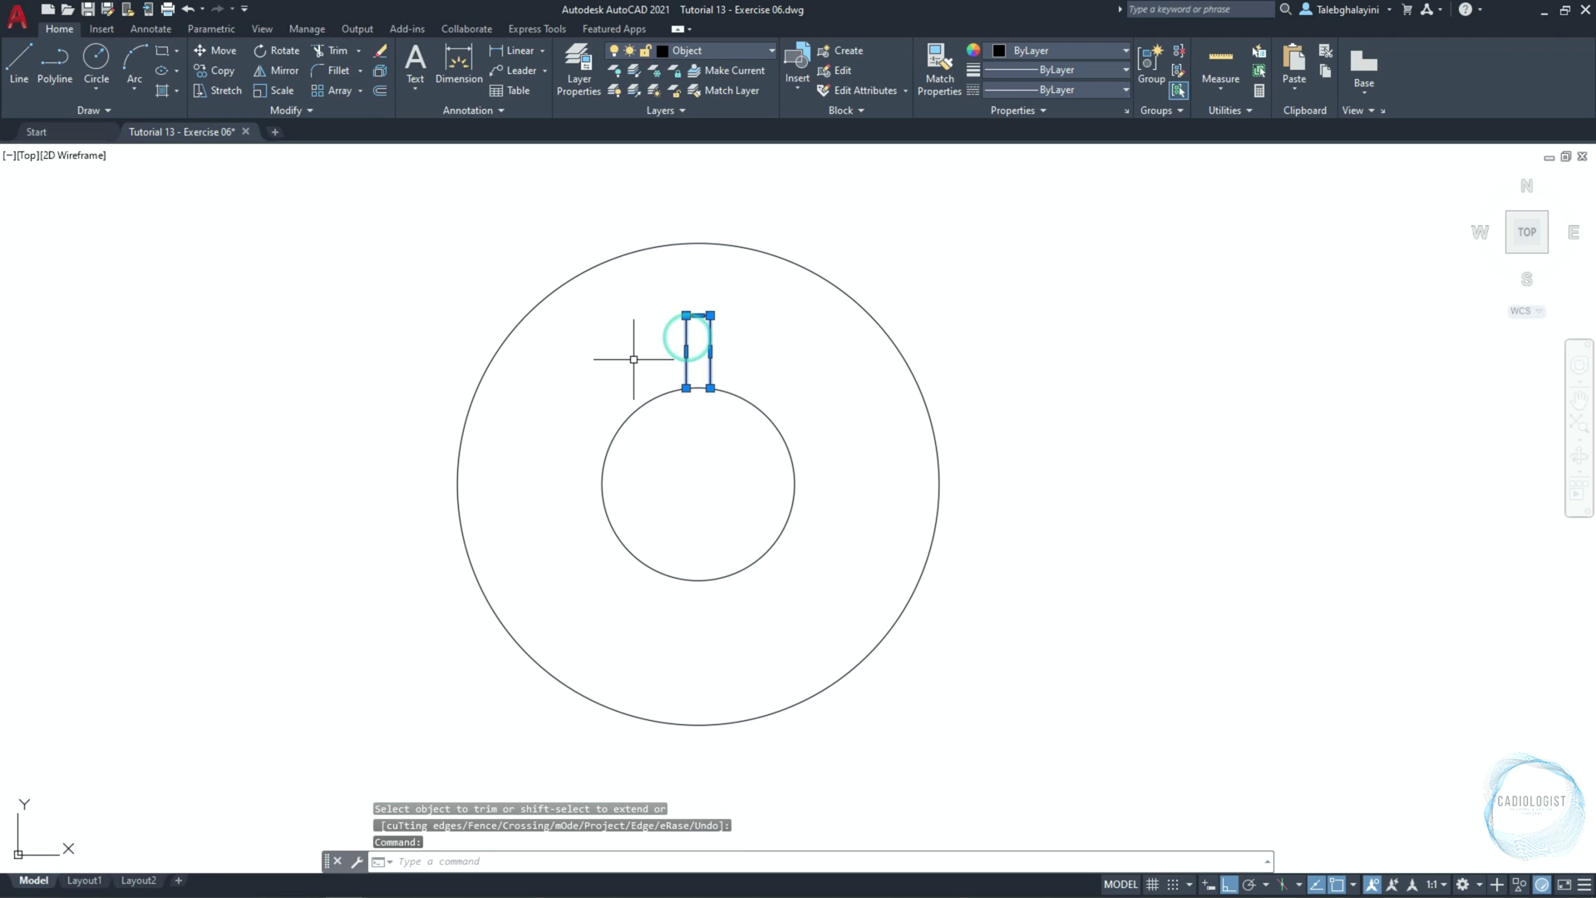
Polar-array the key around the circles' centre with 10 items
left_click(362, 89)
left_click(405, 193)
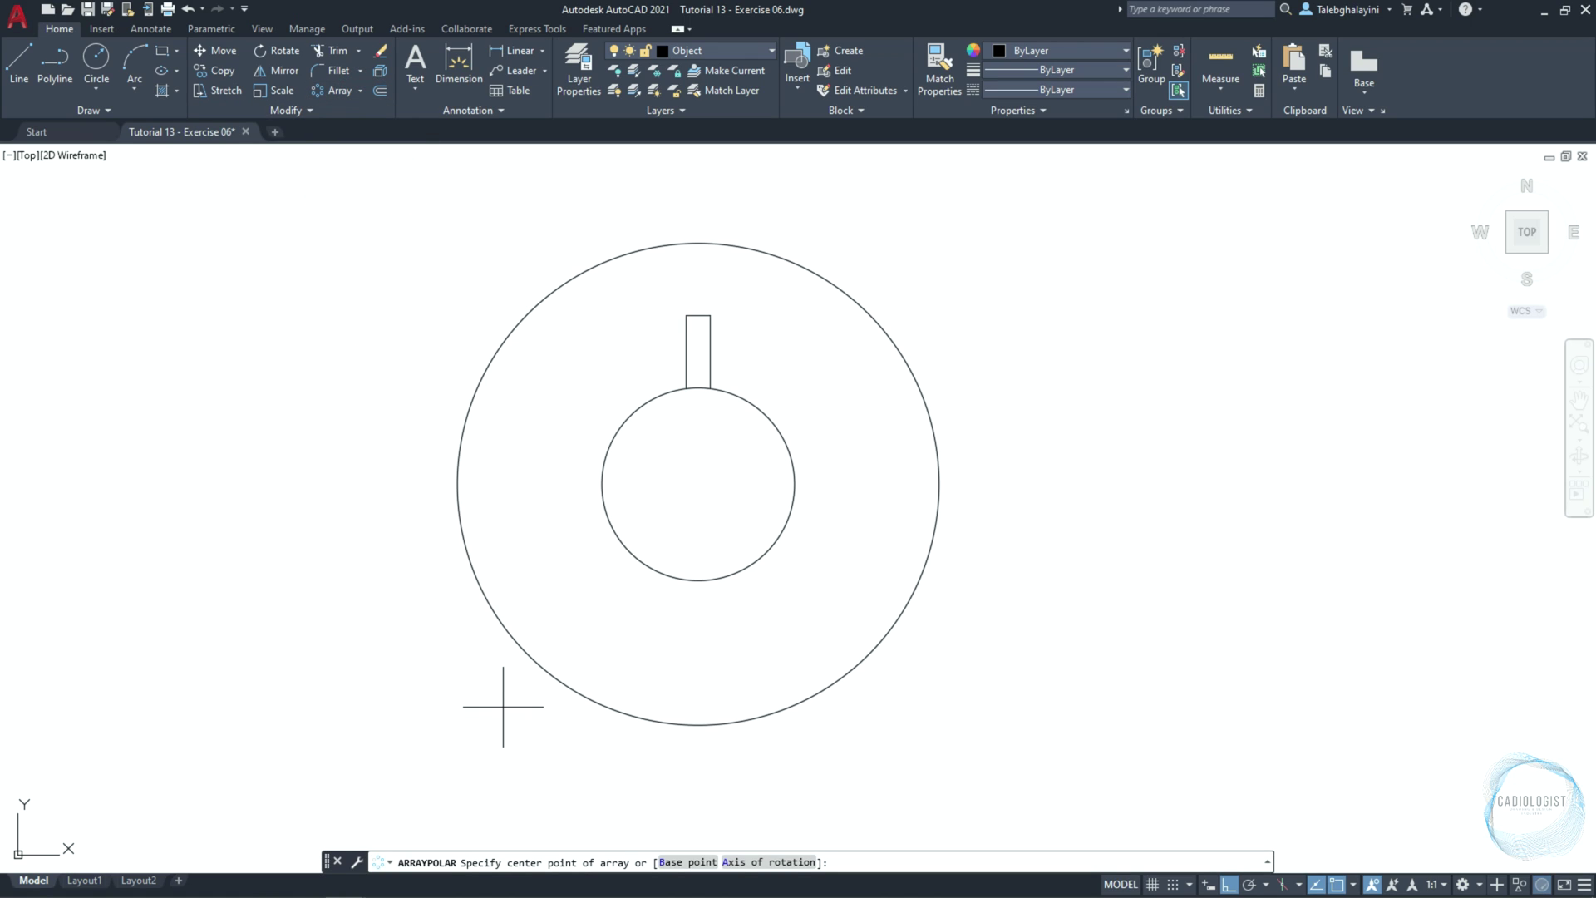
left_click(698, 483)
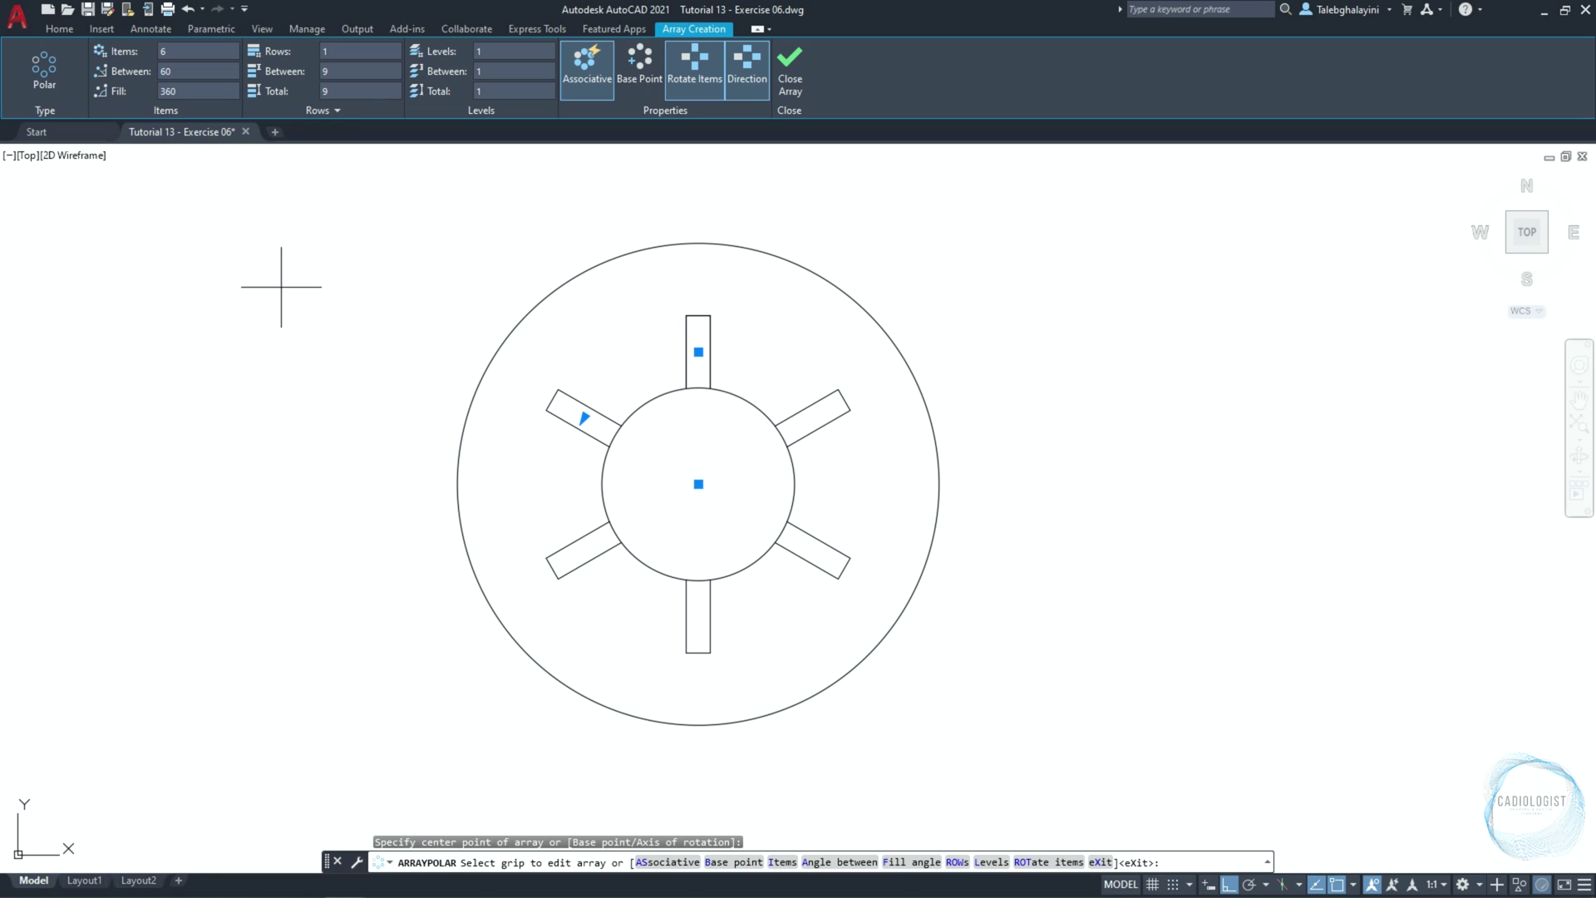
left_click(216, 52)
left_click(790, 66)
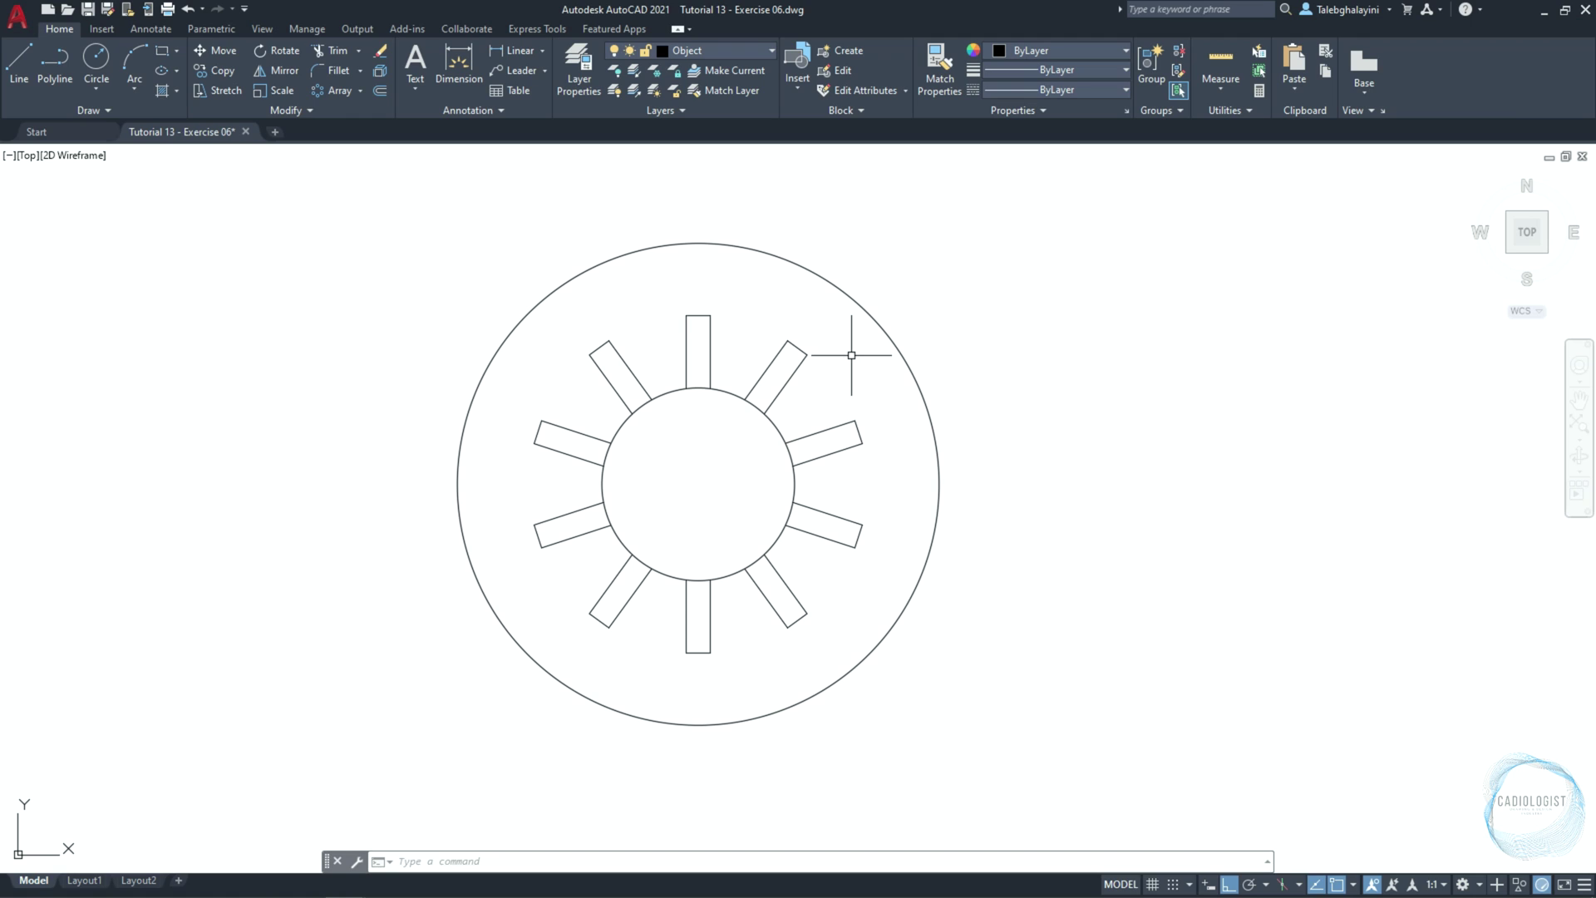
Explode the polar array into separate objects
left_click(800, 369)
type("x")
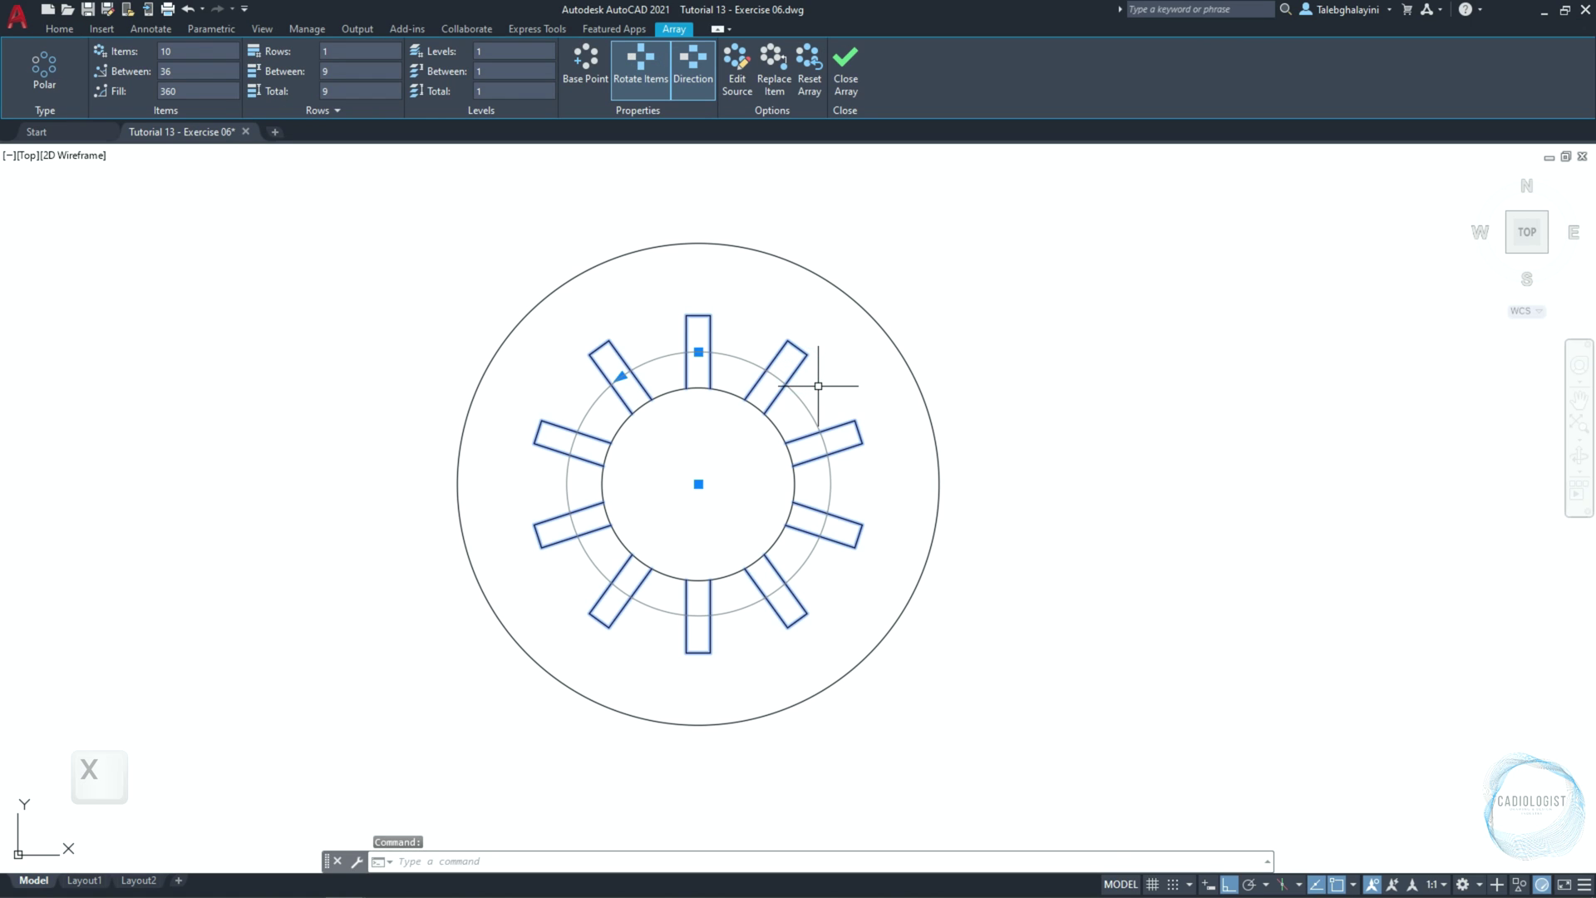
key("Return")
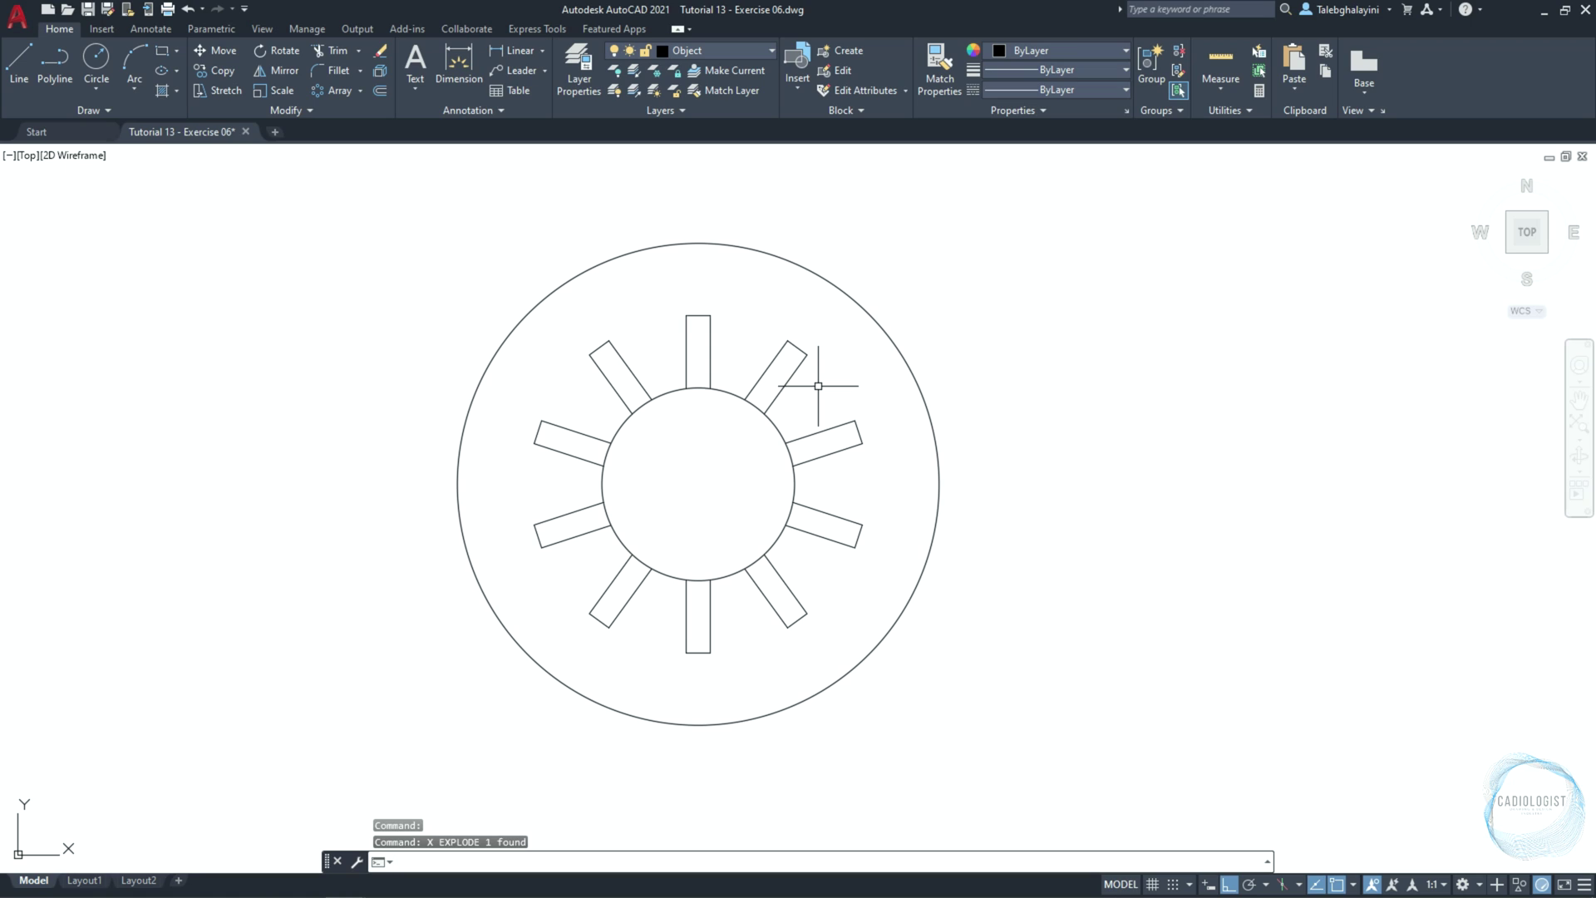
Trim away the inner arc and spoke edges around the top keys
left_click(332, 50)
key("space")
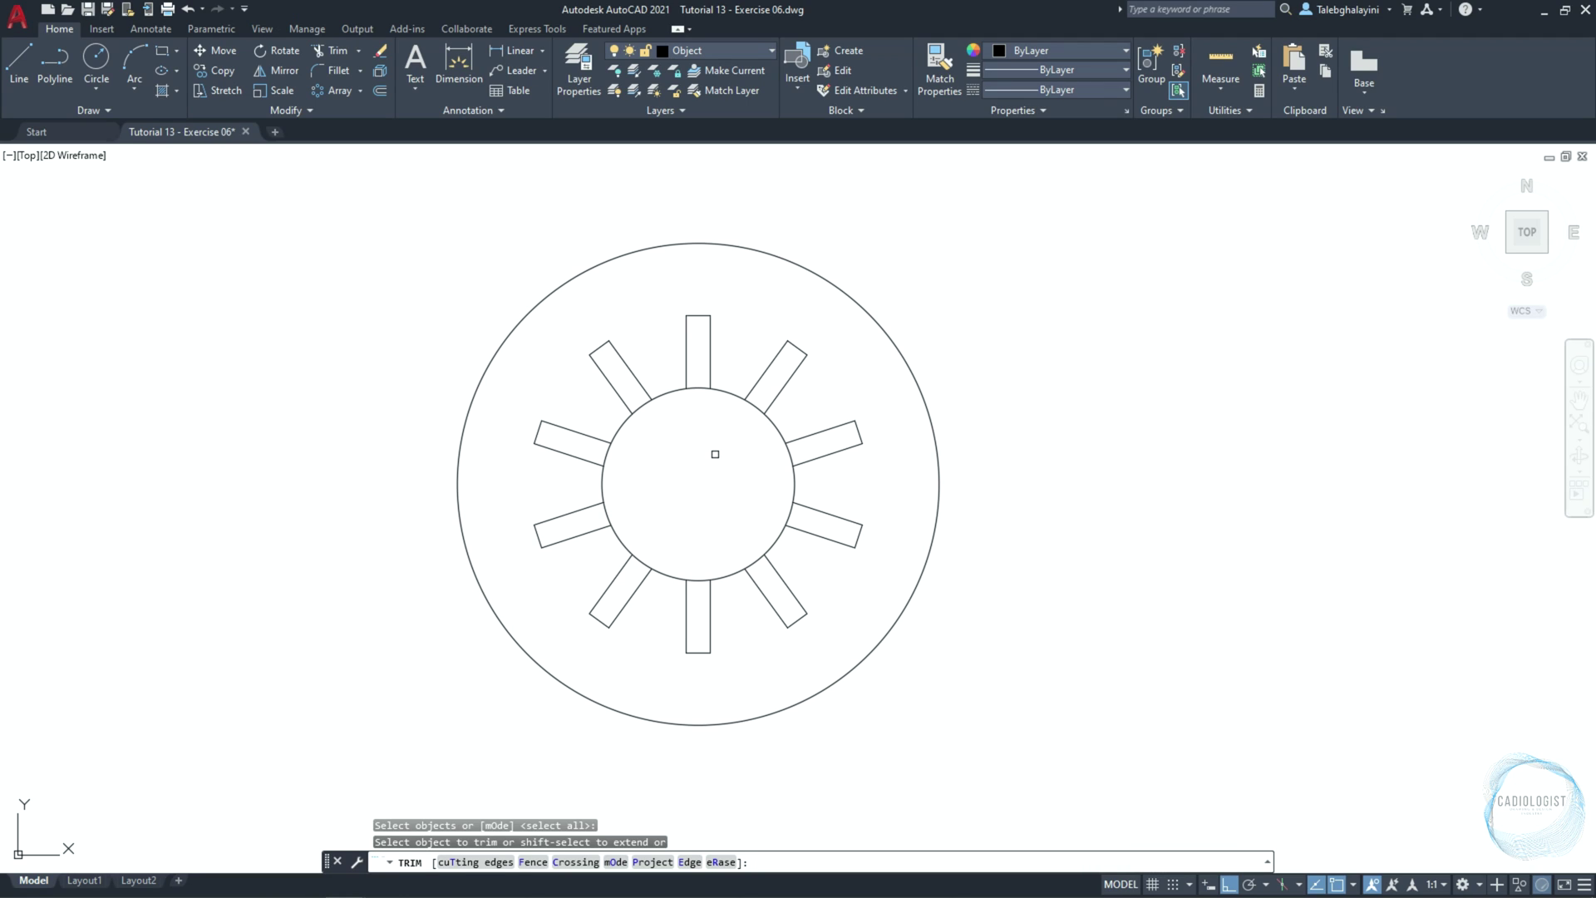
left_click(667, 395)
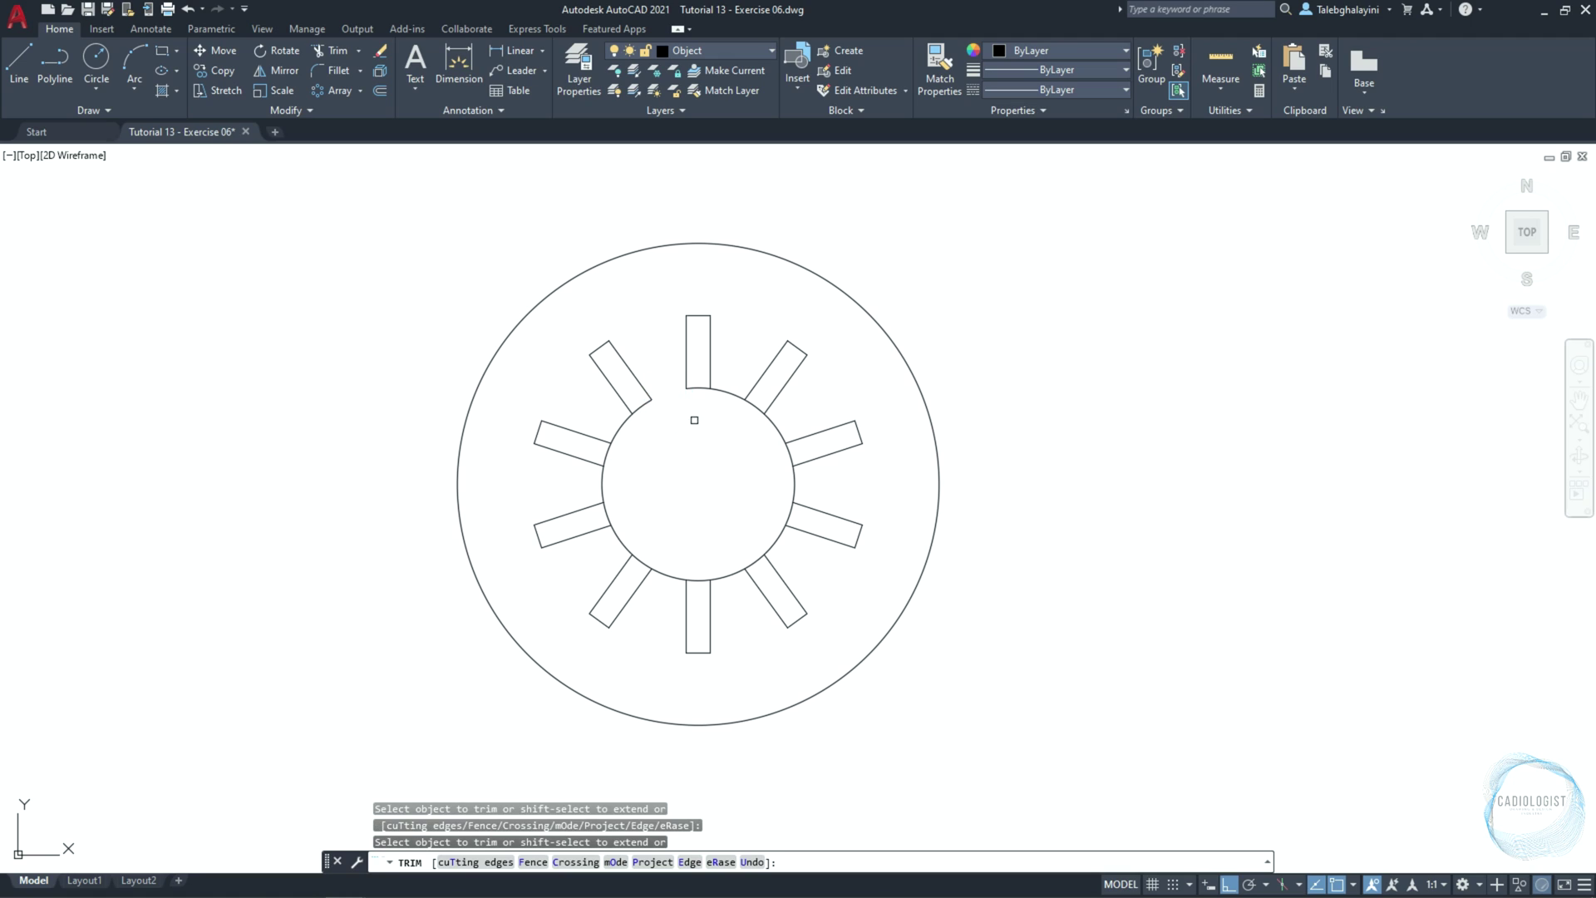
left_click(704, 388)
left_click(758, 411)
left_click(763, 377)
key("Return")
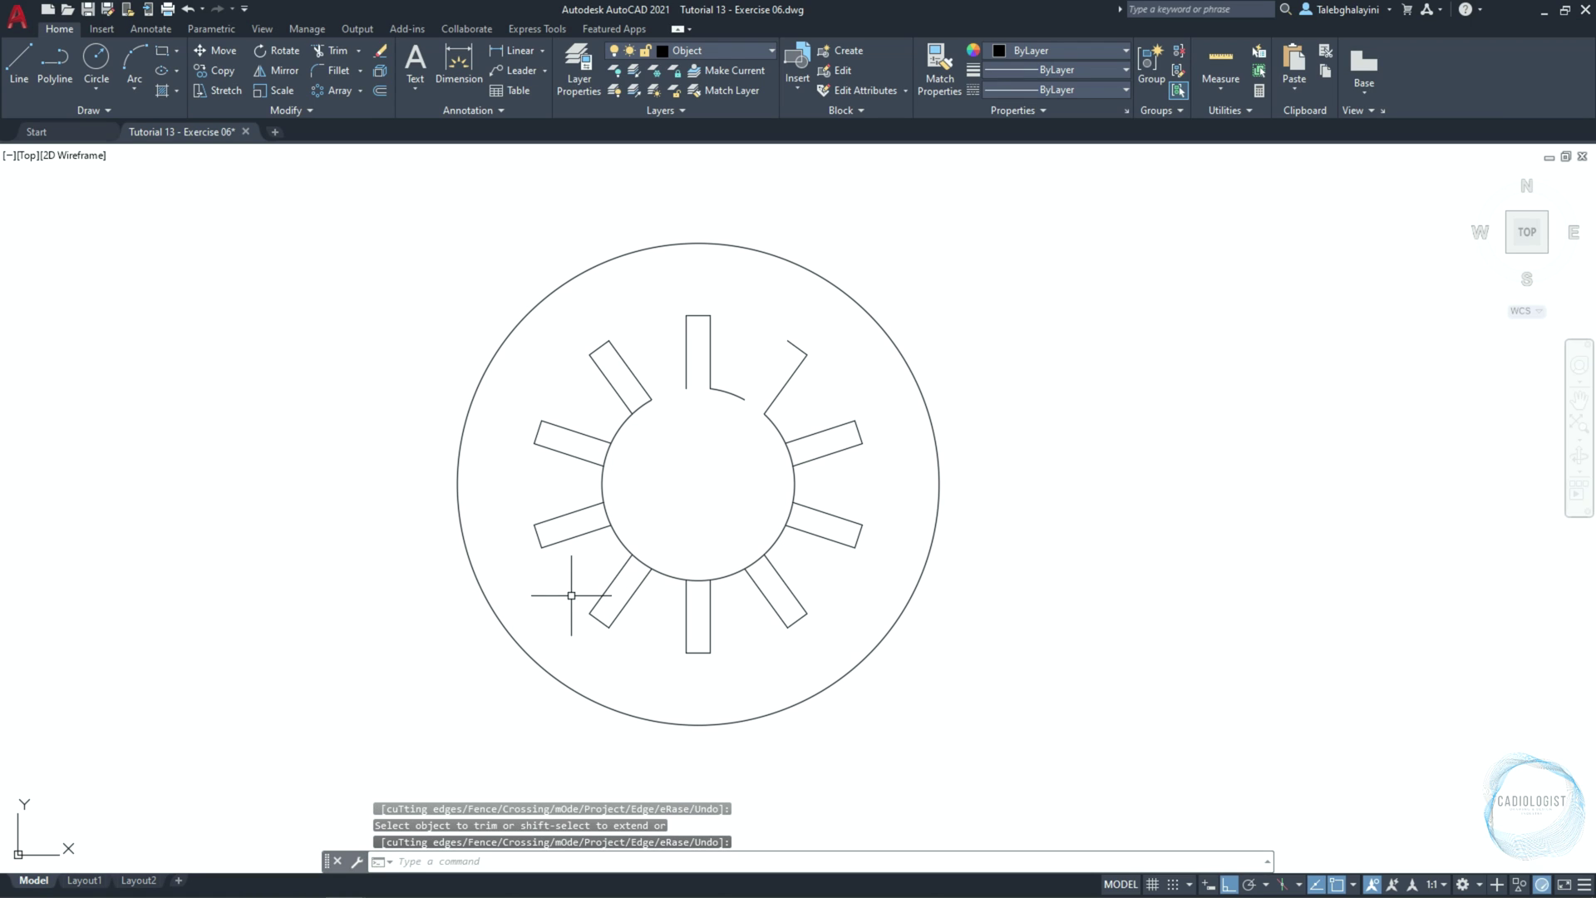
Delete all copied spokes and inner arcs, keeping only the top arm and its arc
left_click(509, 256)
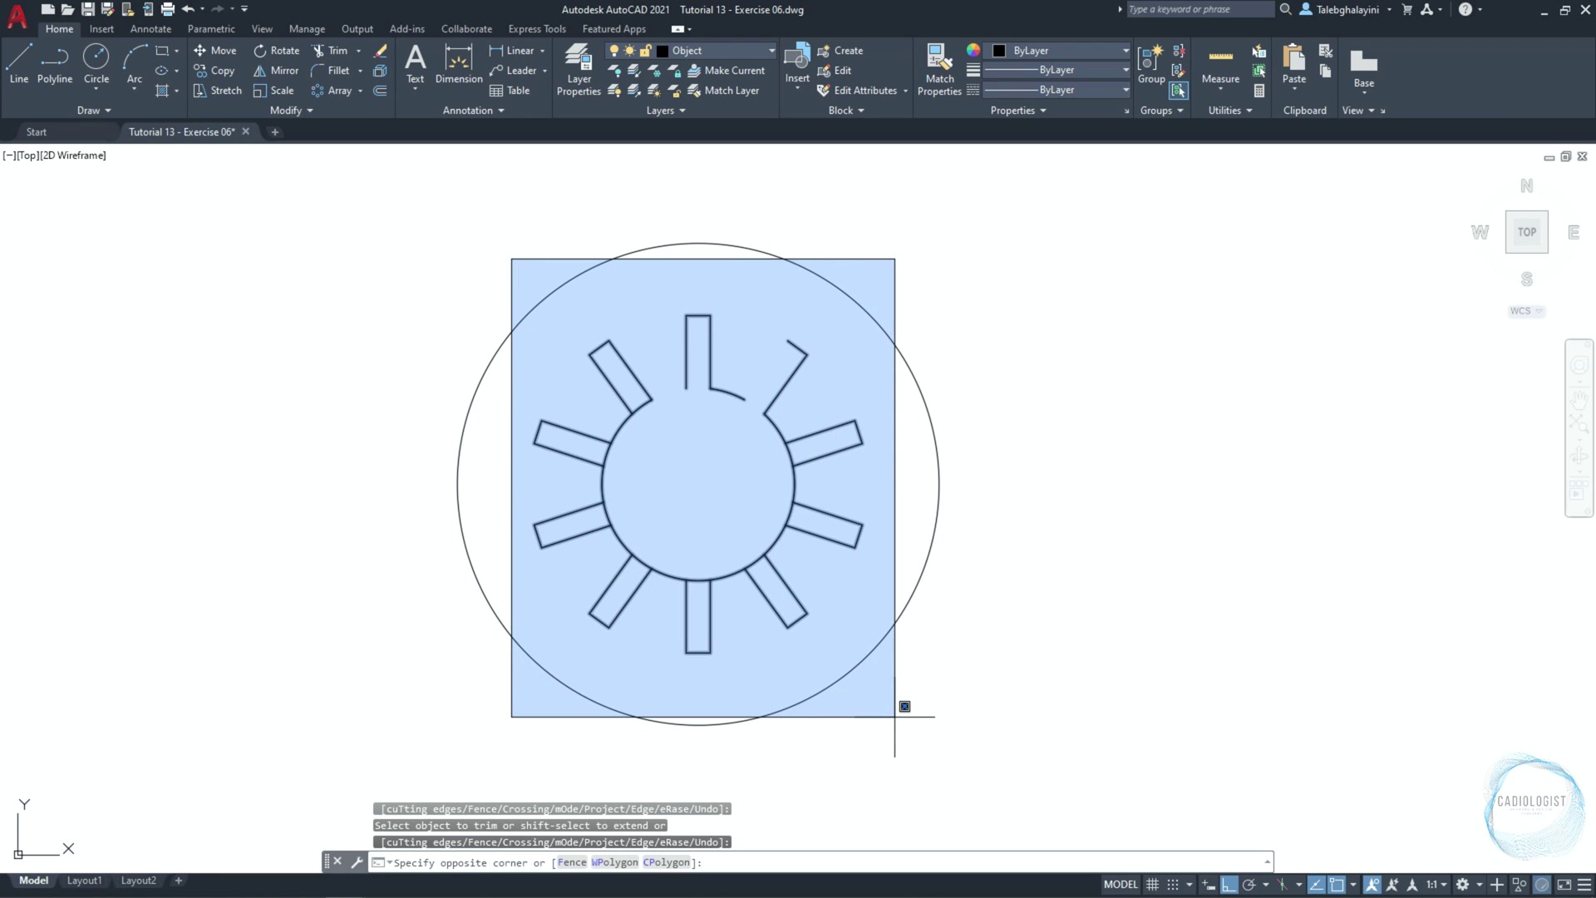
left_click(906, 720)
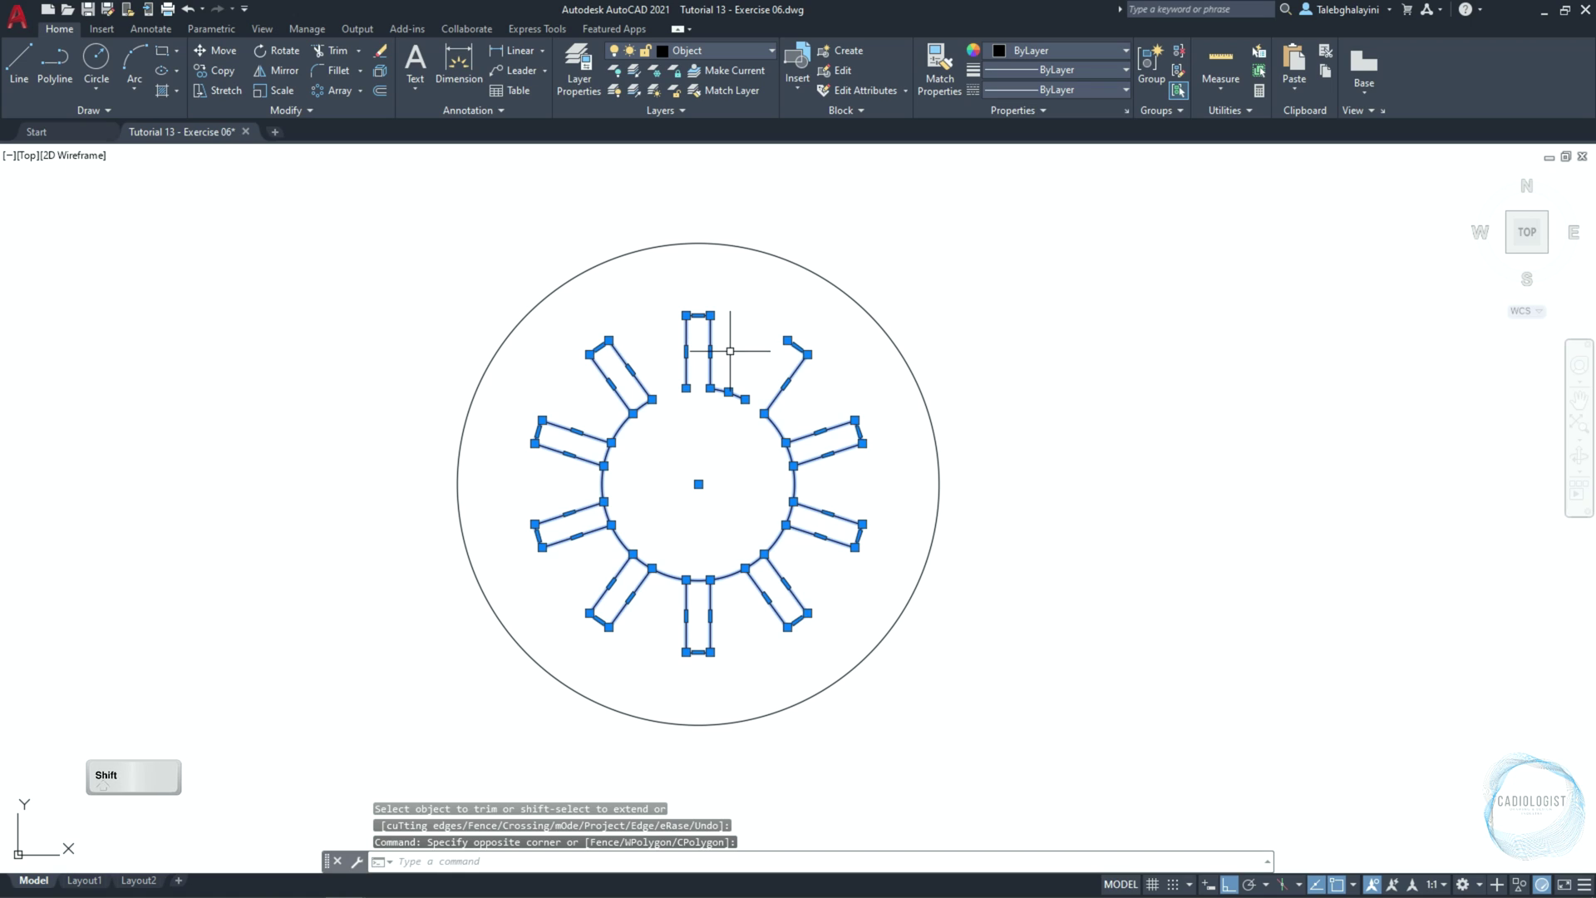
left_click(739, 295, "shift")
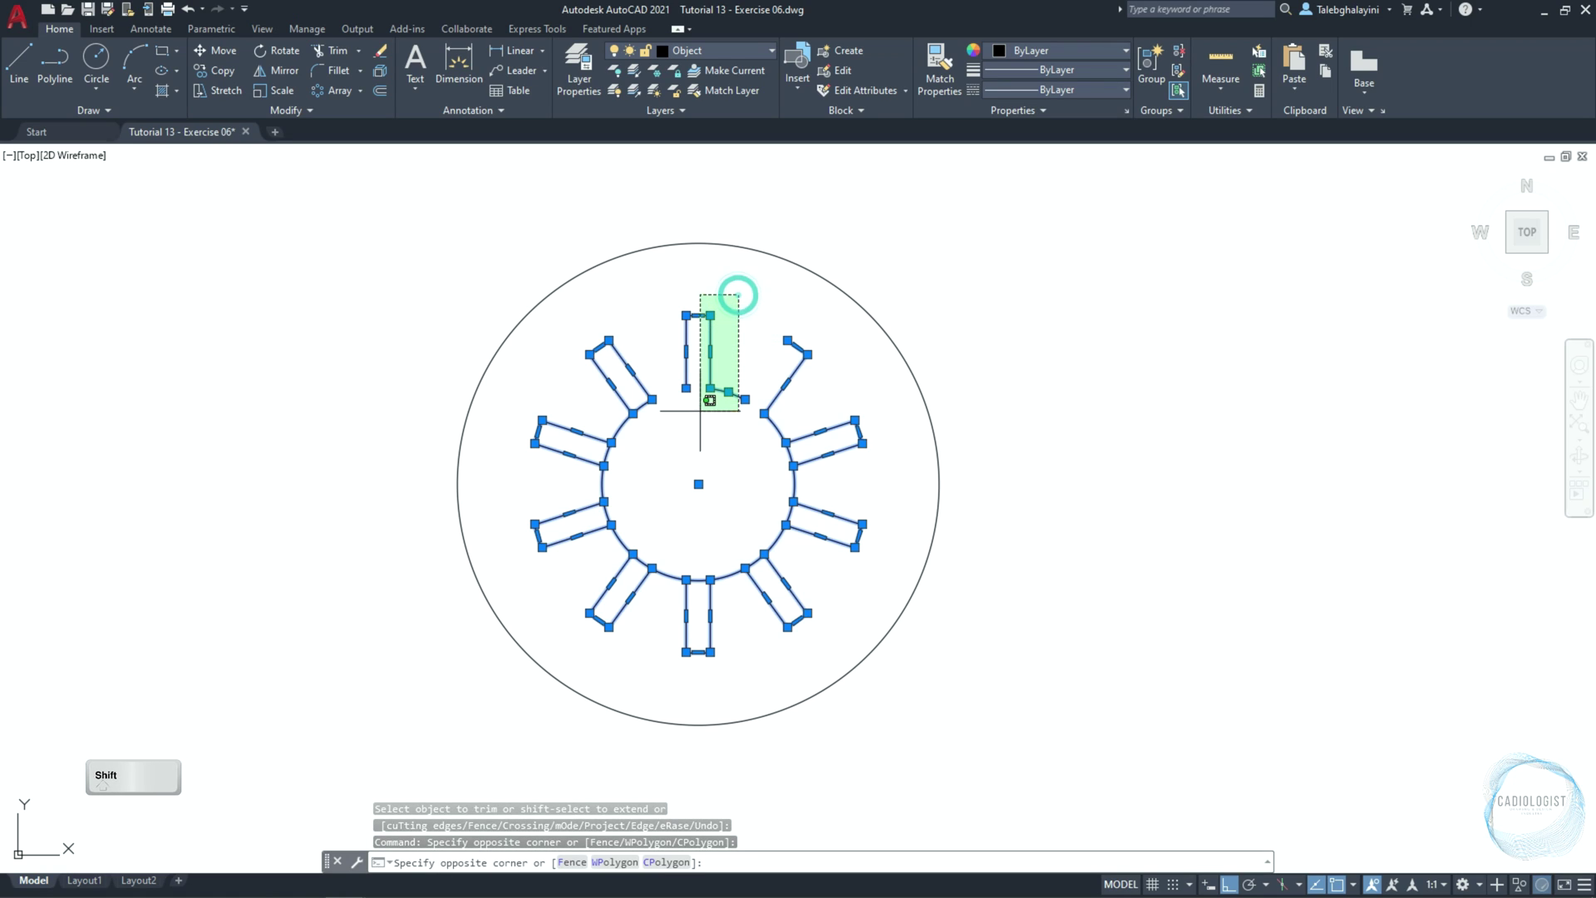
left_click(680, 441, "shift")
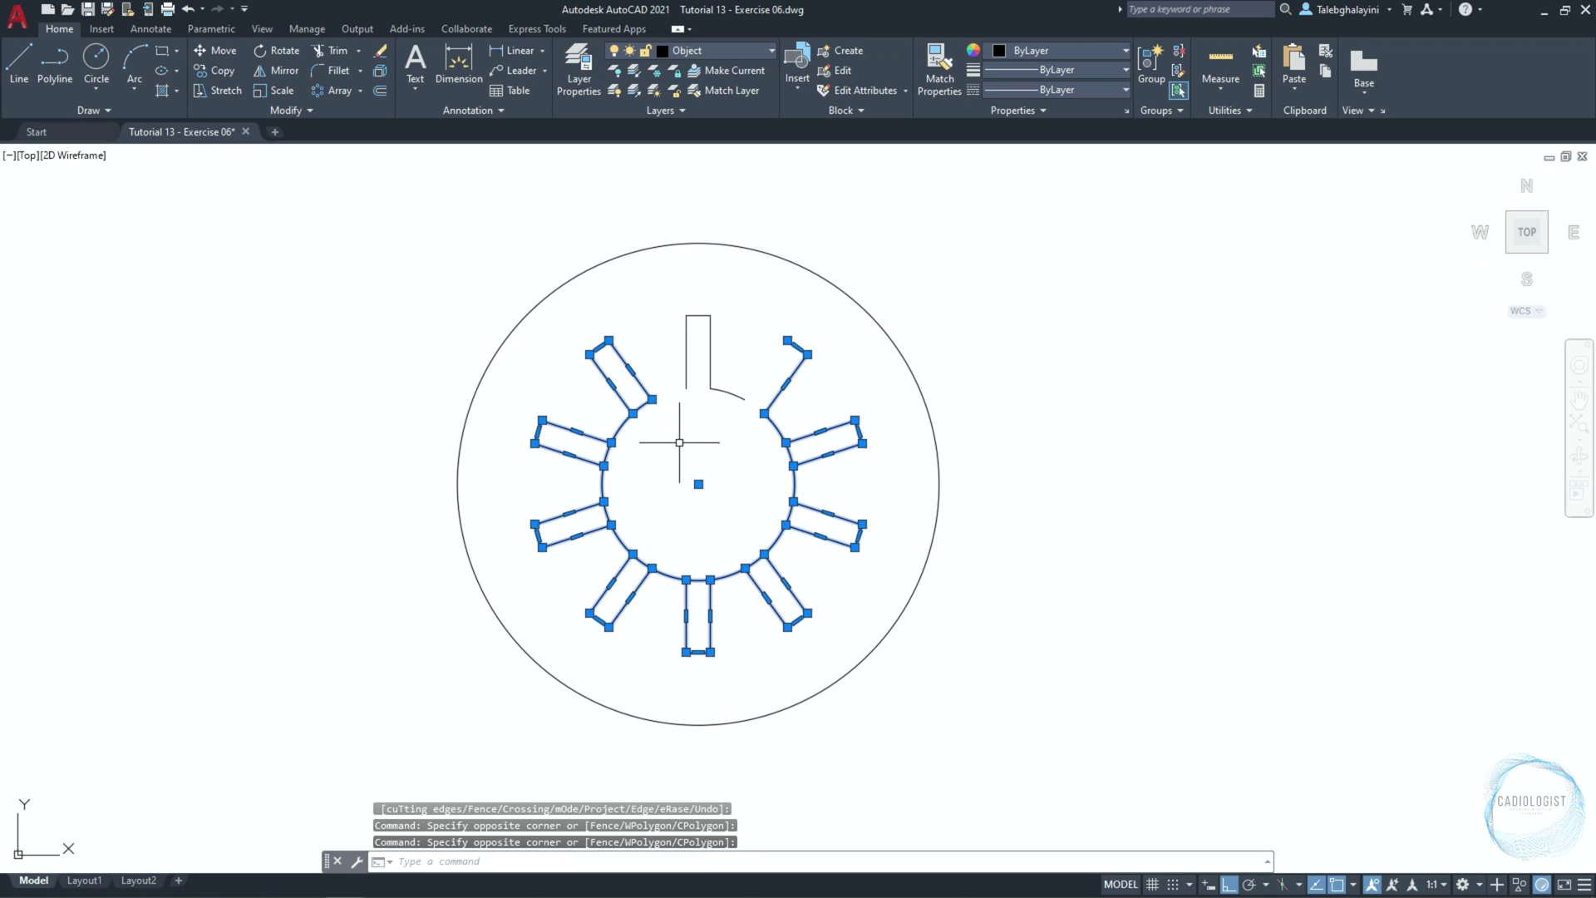
key("Delete")
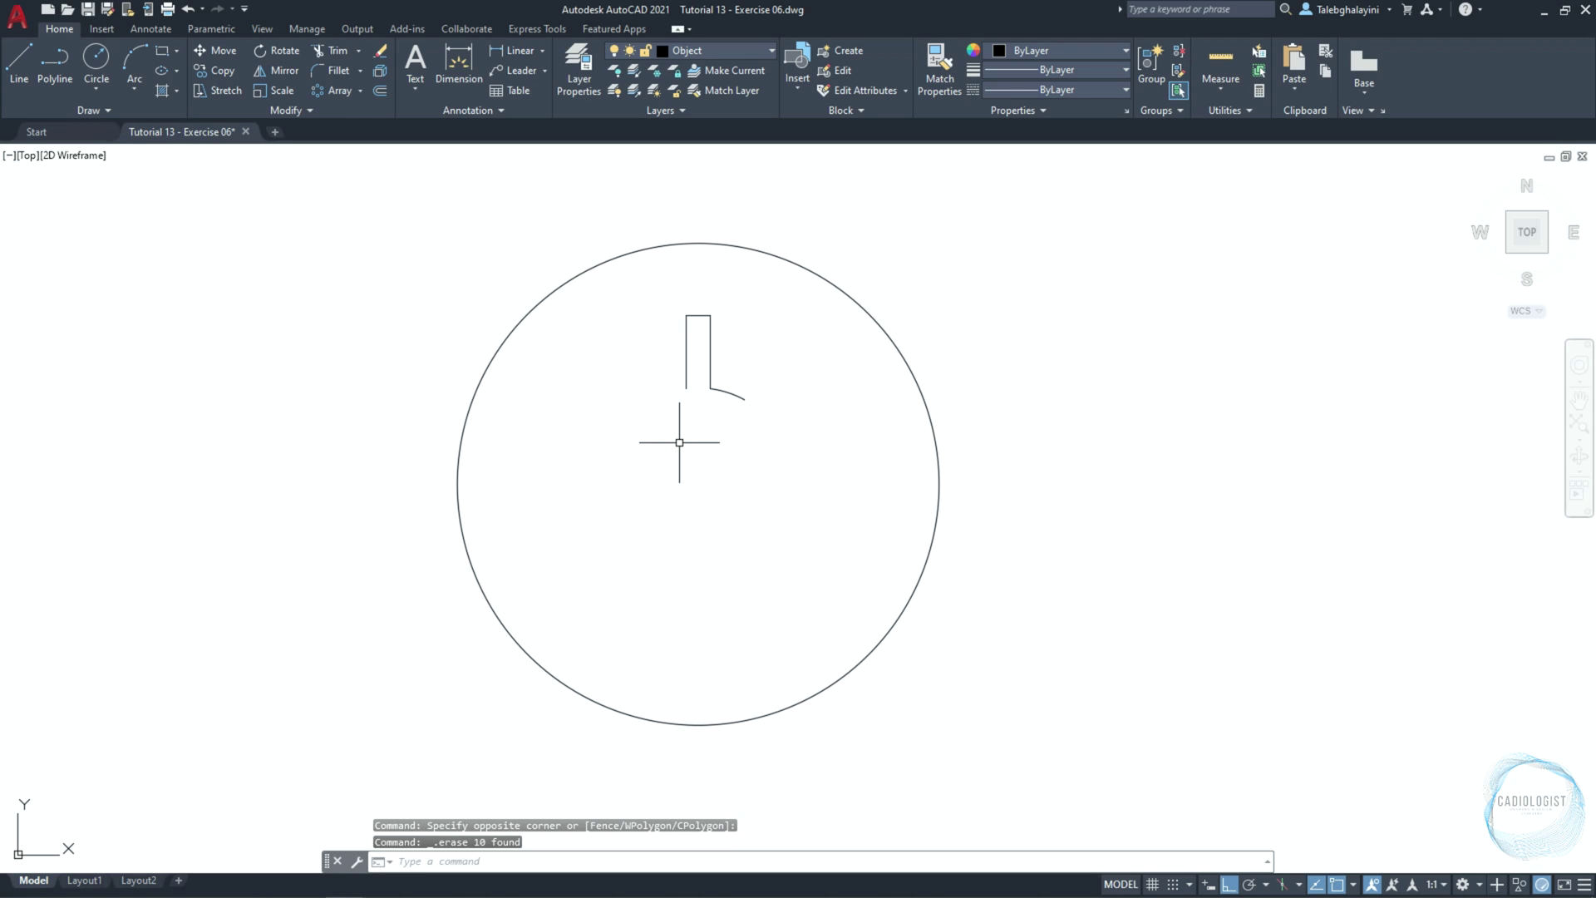
left_click(670, 295)
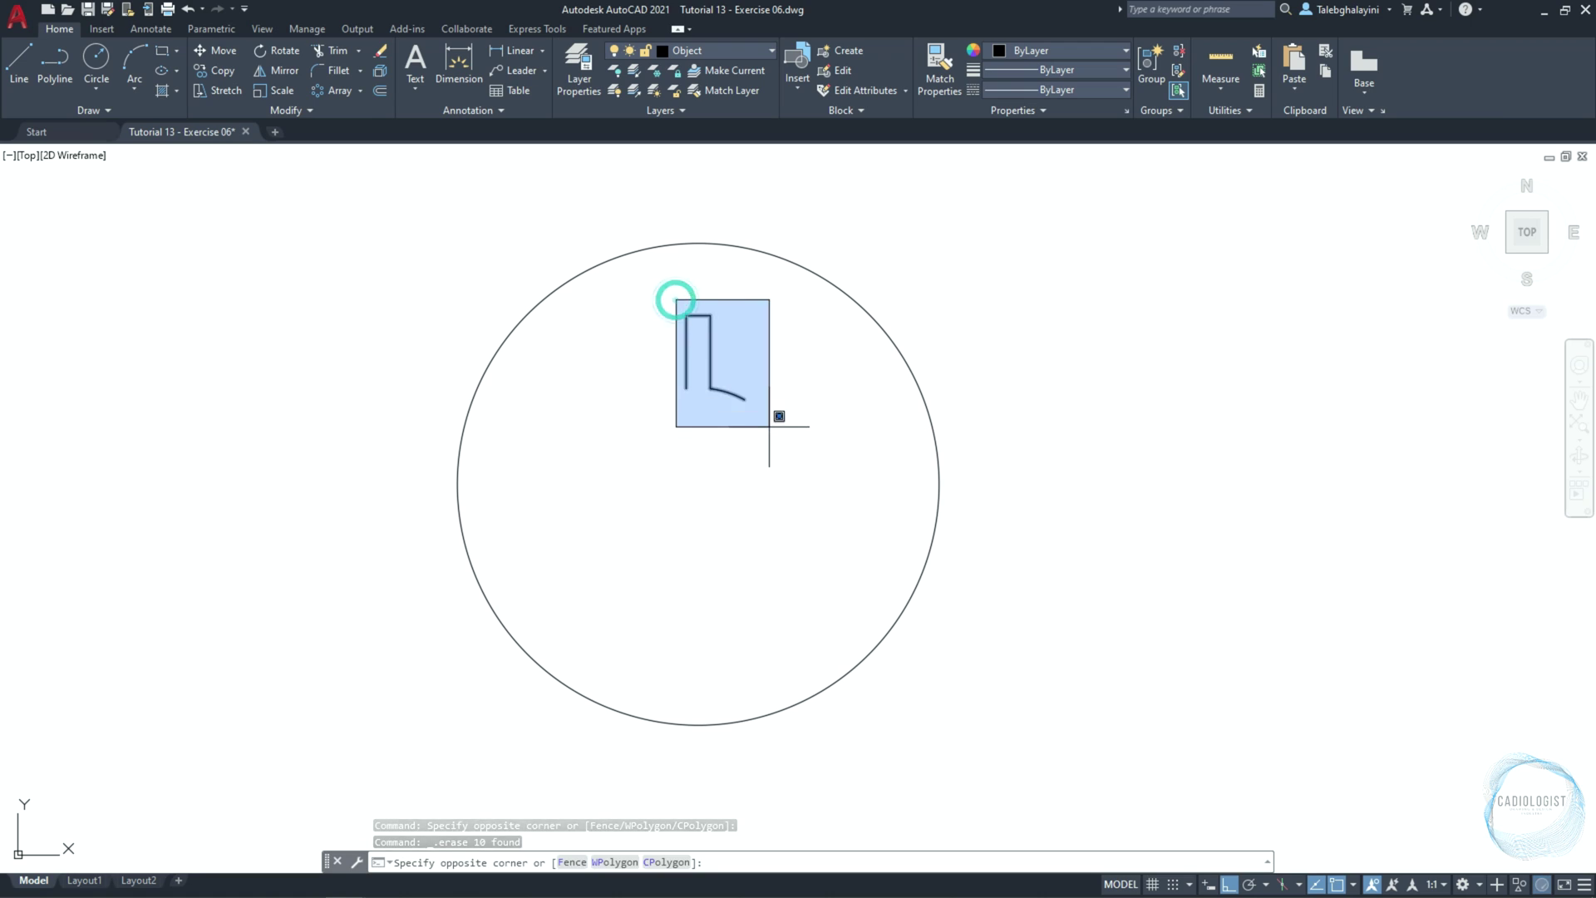
Polar-array the selected top arm and arc into 10 items around the circle's centre
left_click(769, 426)
left_click(338, 90)
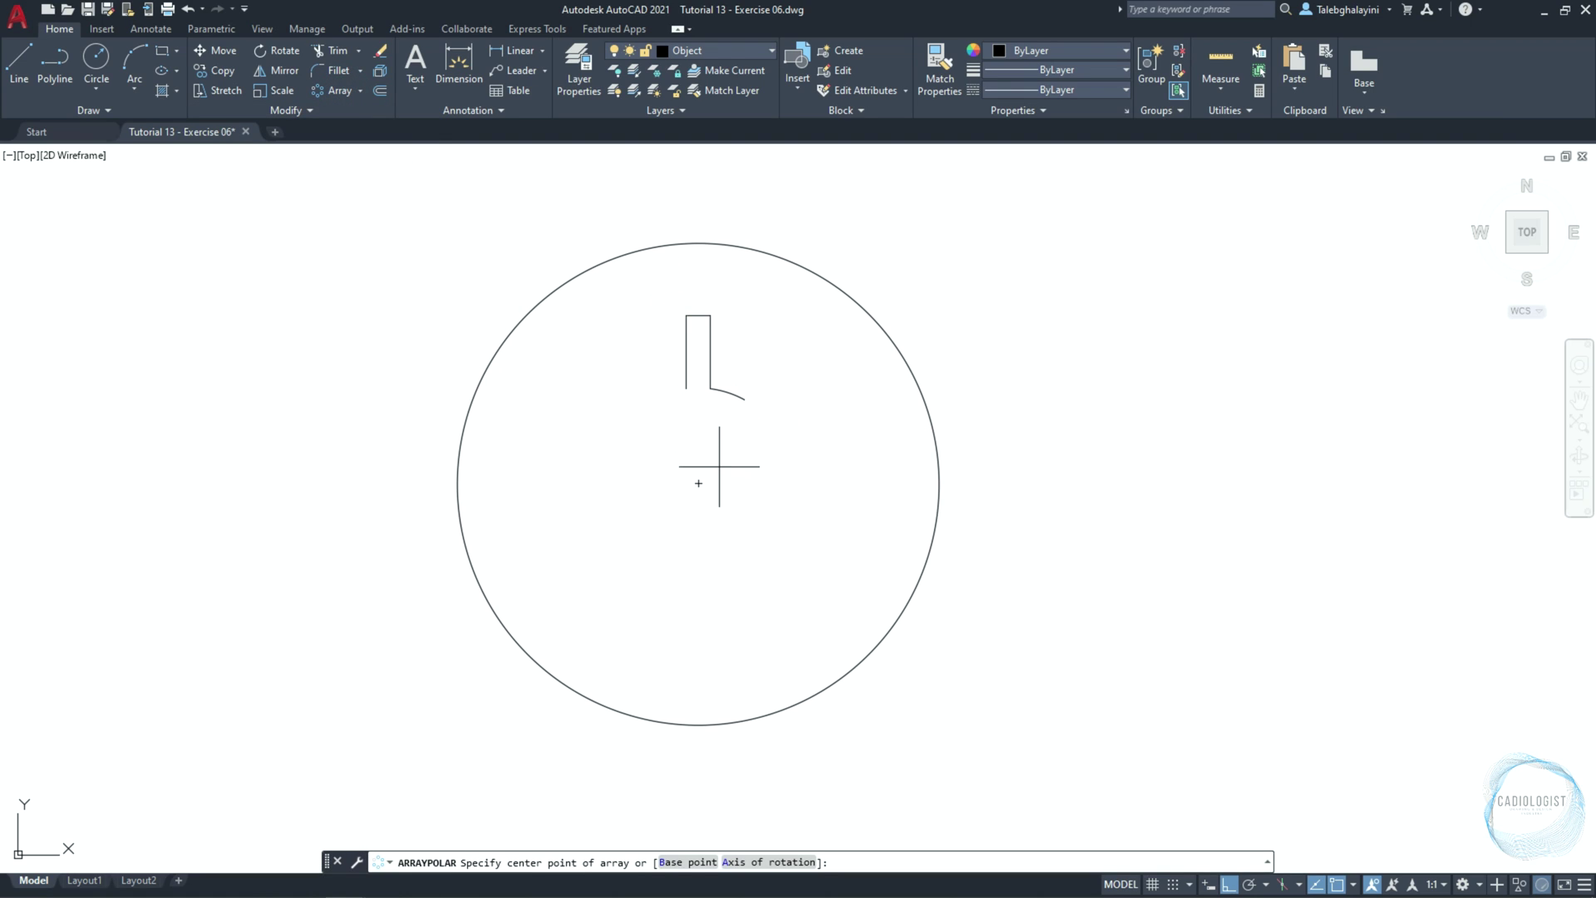
left_click(698, 483)
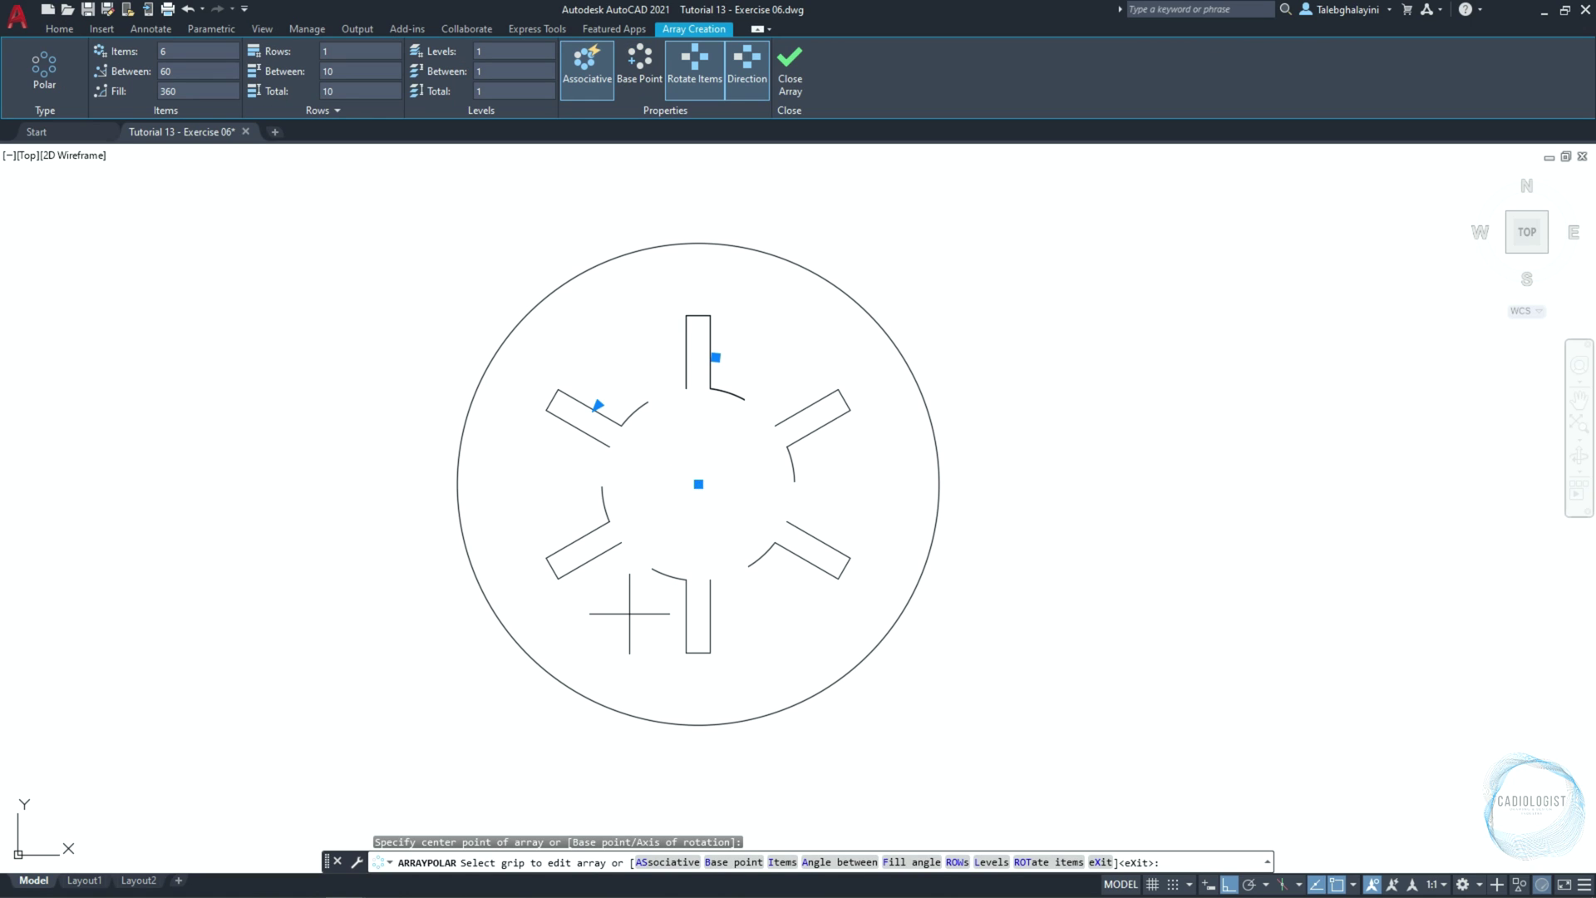
left_click(183, 56)
type("10")
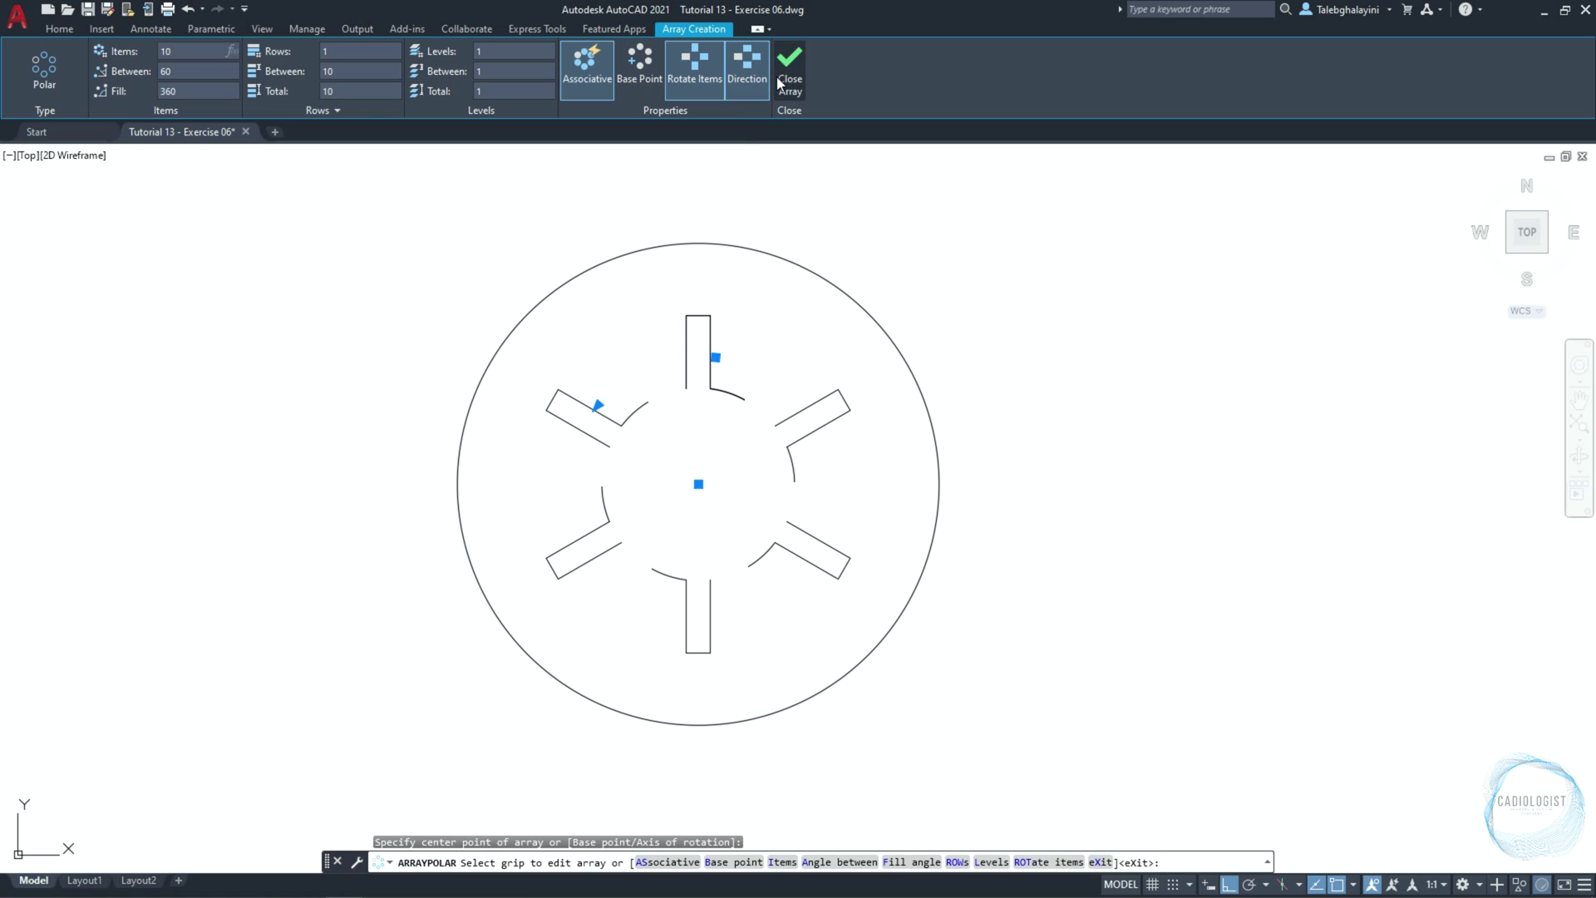
left_click(789, 67)
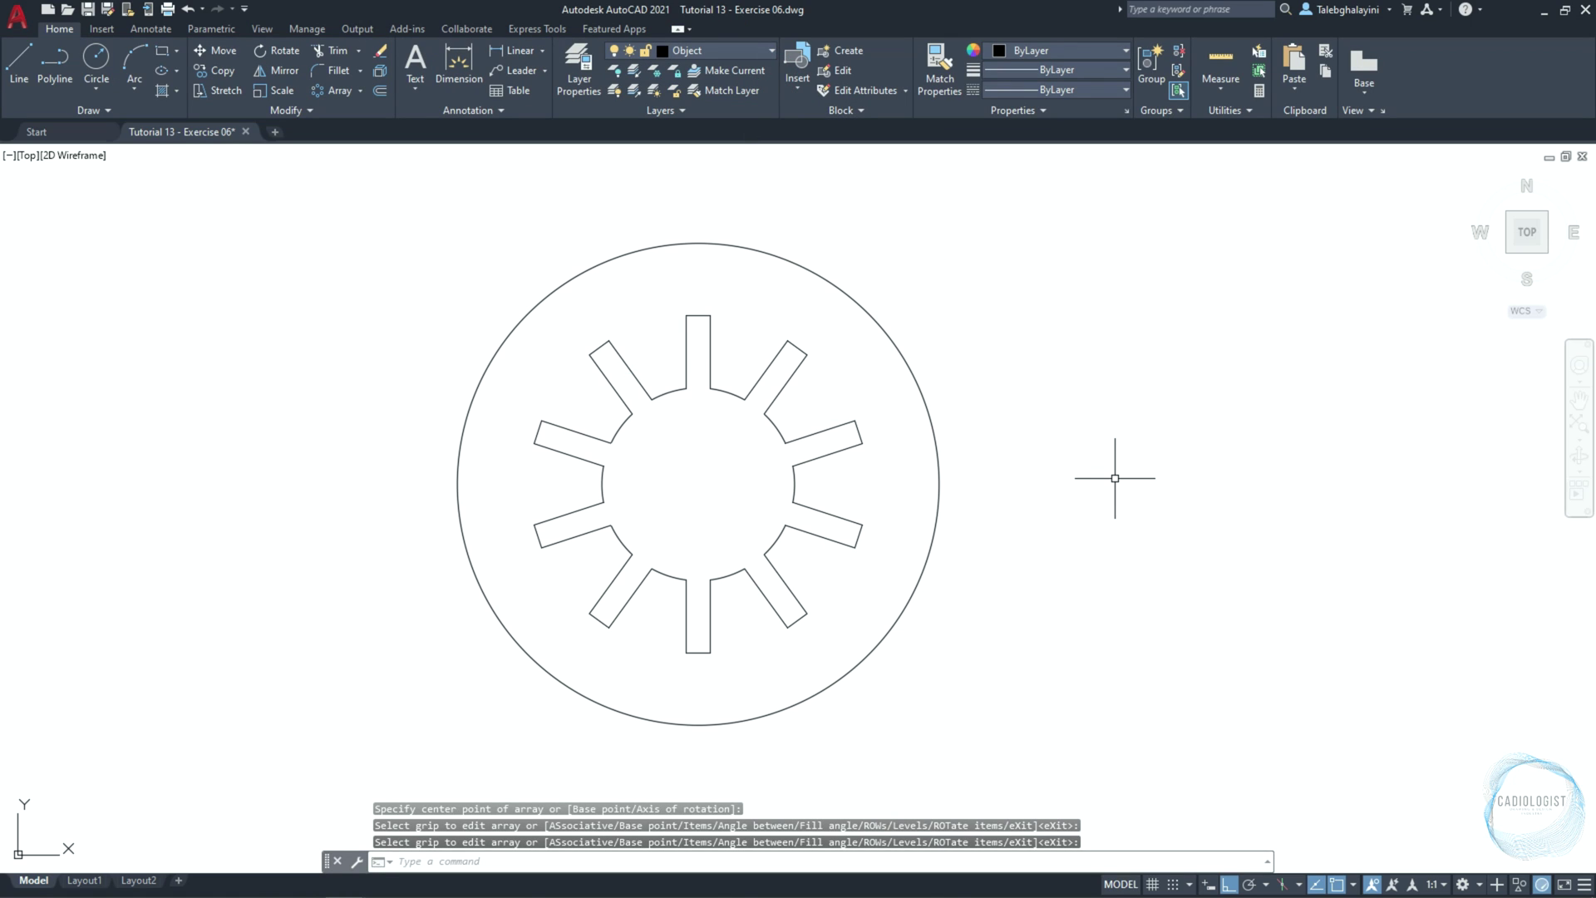
Draw a radius-4 centre hole at the hub centre
type("c")
key("Return")
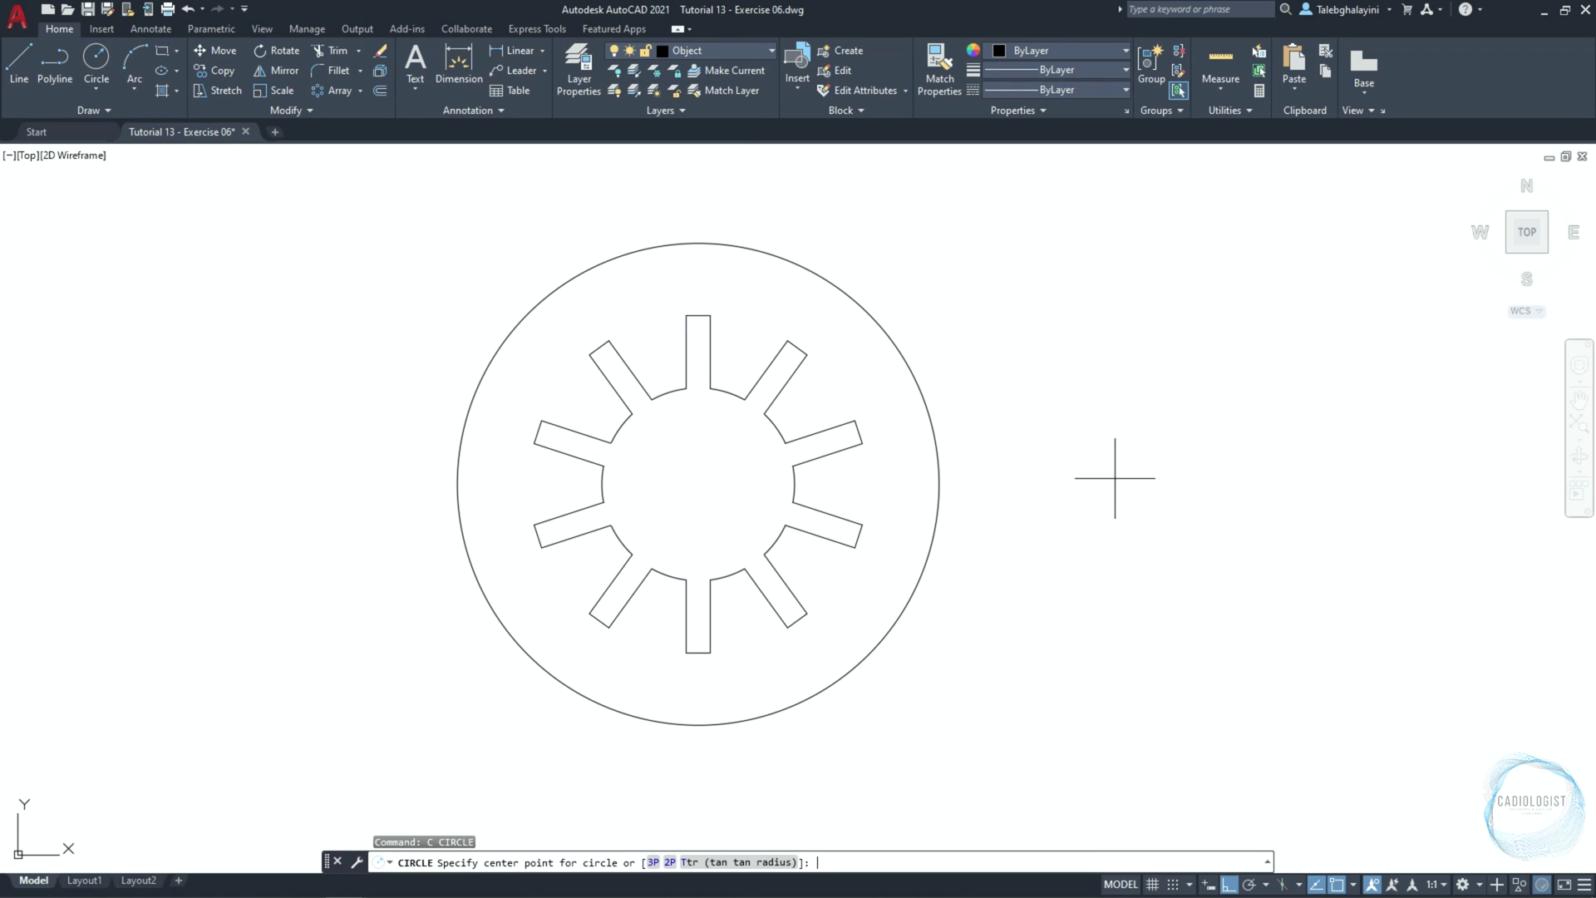
left_click(698, 483)
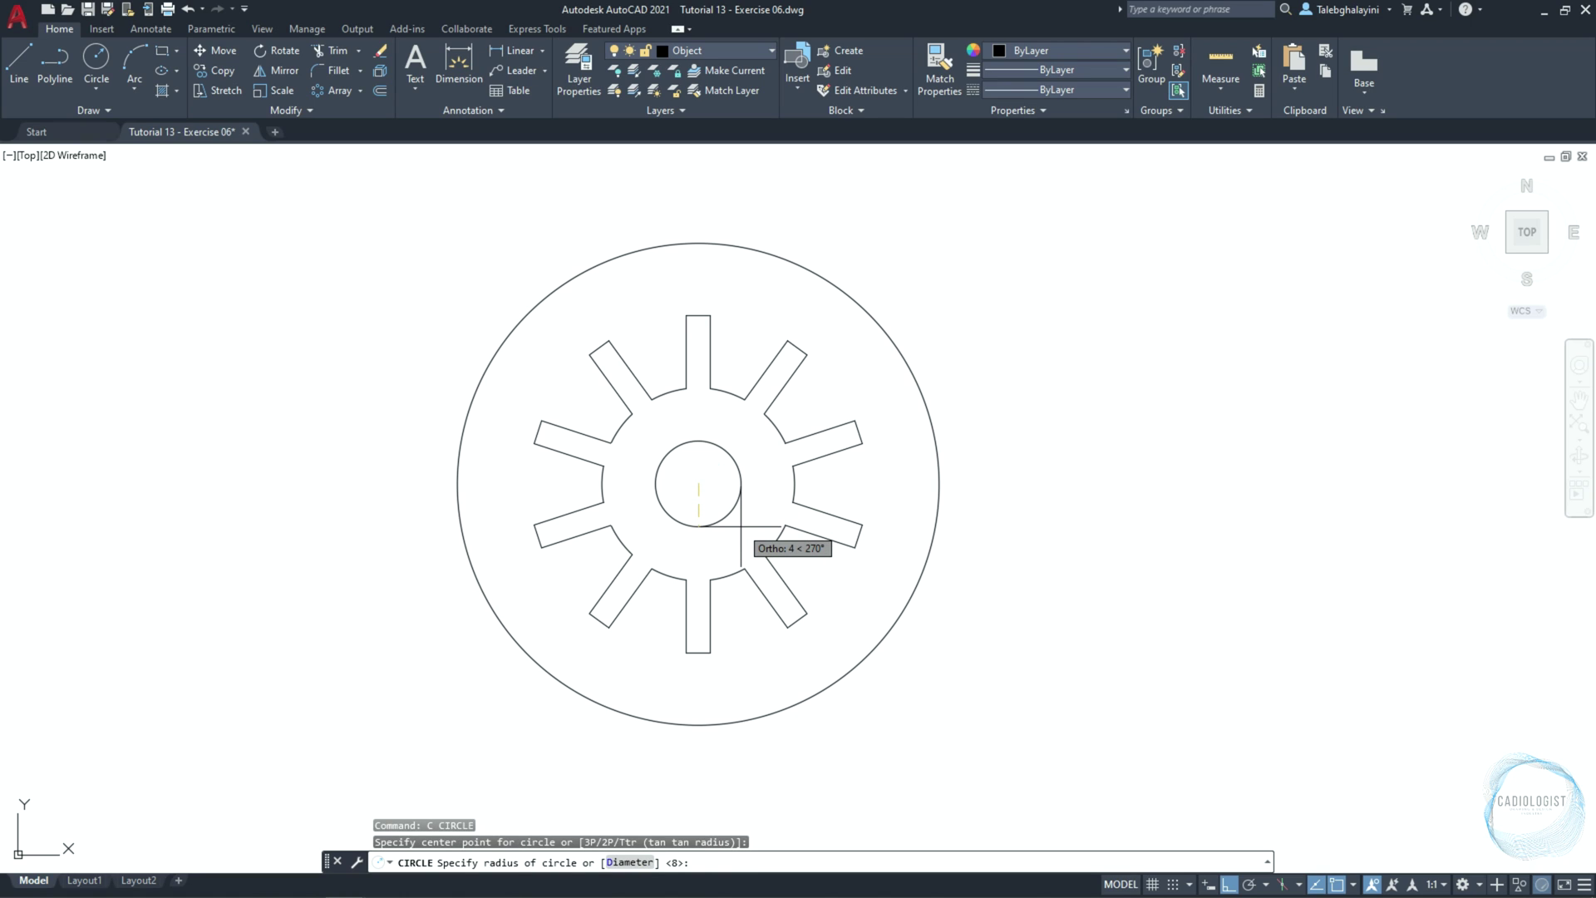
type("4")
key("Return")
Copy the outer hub circle 150 units to the right
scroll(669, 398, "down", 2)
middle_click_drag(800, 390, 737, 382)
left_click(732, 356)
type("co")
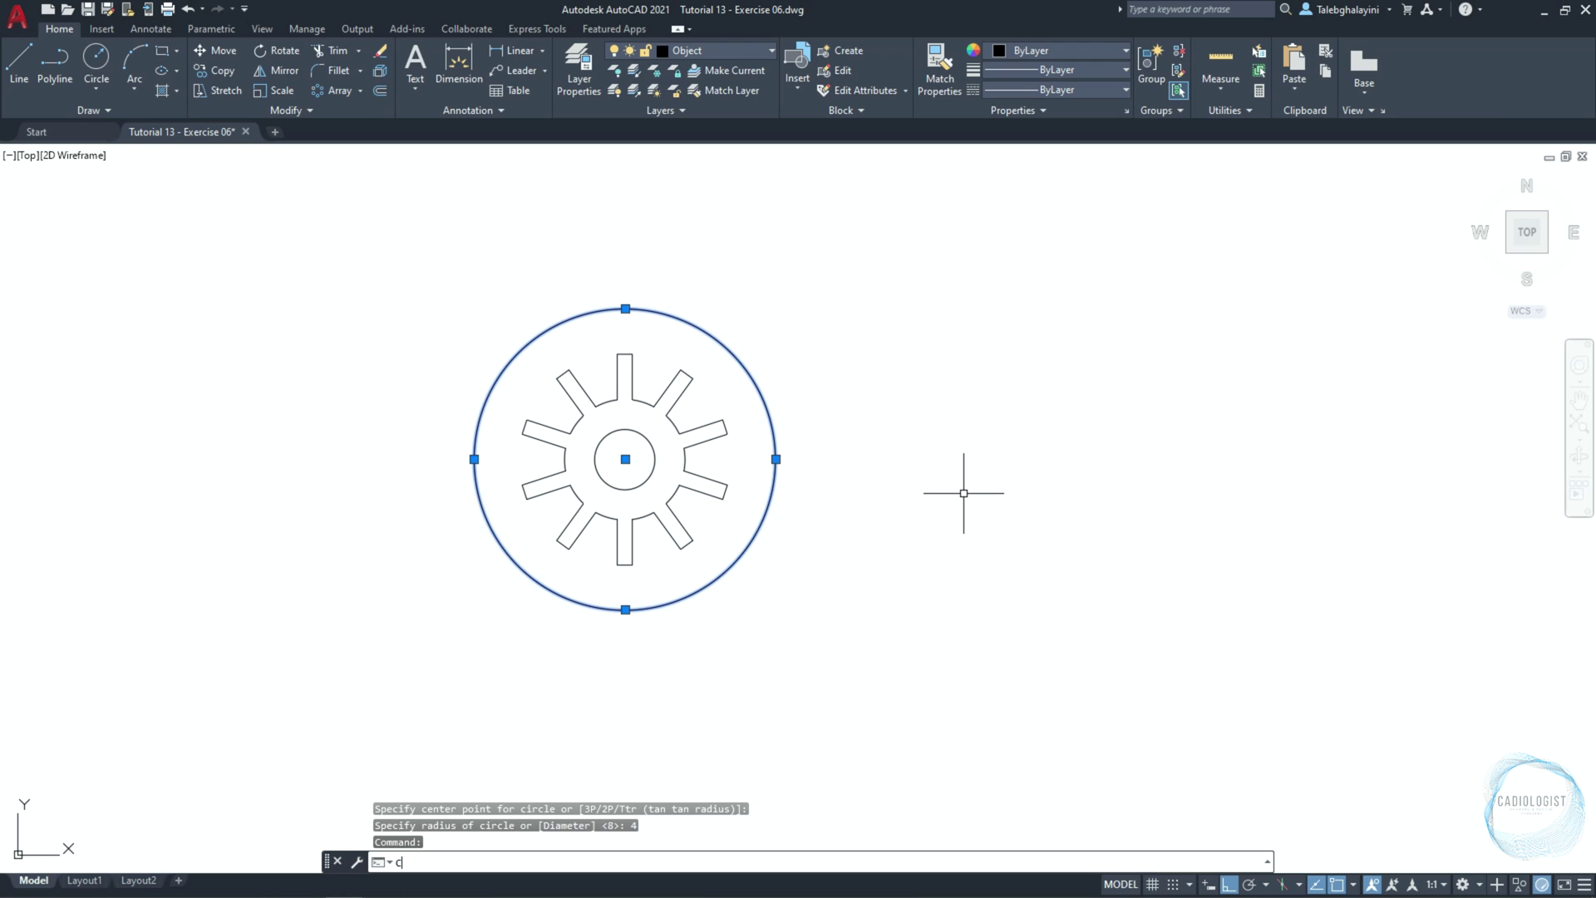
key("Return")
left_click(959, 473)
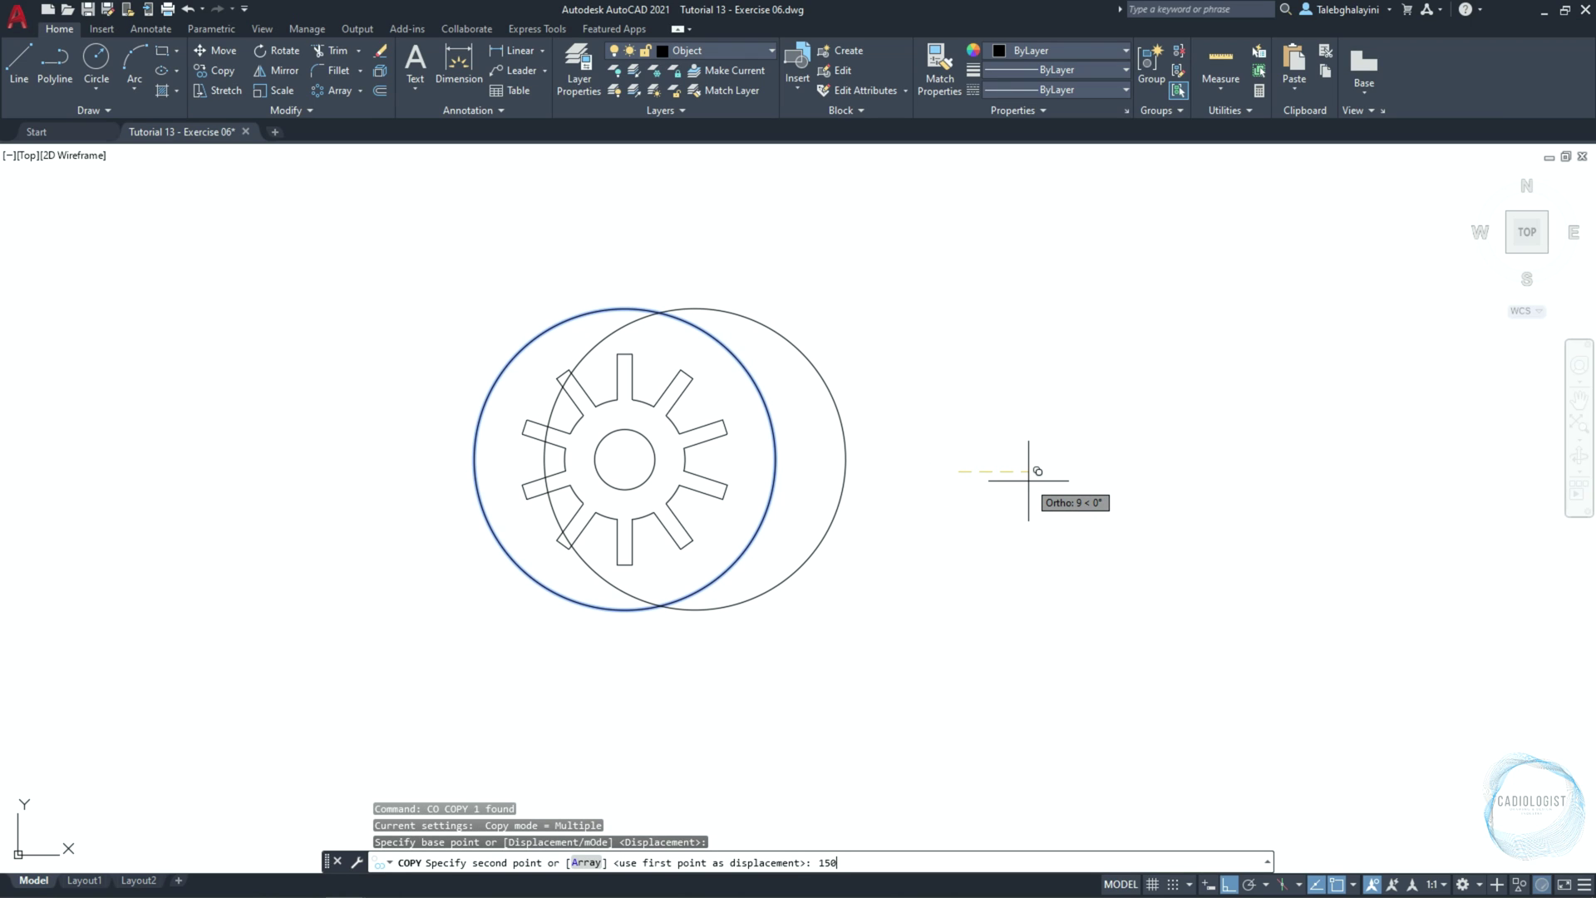
type("150")
key("Return")
key("Escape")
Move the copied circle 15 units down
scroll(1034, 473, "down", 5)
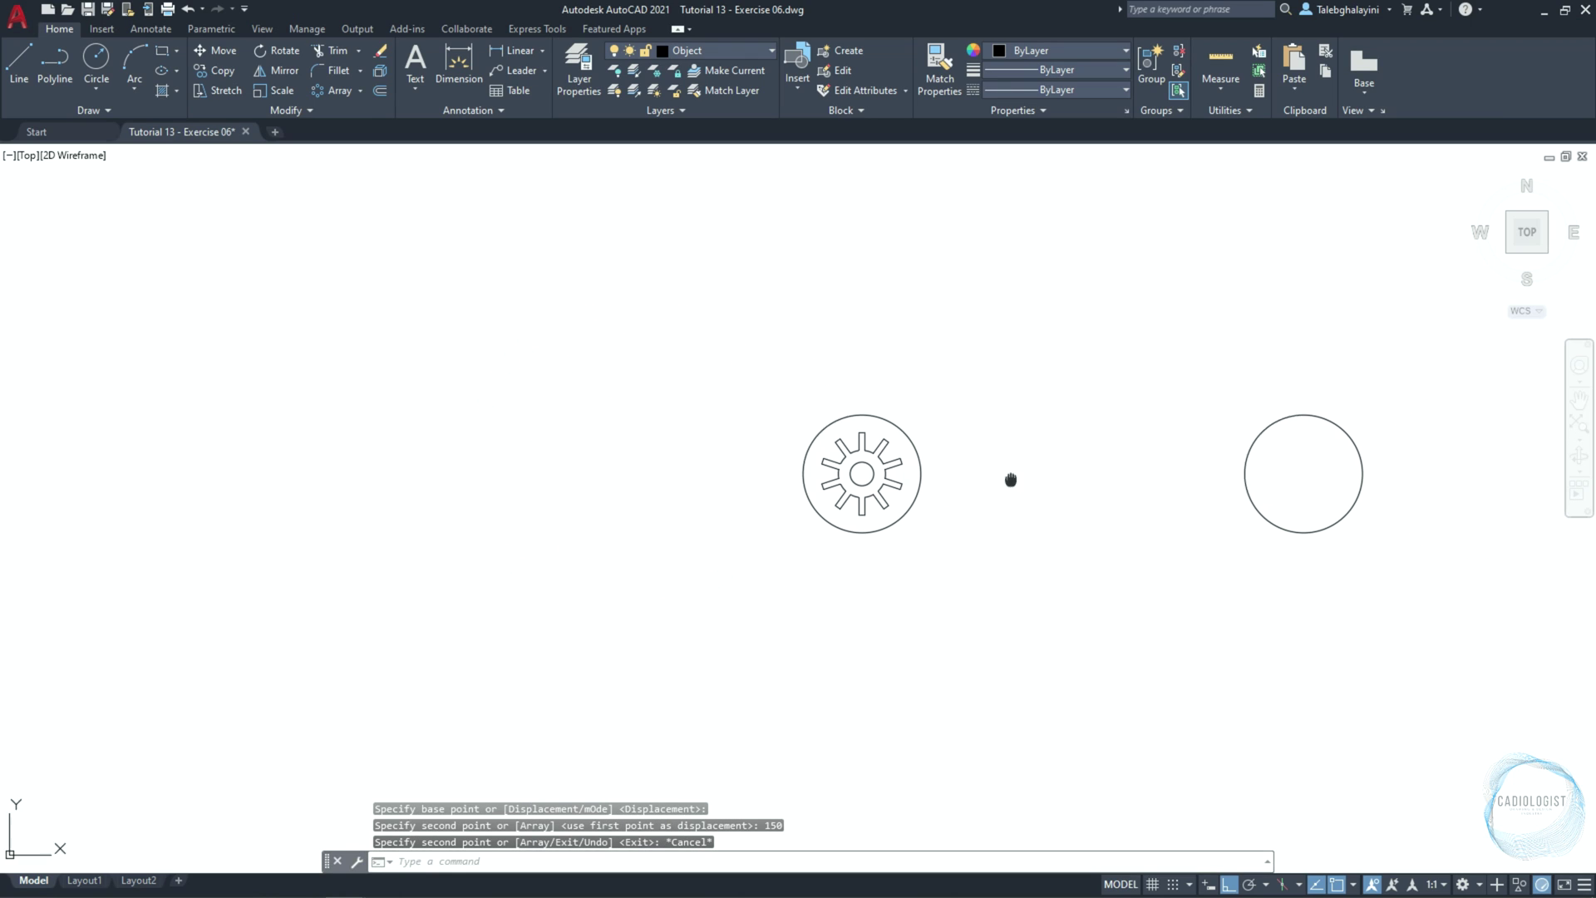
scroll(1013, 478, "up", 2)
left_click(1021, 470)
left_click(1000, 529)
type("m")
key("Return")
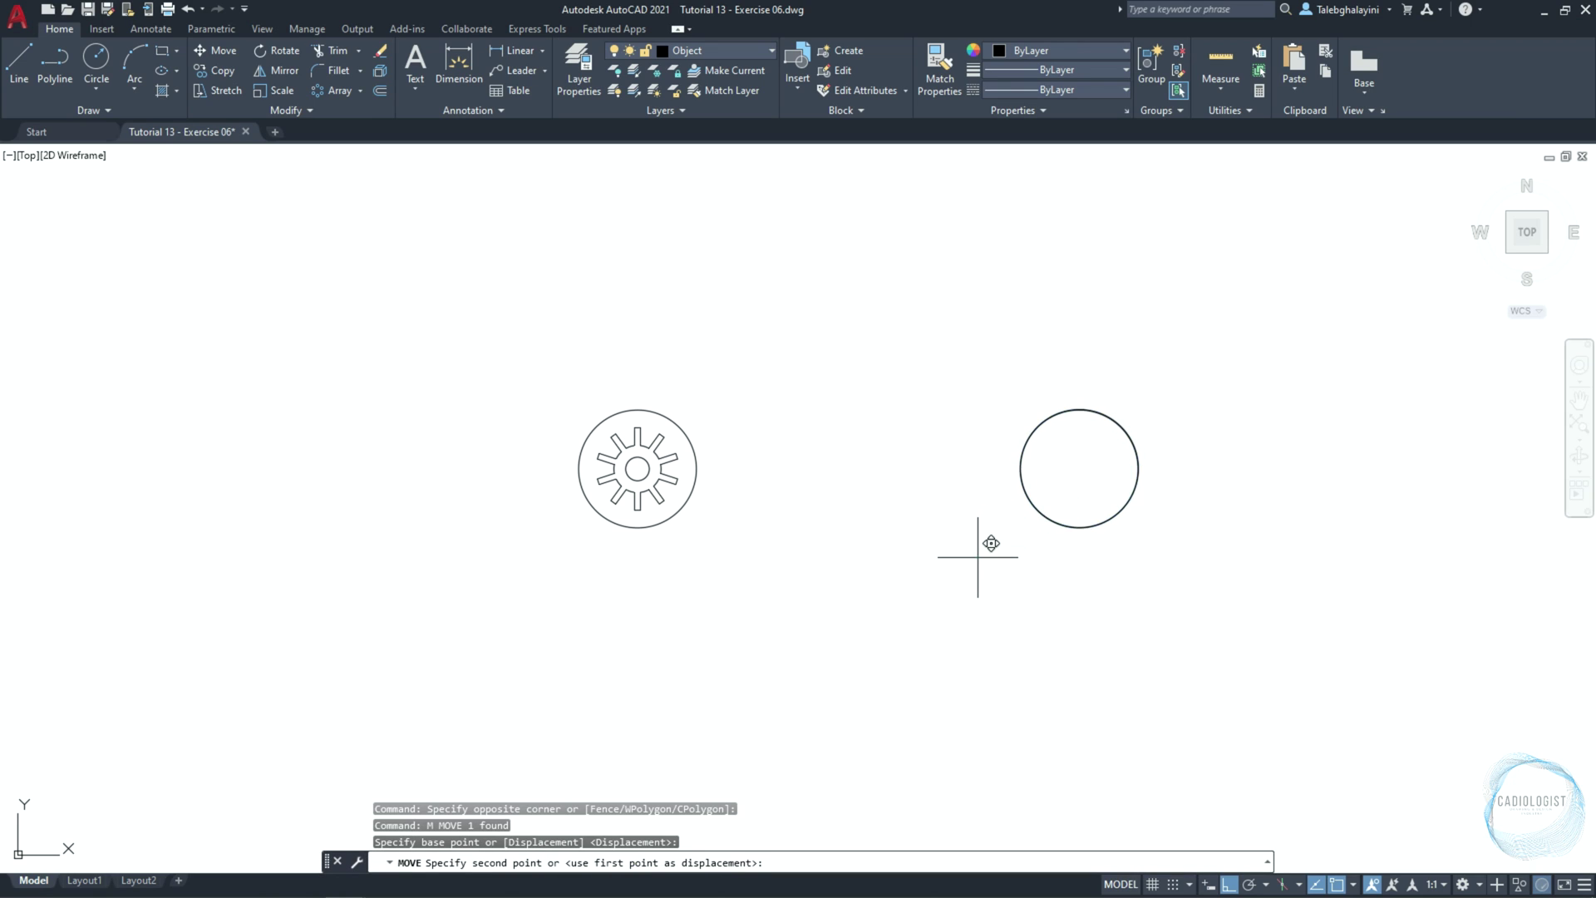
left_click(977, 556)
type("15")
key("Return")
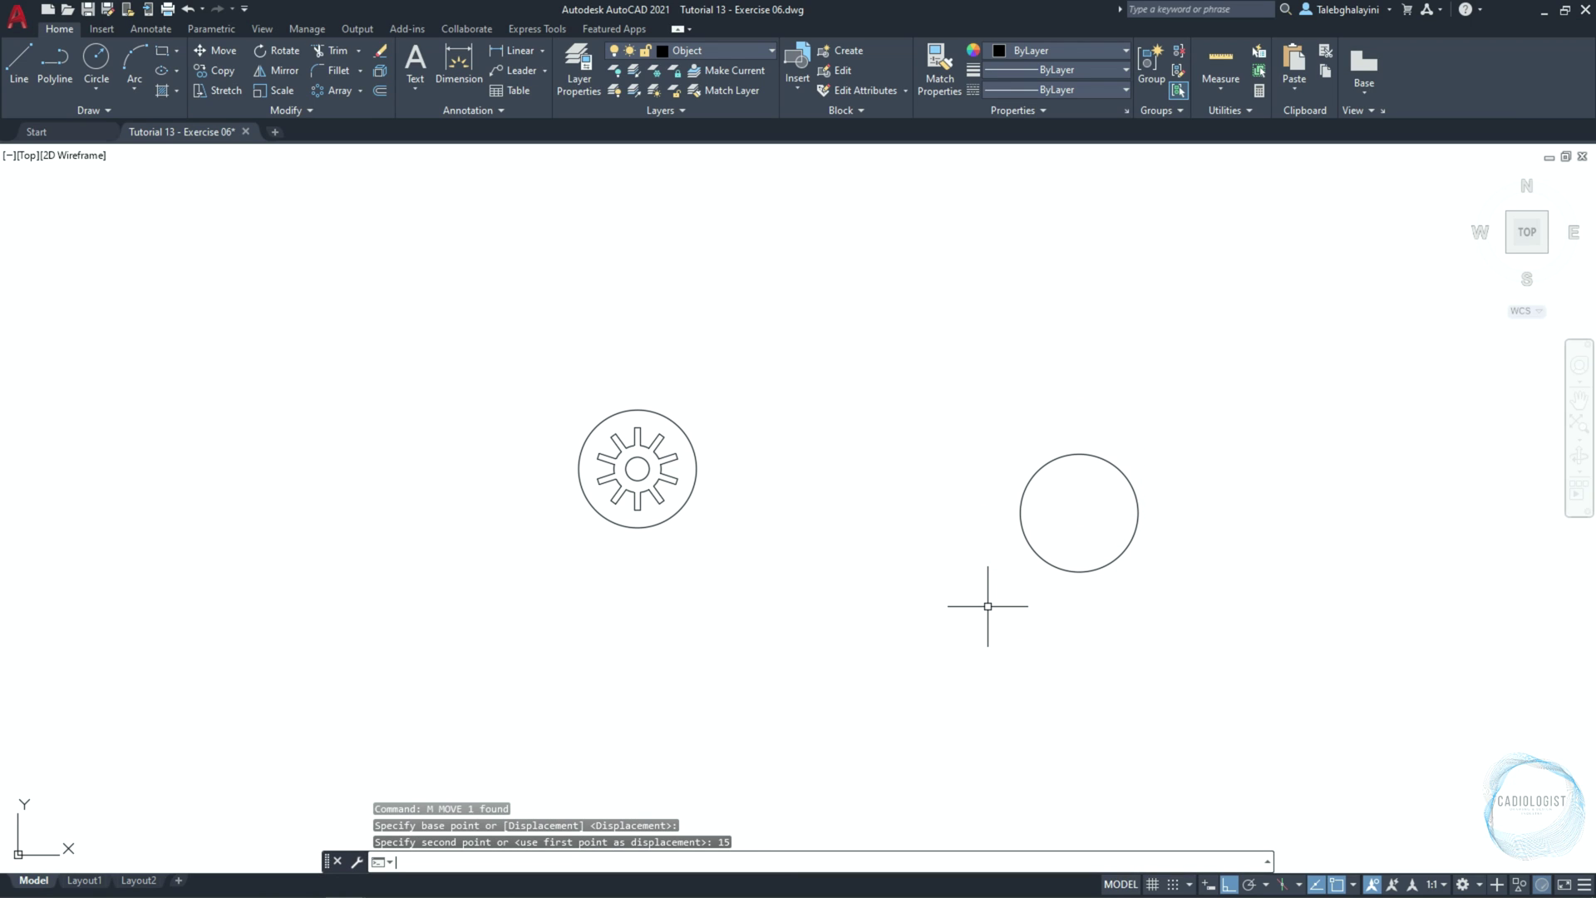
Set the moved circle's diameter to 100 in Properties
left_click(1025, 535)
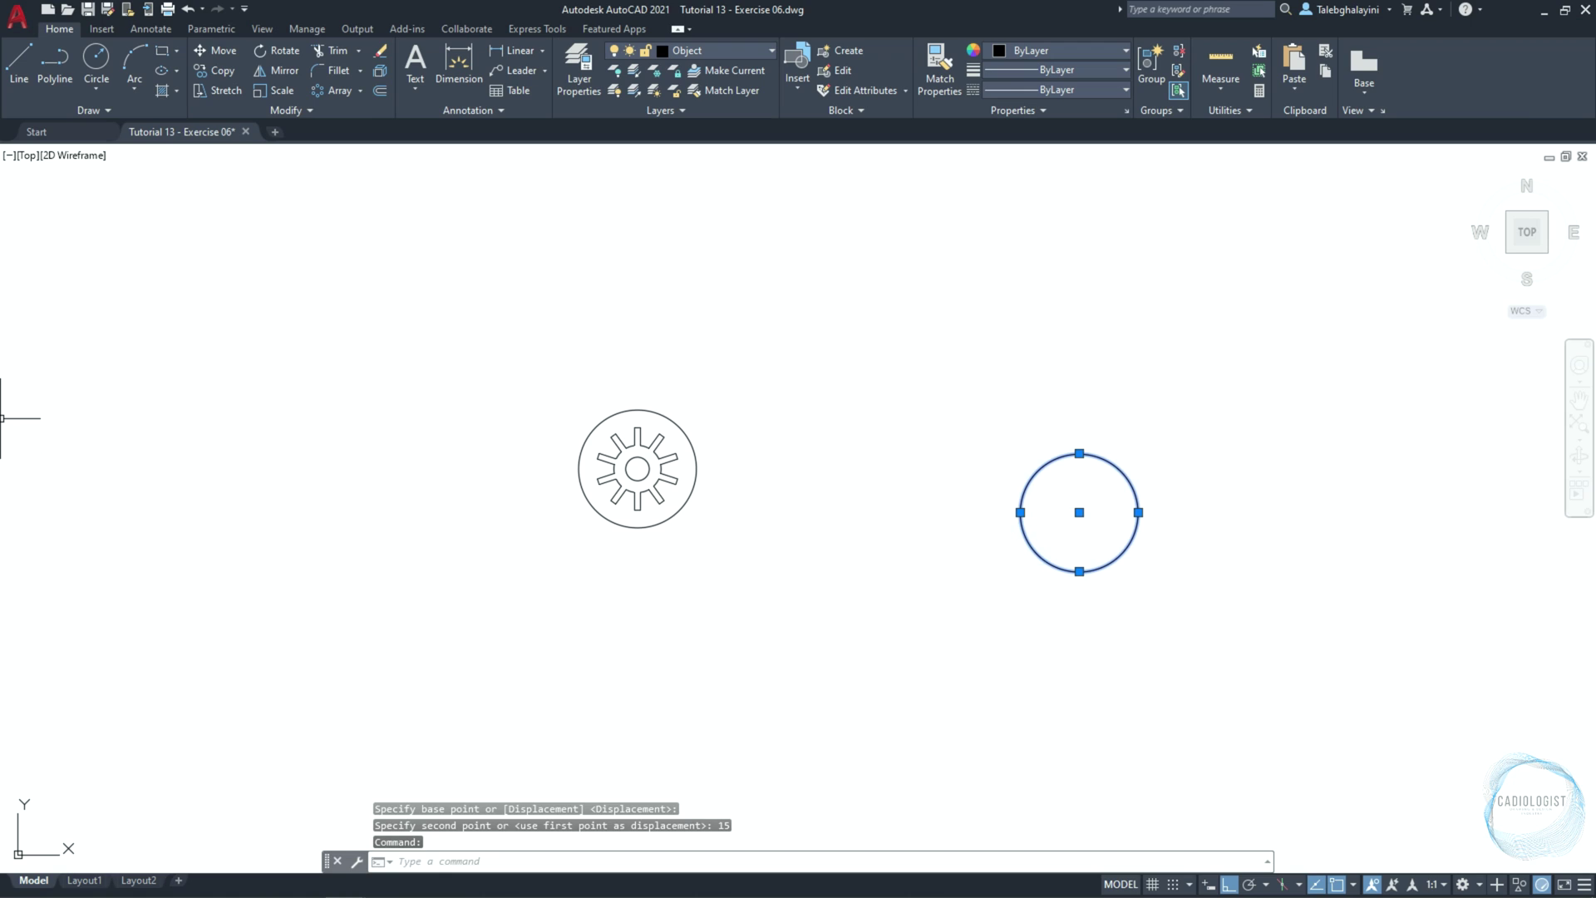
key("ctrl+1")
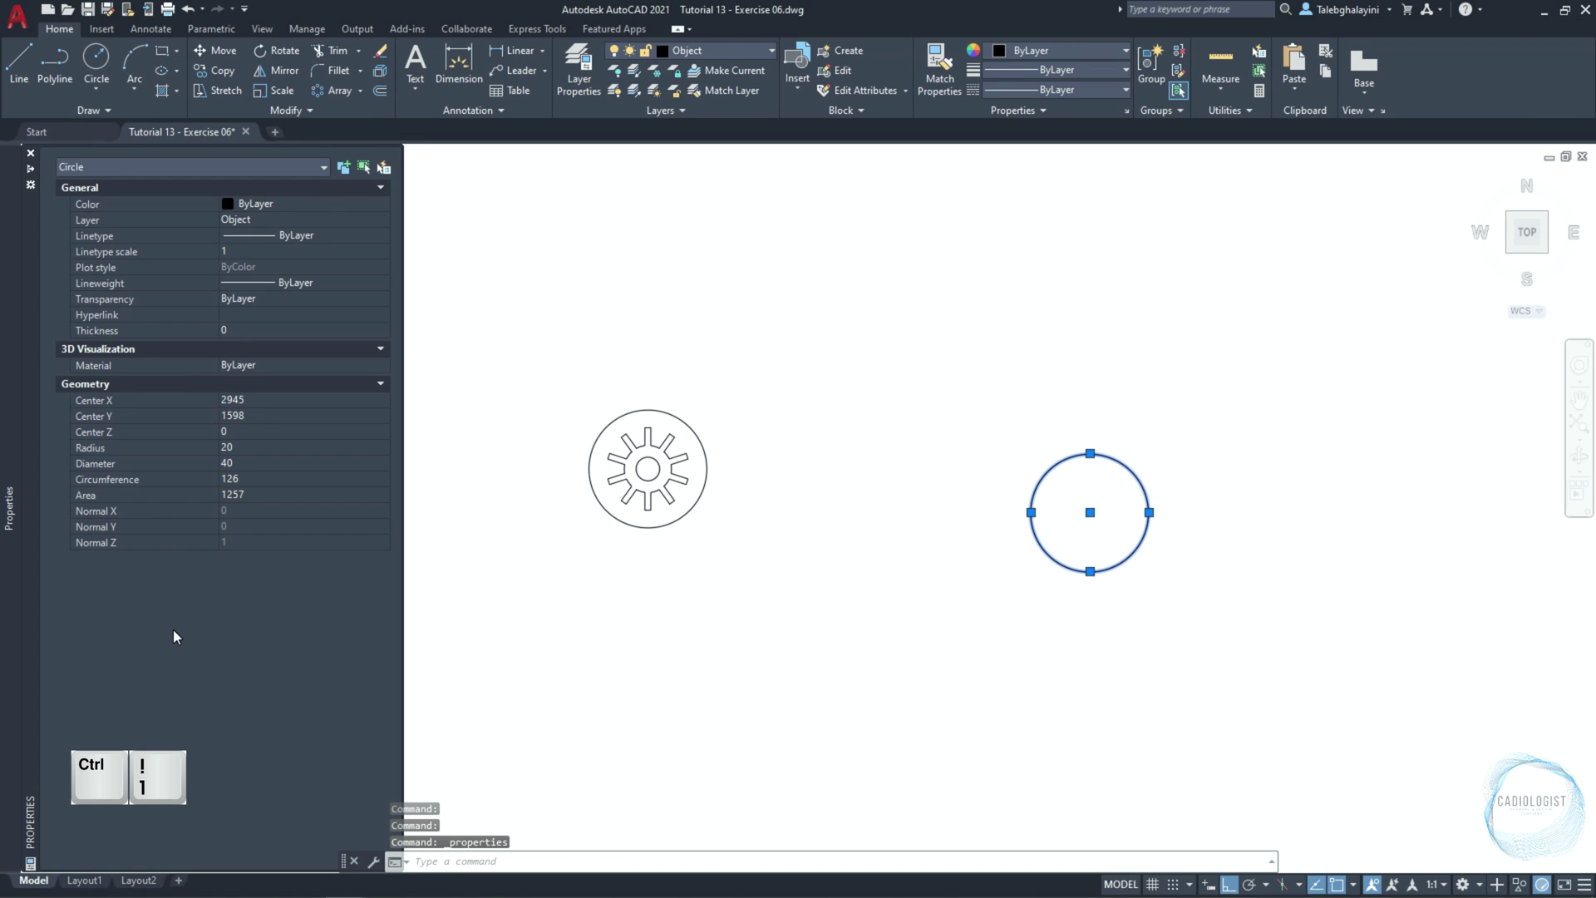
left_click(291, 463)
type("100")
key("Tab")
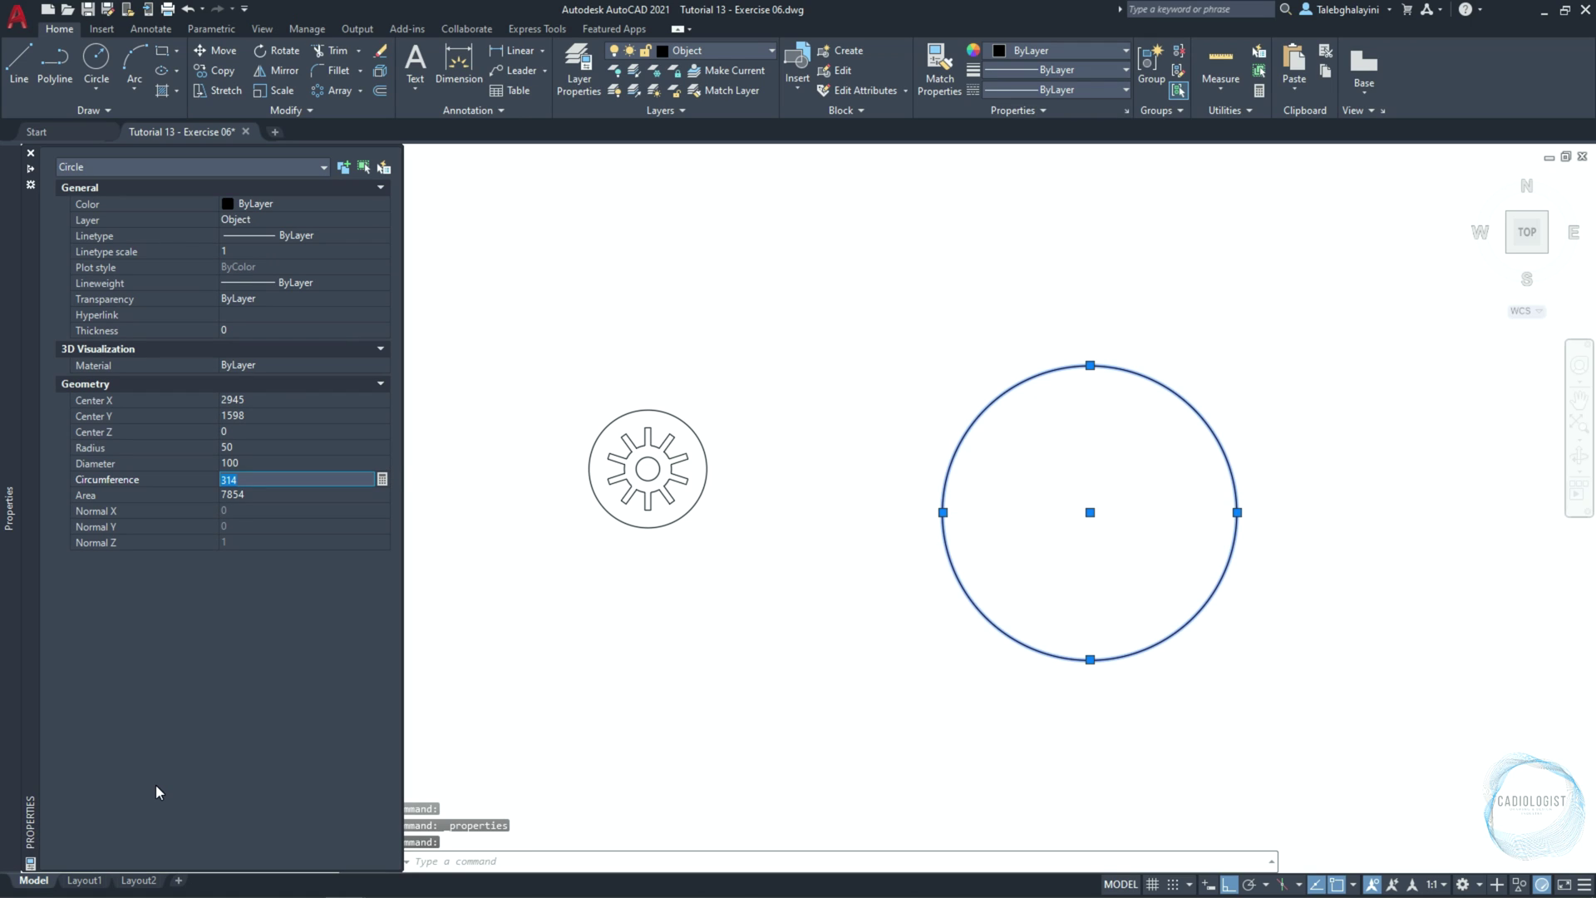
key("Escape")
type("c")
key("Return")
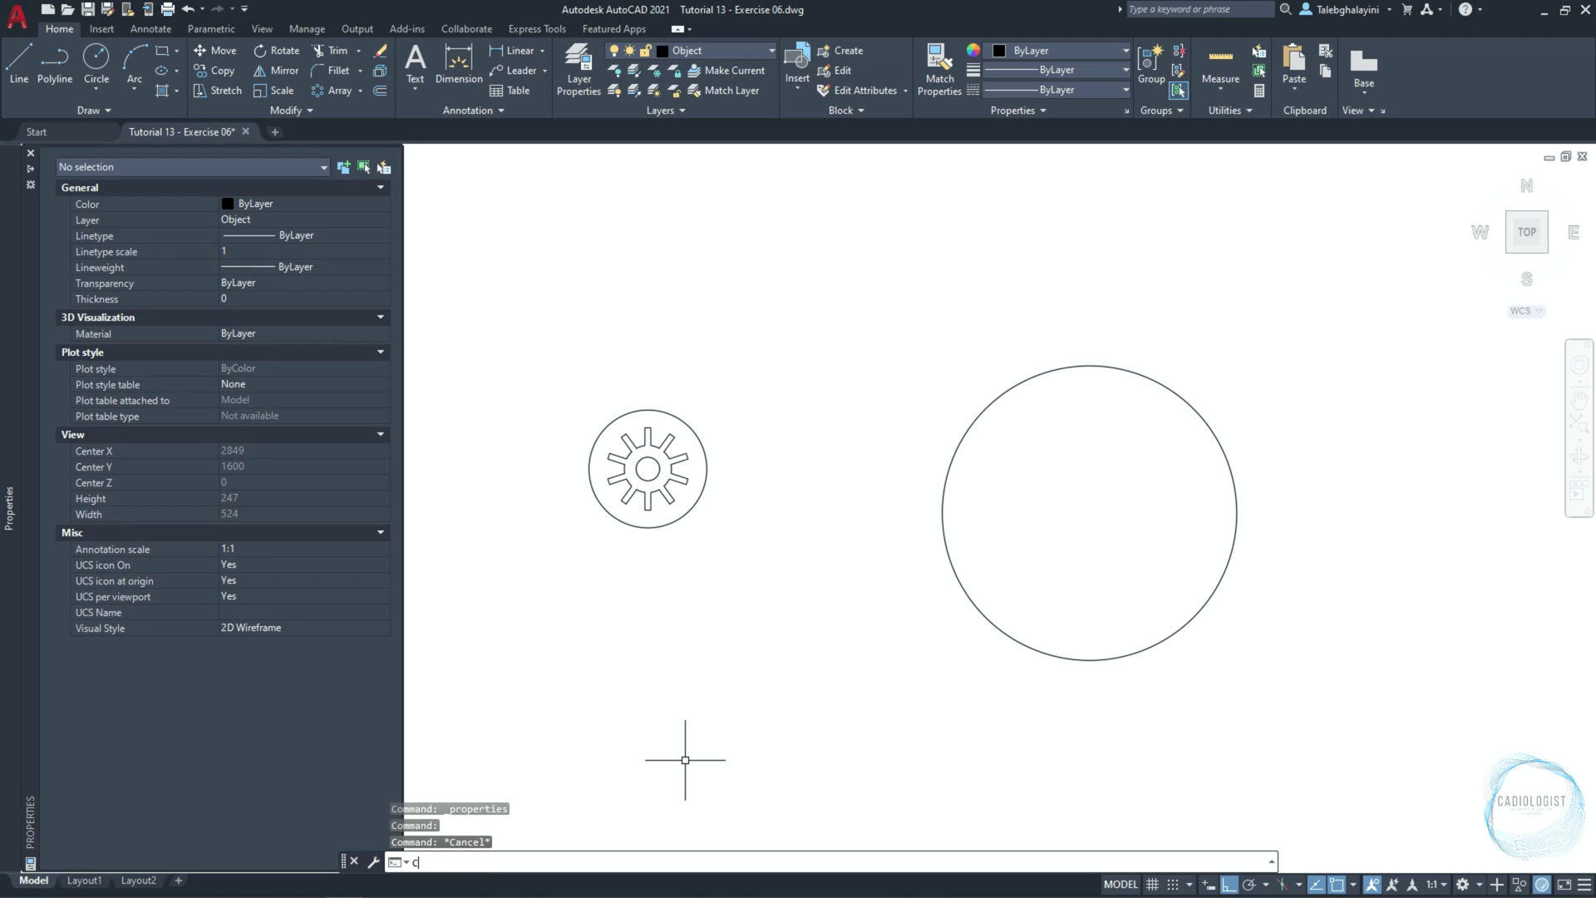
Draw a radius-150 circle tangent to the hub circle and the right circle
type("T")
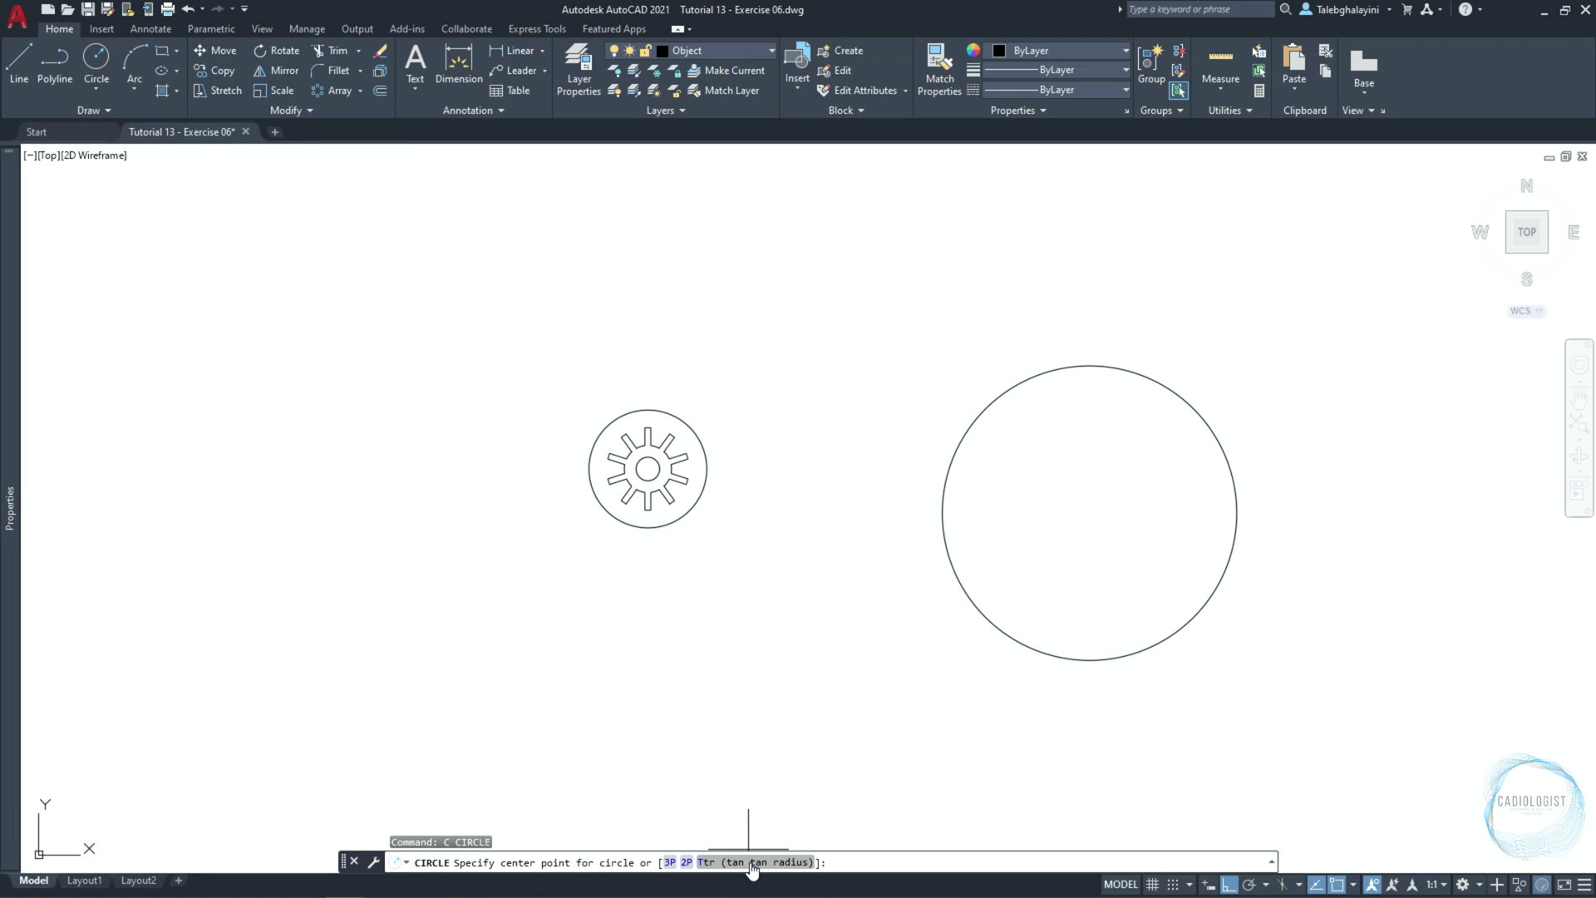
key("Return")
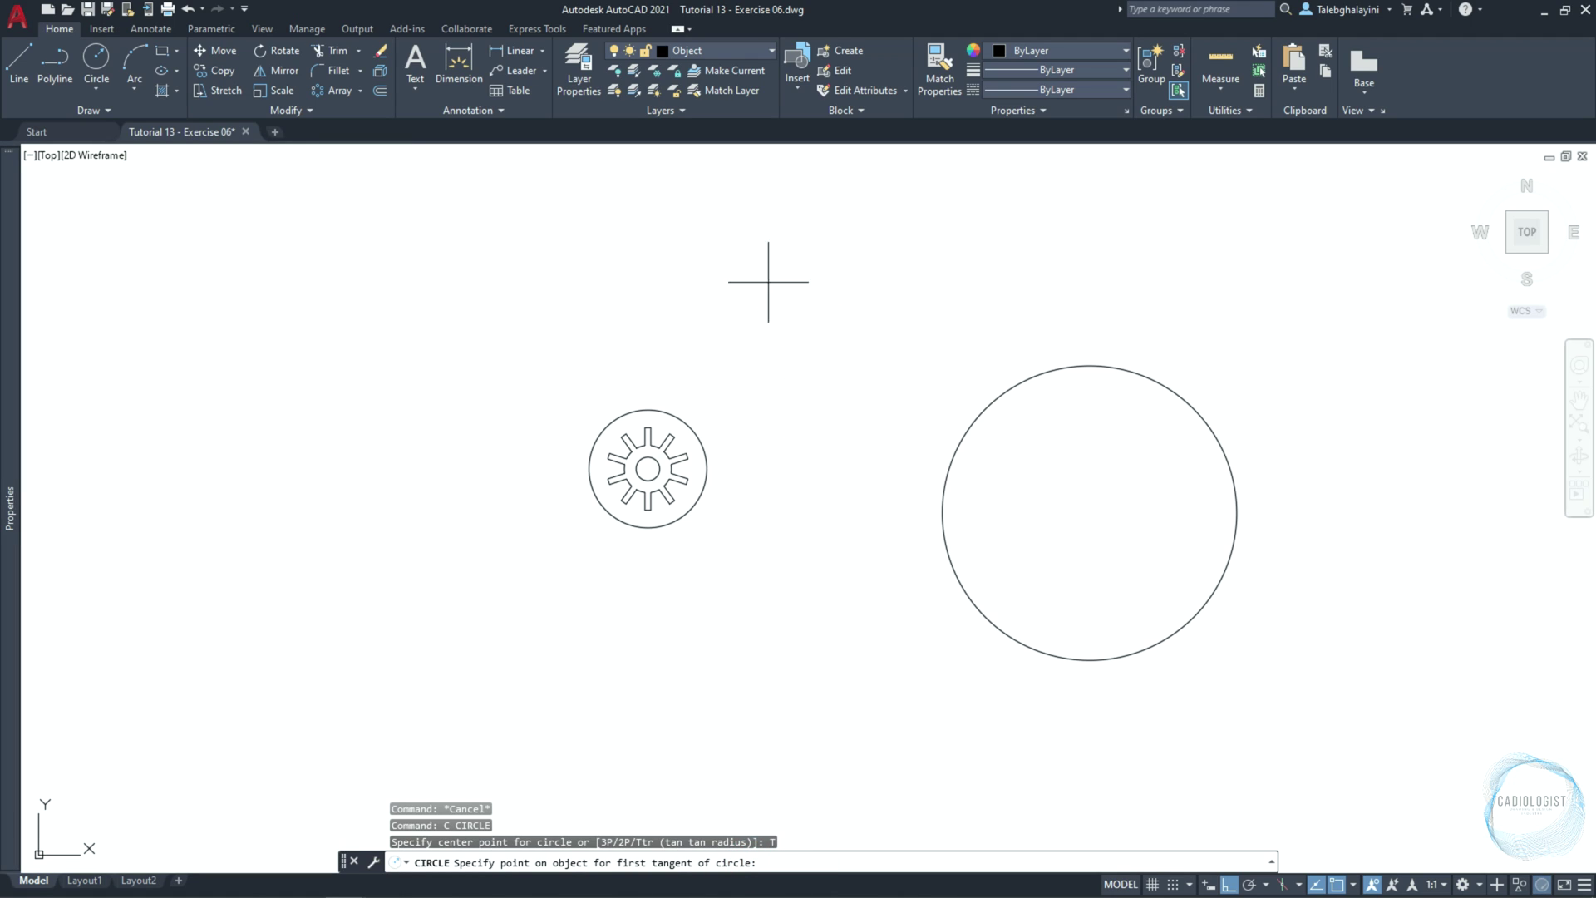
left_click(592, 440)
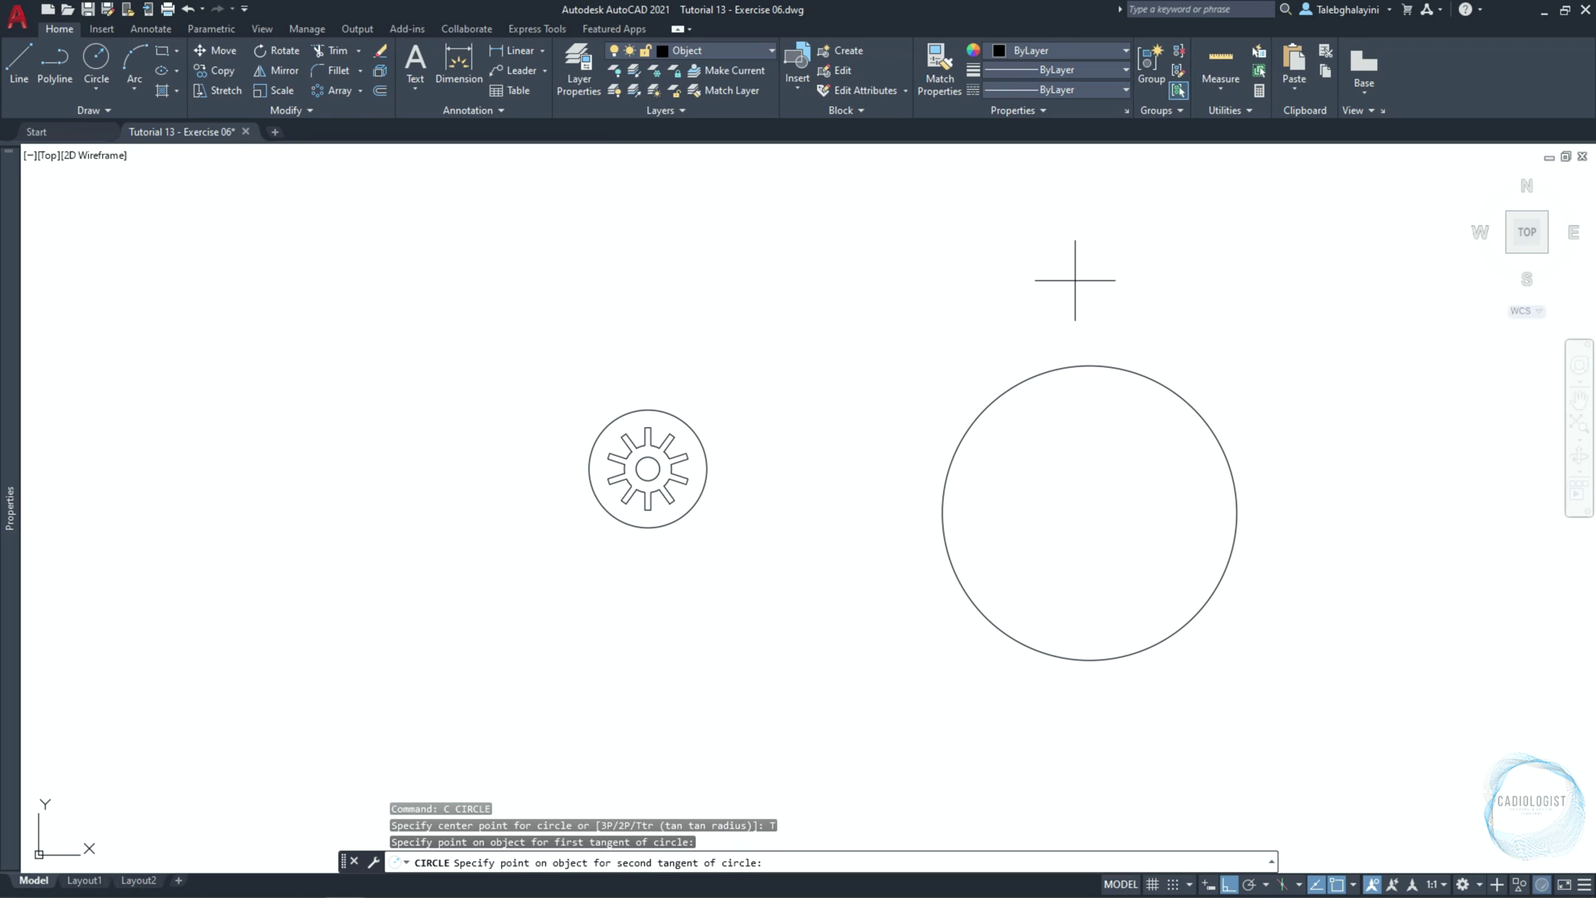
left_click(1217, 428)
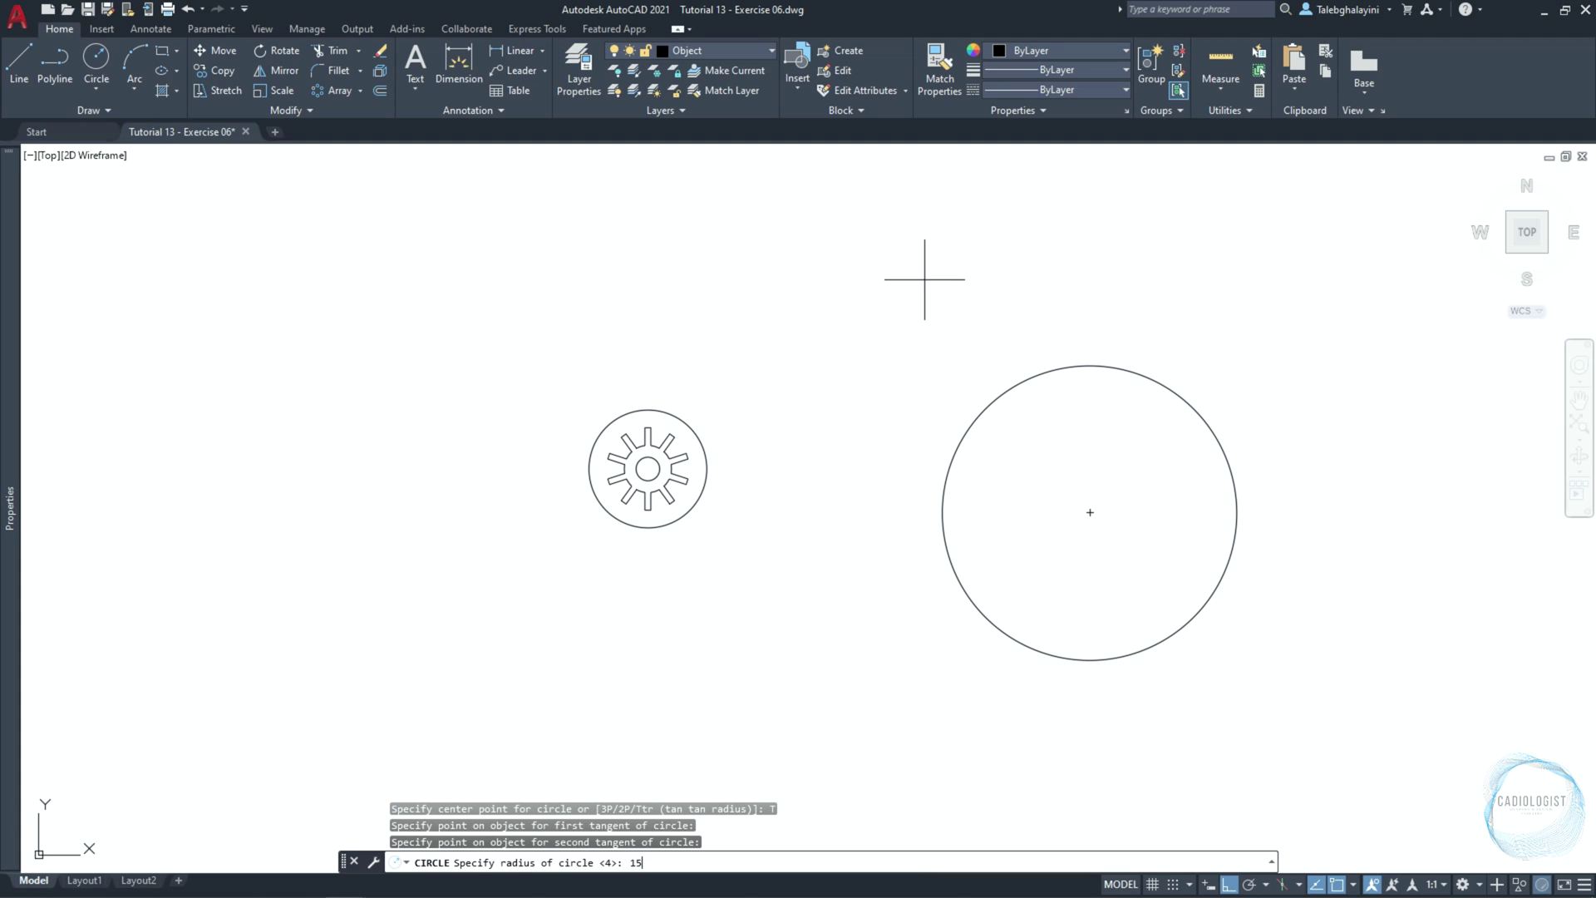
key("Return")
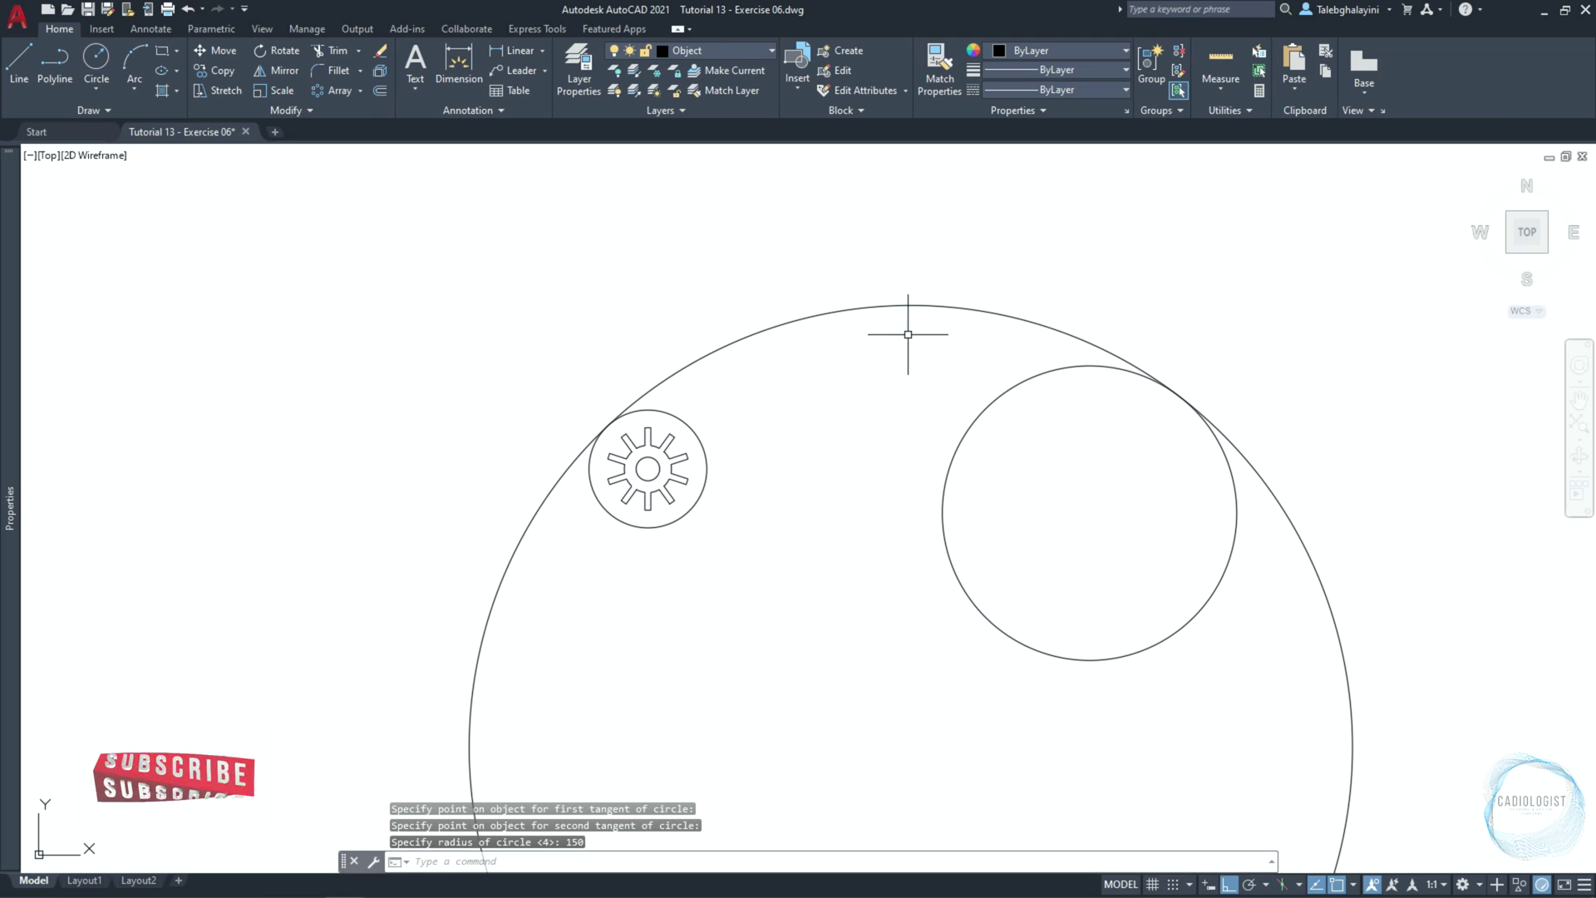
Offset the tangent circle with a distance of 15
left_click(909, 308)
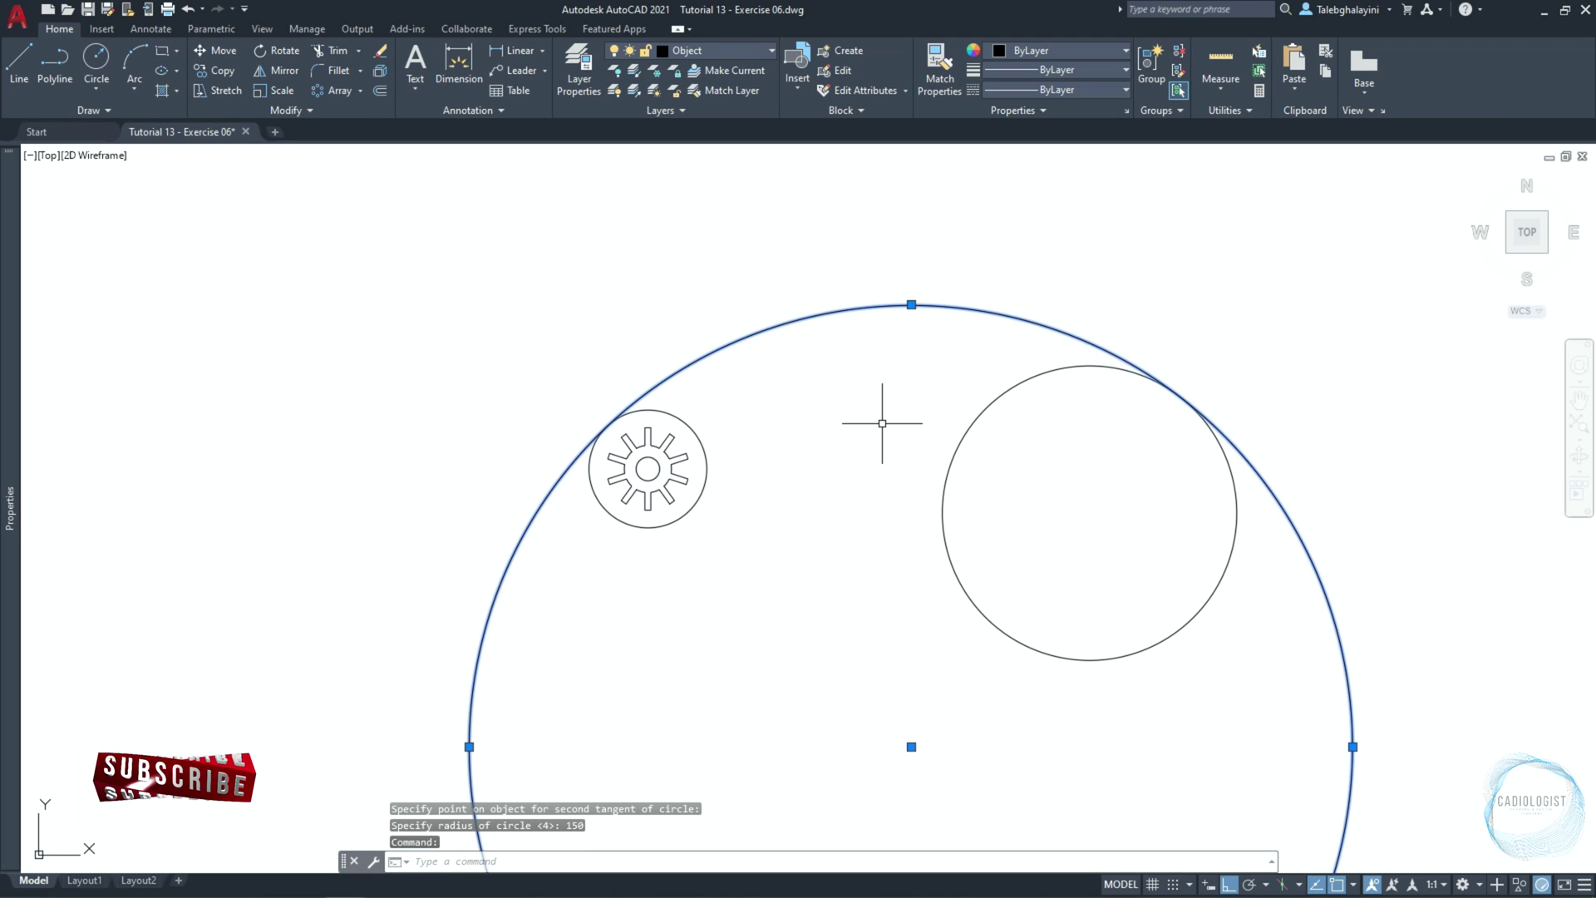
type("o")
key("Return")
type("15")
key("Return")
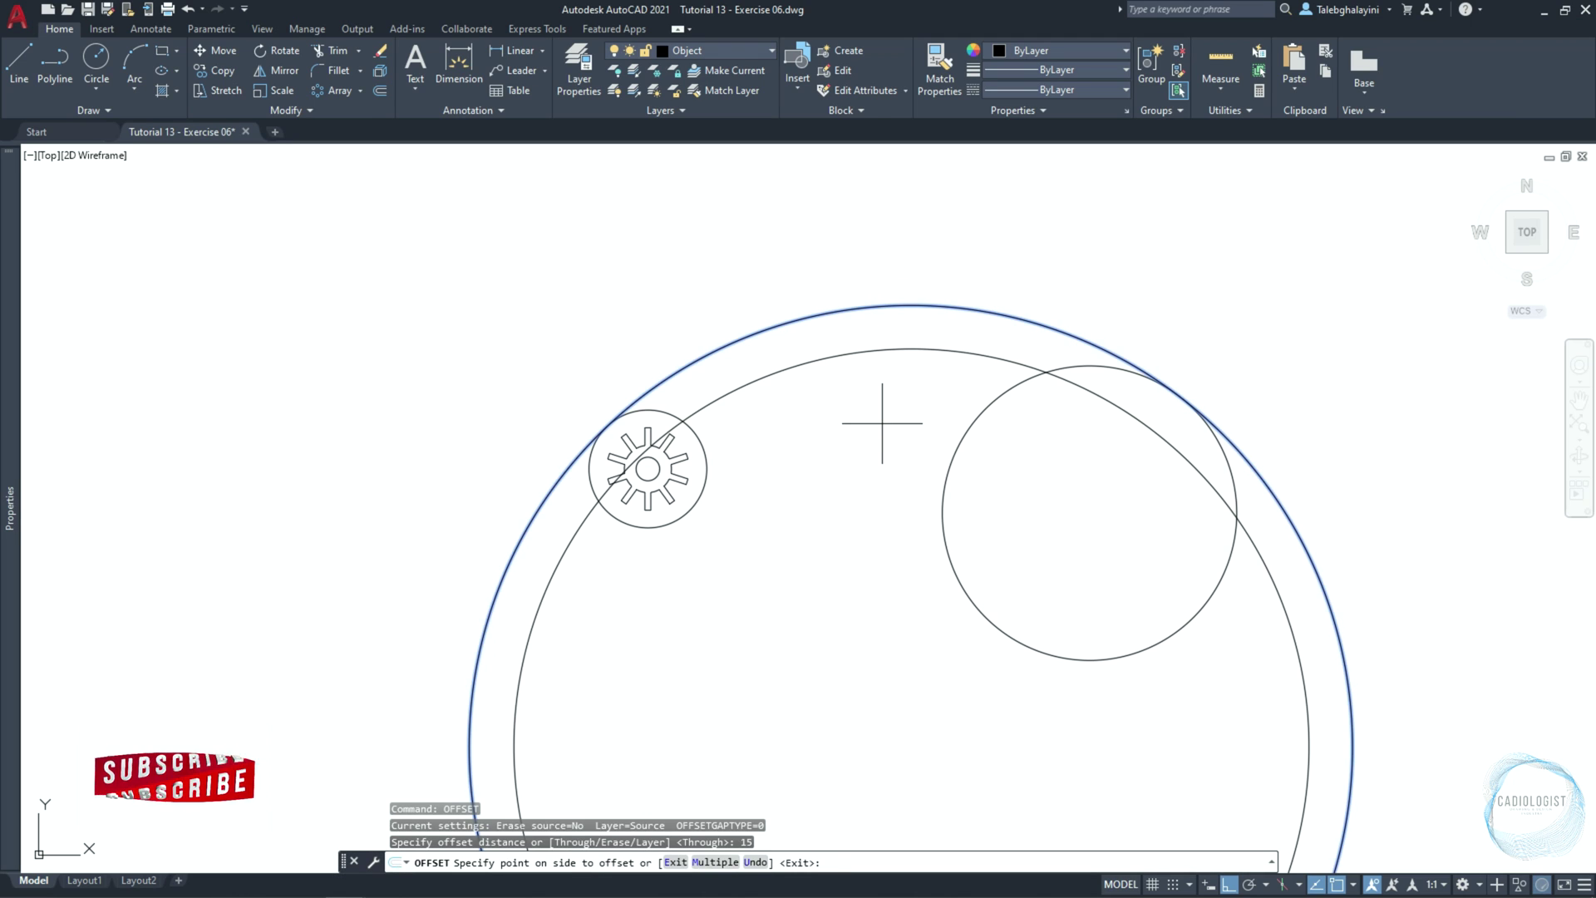
Place the 15-unit offset inside the tangent circle and select the hub and right circles
left_click(864, 610)
key("Return")
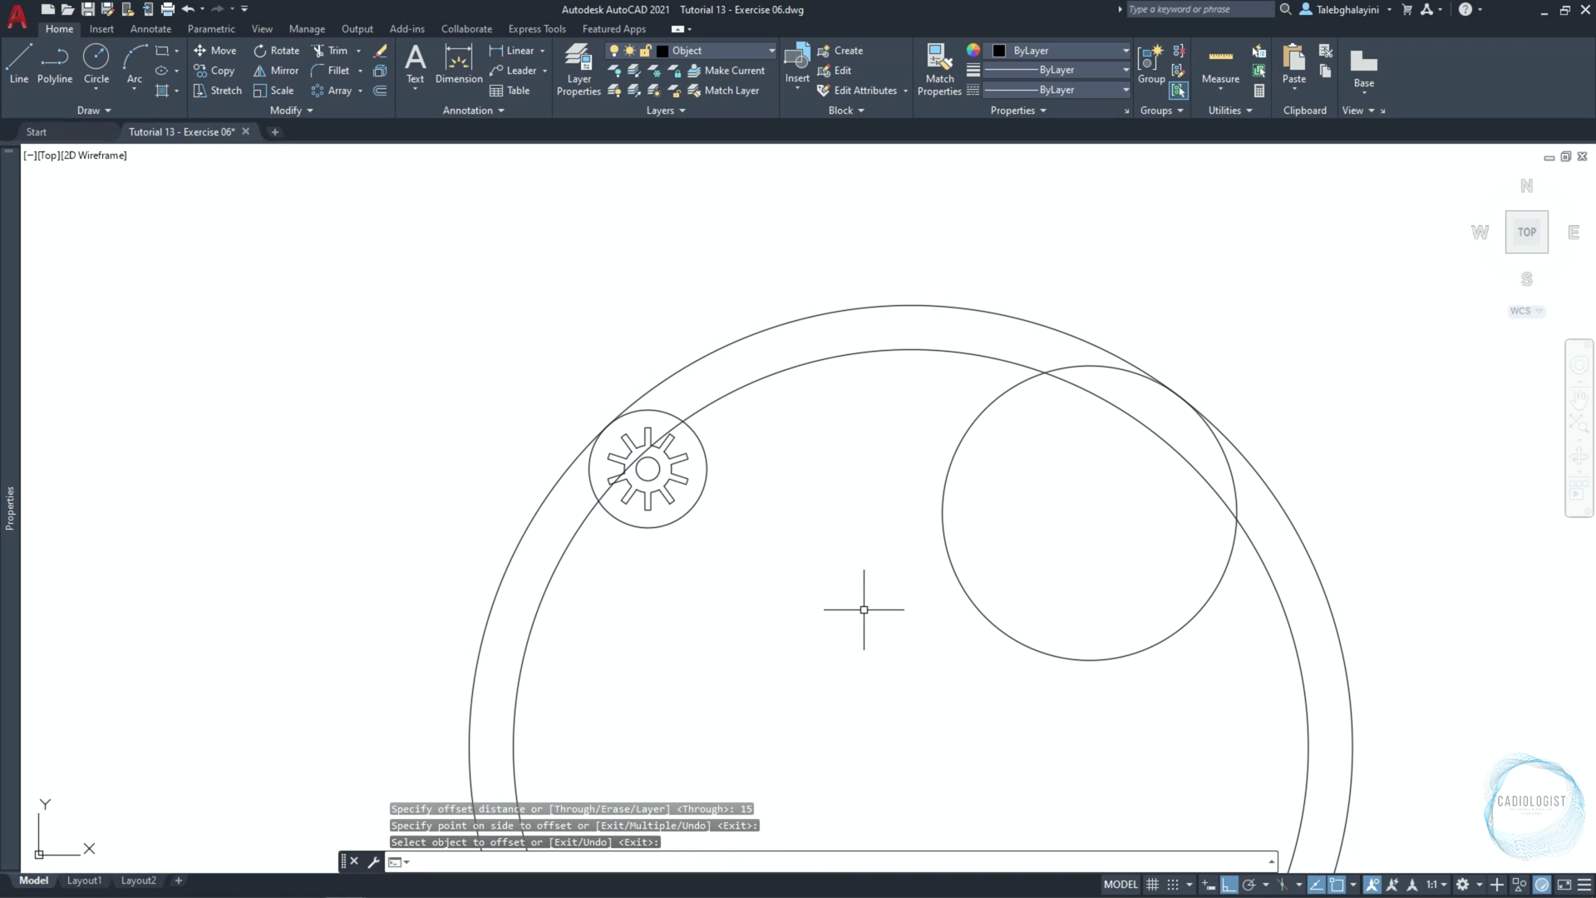
left_click(980, 499)
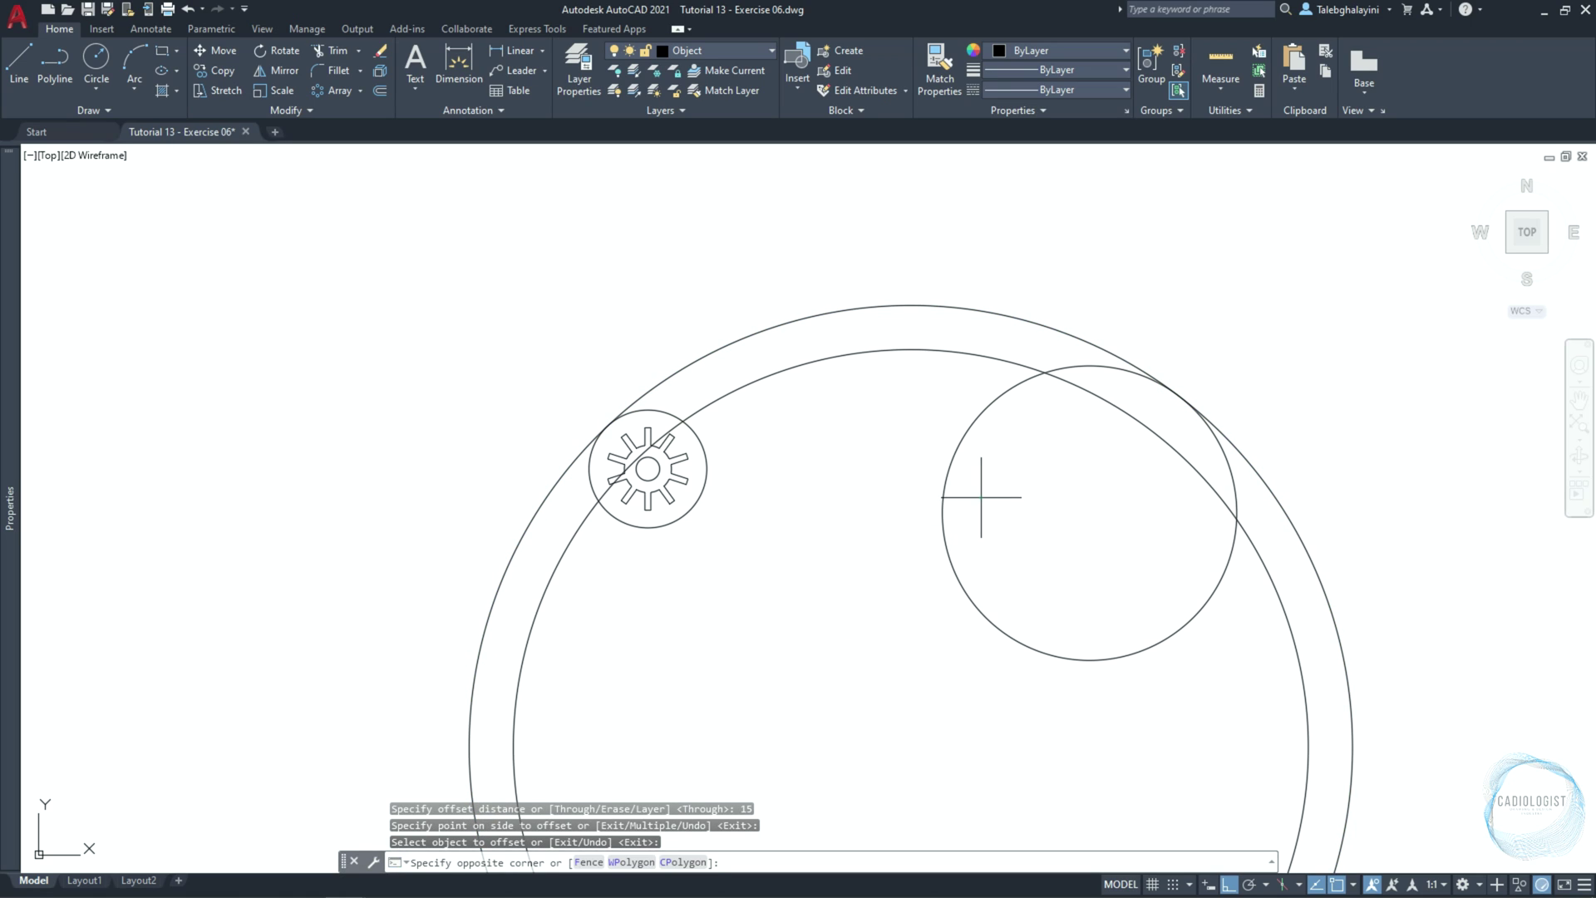
left_click(683, 623)
Trim both big circles back to two arcs between the hub and right circle
type("tr")
key("Return")
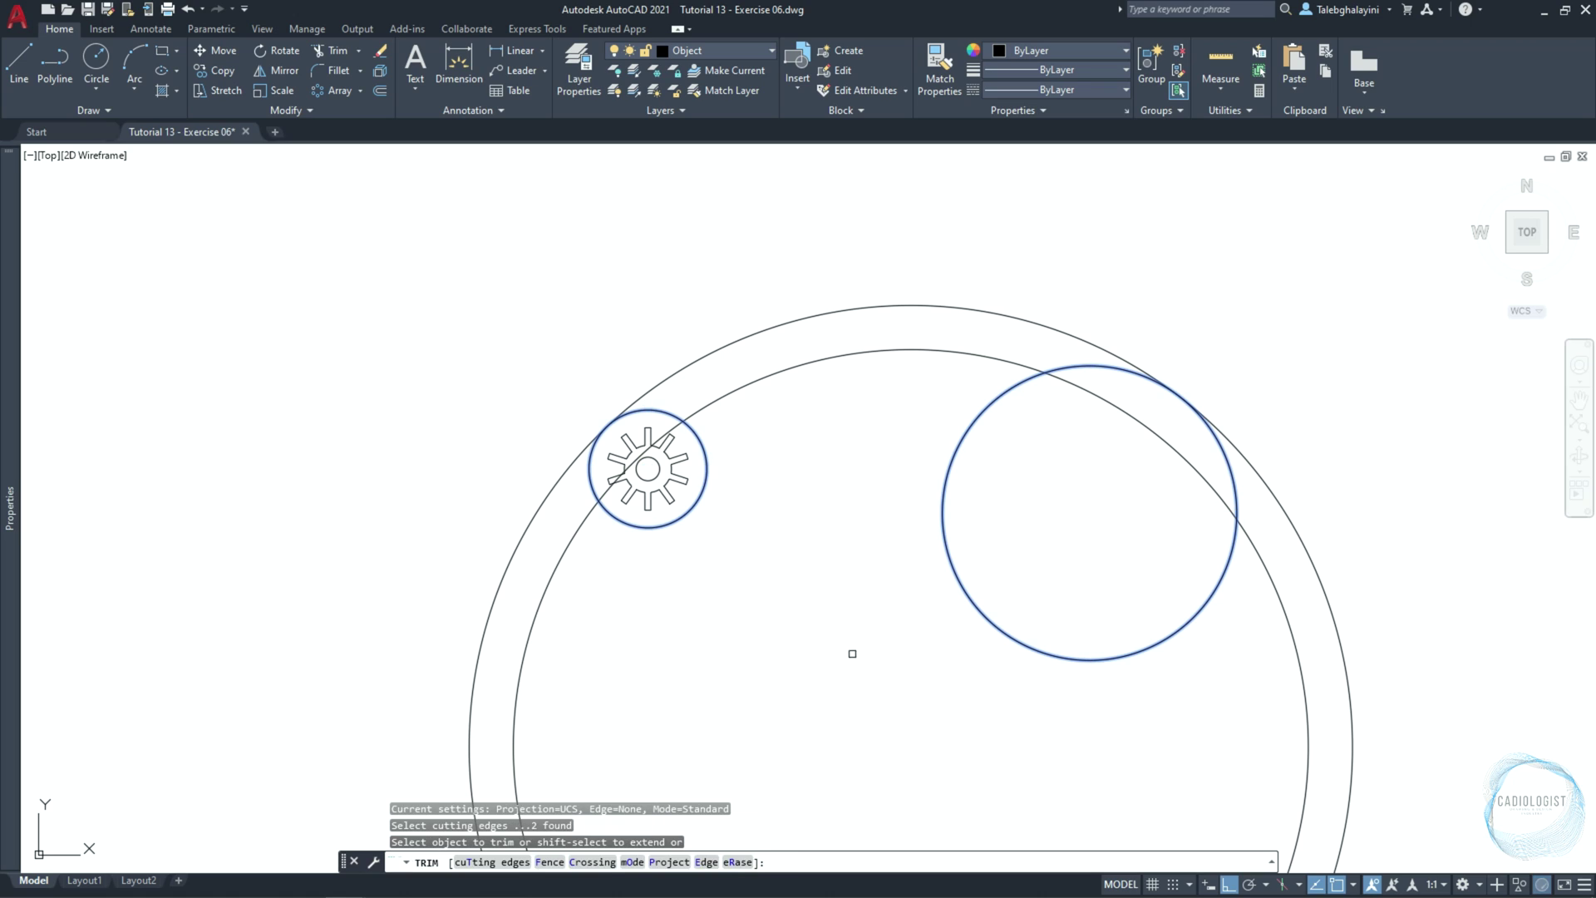
left_click(1345, 579)
left_click(1262, 631)
left_click(1185, 453)
left_click(654, 400)
key("Return")
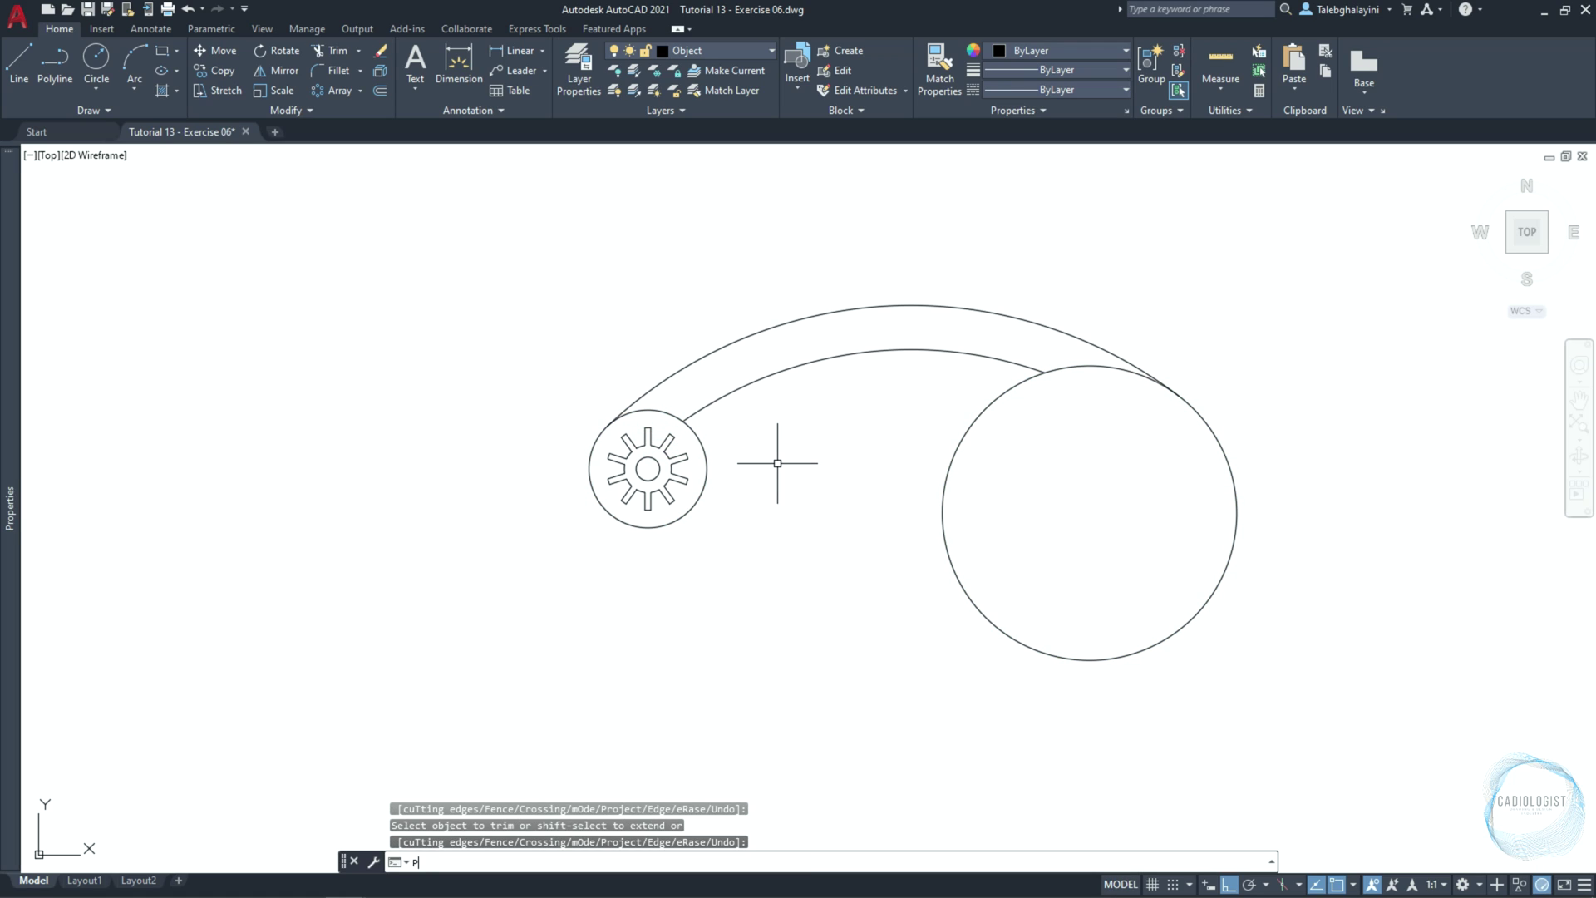
type("PL")
key("Return")
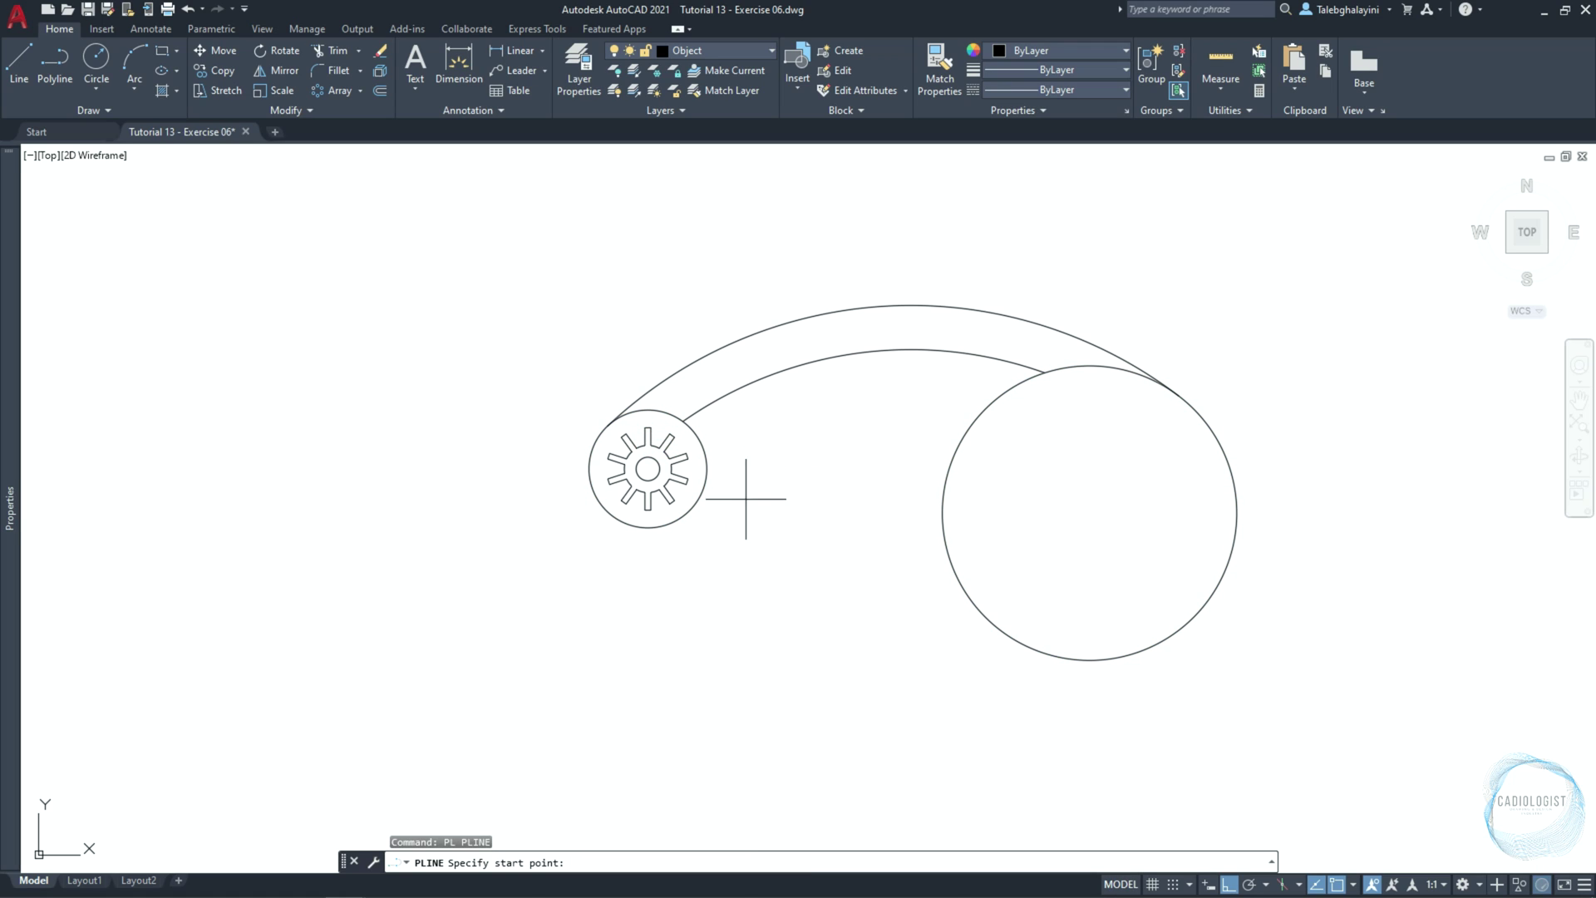
Draw a 25-unit horizontal polyline from the hub circle's right edge
left_click(706, 468)
type("25")
key("Return")
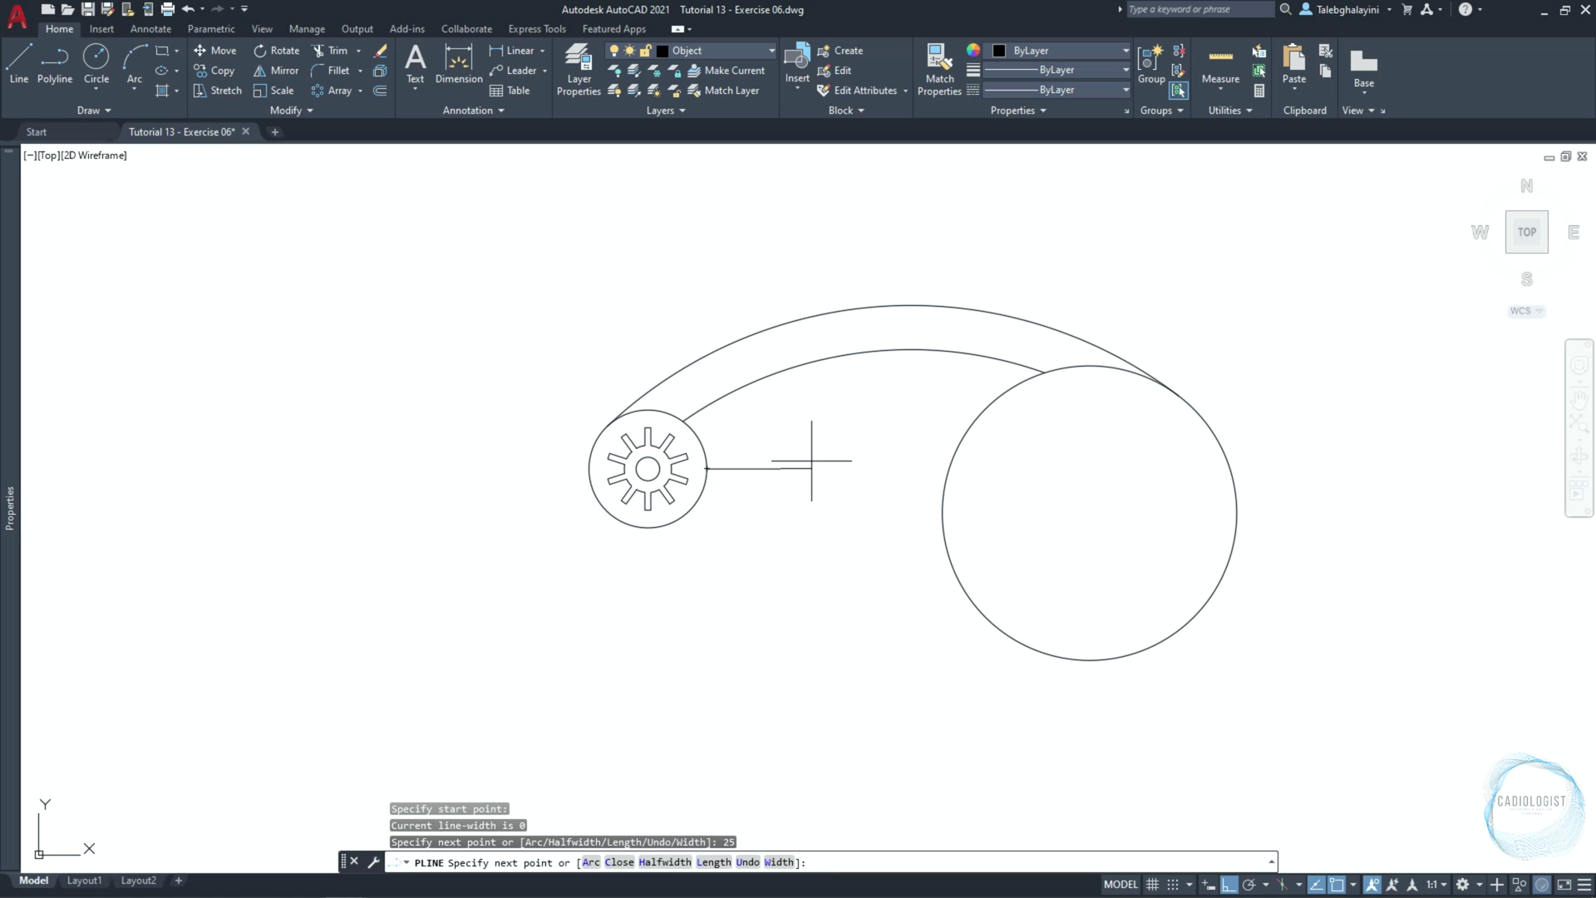
key("Return")
Add a horizontal construction line along the large circle's bottom
type("XL")
key("Return")
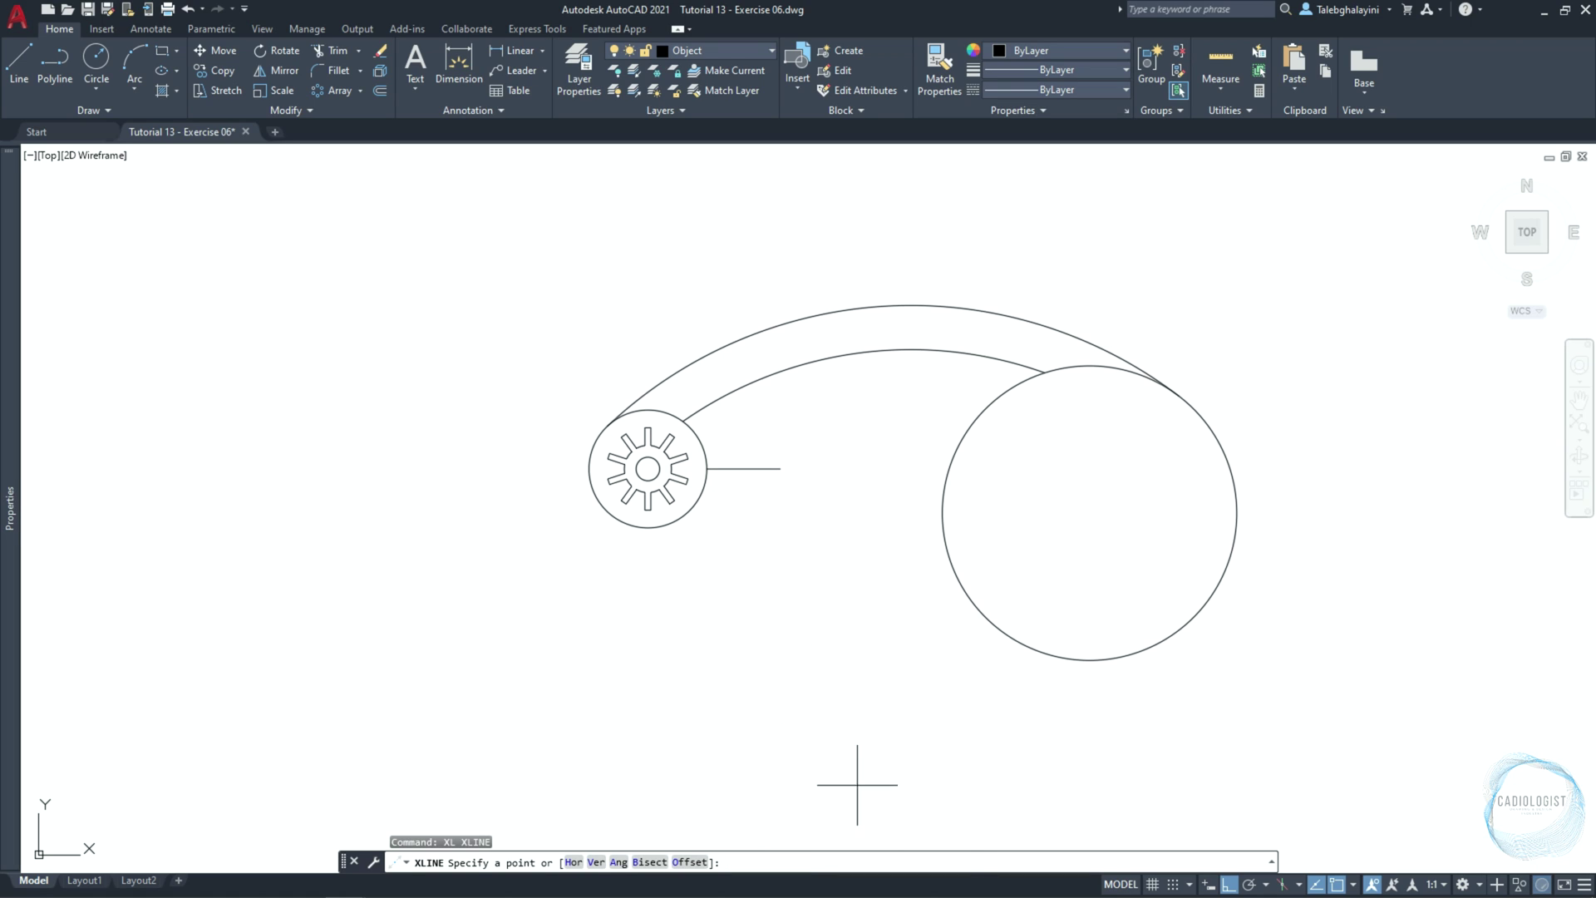
left_click(1088, 658)
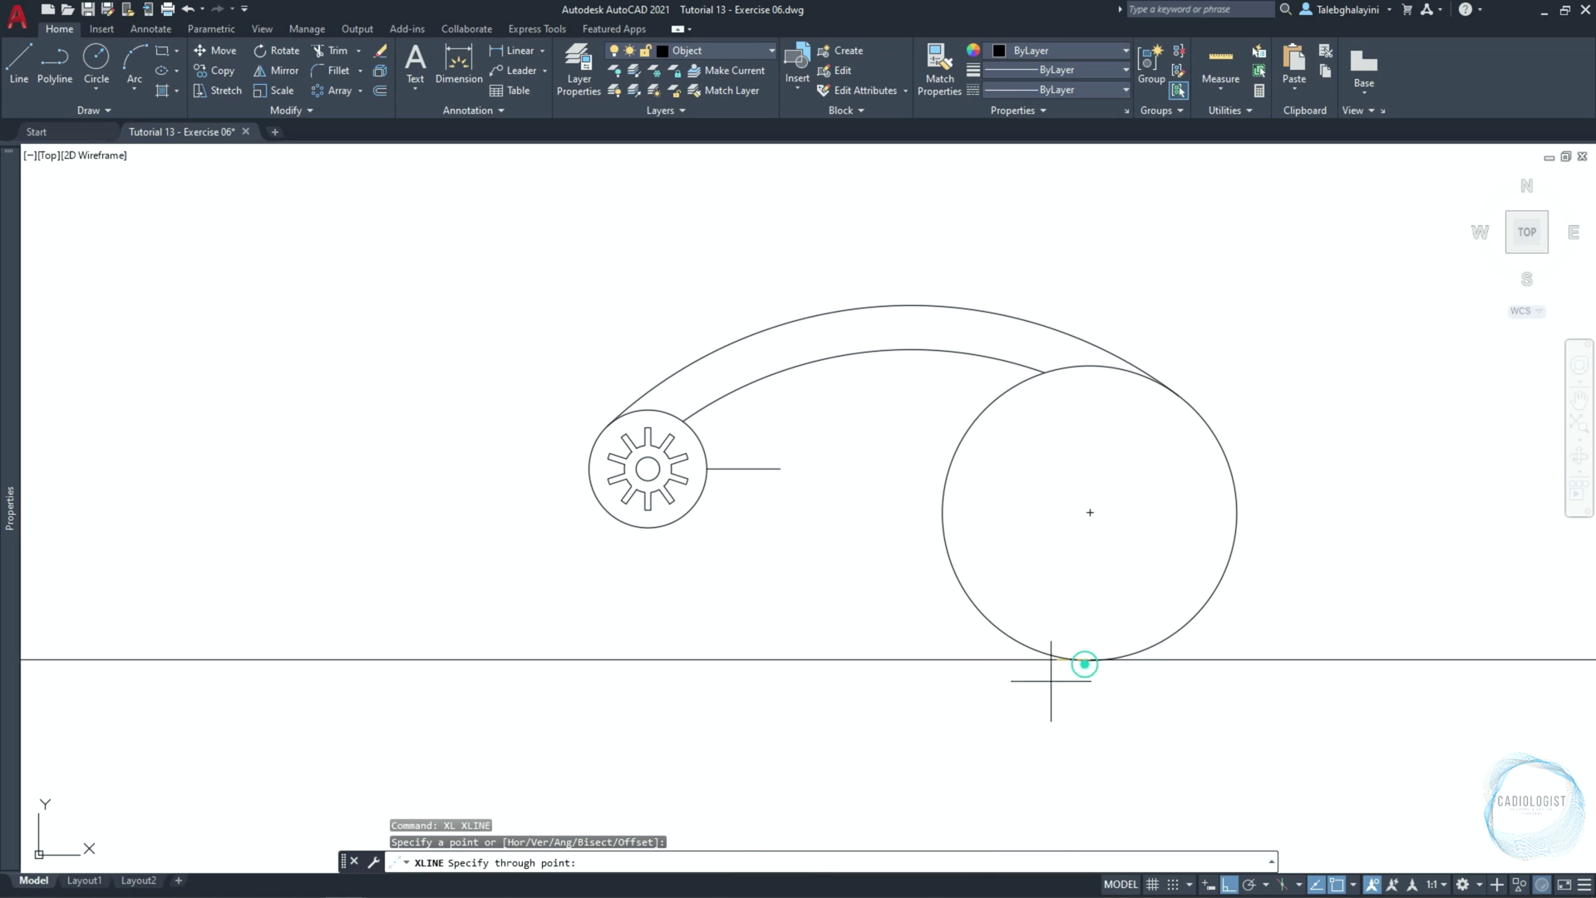
left_click(872, 735)
key("Escape")
Select the horizontal construction line and start moving it from a base point
left_click(873, 617)
left_click(827, 701)
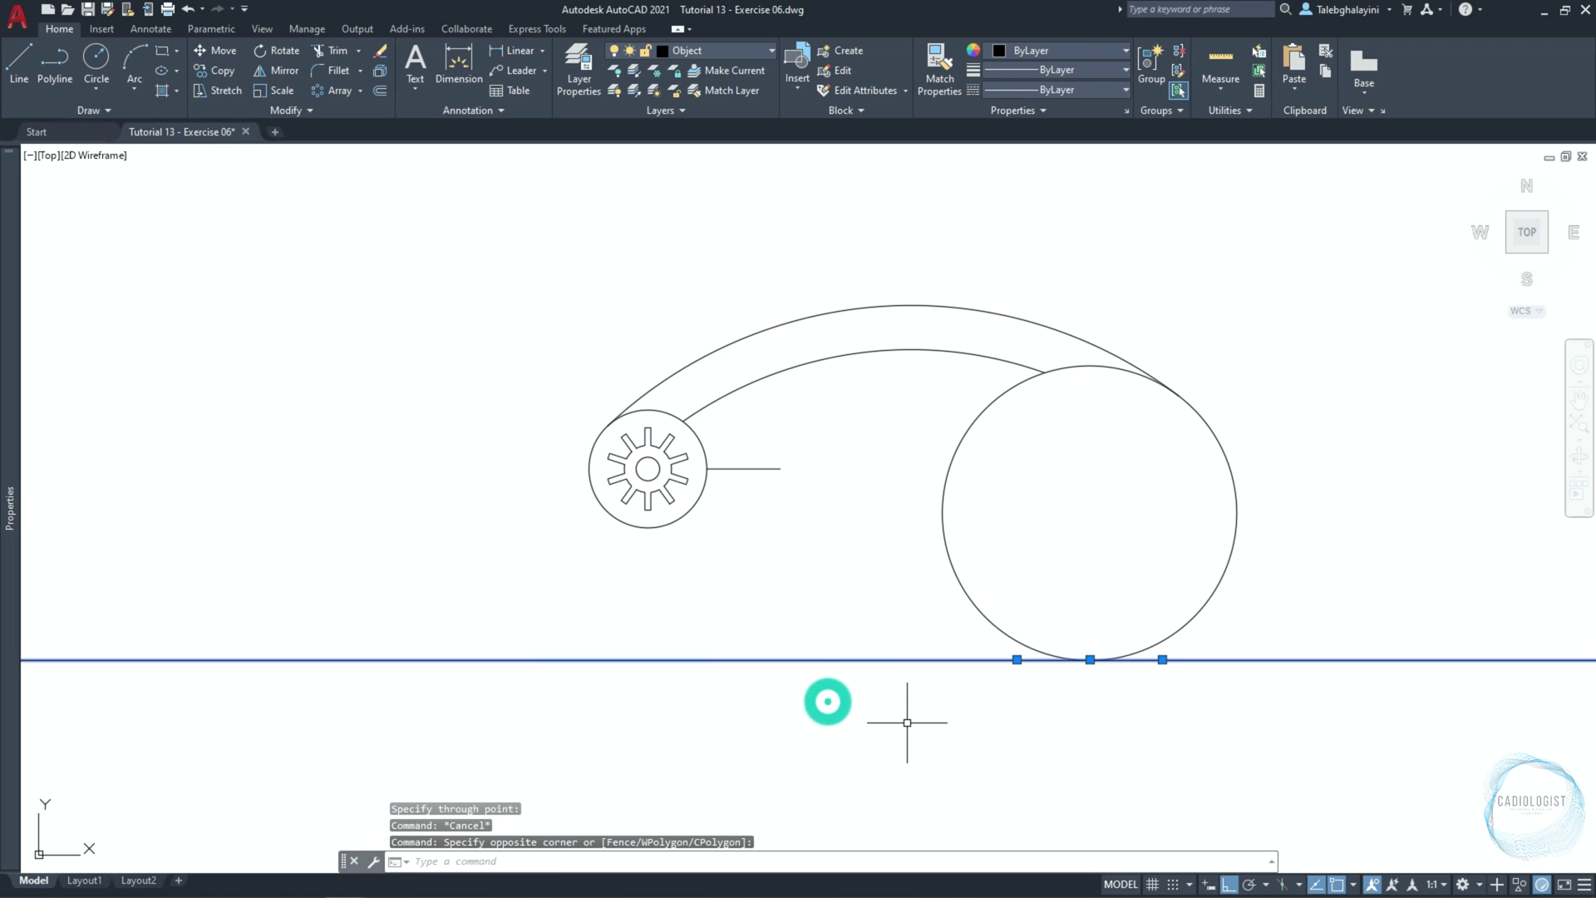
type("M")
key("Return")
left_click(907, 725)
Shift the construction line up 15 and add a vertical construction line where it meets the circle
type("15")
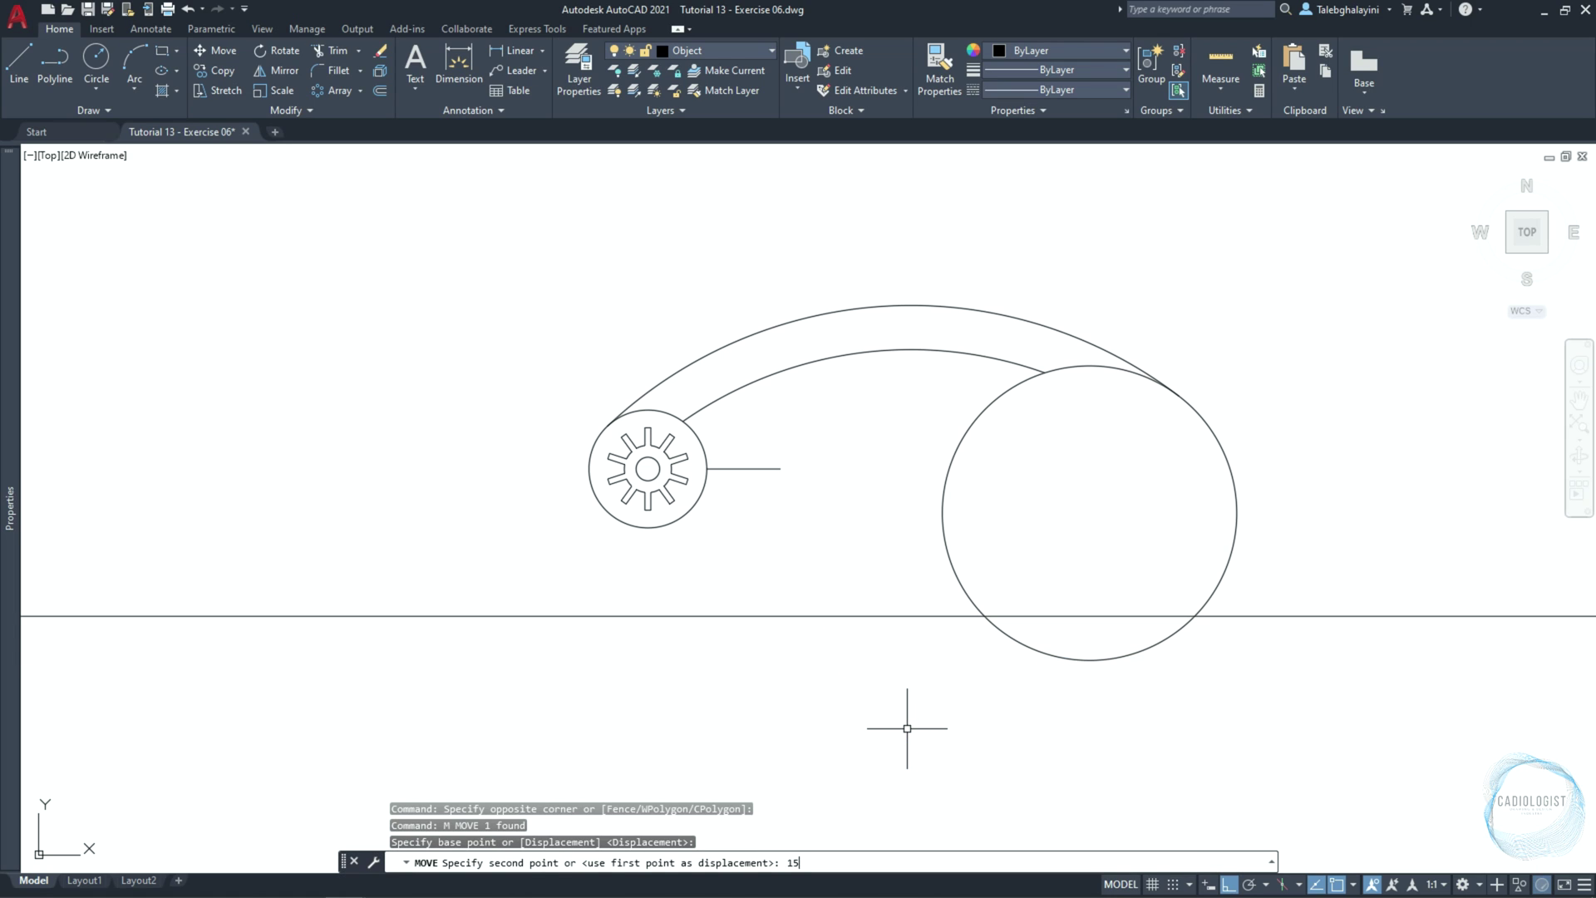
key("Return")
type("xl")
key("Return")
type("v")
key("Return")
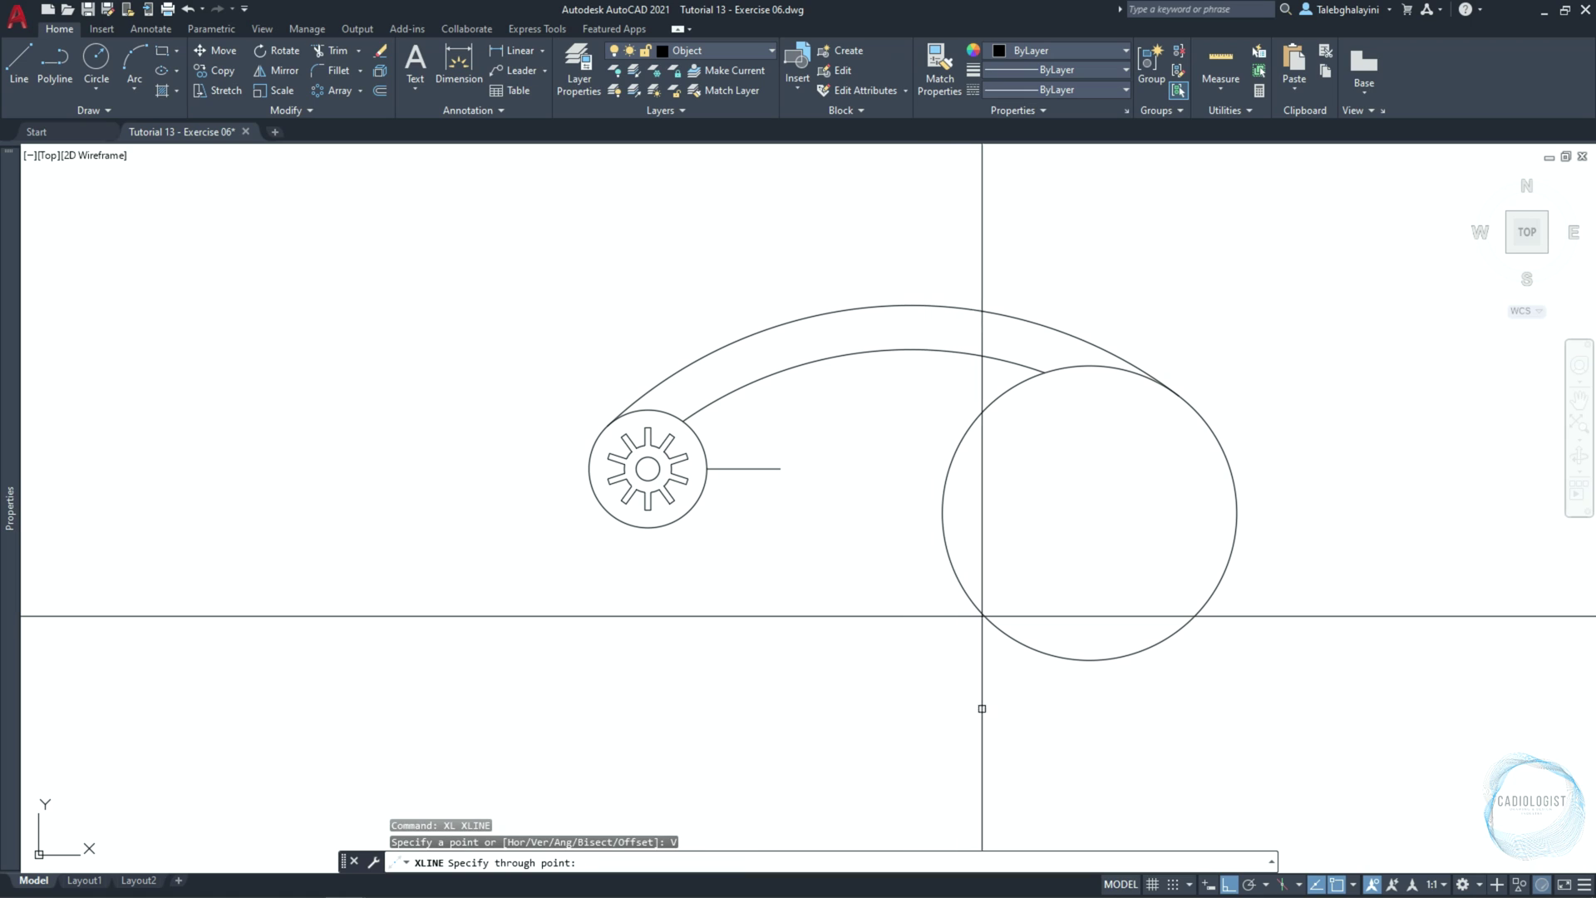
left_click(984, 615)
key("Return")
Move the vertical construction line 15 units left
left_click(1033, 720)
left_click(919, 712)
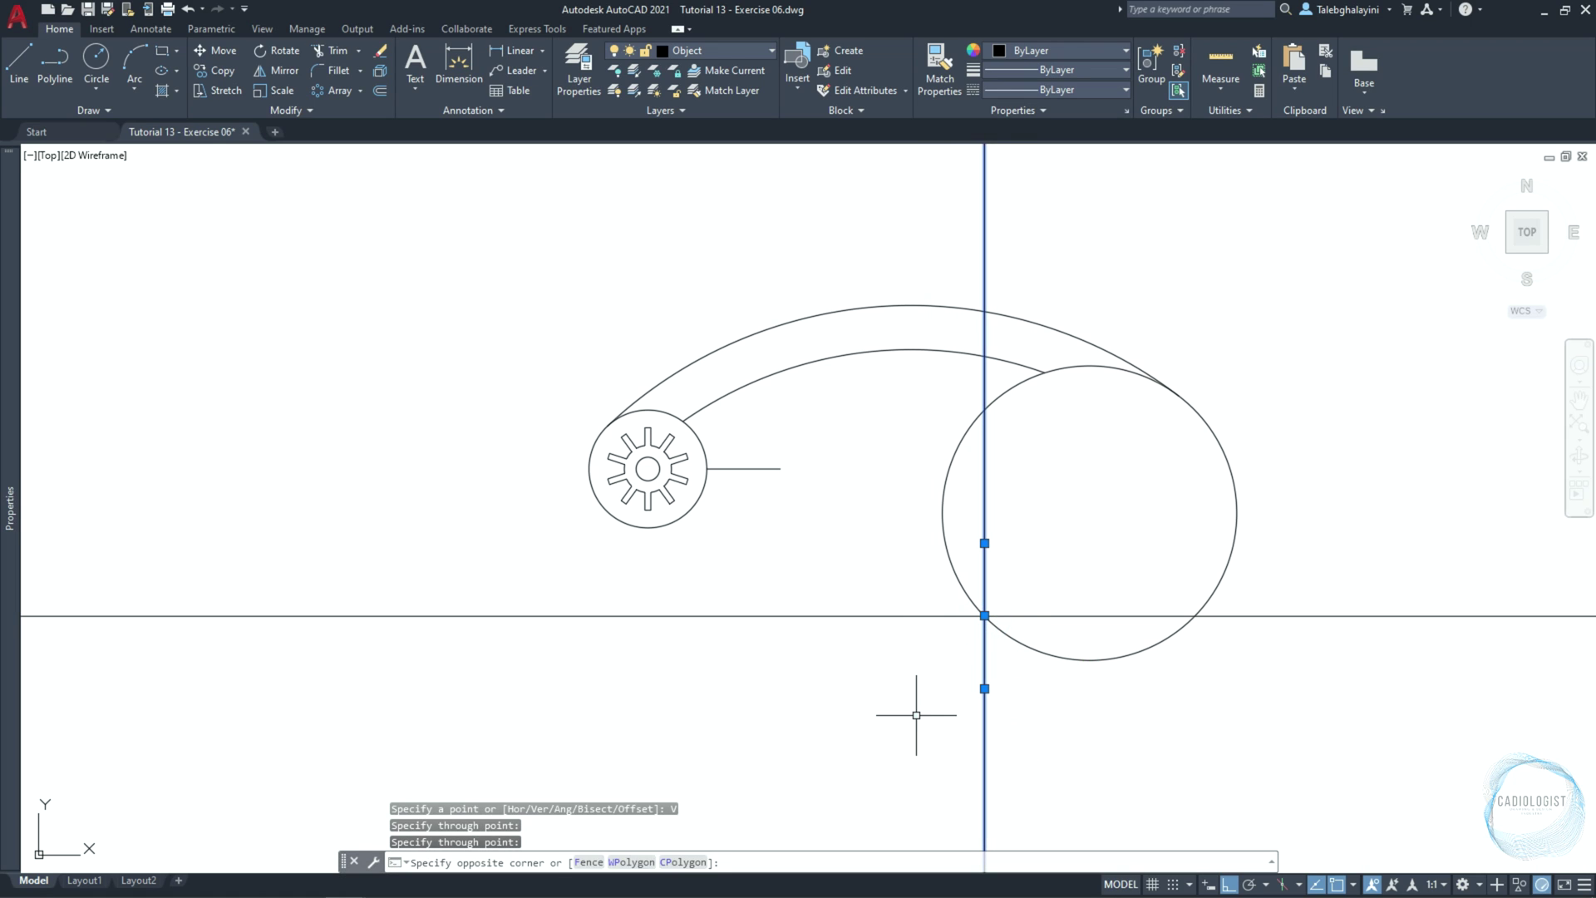
type("m")
key("Return")
left_click(901, 718)
type("1")
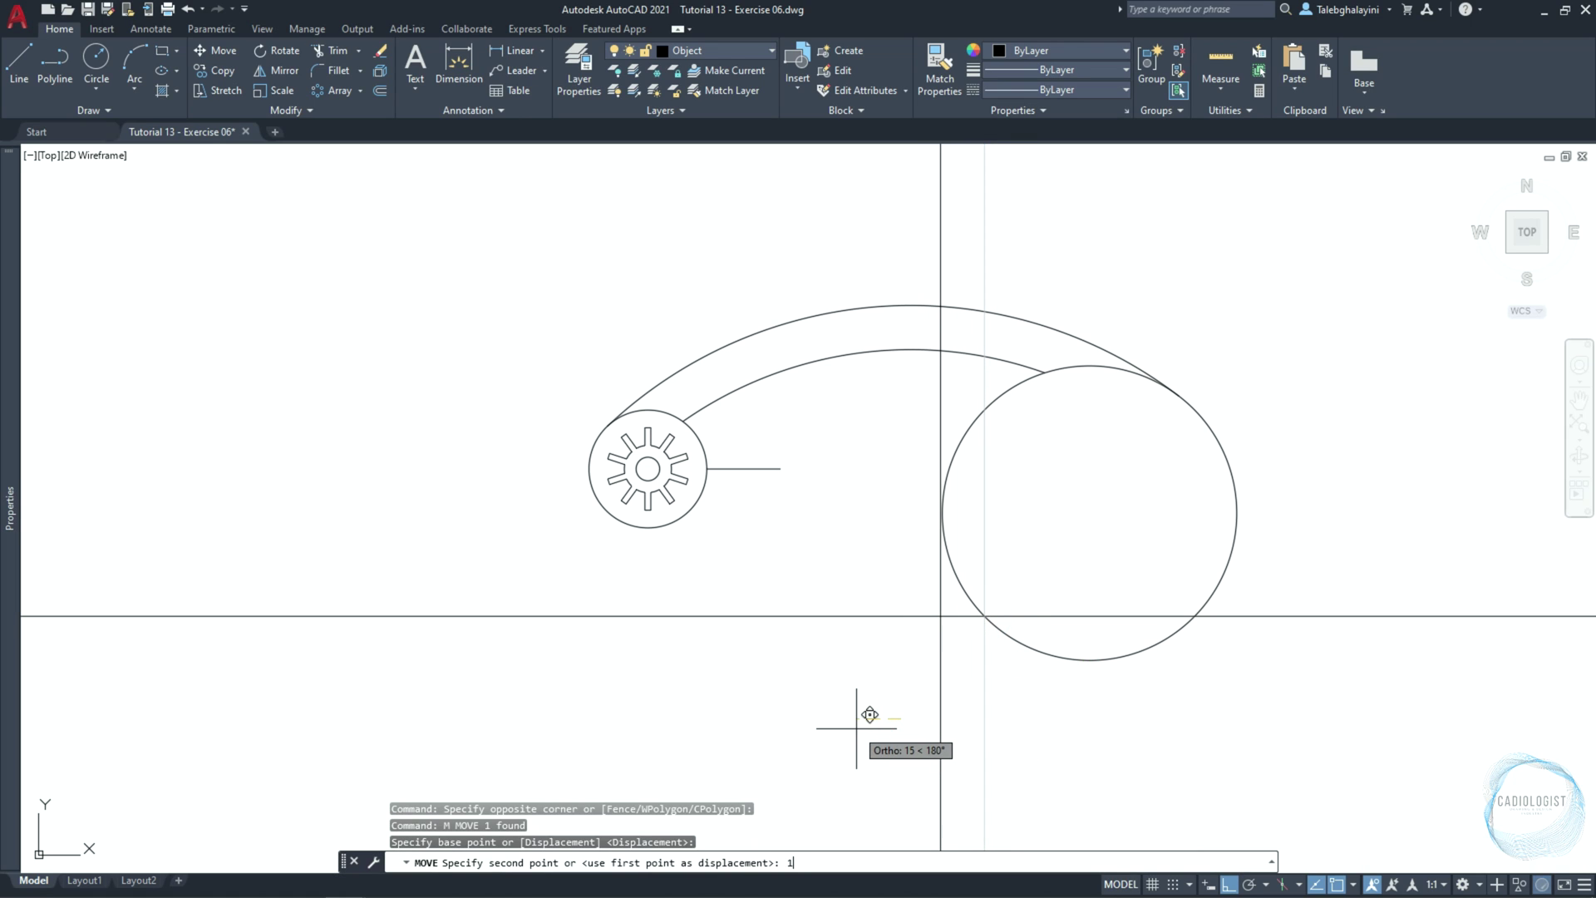
type("5")
key("Return")
Trim the horizontal line inside the circle and left of the vertical line
left_click(962, 641)
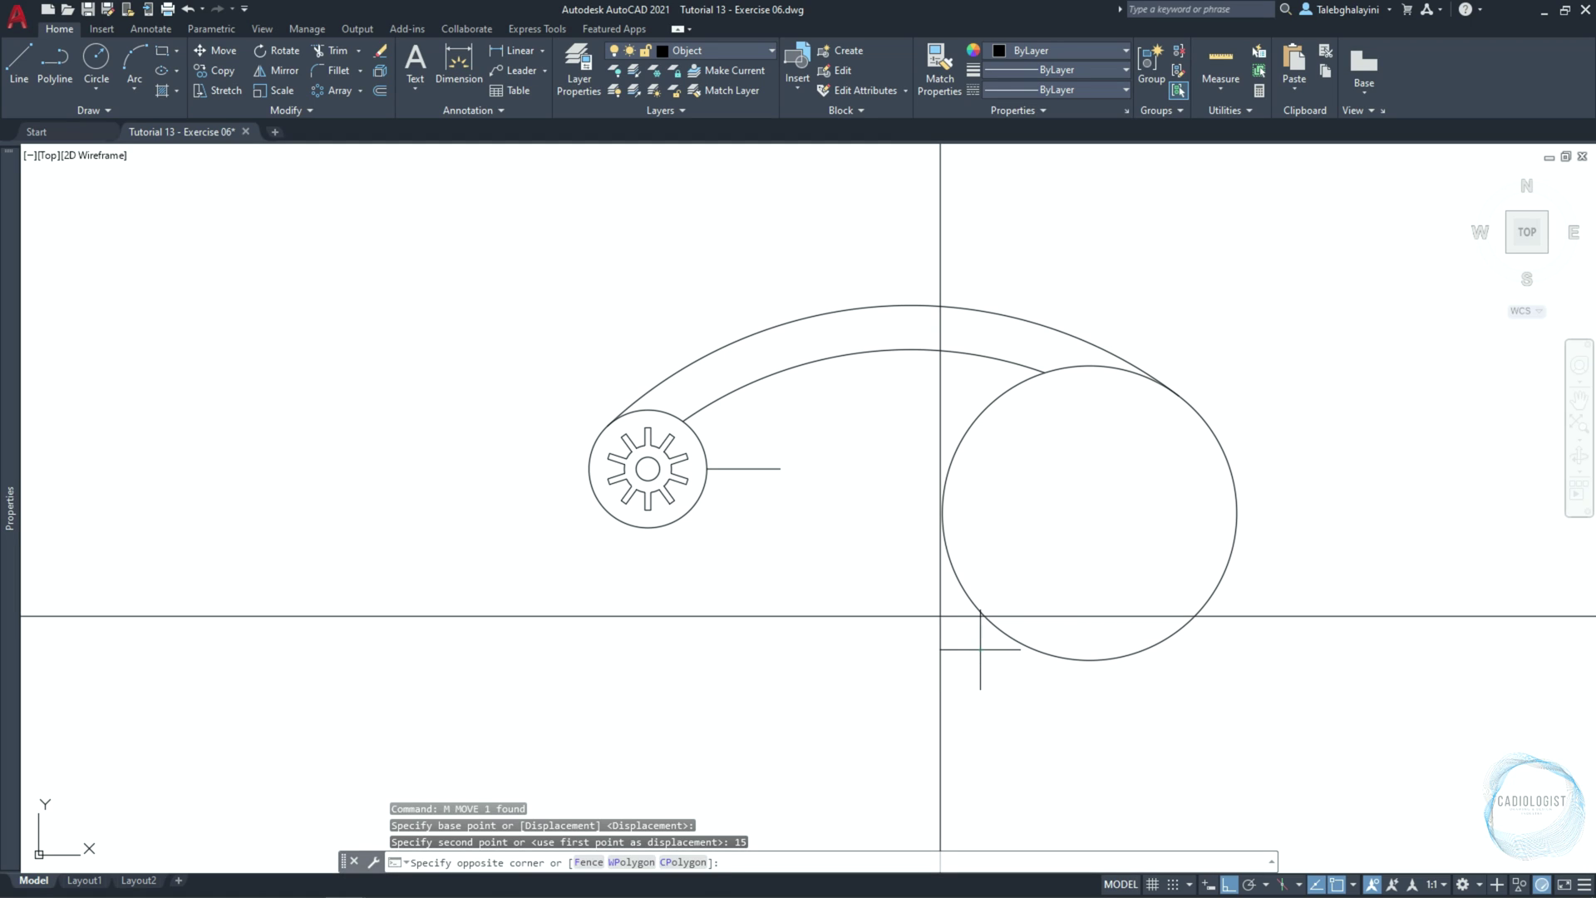
left_click(920, 676)
left_click(1033, 648)
type("tr")
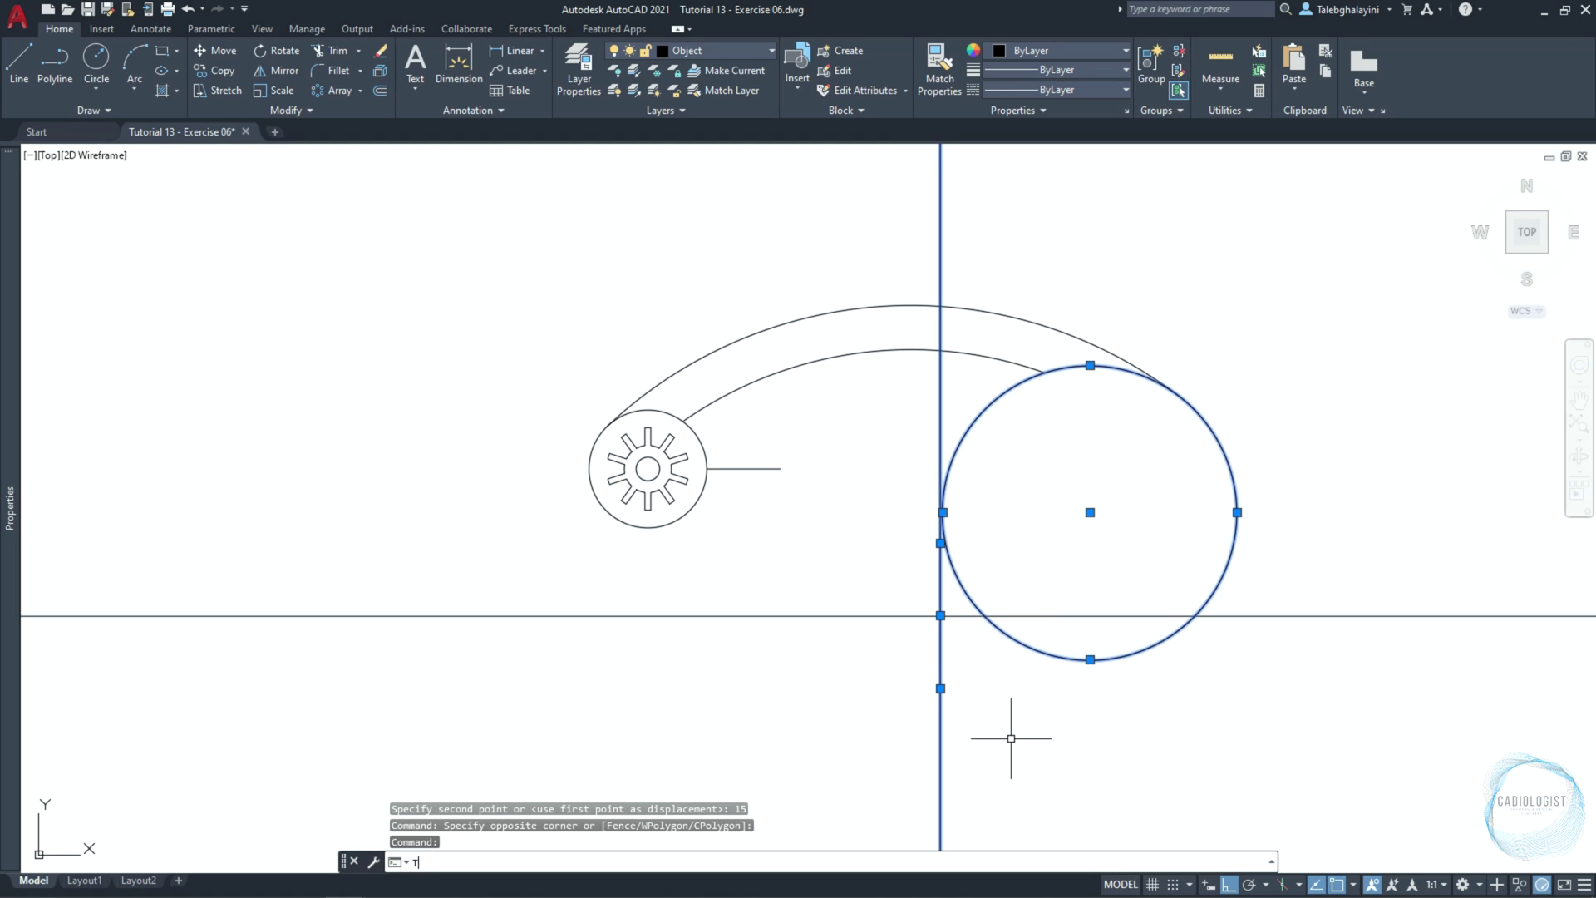
key("Return")
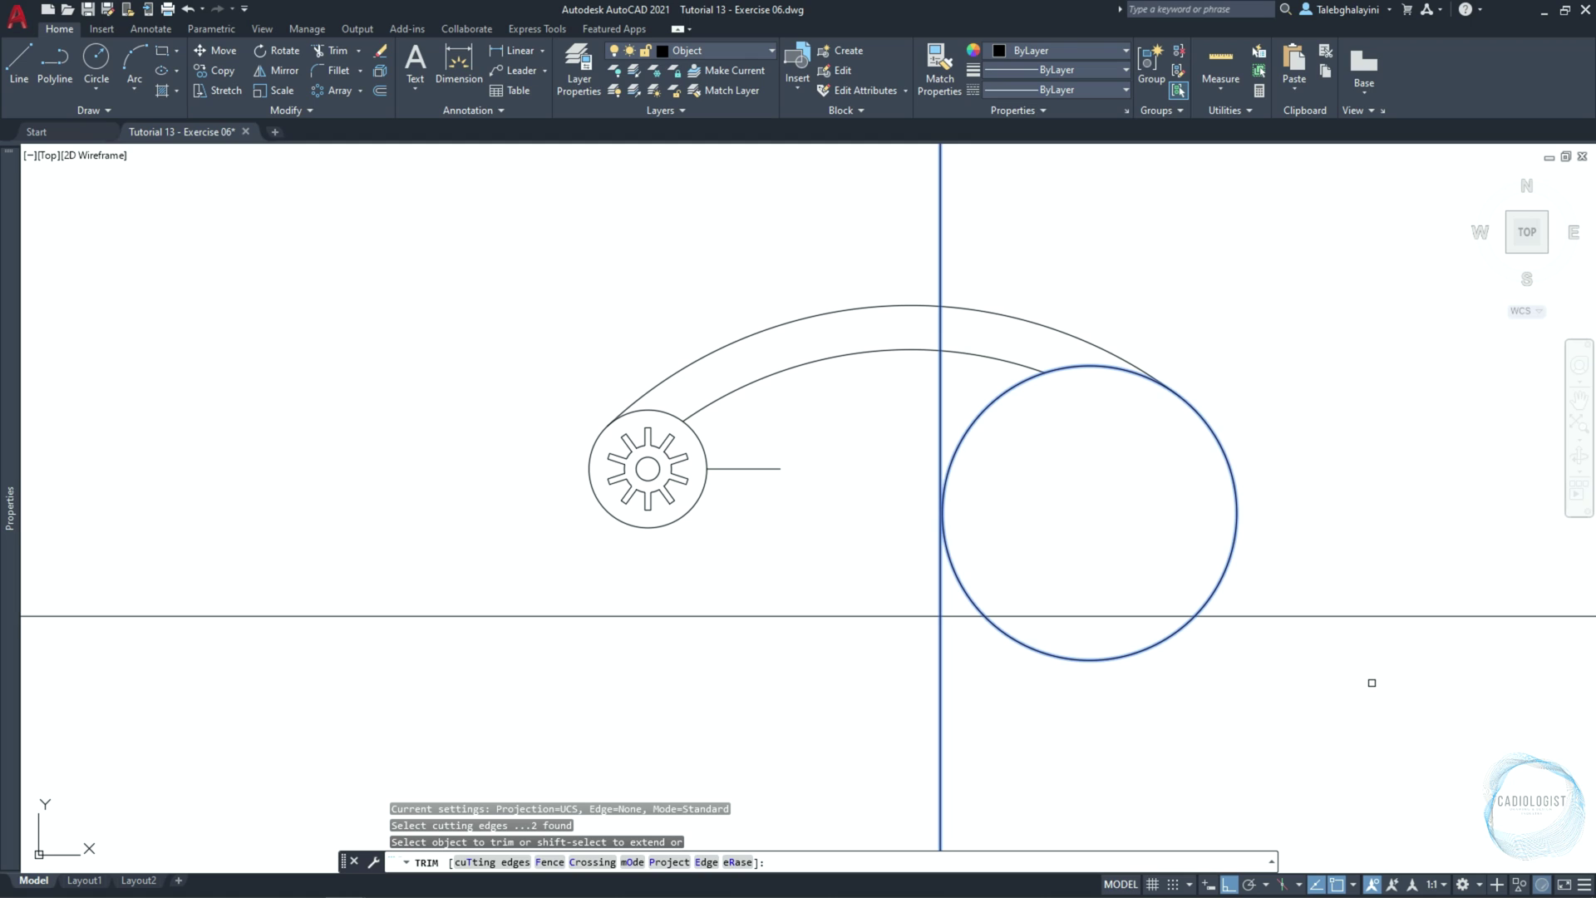
left_click(1372, 683)
left_click(1338, 577)
left_click(1123, 621)
left_click(1109, 584)
left_click(873, 595)
left_click(811, 640)
key("Return")
Delete the vertical construction line
left_click(962, 699)
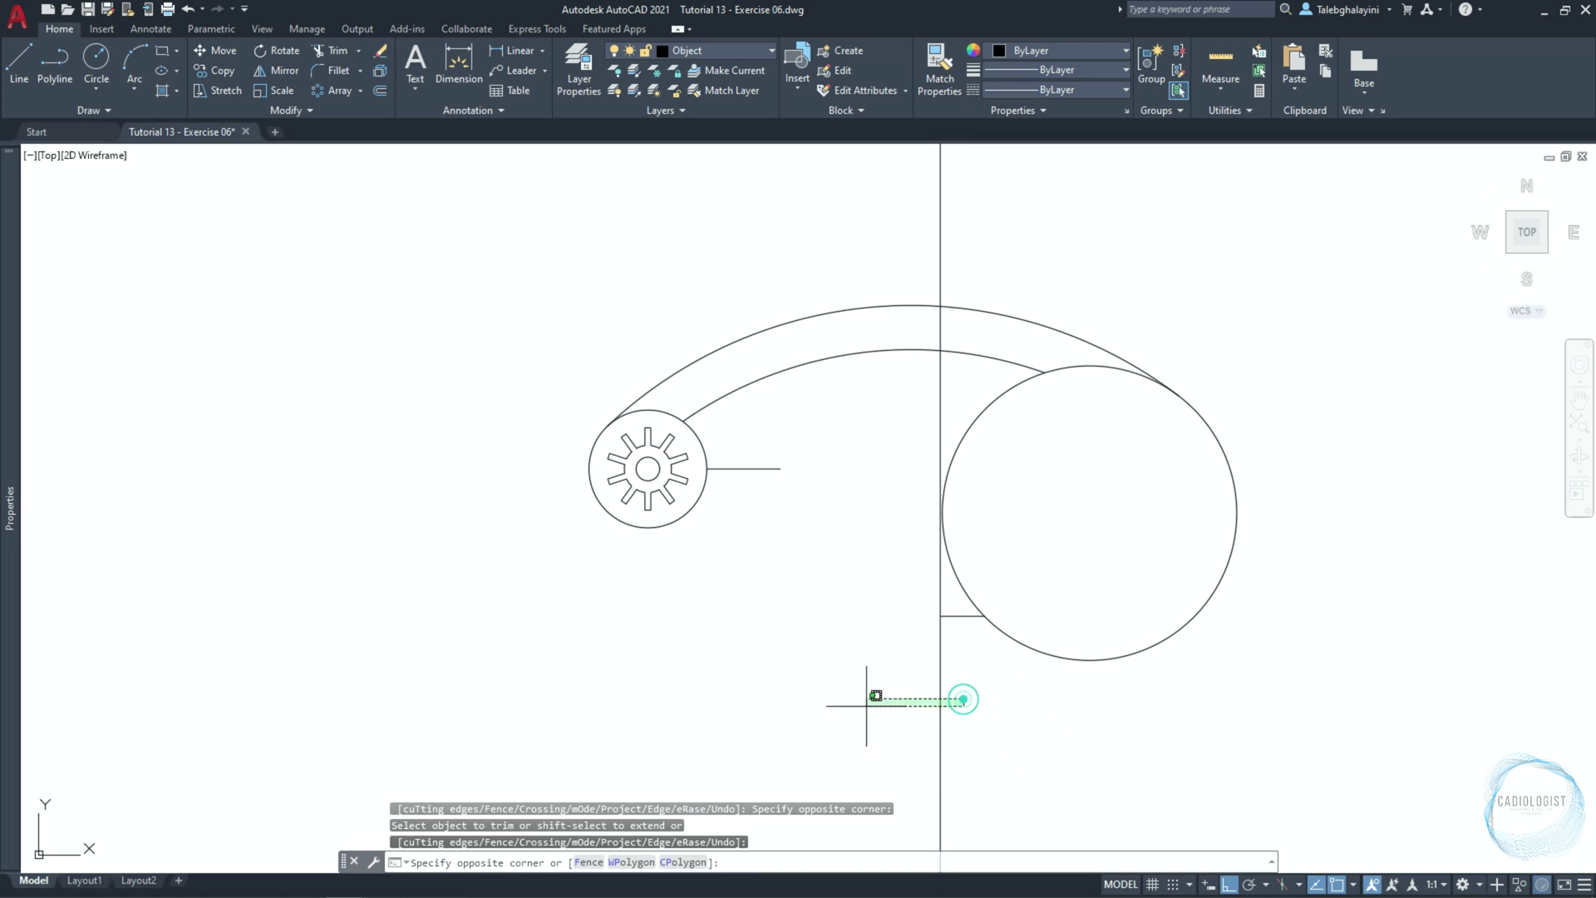
left_click(806, 701)
key("Delete")
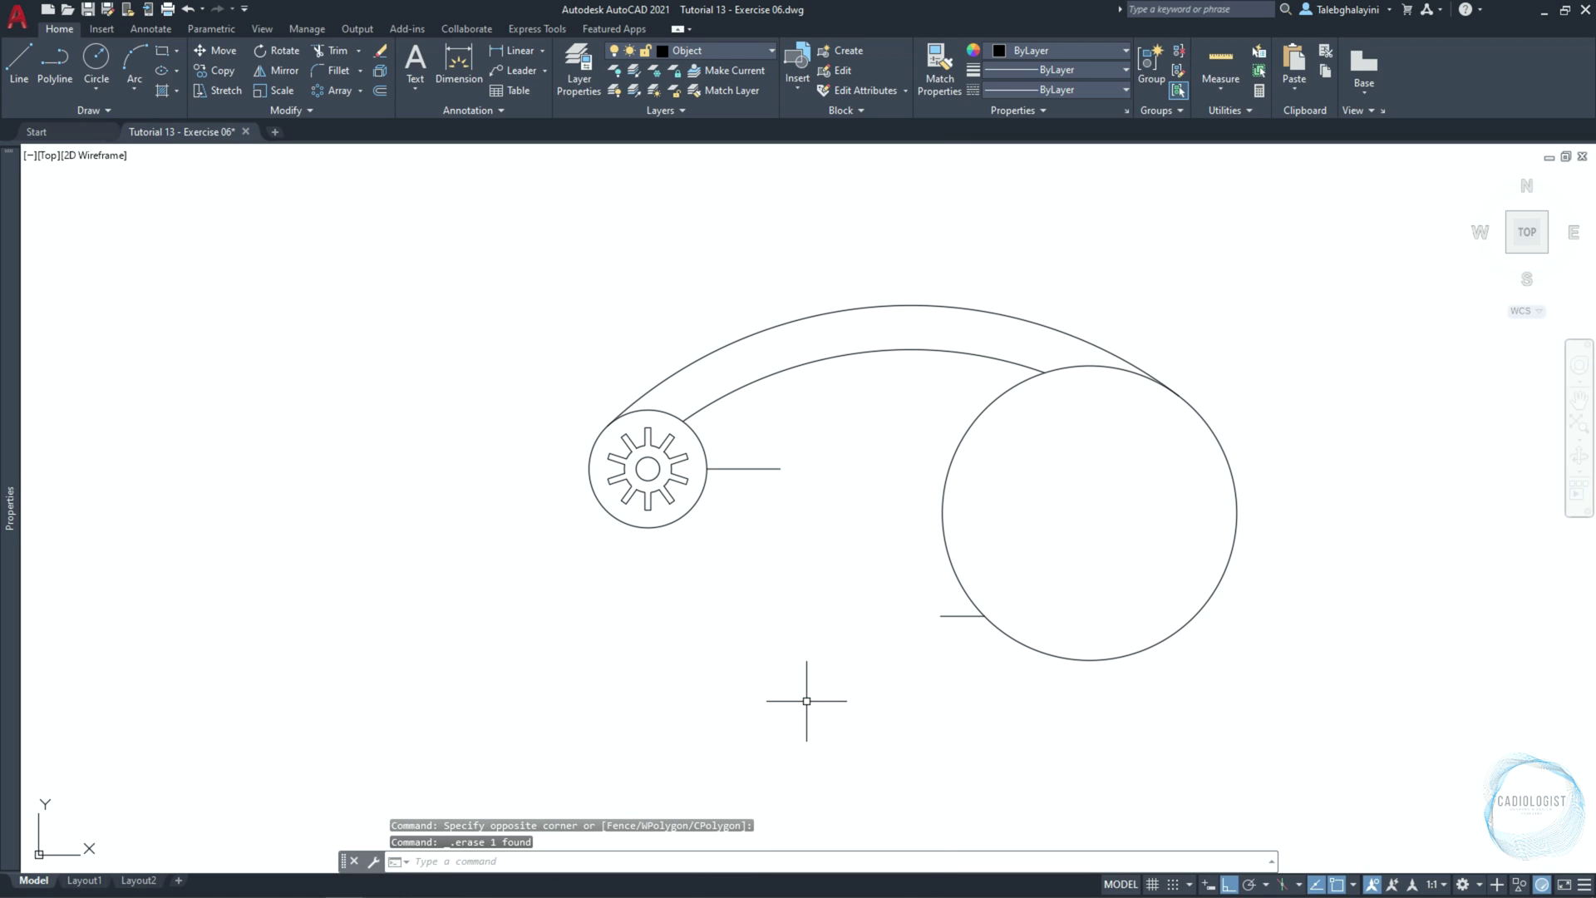
Draw a slanted polyline from the hub's short line to the stub's left end
type("pl")
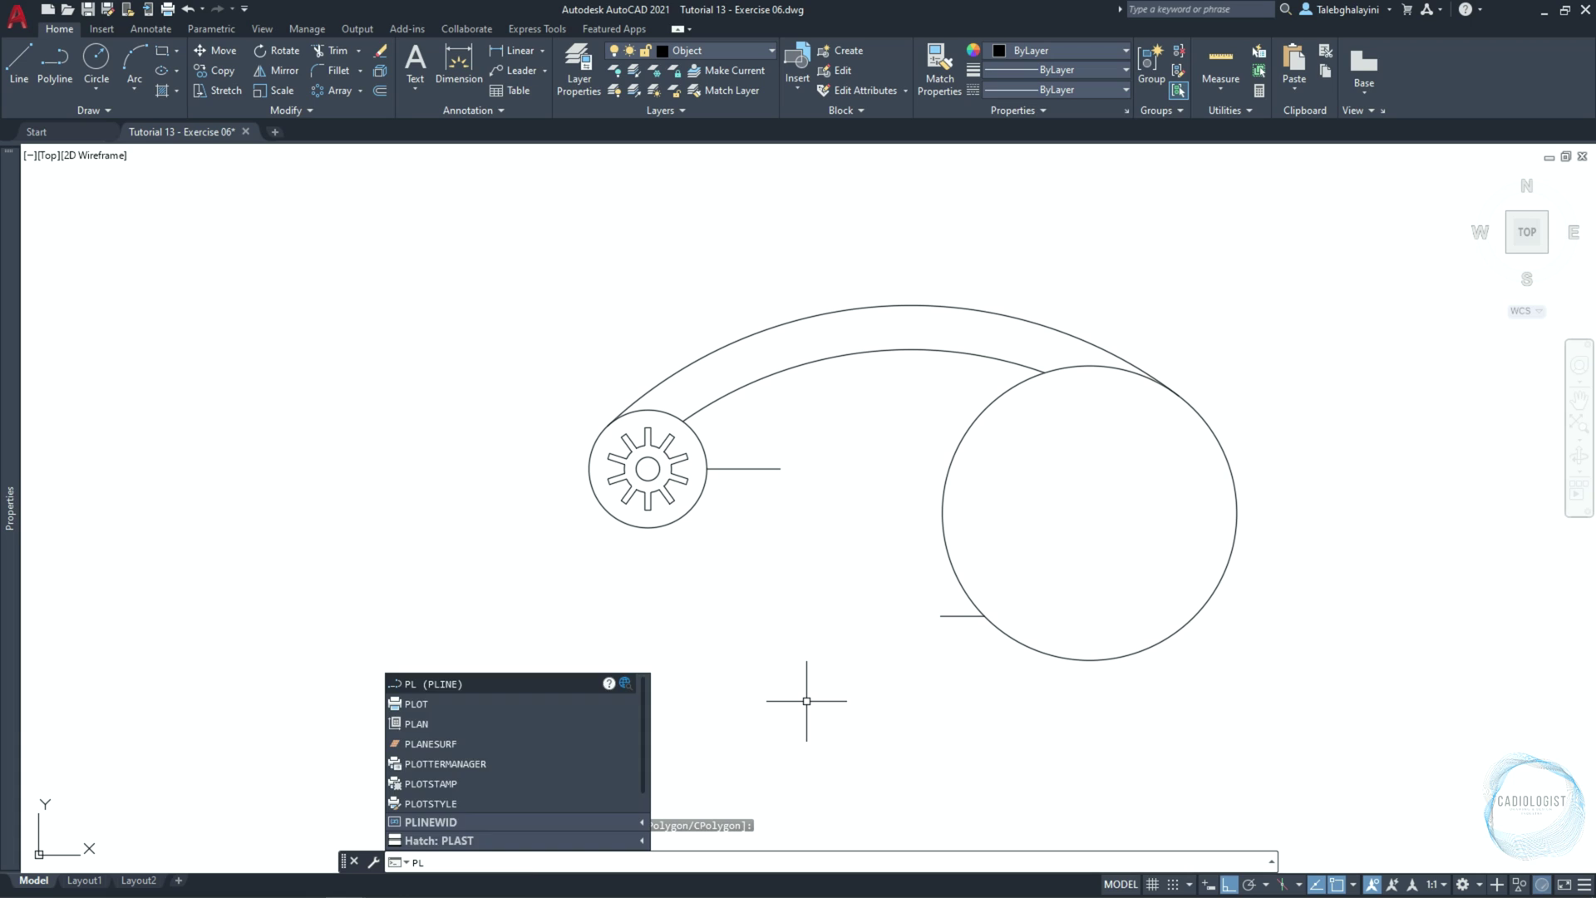
key("Return")
left_click(780, 469)
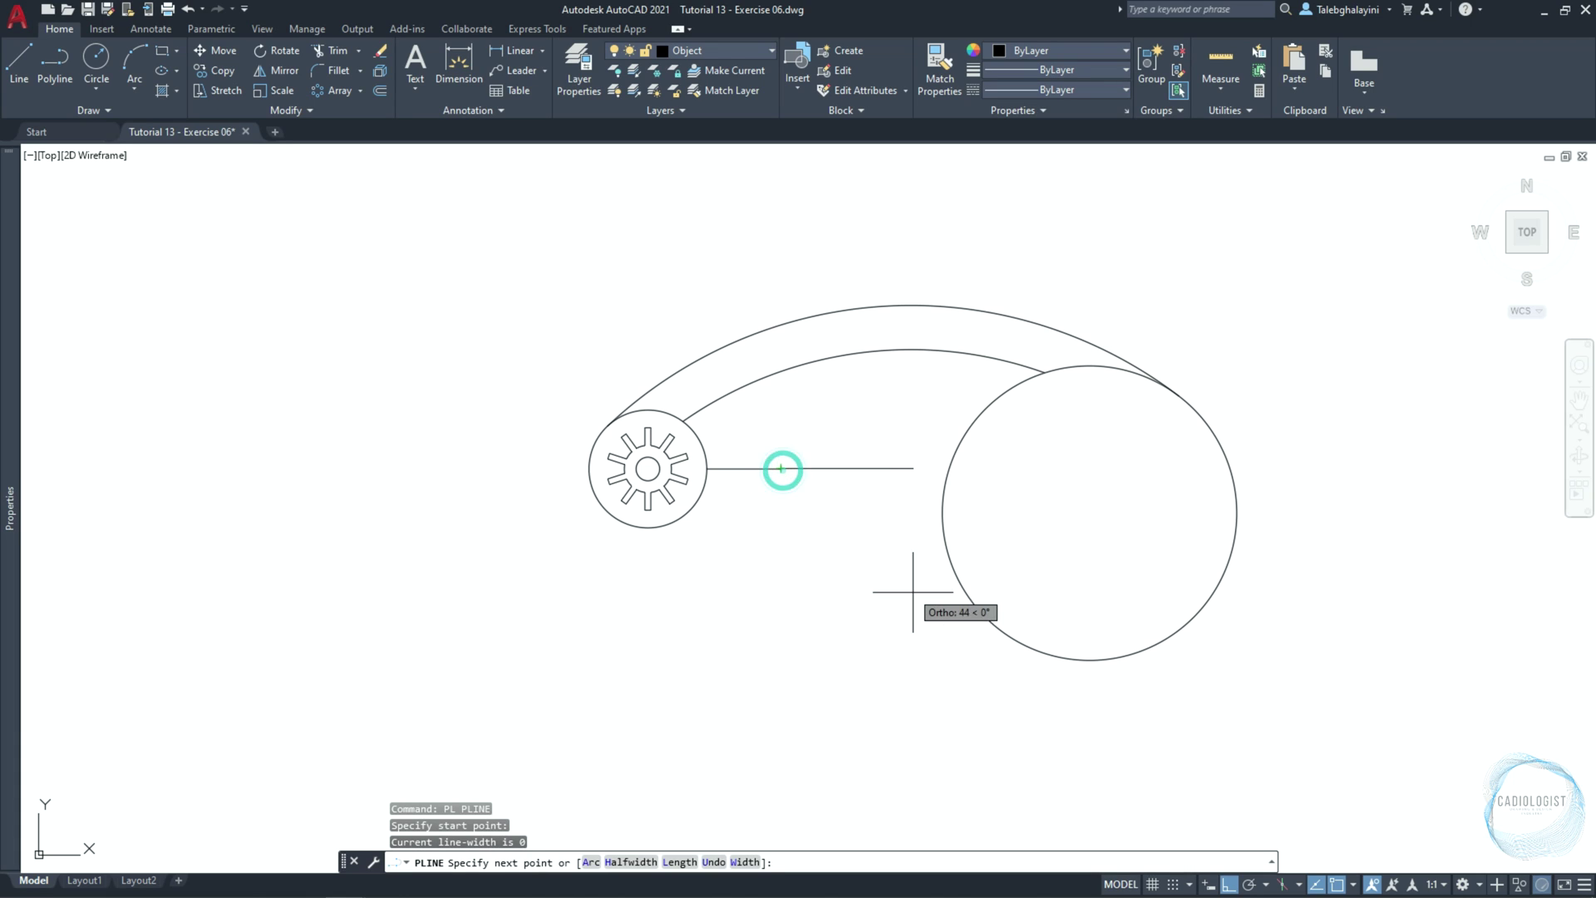
left_click(940, 615)
key("Return")
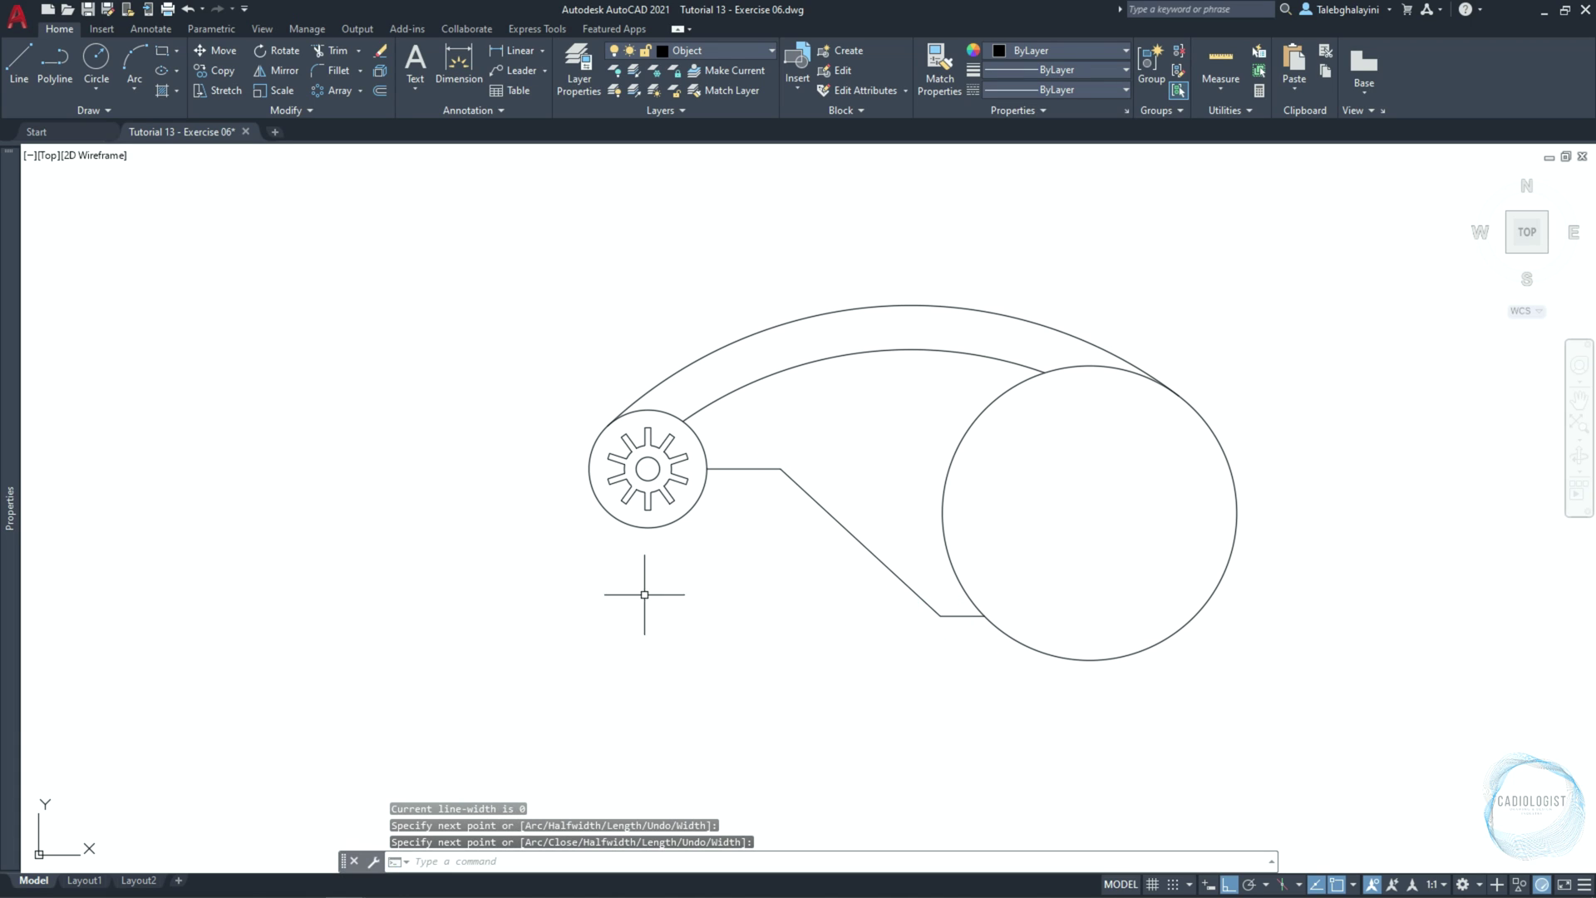
Change the inner arc and connecting lines to grey colour 9
left_click(655, 625)
left_click(1067, 284)
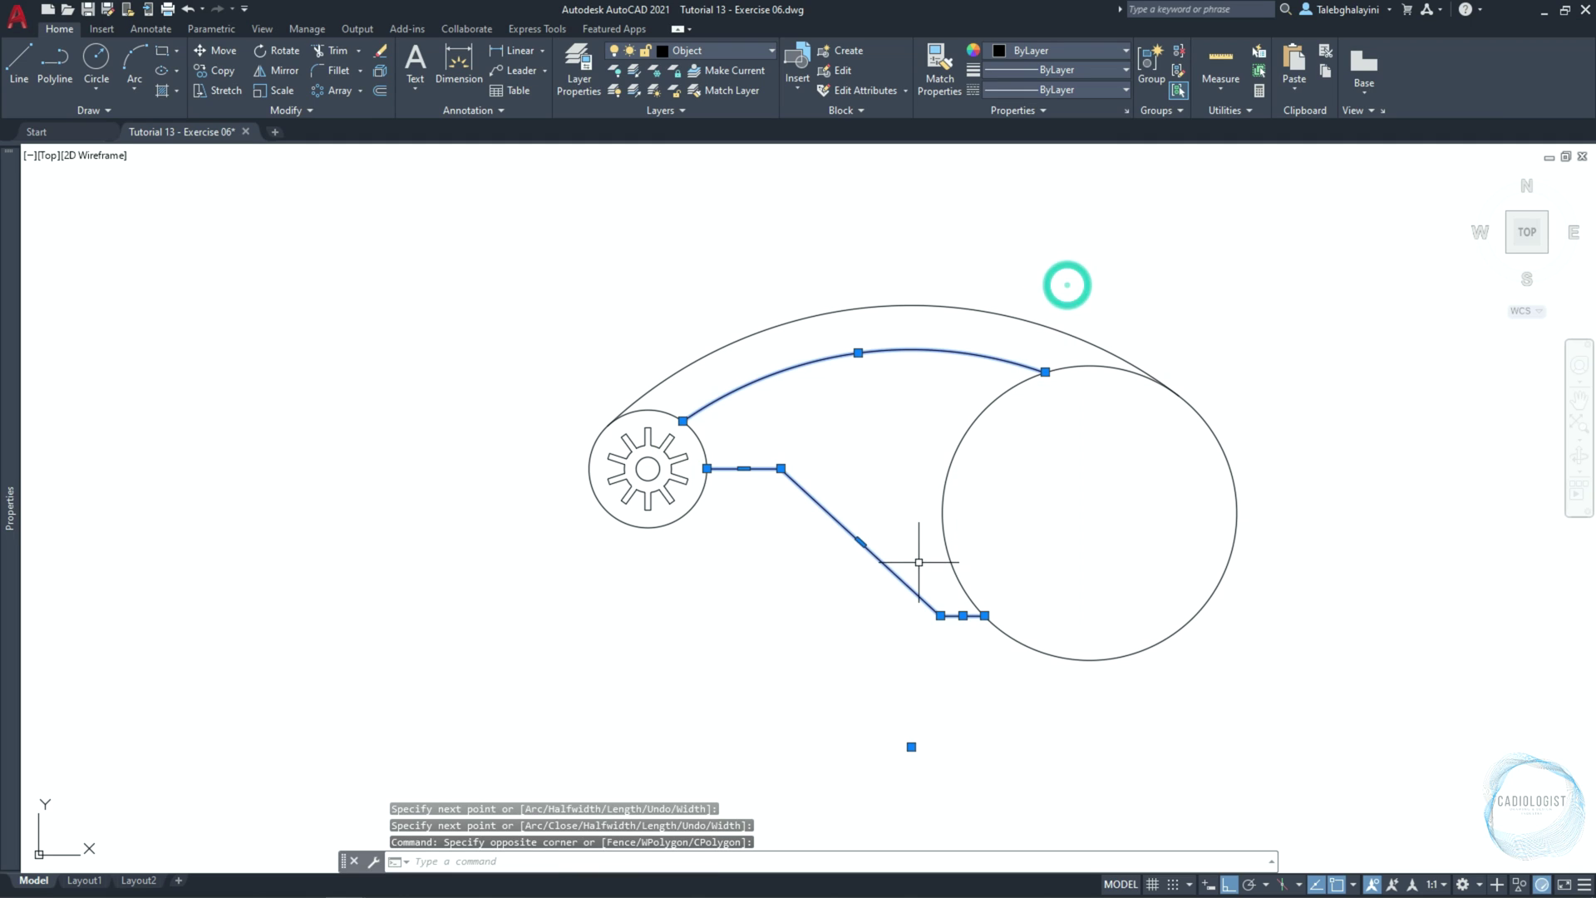
mouse_move(16, 258)
left_click(292, 203)
left_click(292, 203)
left_click(284, 357)
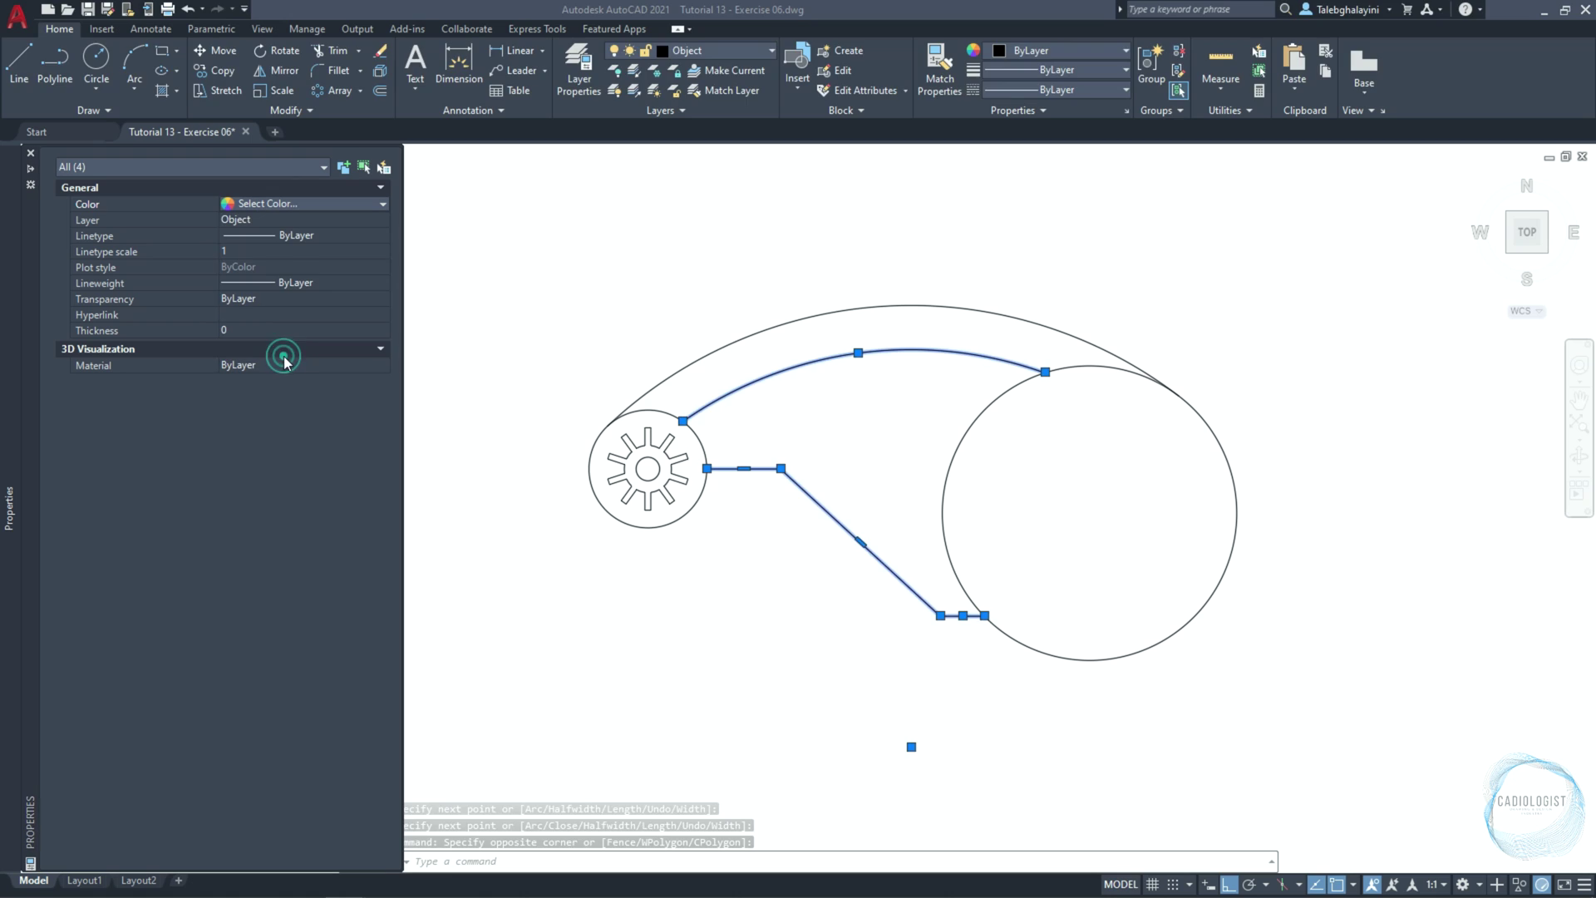
left_click(787, 493)
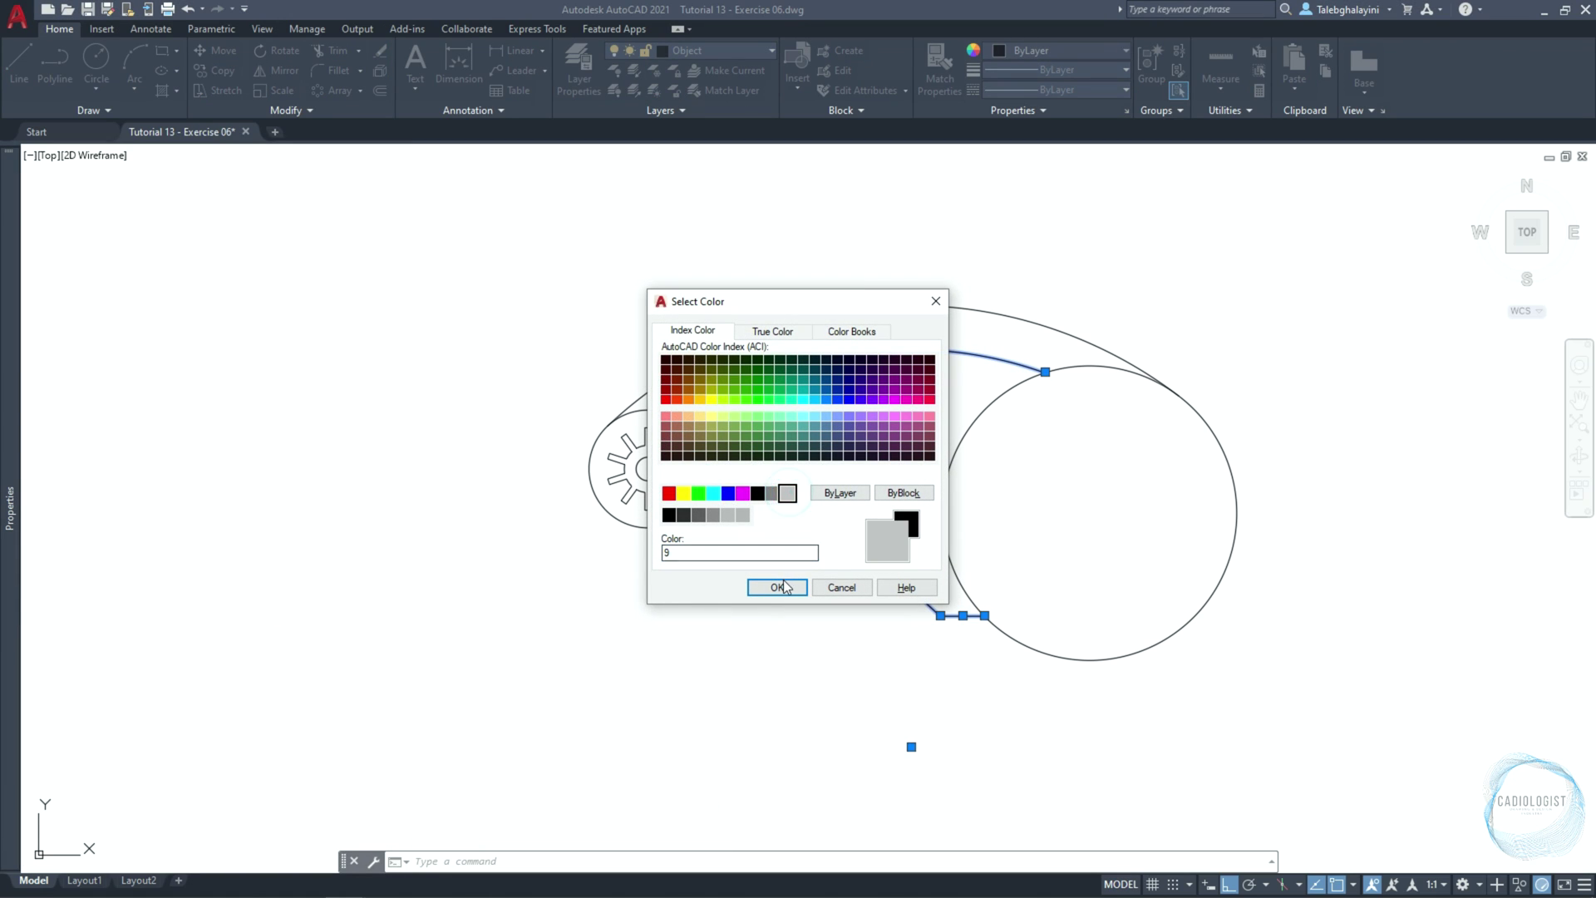
left_click(778, 588)
key("Escape")
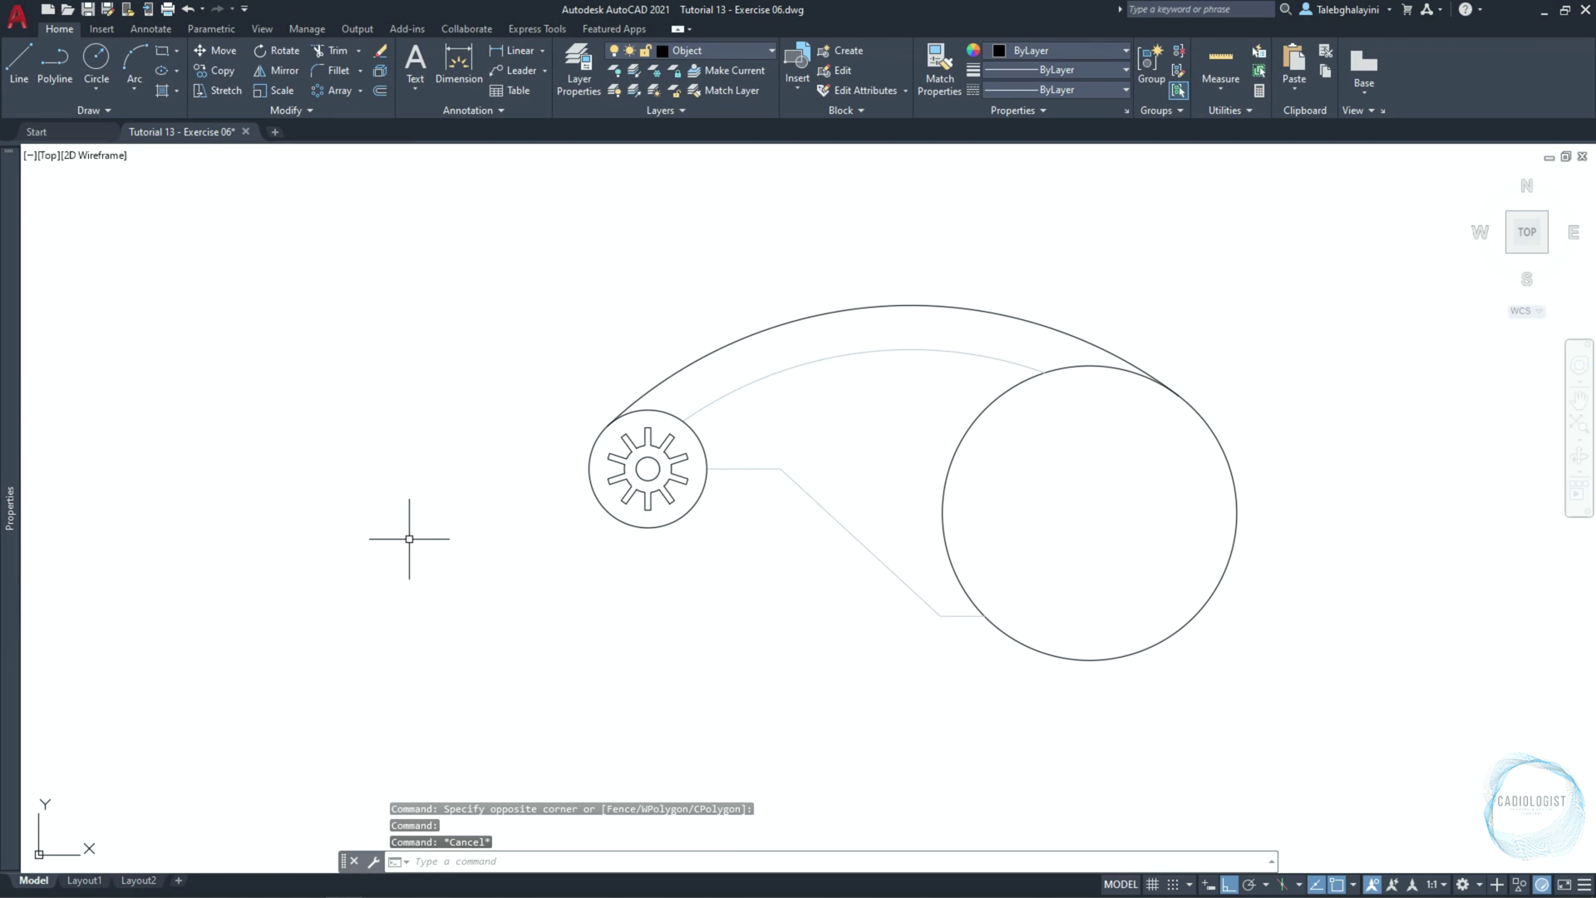
left_click(178, 91)
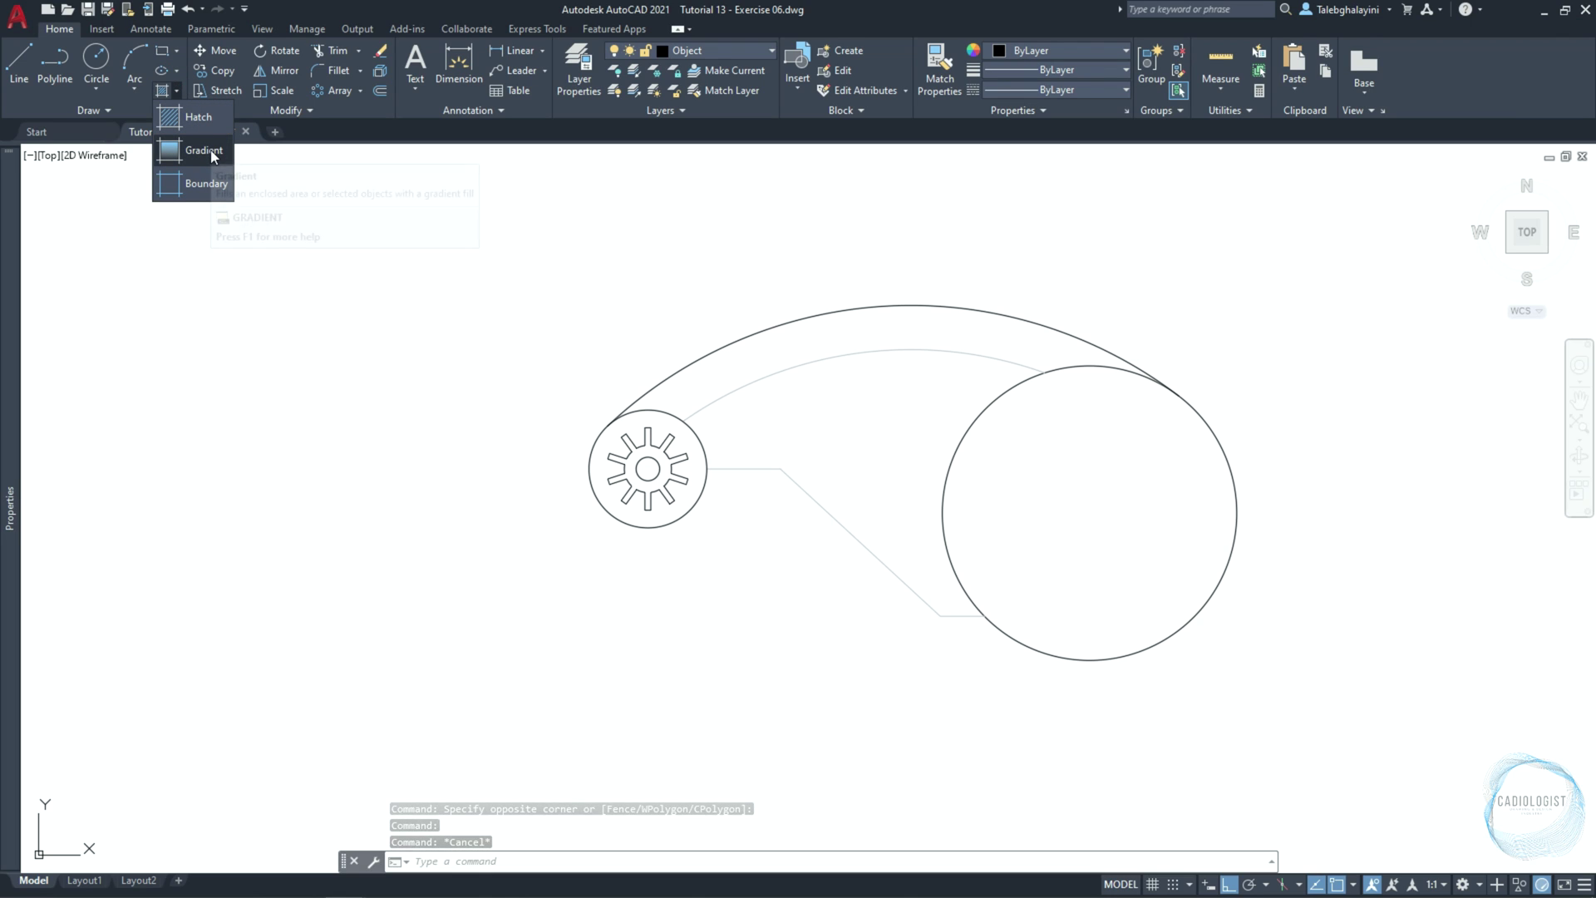
Create a boundary polyline around the arm region between the lines and circles
left_click(208, 187)
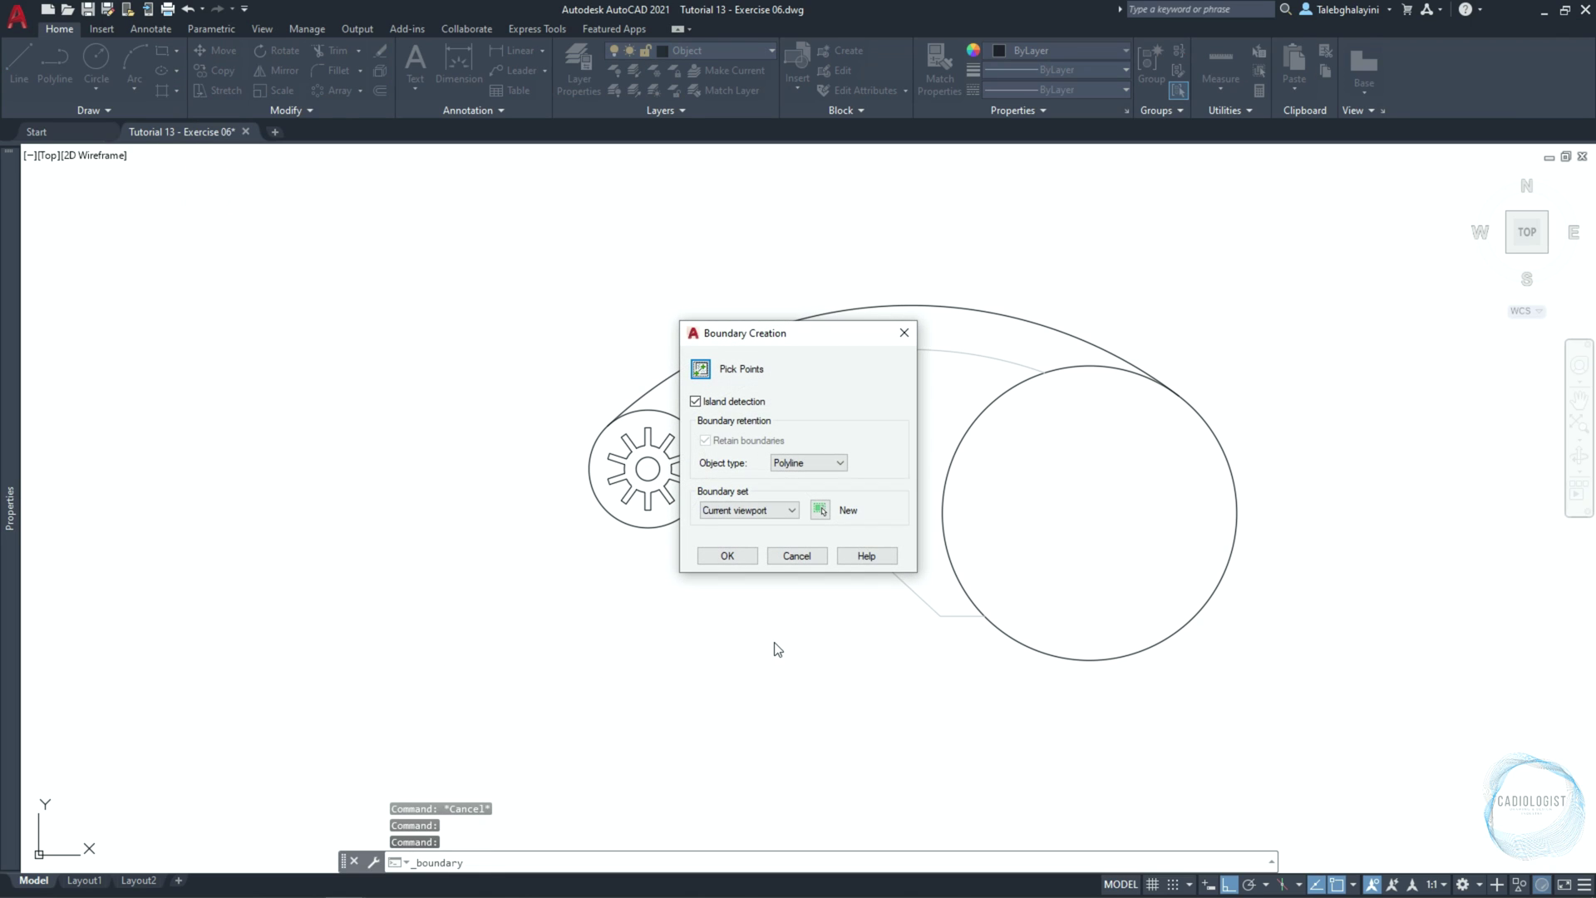
left_click(700, 370)
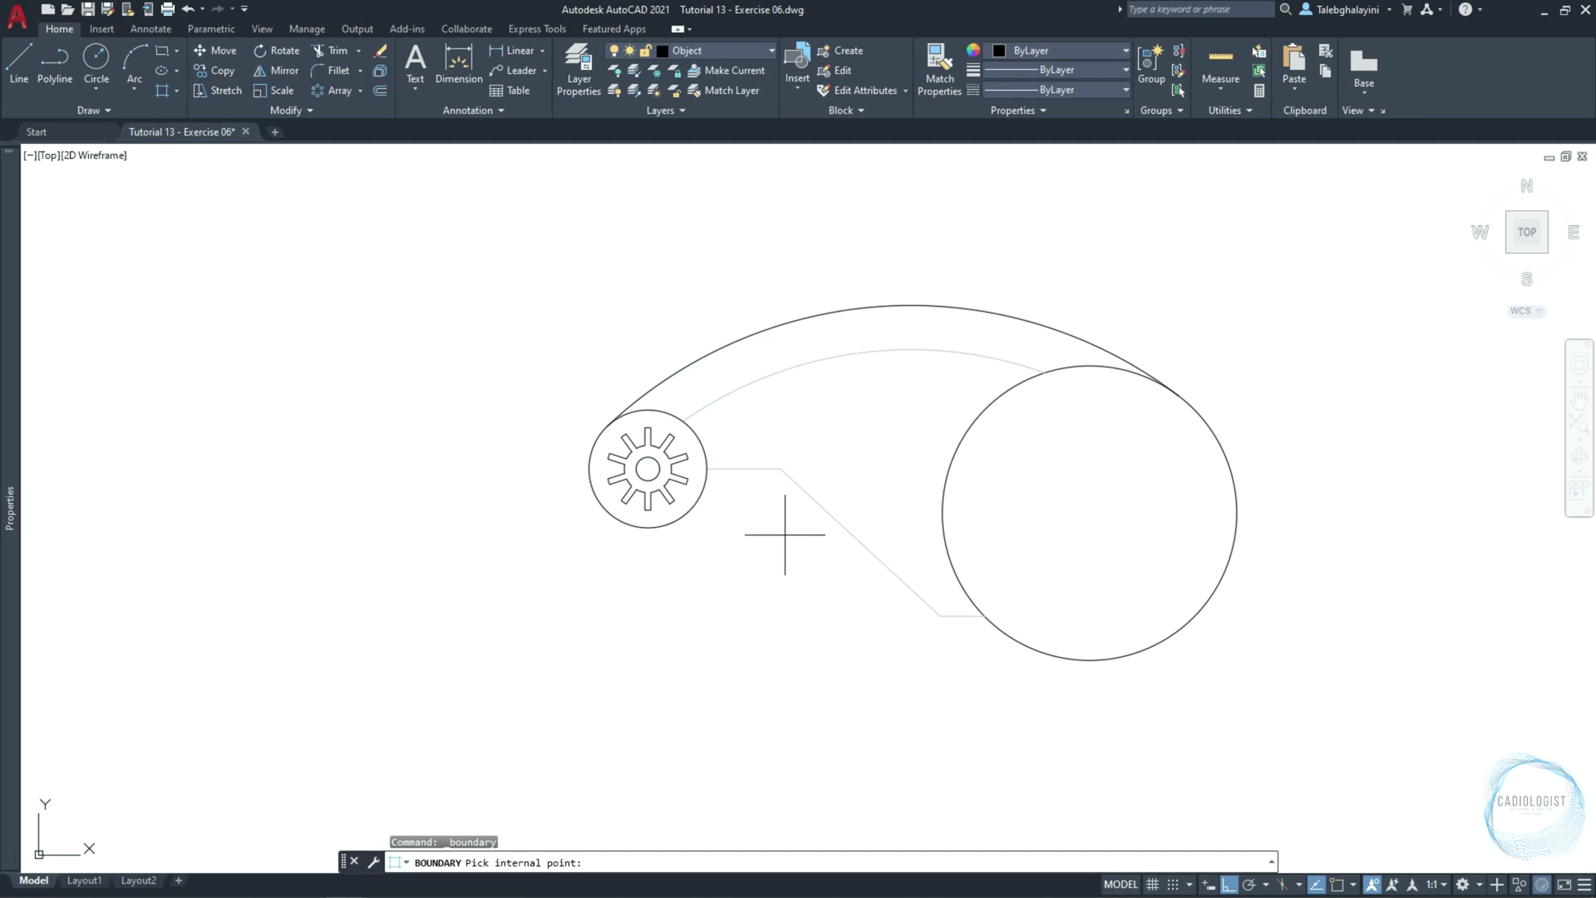
left_click(854, 436)
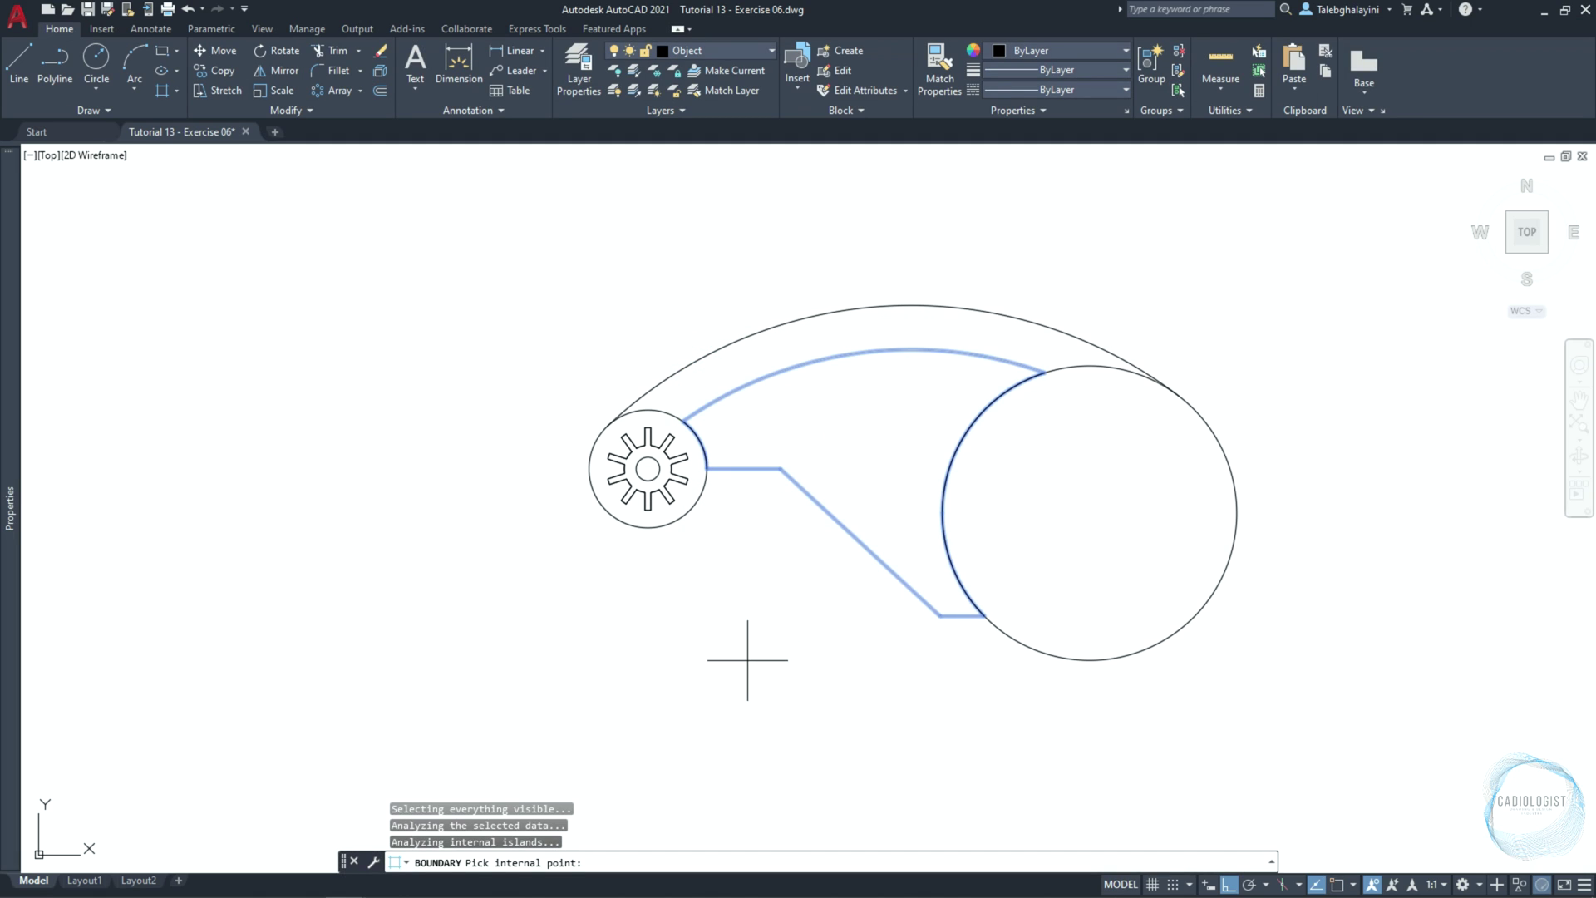
key("Return")
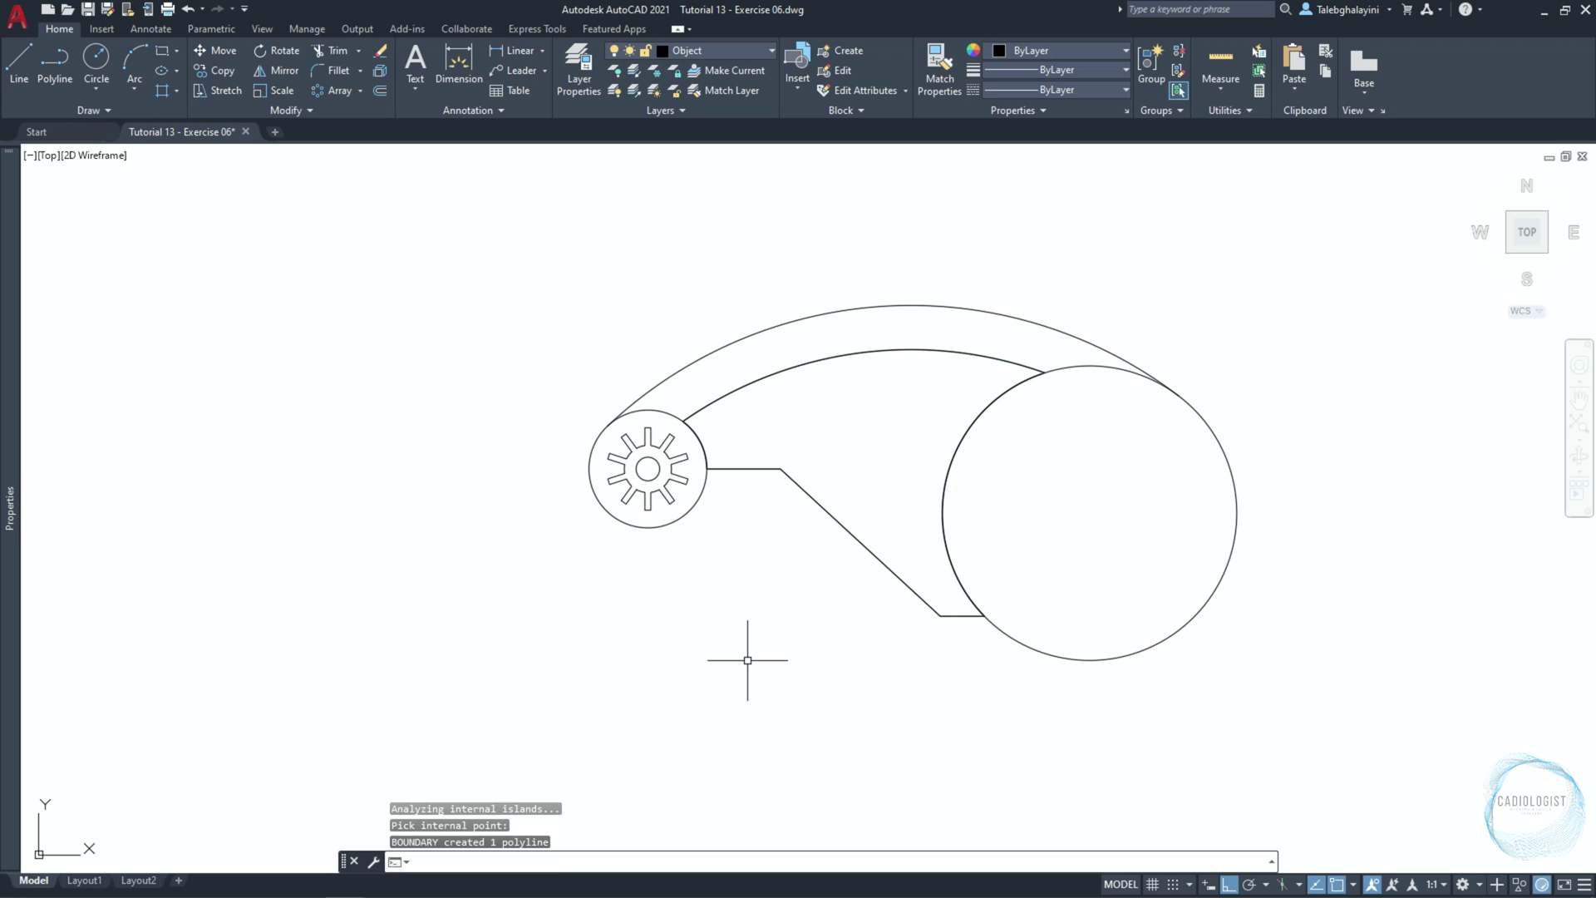
Quick-select the four Color 9 objects and delete them
type("QSE")
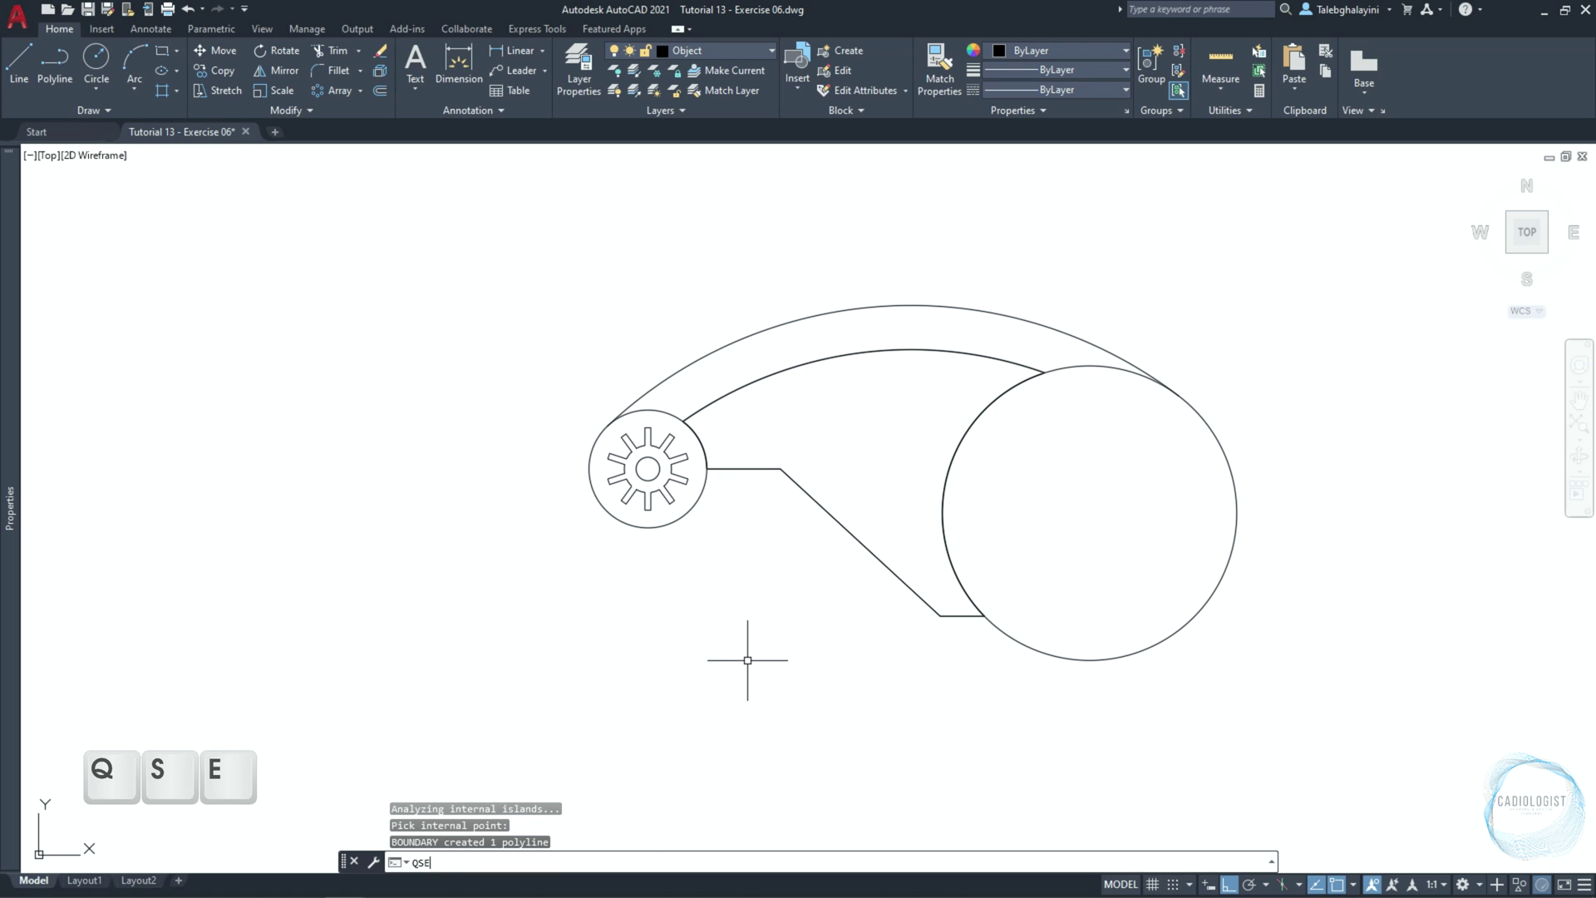
key("Return")
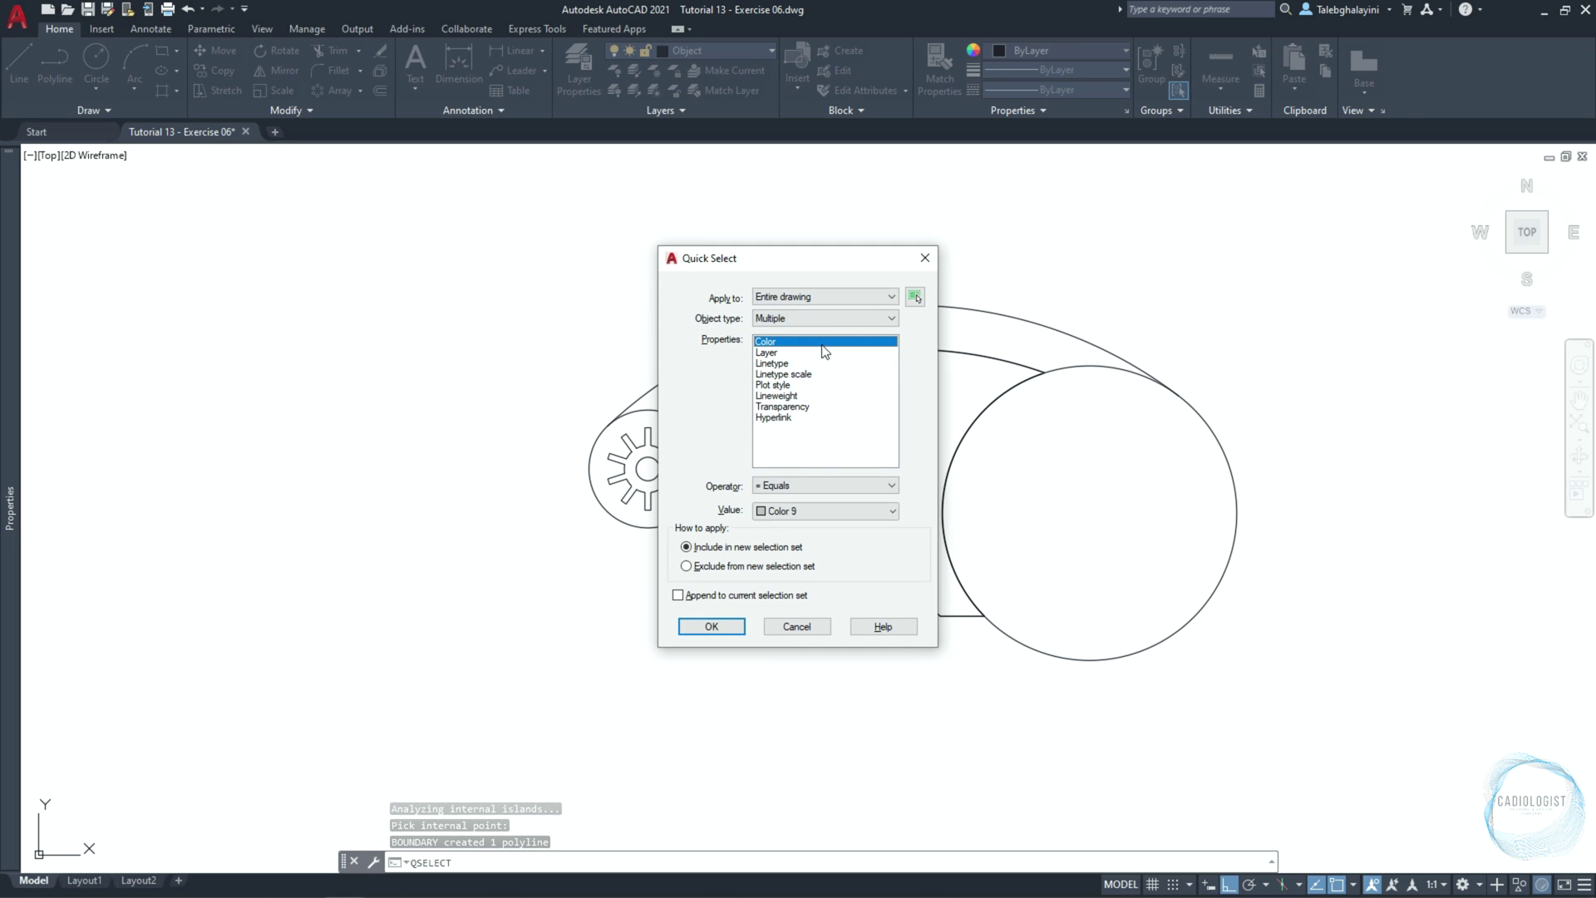
left_click(811, 505)
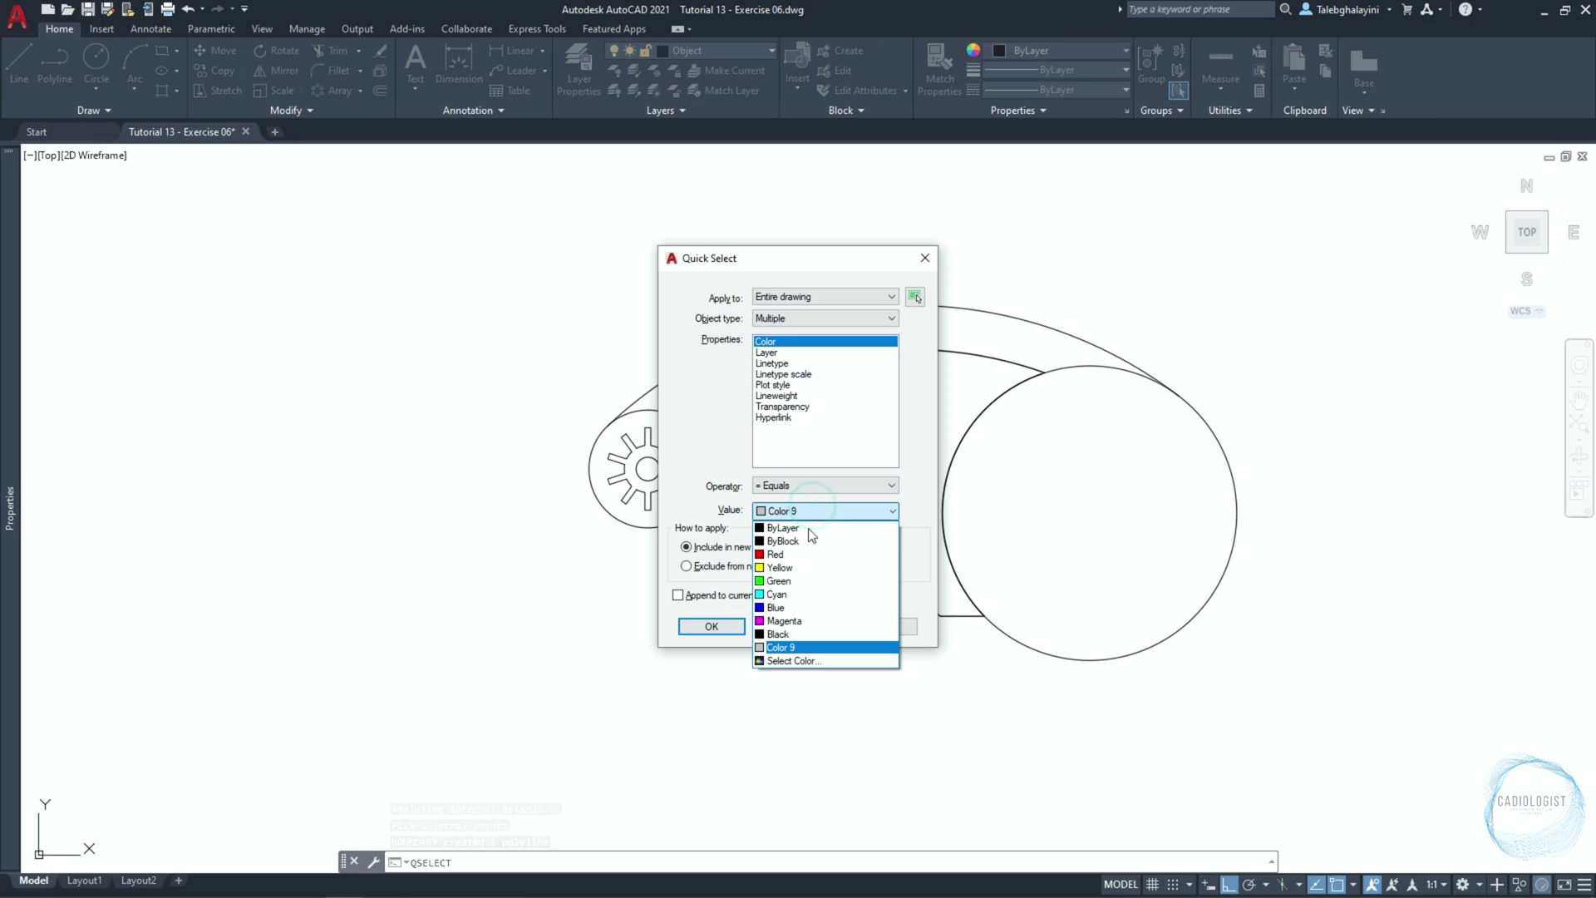
left_click(788, 645)
left_click(731, 628)
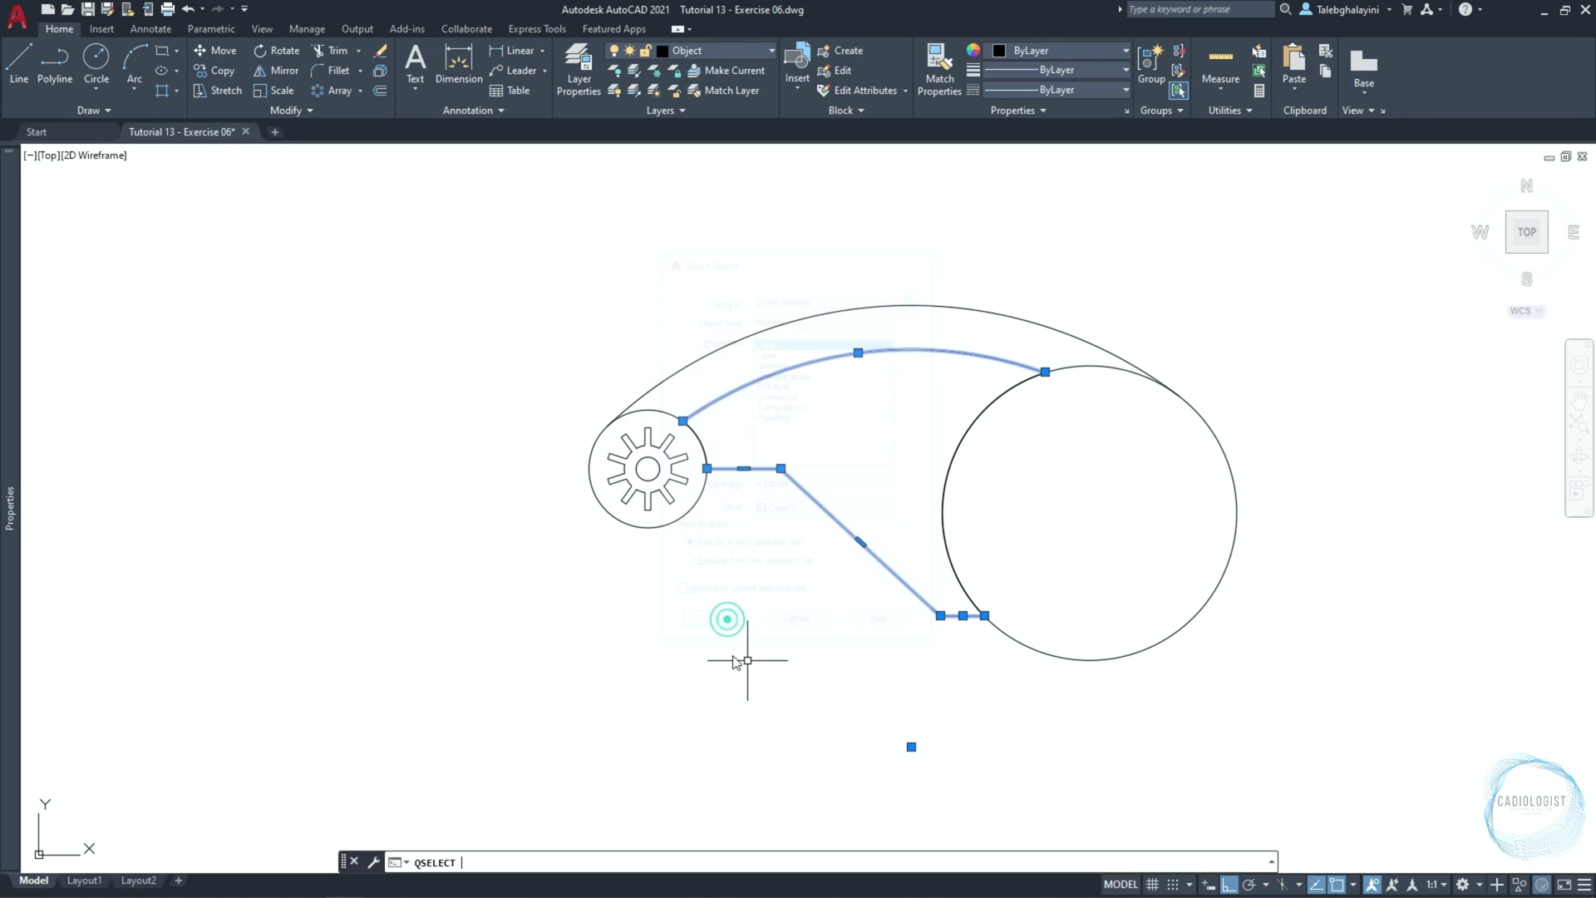
key("Delete")
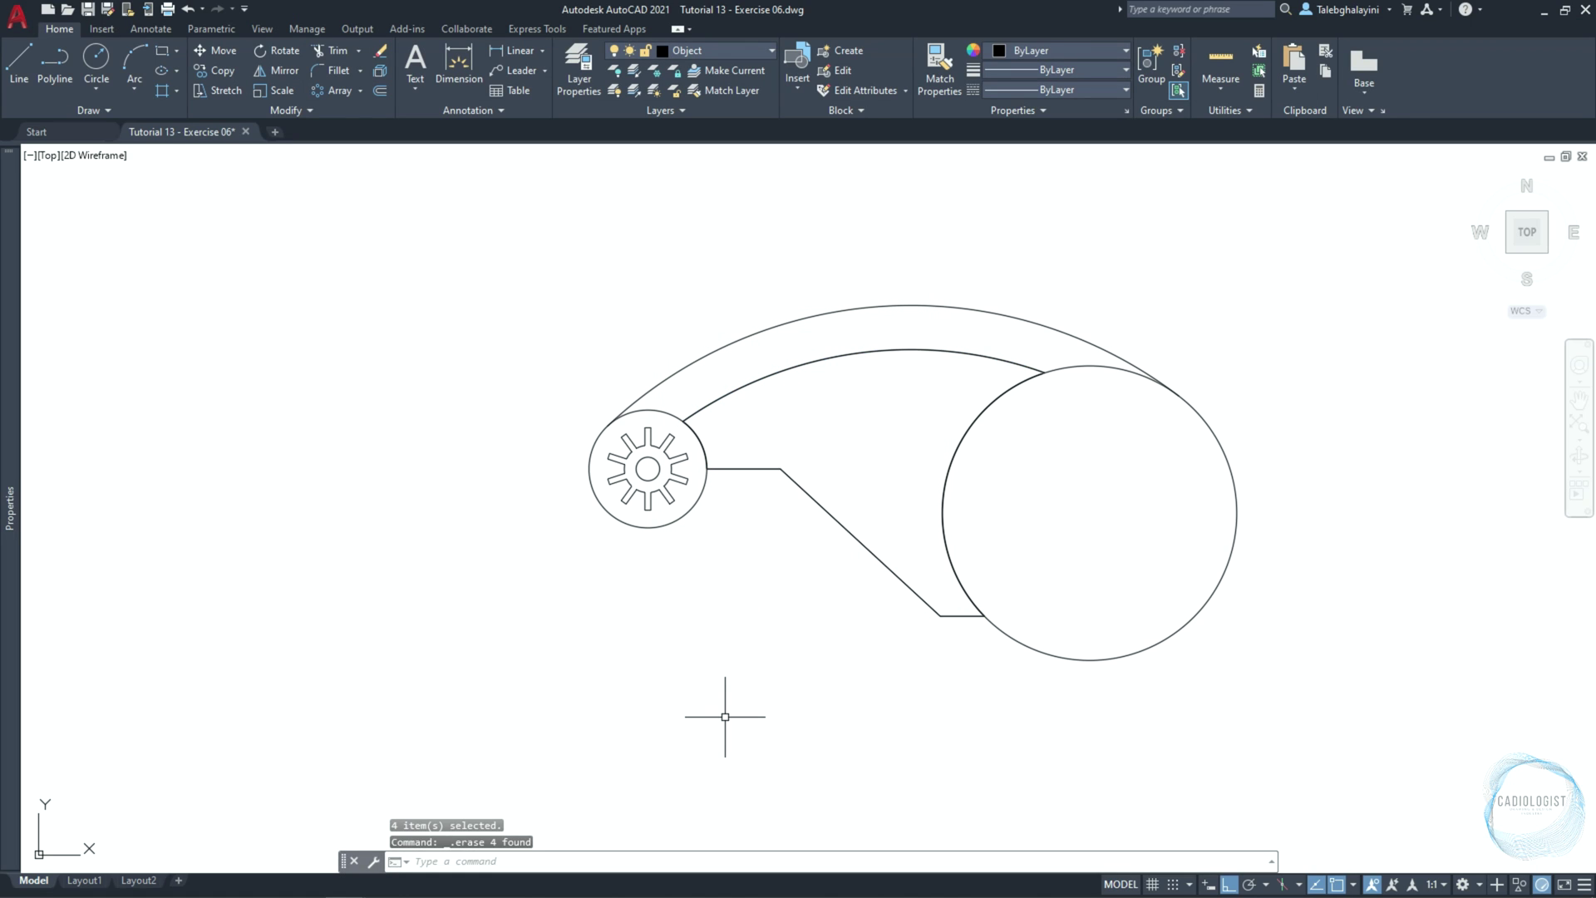
Offset the cranked arm polyline 15 units to make a parallel copy below it
middle_click_drag(794, 552, 668, 565)
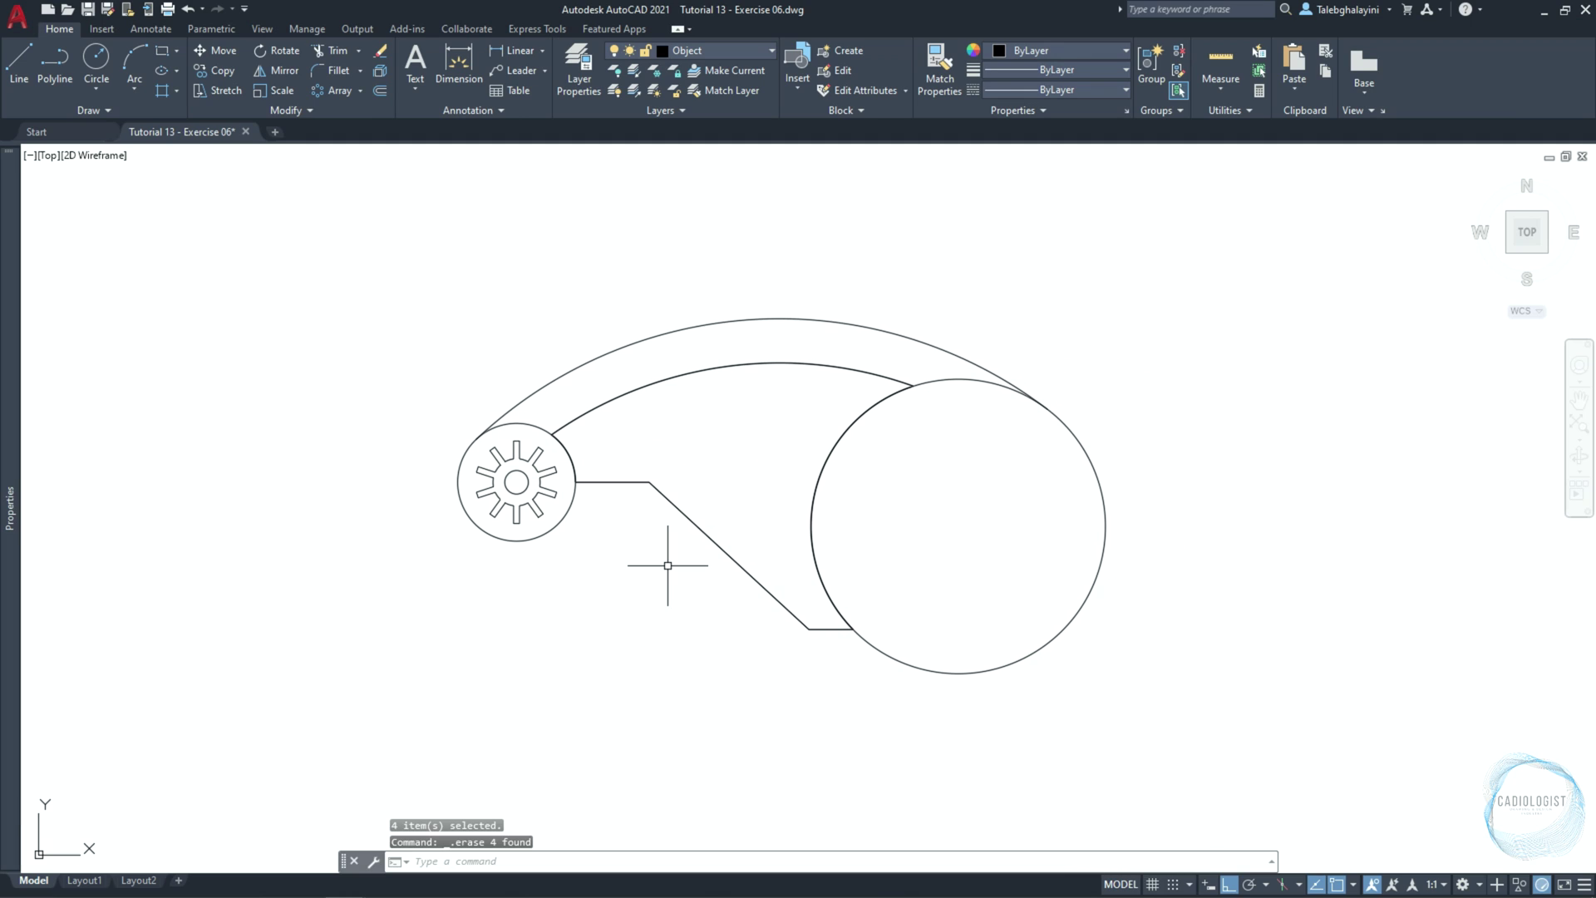
left_click(683, 522)
type("off")
key("Return")
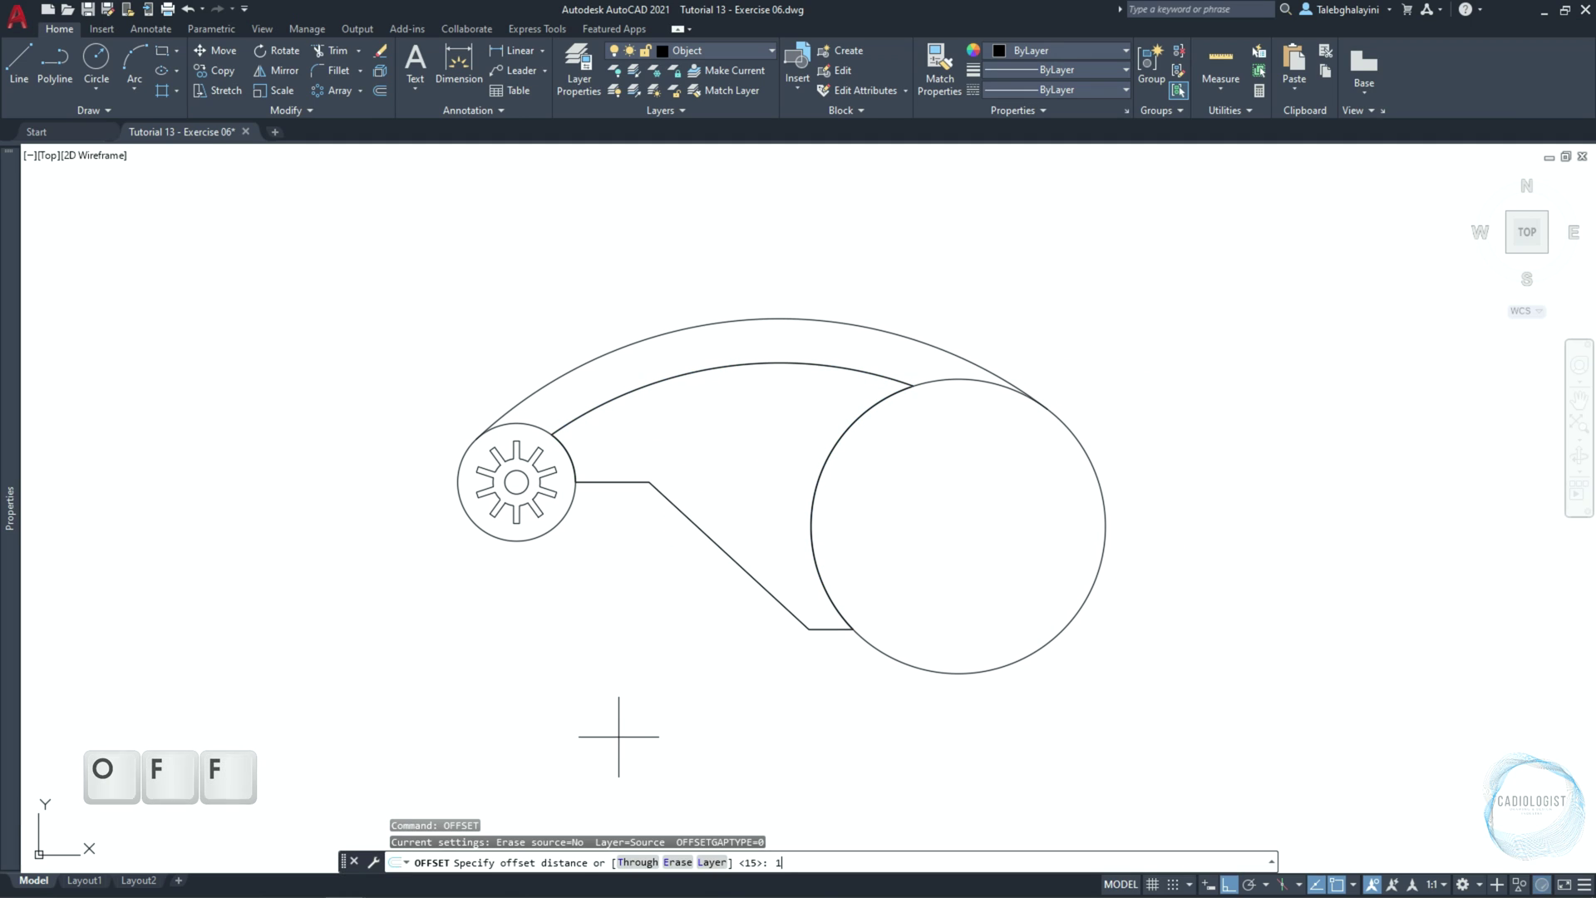
key("Return")
left_click(598, 692)
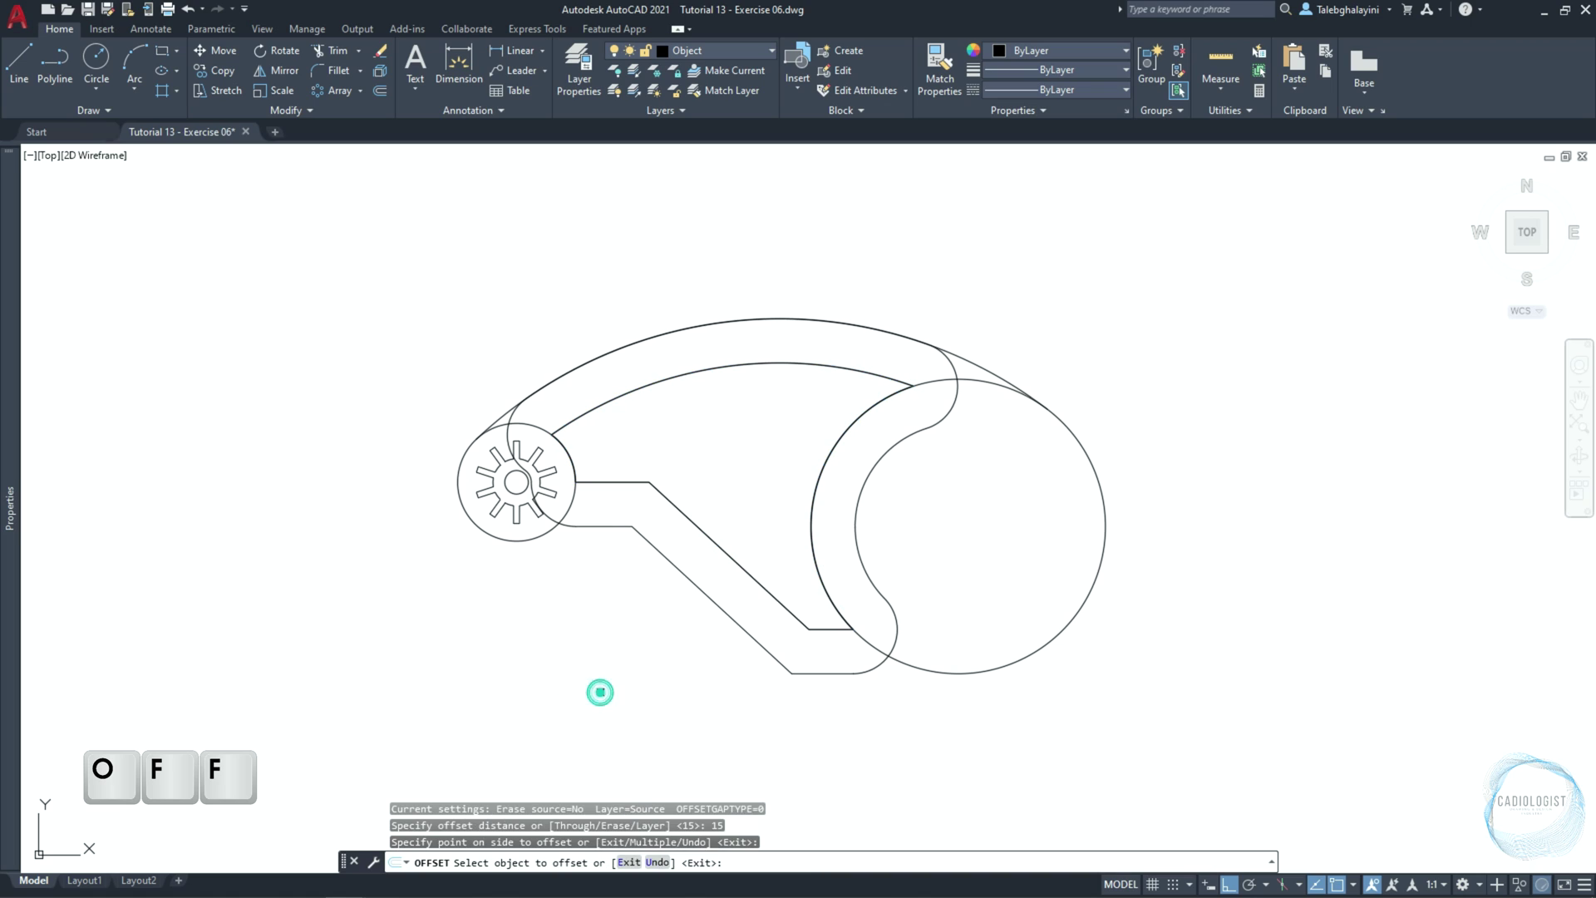
key("Return")
Trim the arm pieces lying inside the hub circle and the large circle
left_click(549, 532)
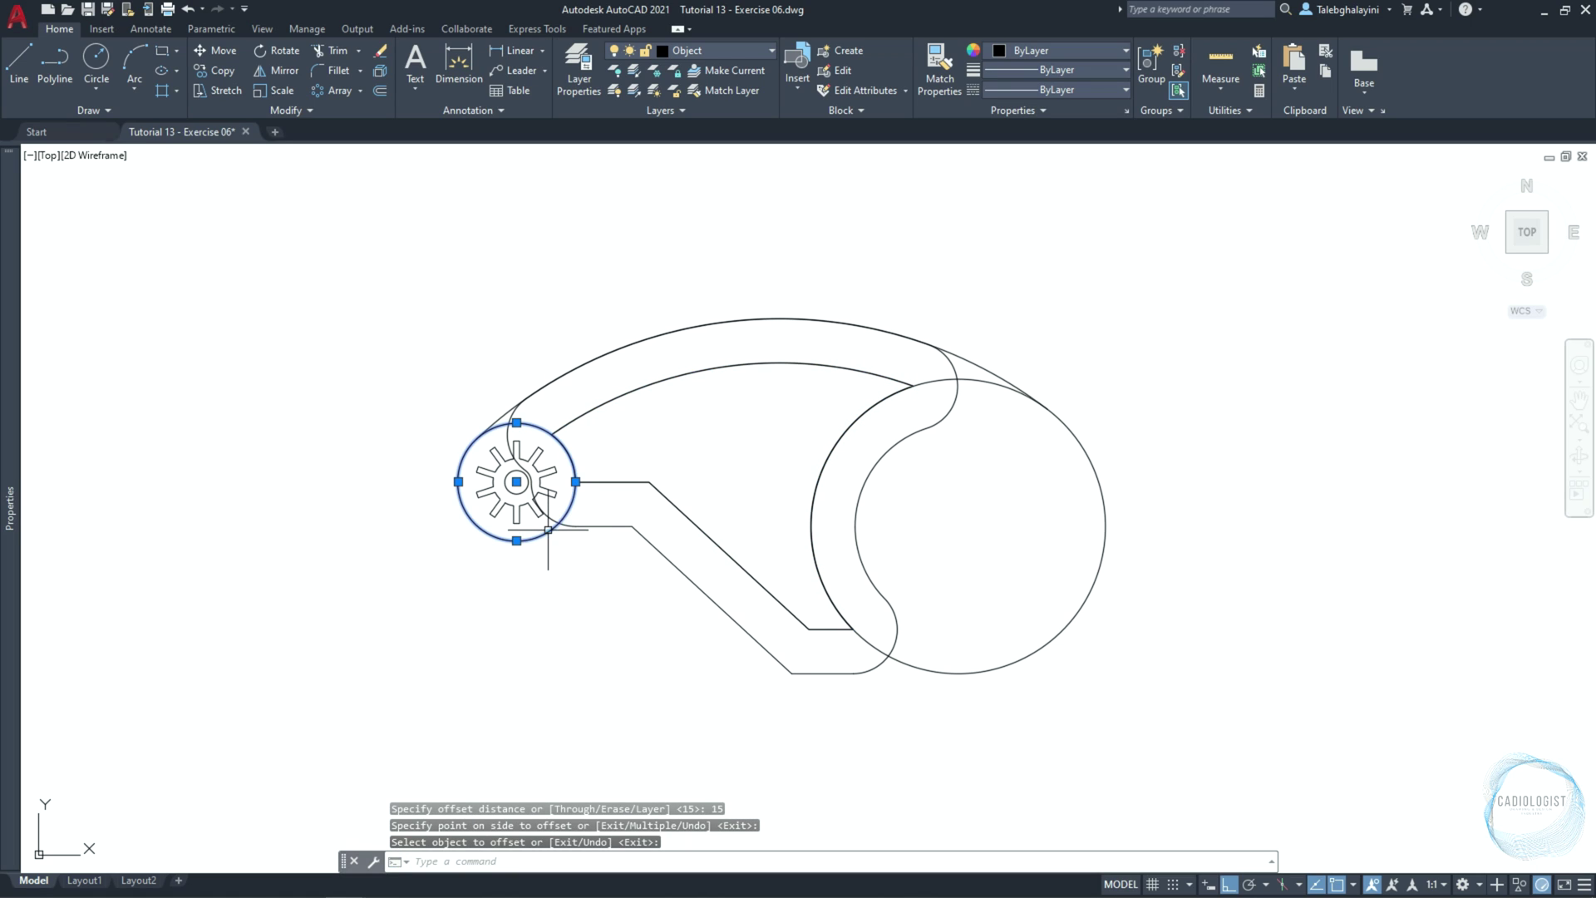
left_click(946, 670)
type("tr")
key("Return")
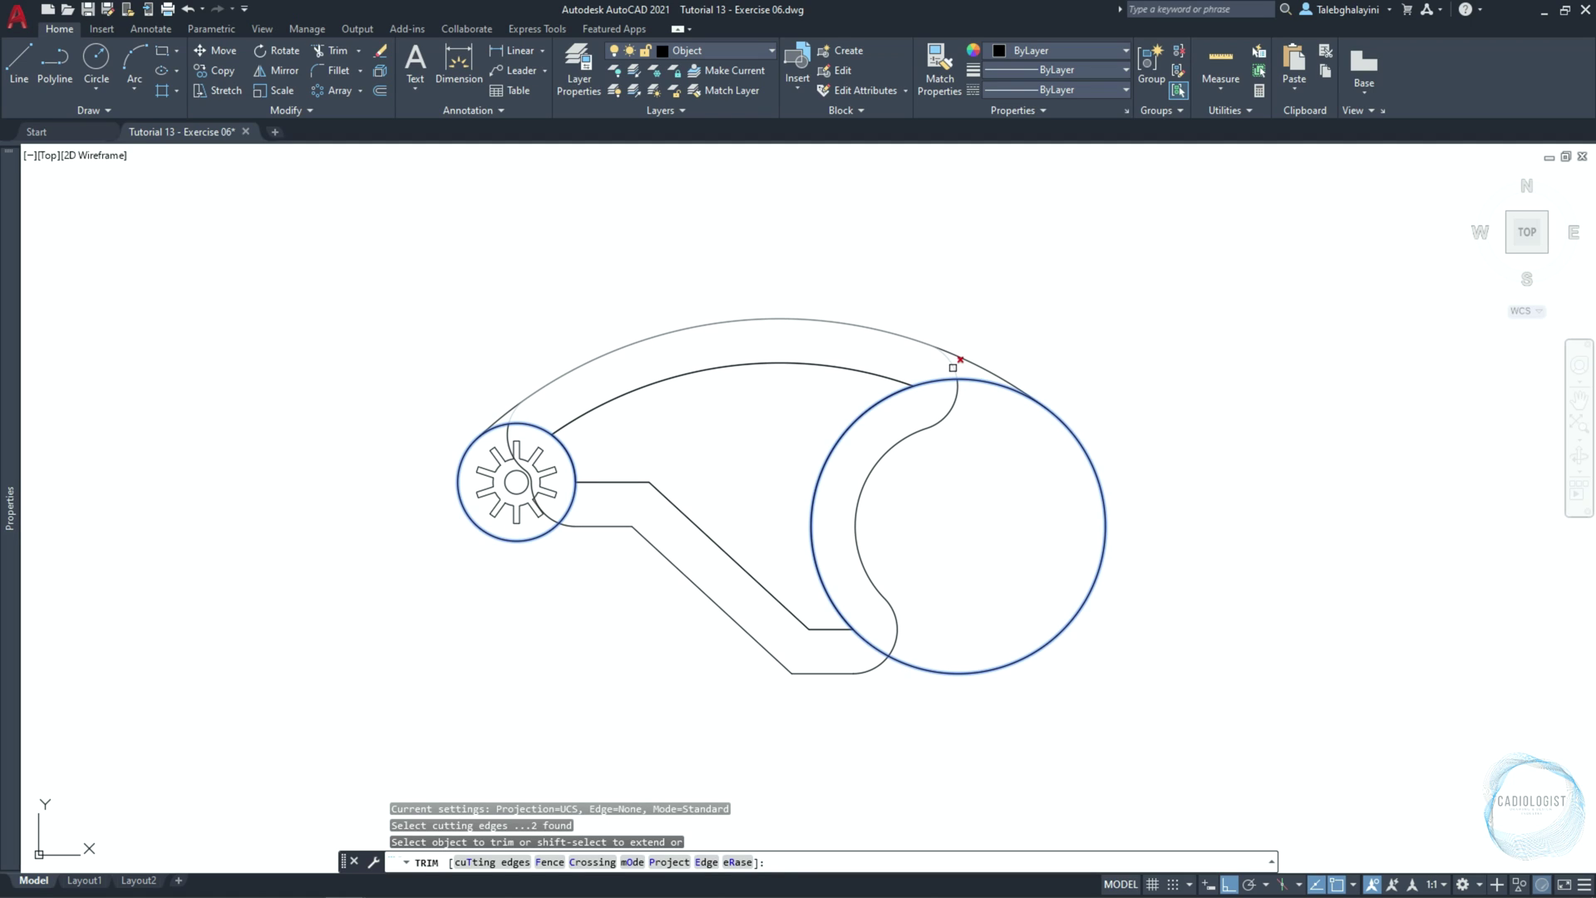
left_click(951, 367)
left_click(905, 441)
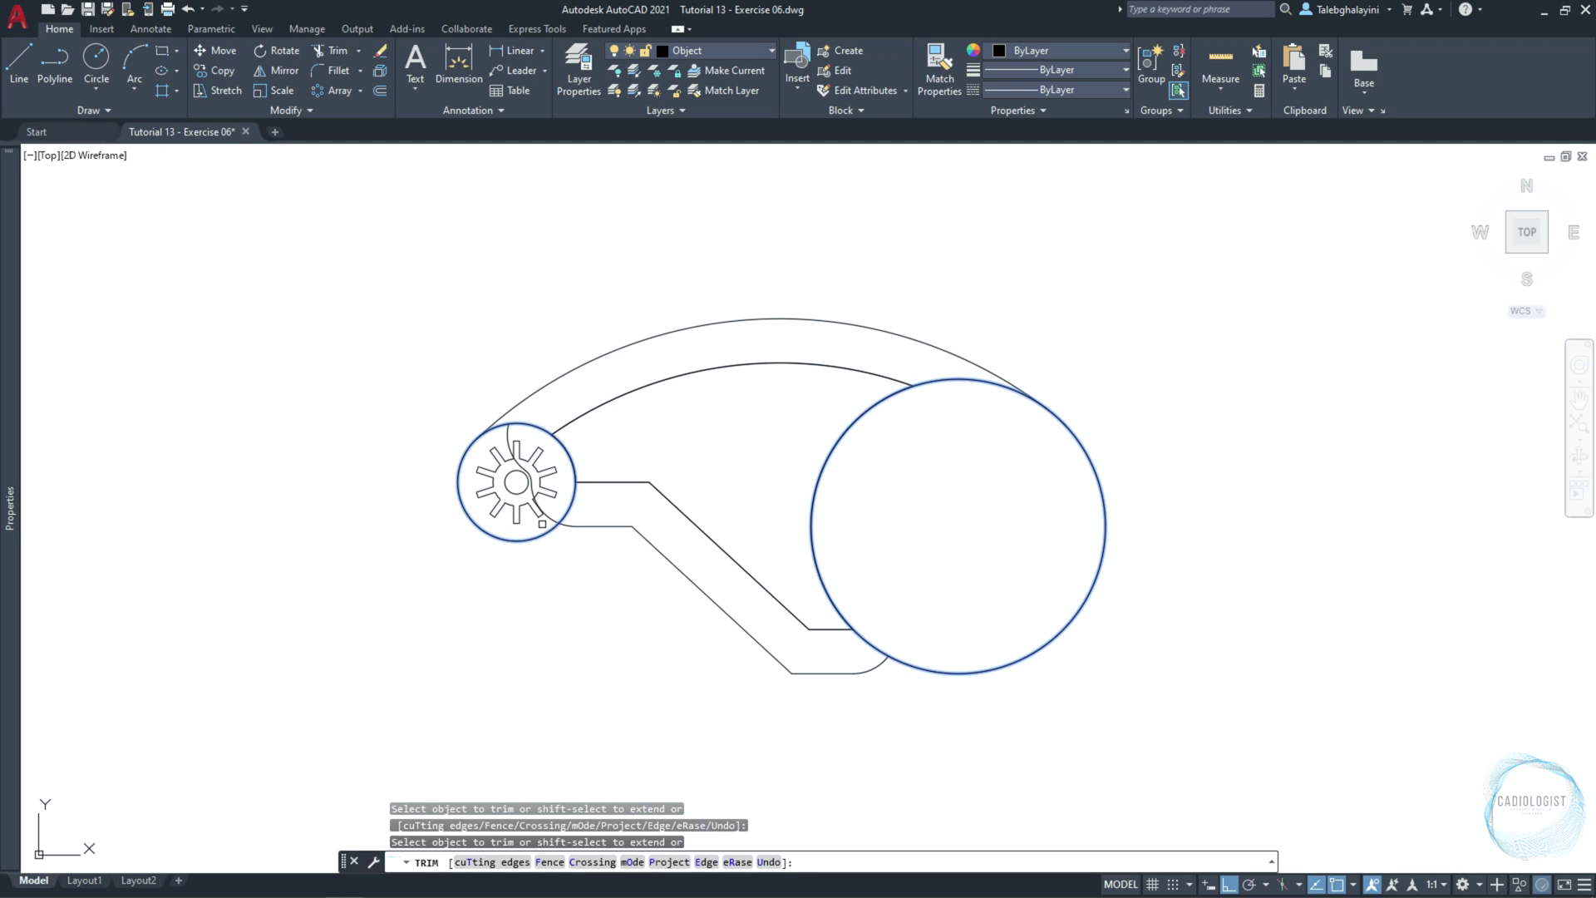
key("Escape")
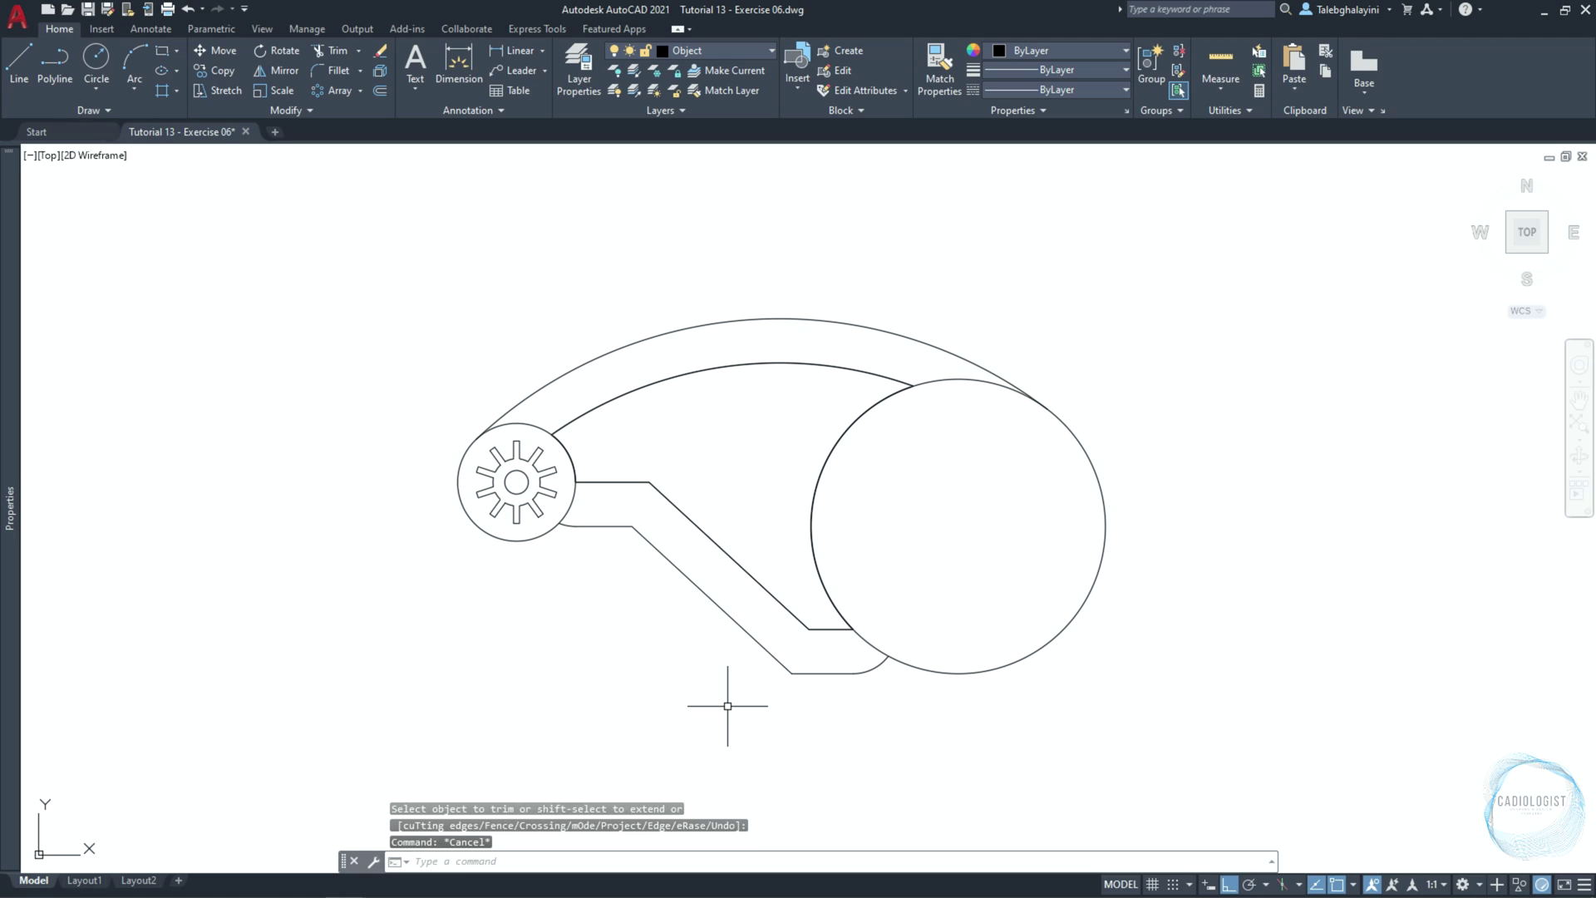
left_click(861, 675)
Remove the rounded end vertex from the lower offset arm polyline
mouse_move(889, 656)
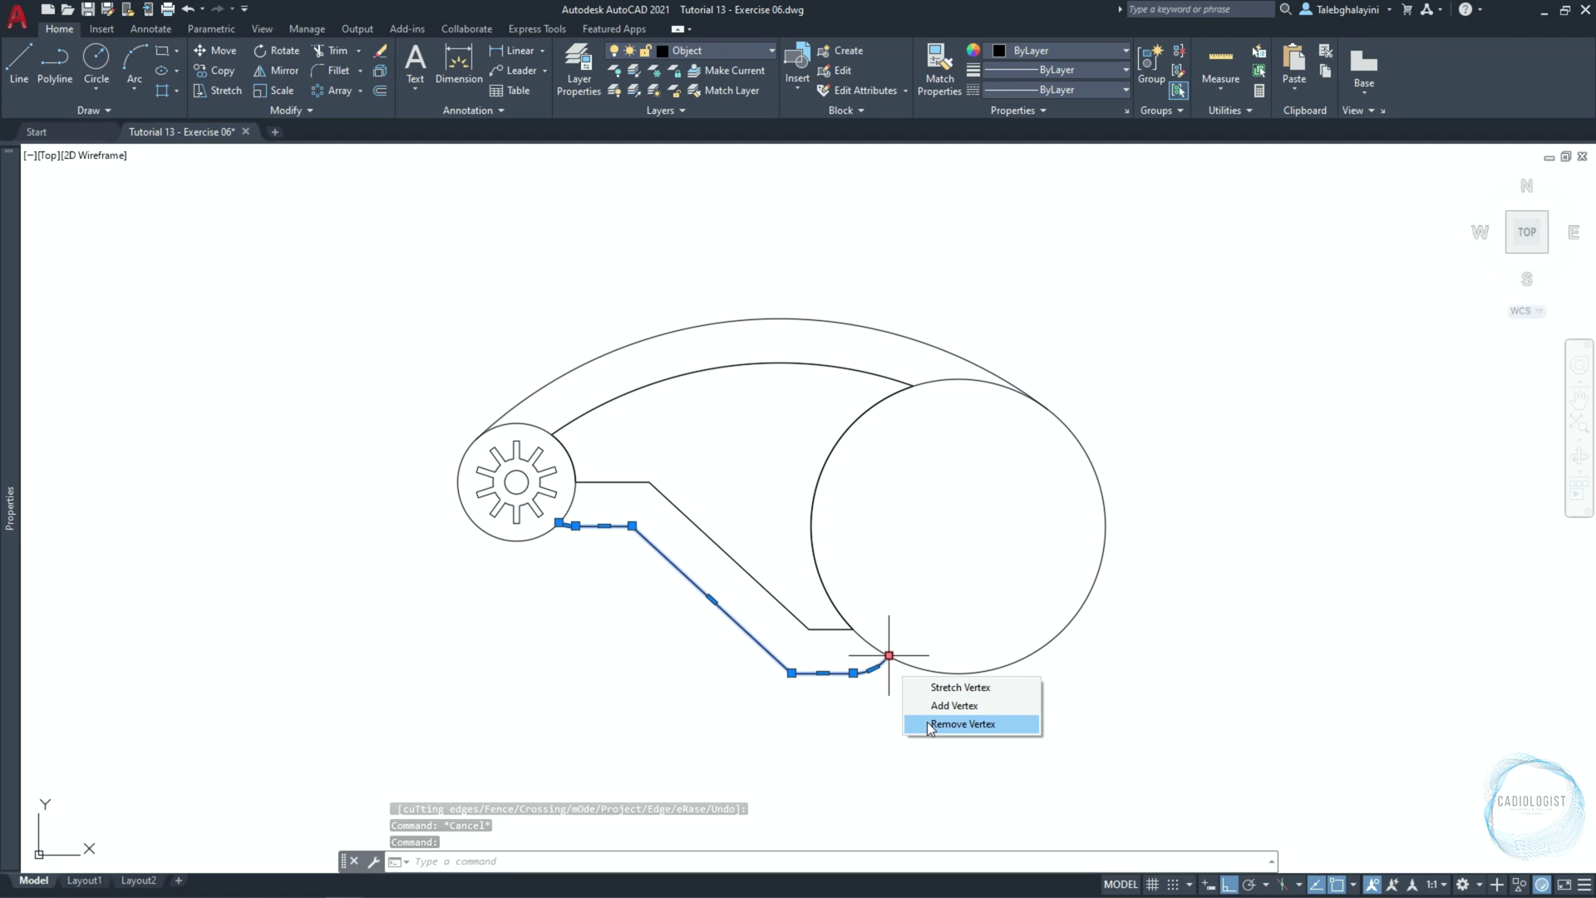
left_click(962, 724)
key("Escape")
Extend the lower arm line to meet the bottom of the large circle
left_click(958, 675)
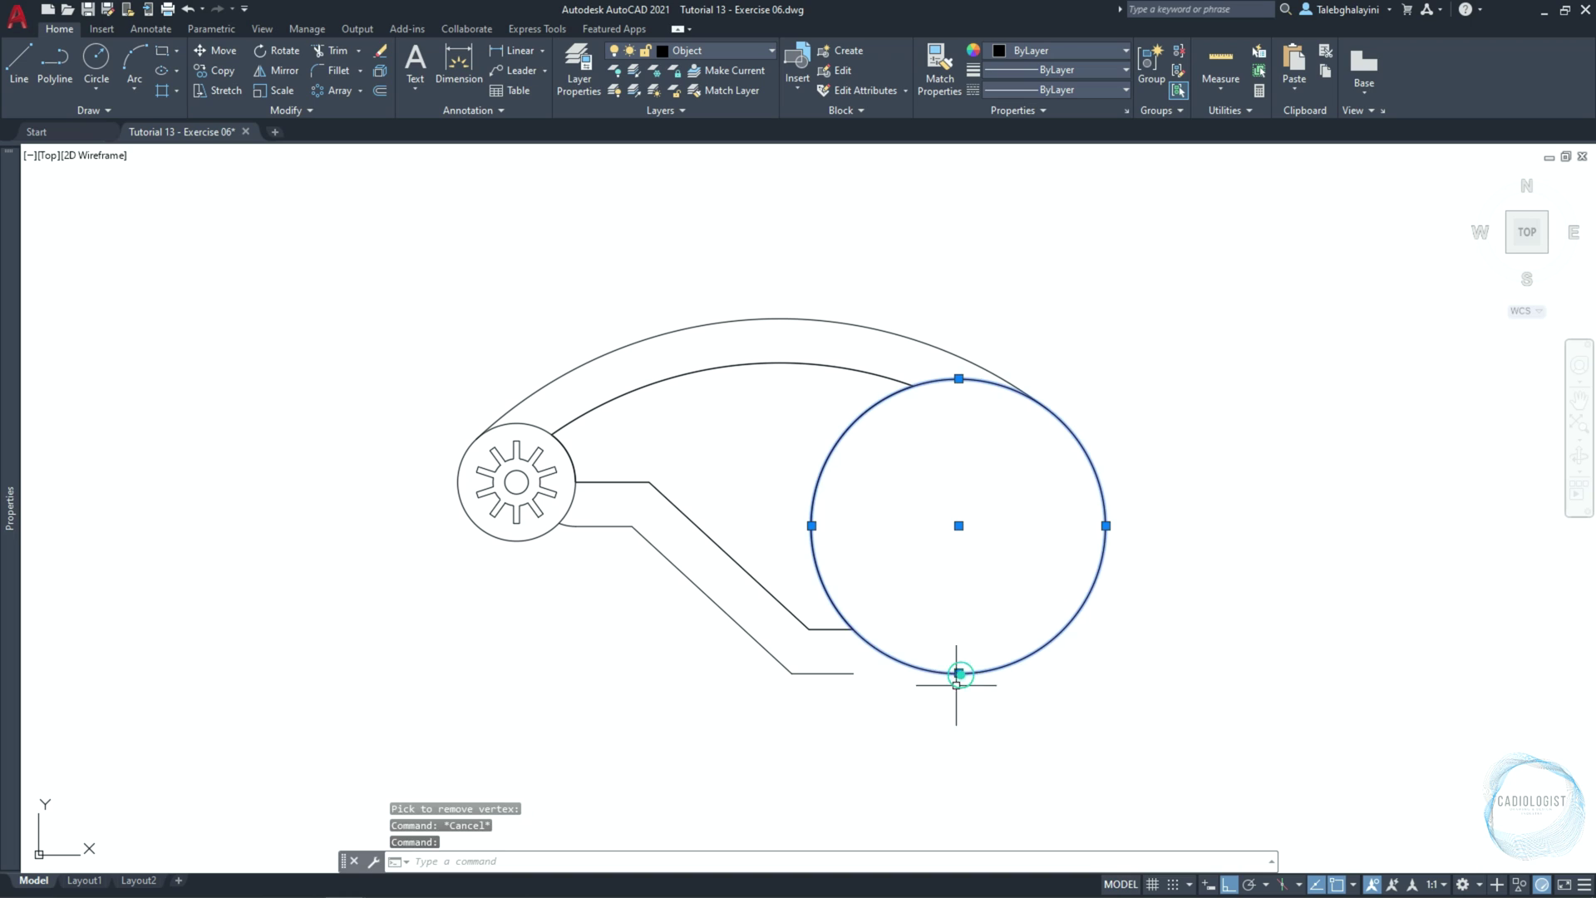
left_click(364, 51)
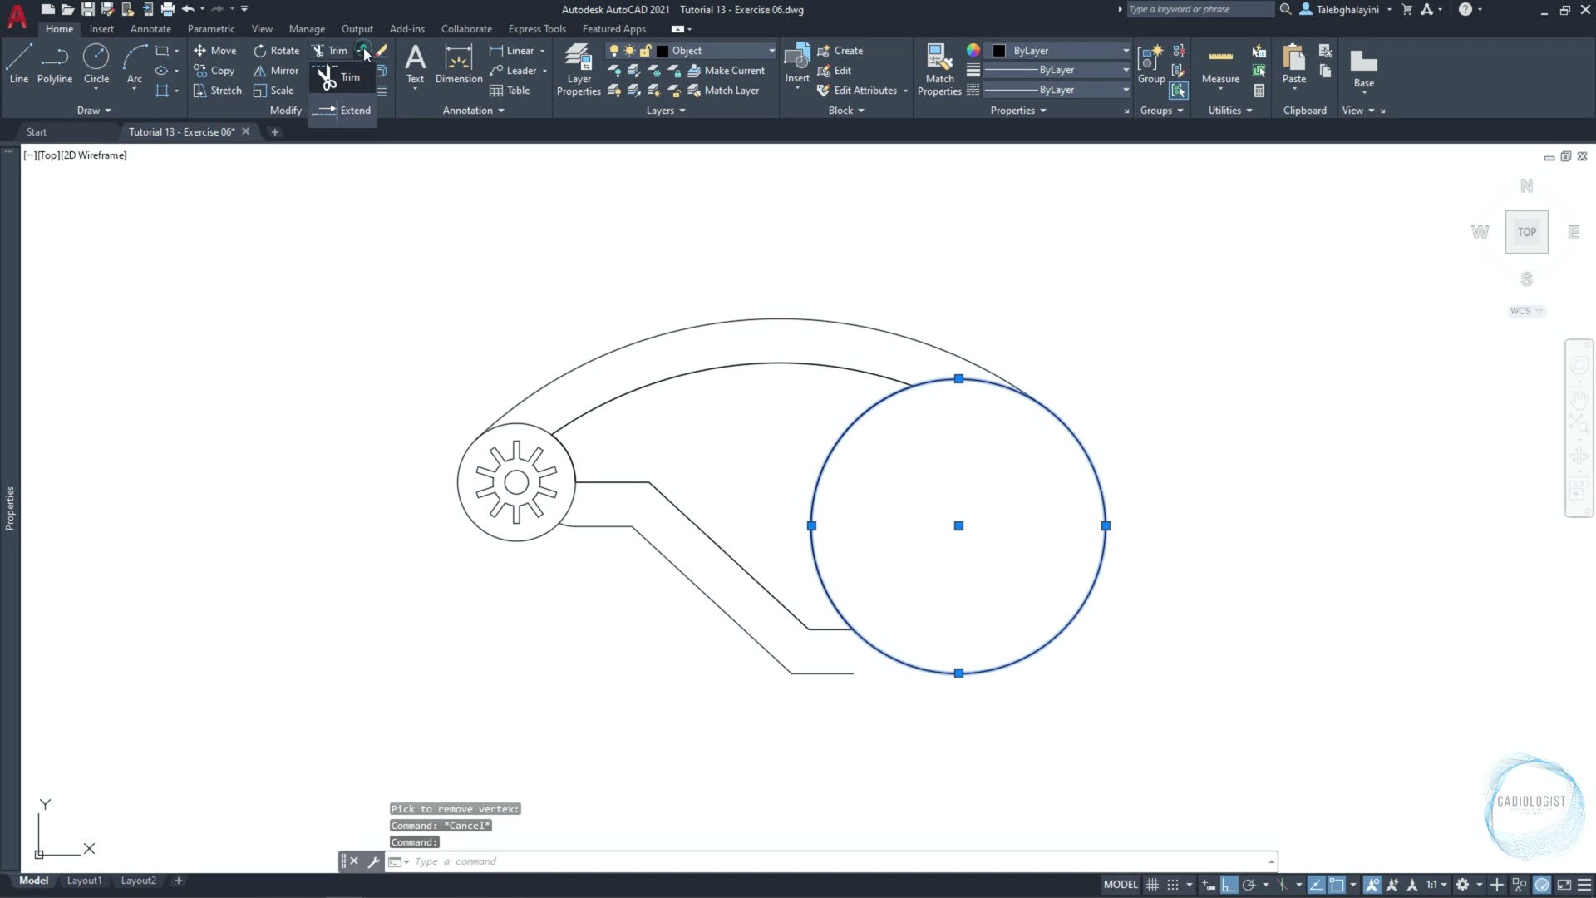
left_click(350, 109)
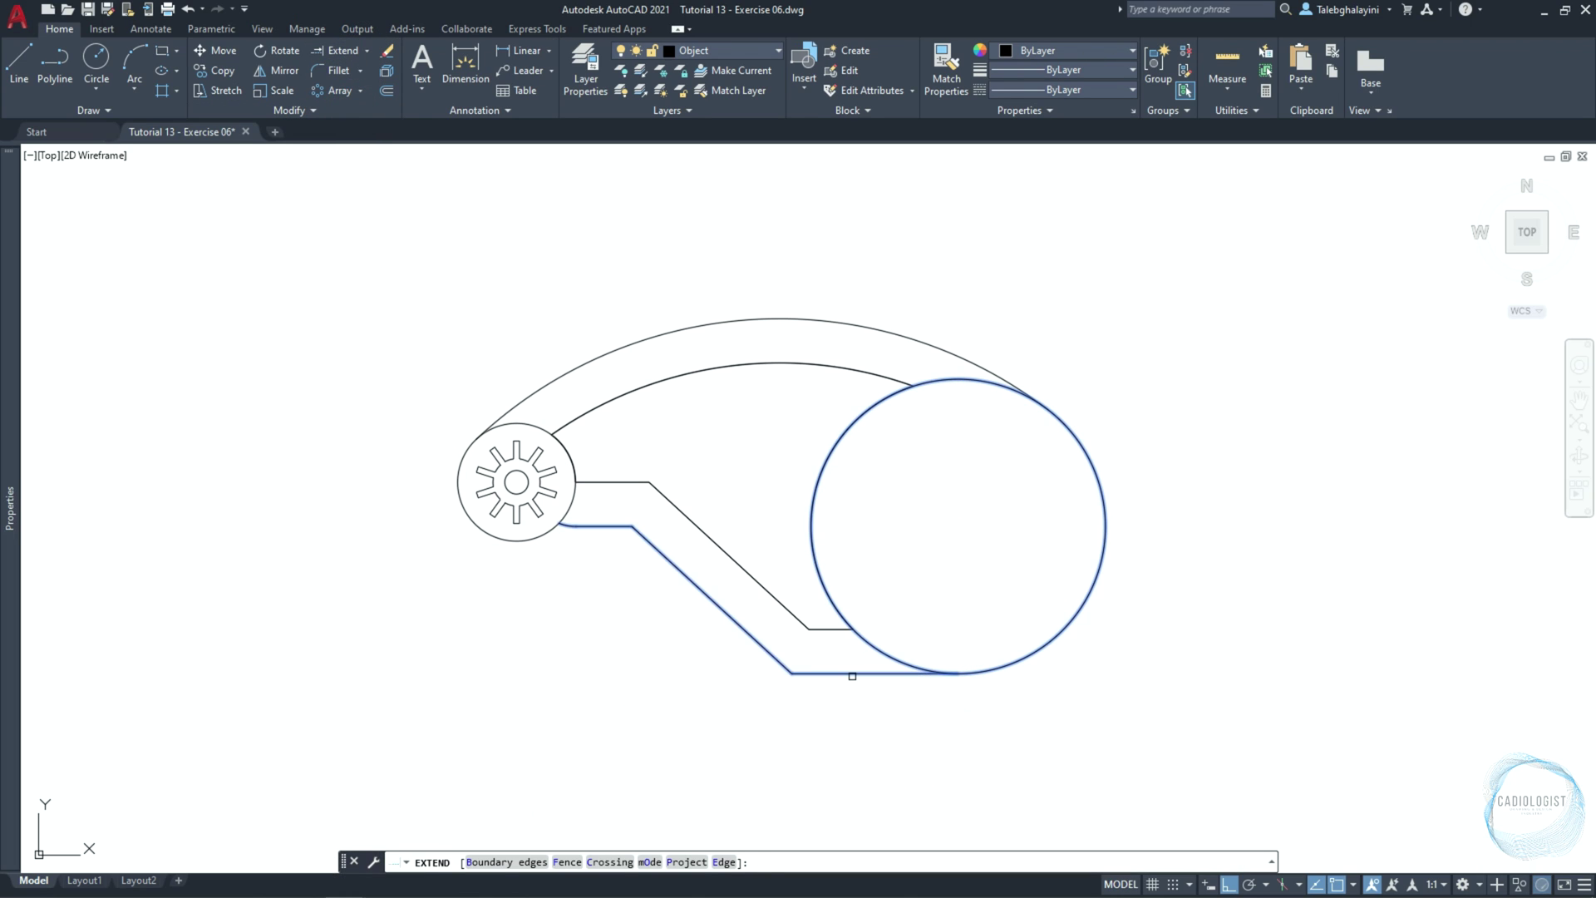
left_click(851, 675)
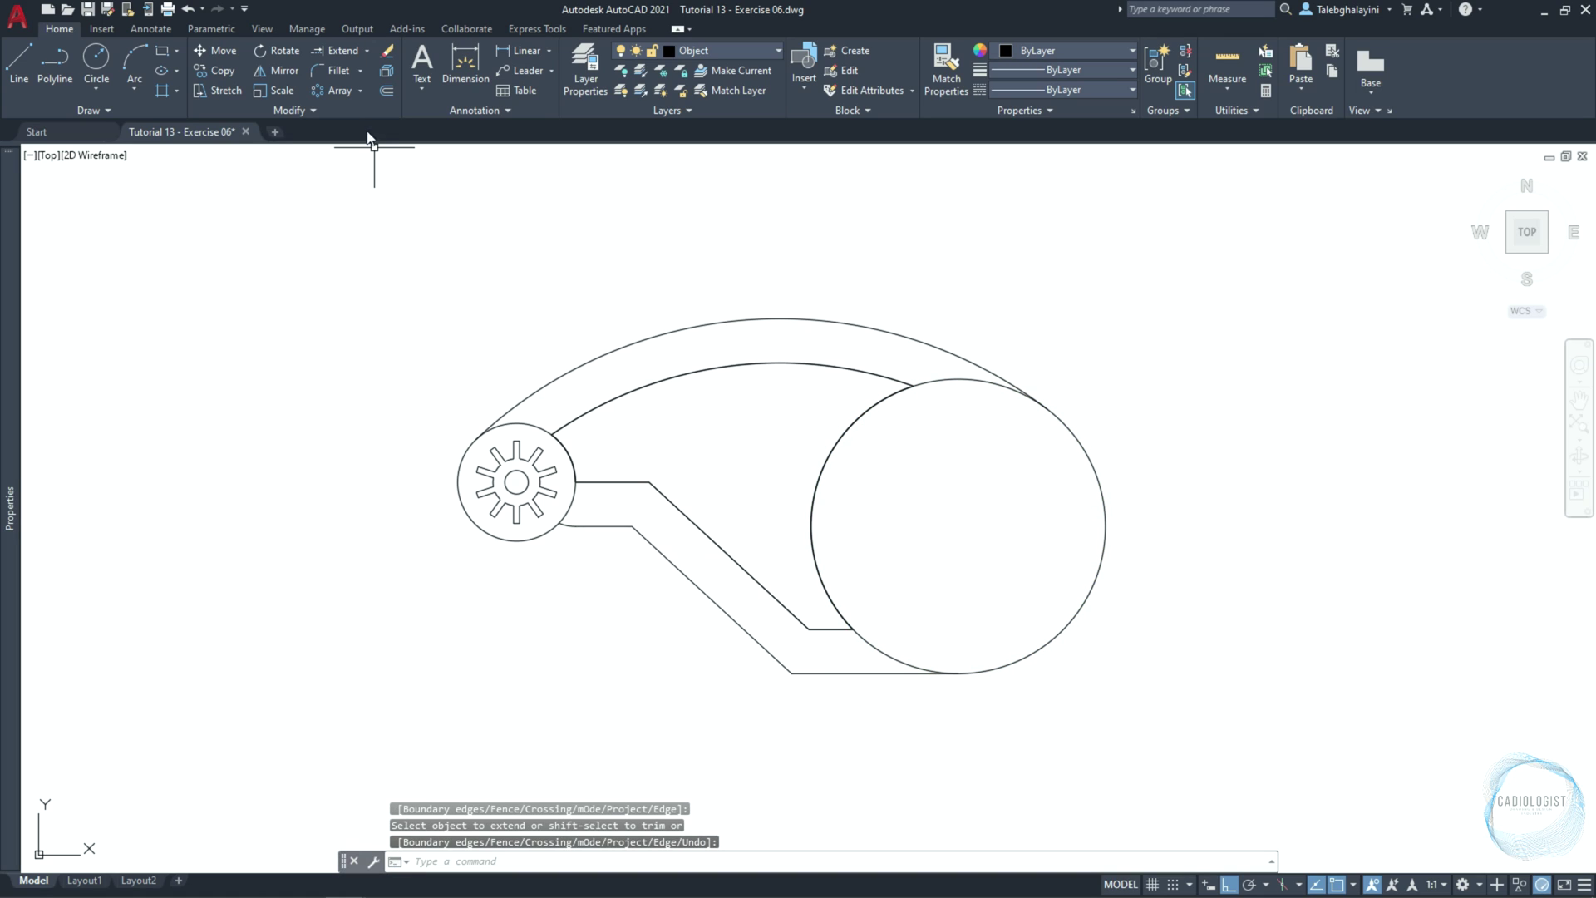
left_click(332, 70)
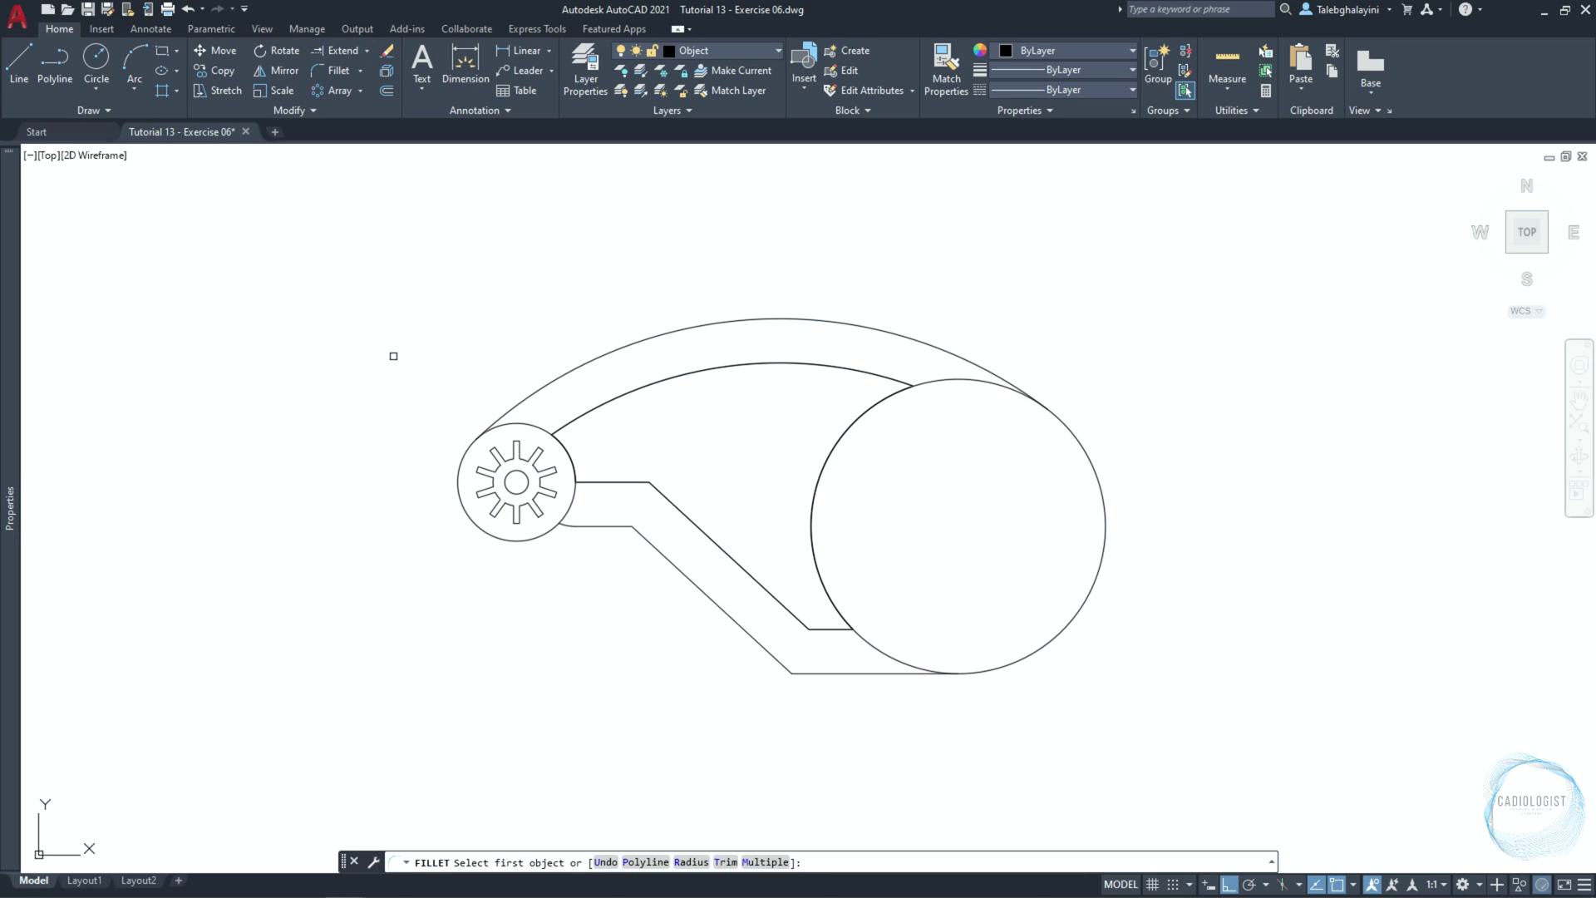
With radius 12, fillet the inner arc into the large circle and the diagonal into the short line
key("Return")
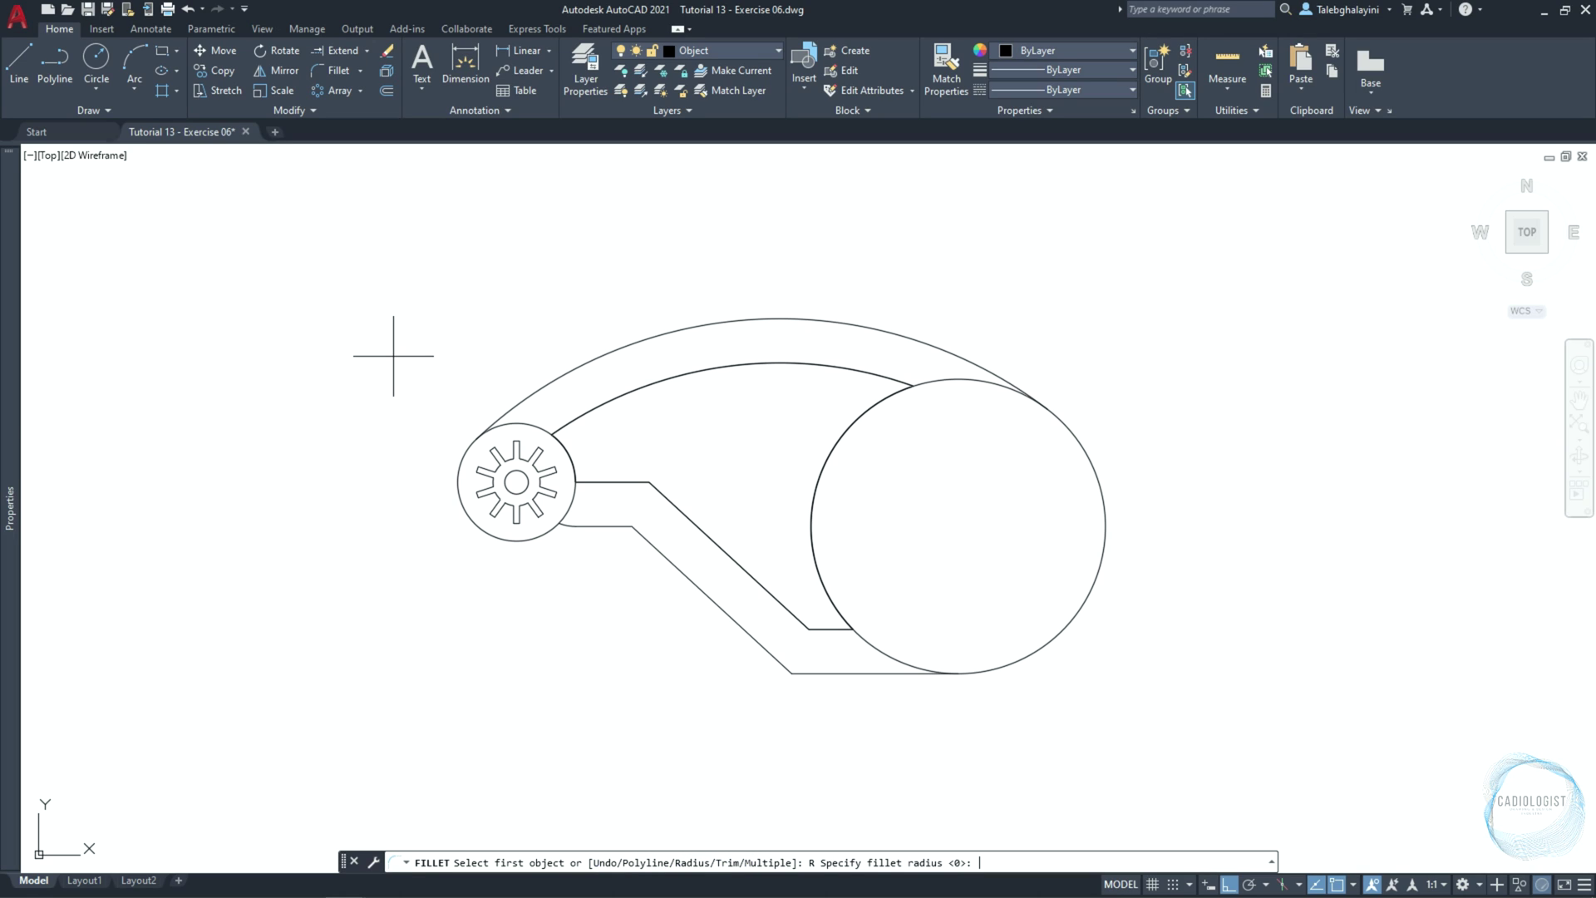
type("12")
key("Return")
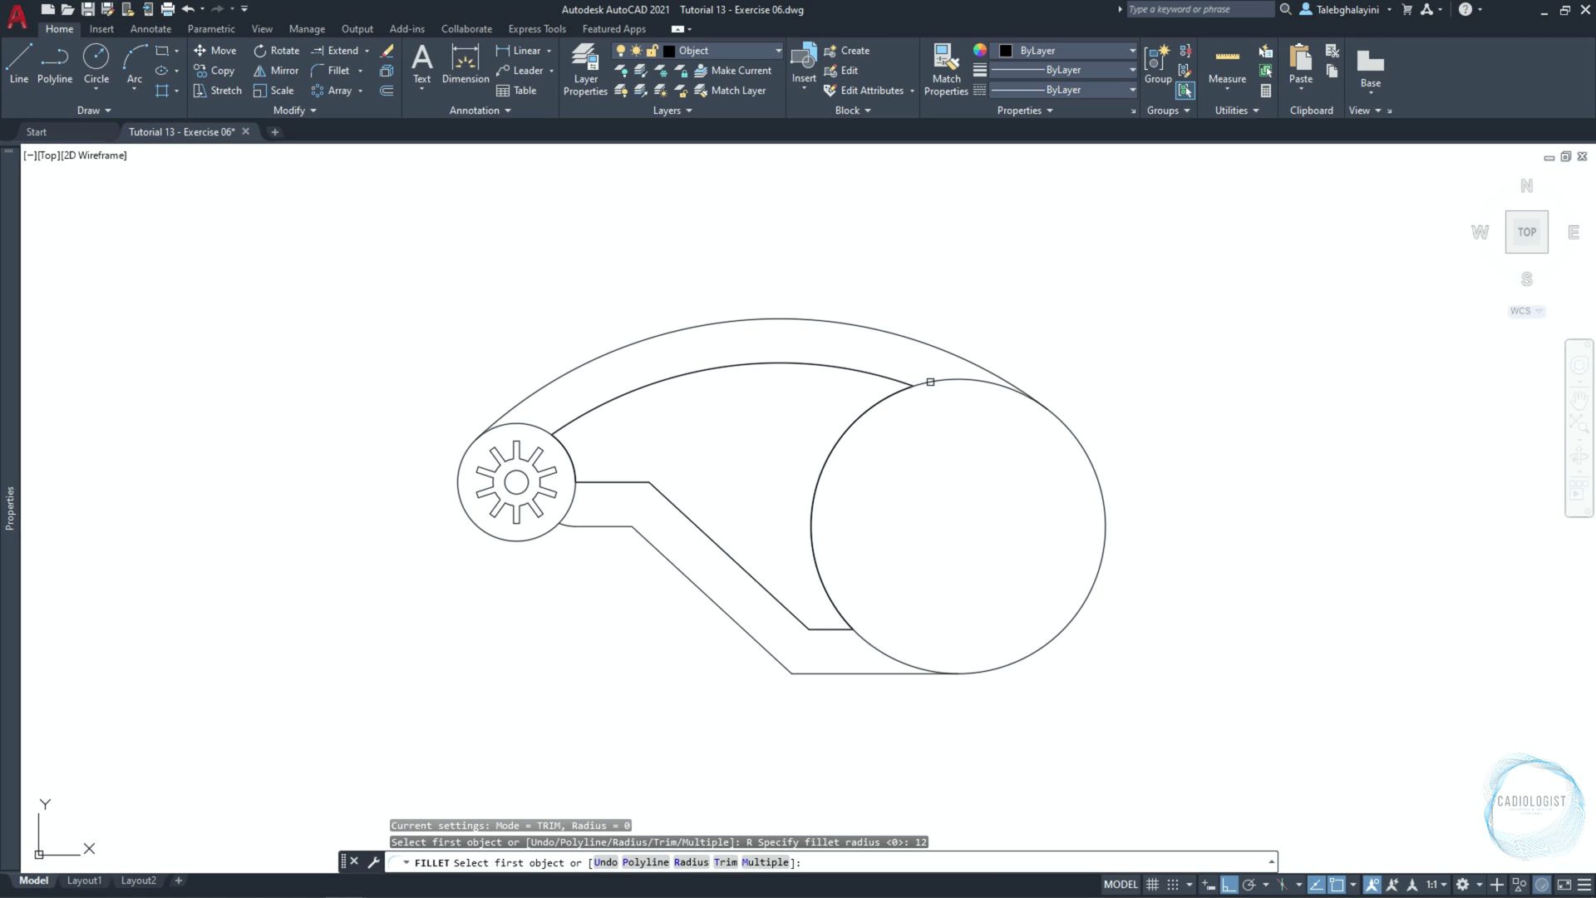
type("M")
key("Return")
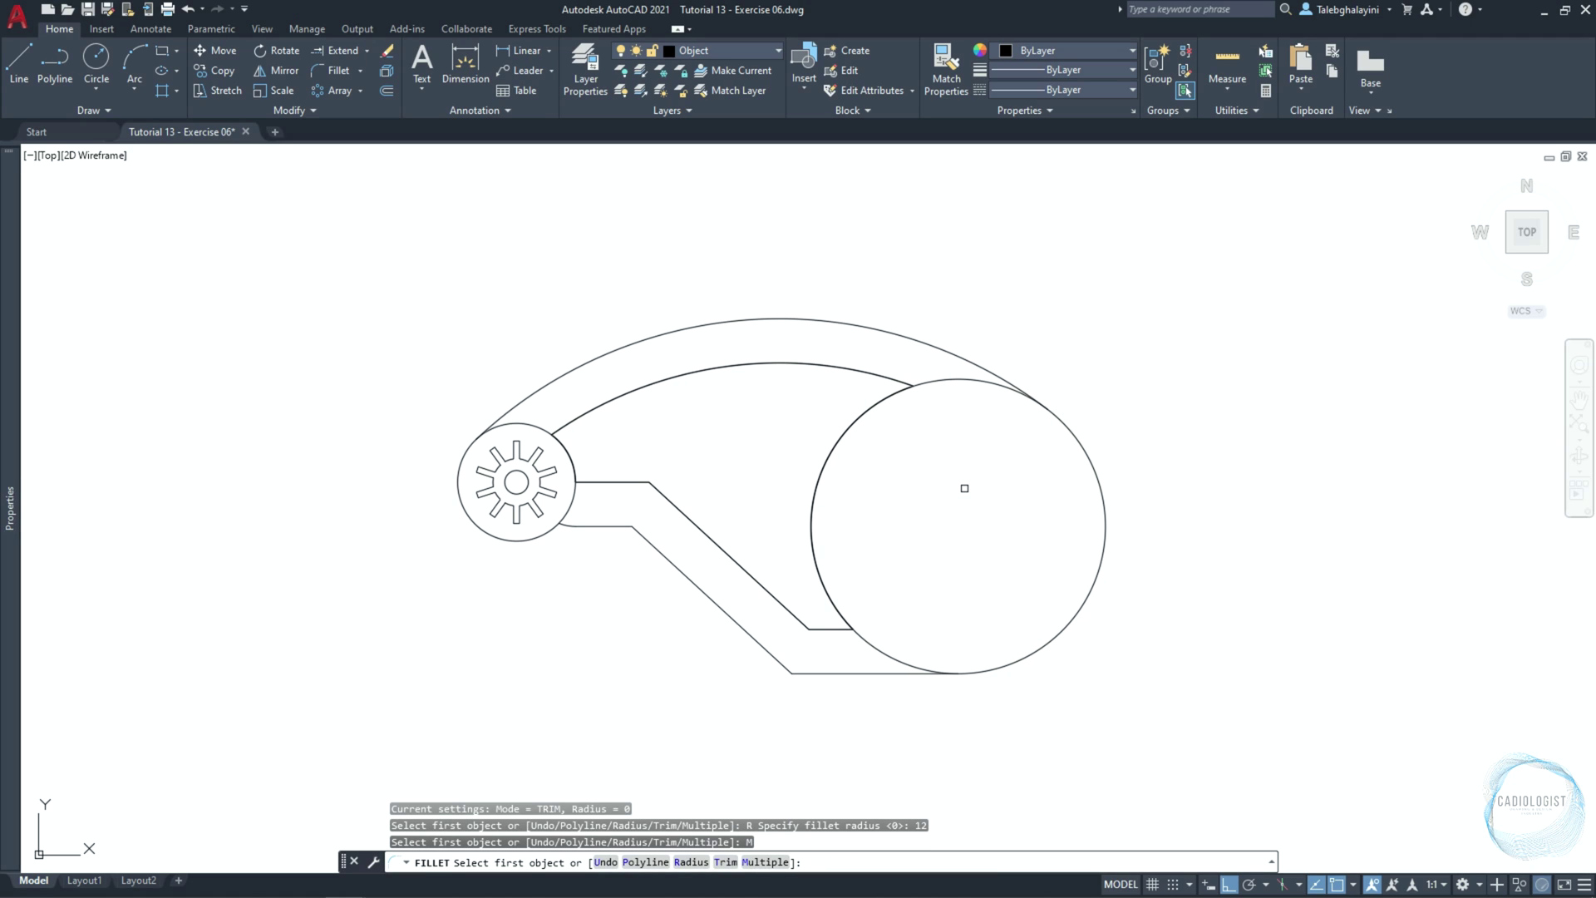
left_click(883, 375)
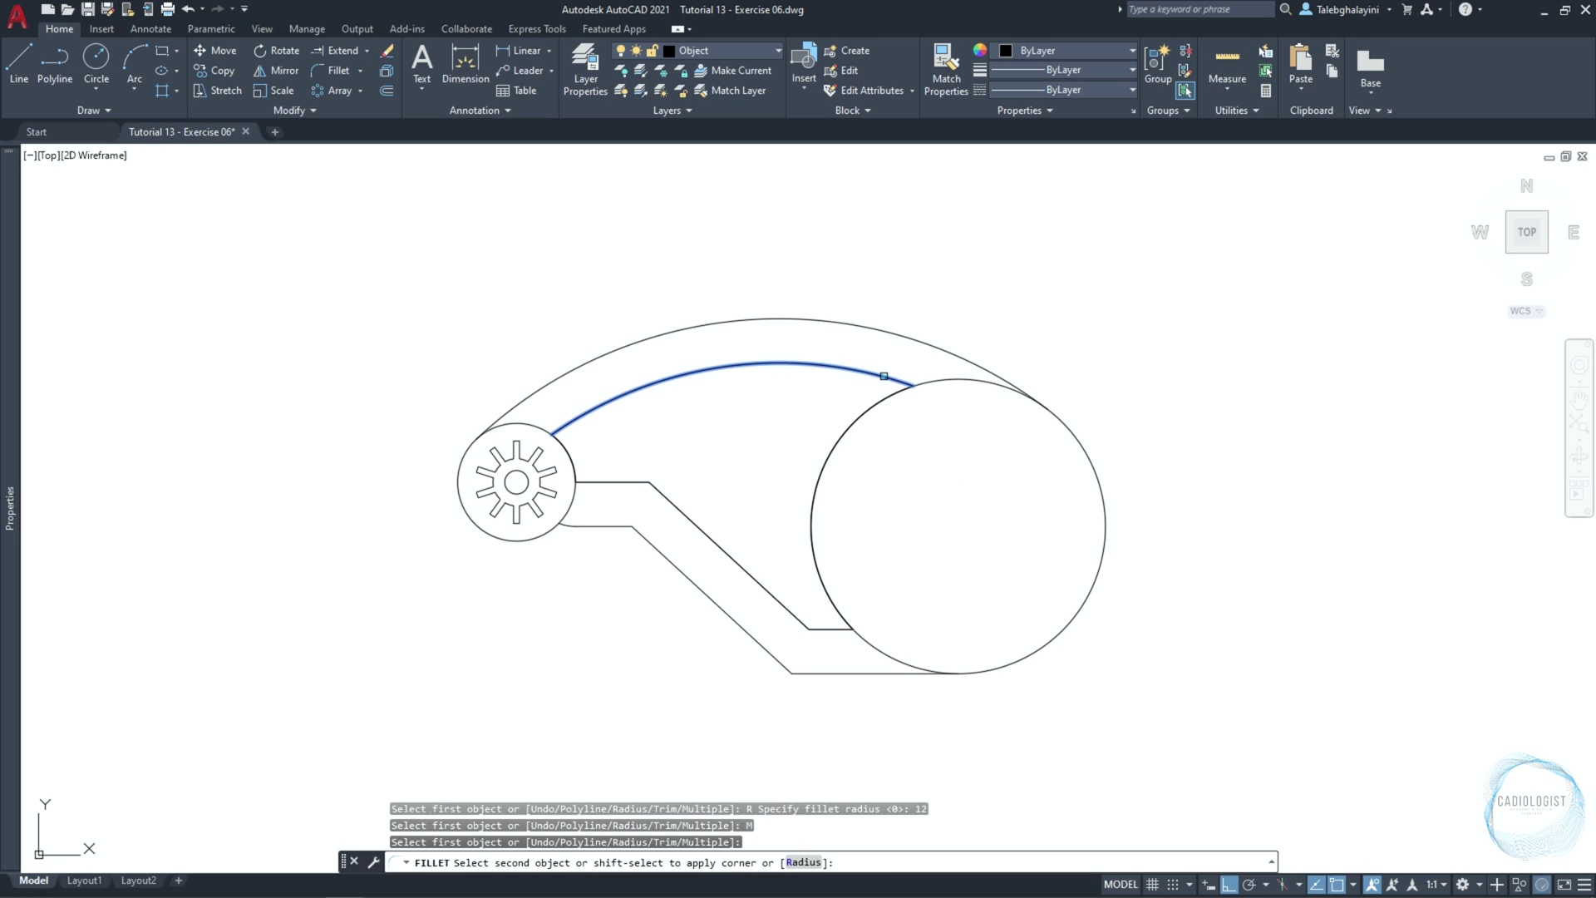
left_click(890, 397)
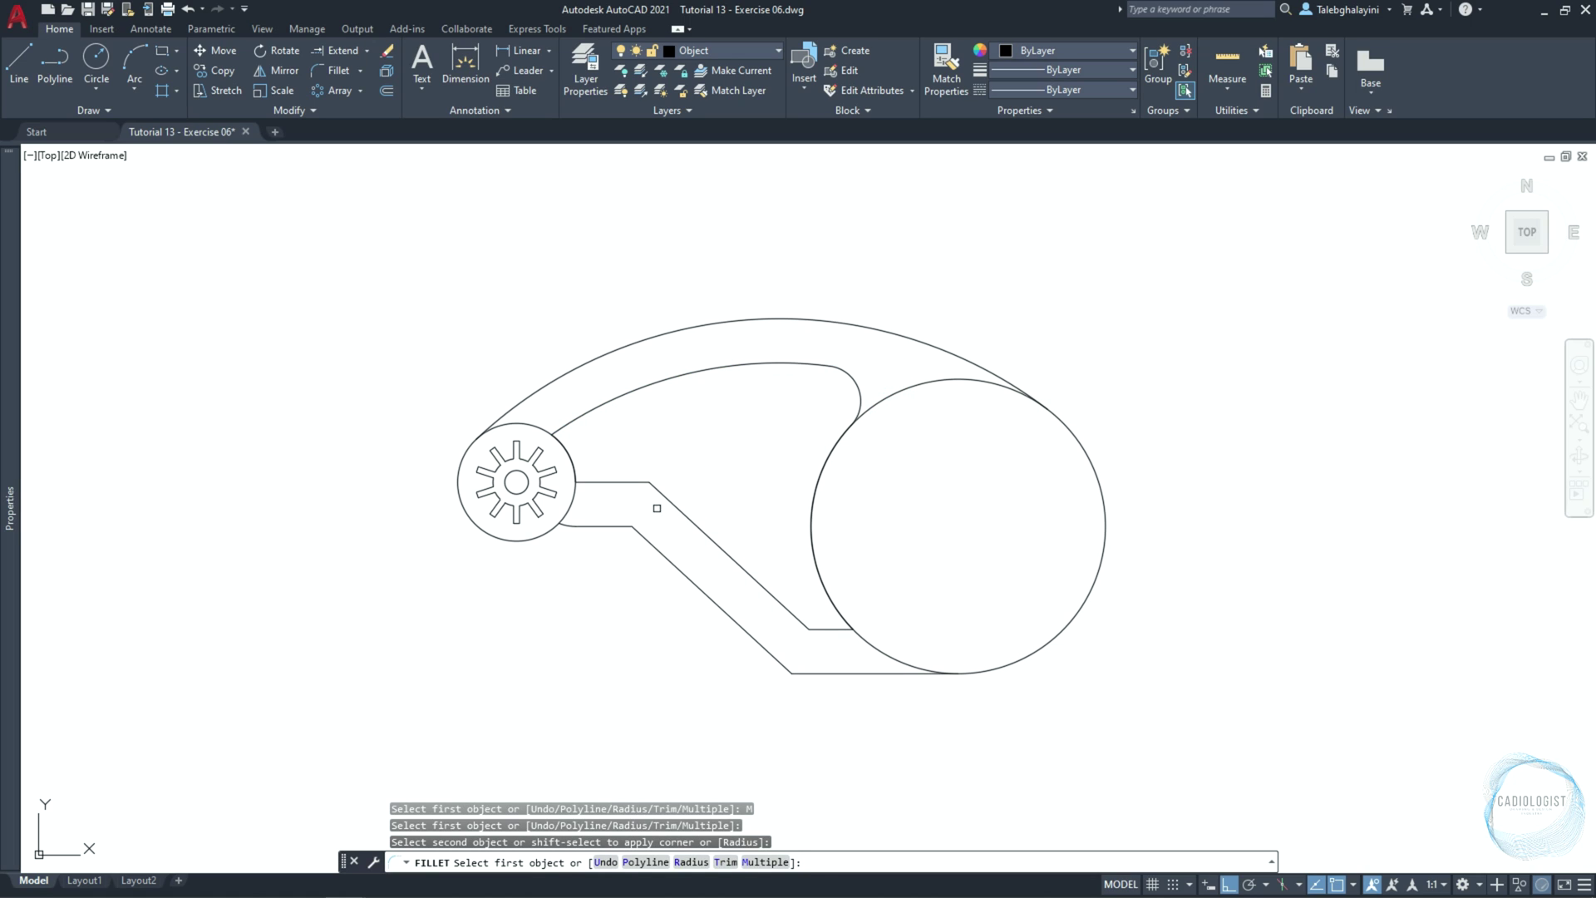
left_click(656, 508)
left_click(634, 480)
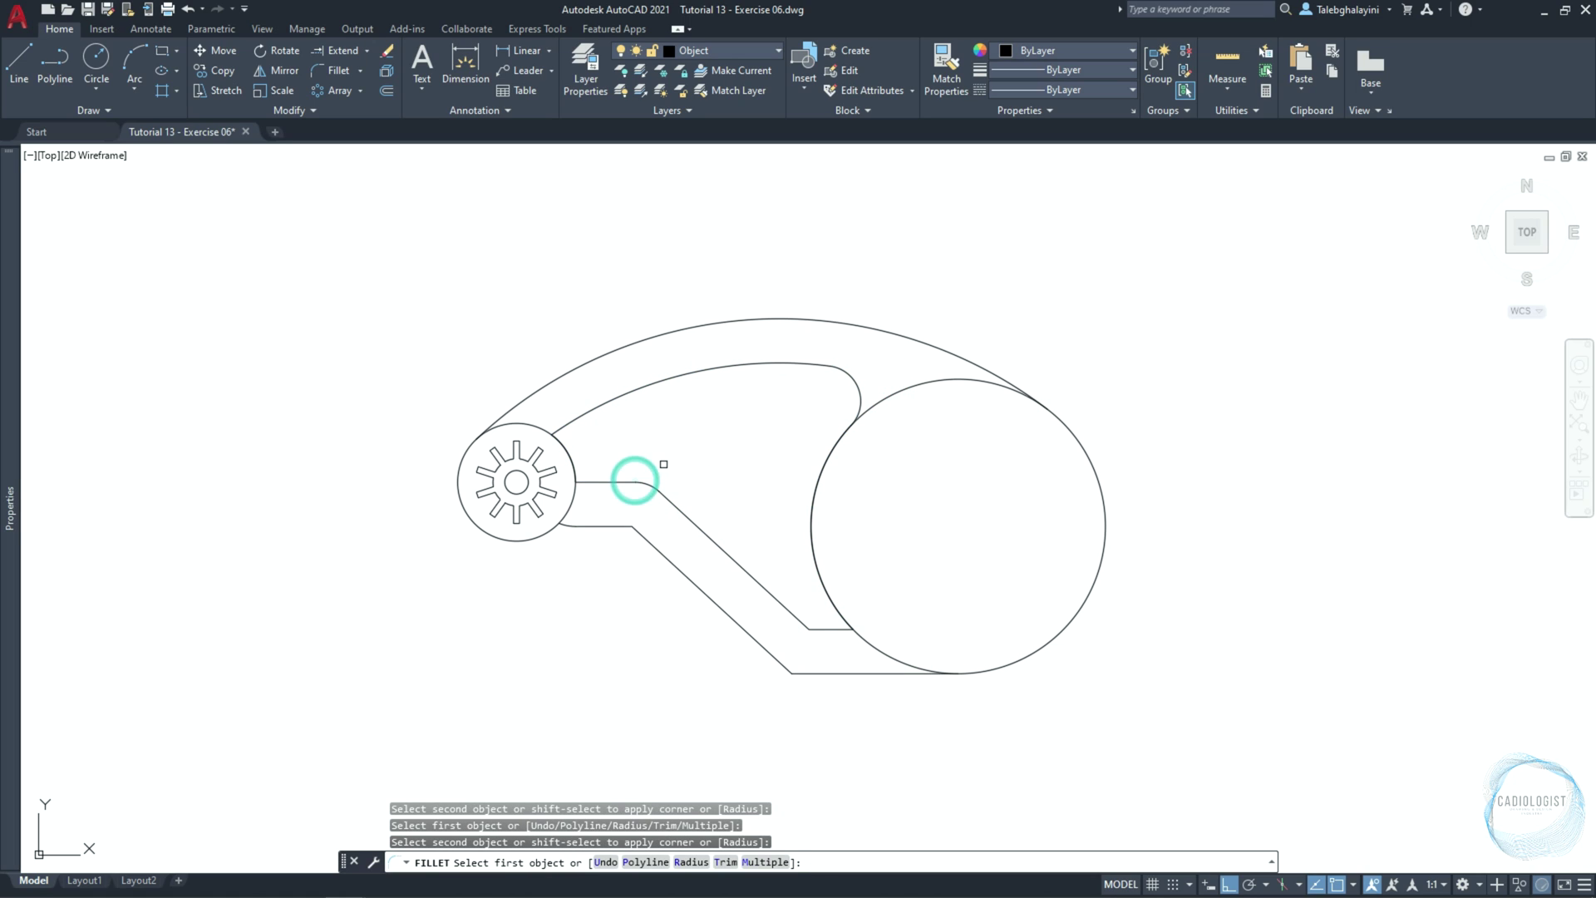
With radius 10, fillet the inner arc into the hub circle and the lower horizontal into the diagonal
left_click(706, 859)
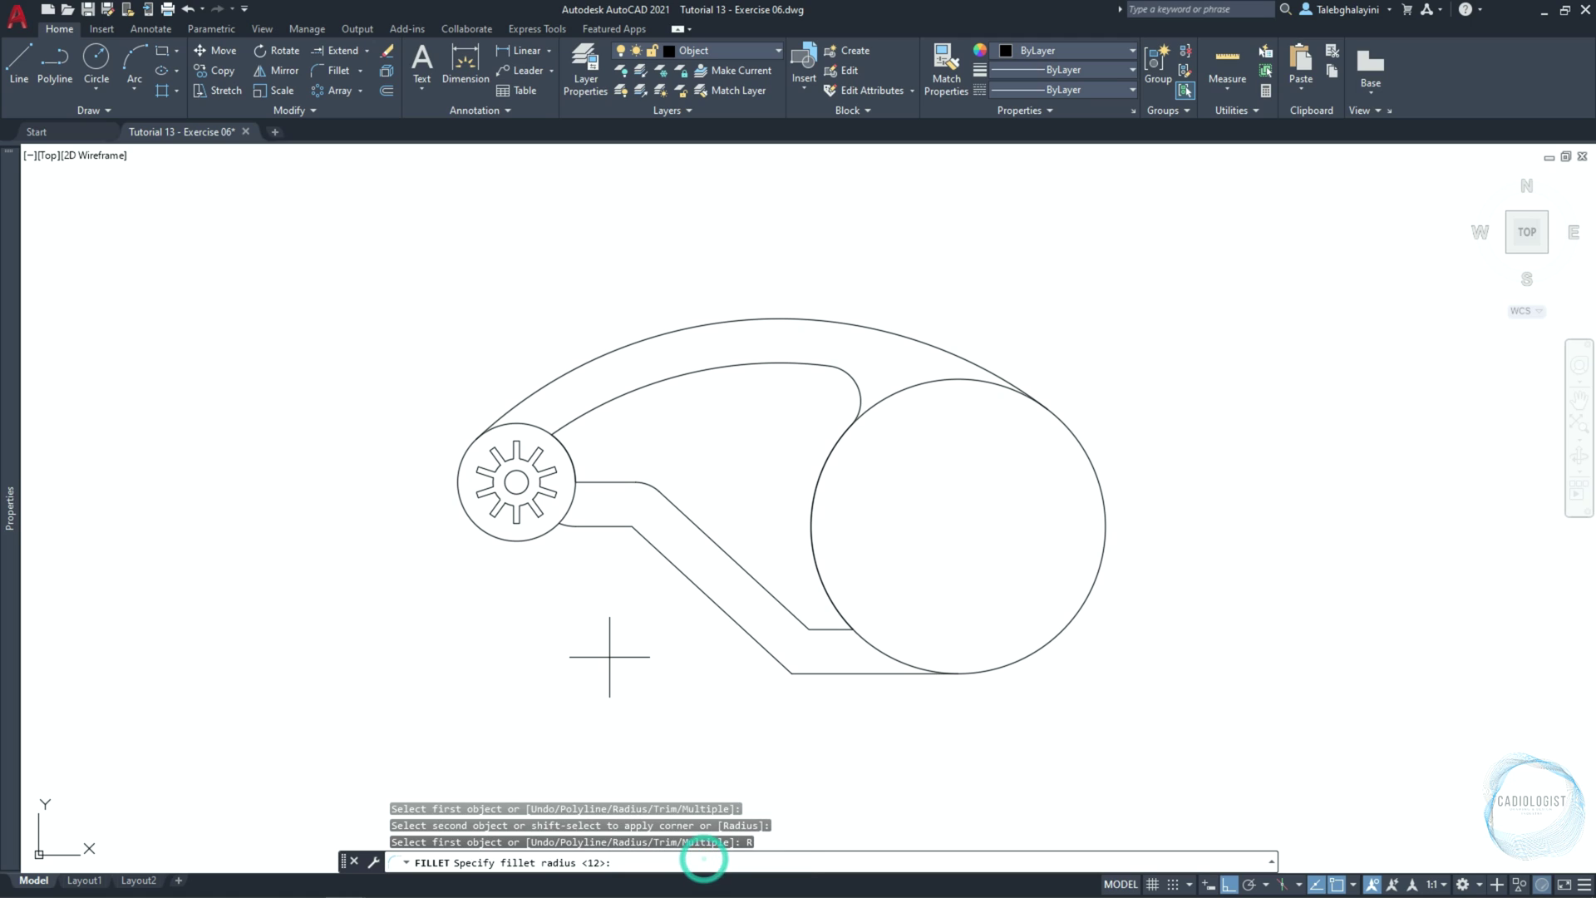
type("10")
key("Return")
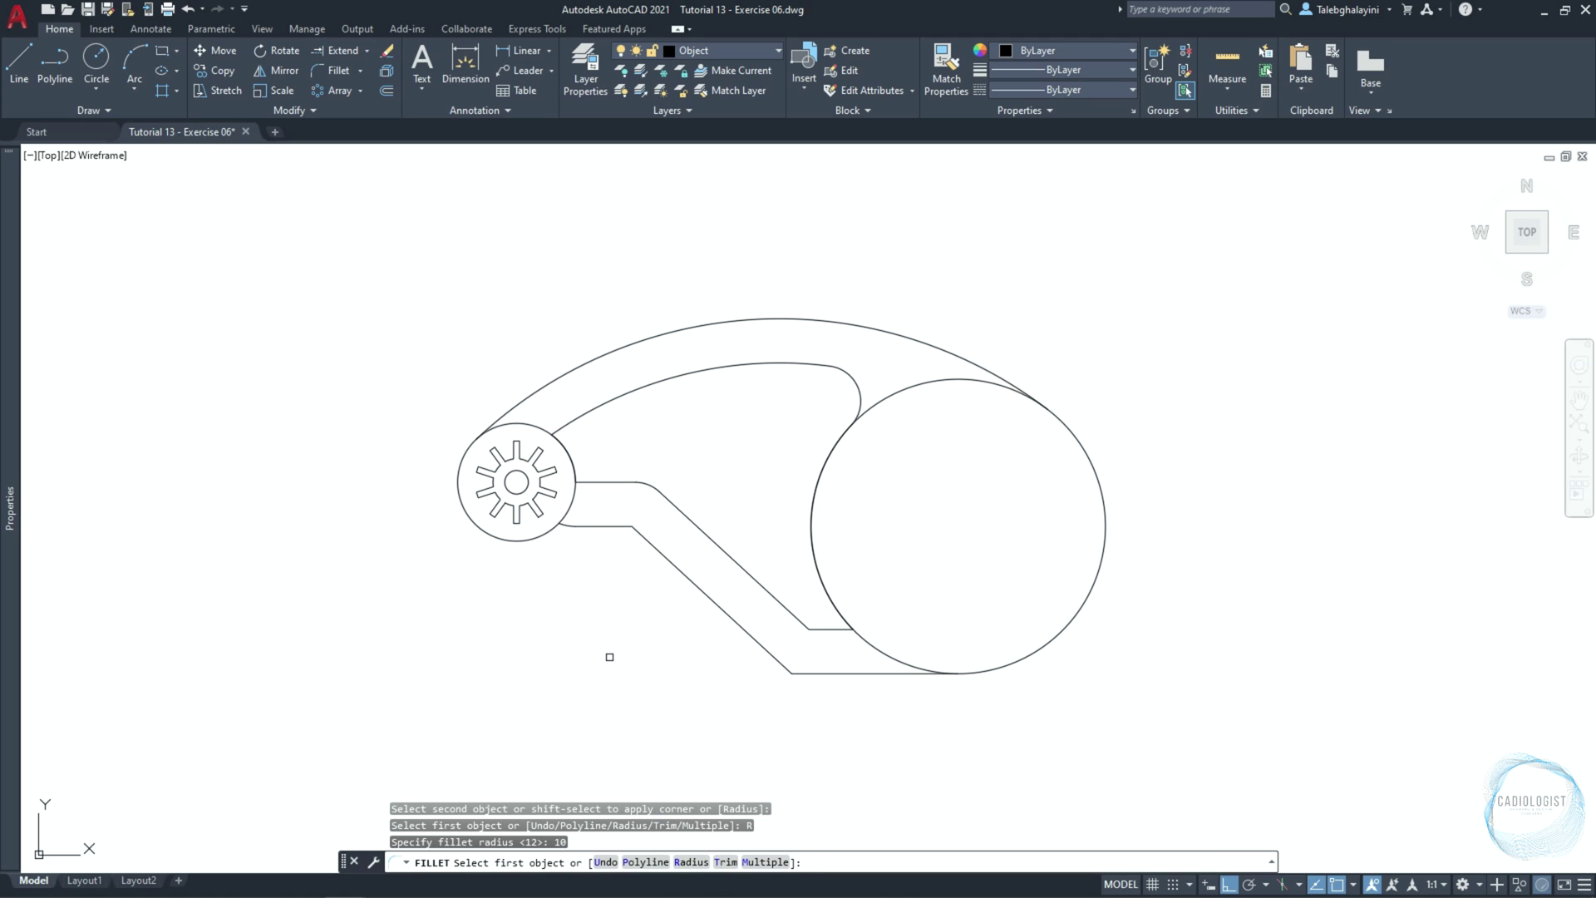
left_click(571, 420)
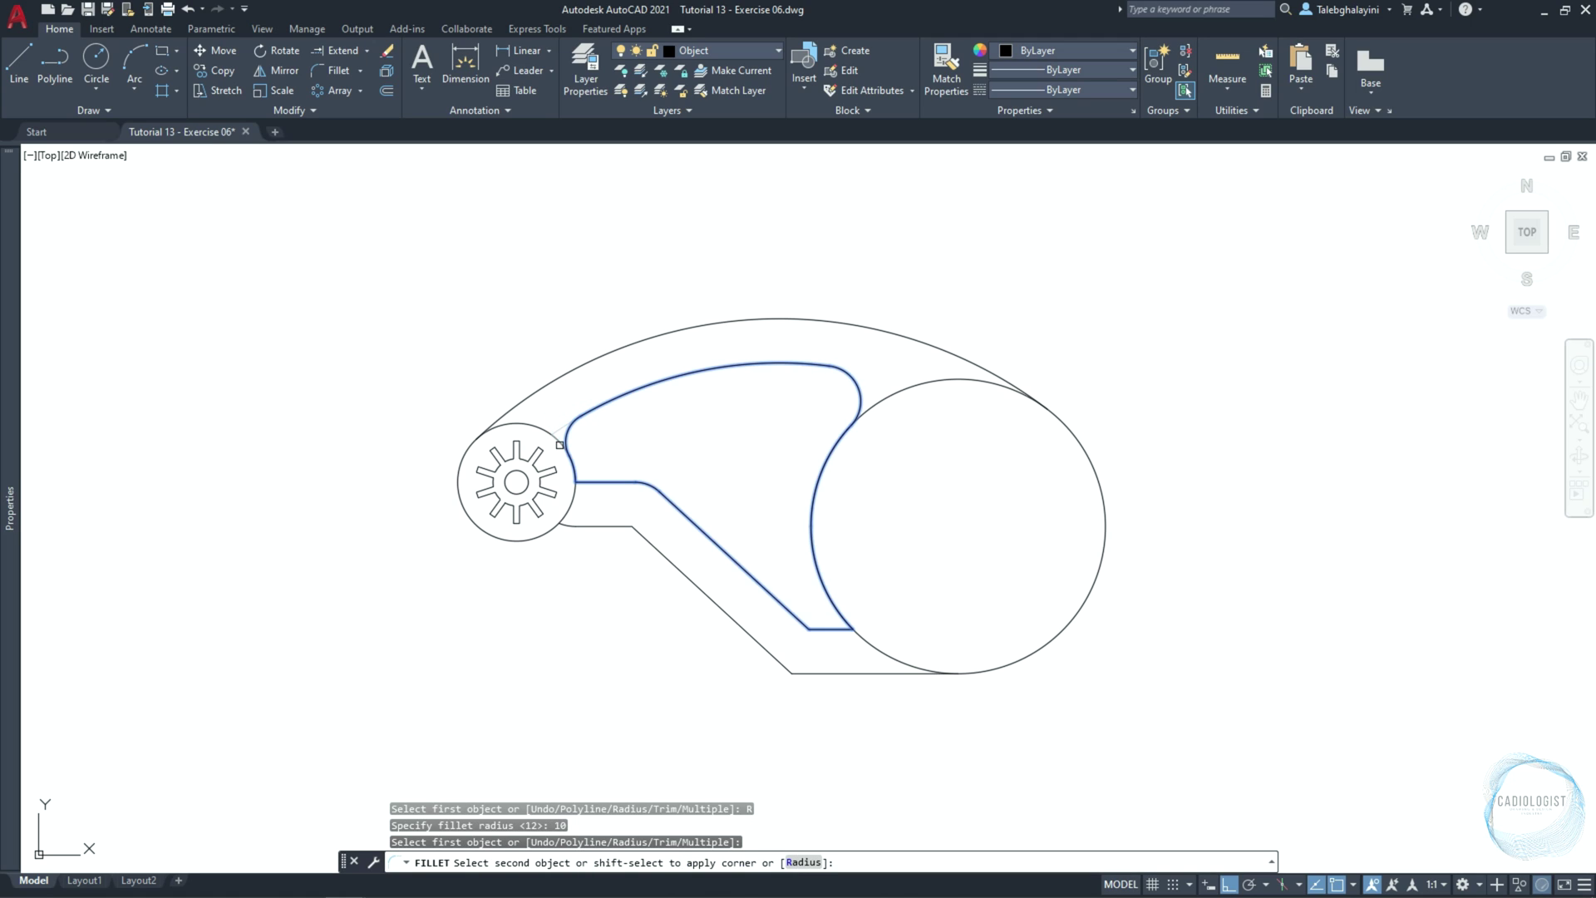
left_click(559, 444)
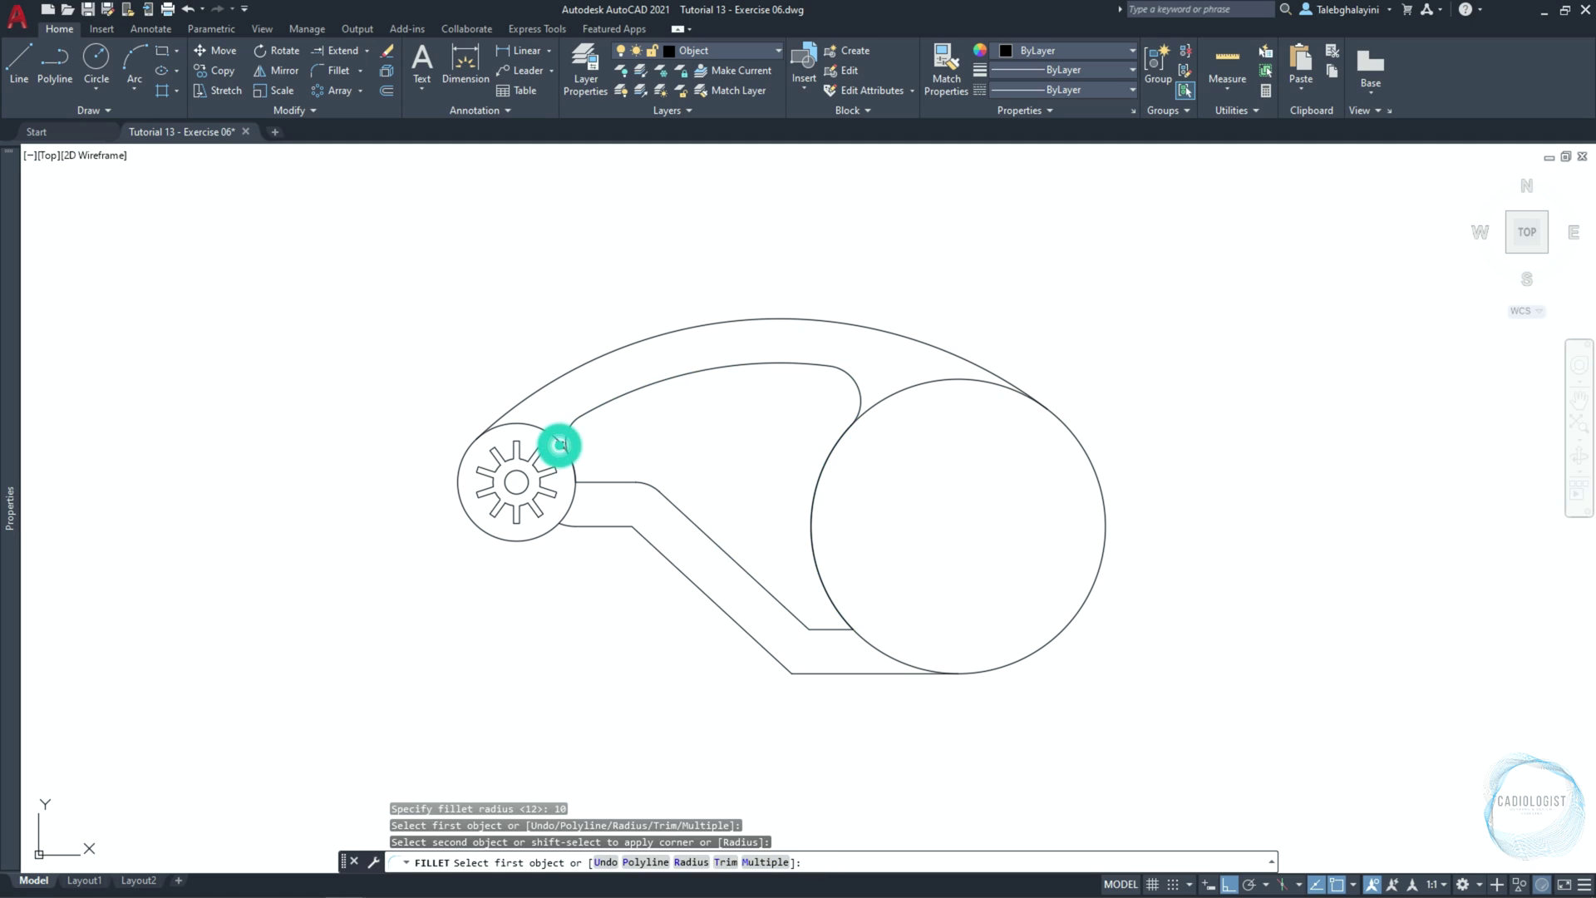
left_click(609, 528)
left_click(644, 540)
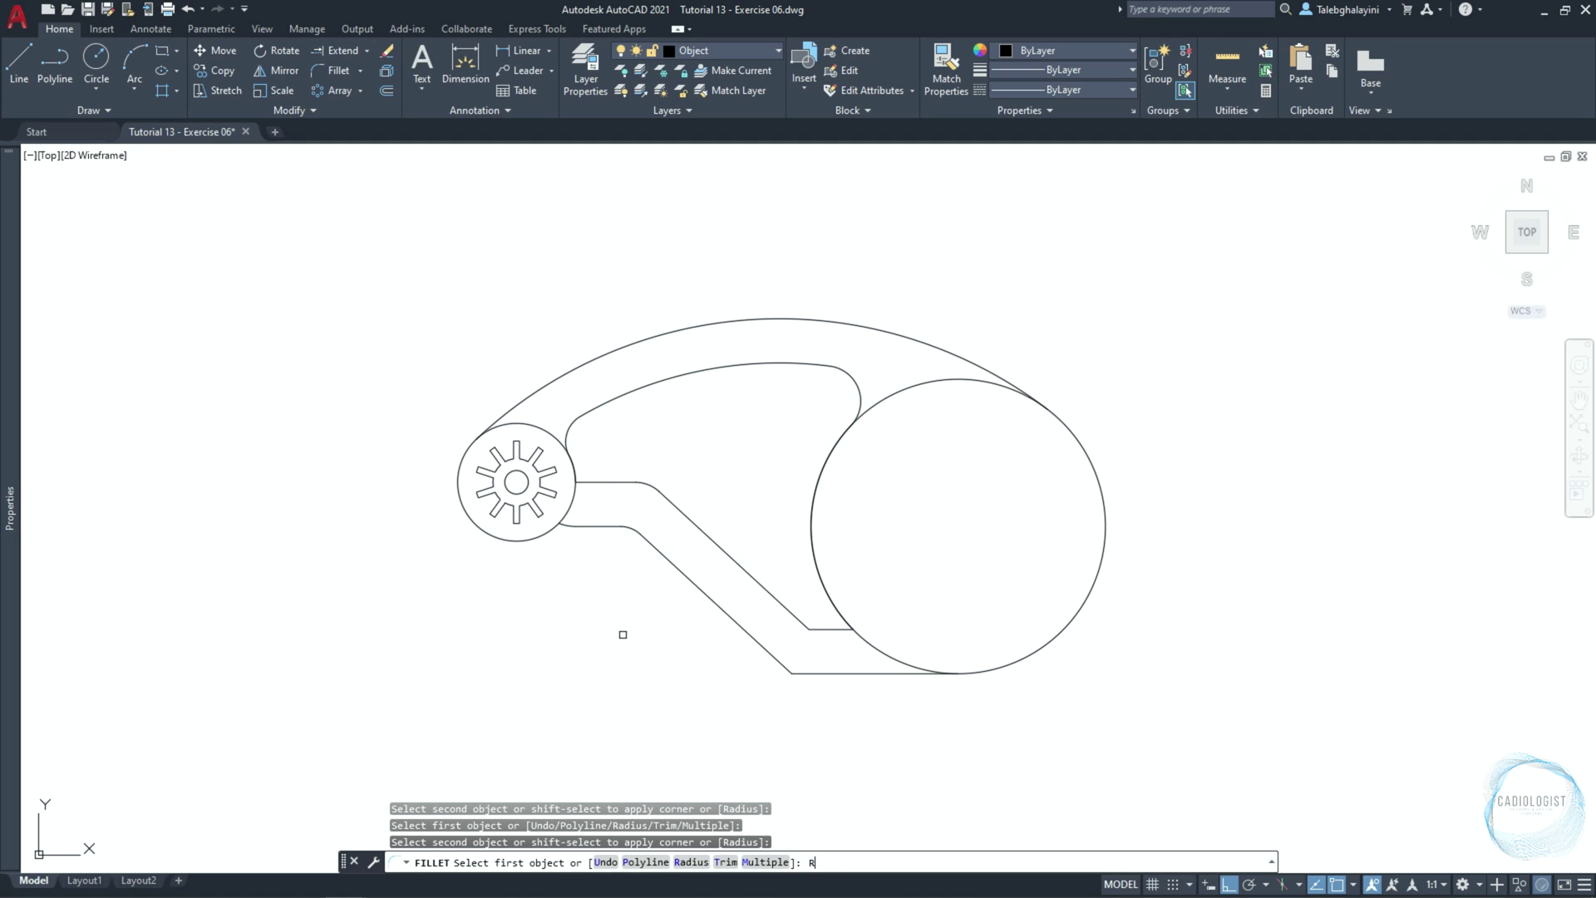
Fillet the short line near the large circle into the diagonal with radius 8
key("Return")
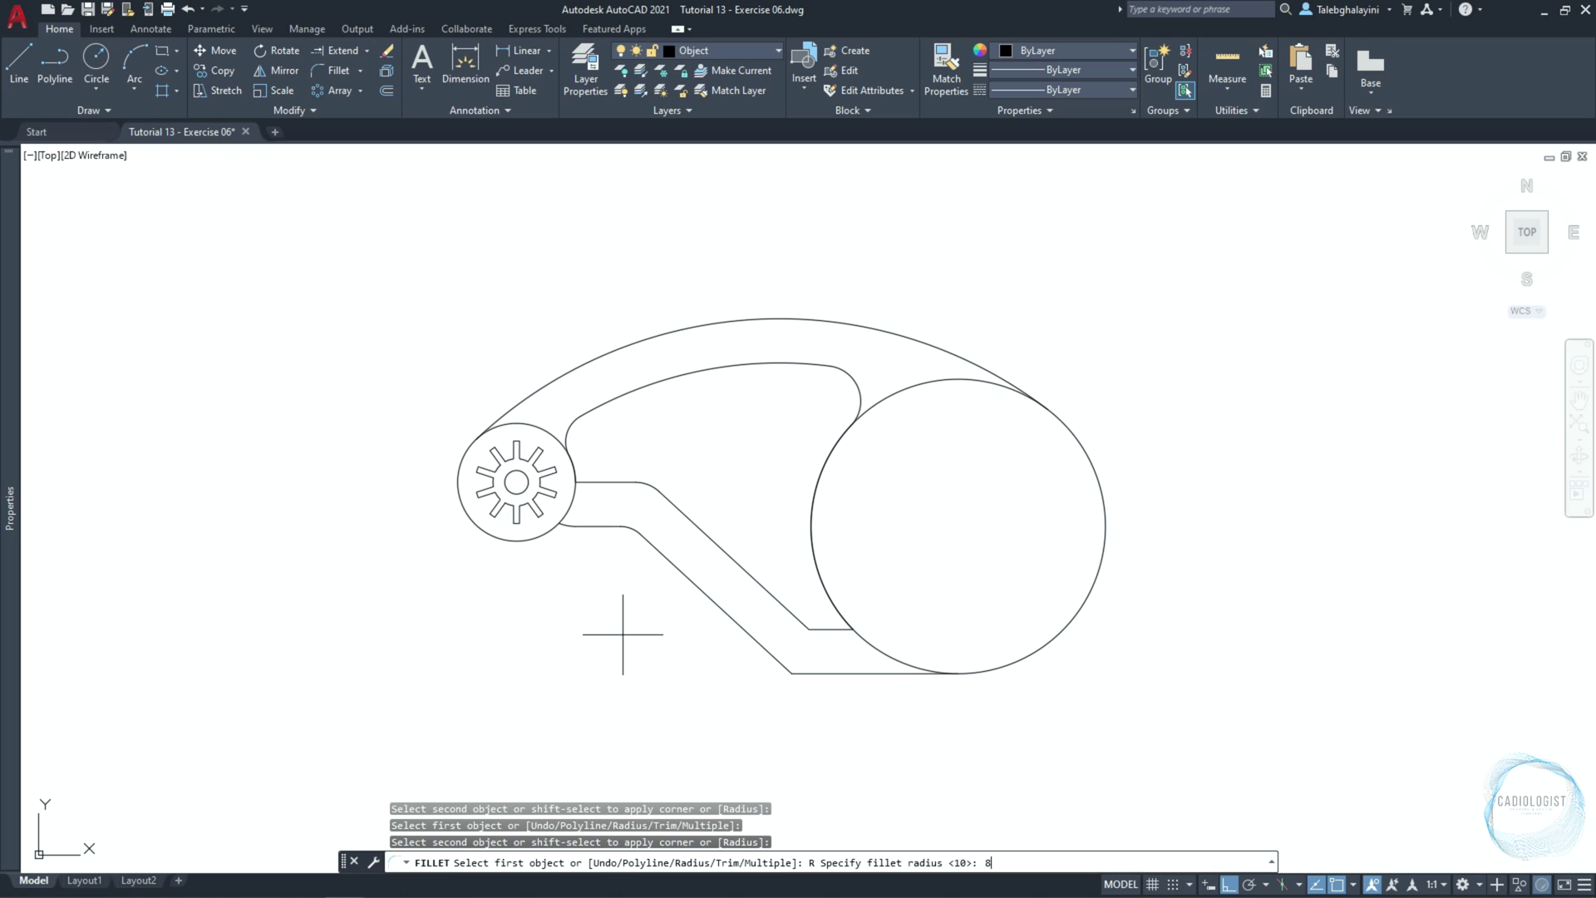
type("8")
key("Return")
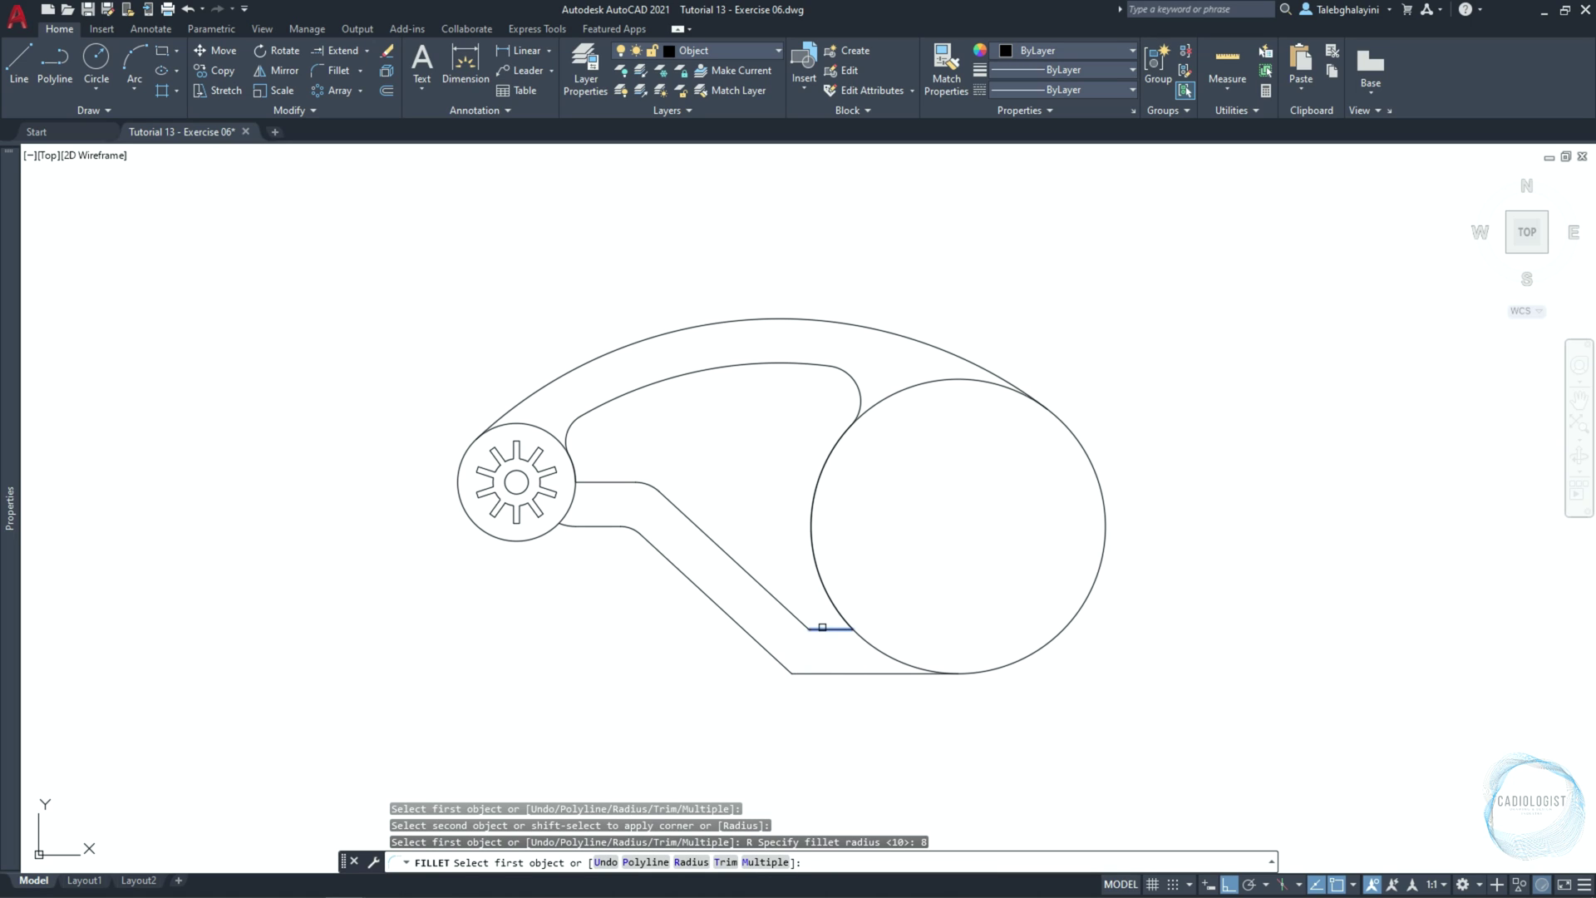
left_click(822, 627)
left_click(790, 609)
Fillet the short horizontal line into the large circle with radius 4
type("R")
key("Return")
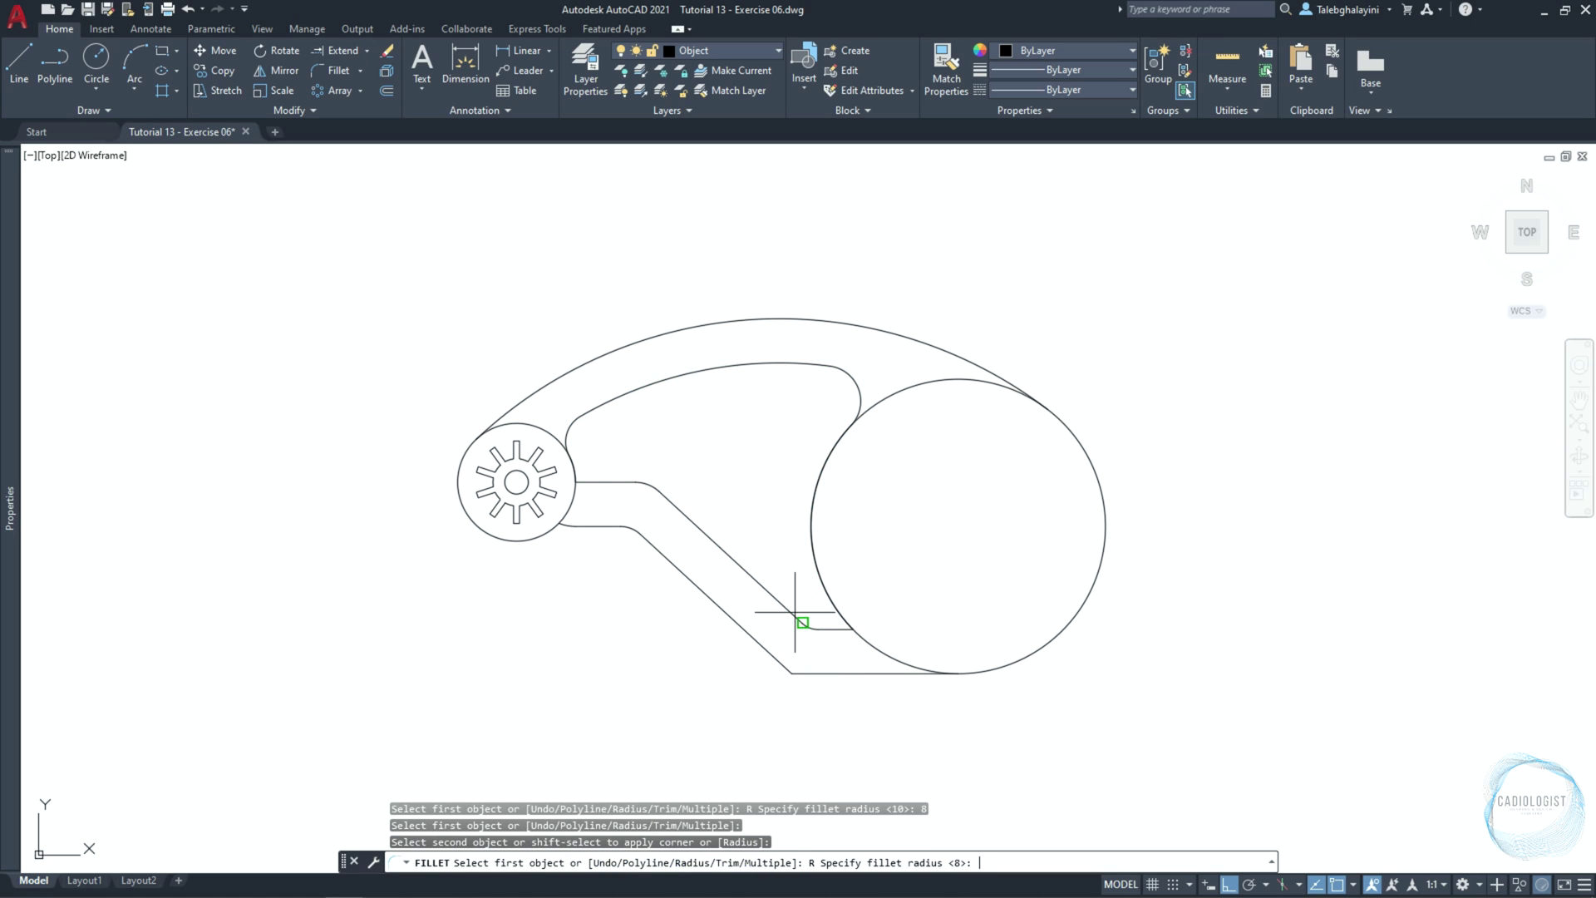
type("4")
key("Return")
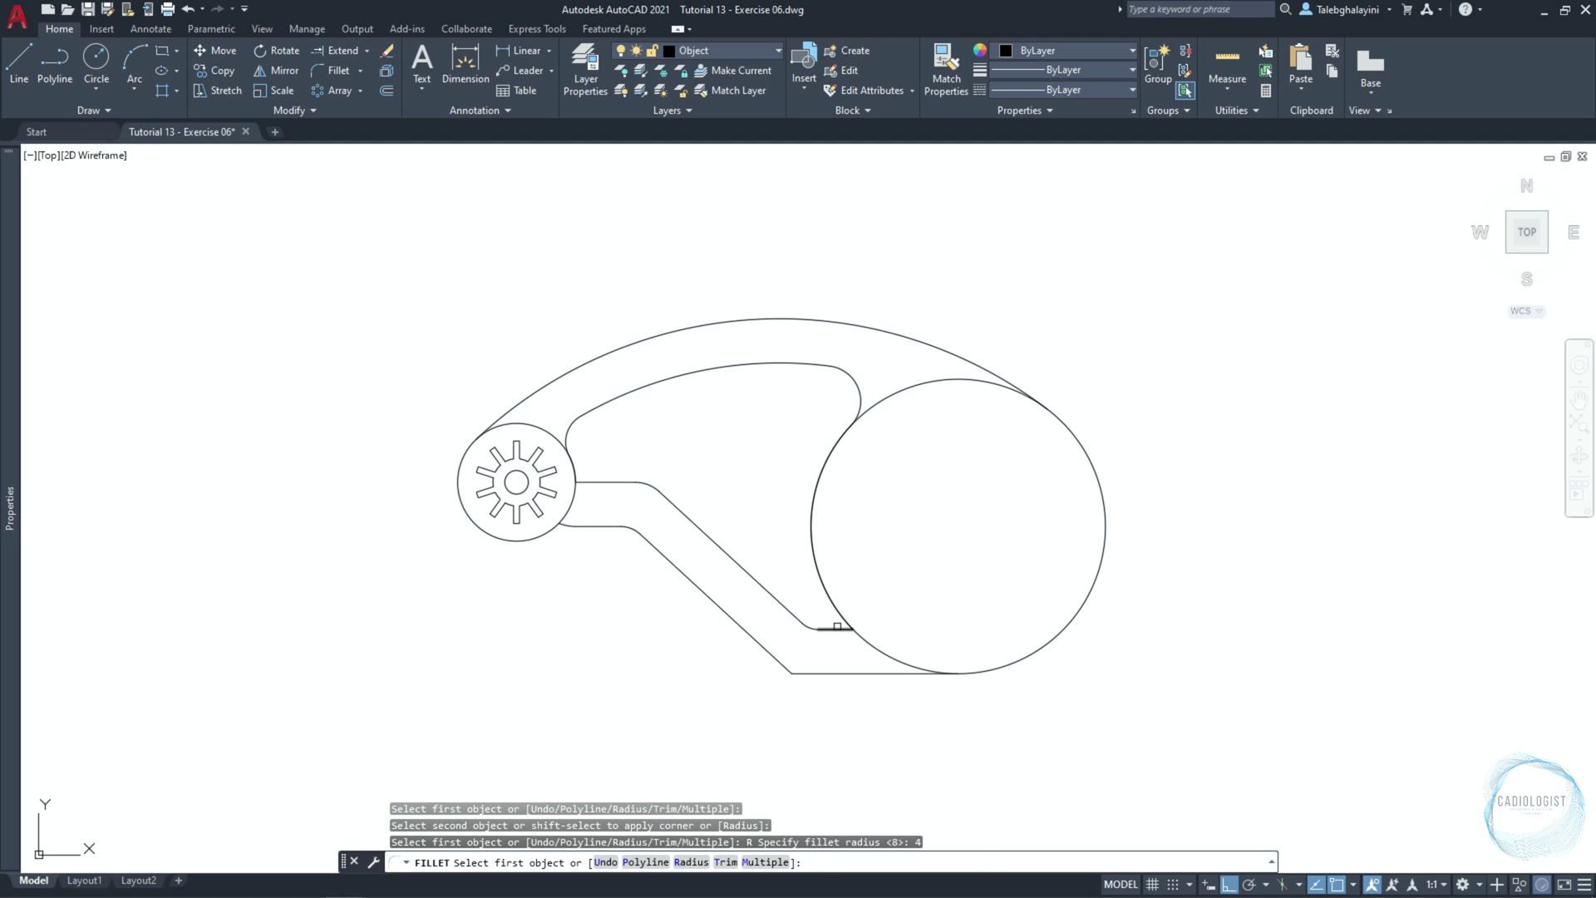
left_click(838, 626)
left_click(840, 617)
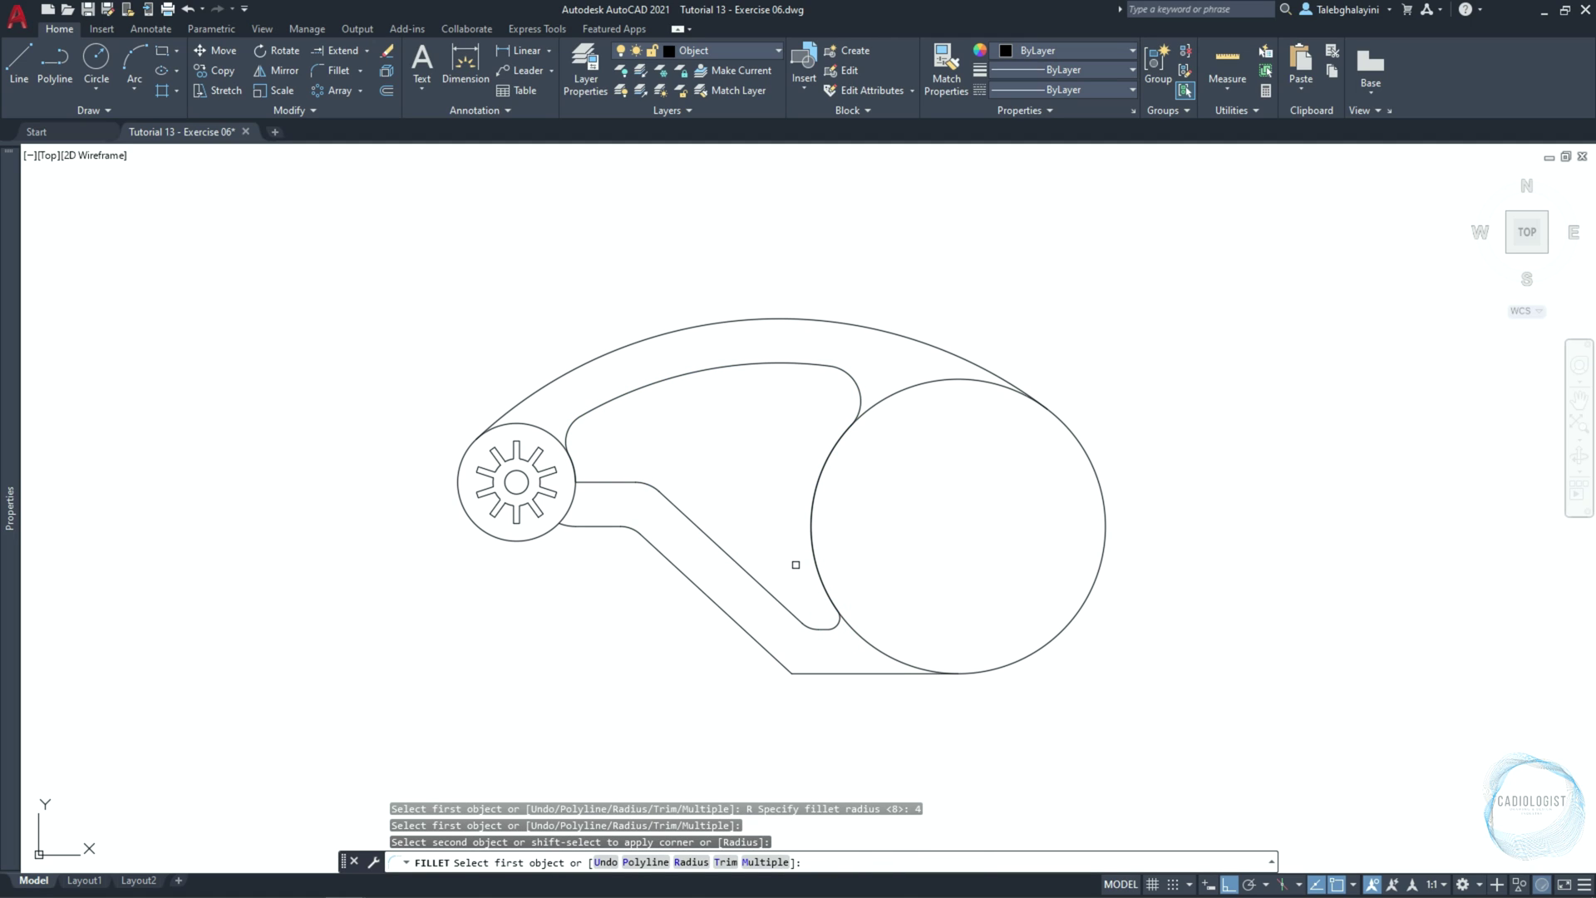
Round the corner between the bottom horizontal edge and the diagonal with radius 16
key("Return")
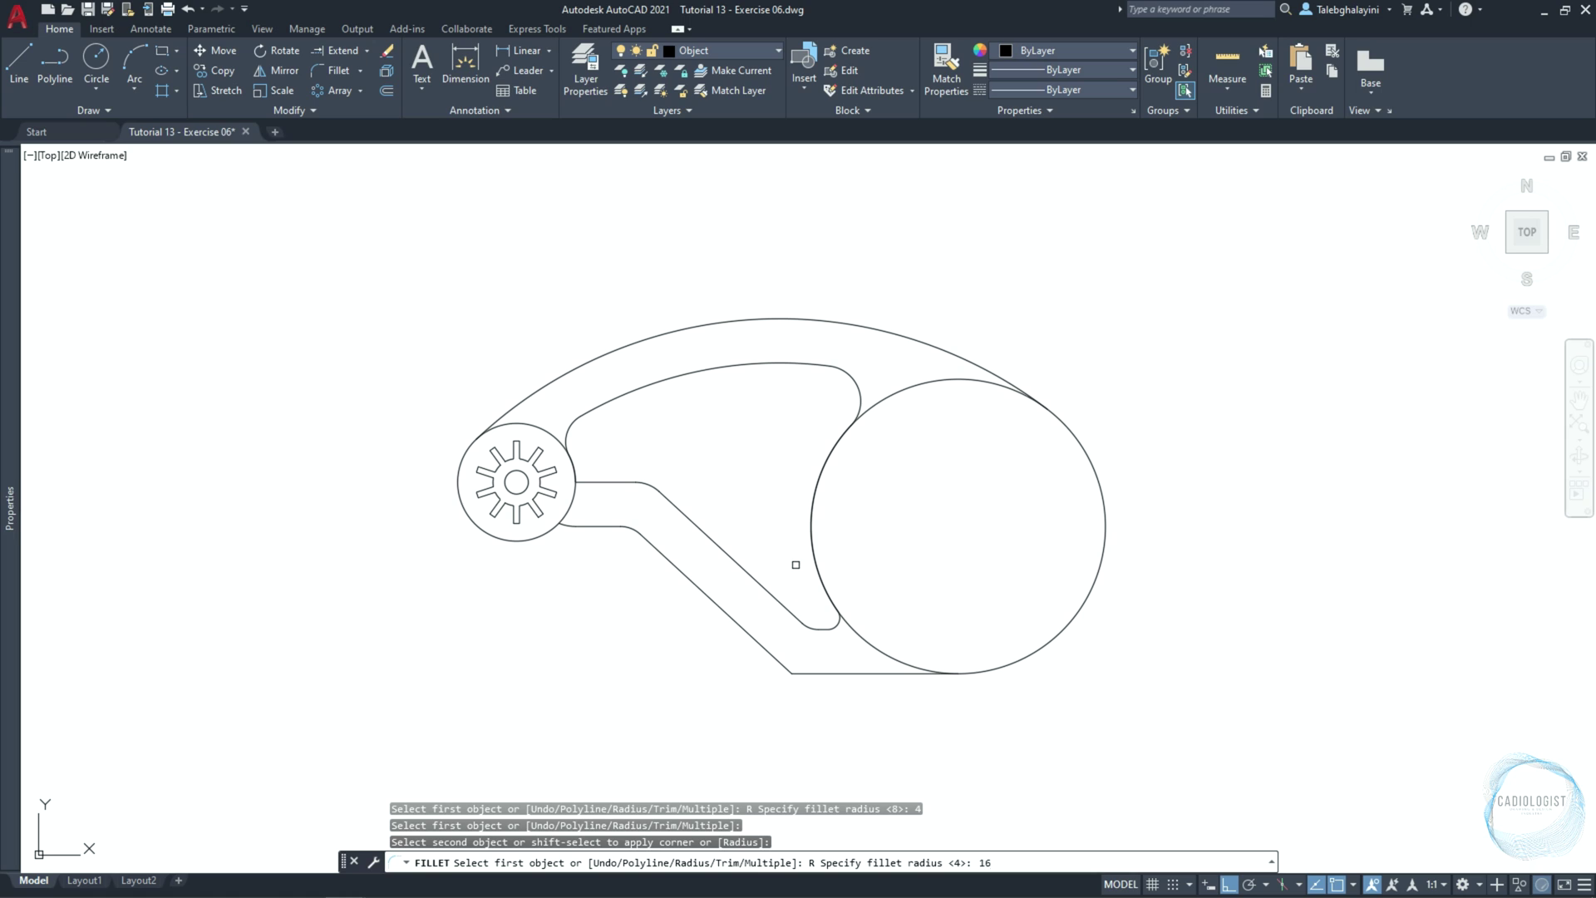
key("Return")
left_click(810, 672)
left_click(773, 651)
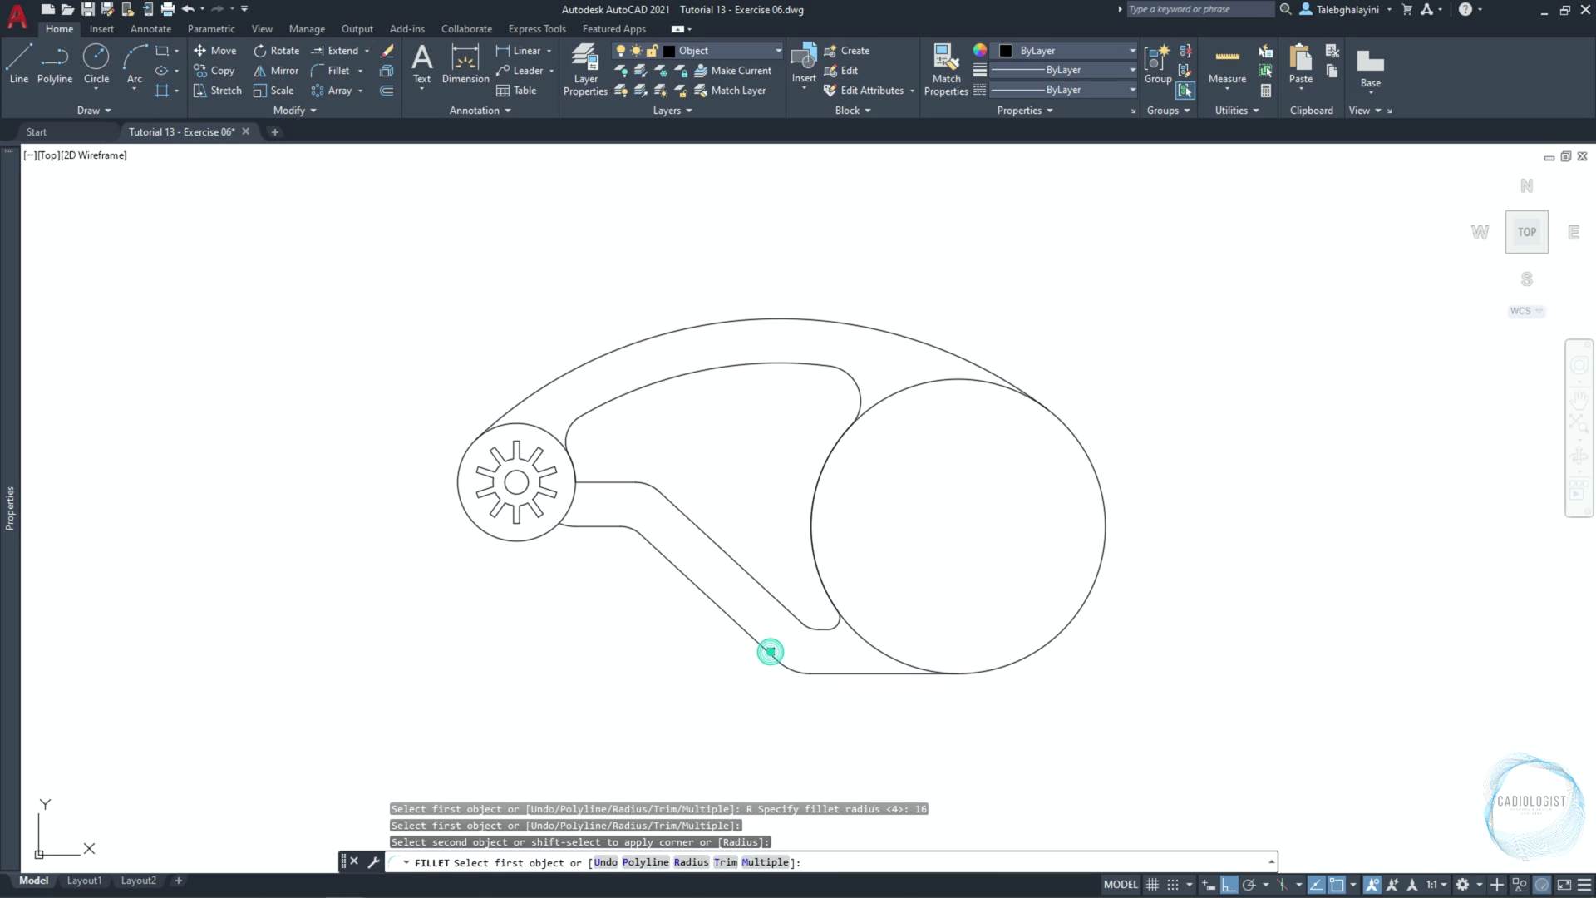
scroll(607, 545, "up", 4)
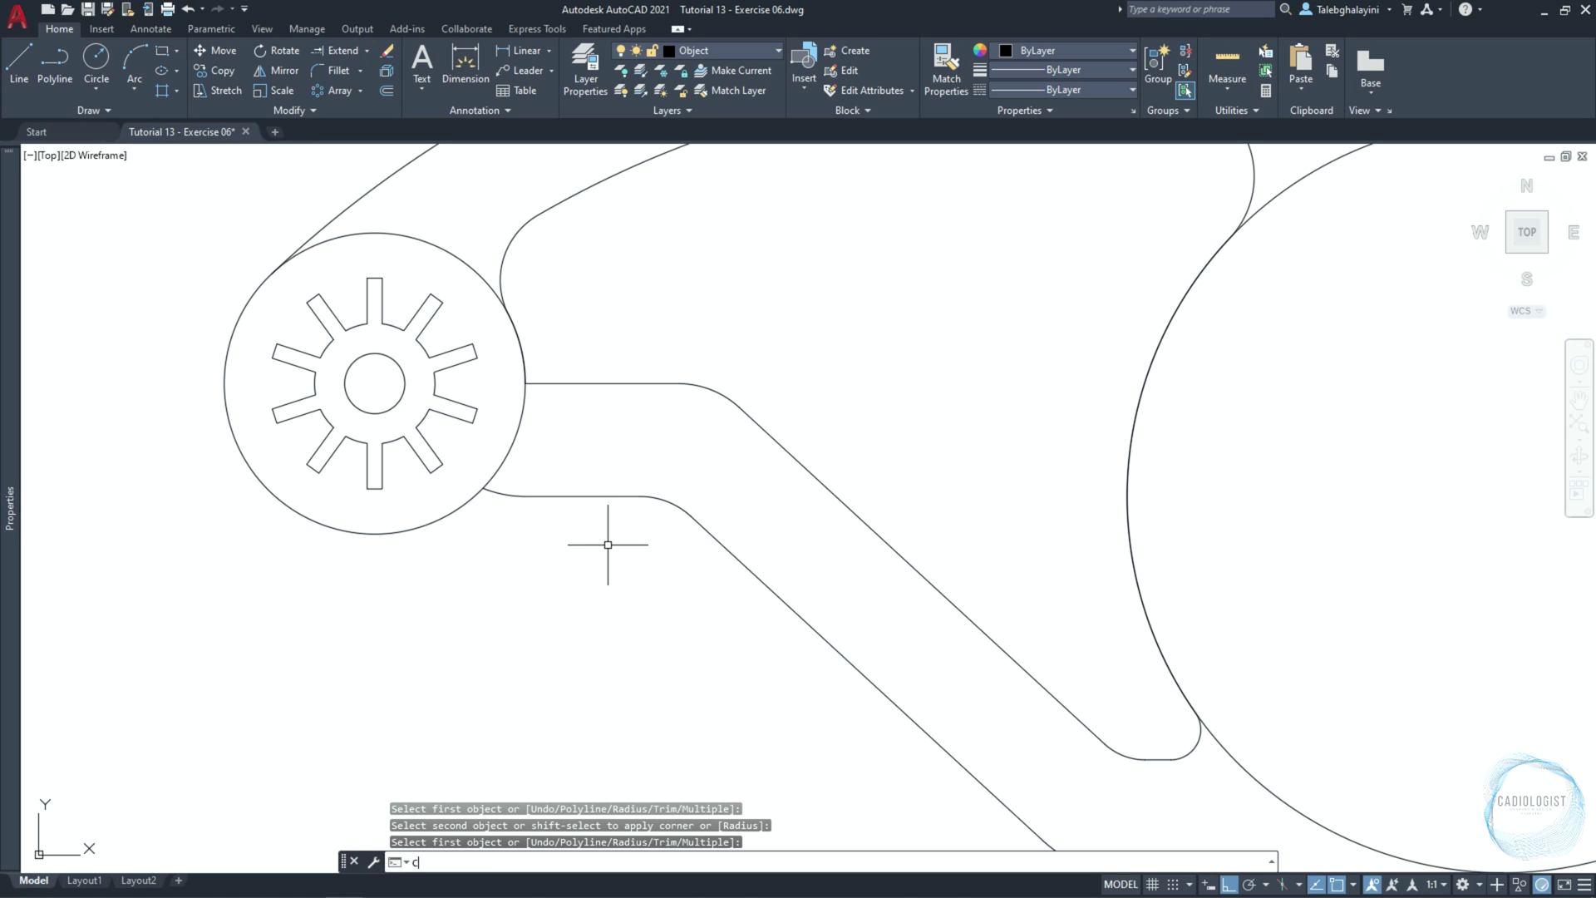
Draw a small circle below the arm touching its edge, then move it 18 units left
type("c")
key("Return")
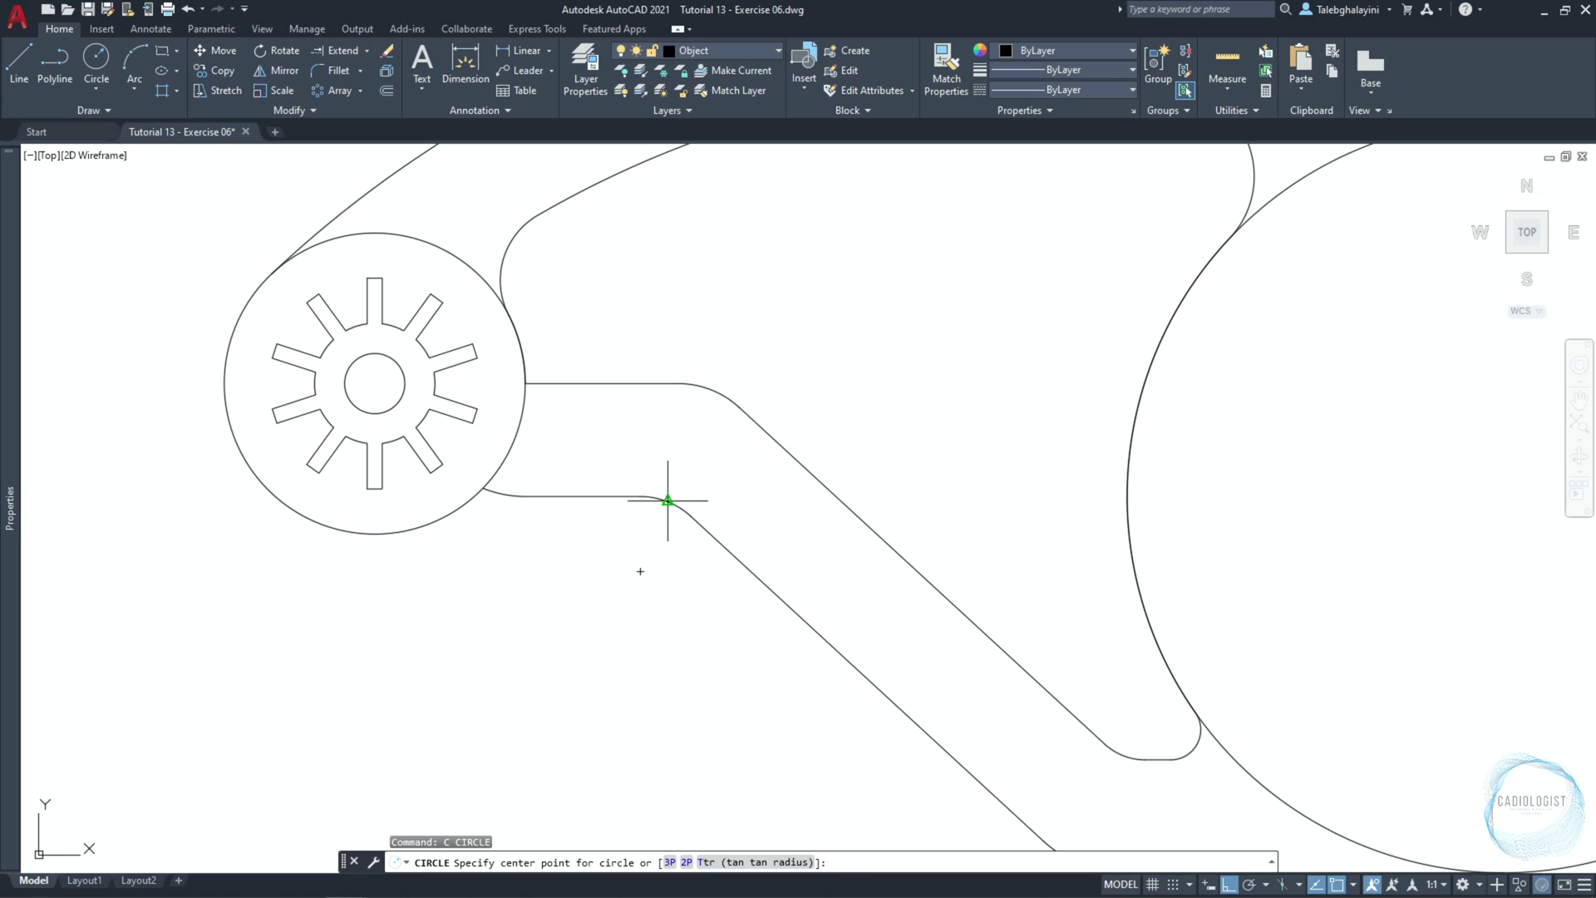
left_click(640, 571)
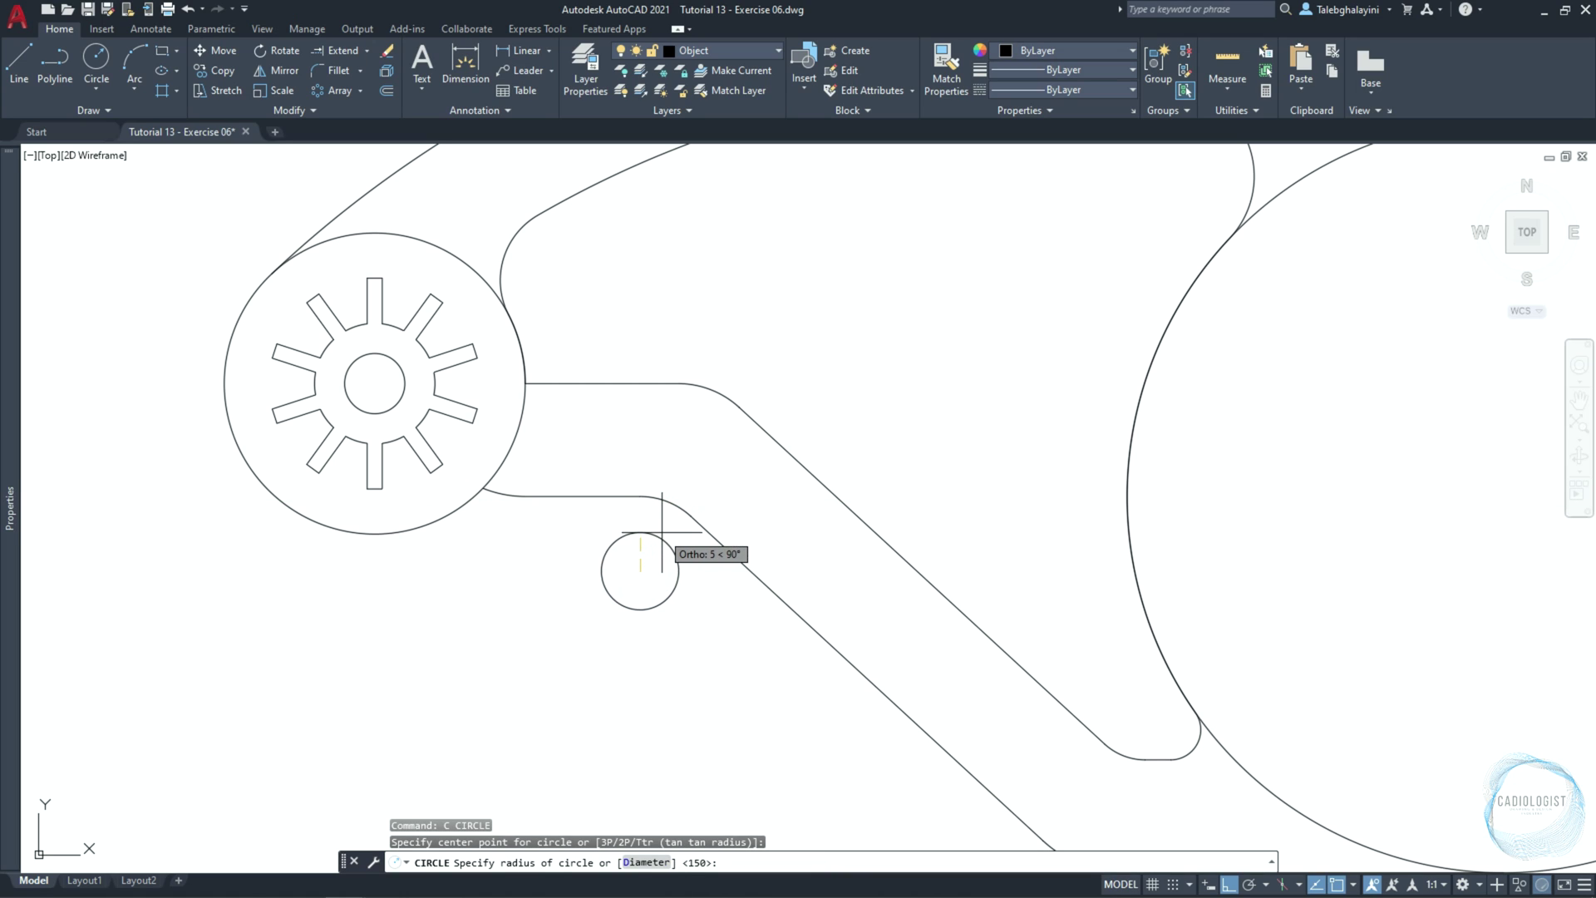
left_click(666, 503)
left_click(613, 571)
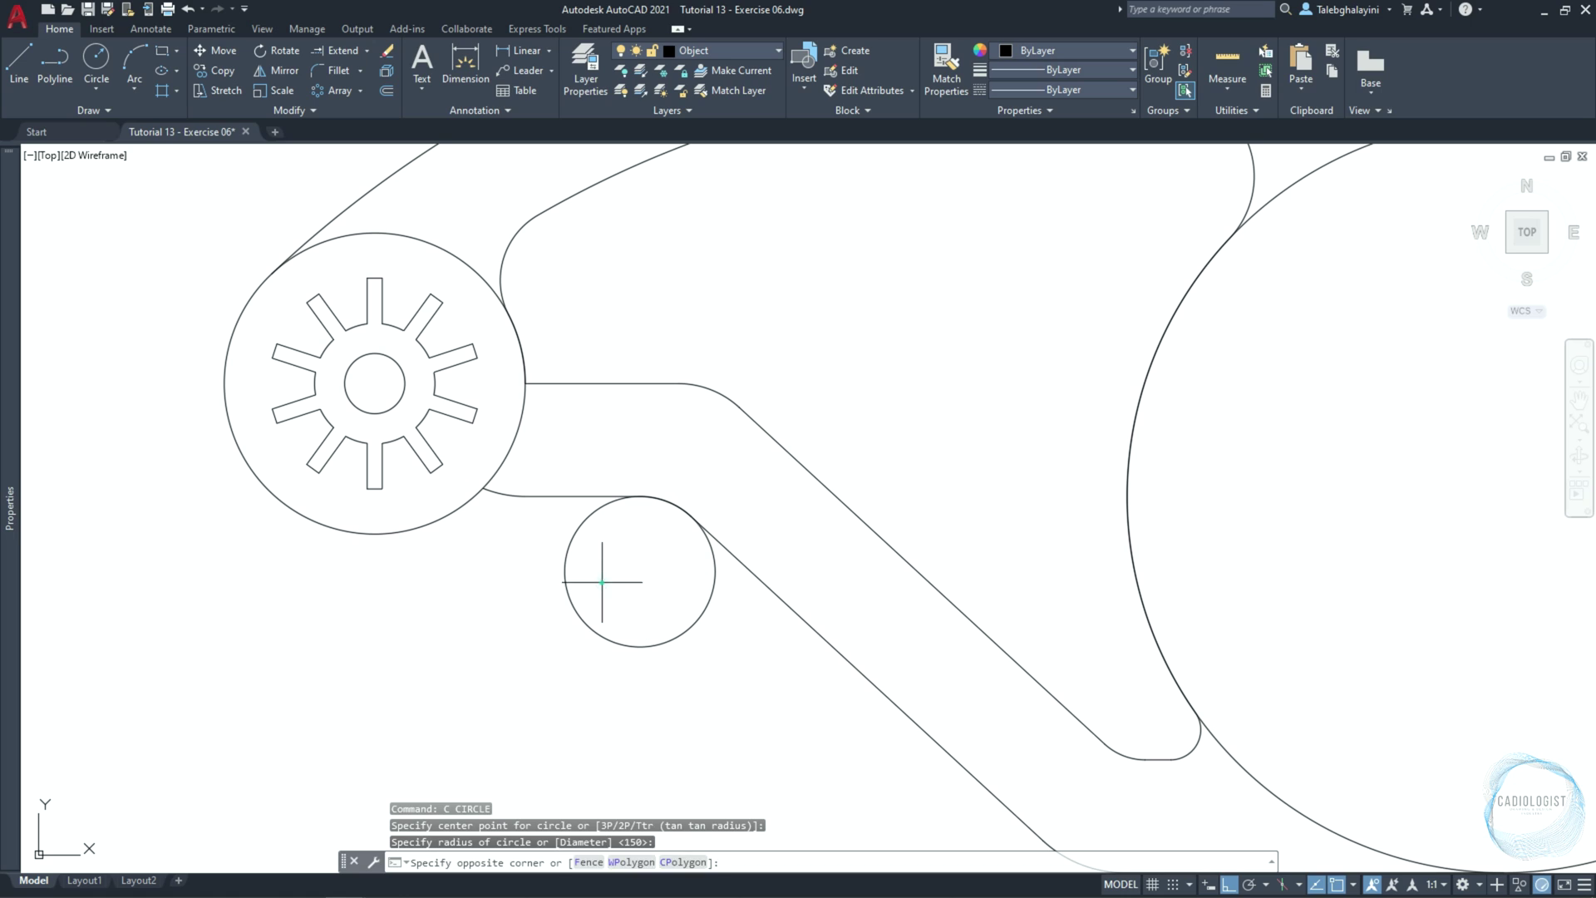
left_click(488, 652)
type("m")
key("Return")
left_click(493, 642)
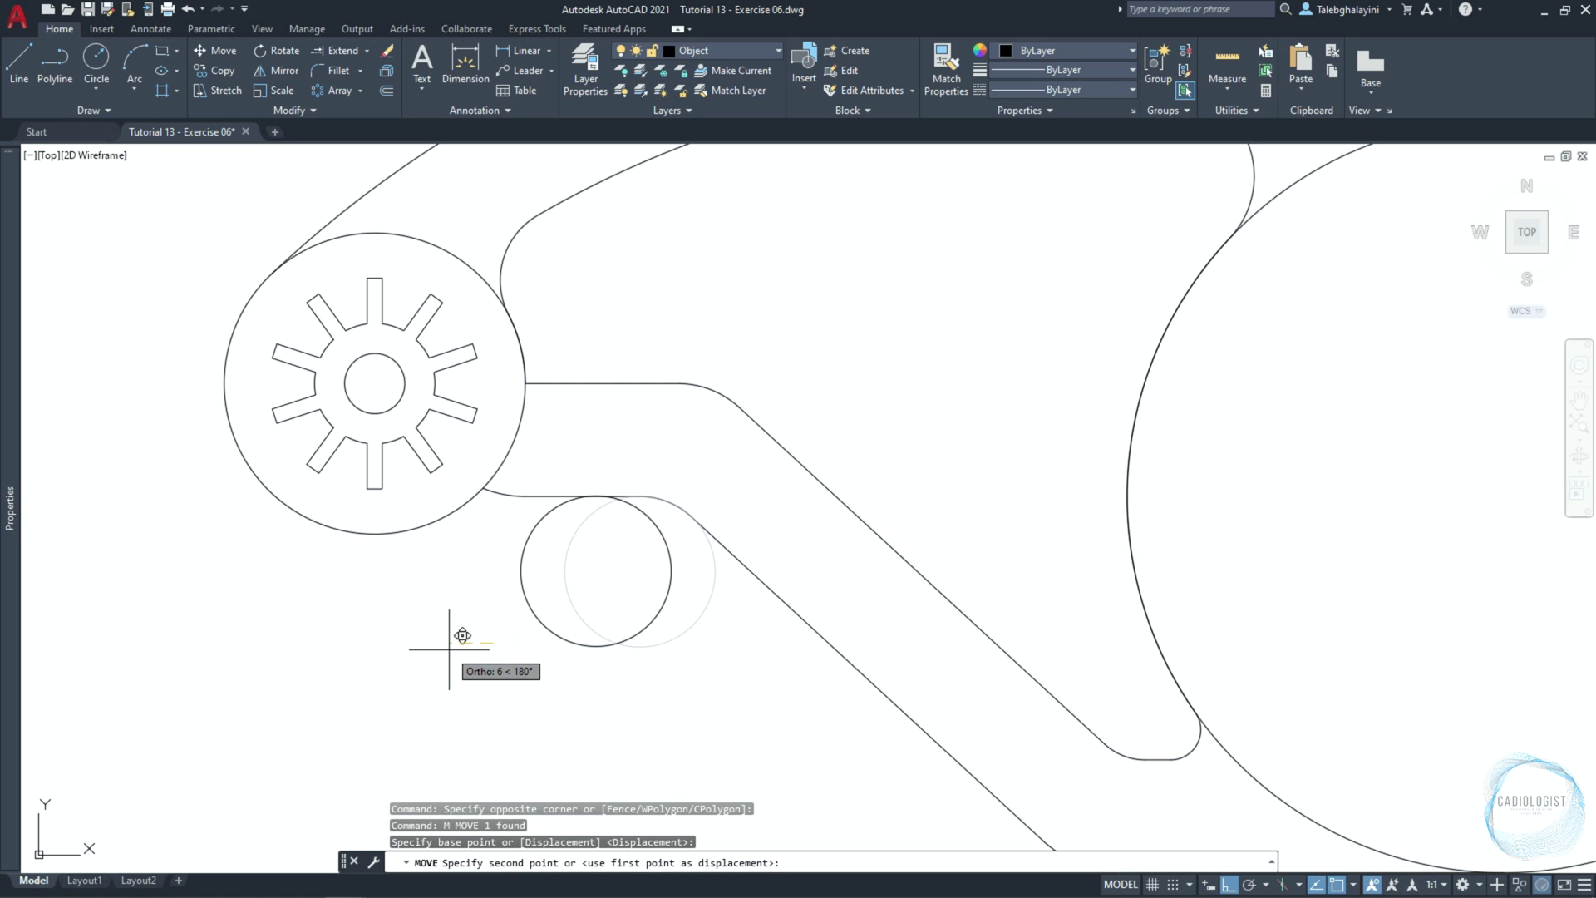
key("Return")
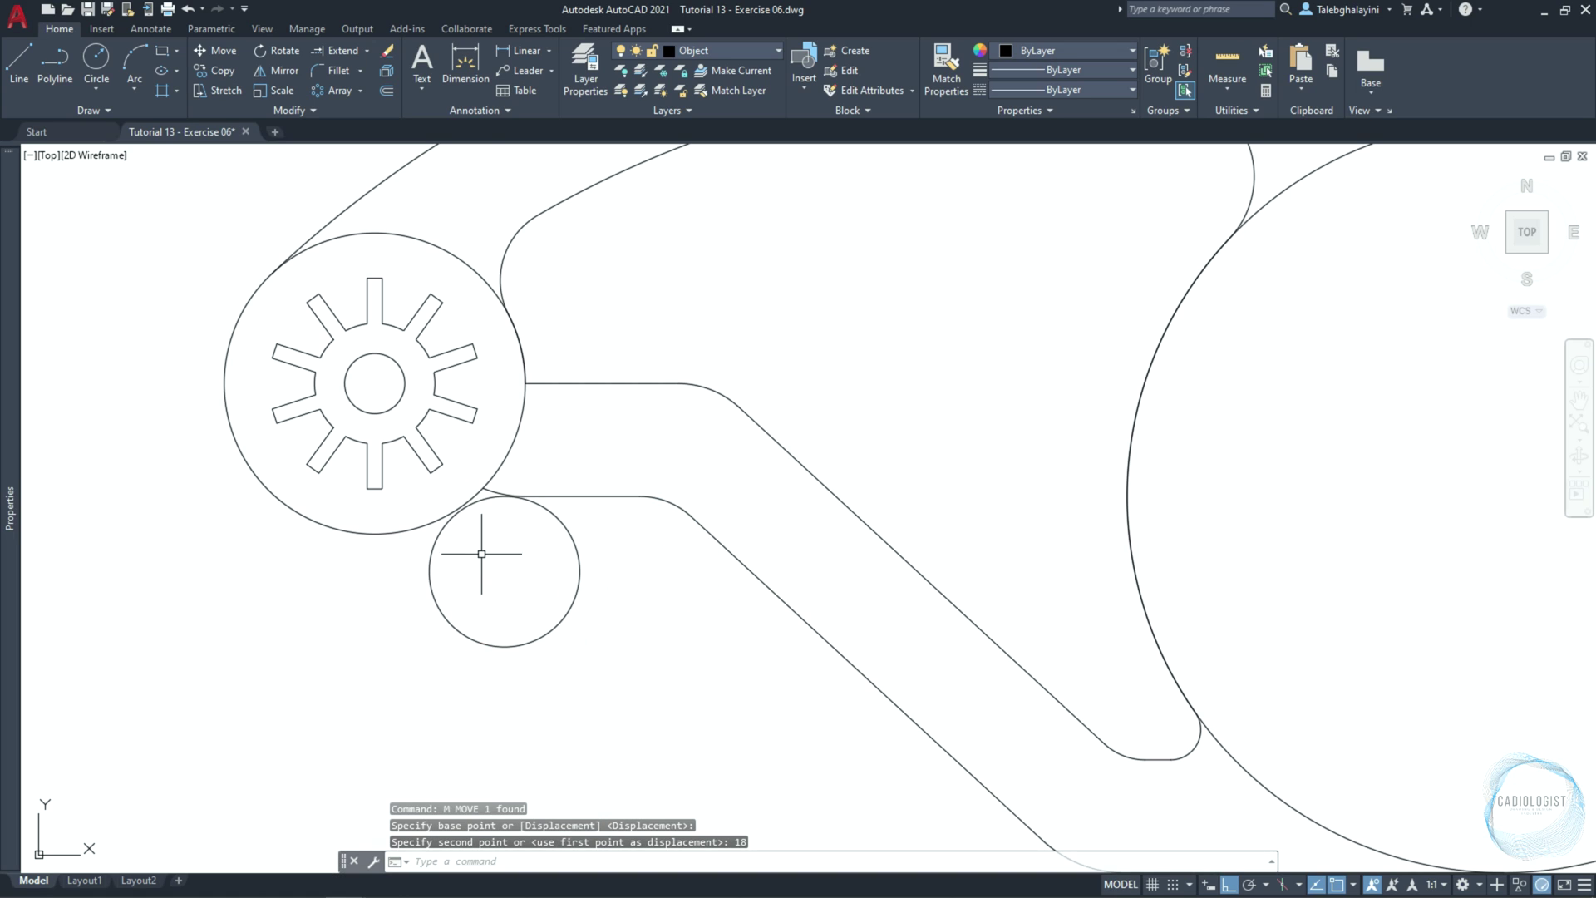
Remove the end vertex from the arm's lower edge polyline
scroll(482, 553, "up", 4)
left_click(631, 433)
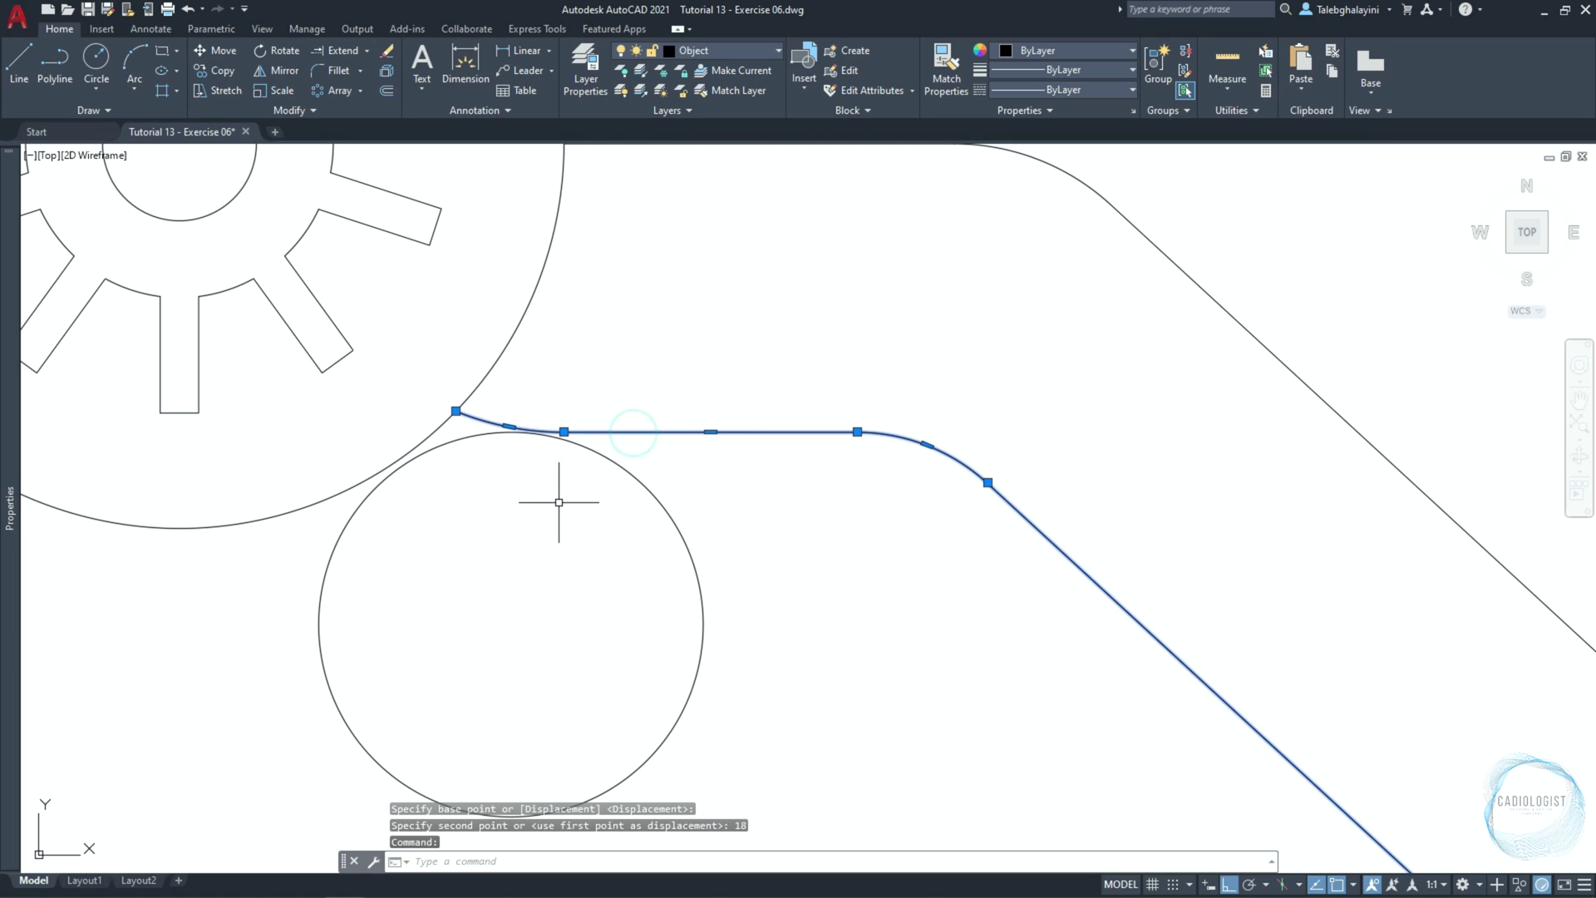
mouse_move(456, 411)
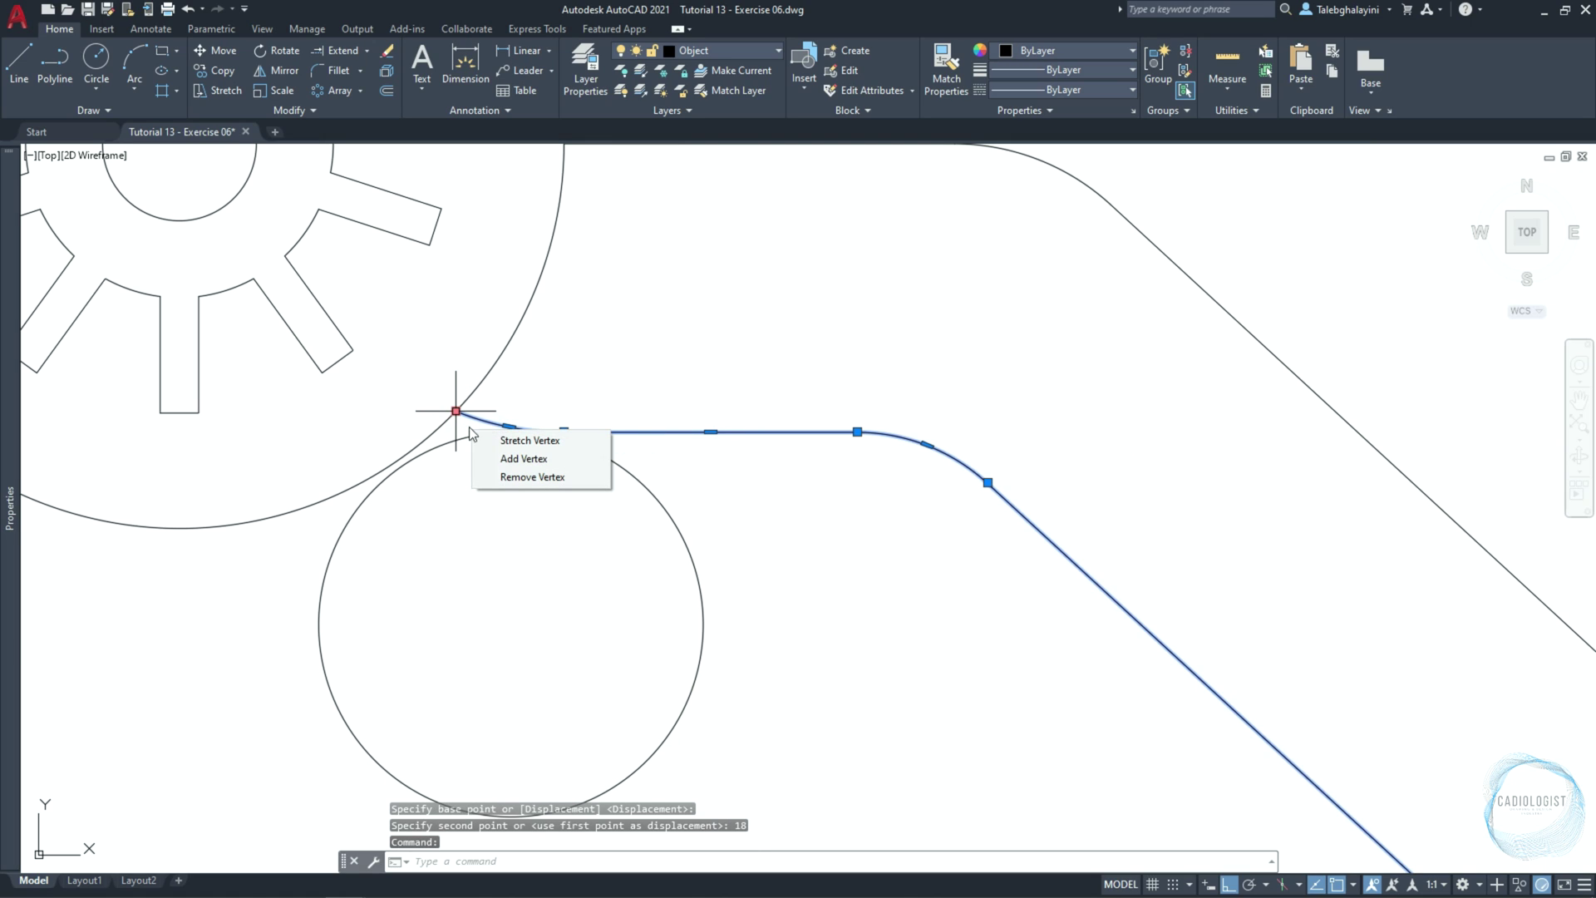
left_click(499, 475)
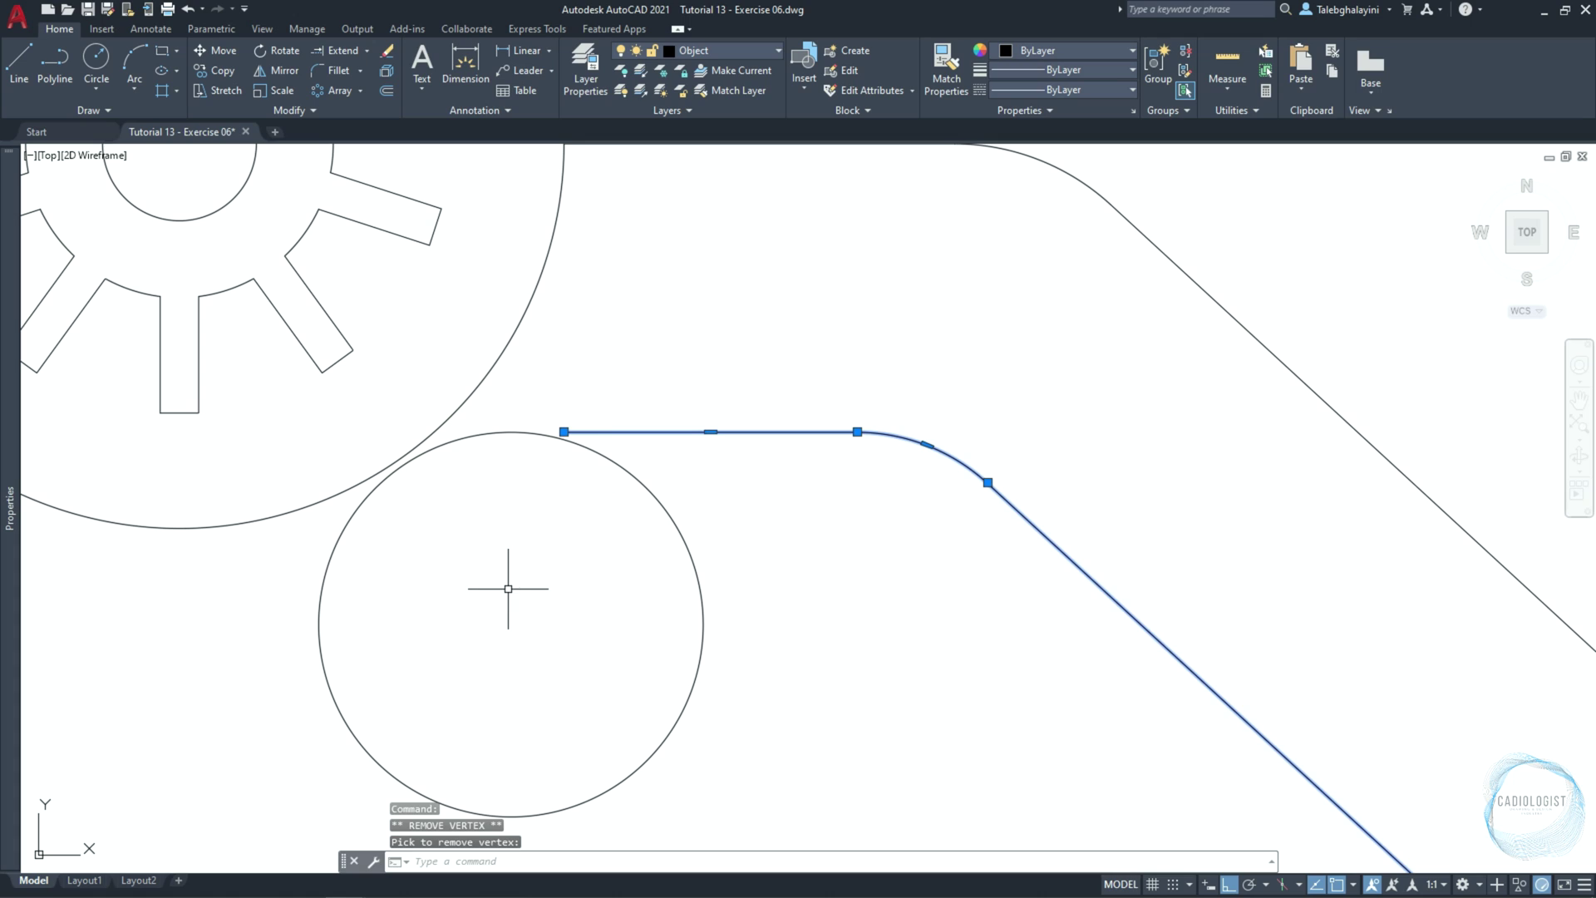
key("Escape")
Extend the arm's lower edge to the top of the small circle
left_click(635, 478)
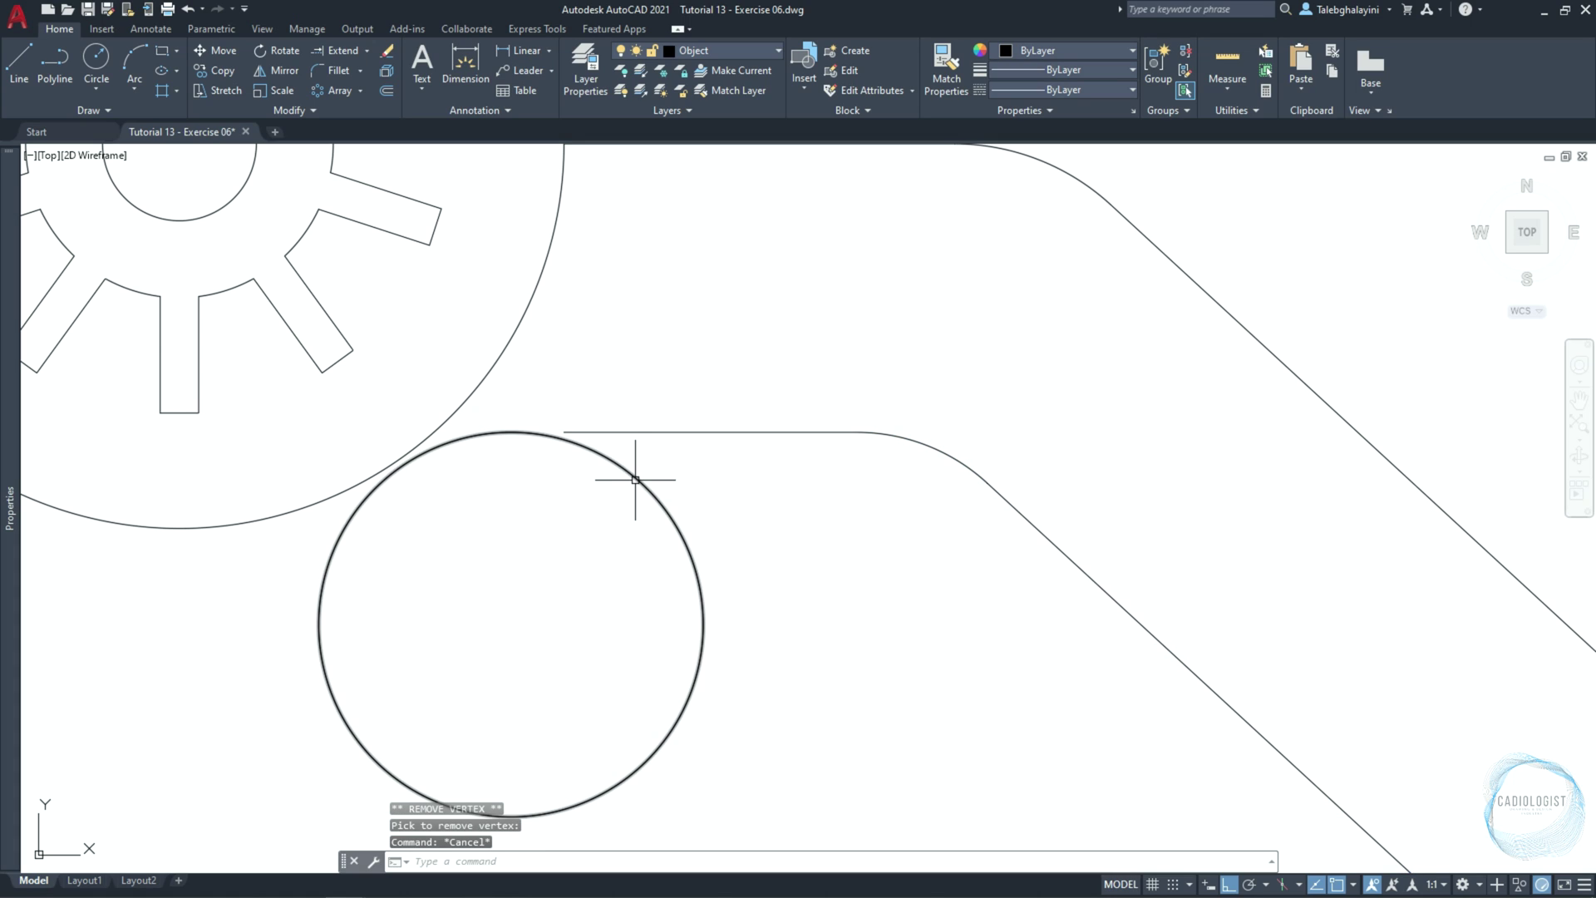
type("ex")
key("Return")
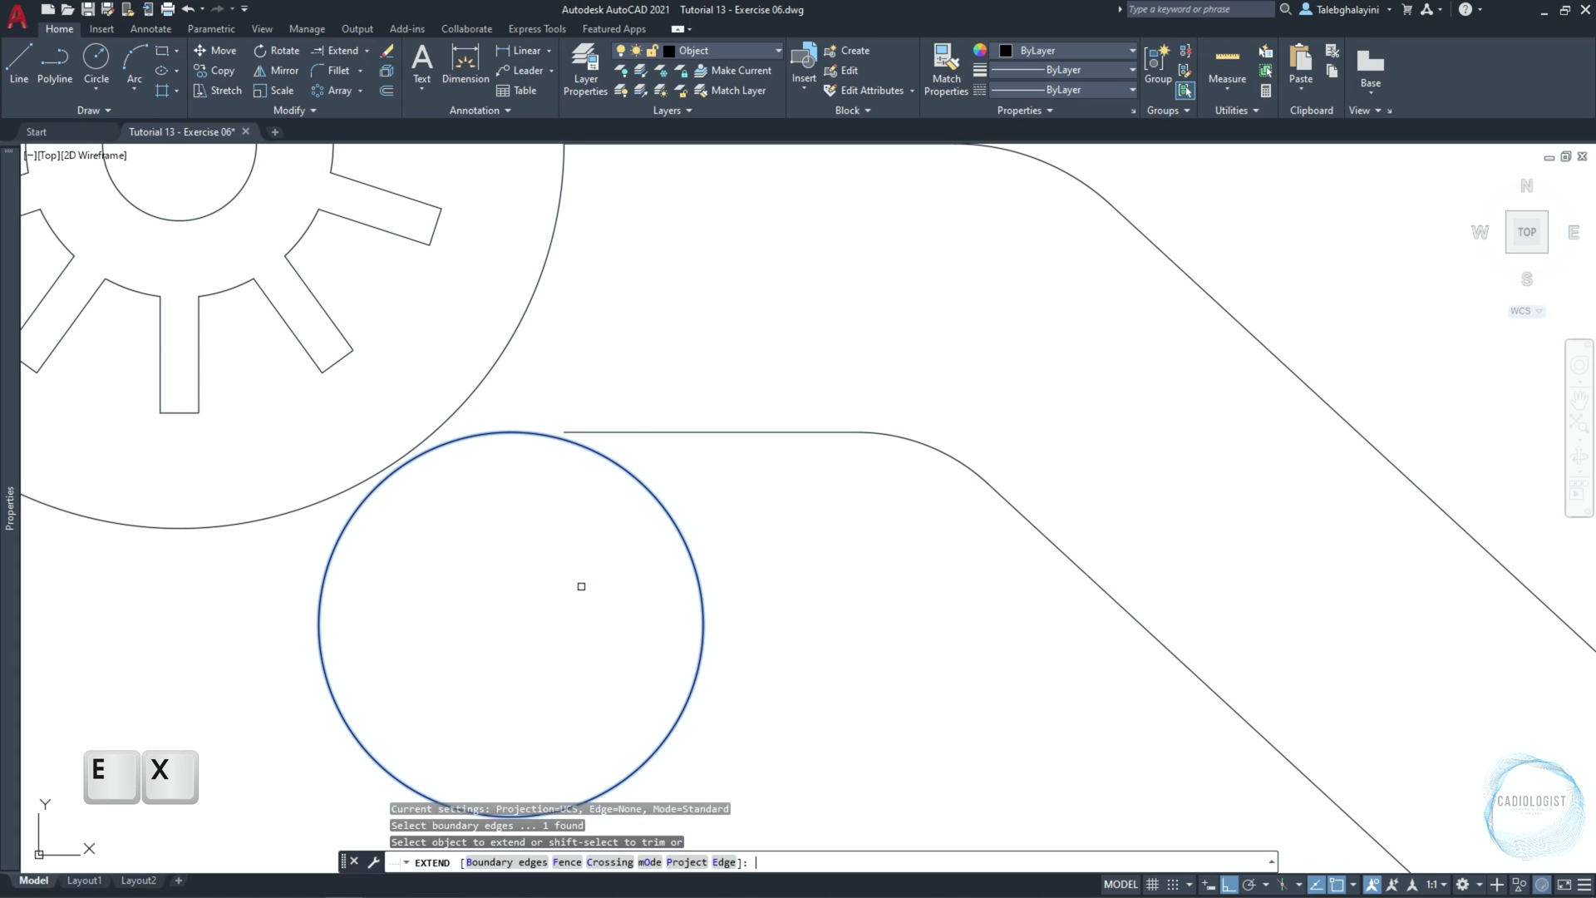
left_click(601, 425)
key("Escape")
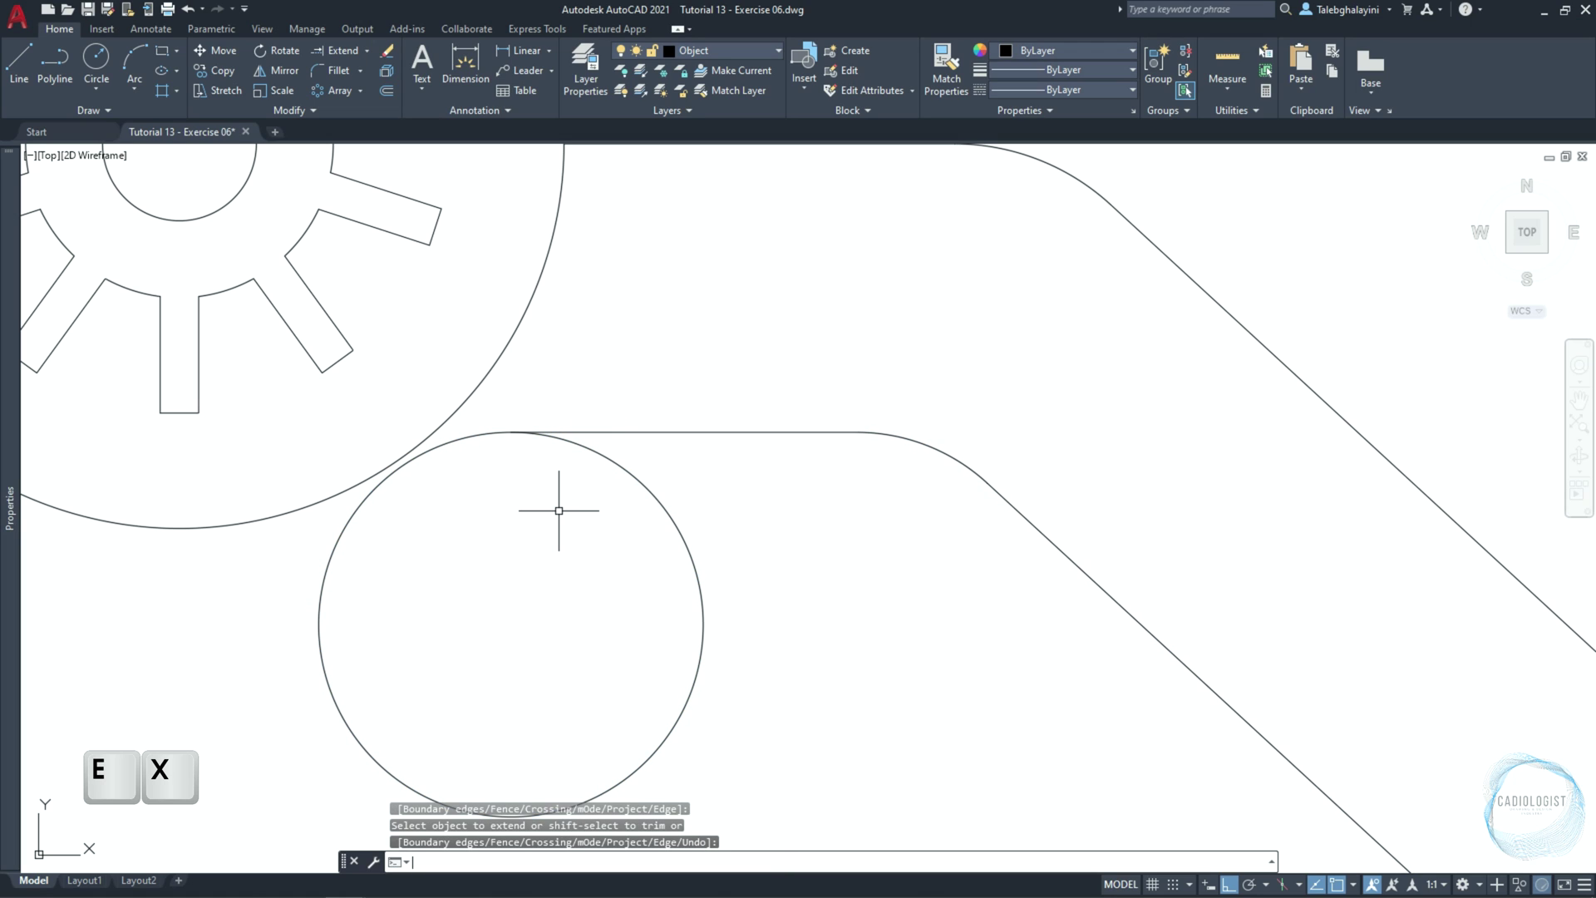
middle_click_drag(494, 572, 883, 525)
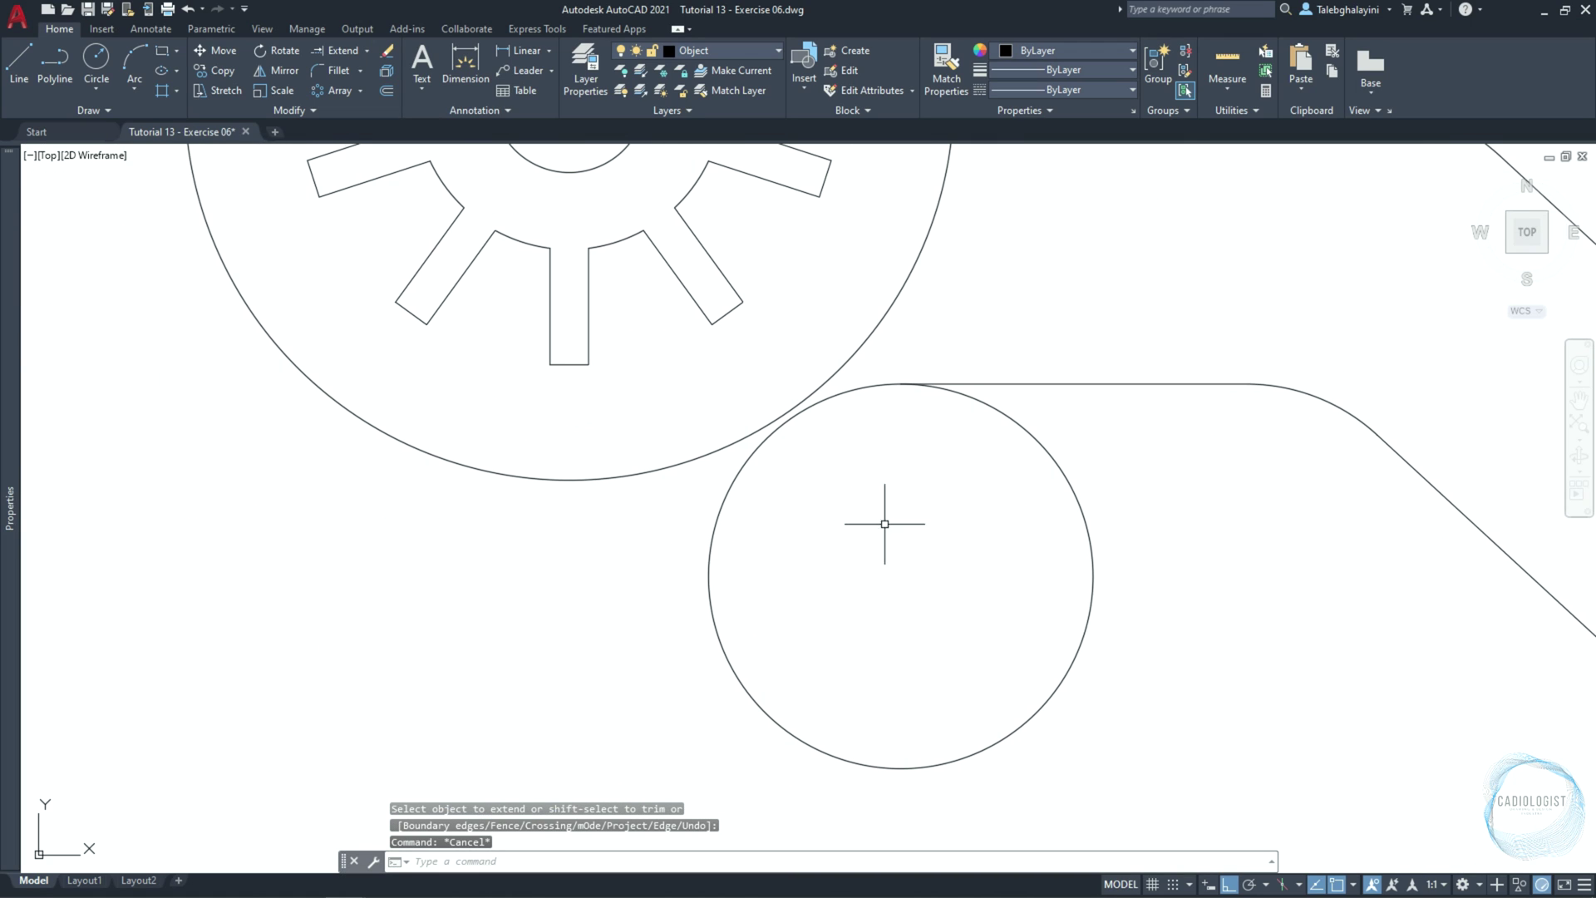
With Ortho off, draw an XL construction line tangent to the small circle and the hub circle
type("xl")
key("Return")
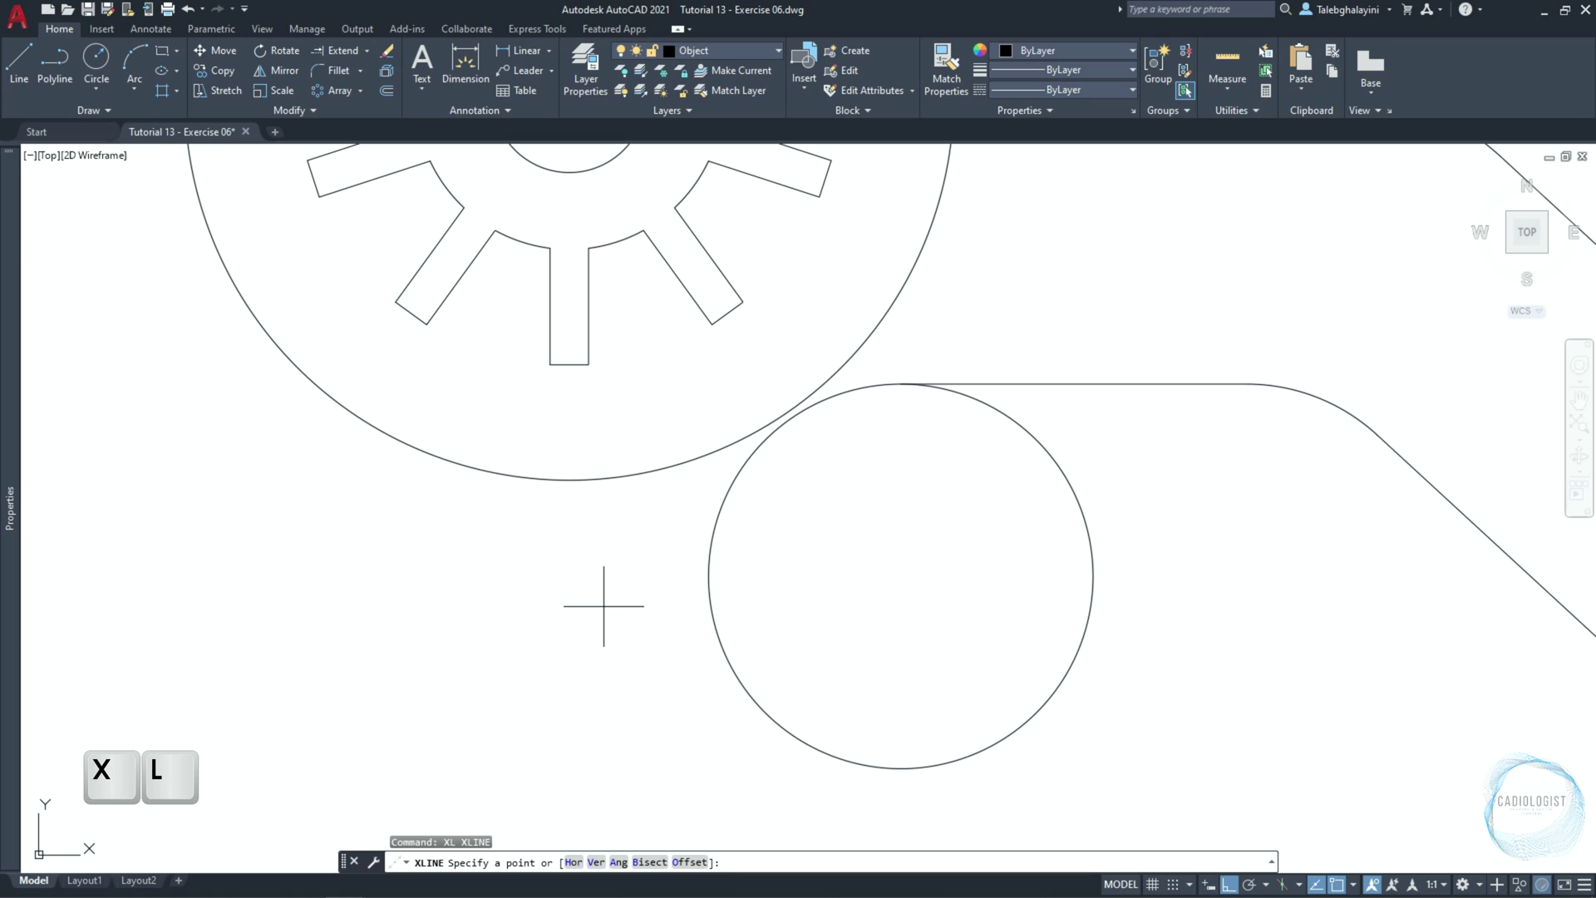
key("F8")
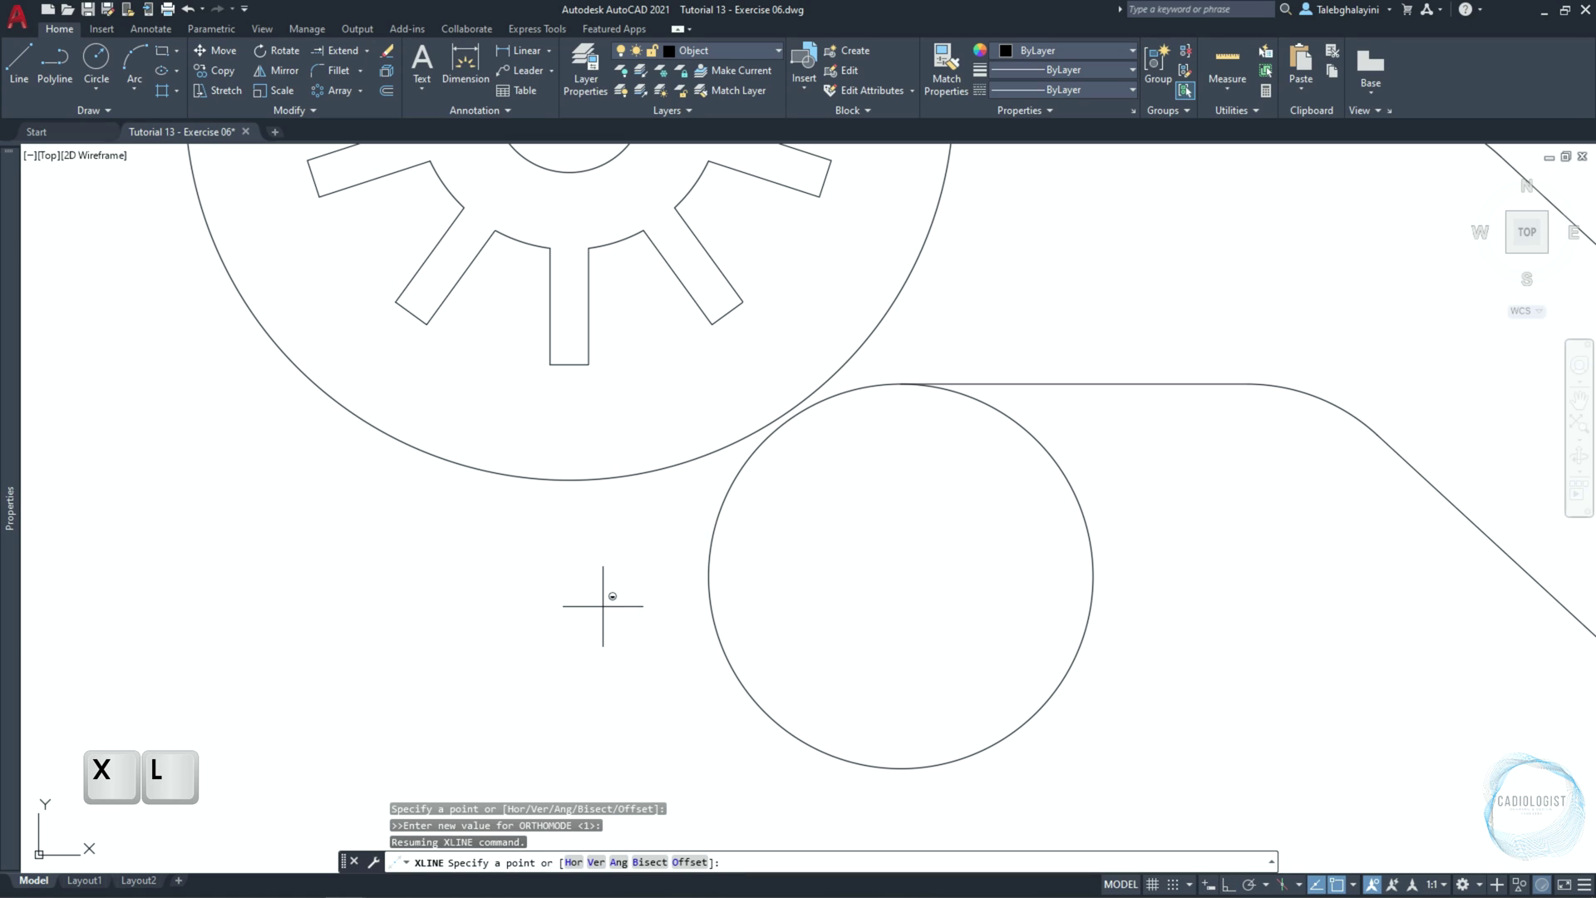
right_click(603, 606, "shift")
left_click(677, 456)
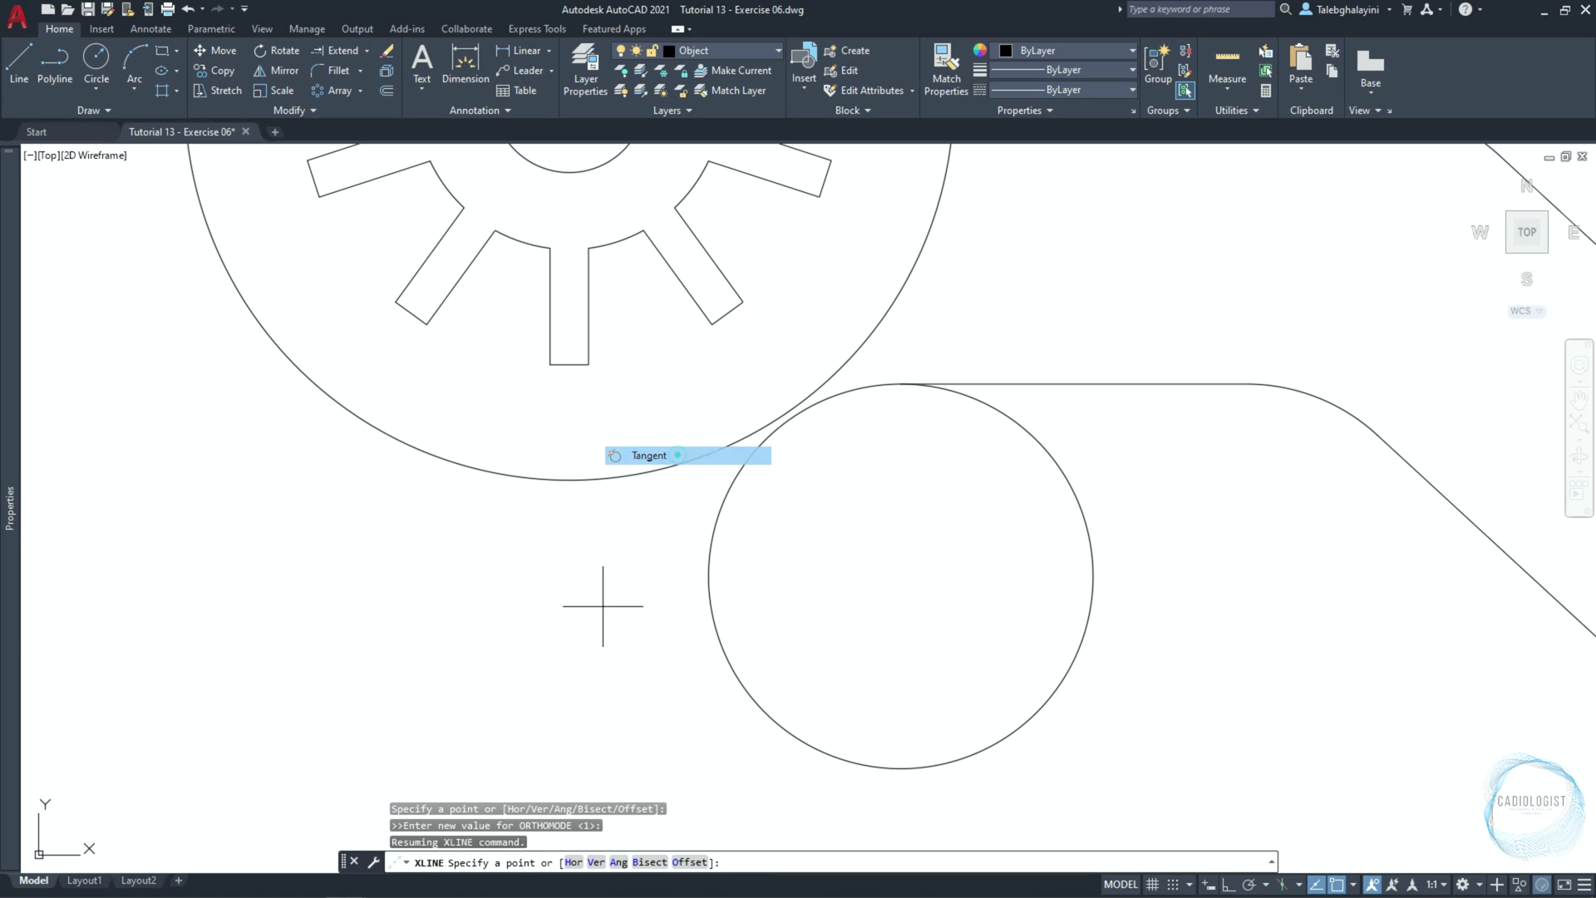
scroll(601, 588, "up", 3)
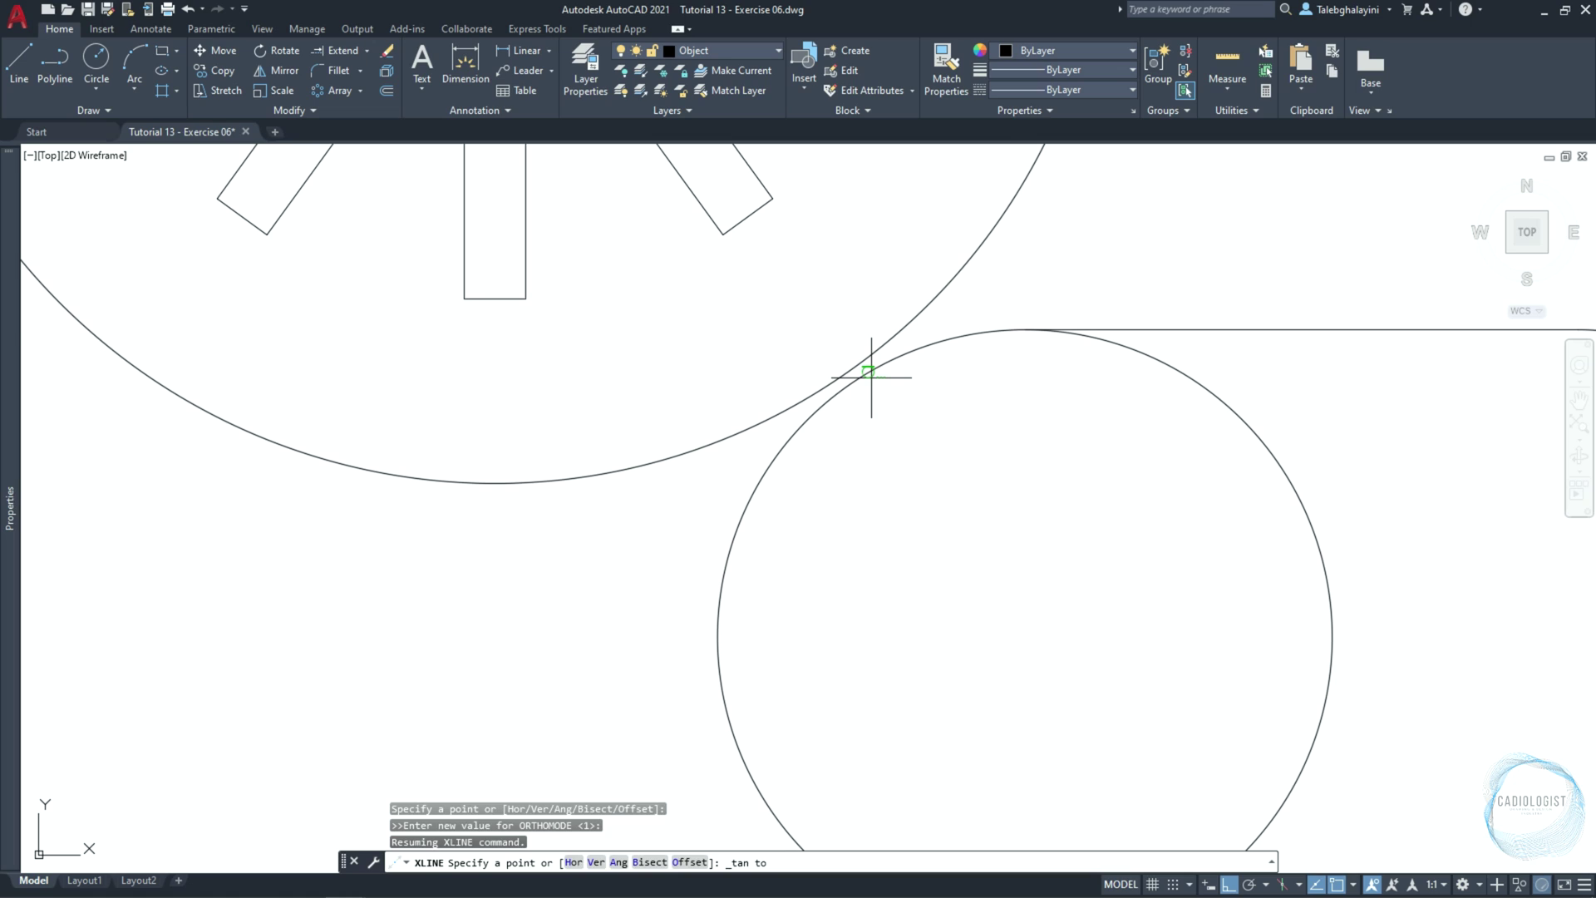
left_click(872, 378)
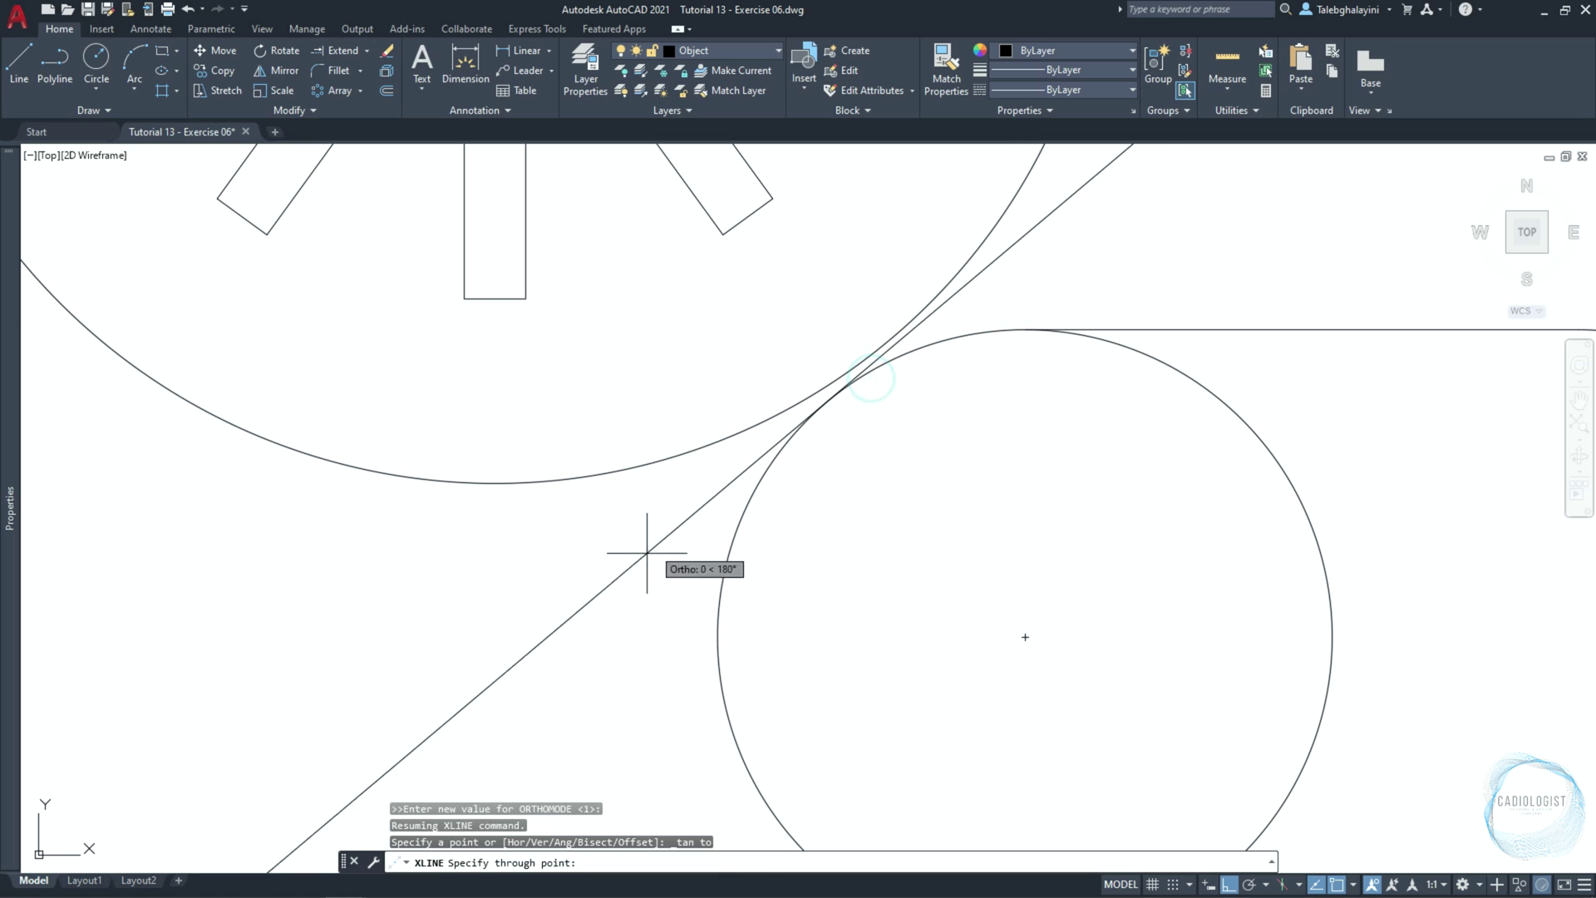
right_click(580, 600, "shift")
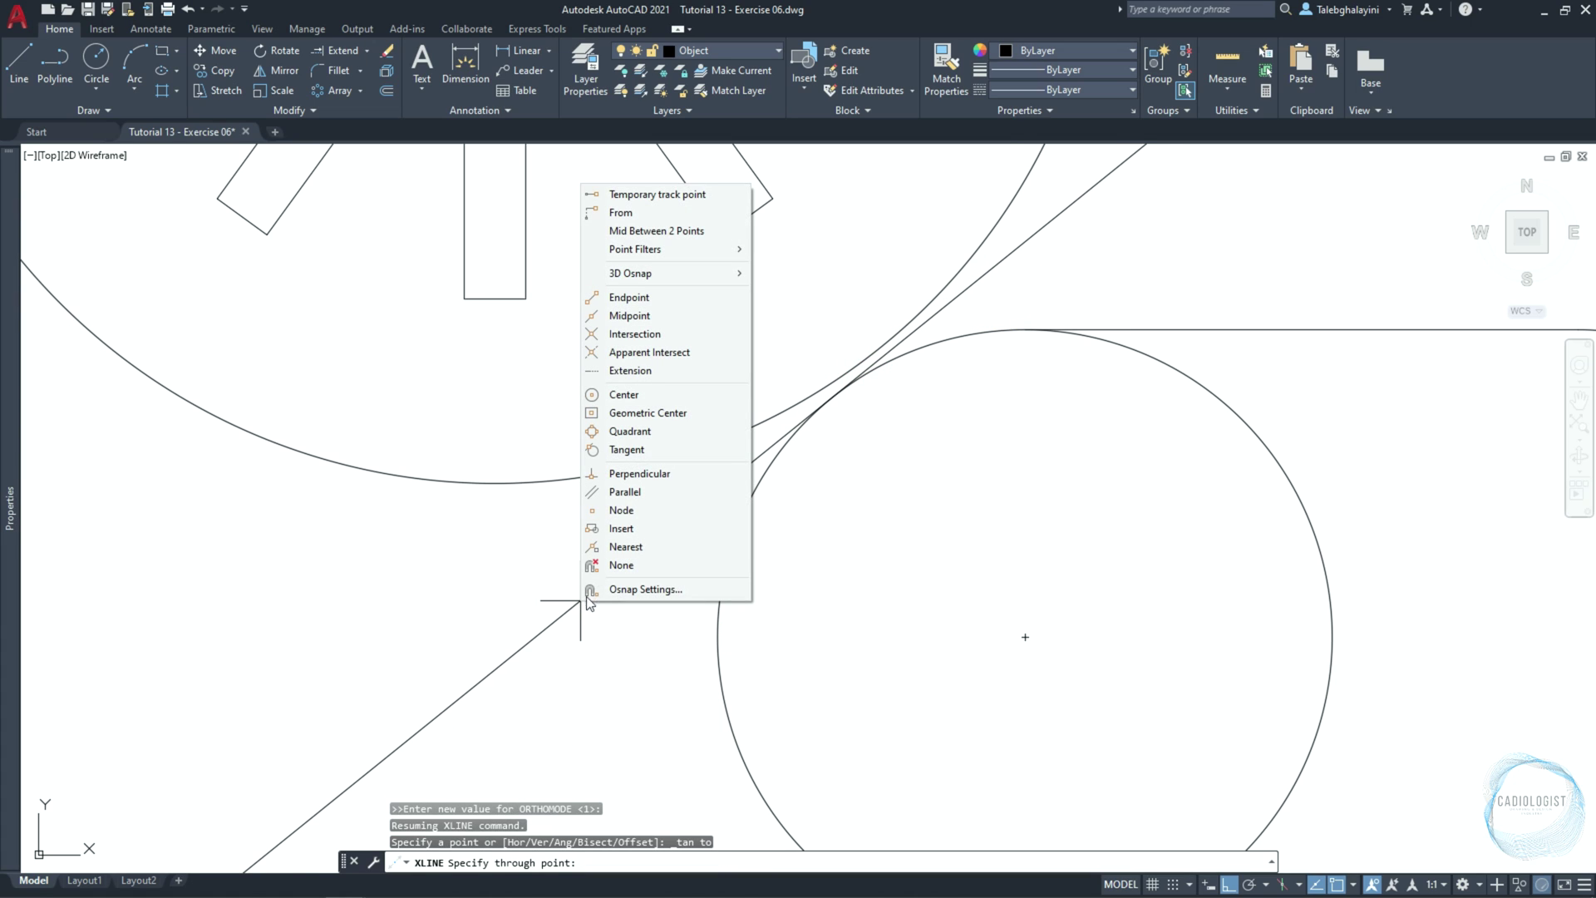
left_click(648, 453)
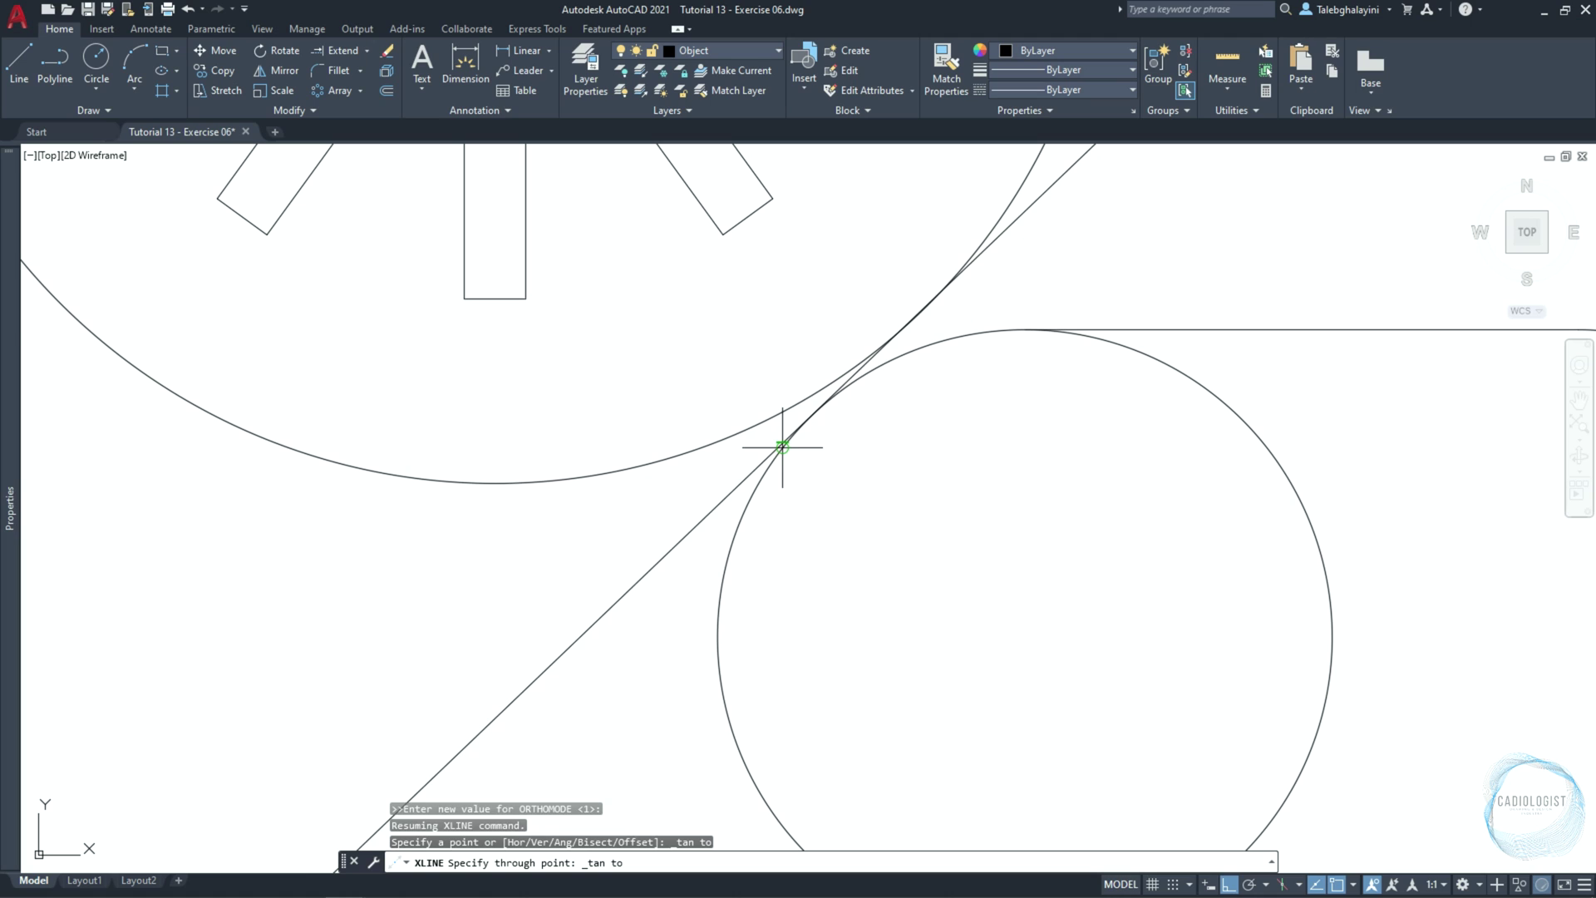
left_click(776, 414)
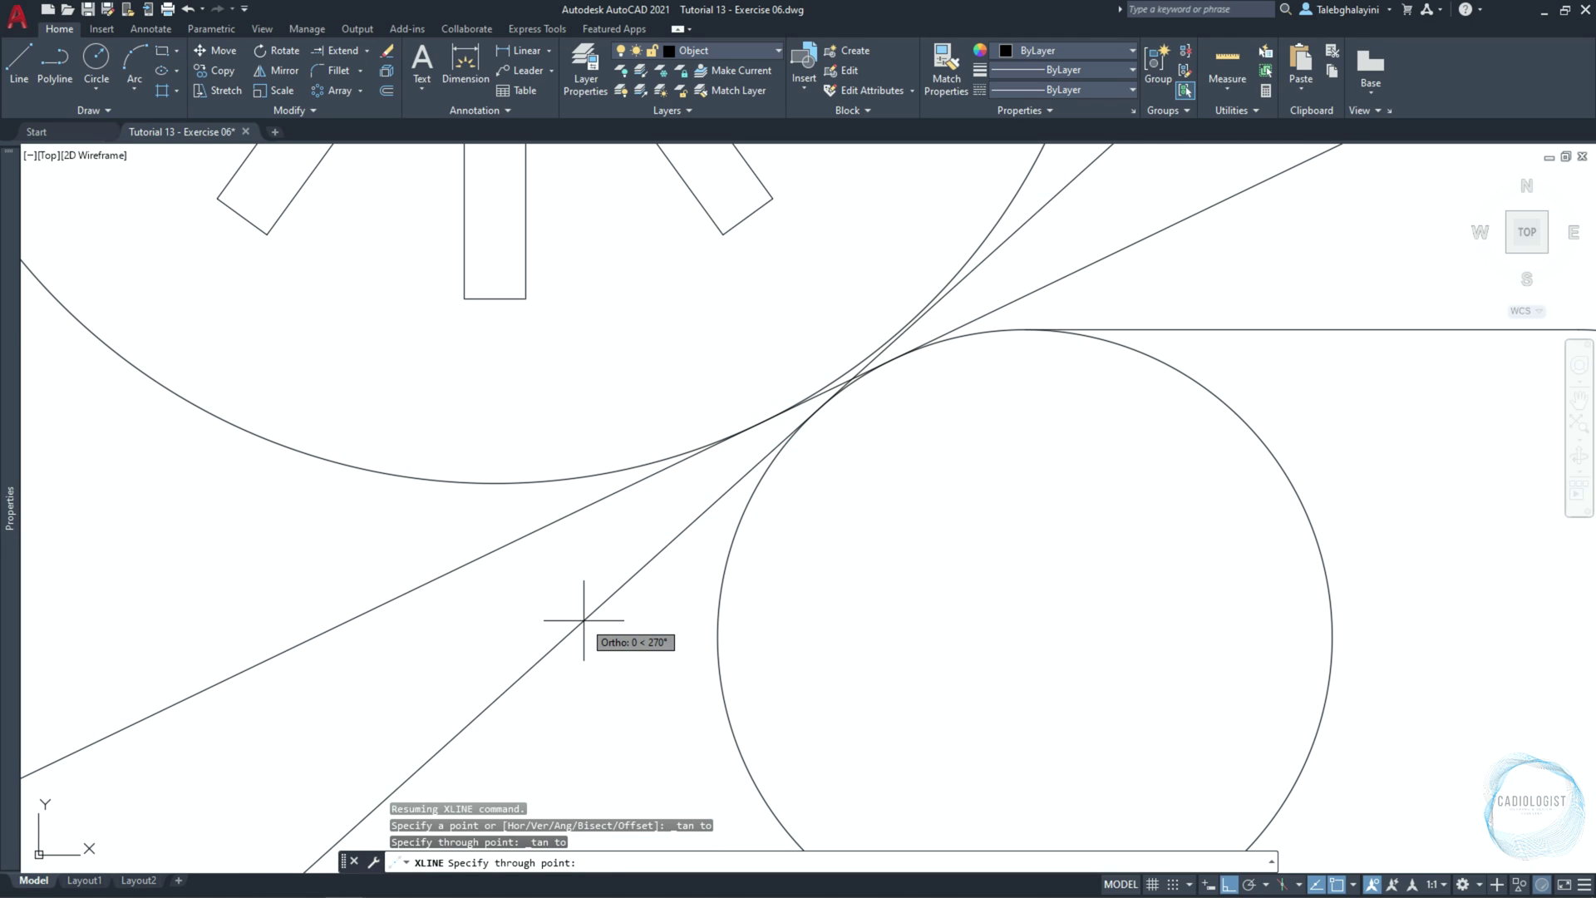
key("Return")
scroll(574, 622, "down", 4)
scroll(541, 598, "up", 1)
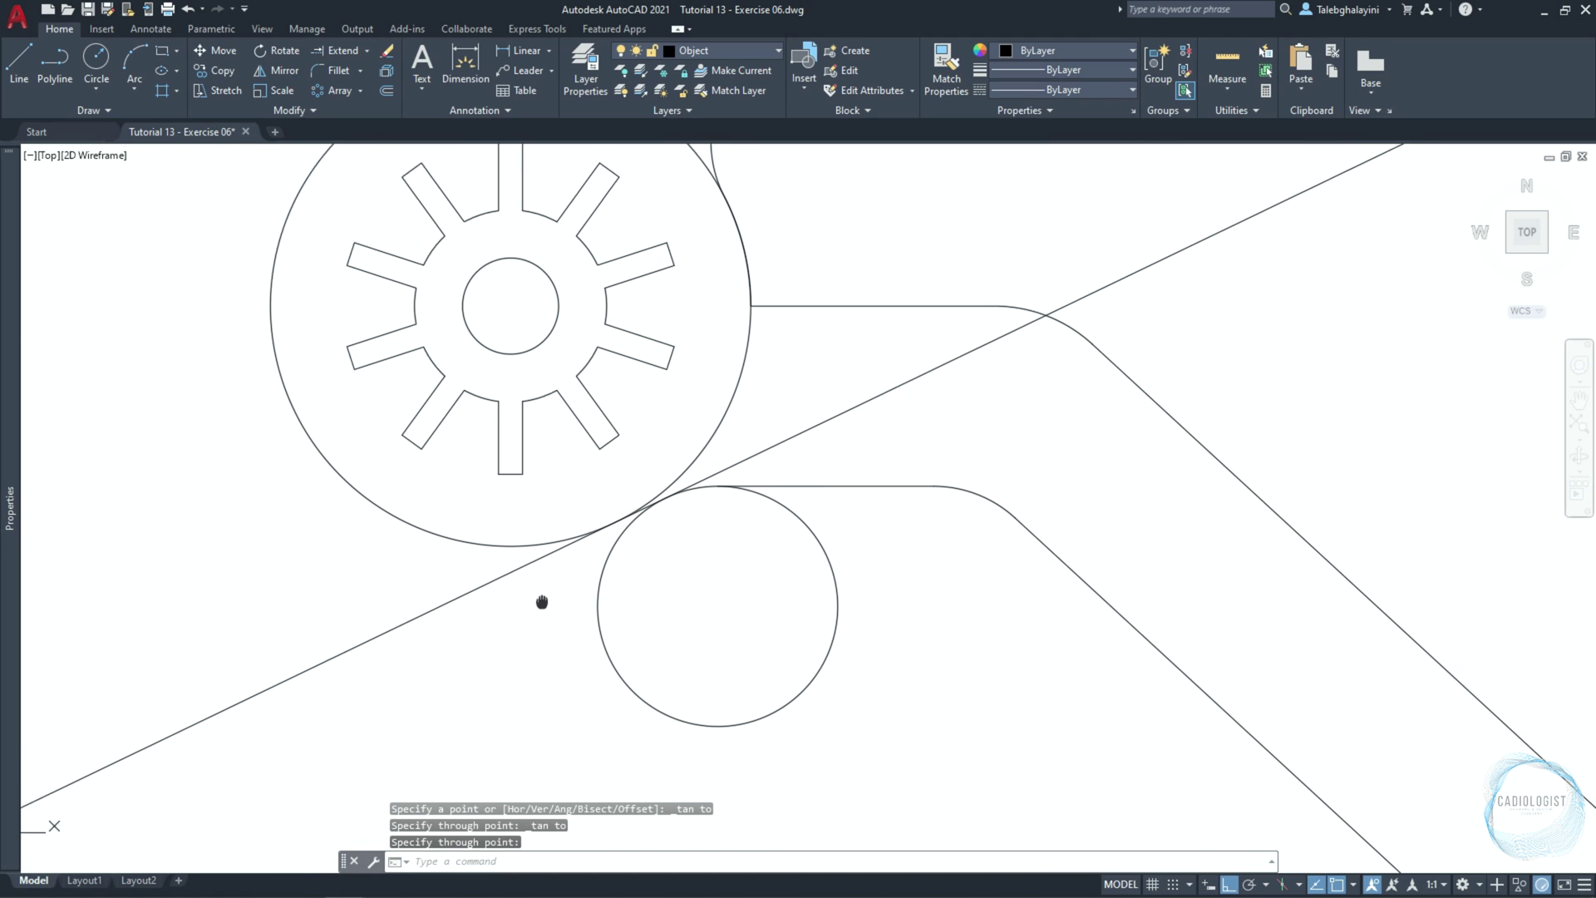
Trim the small circle and the construction line, leaving a short arc joining arm to hub
left_click(925, 756)
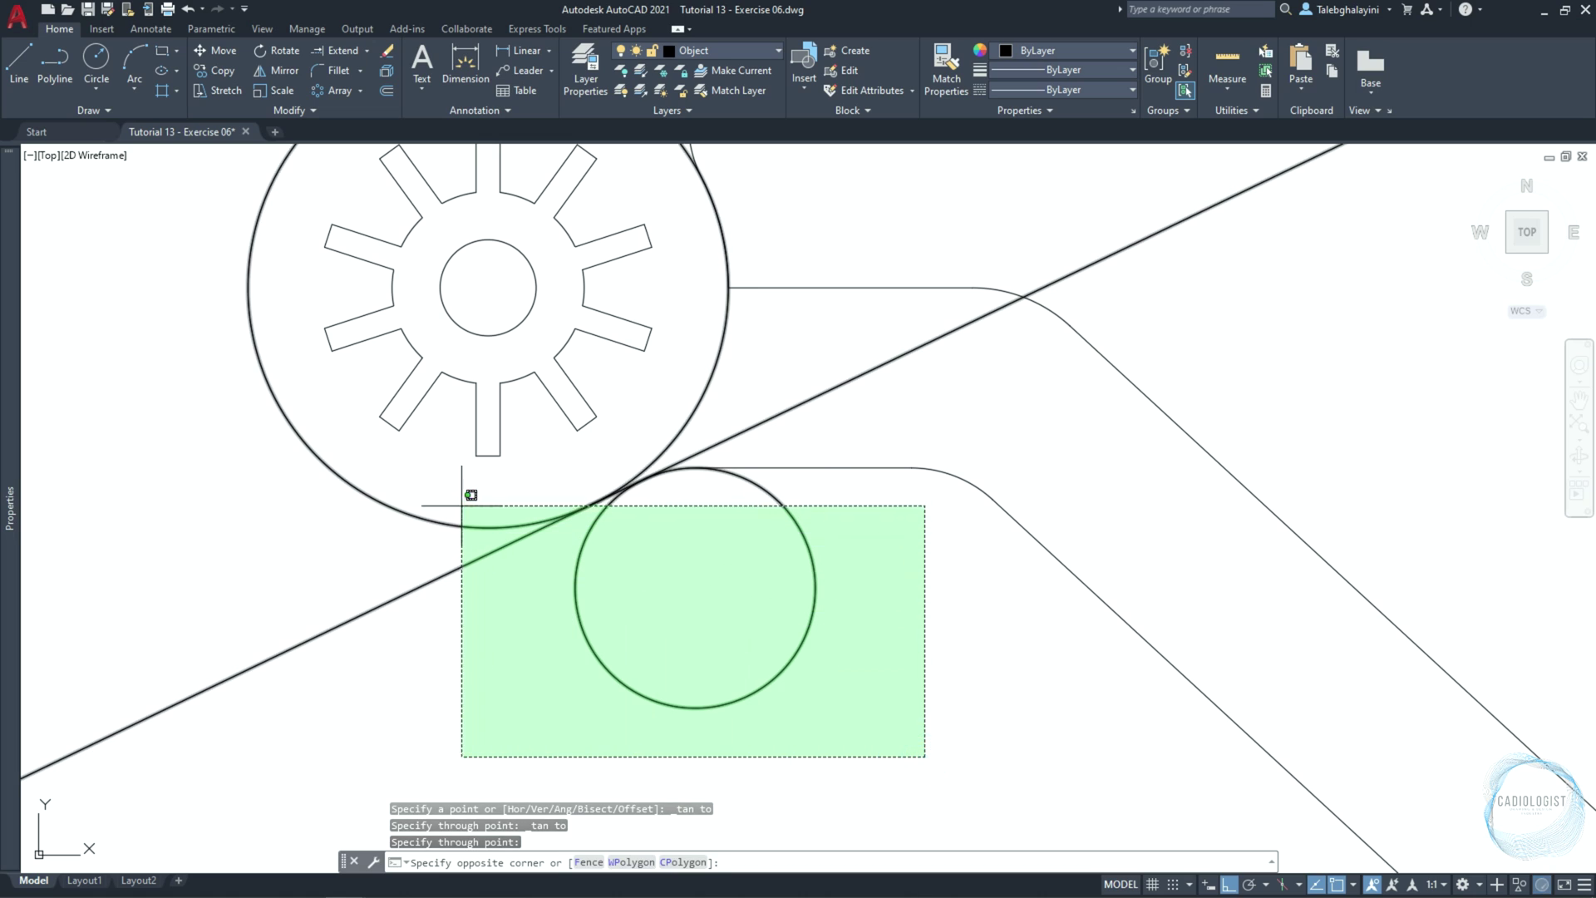
left_click(478, 459)
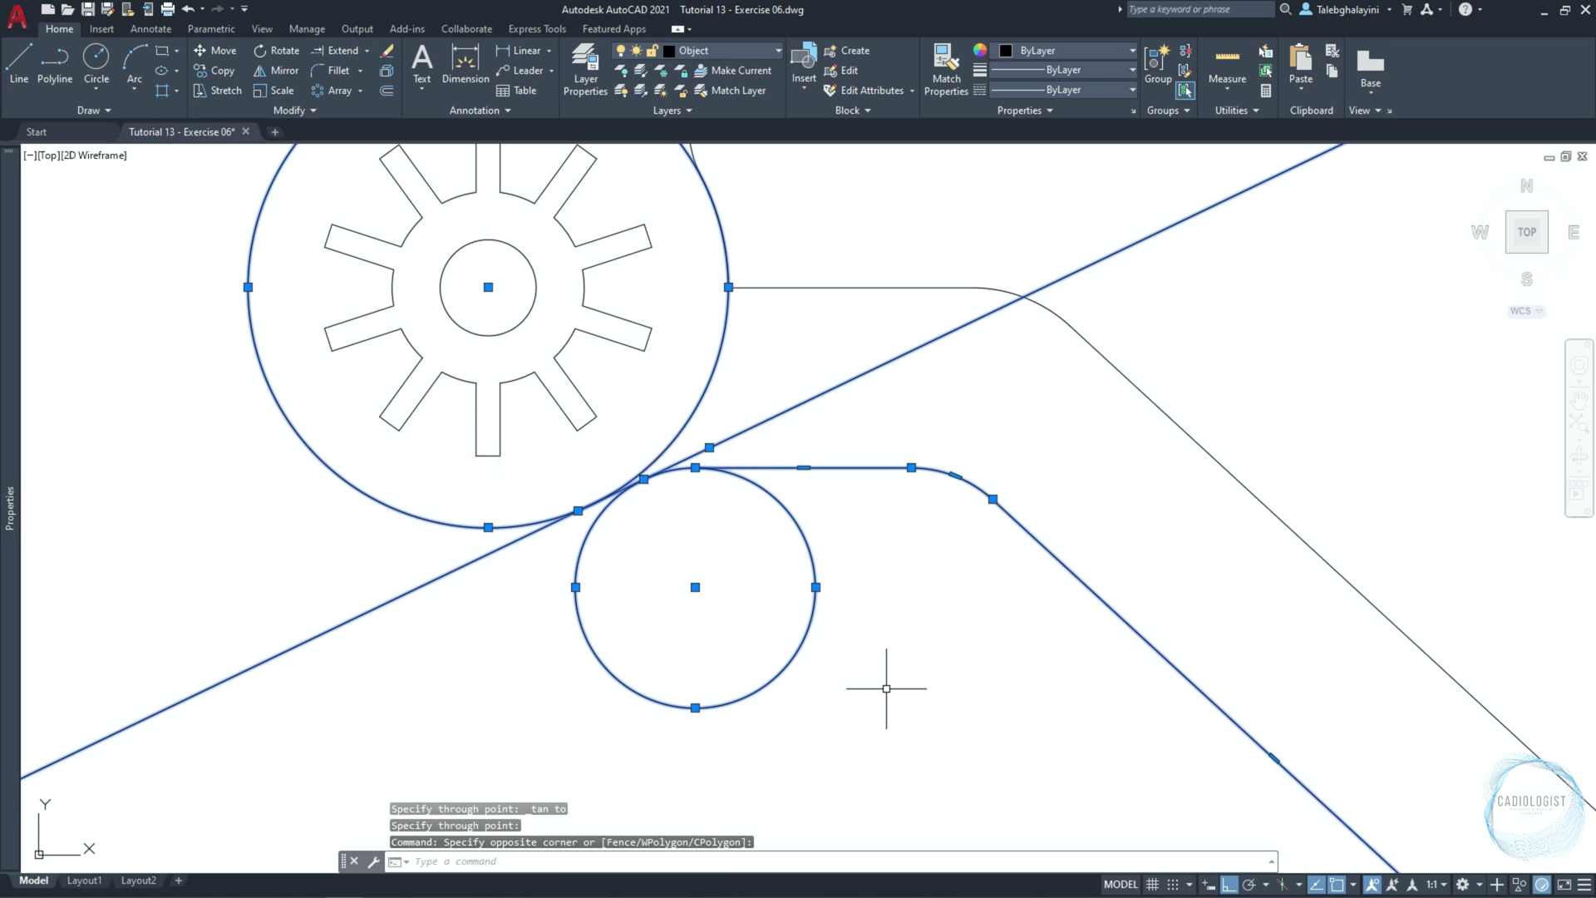
type("tr")
key("Return")
left_click(829, 720)
left_click(759, 662)
left_click(802, 435)
left_click(768, 388)
left_click(416, 645)
left_click(340, 582)
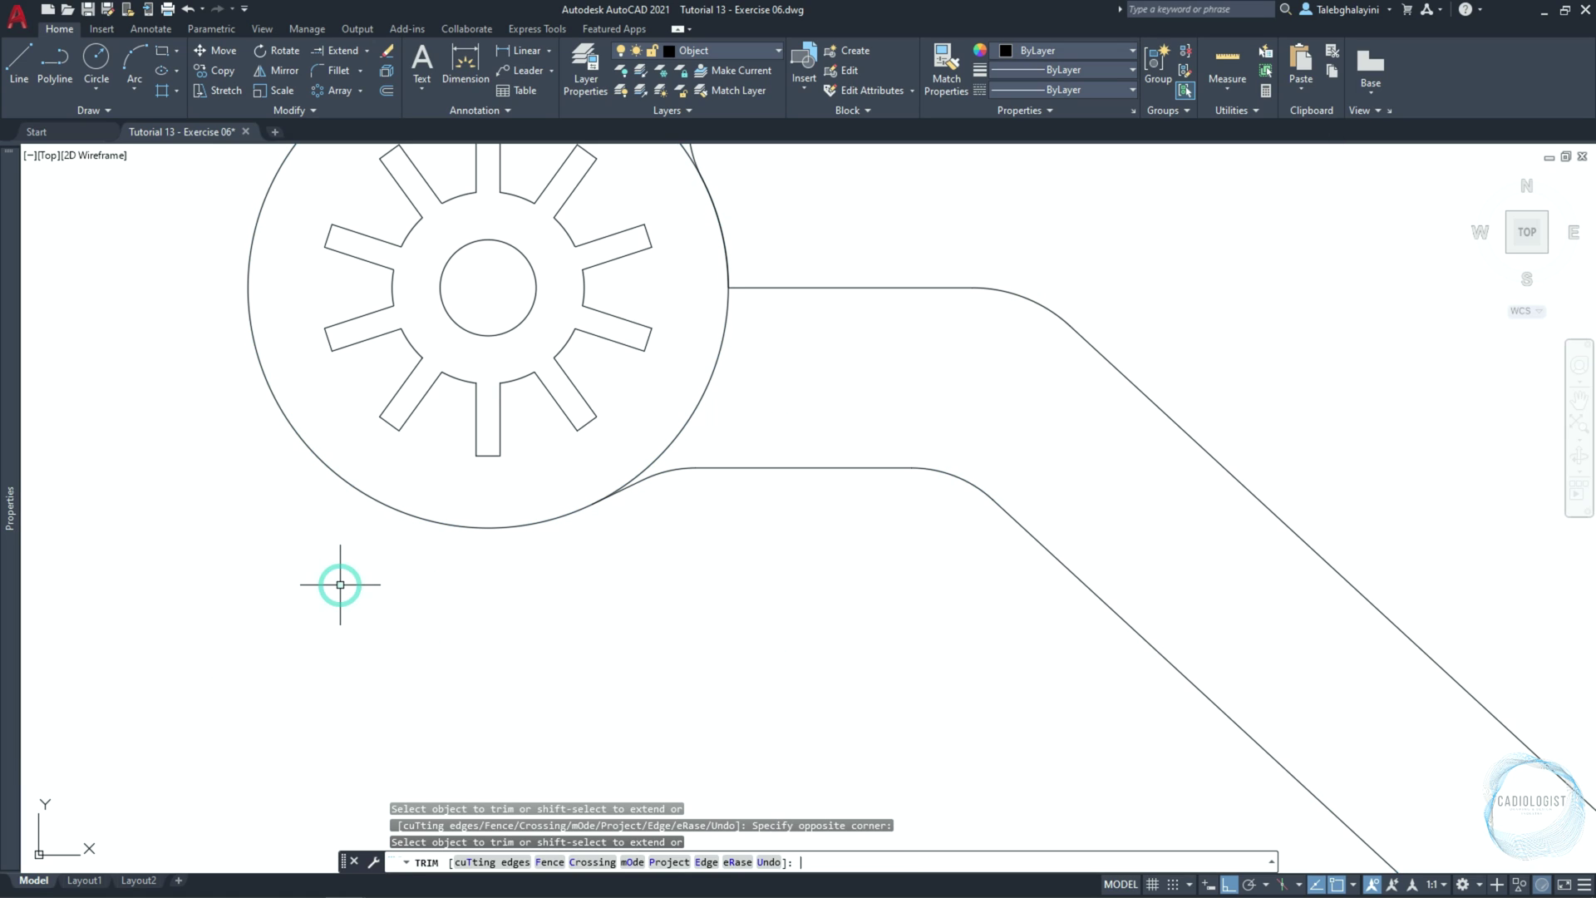
key("Escape")
Pan and zoom out so the hub, arm and large circle are all visible
left_click(571, 610)
left_click(888, 457)
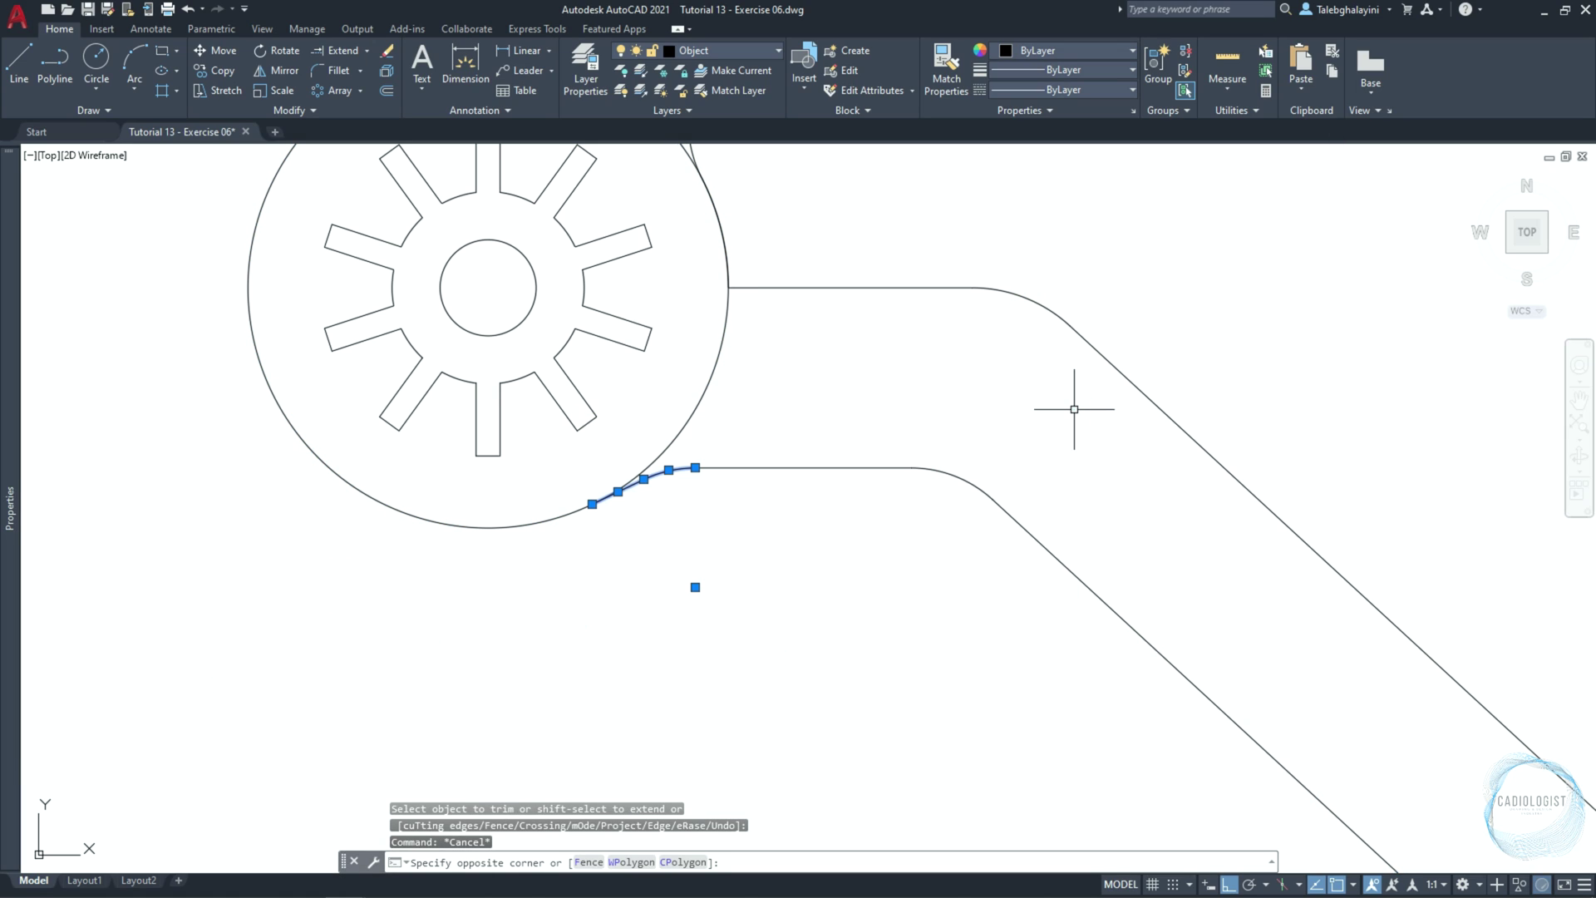
left_click(1013, 512)
type("l")
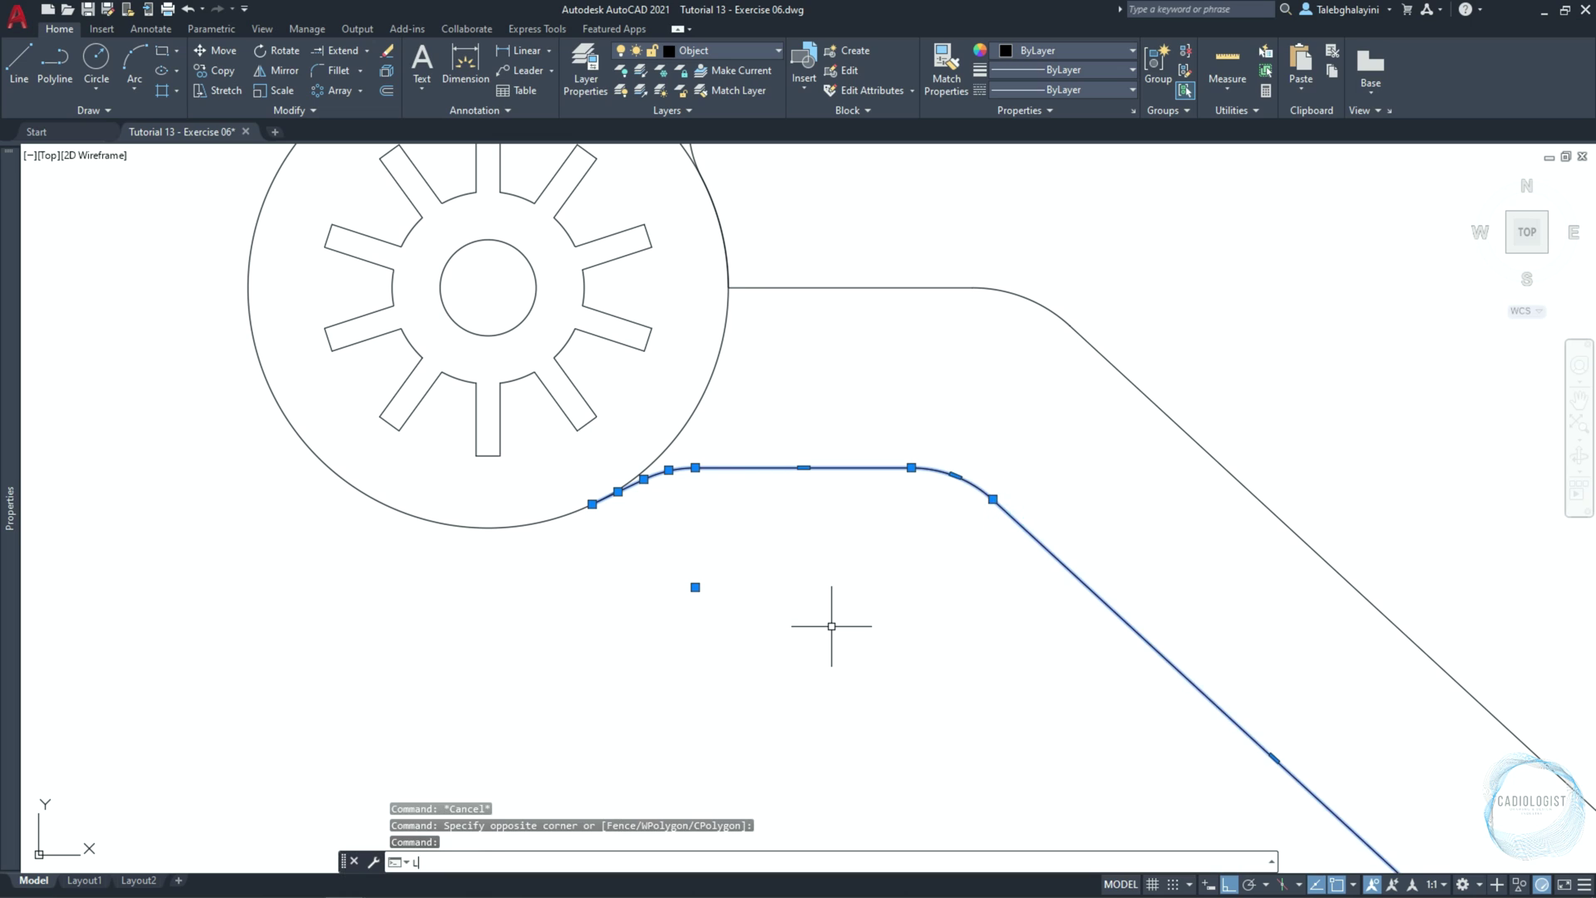
key("Return")
scroll(766, 580, "down", 5)
middle_click_drag(849, 609, 720, 605)
key("Escape")
Draw a diameter-10 circle centred on the large circle's centre
type("c")
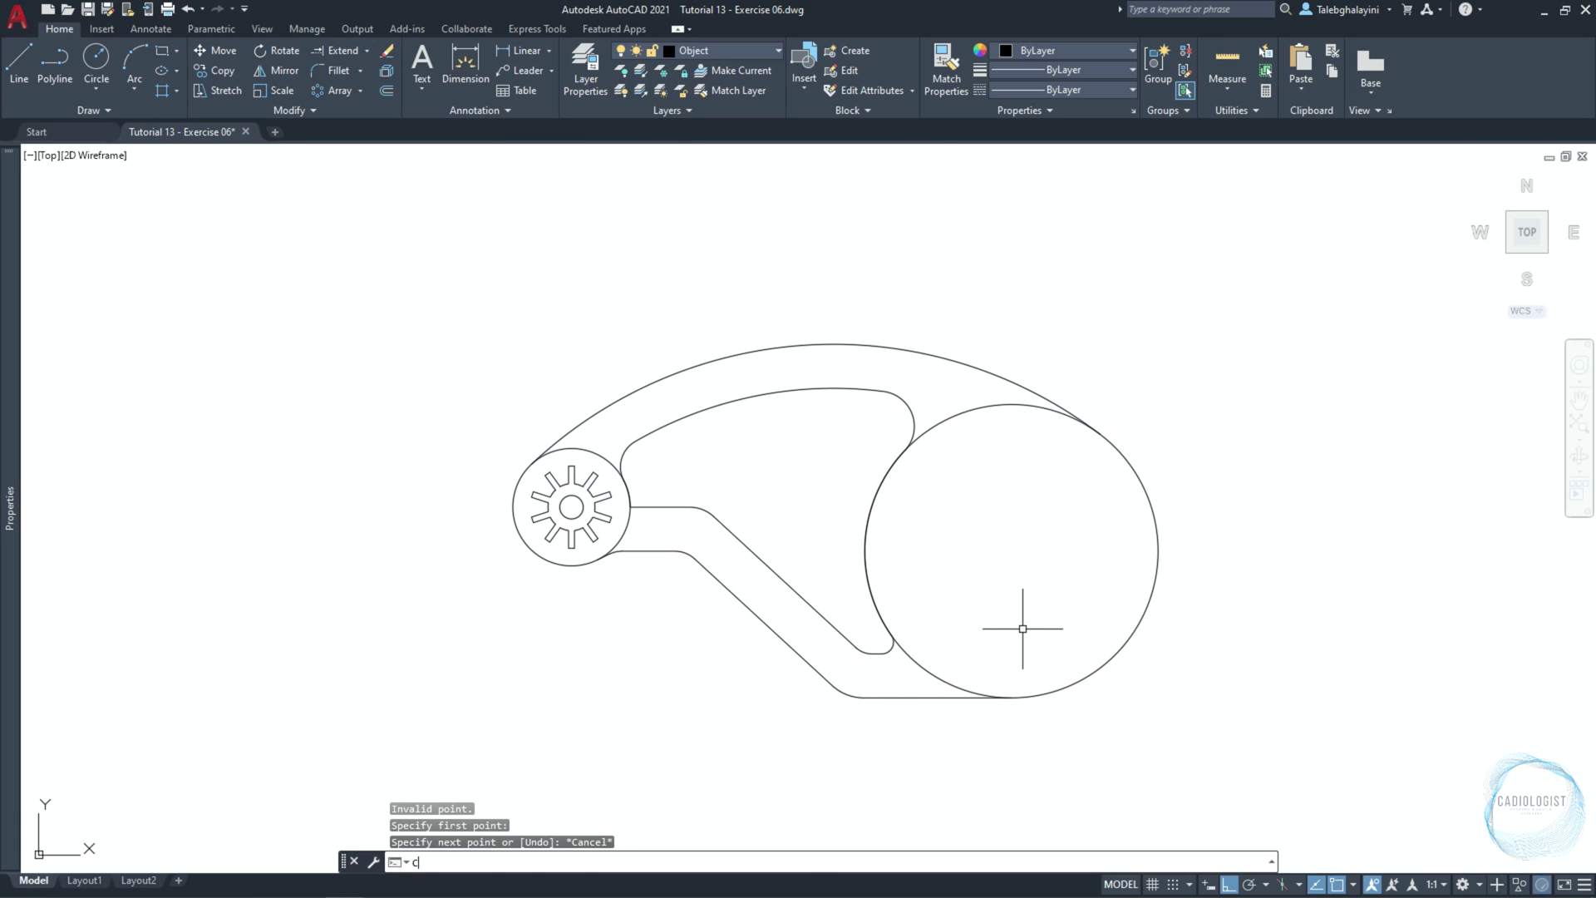
key("Return")
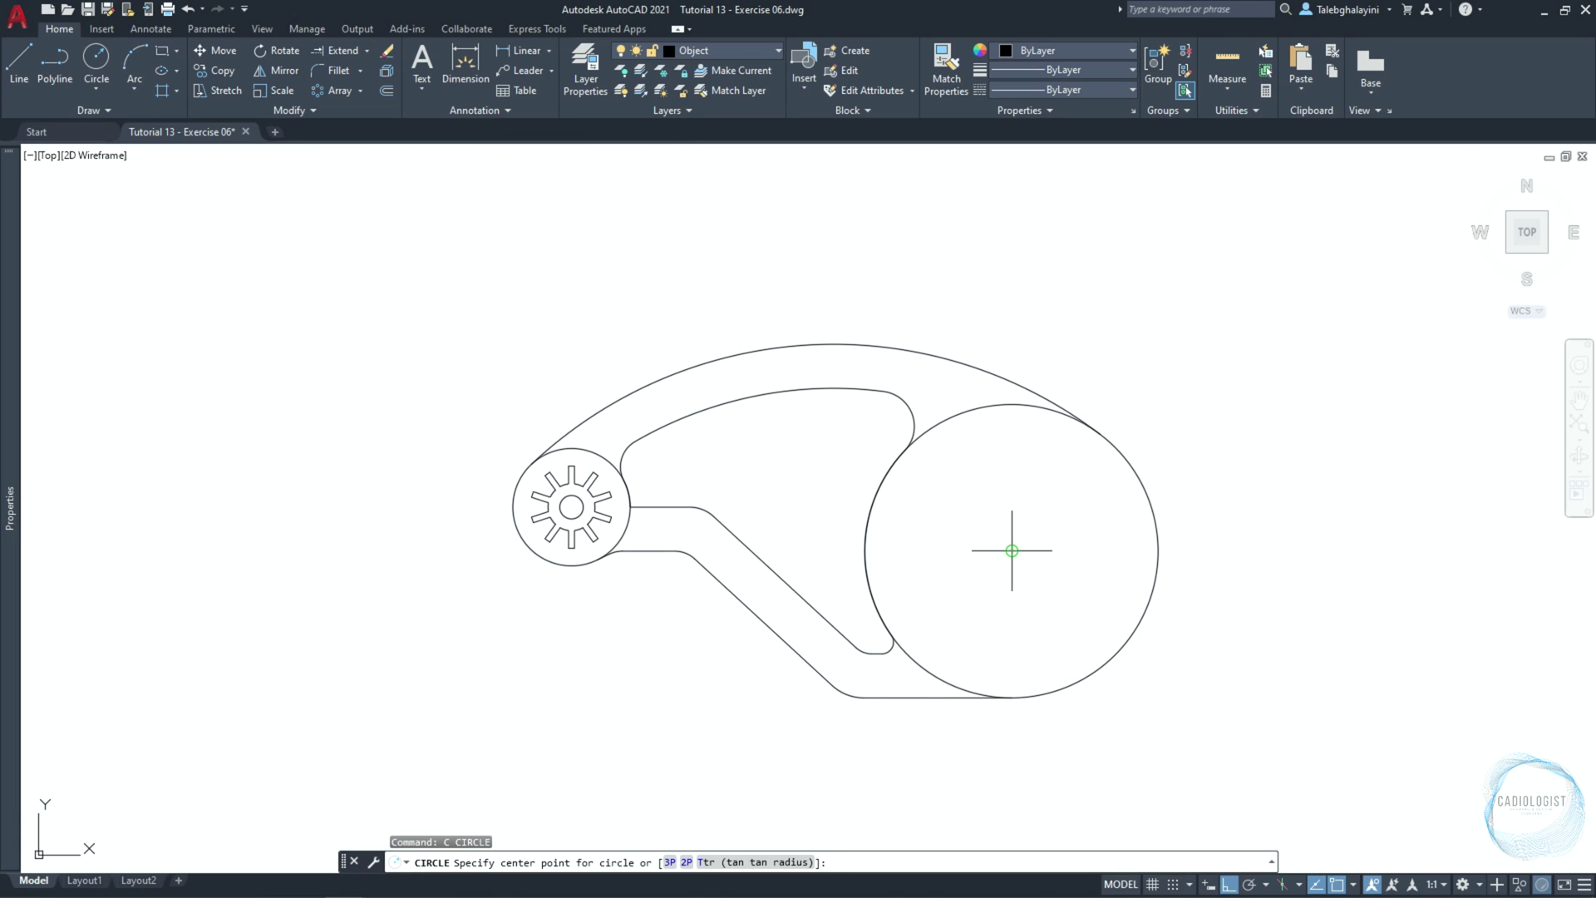
left_click(1012, 550)
type("d")
key("Return")
type("10")
key("Return")
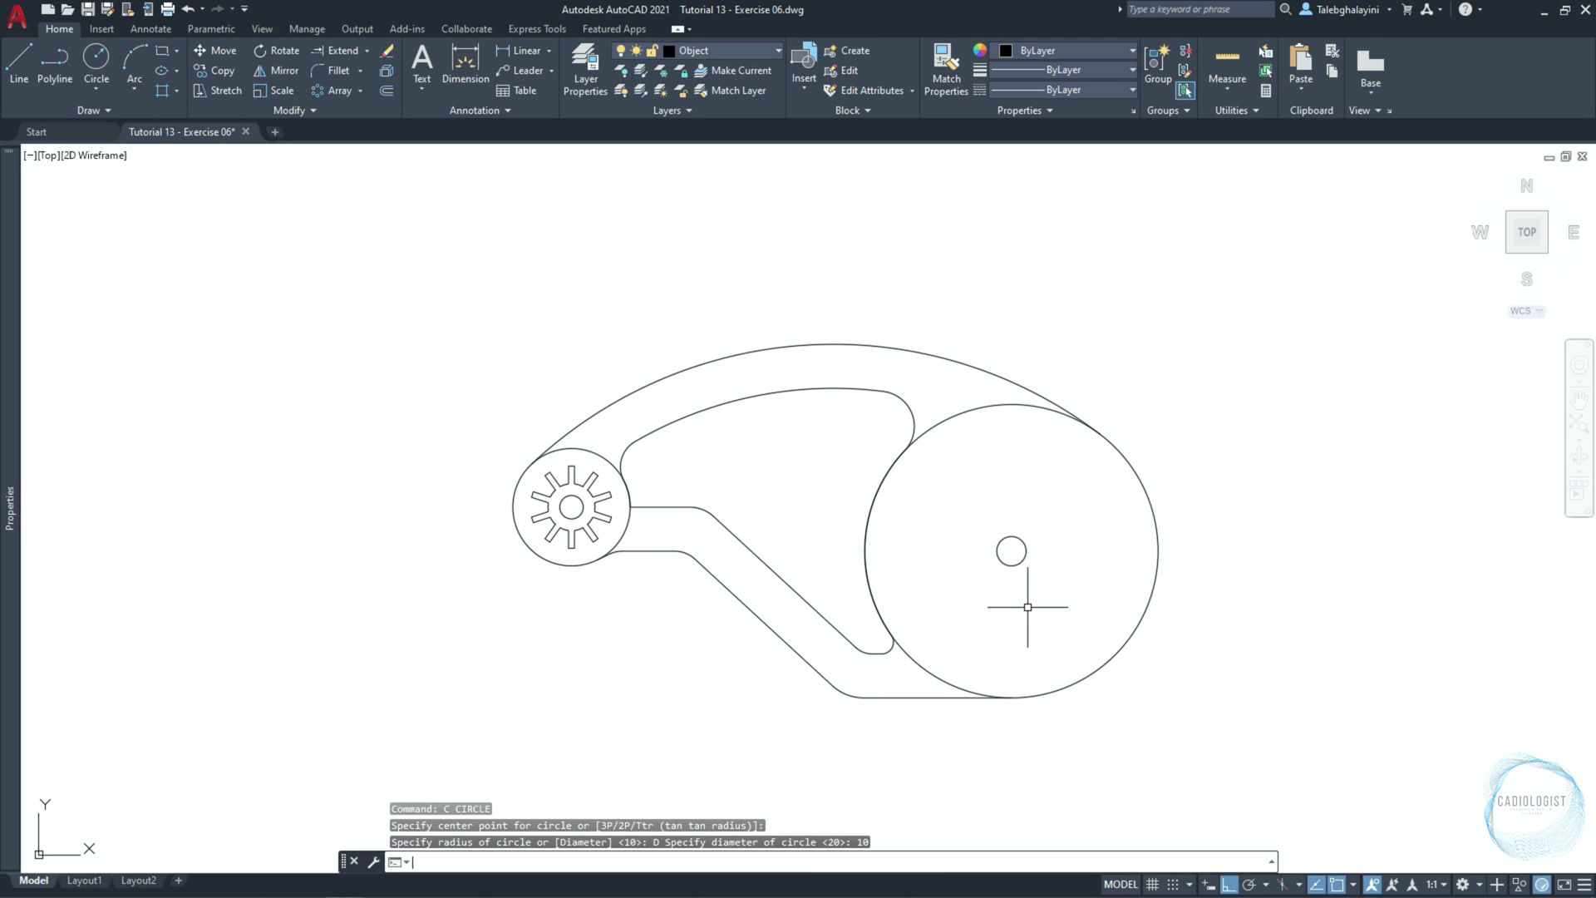
Move the diameter-10 circle 25 units left and then 5 units up
left_click(1011, 564)
type("m")
key("Return")
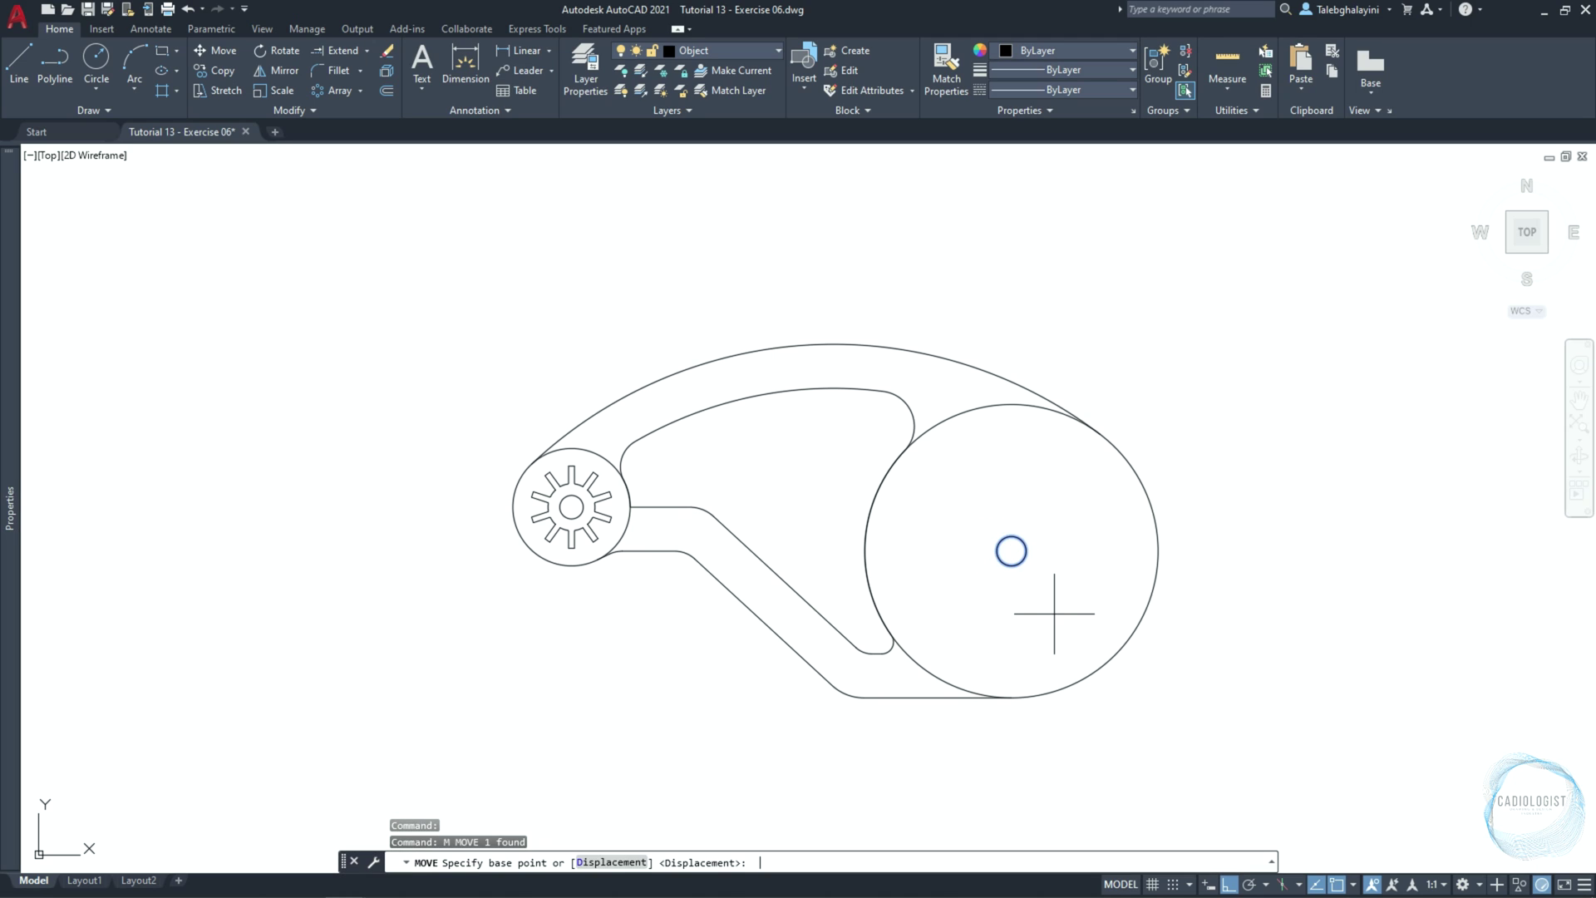
left_click(1064, 613)
key("Return")
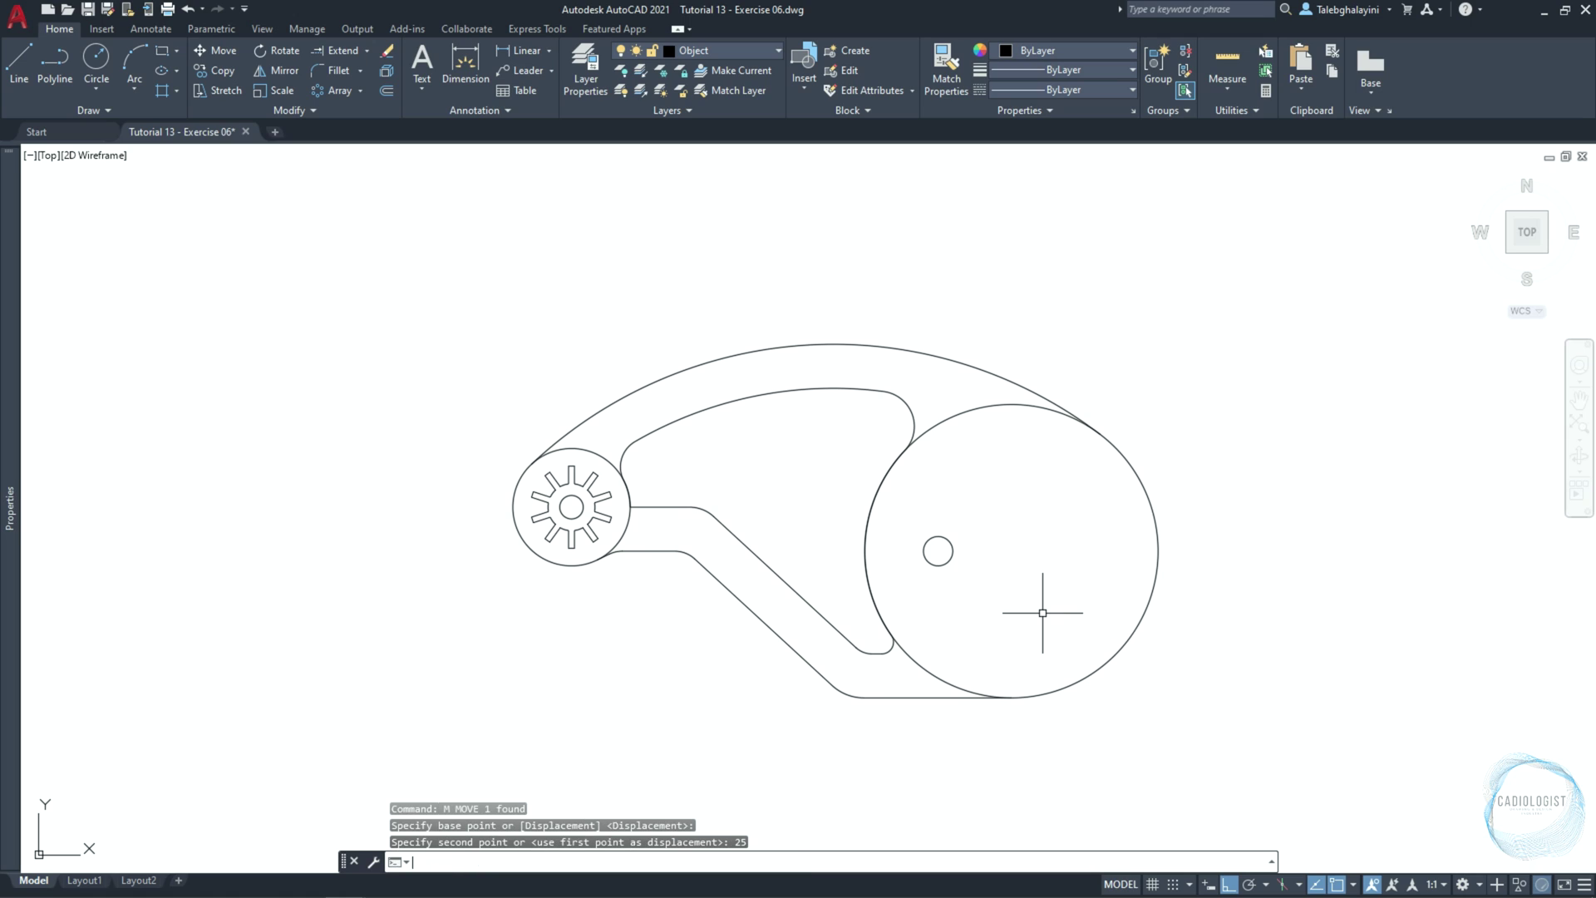
left_click(937, 546)
type("m")
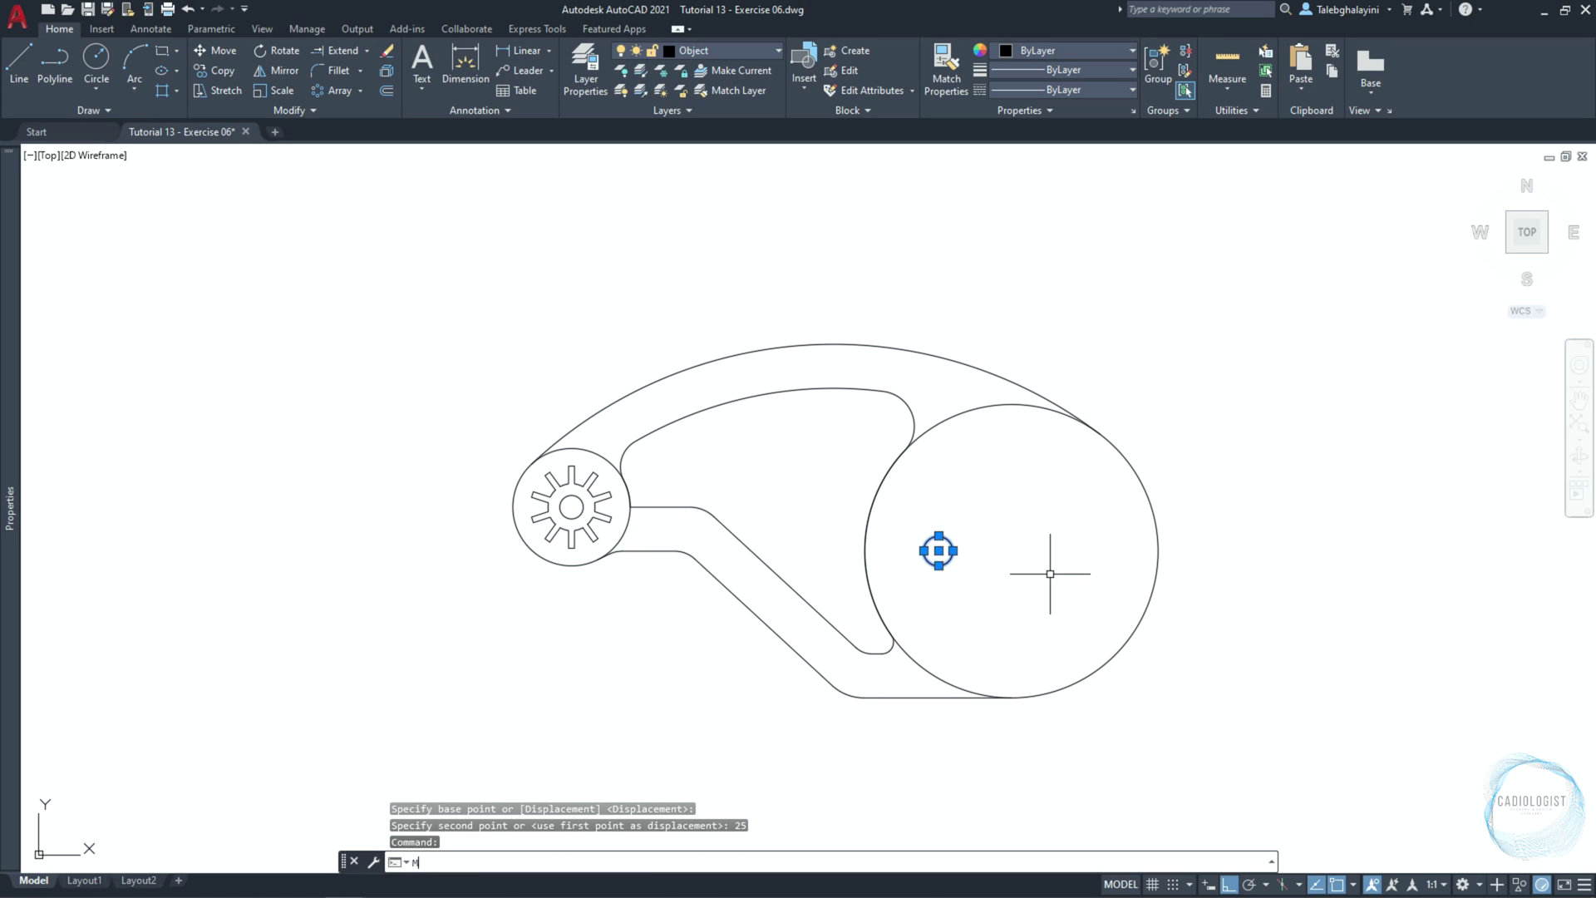
key("Return")
left_click(1050, 571)
type("5")
key("Return")
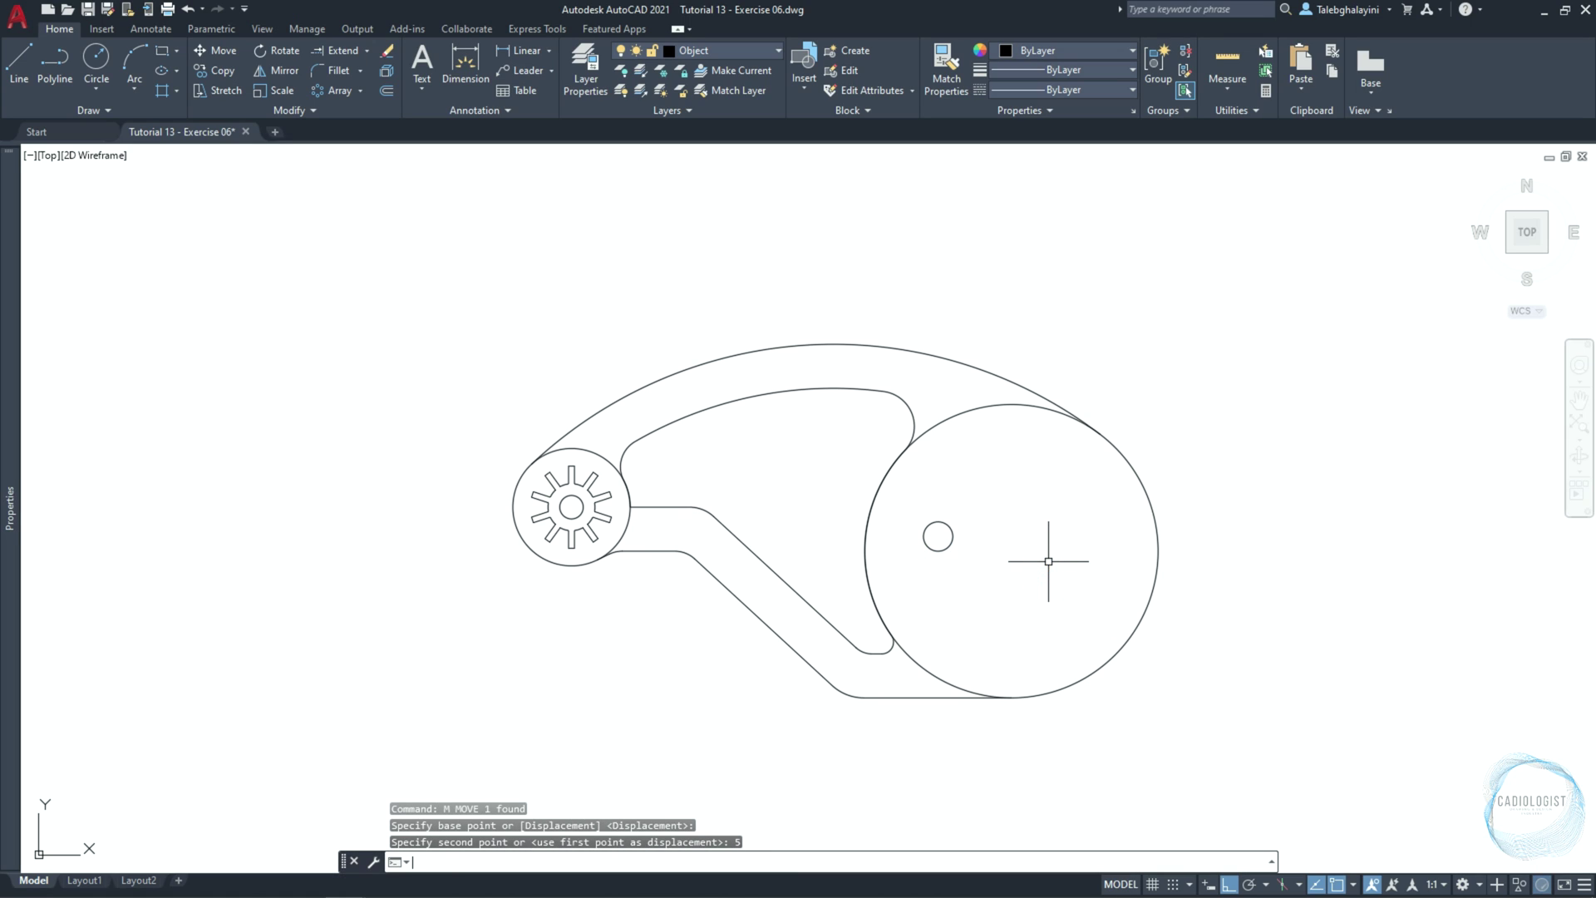
left_click(938, 524)
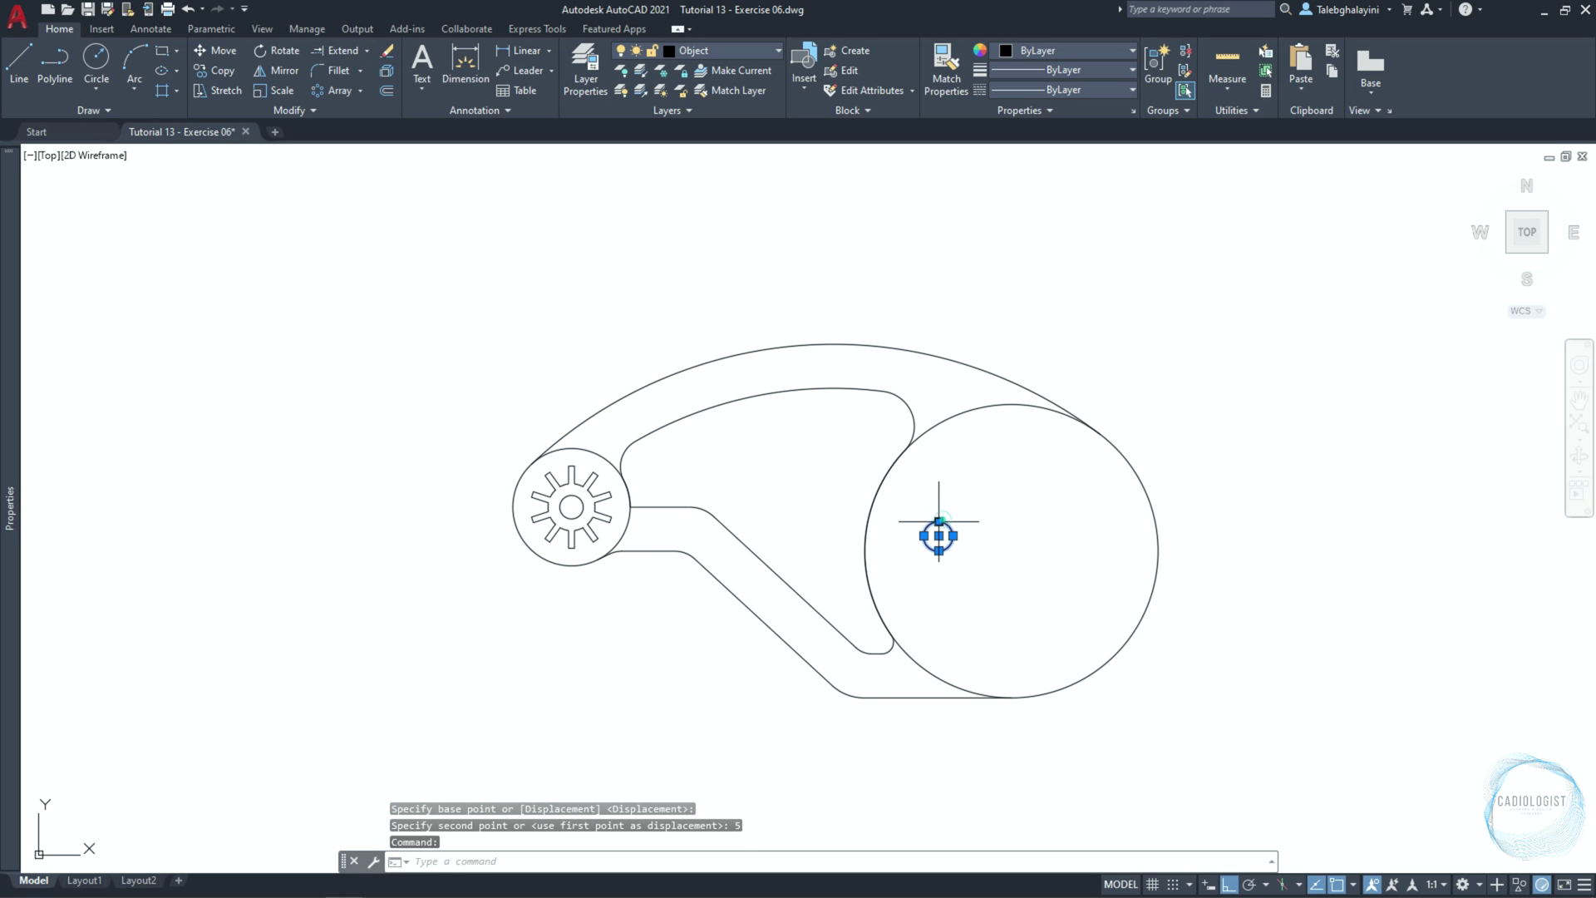
Polar-array the small hole into 6 items around the large circle's centre
left_click(362, 92)
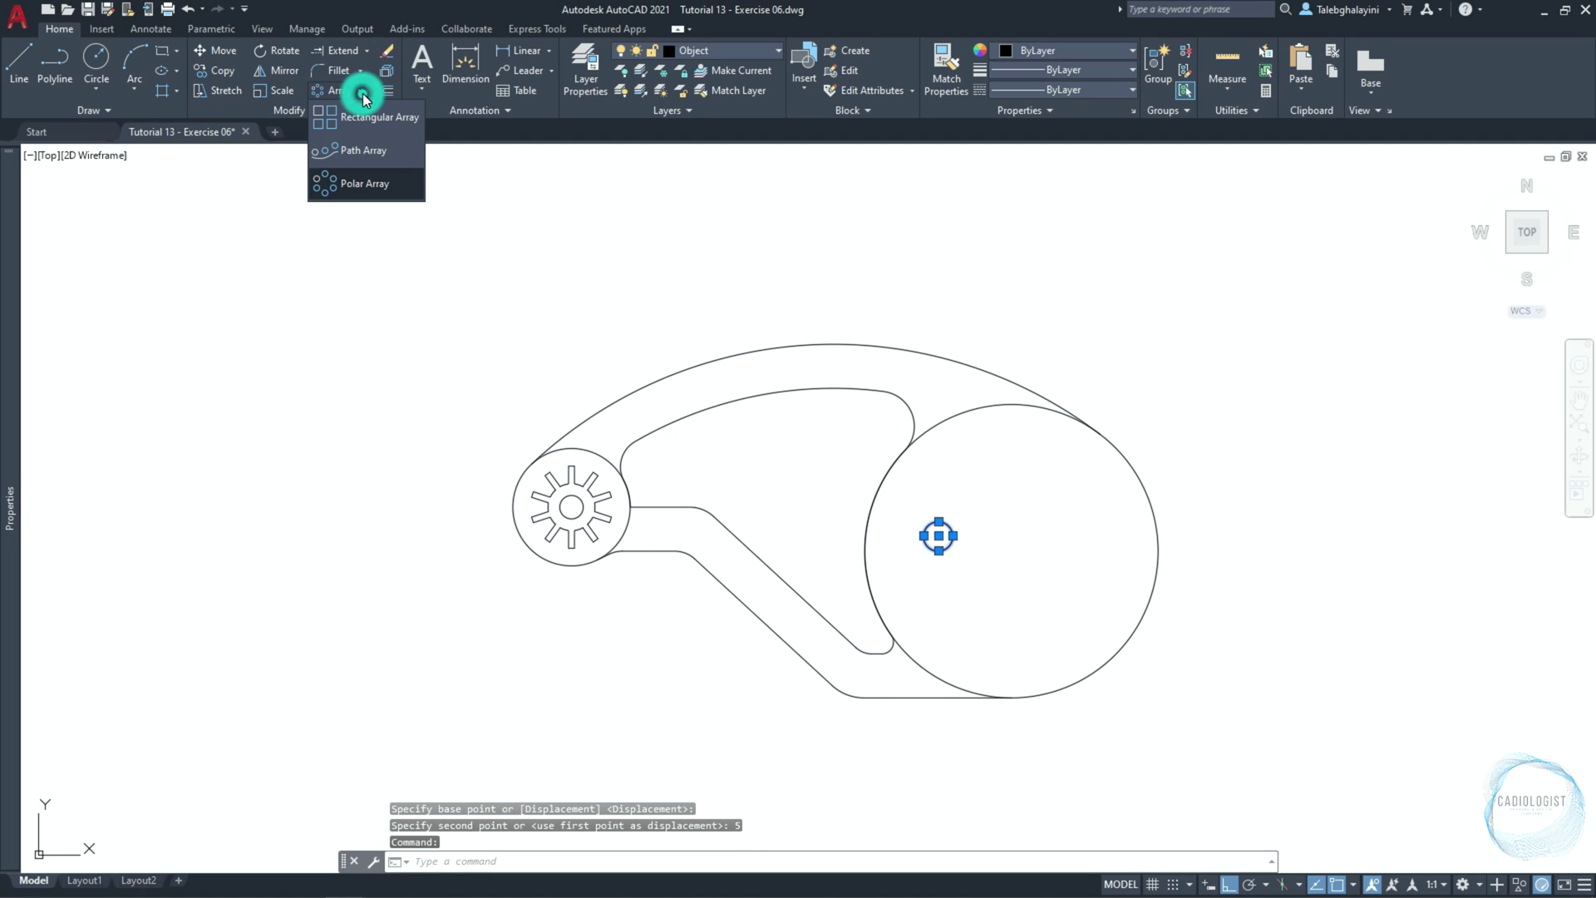
left_click(370, 185)
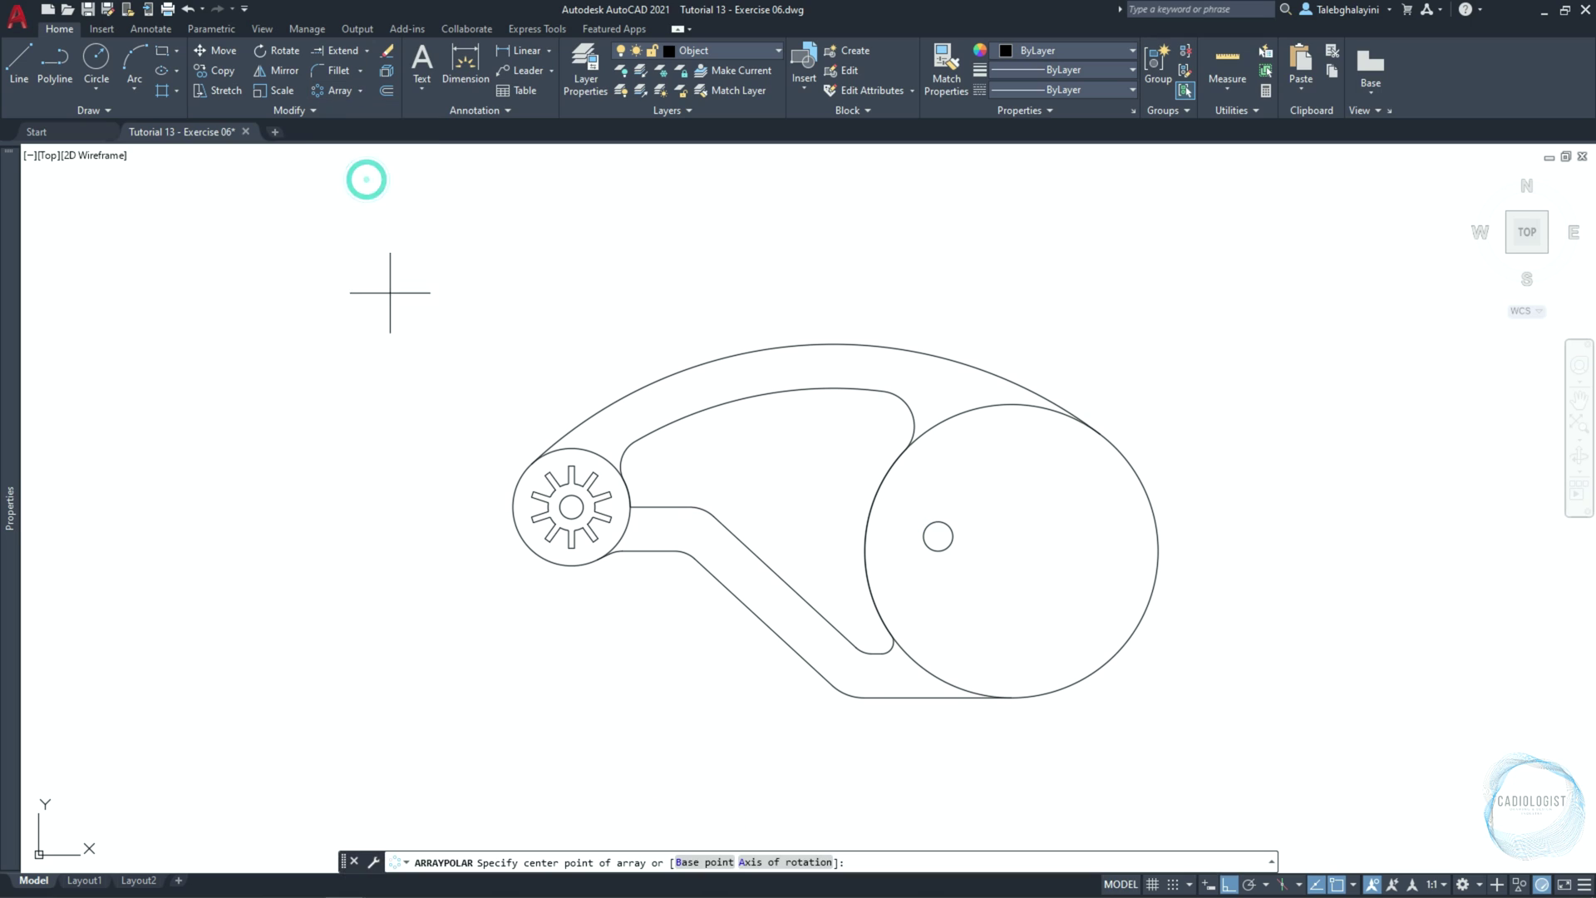
left_click(1012, 550)
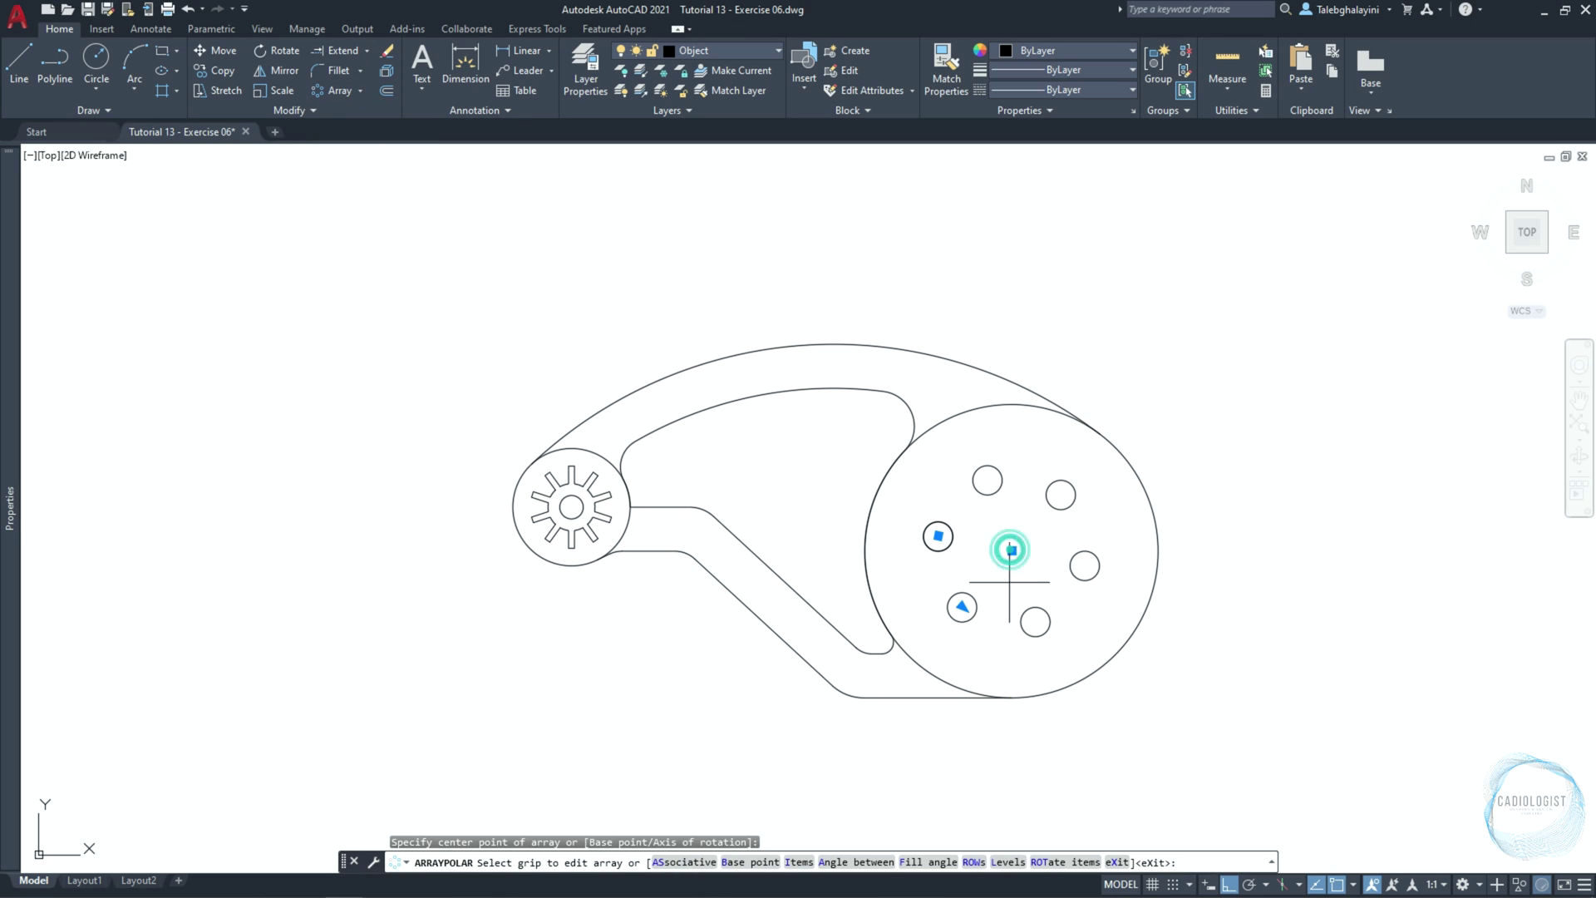
left_click(195, 53)
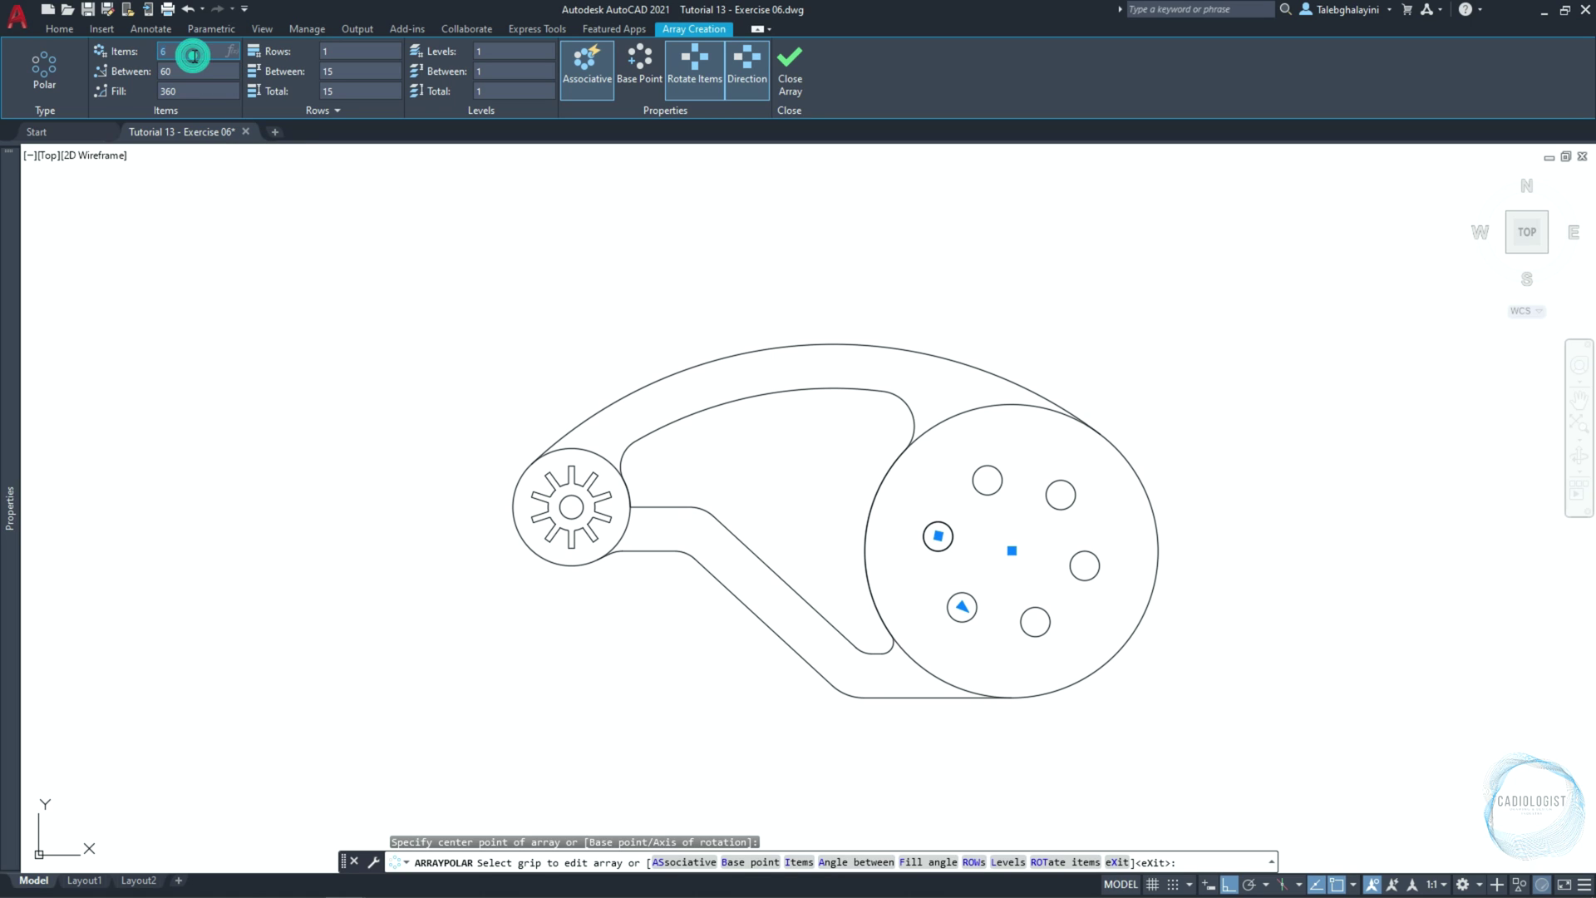
left_click(799, 69)
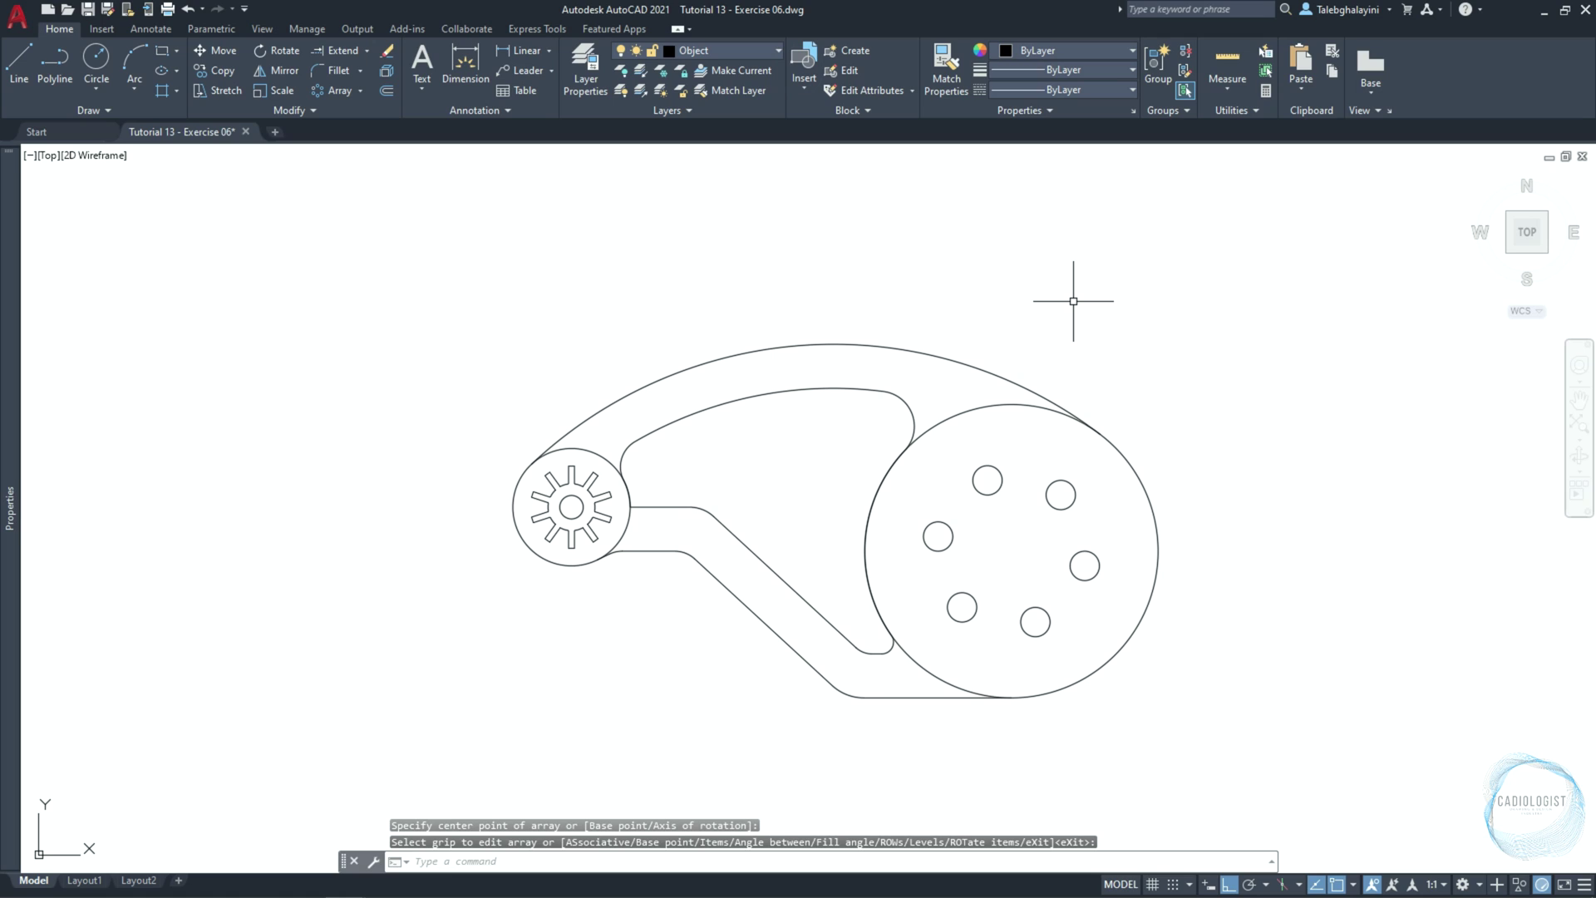
key("Escape")
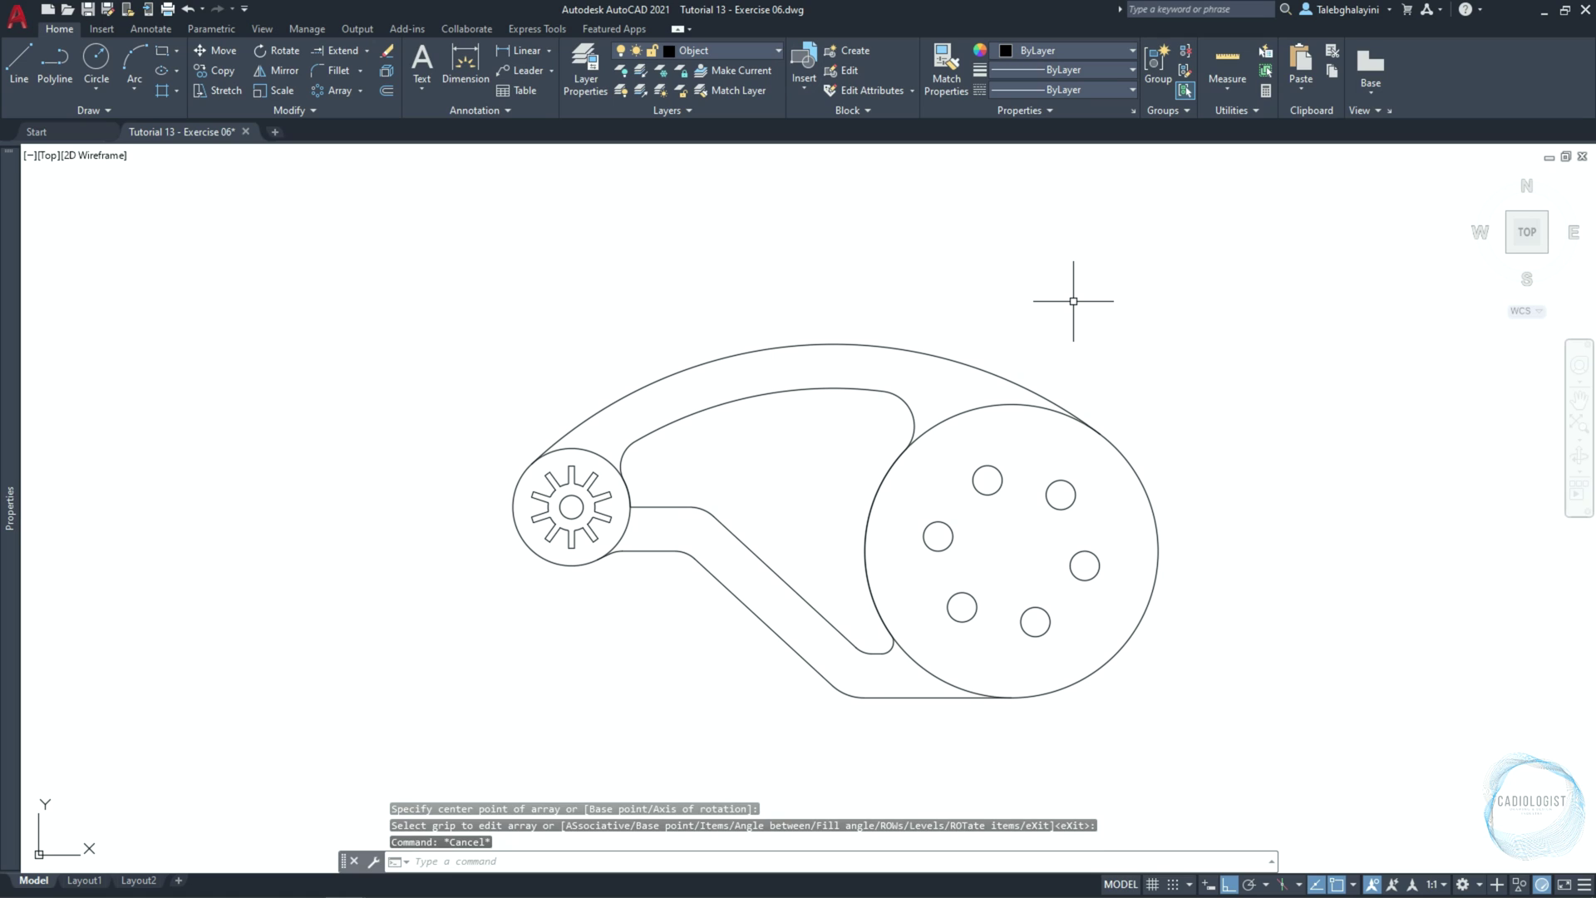
Fill the upper curved band and the diagonal arm band with a blue-to-yellow gradient
left_click(176, 93)
left_click(198, 152)
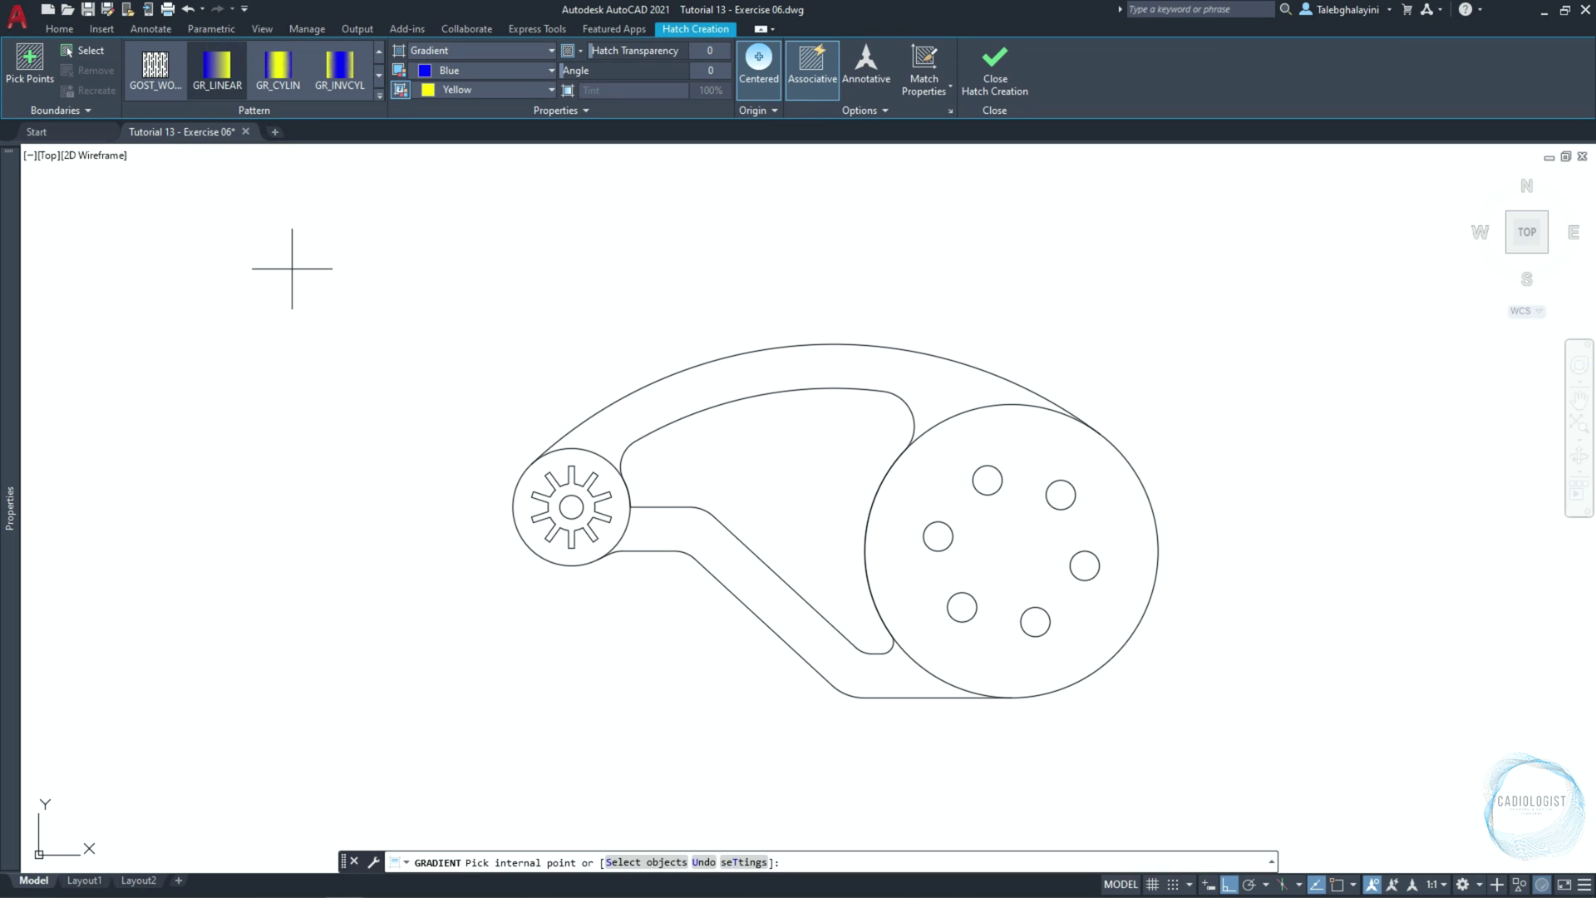
left_click(876, 367)
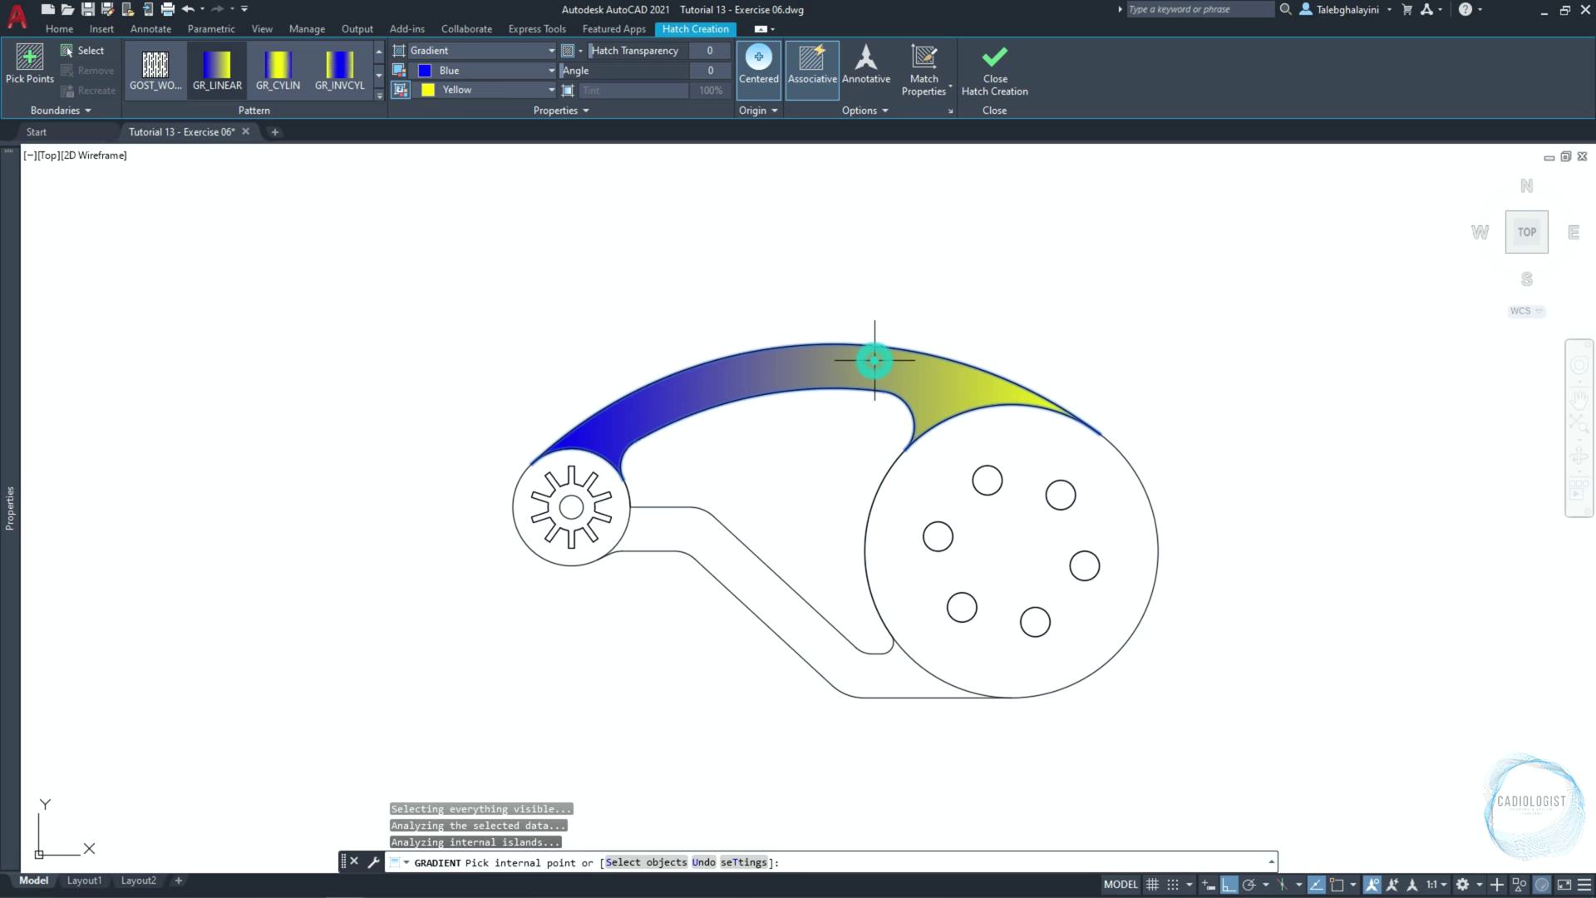
left_click(776, 606)
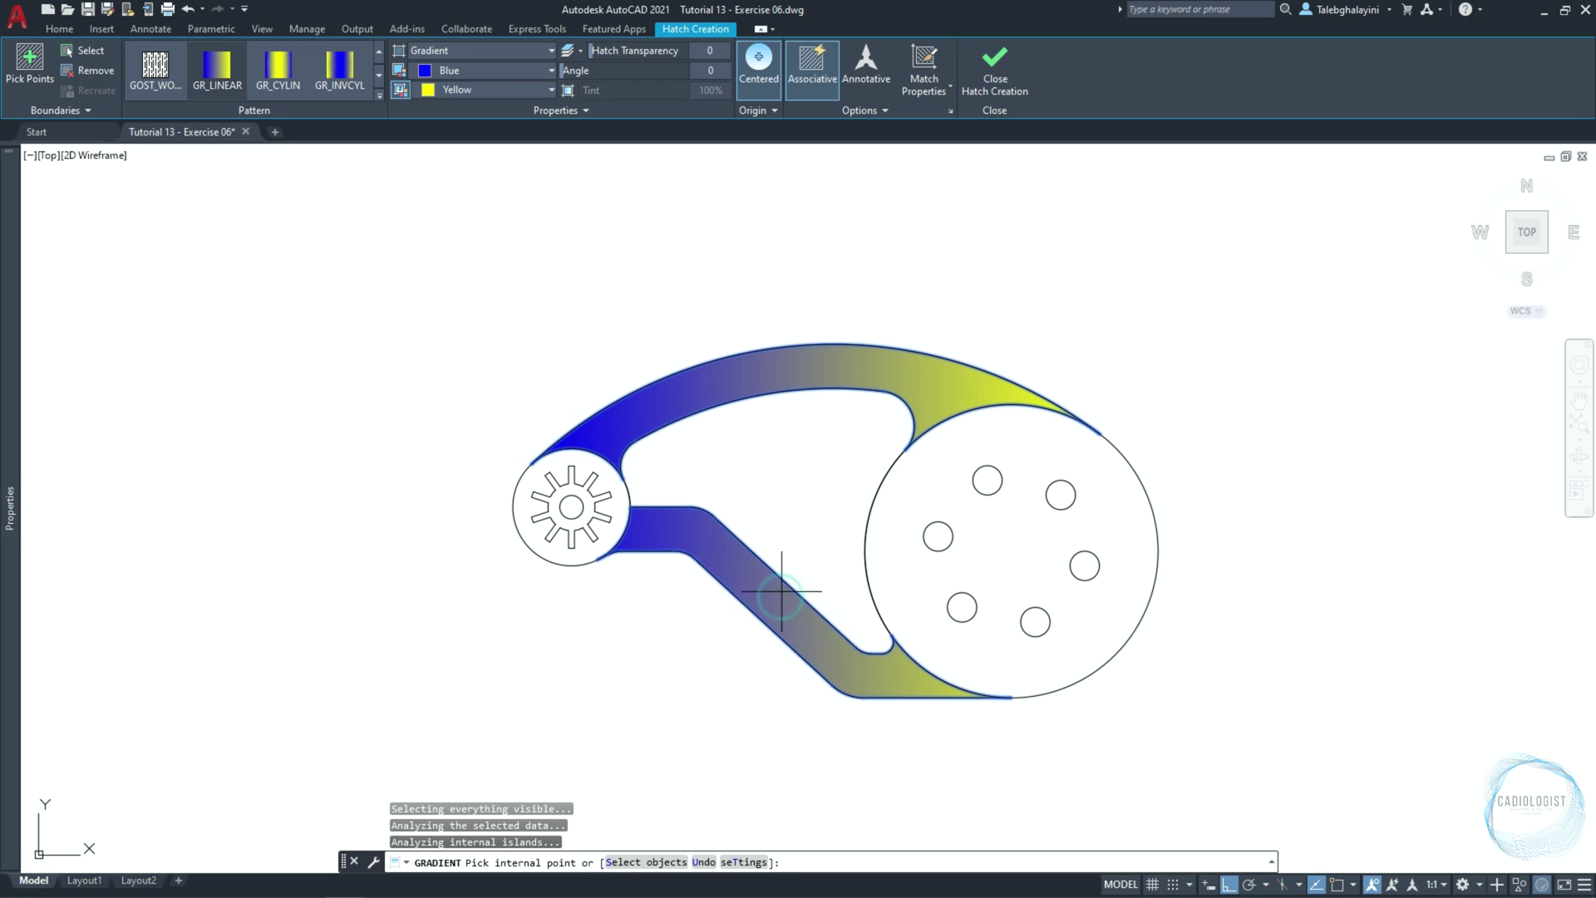
left_click(994, 68)
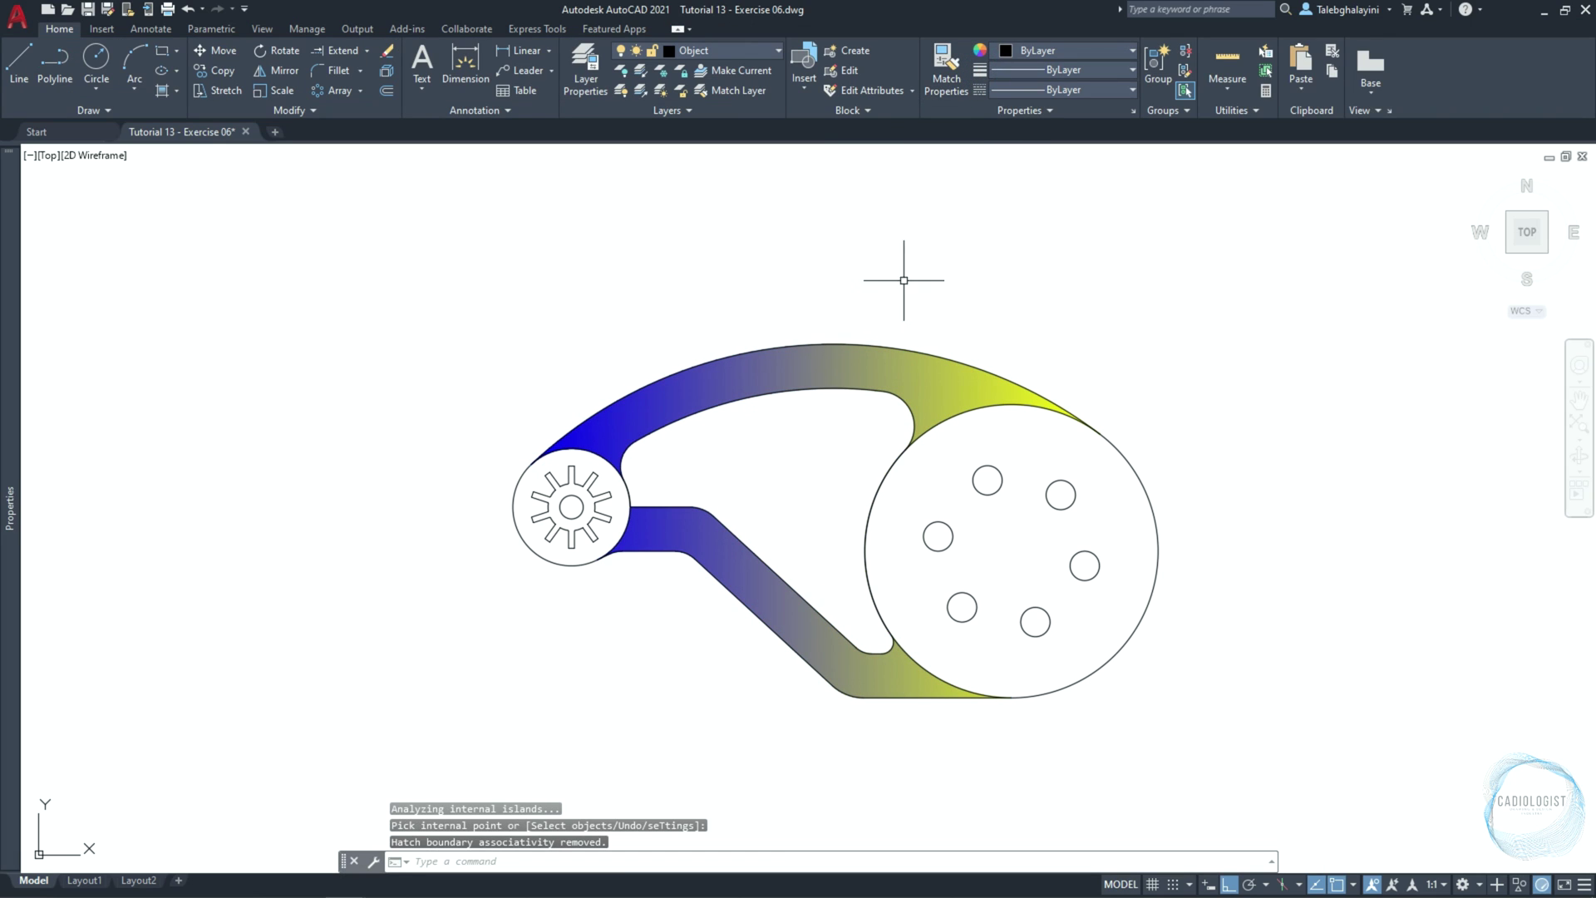
Set the gradient hatch transparency to 80, then zoom to the drawing extents
left_click(978, 360)
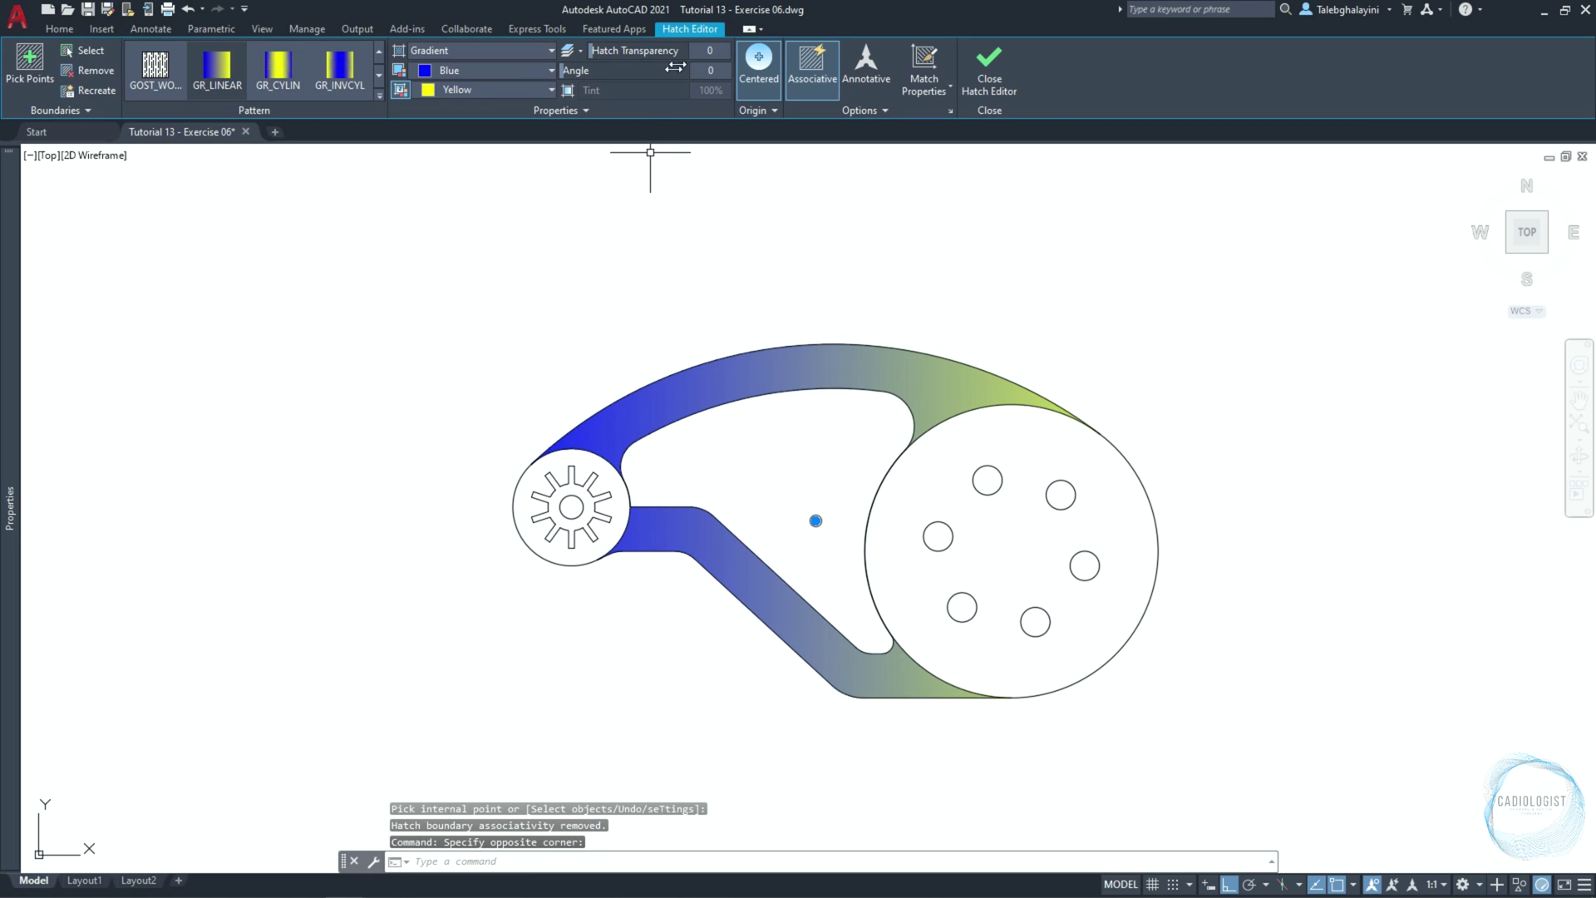
left_click(711, 54)
type("80")
key("Return")
key("Escape")
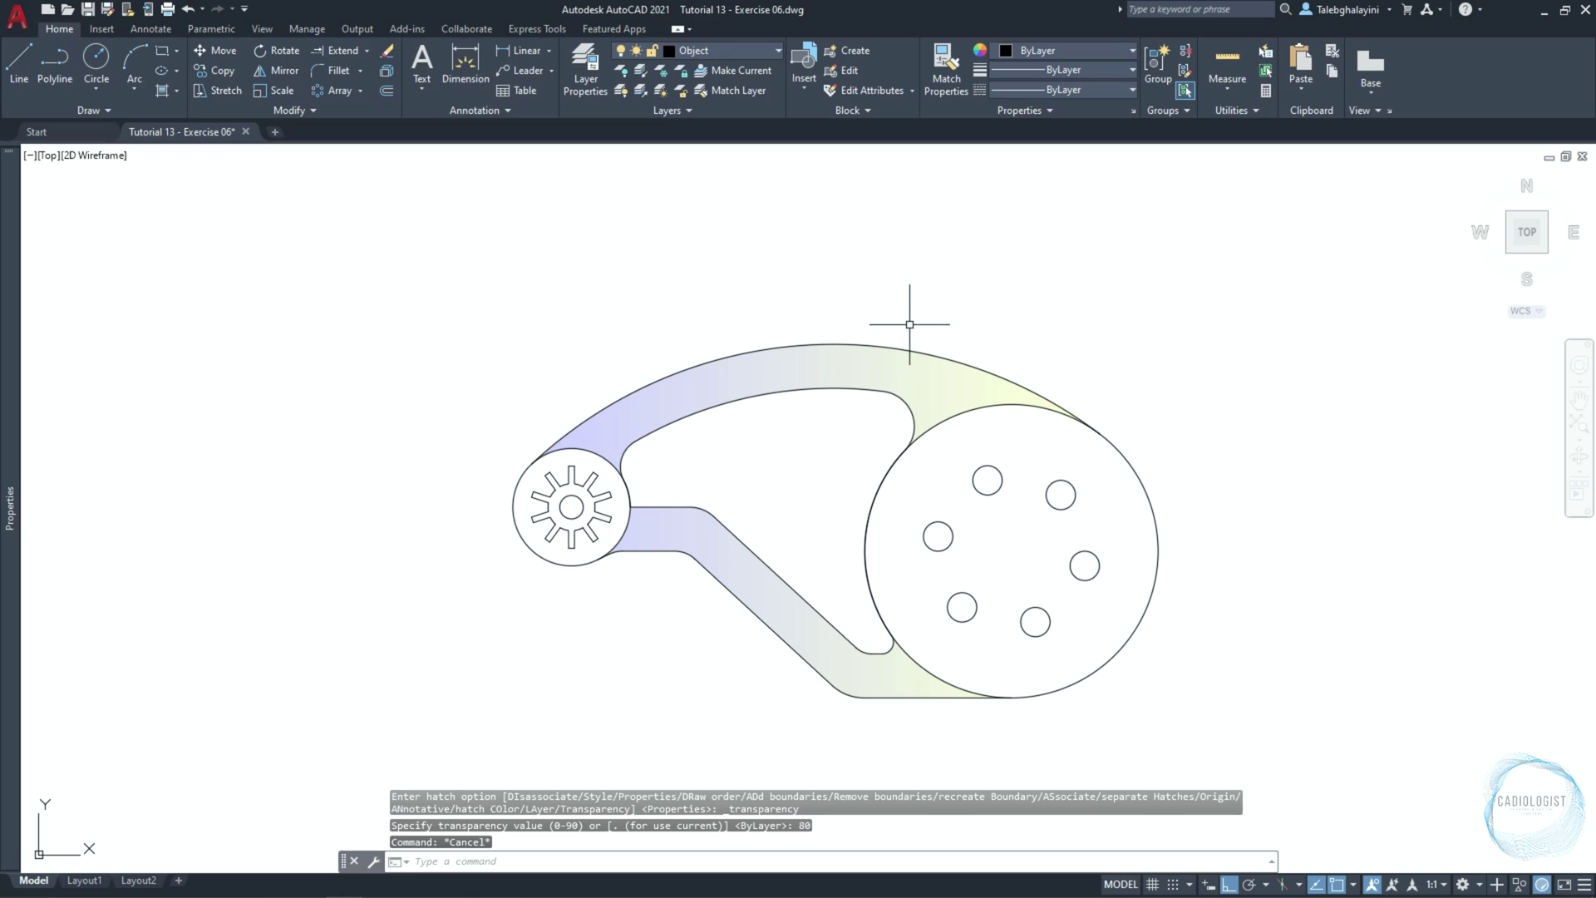
type("z")
key("Return")
Make DIM the current layer from the layer list
type("e")
key("Return")
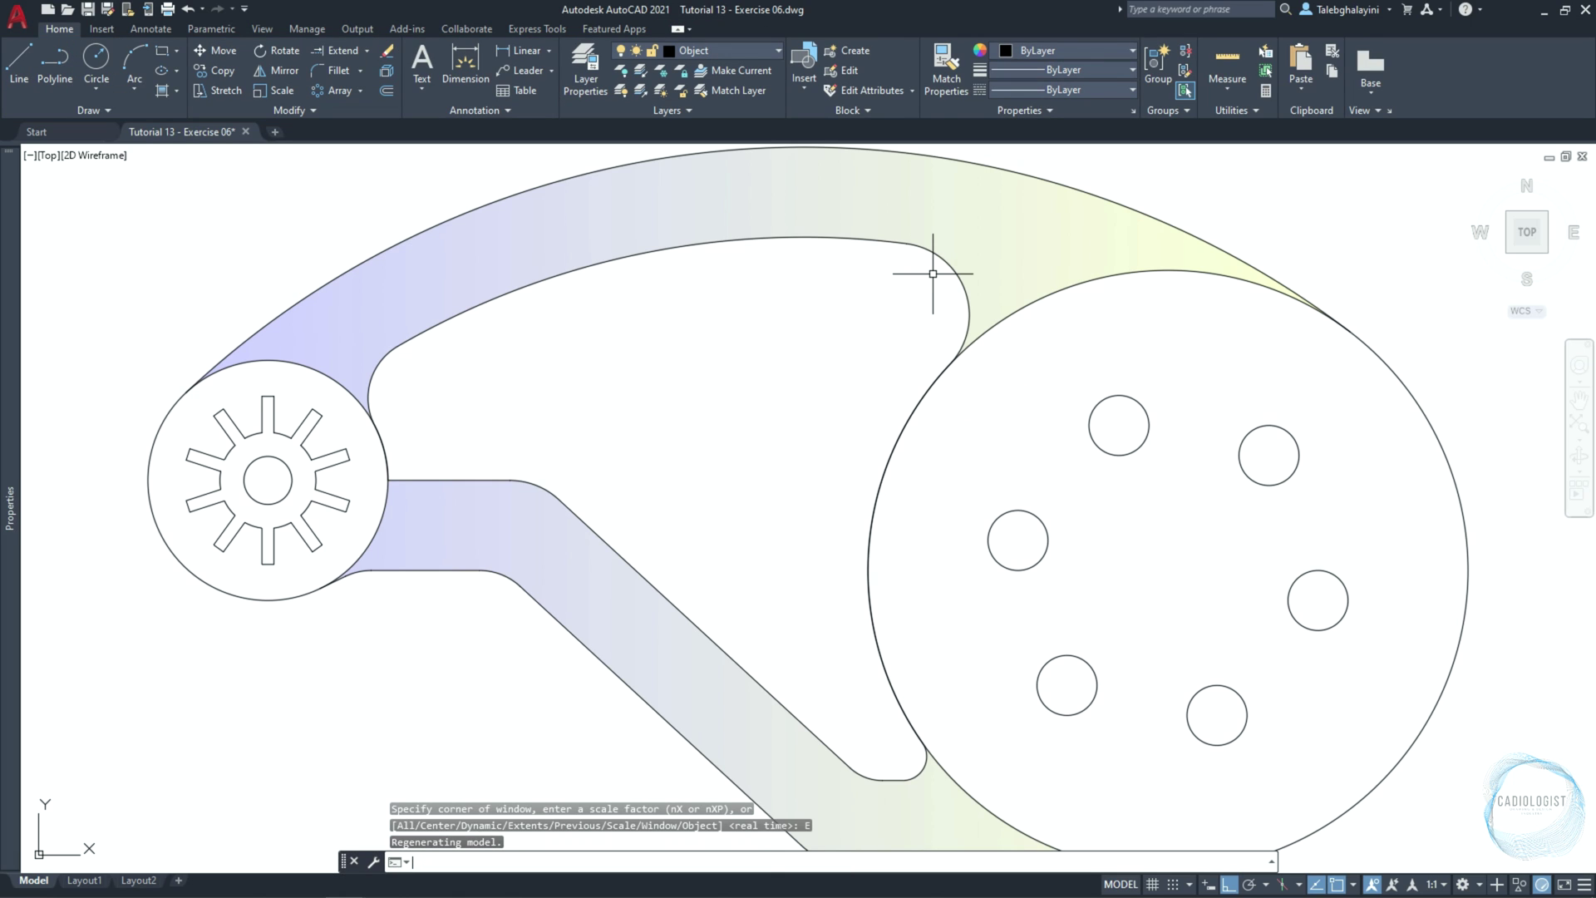
mouse_move(17, 242)
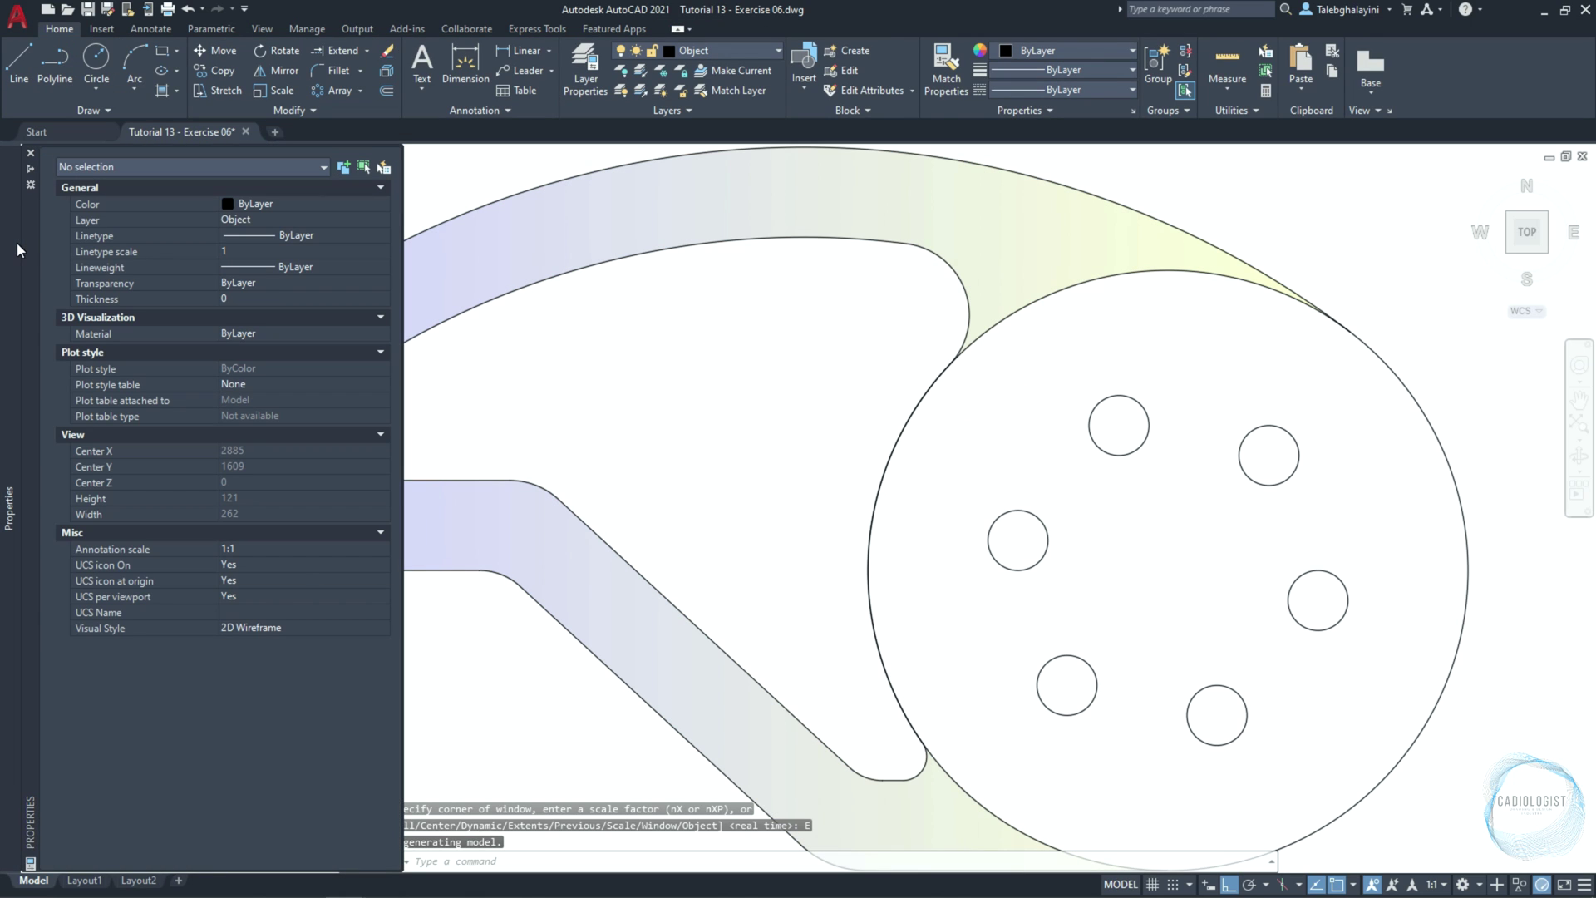
left_click(259, 221)
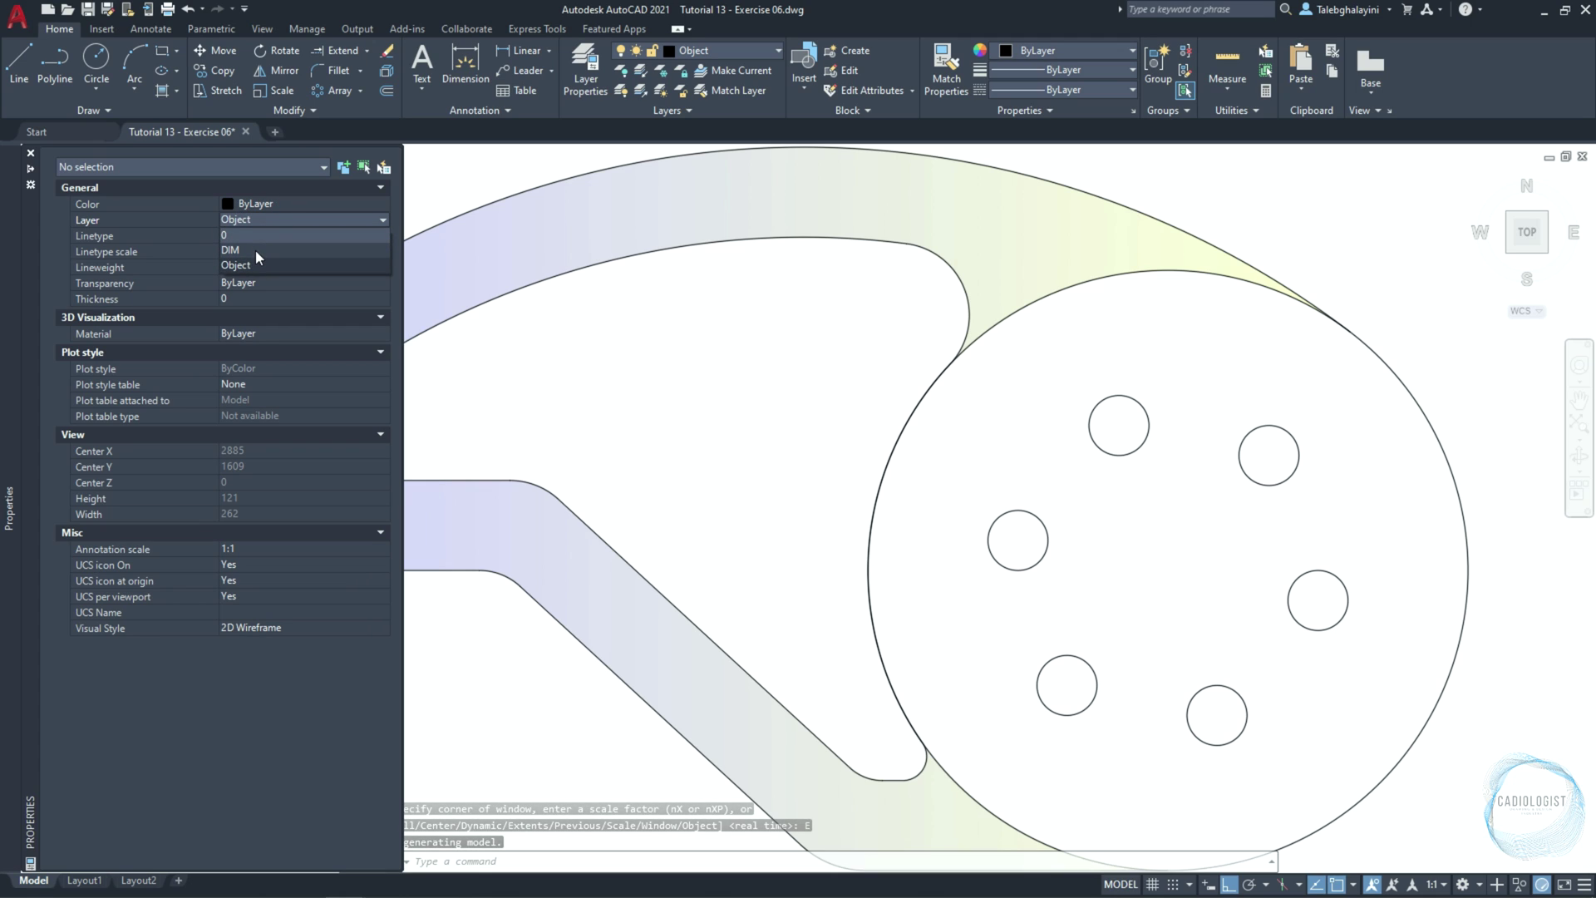
left_click(256, 247)
Start a new dimension style named DIM 01 based on ISO-25
type("D")
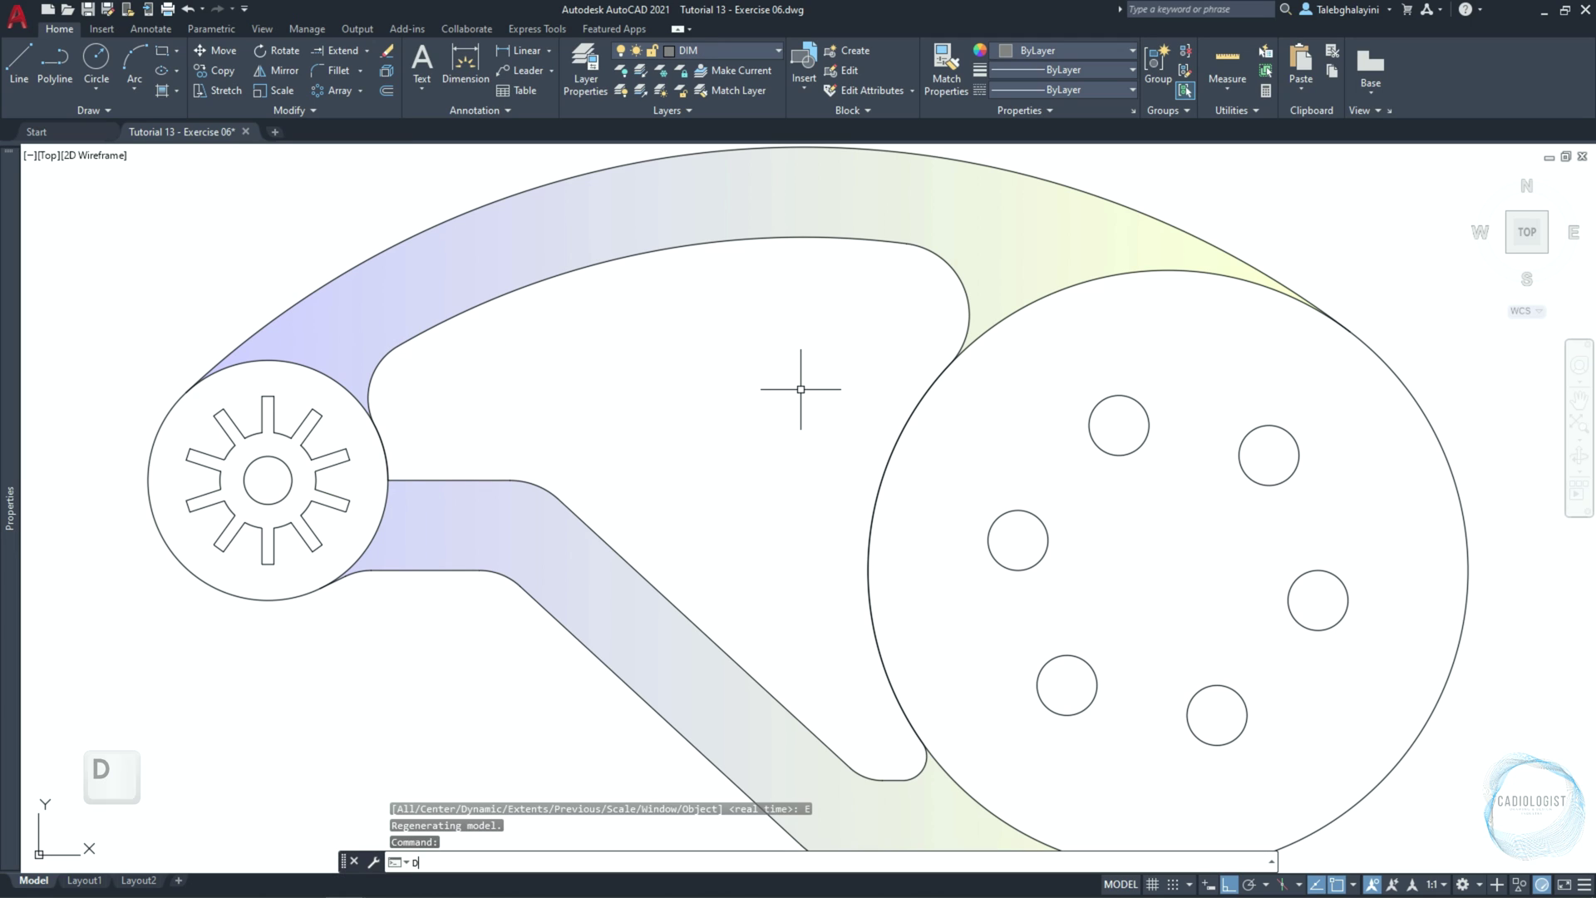
key("Return")
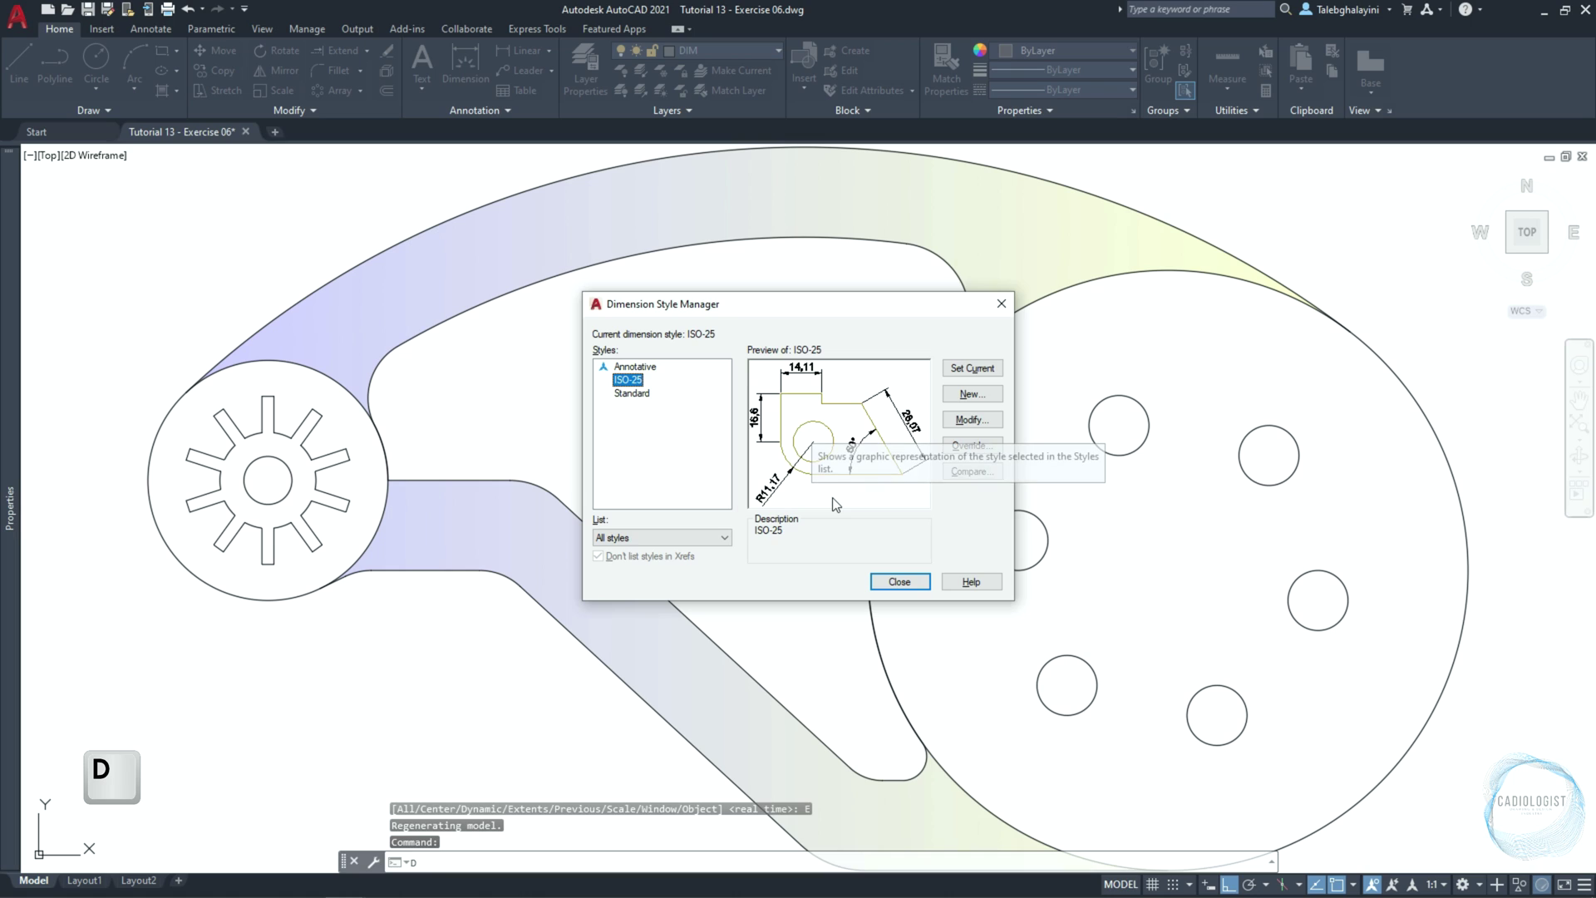
left_click(972, 393)
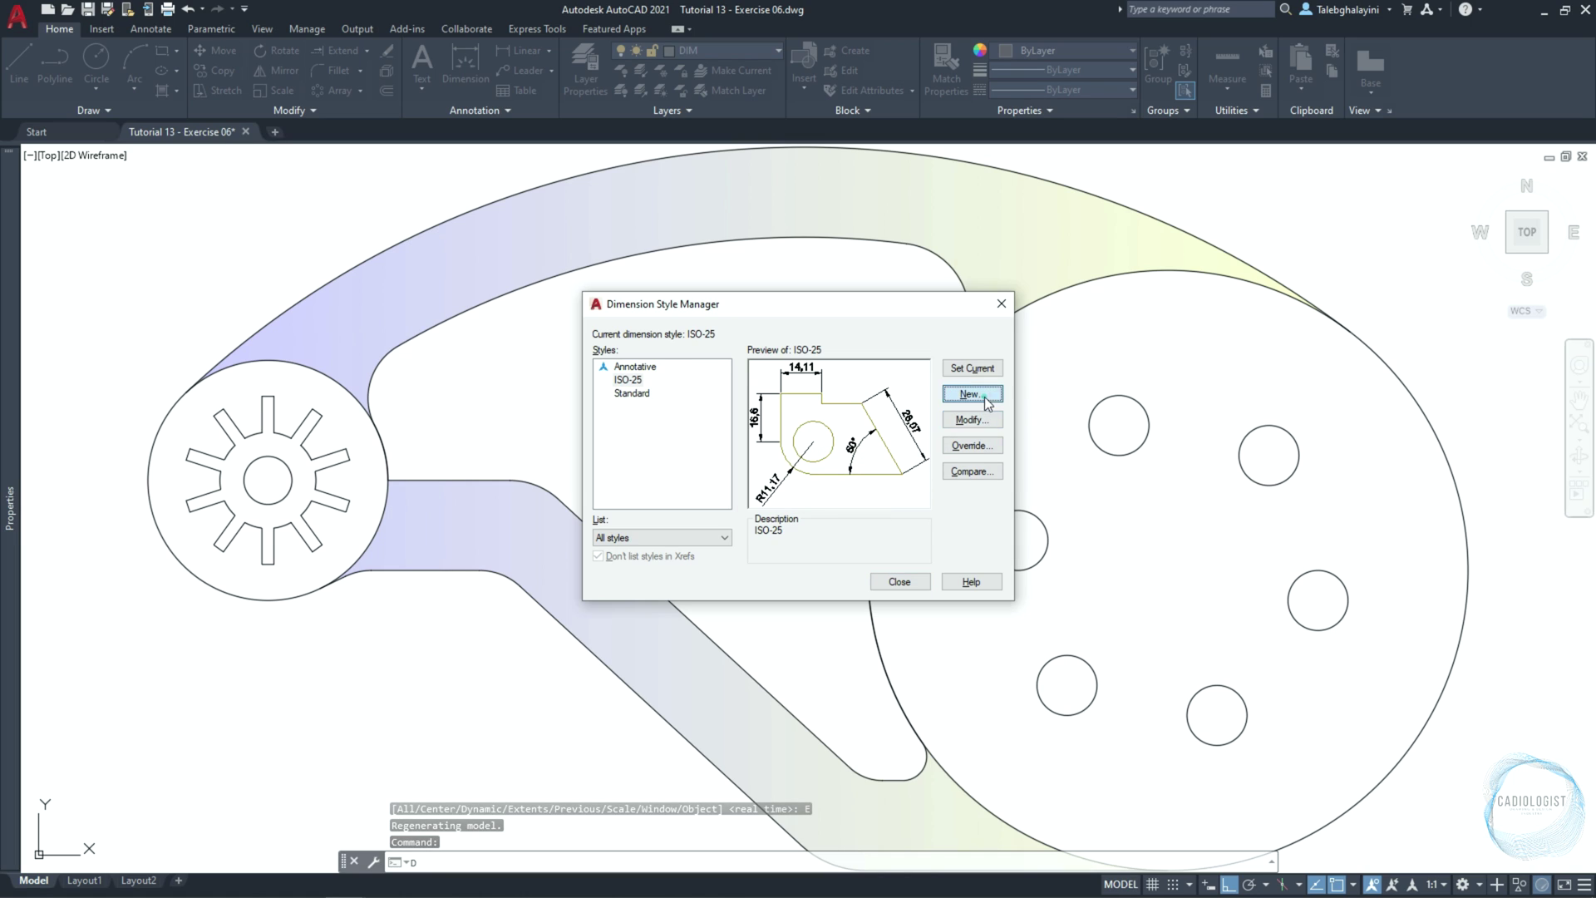
type("DIM")
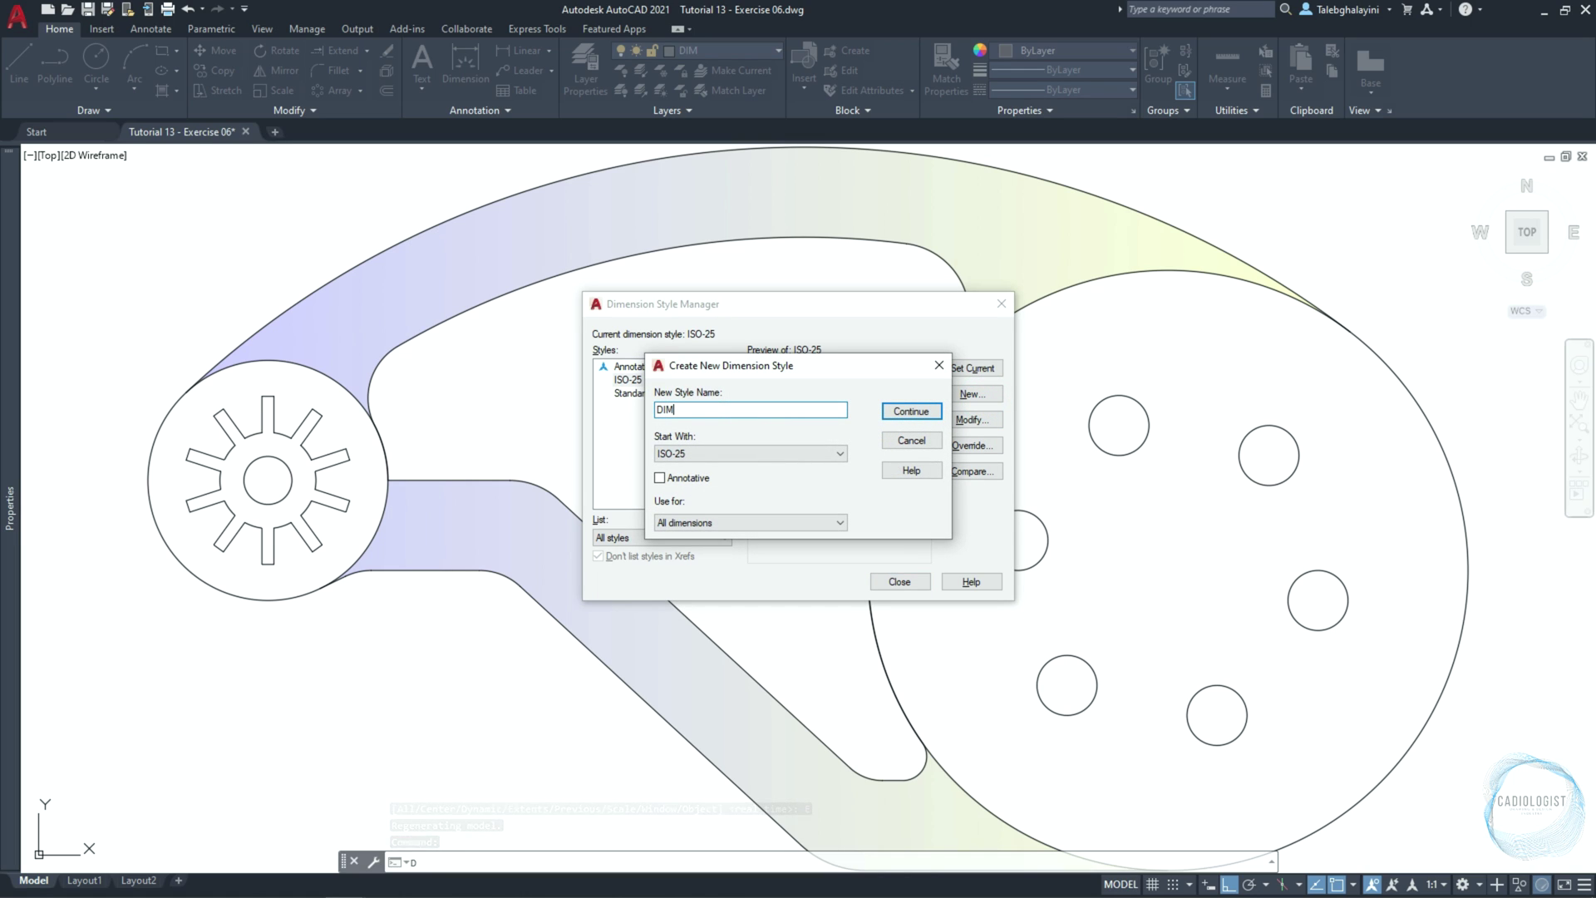
key("Return")
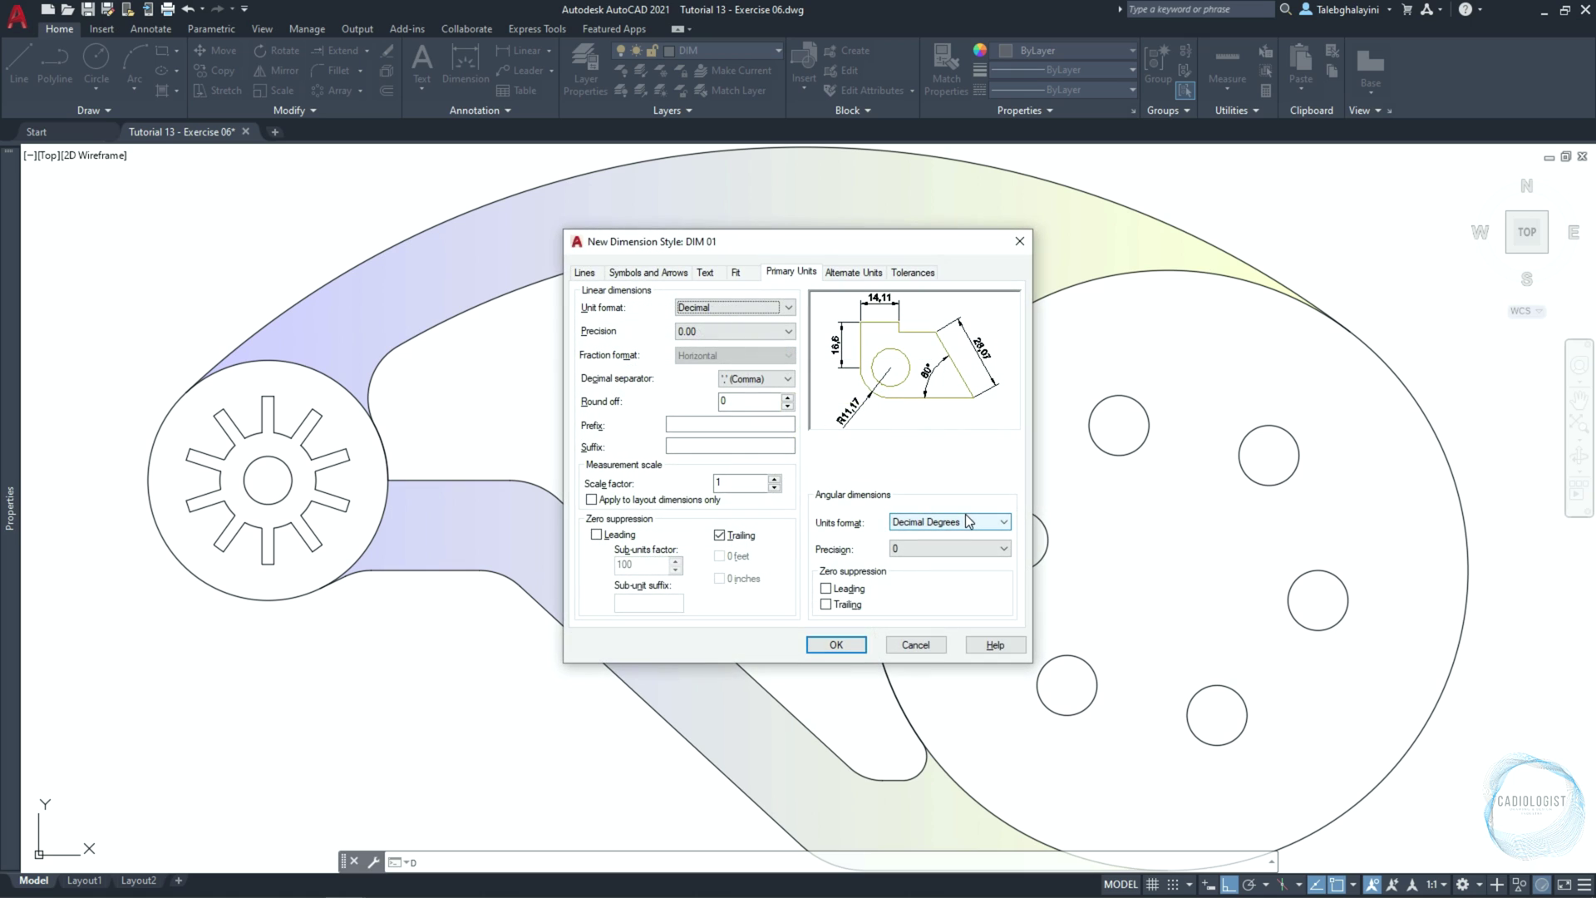
Set extension line offset from origin to 1 and arrow size to 1.8
left_click(587, 273)
double_click(763, 402)
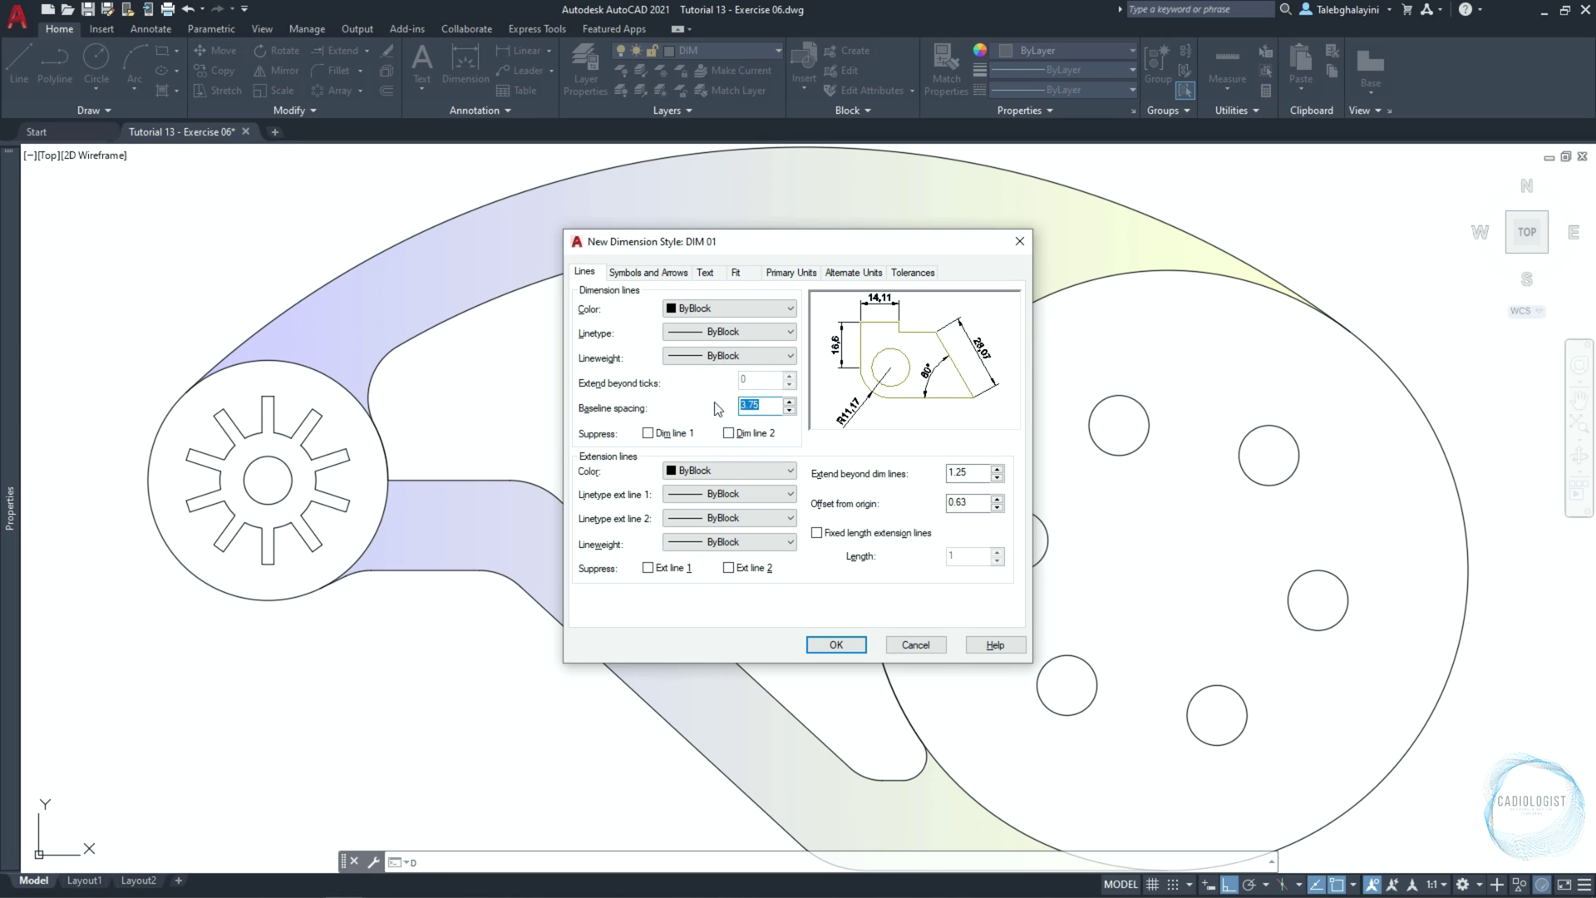
double_click(972, 471)
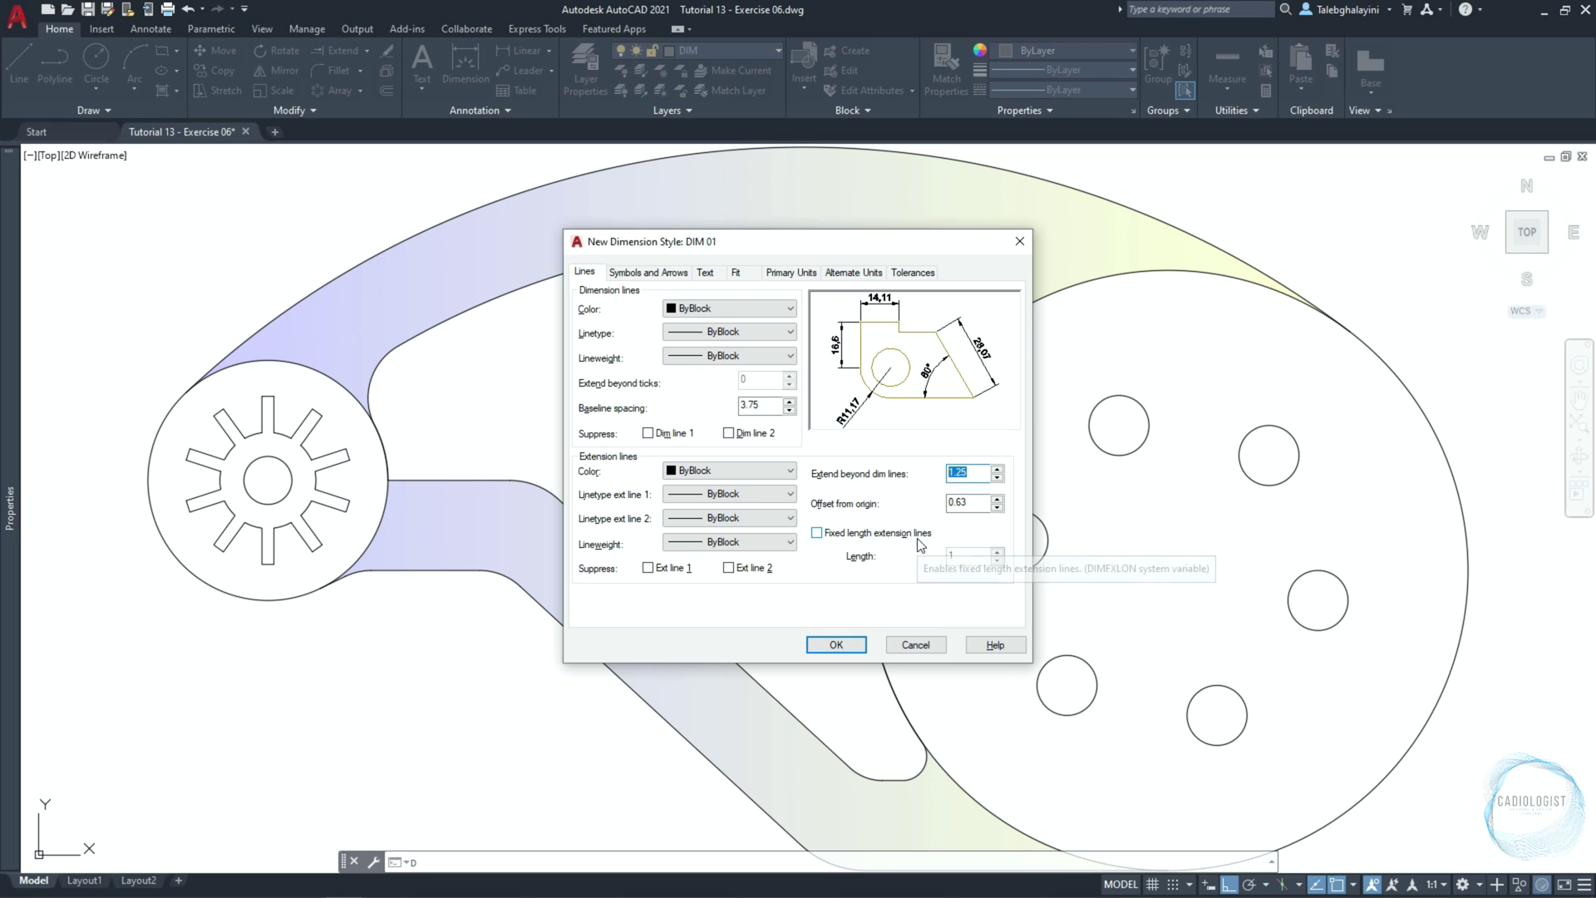
double_click(963, 502)
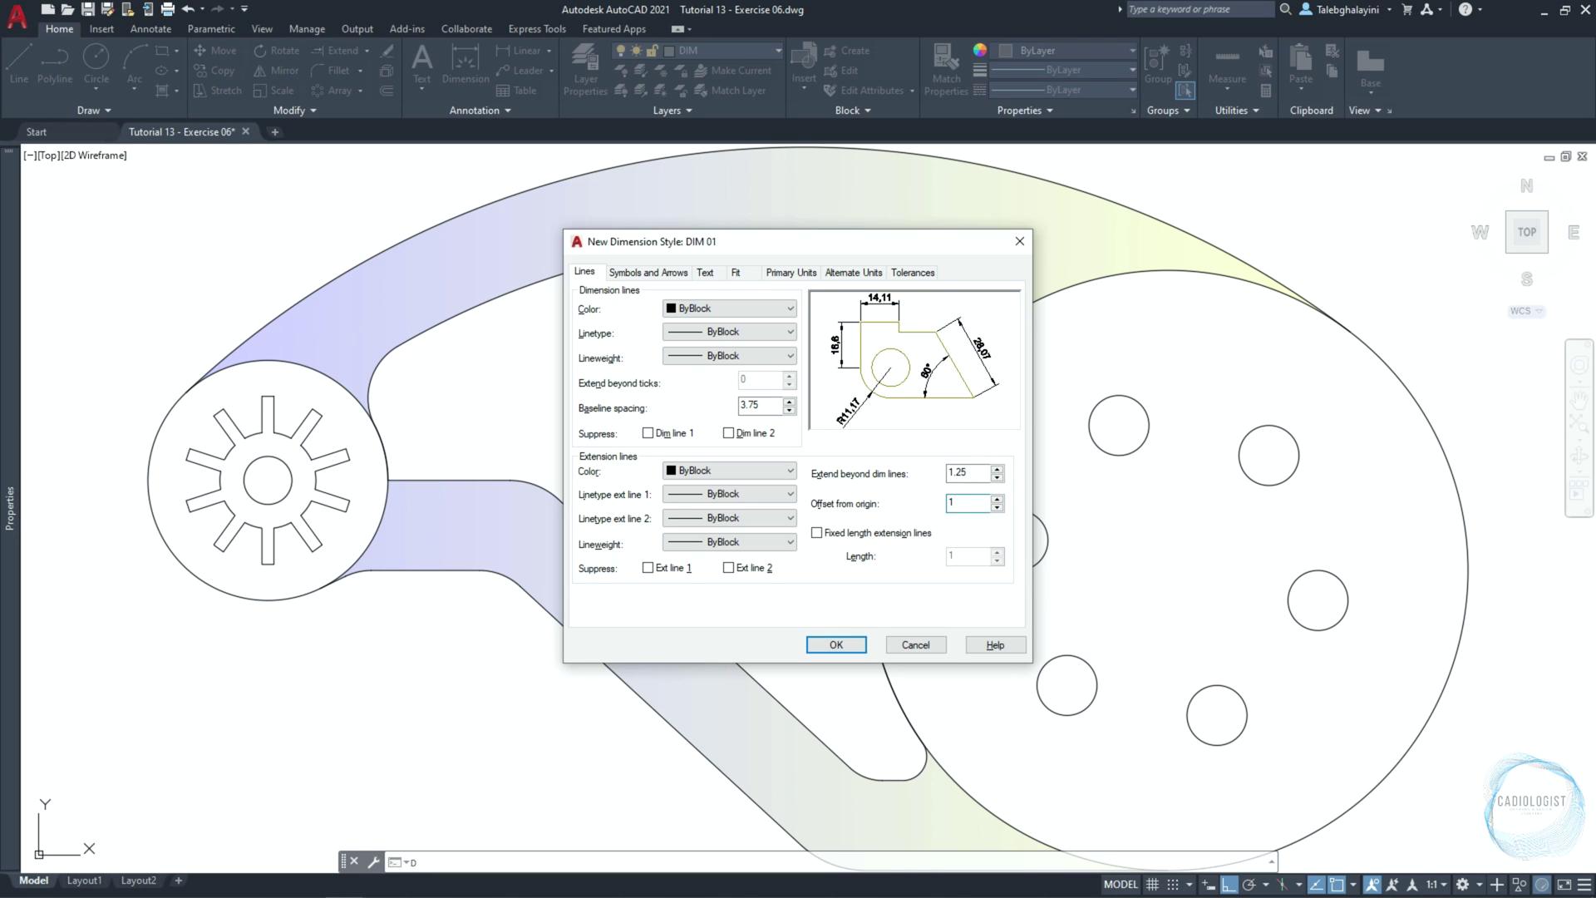
left_click(675, 274)
double_click(607, 439)
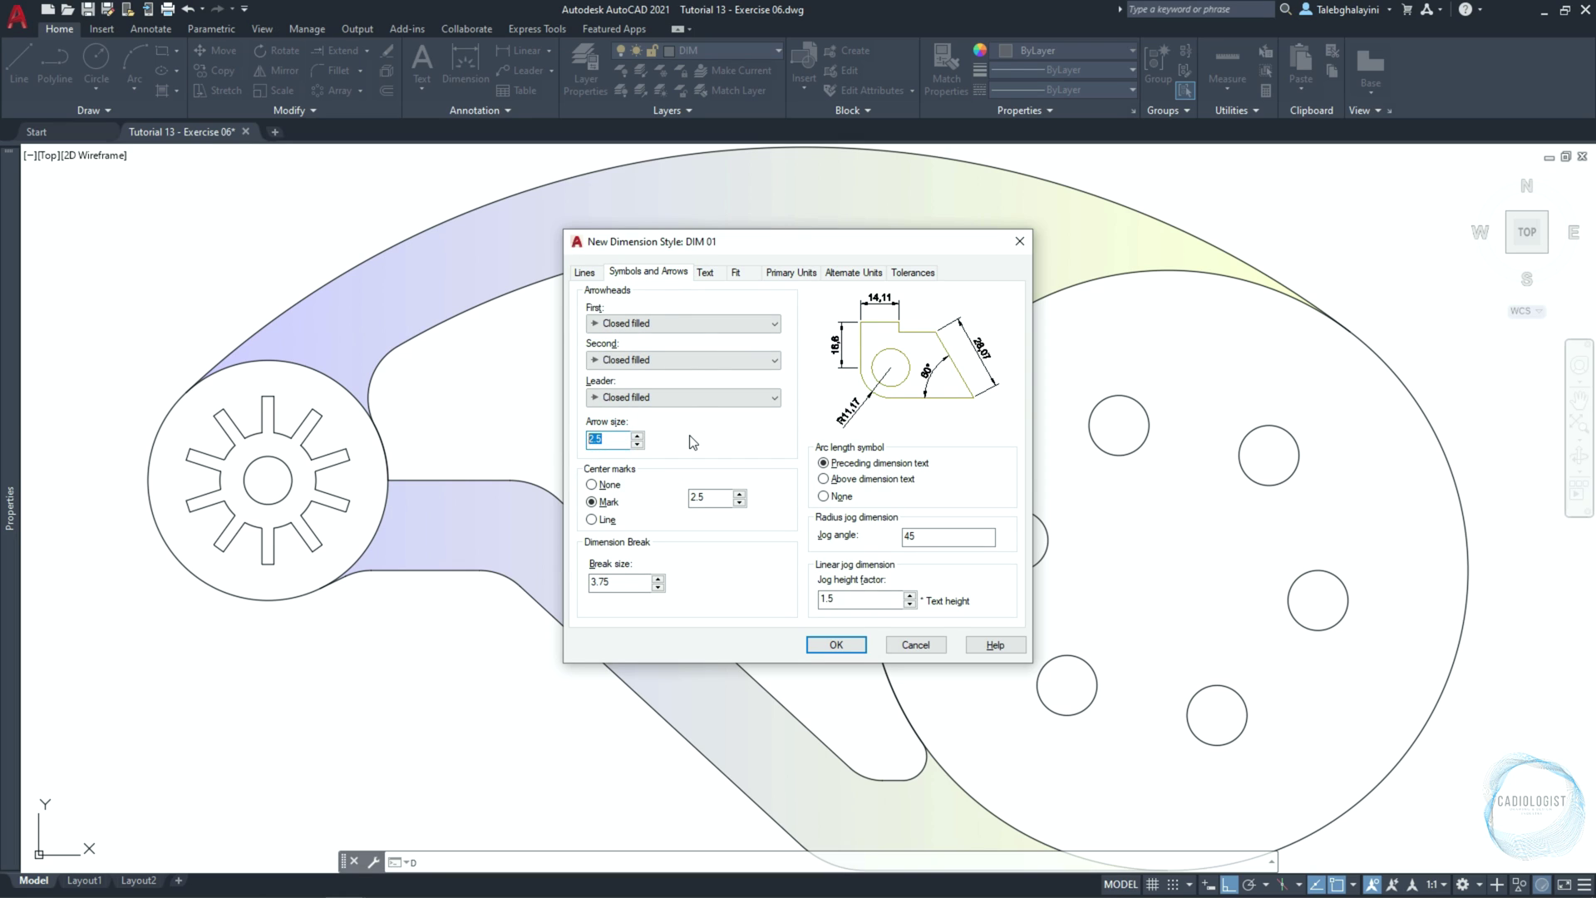
double_click(619, 582)
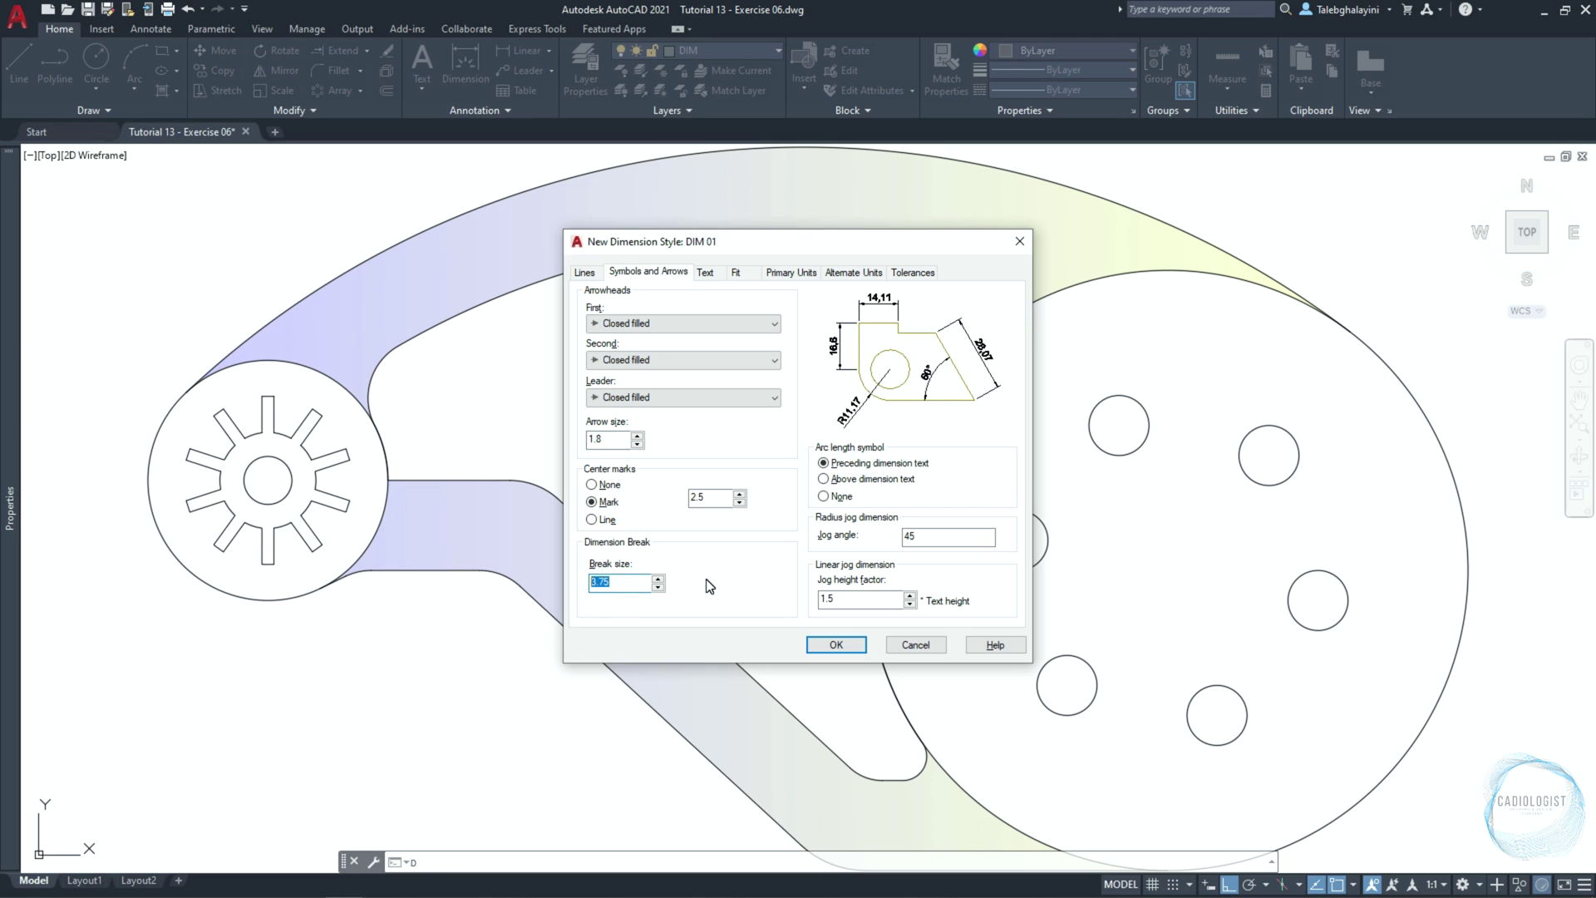
Set text height 1.8, offset 1, Above/Centered placement and horizontal text alignment
left_click(706, 273)
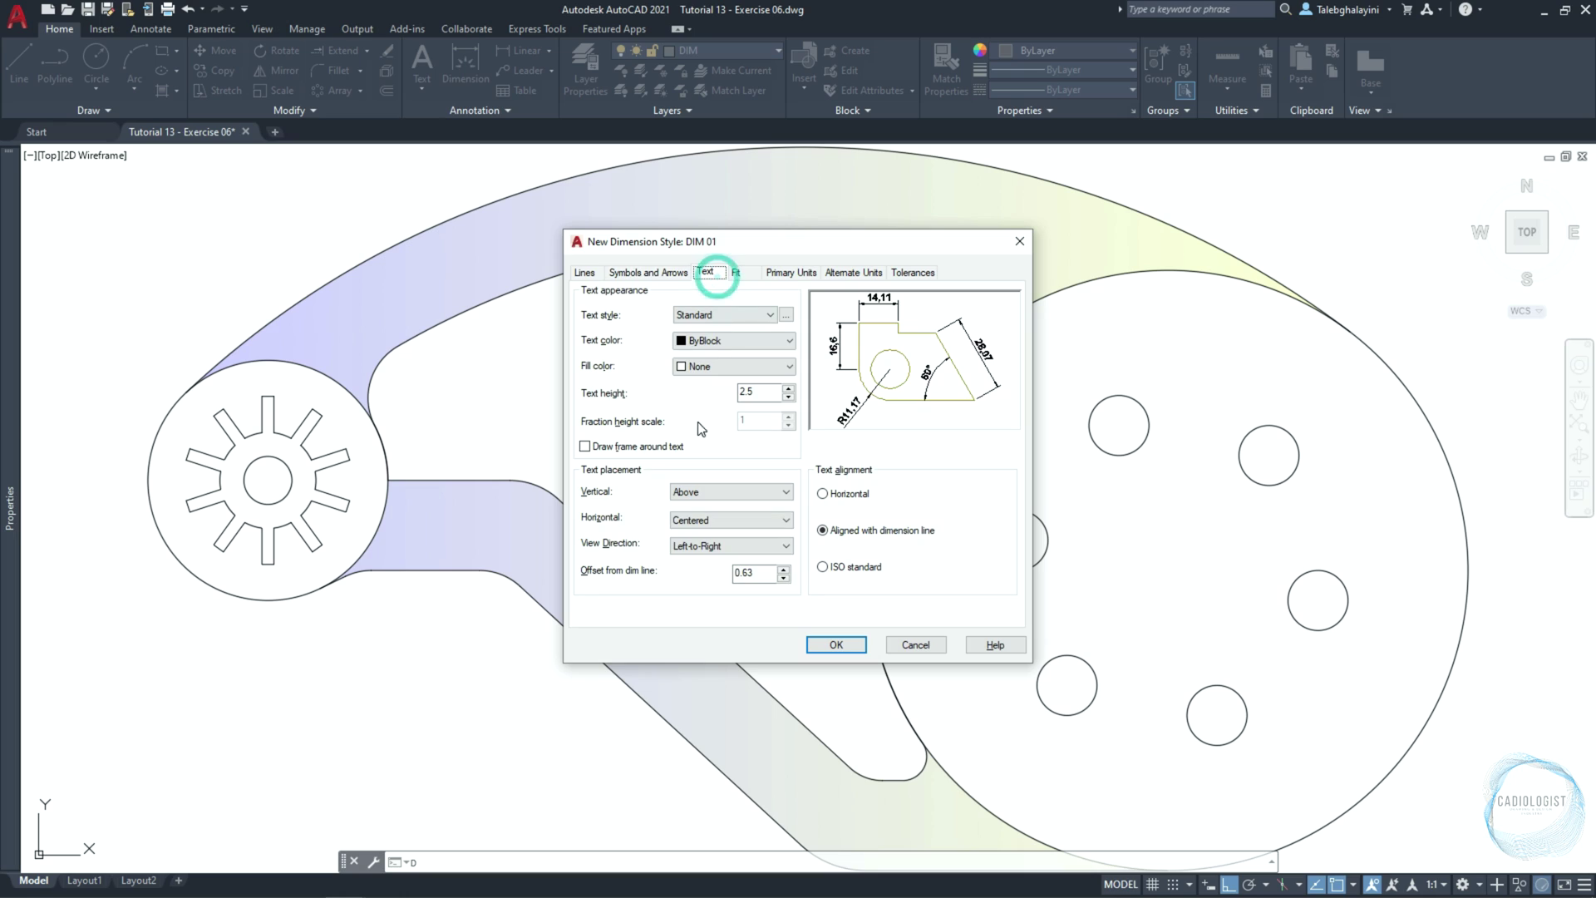
double_click(758, 394)
left_click(687, 496)
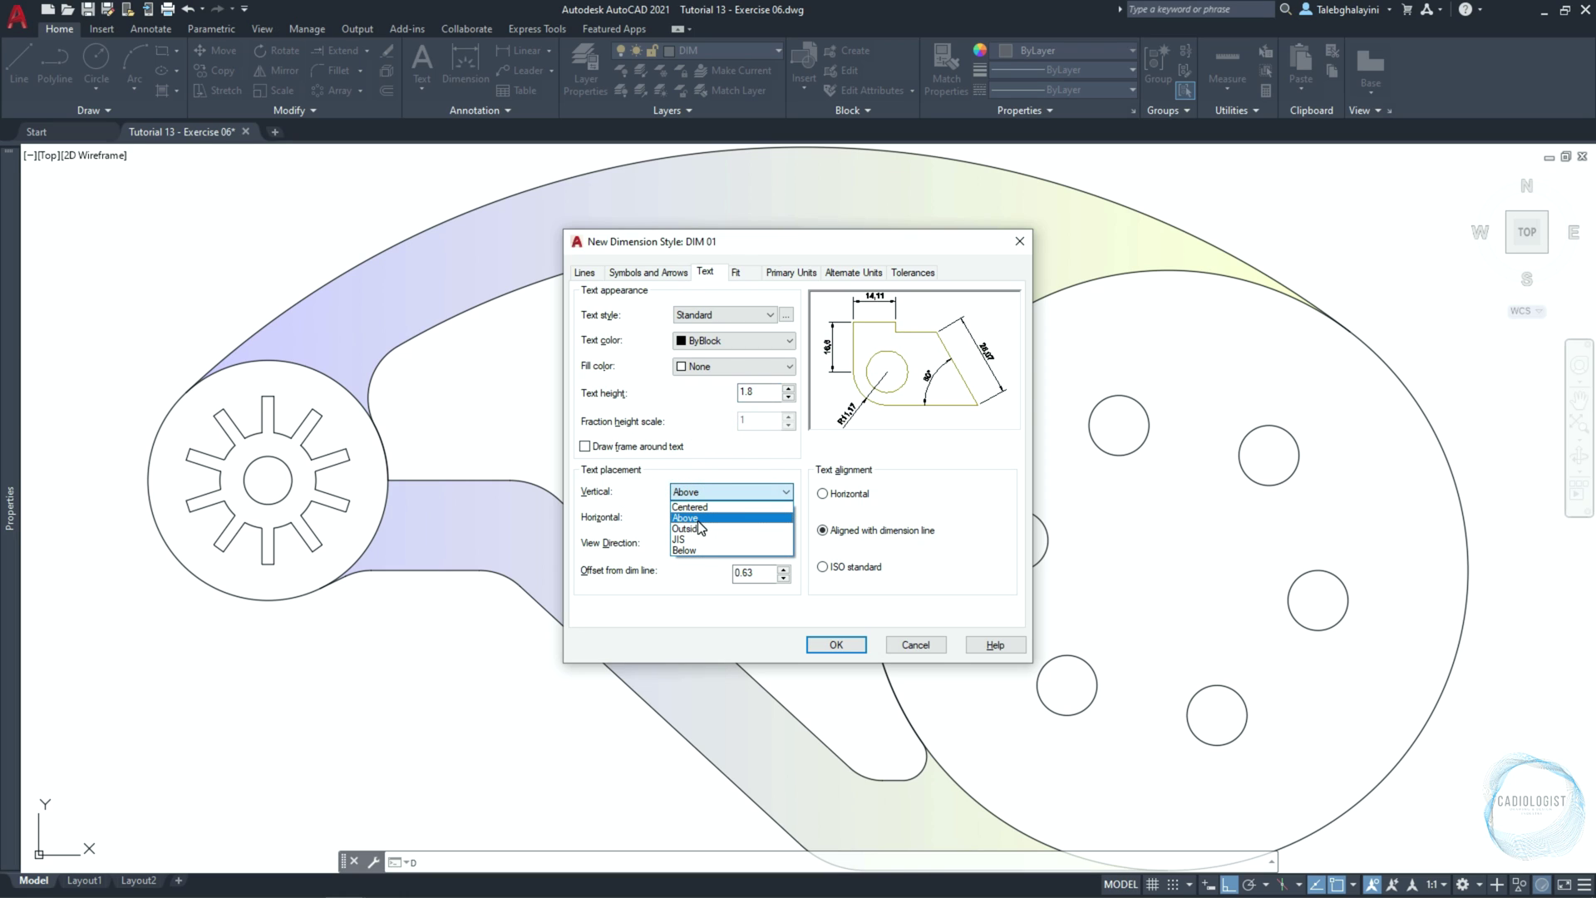
left_click(700, 518)
left_click(700, 517)
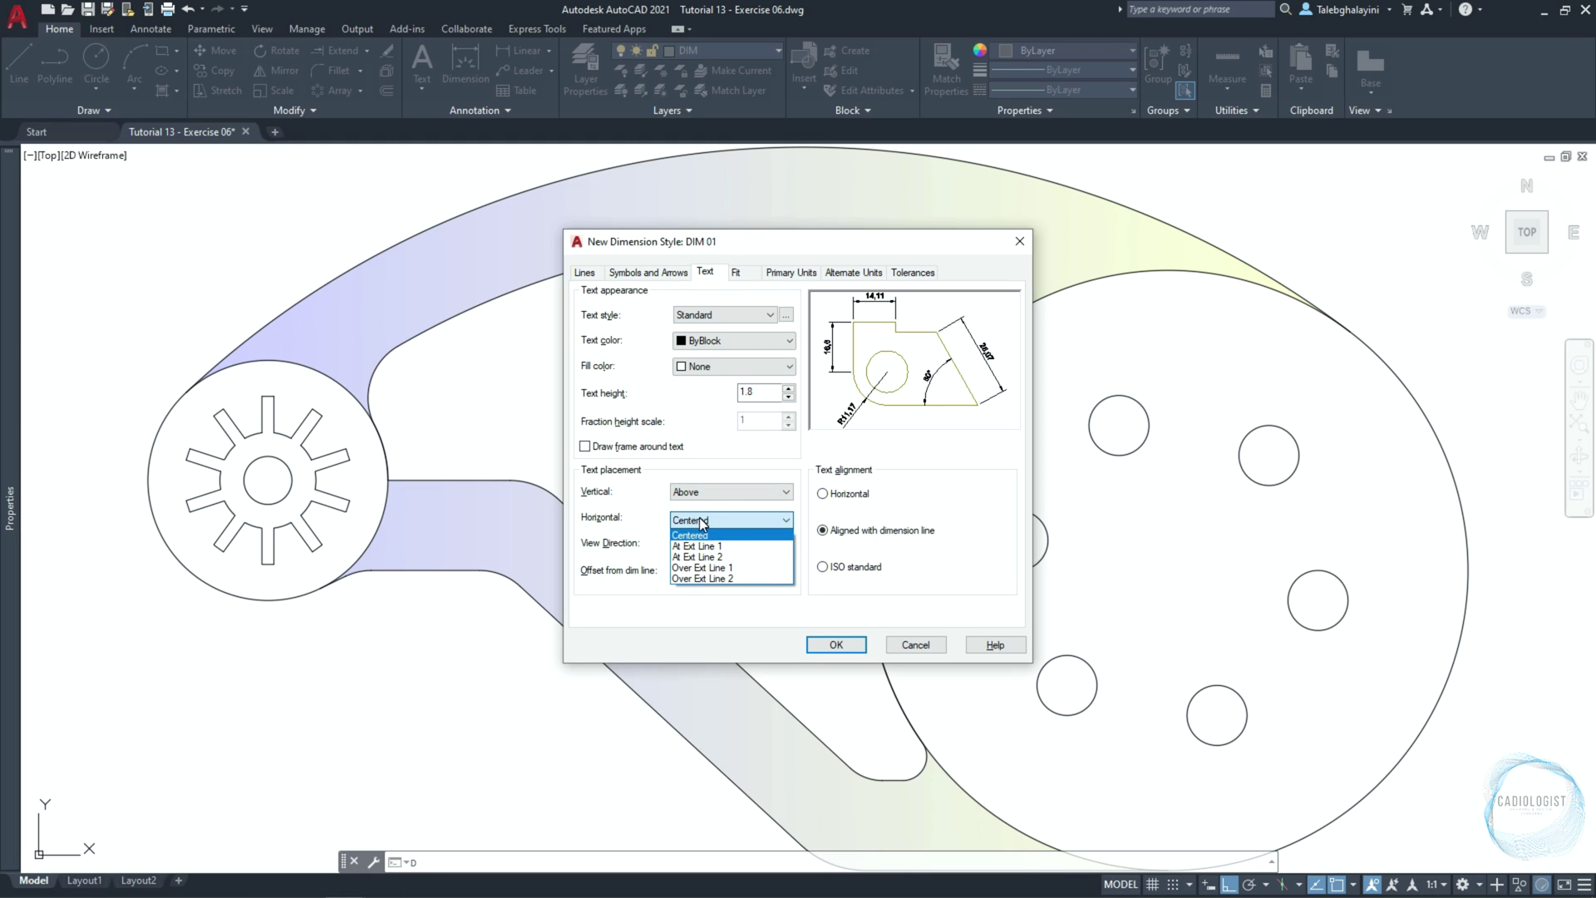
left_click(703, 535)
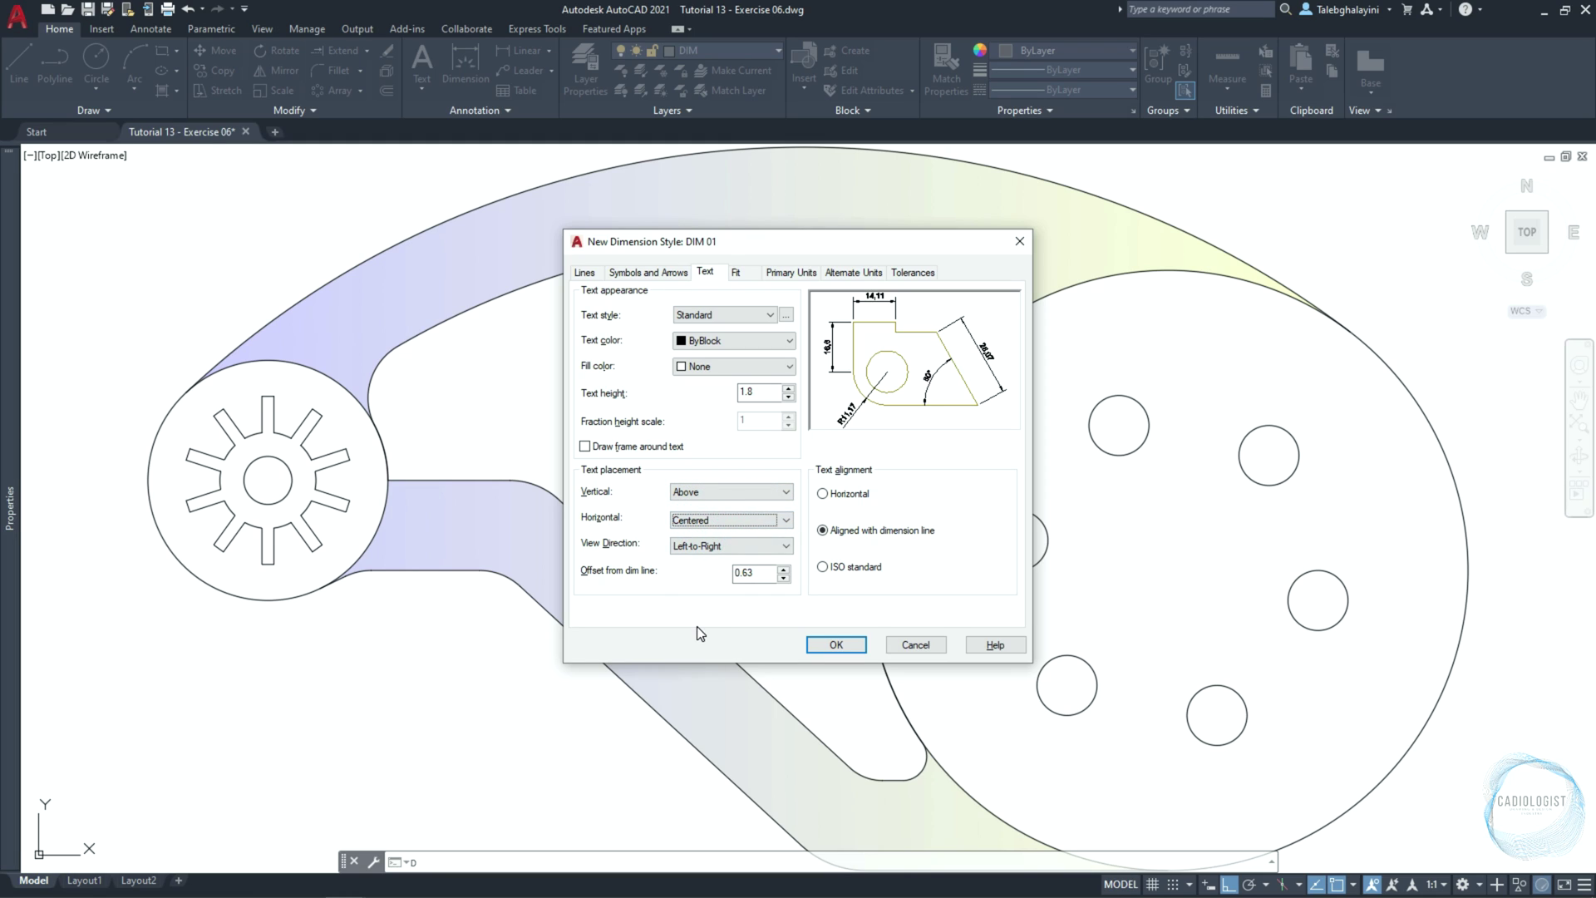
left_click(752, 574)
double_click(756, 572)
left_click(823, 497)
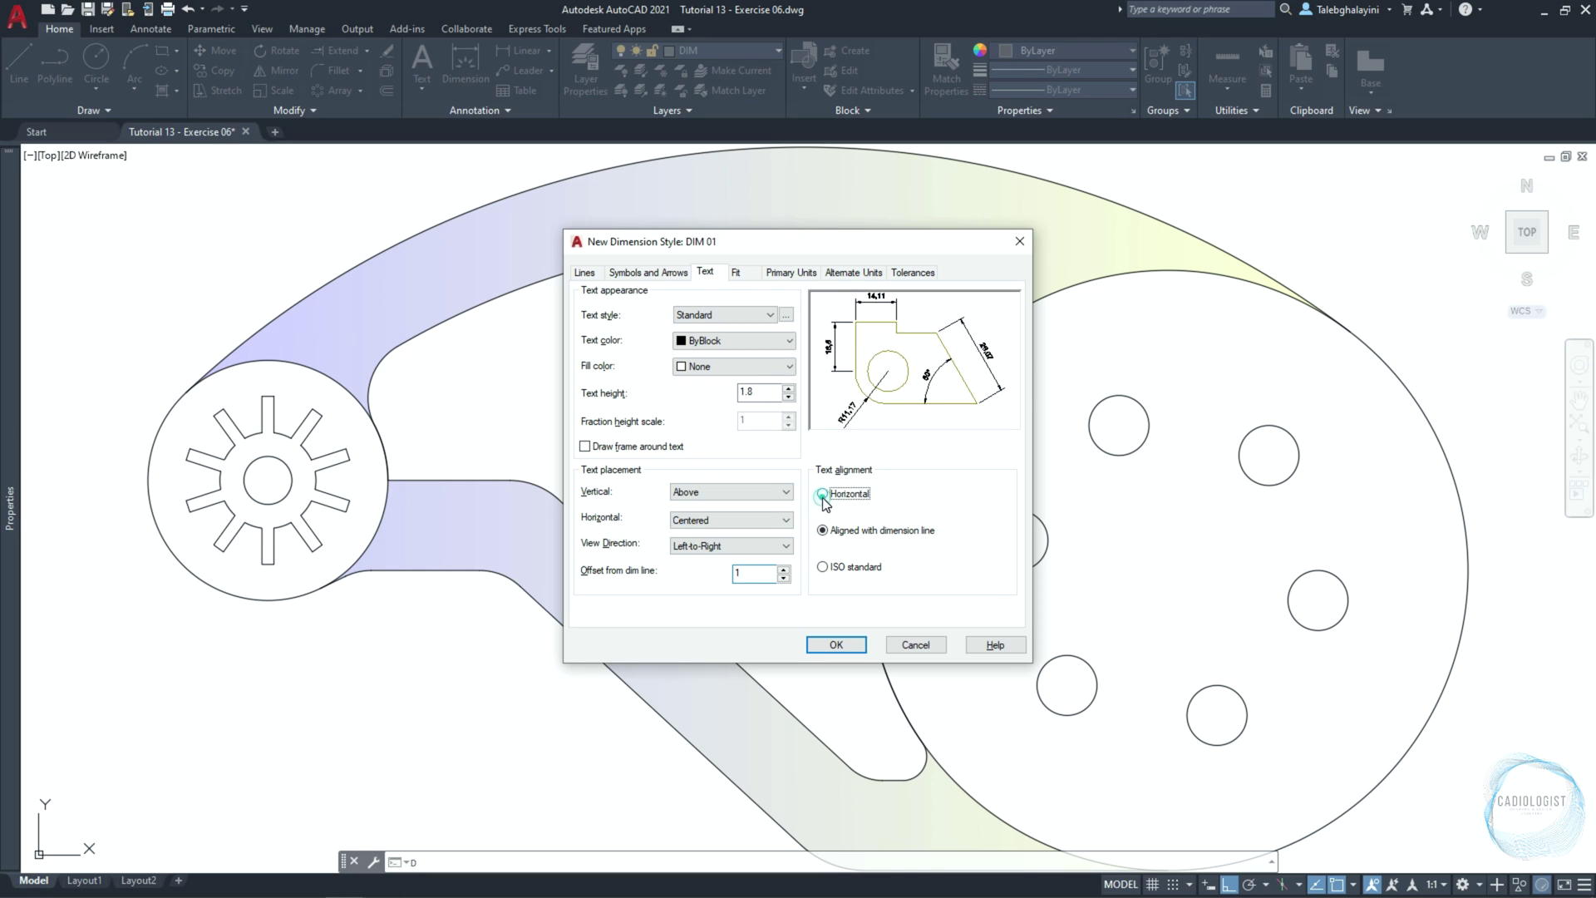
Edit the overall dimension scale value on the Fit tab
left_click(737, 273)
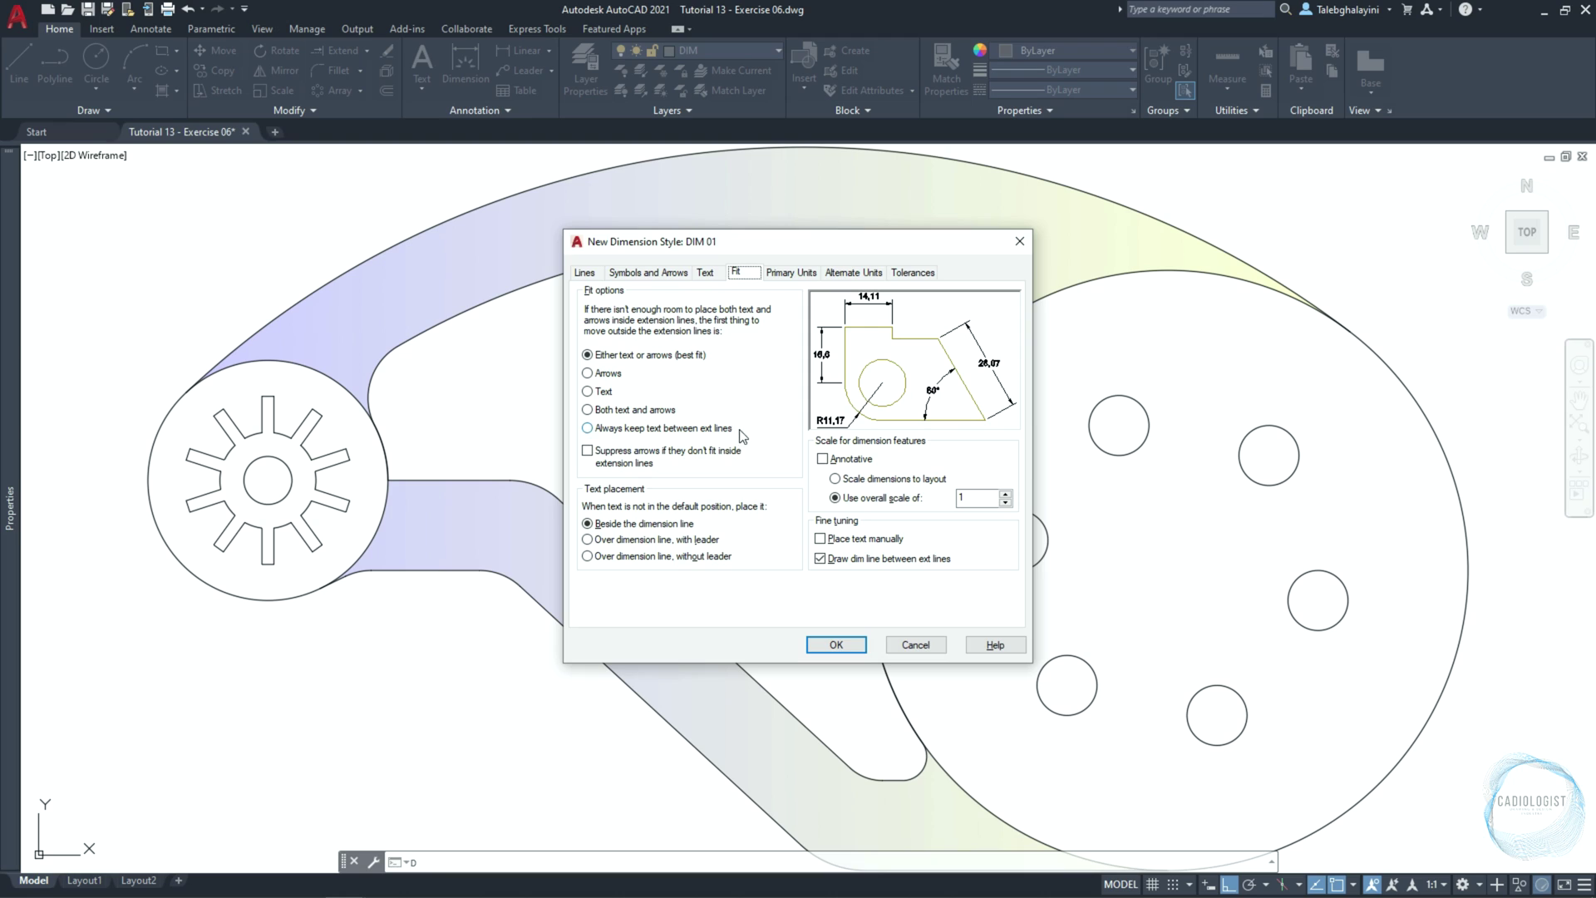
left_click(868, 498)
double_click(975, 499)
Set linear and angular precision to 0, then save DIM 01 and close the manager
left_click(798, 274)
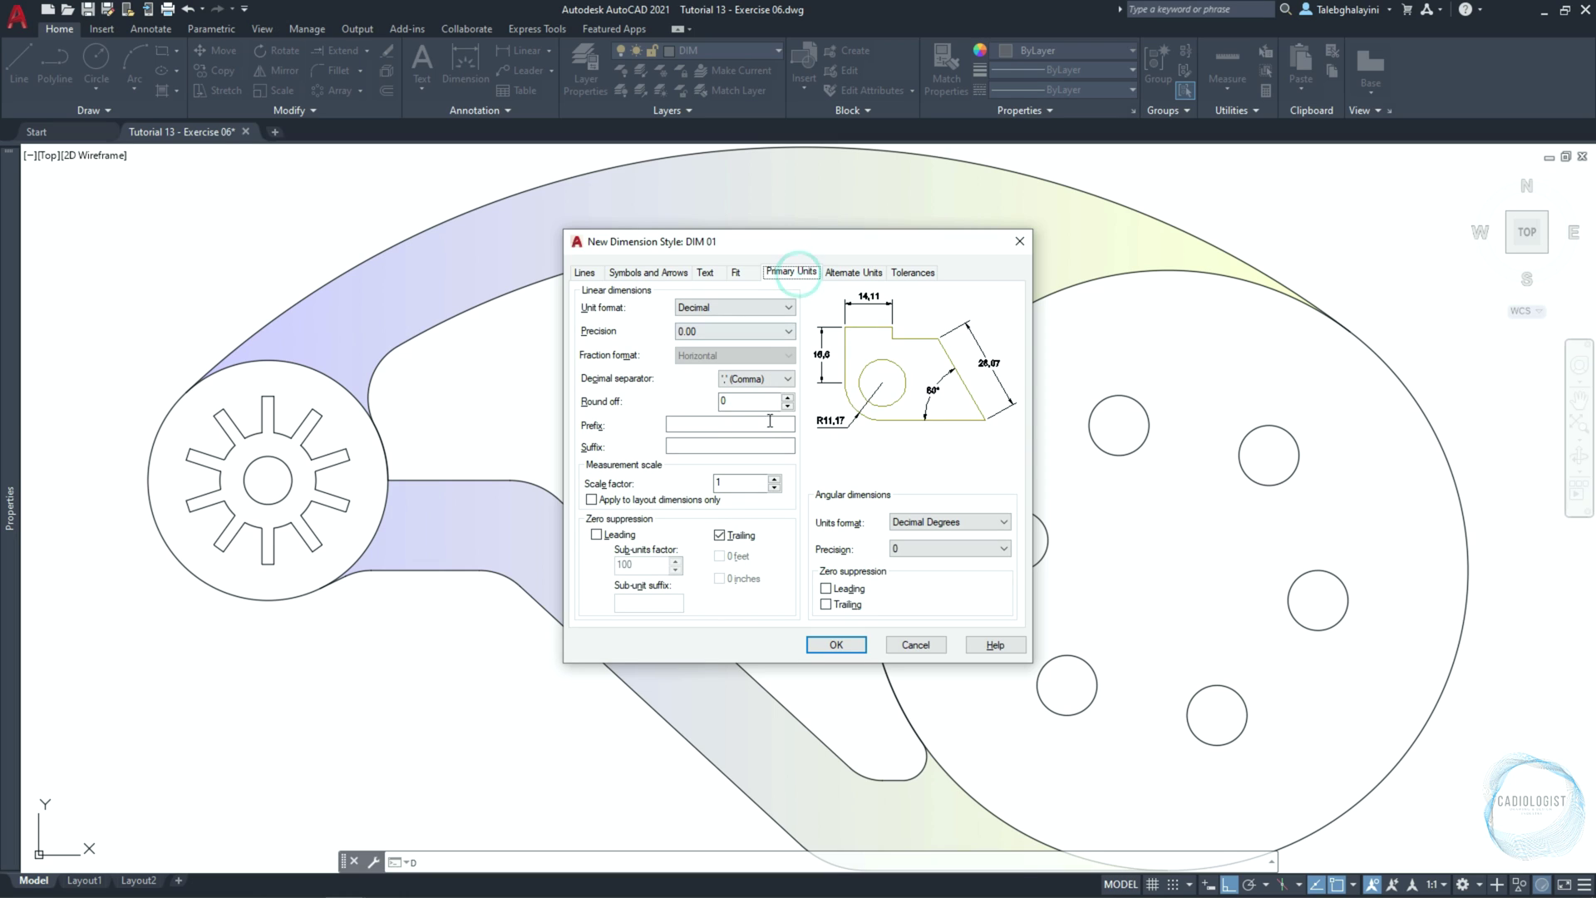
left_click(720, 333)
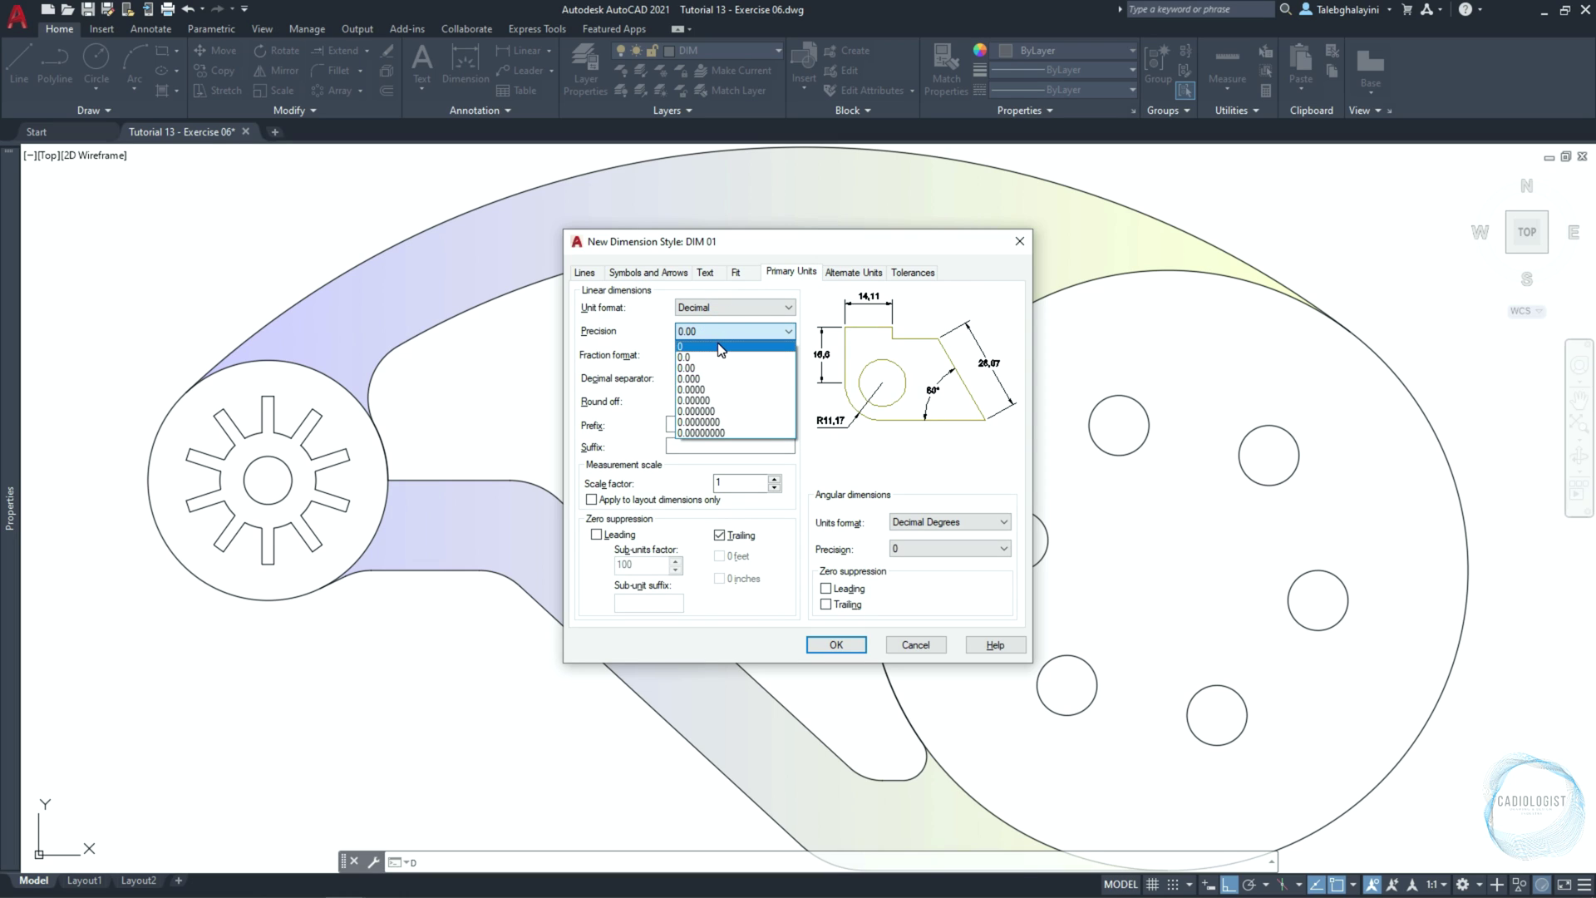
left_click(720, 347)
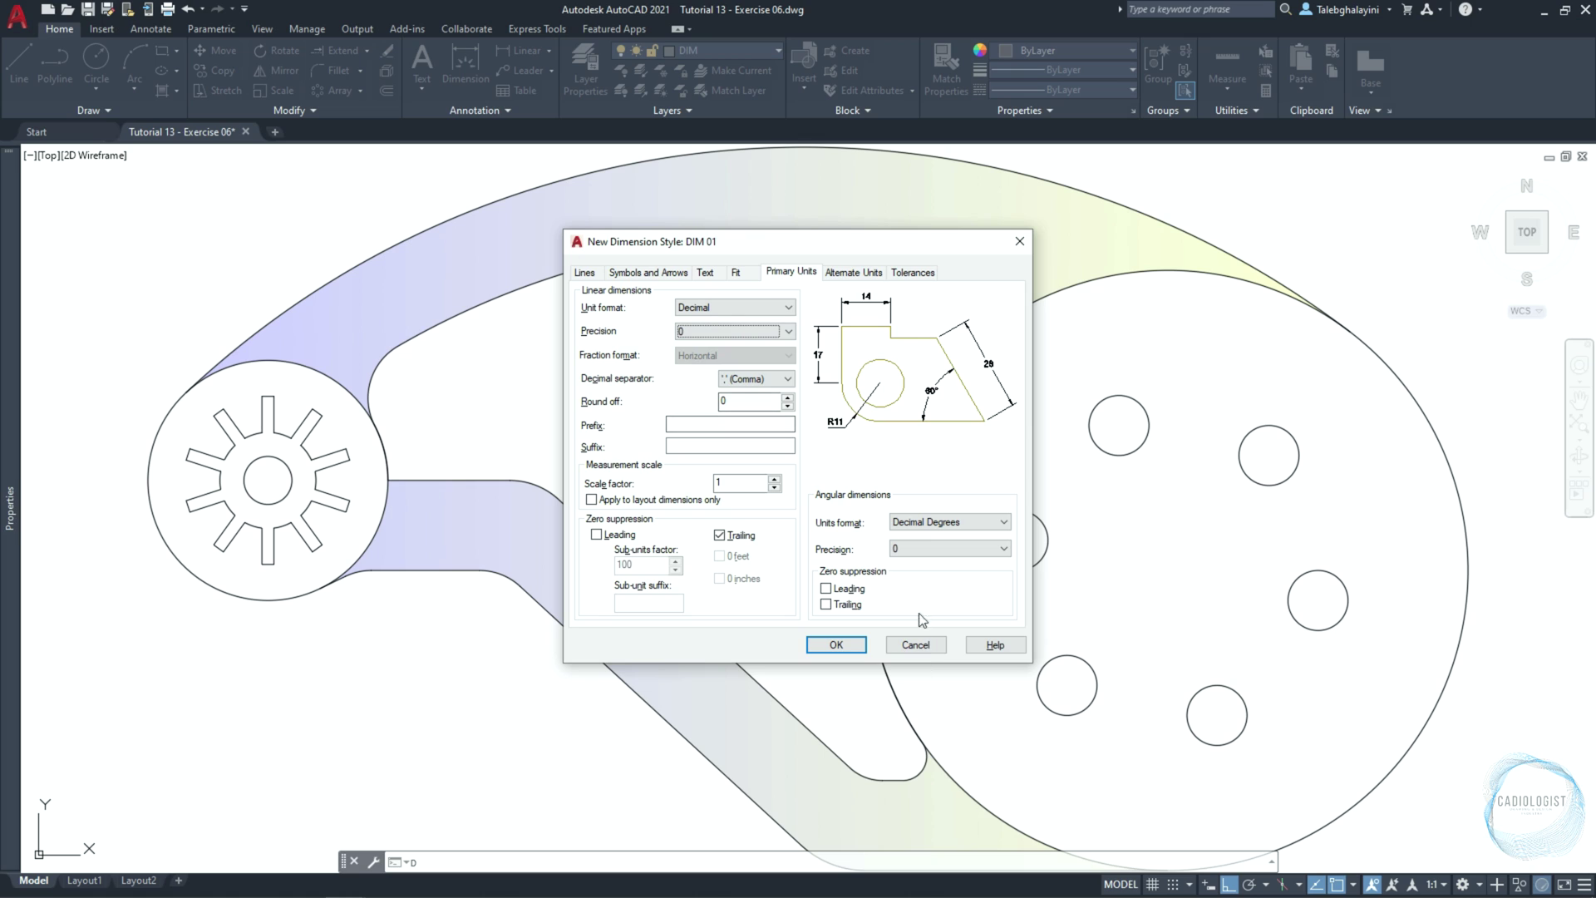
left_click(929, 550)
left_click(926, 563)
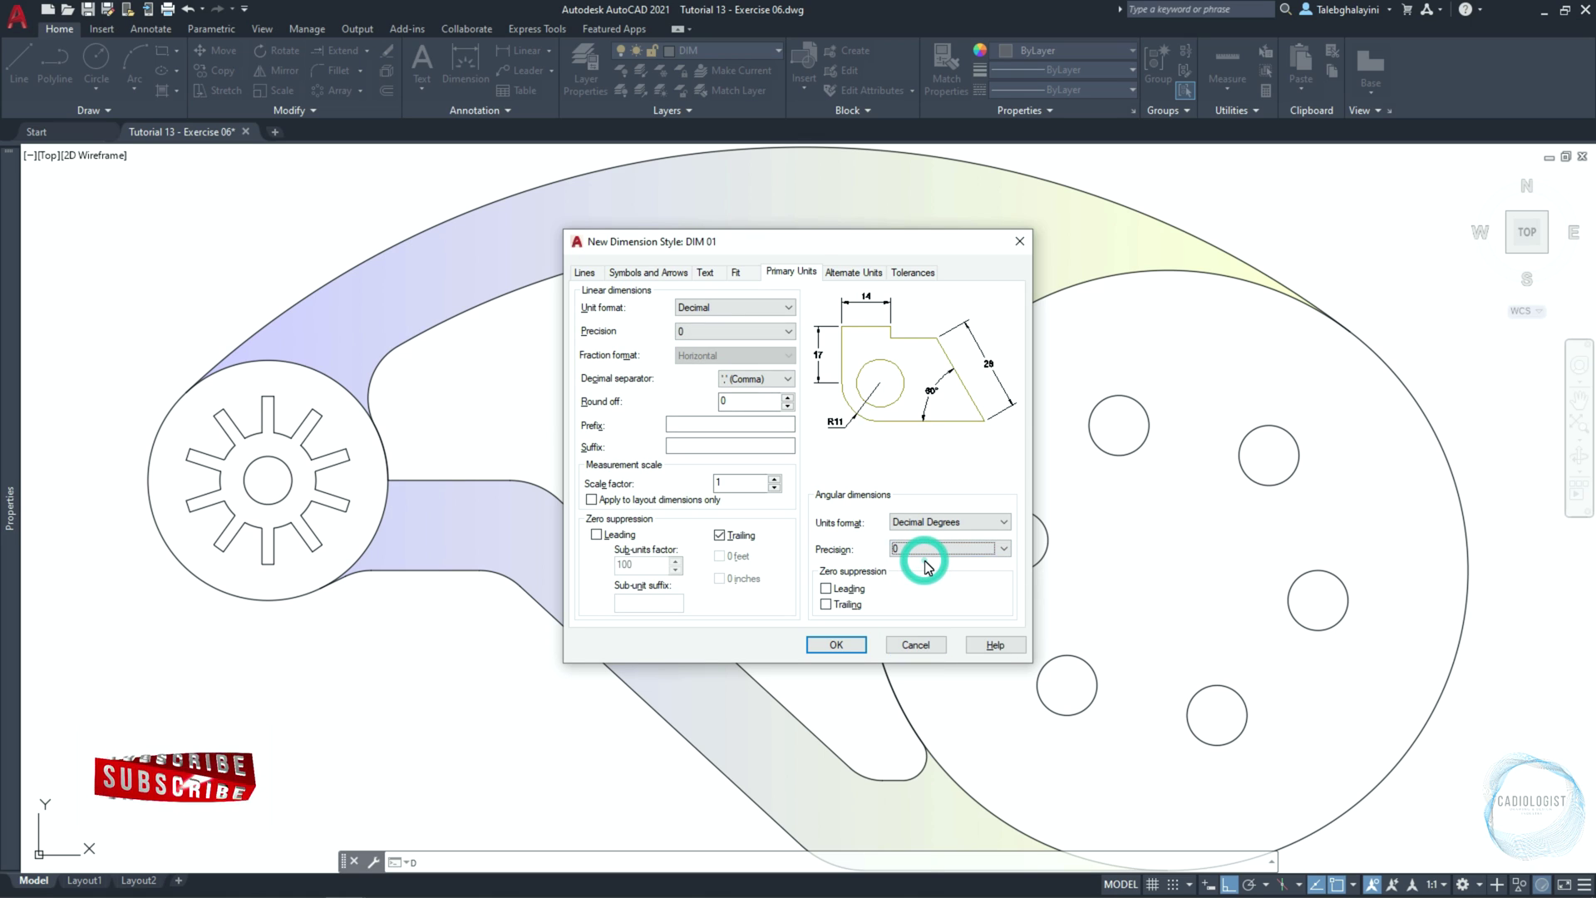
left_click(844, 645)
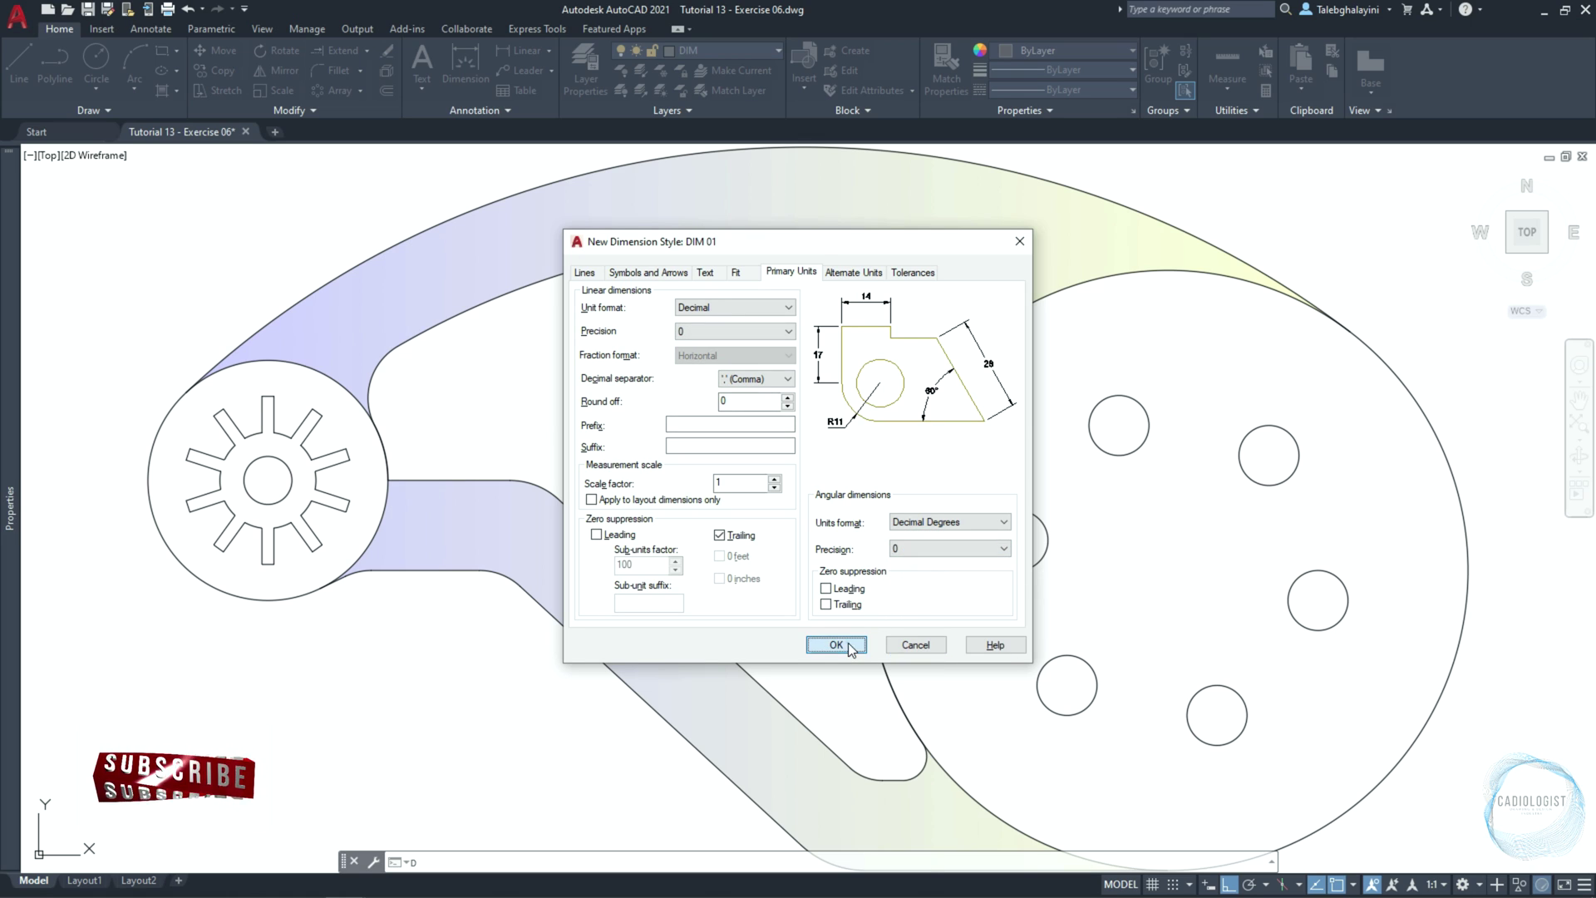
left_click(891, 585)
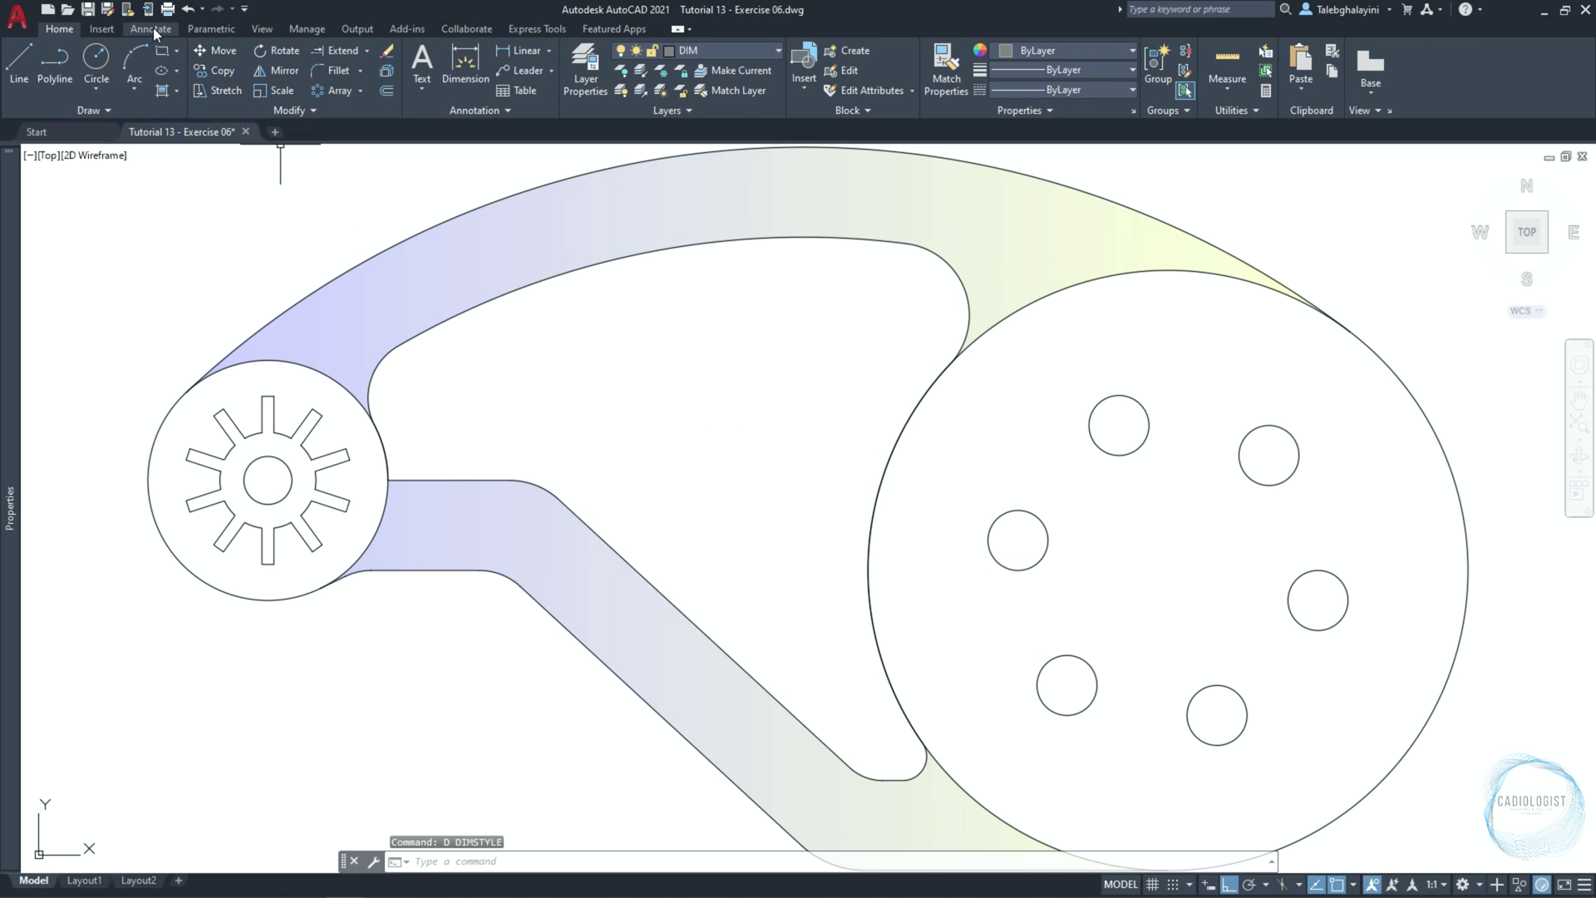
Start a linear dimension from the hub centre to the large circle centre, reading 160
left_click(151, 28)
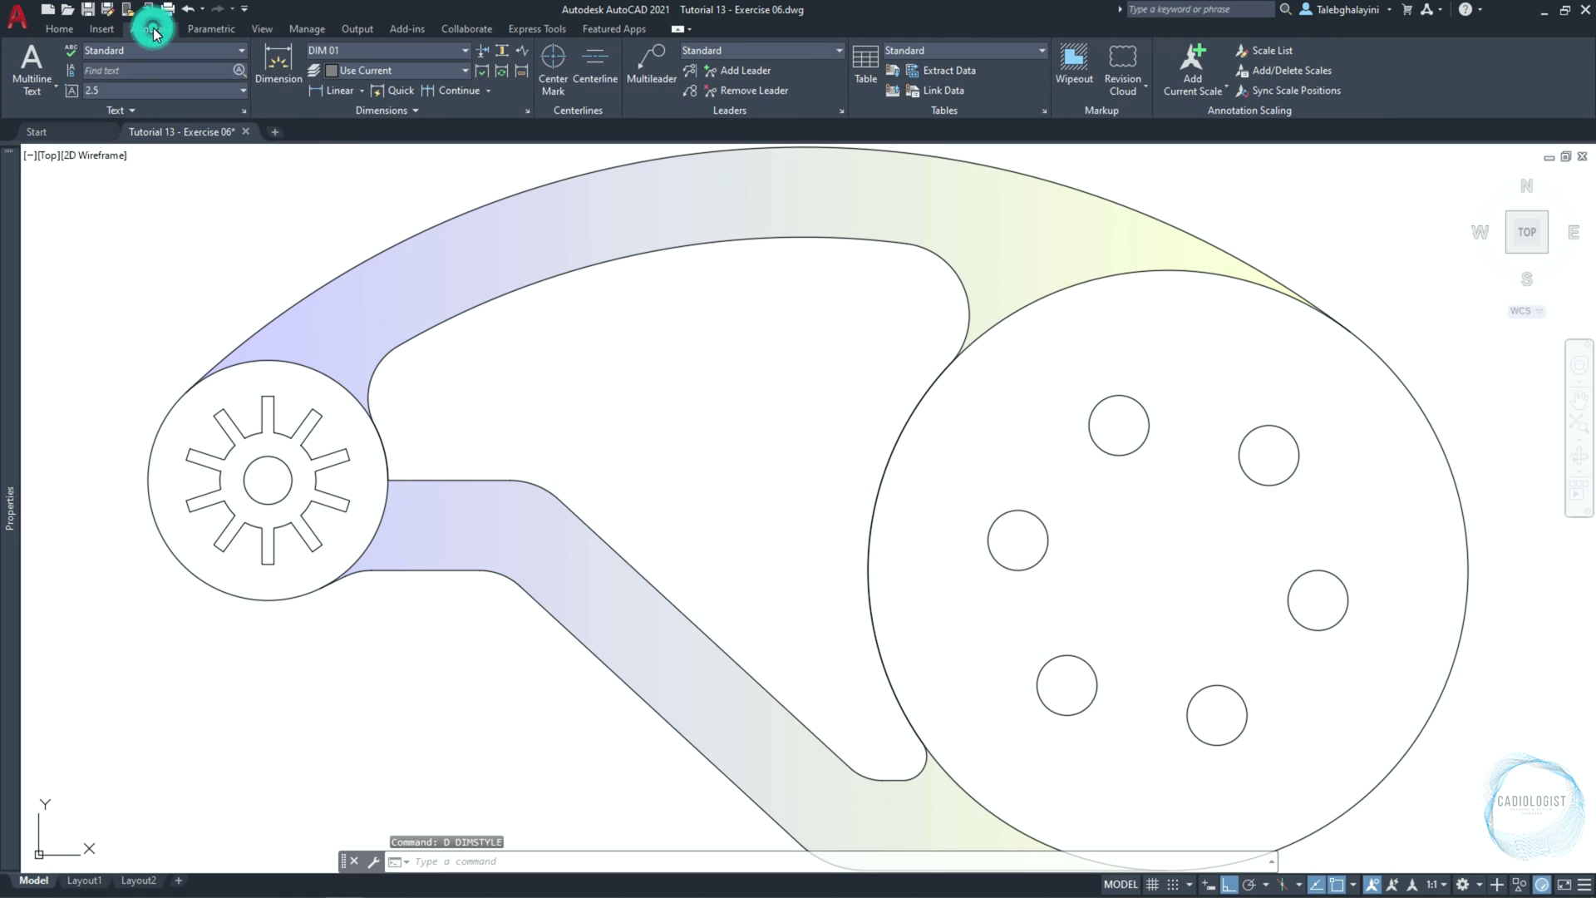
left_click(337, 88)
middle_click_drag(420, 609, 434, 489)
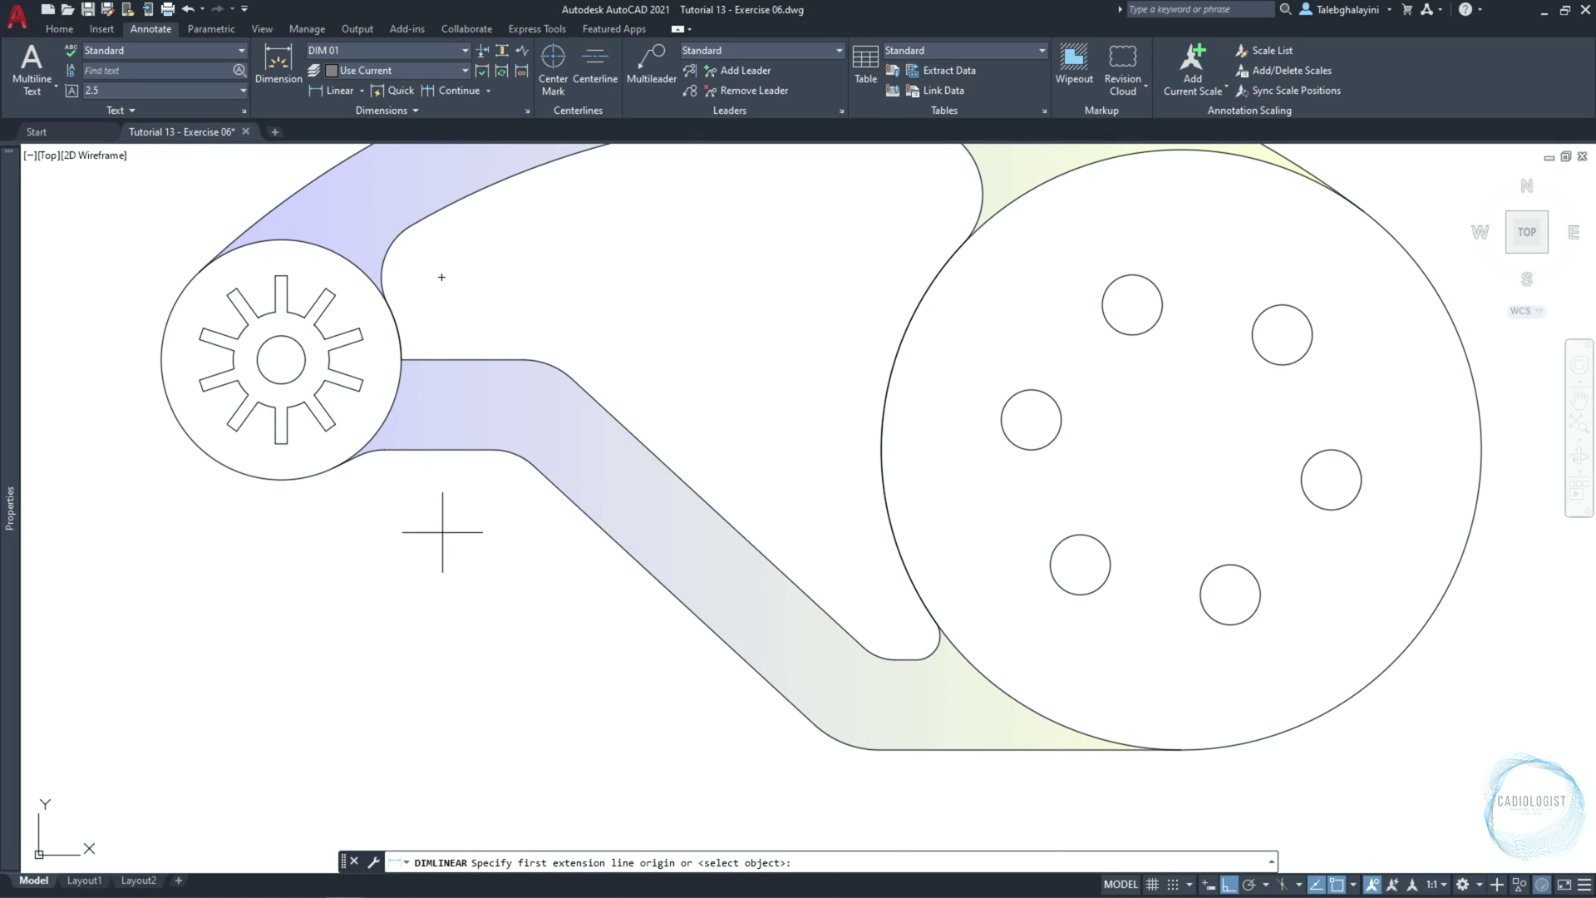
left_click(281, 359)
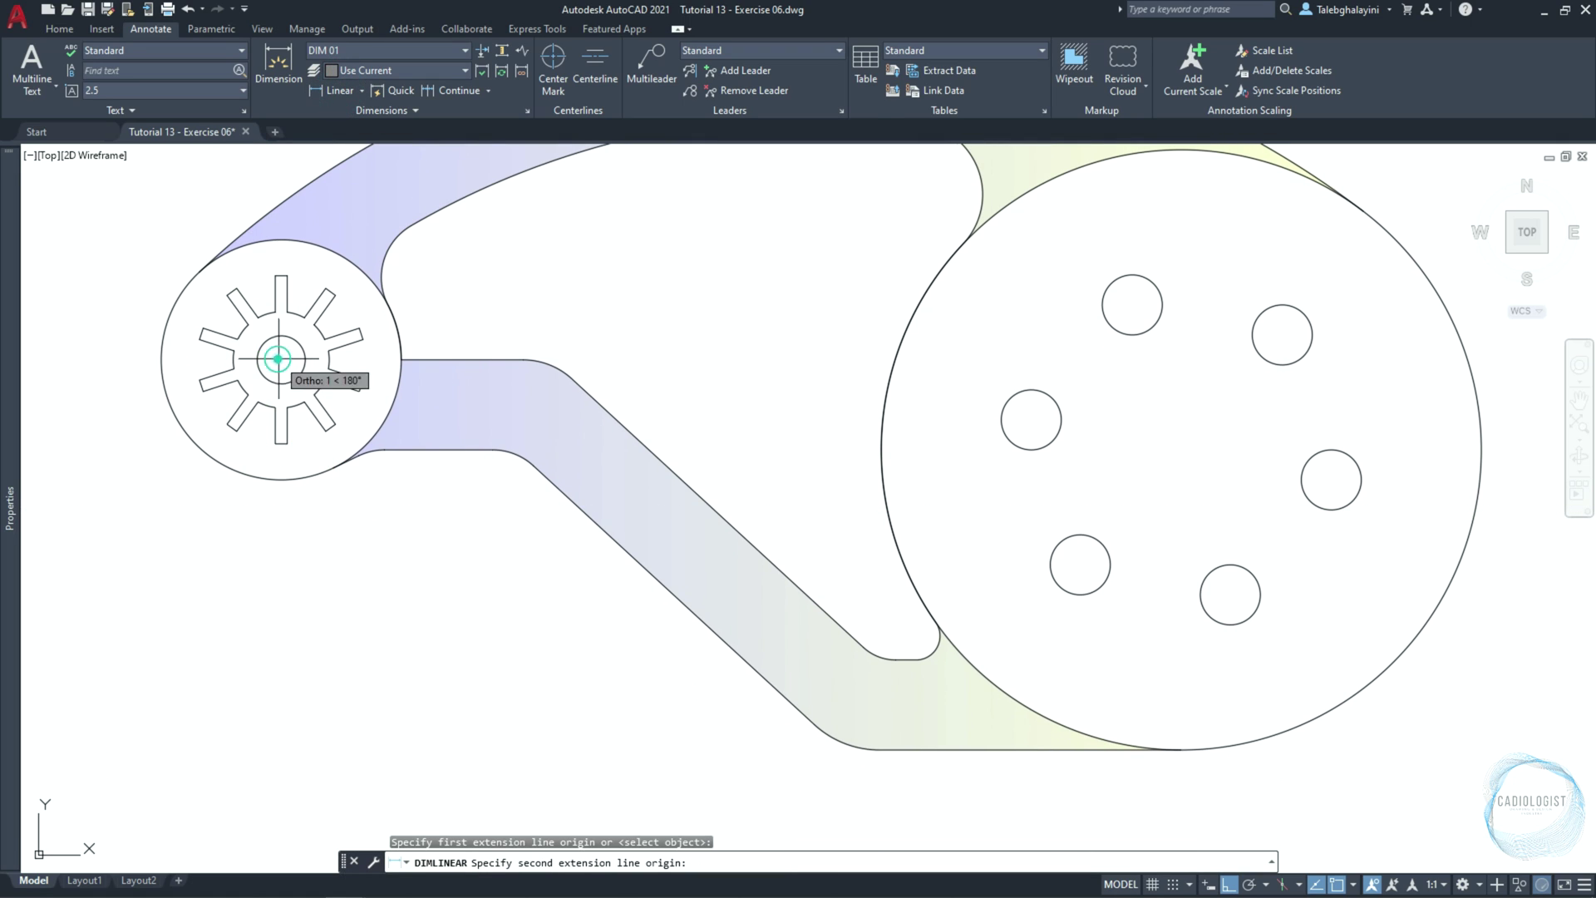
left_click(1181, 450)
scroll(1176, 450, "down", 2)
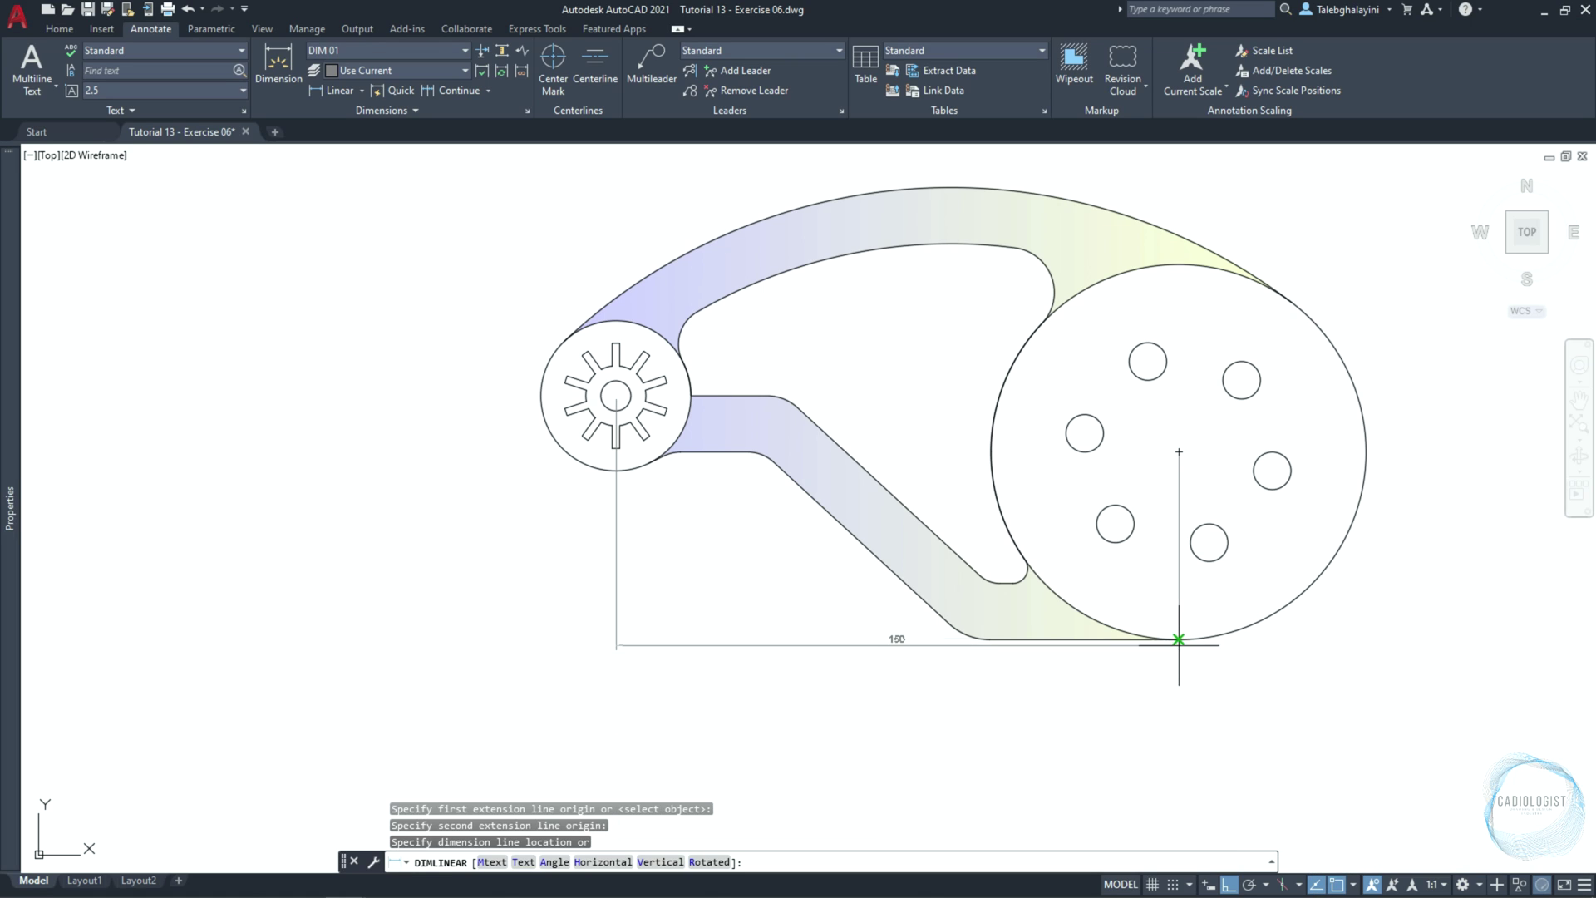
scroll(1177, 642, "up", 5)
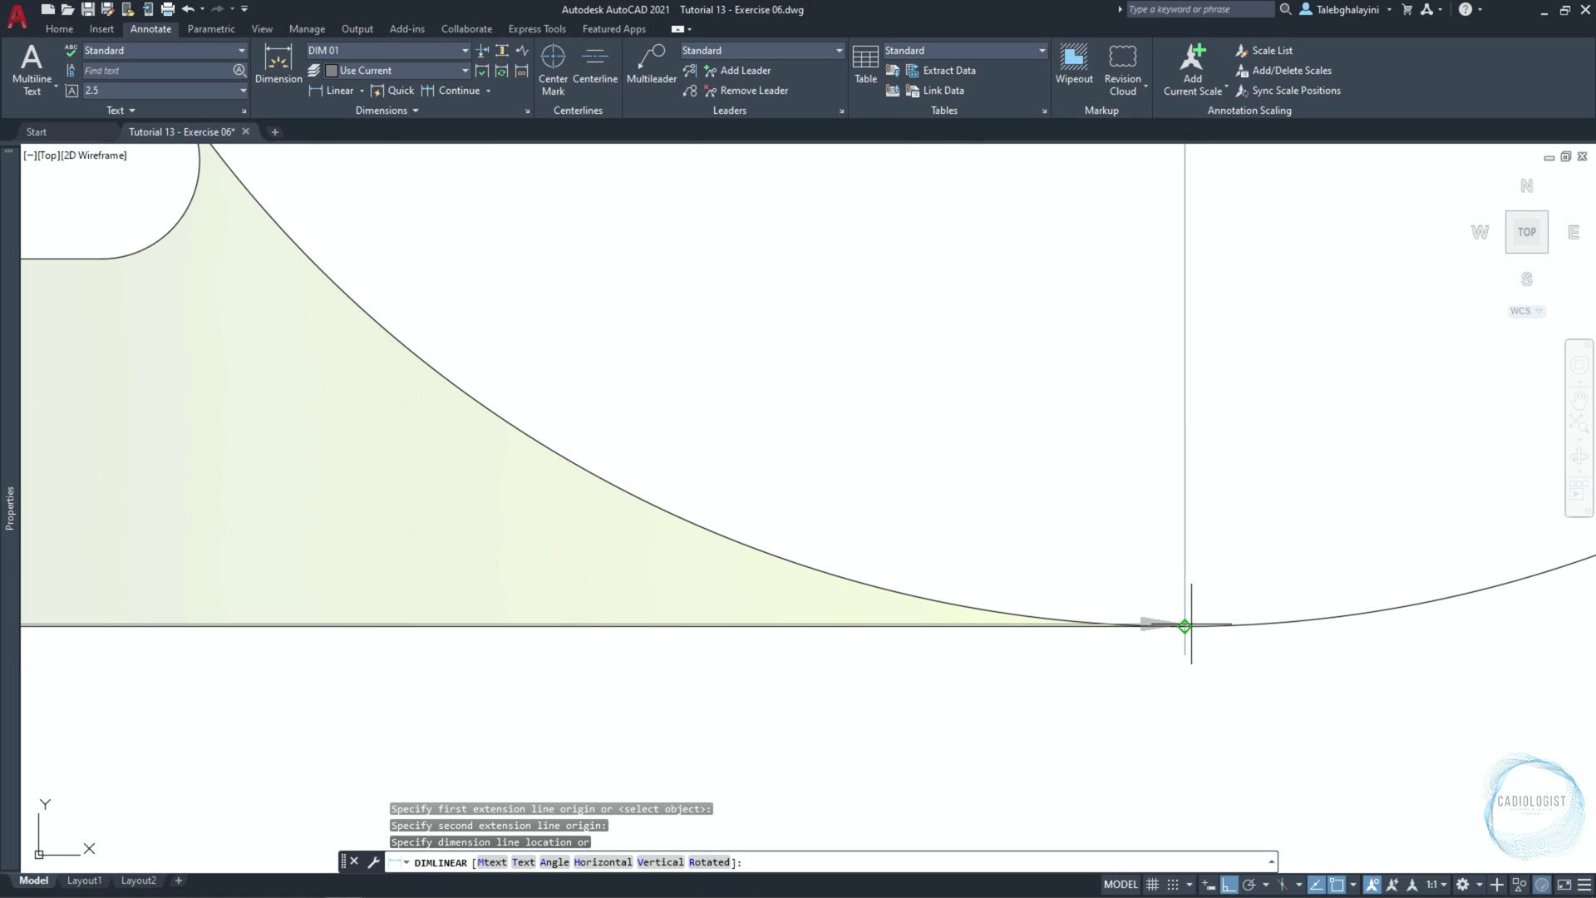
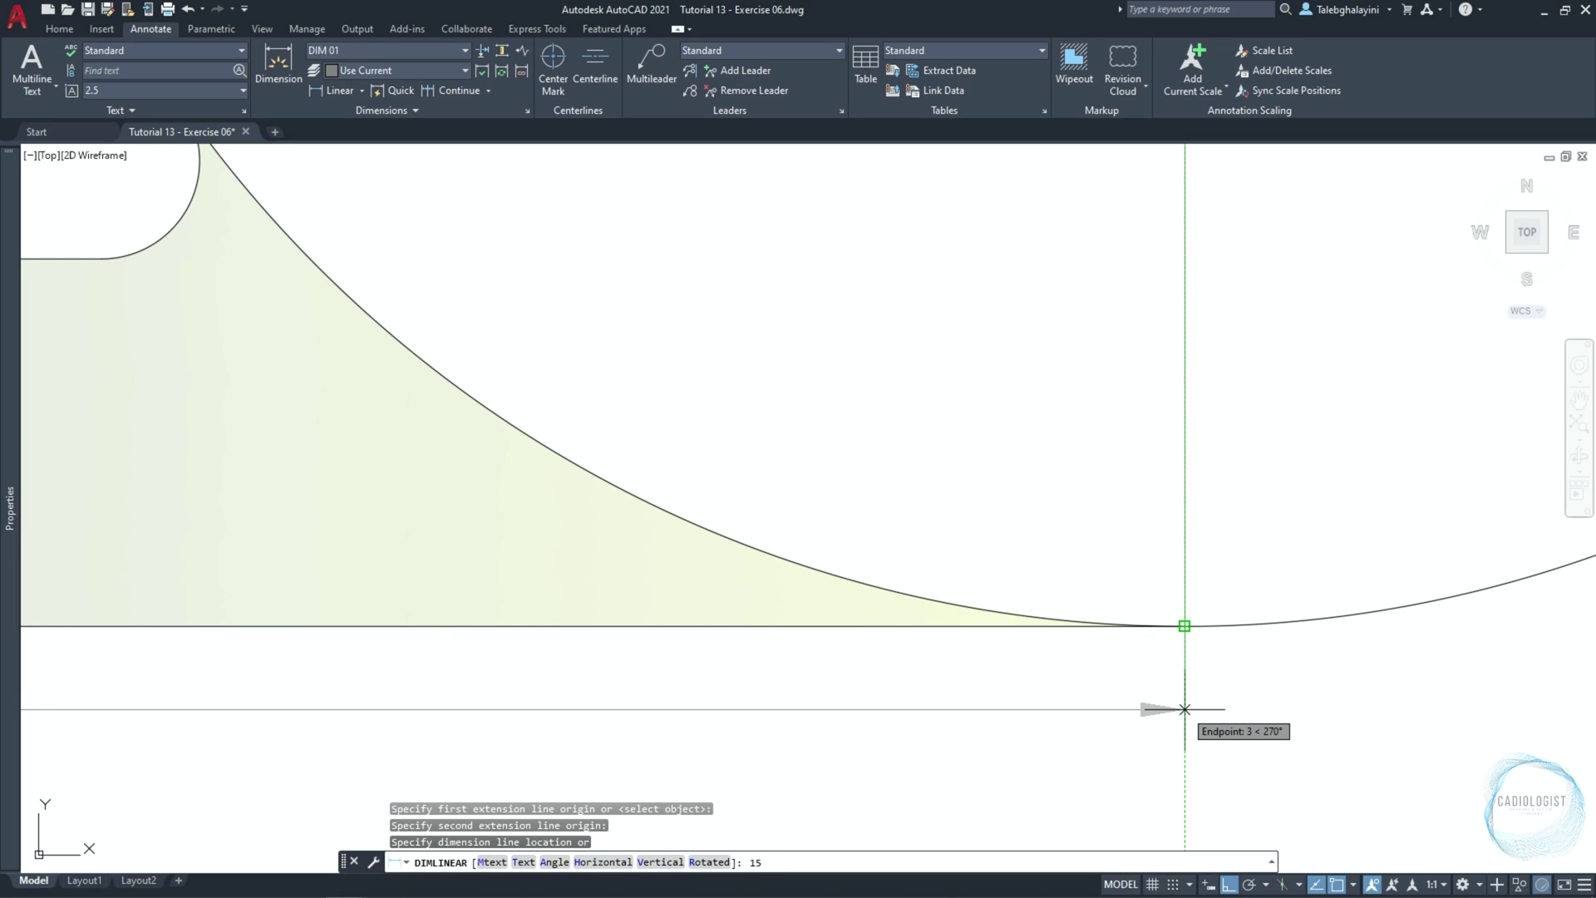
Place the 150 overall dimension below the link at the typed offset
key("Return")
scroll(1184, 709, "down", 5)
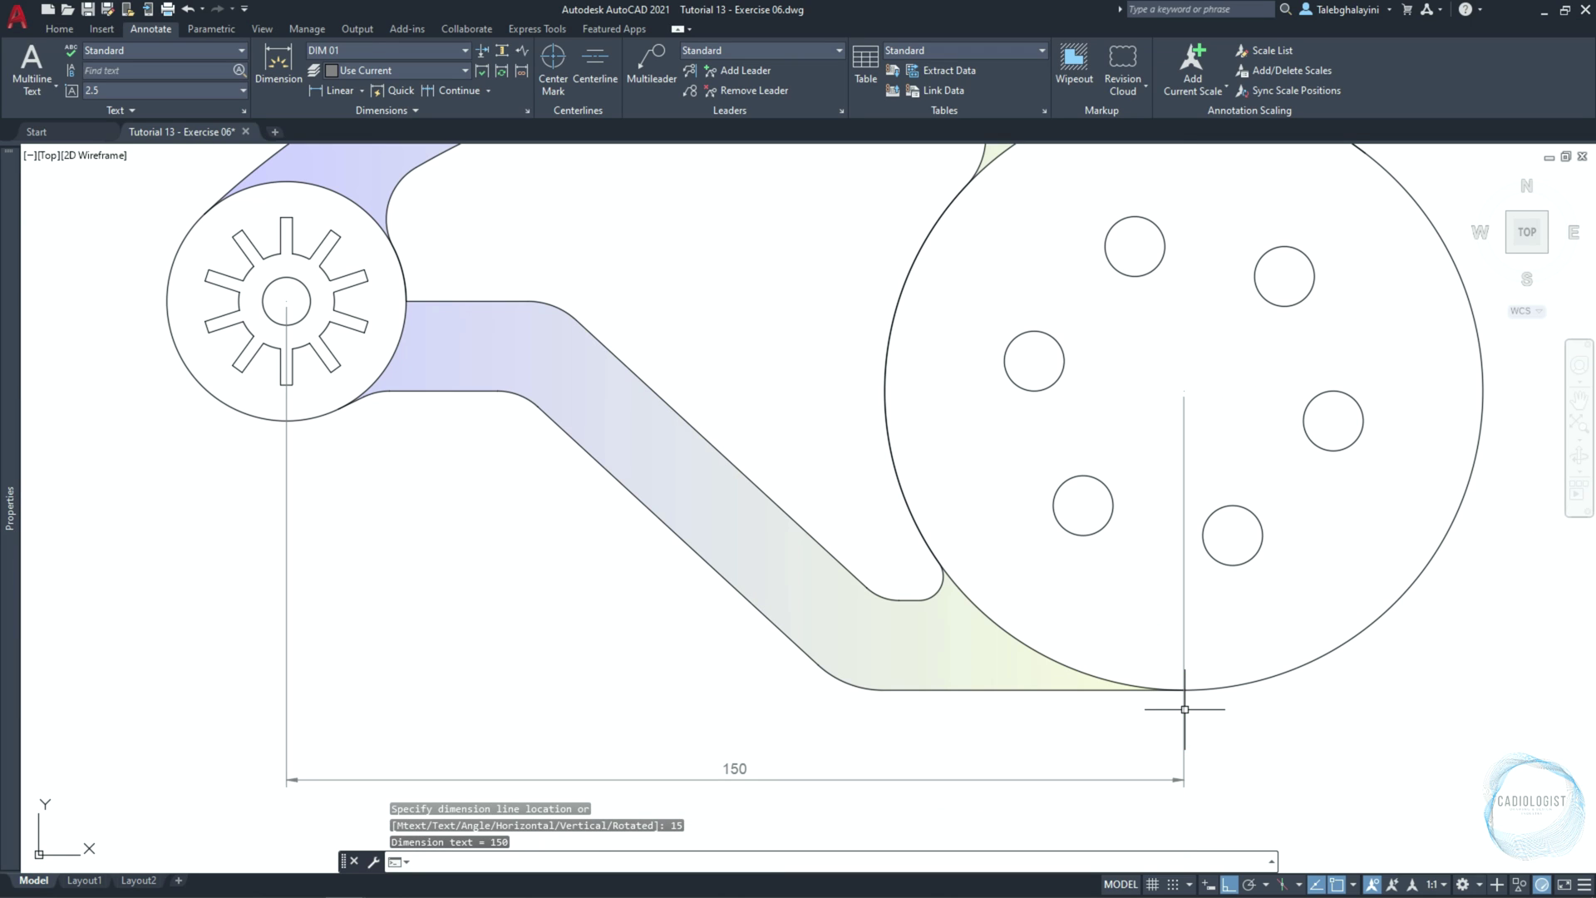
middle_click_drag(1141, 630, 1156, 566)
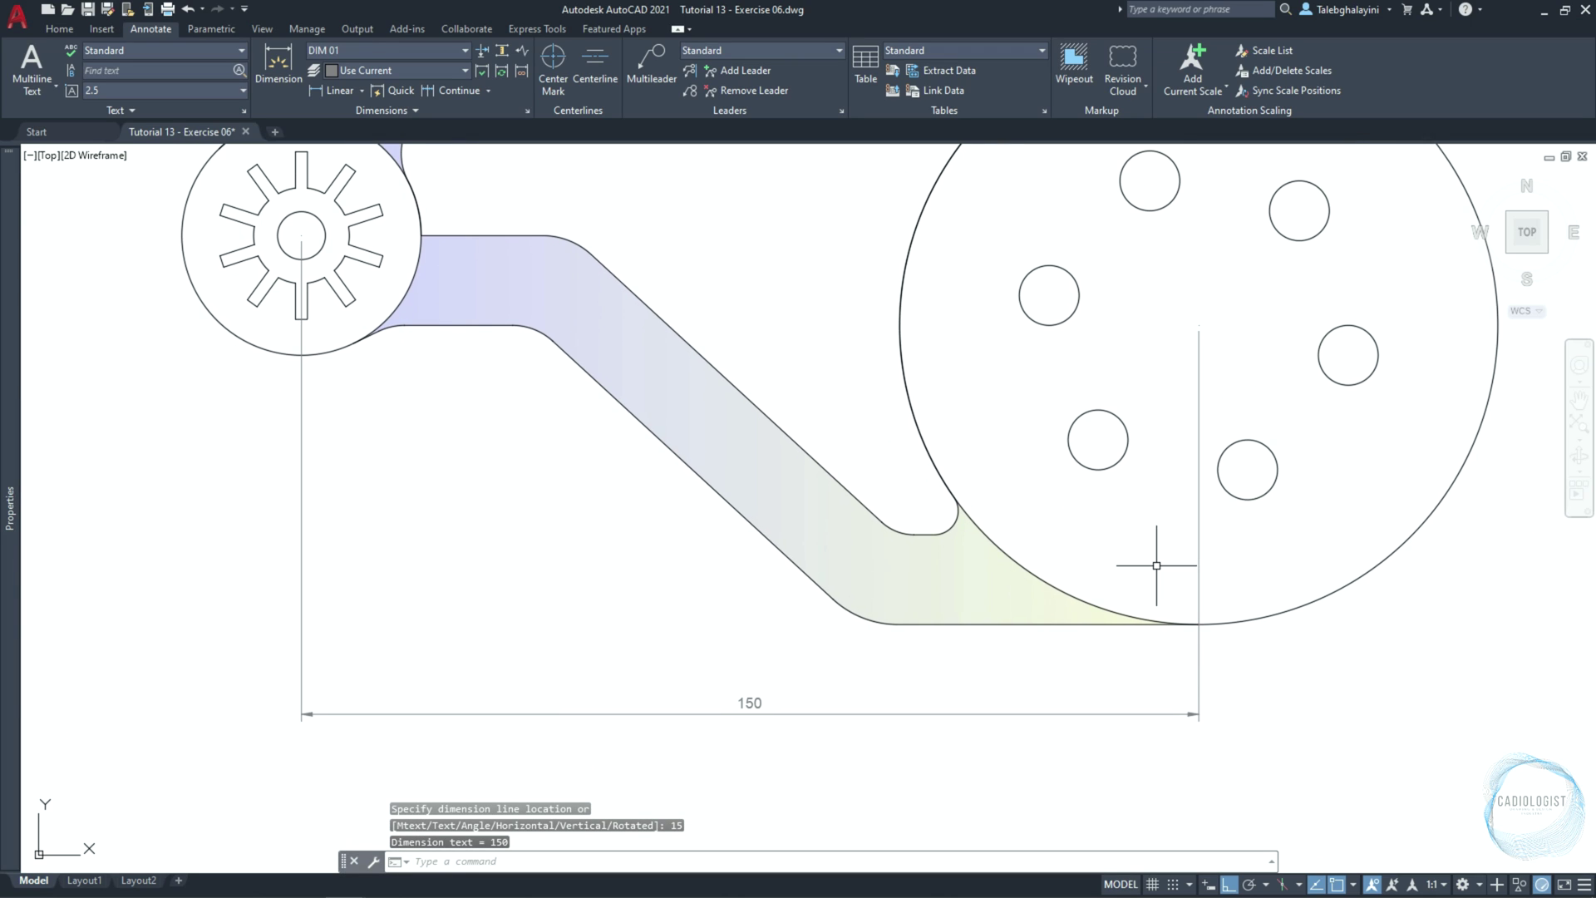
Draw XLINE construction lines along the link's top, bottom and slanted edges
type("XL")
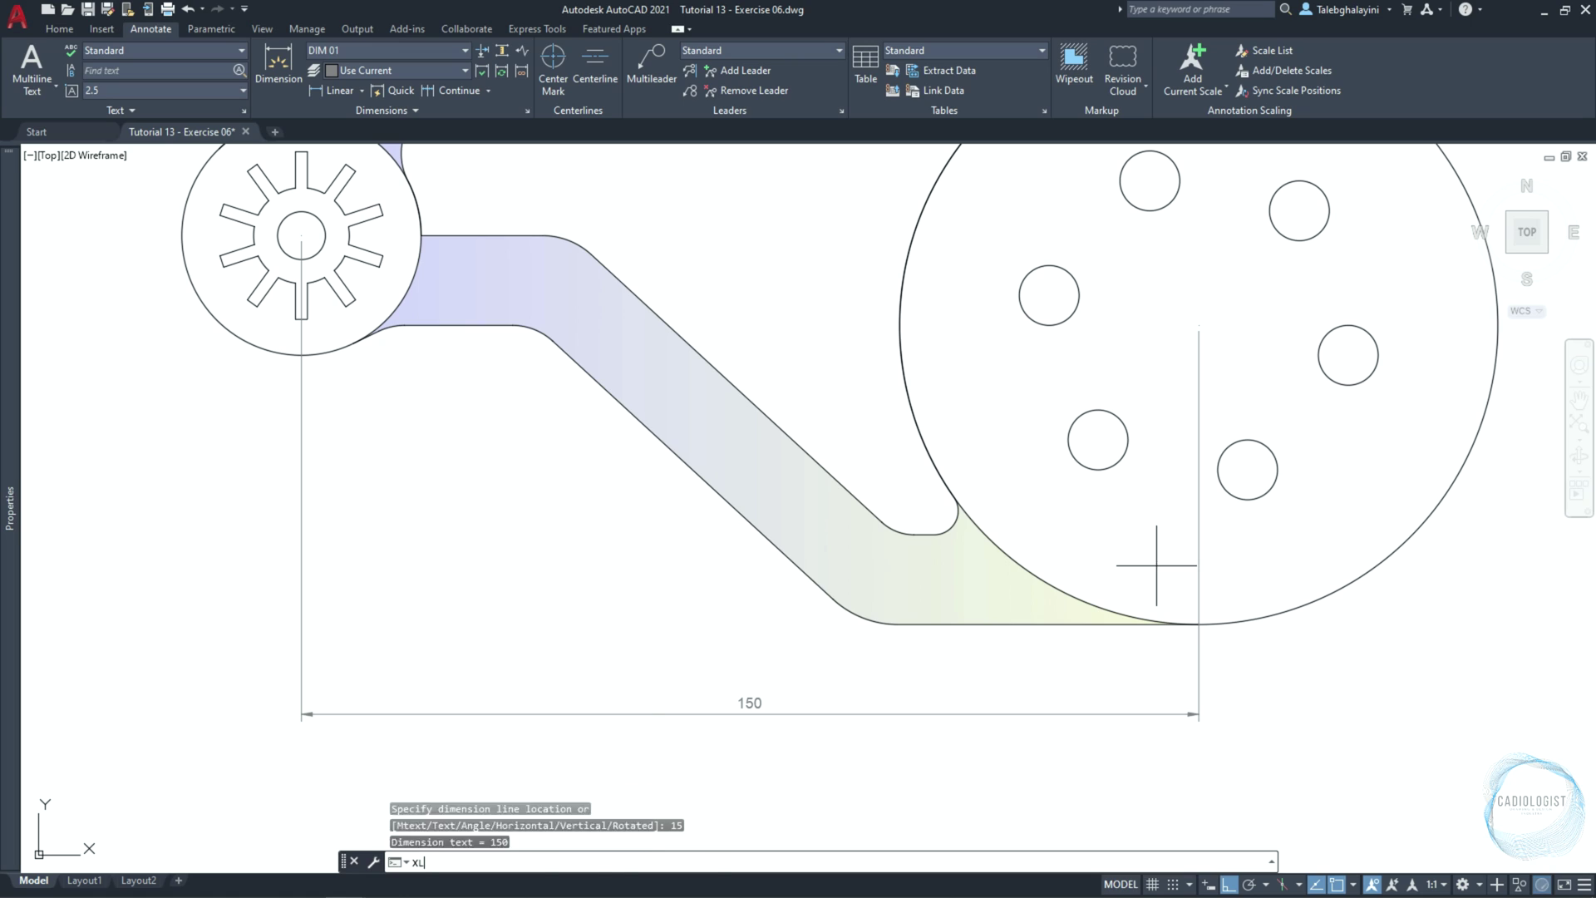
key("Return")
left_click(481, 238)
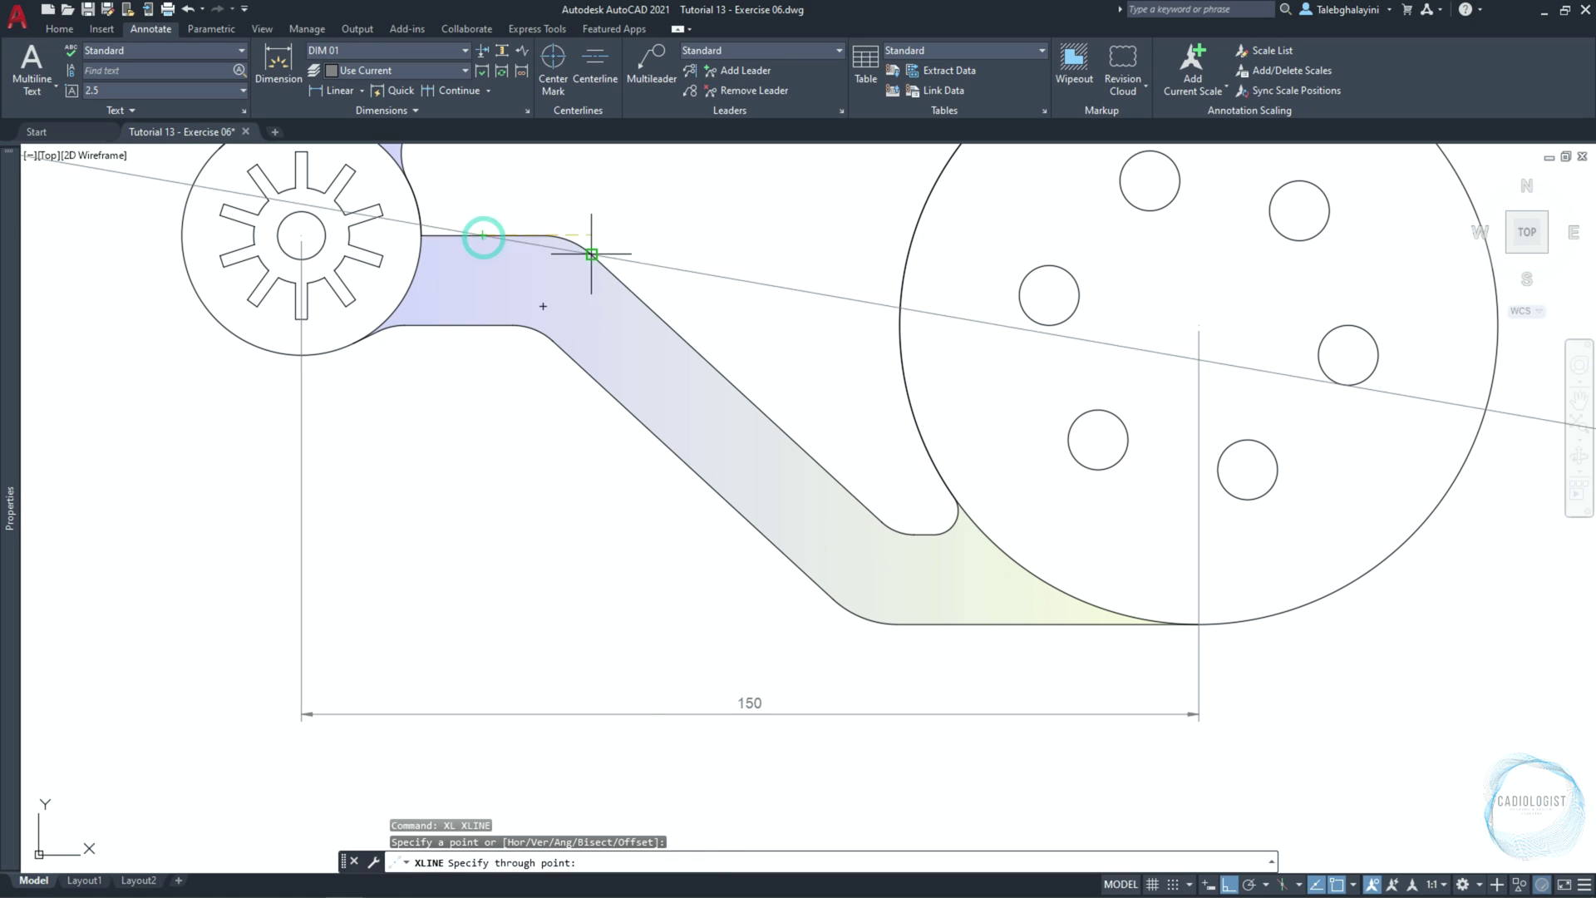
left_click(680, 269)
key("Return")
key("Return")
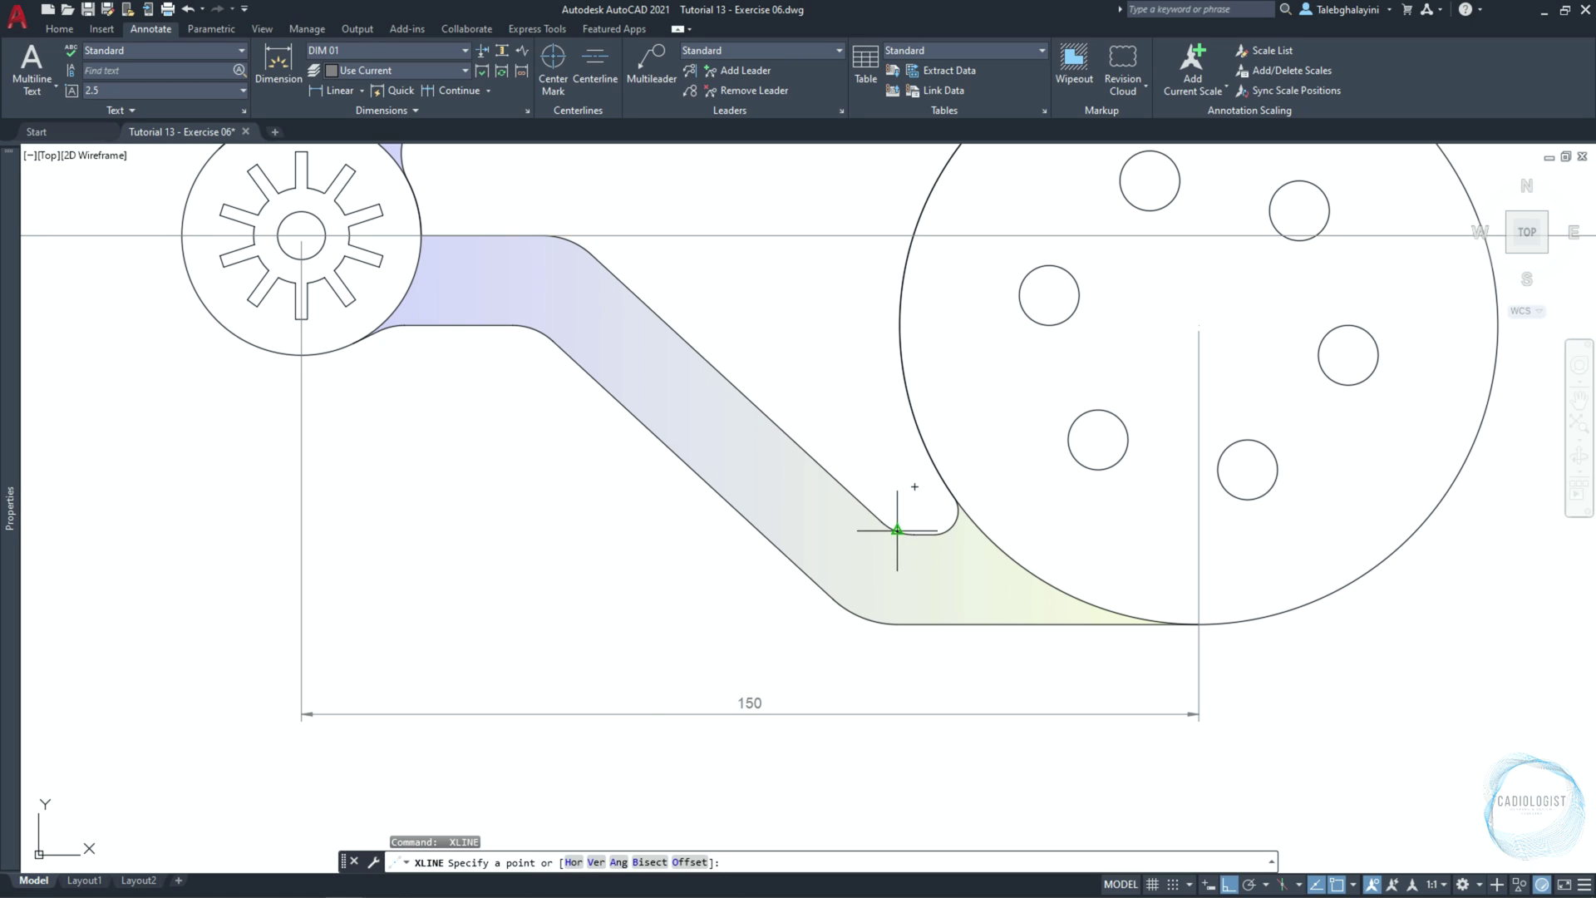
left_click(925, 533)
left_click(646, 560)
key("Return")
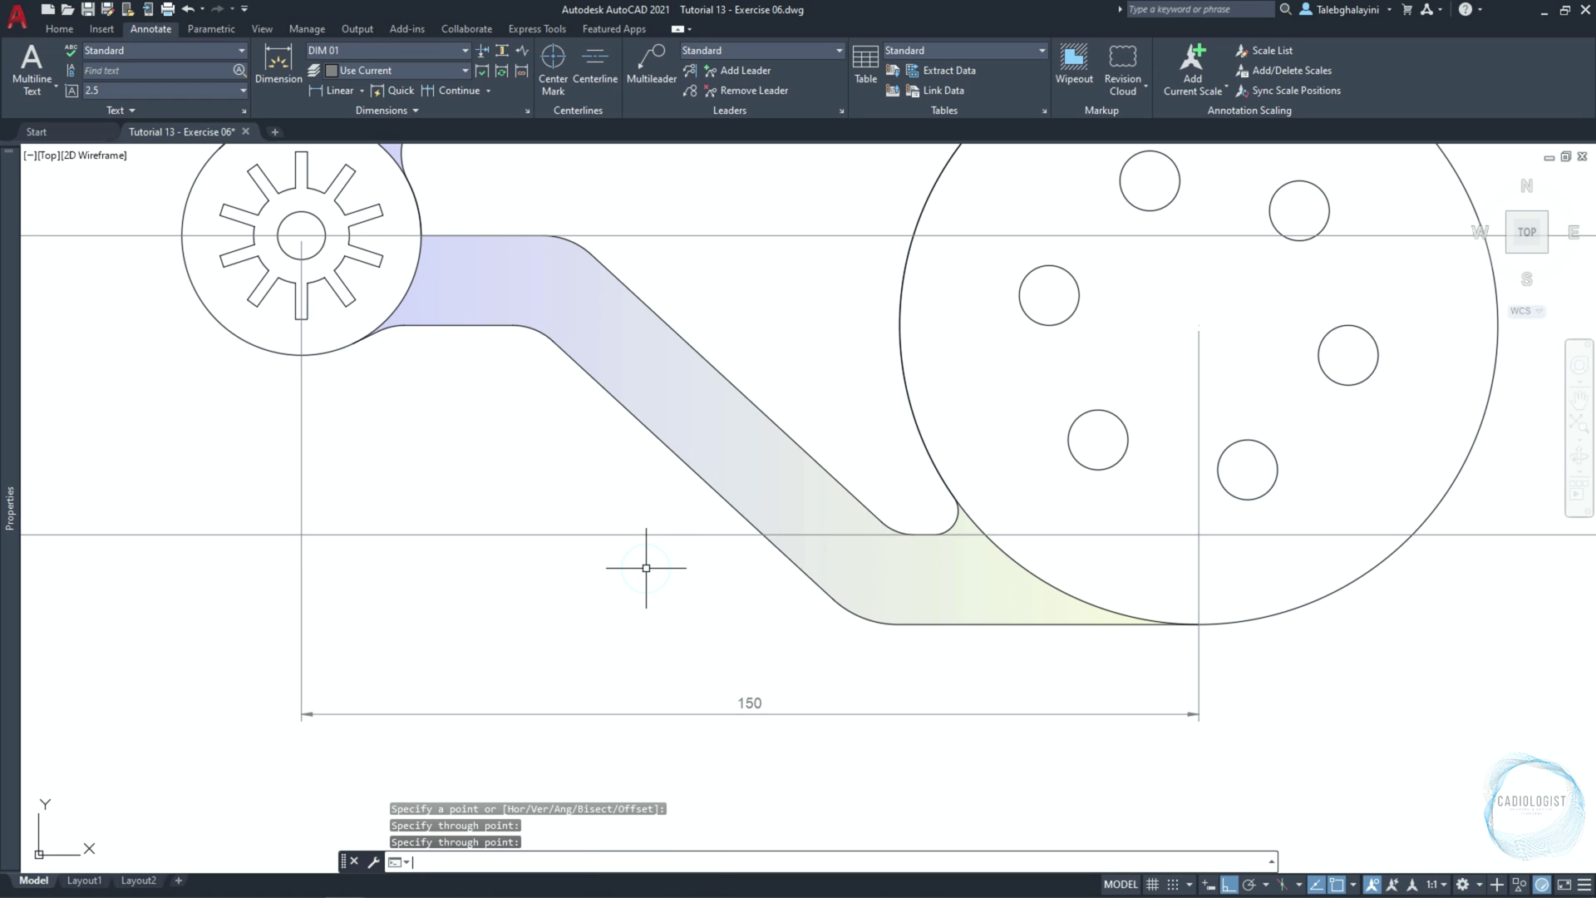
key("Return")
left_click(591, 253)
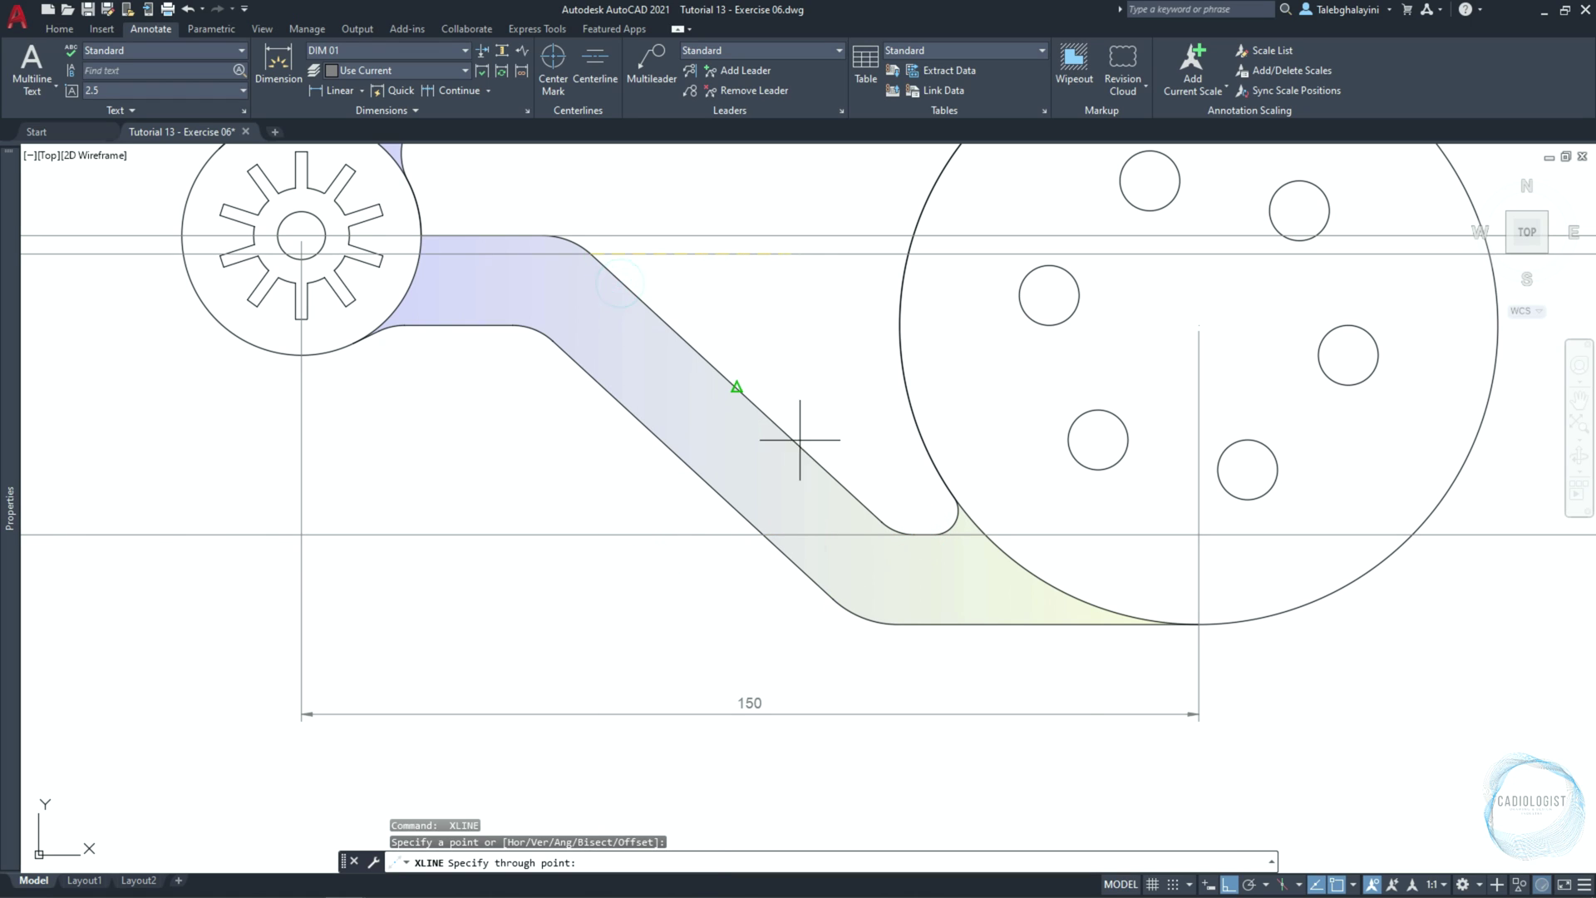
left_click(820, 463)
key("Return")
middle_click_drag(586, 464, 587, 501)
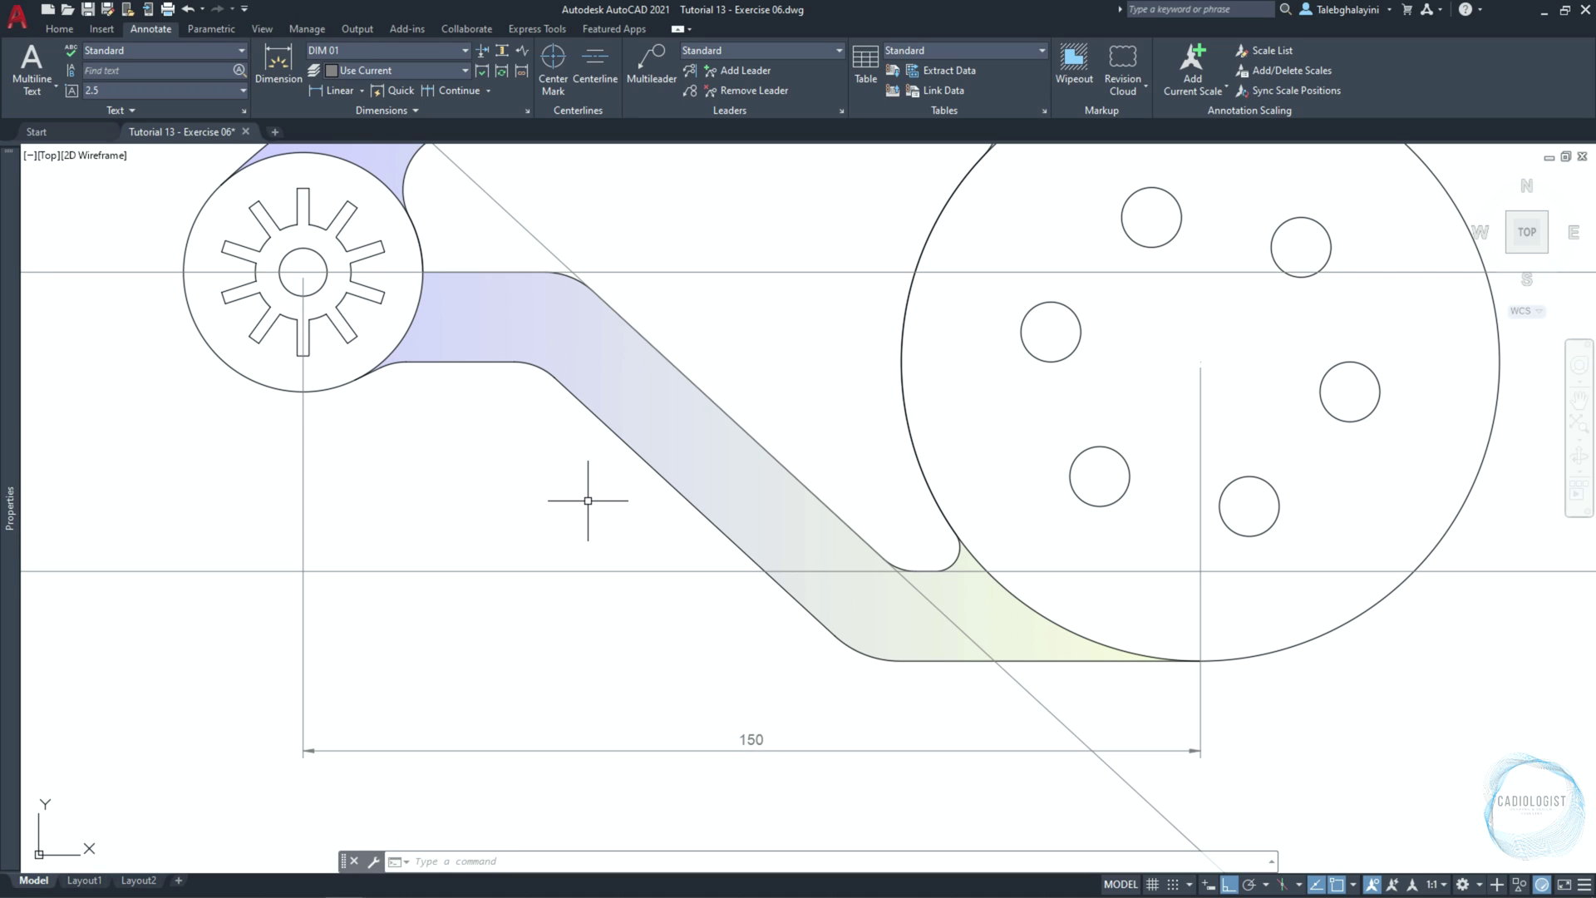
Dimension 25 from the gear centre to the construction-line intersection, placed 30 below
type("DLI")
key("Return")
scroll(515, 328, "up", 3)
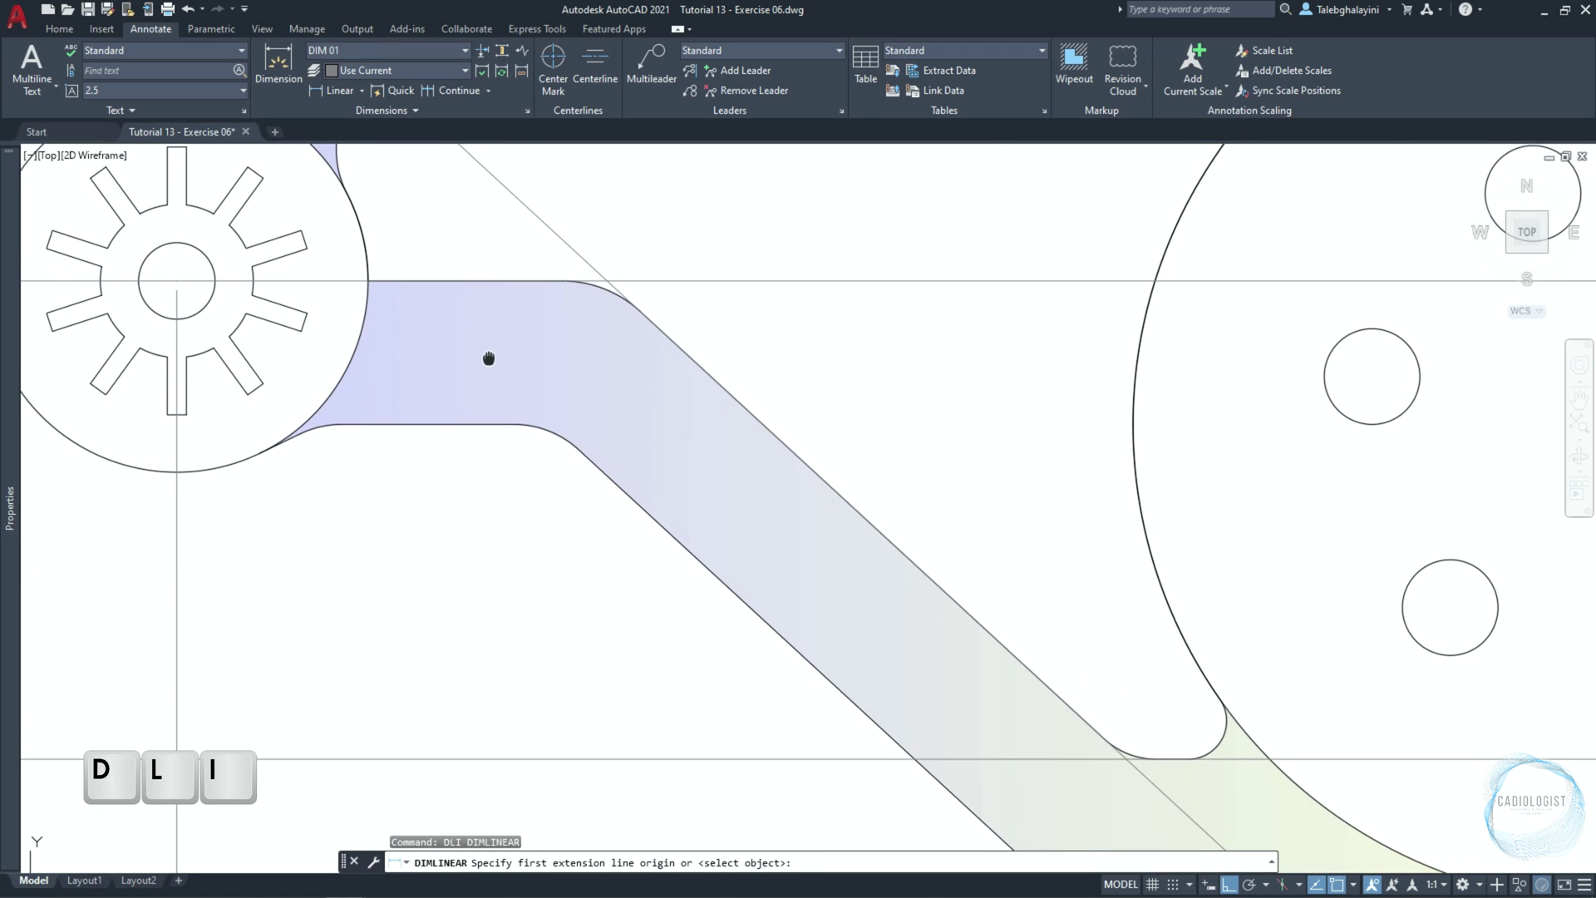
left_click(368, 284)
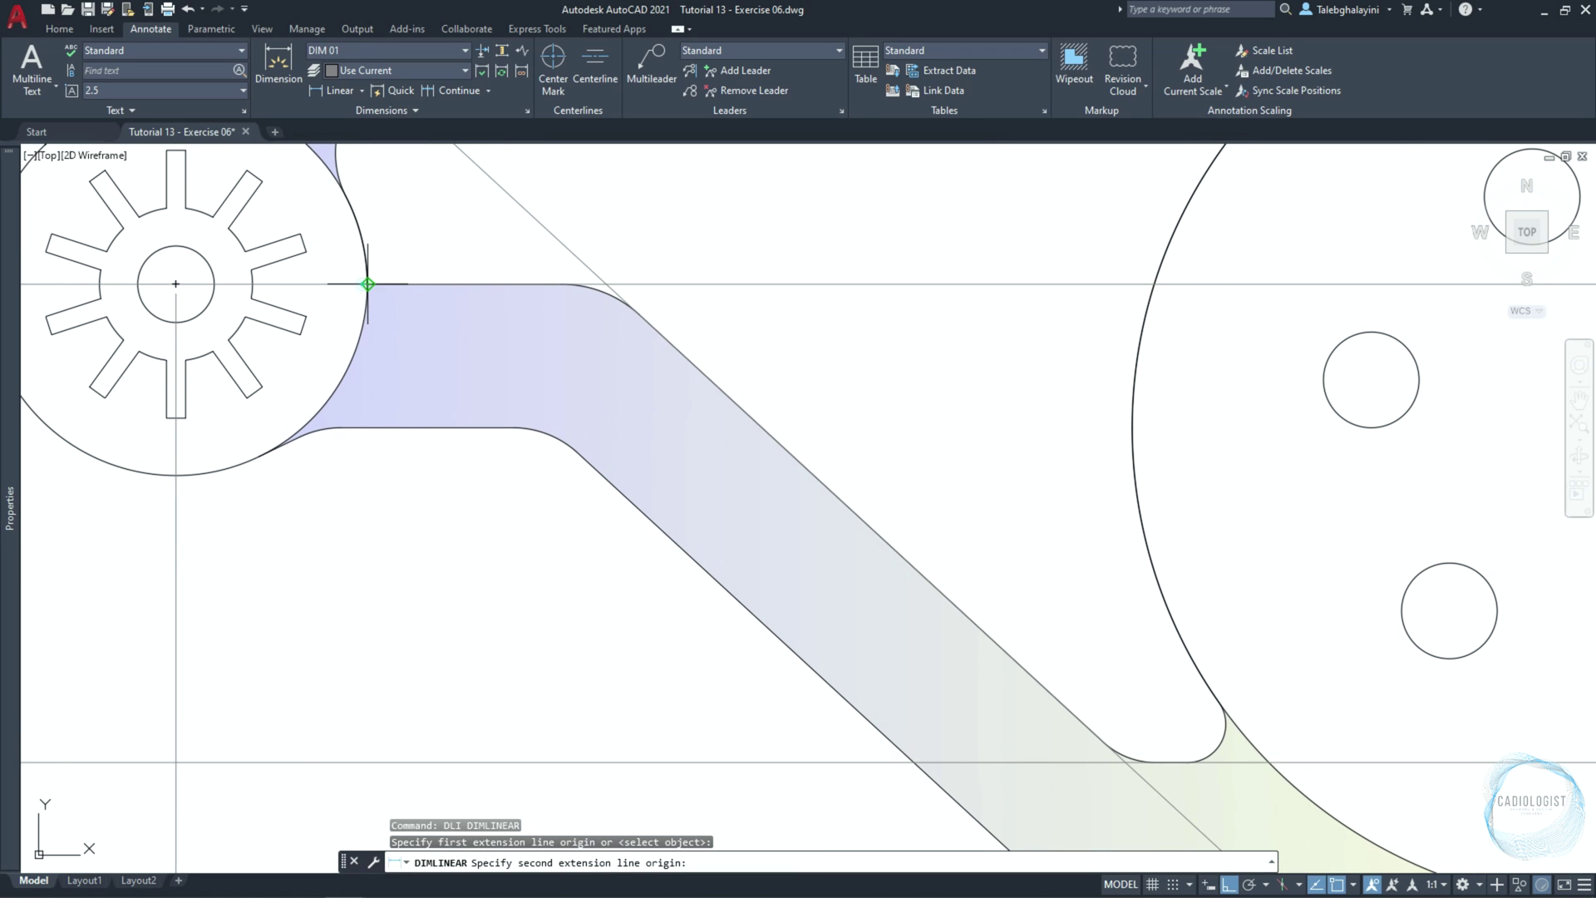
left_click(606, 284)
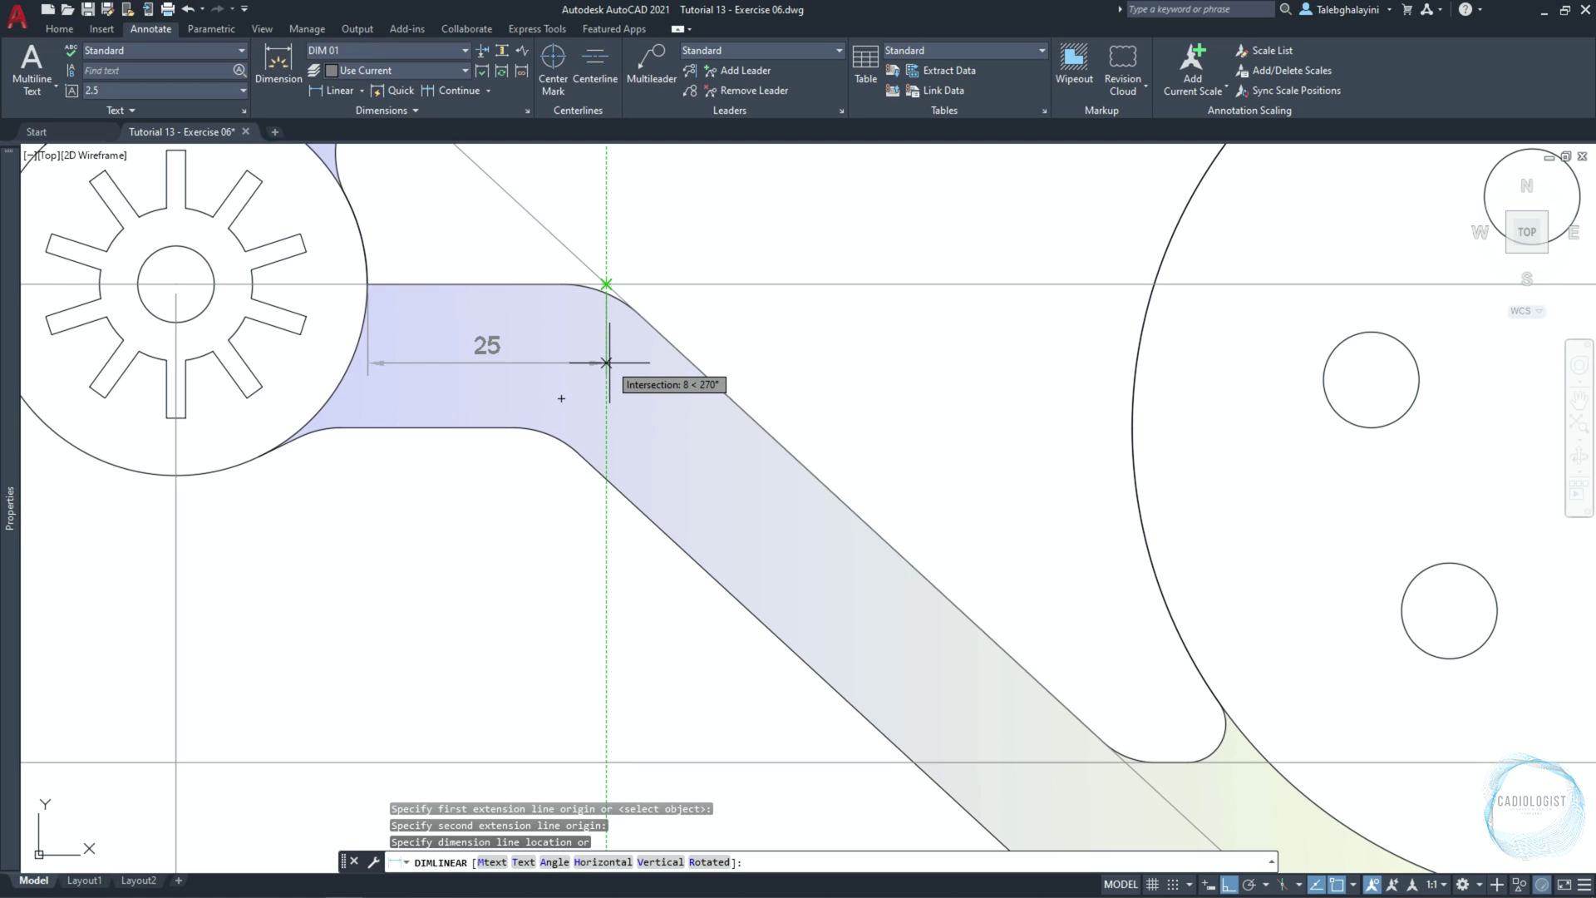
key("Return")
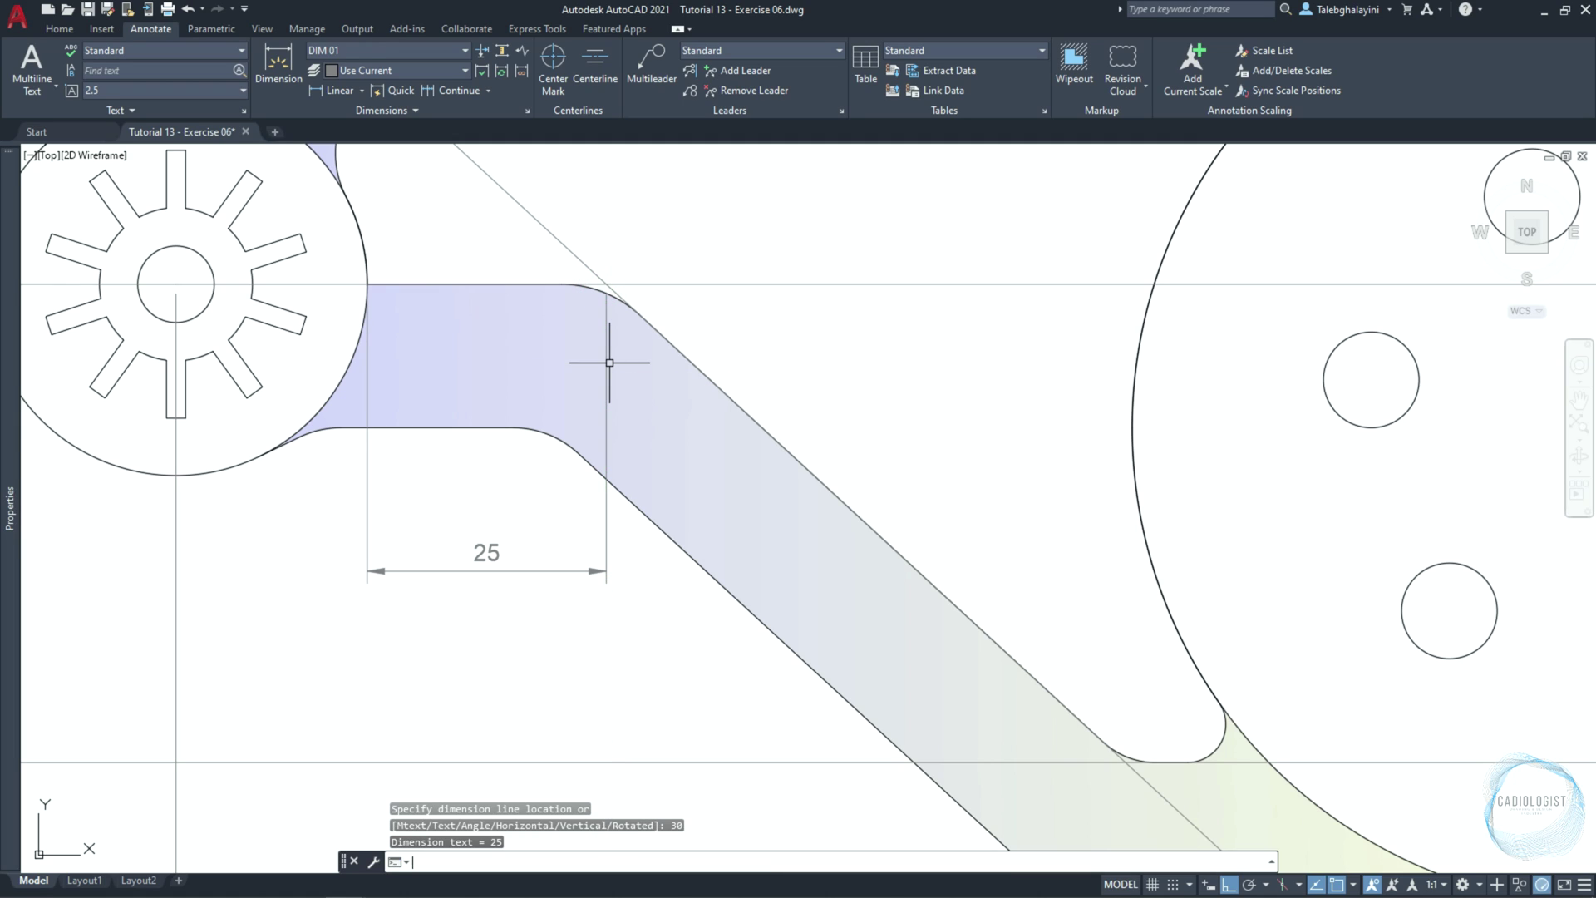
middle_click_drag(534, 606, 480, 541)
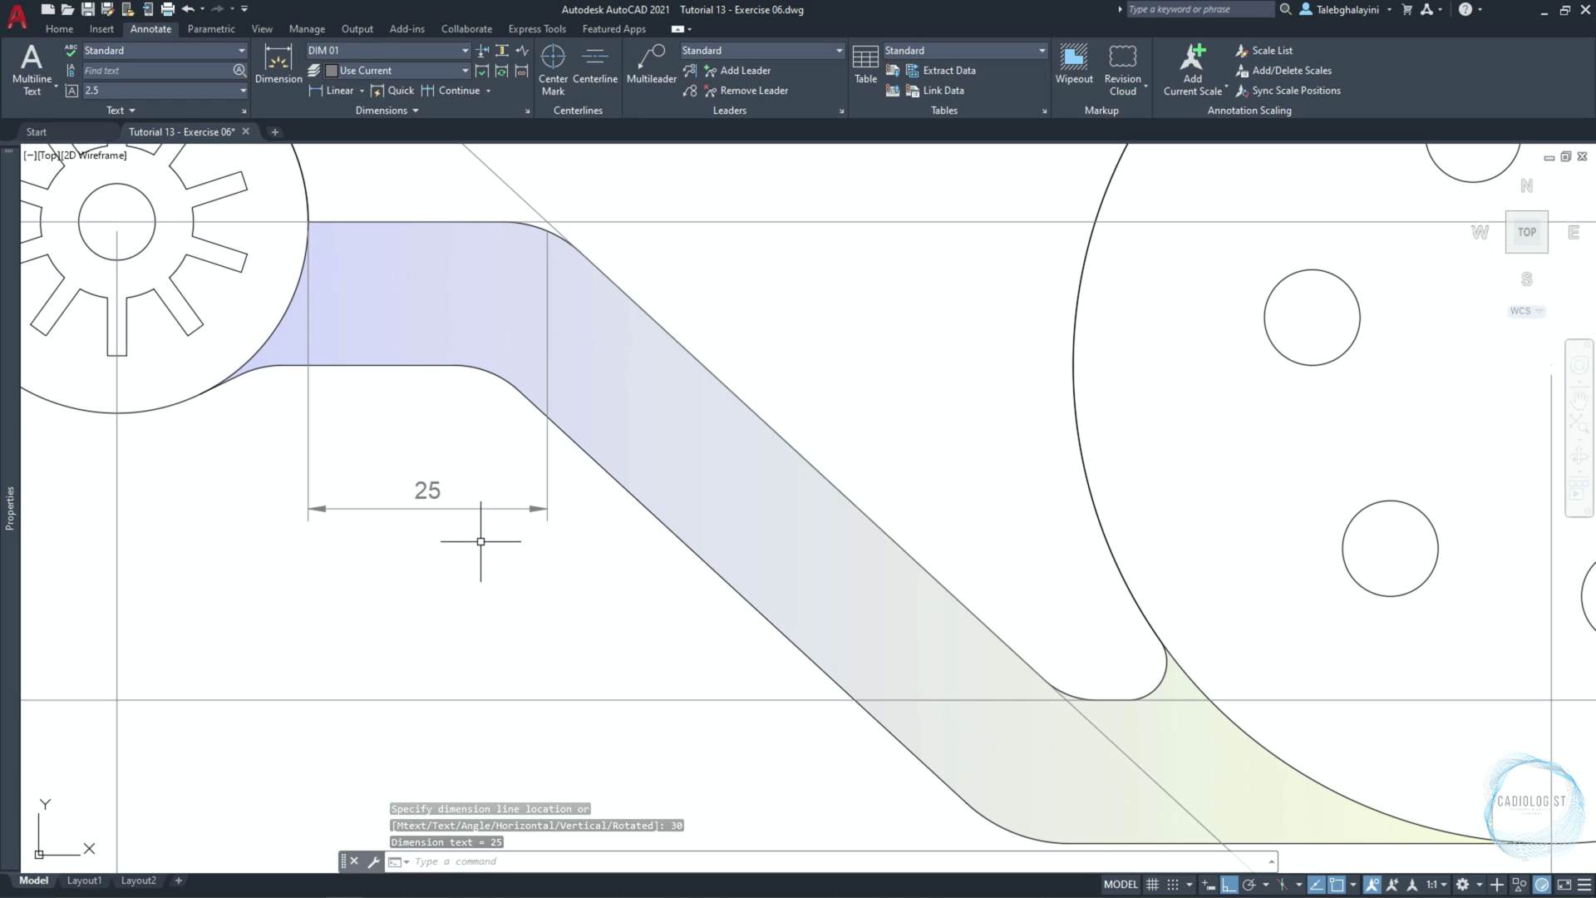
Continue the dimension chain with the 54 and 15 dimensions
type("DIMCONT")
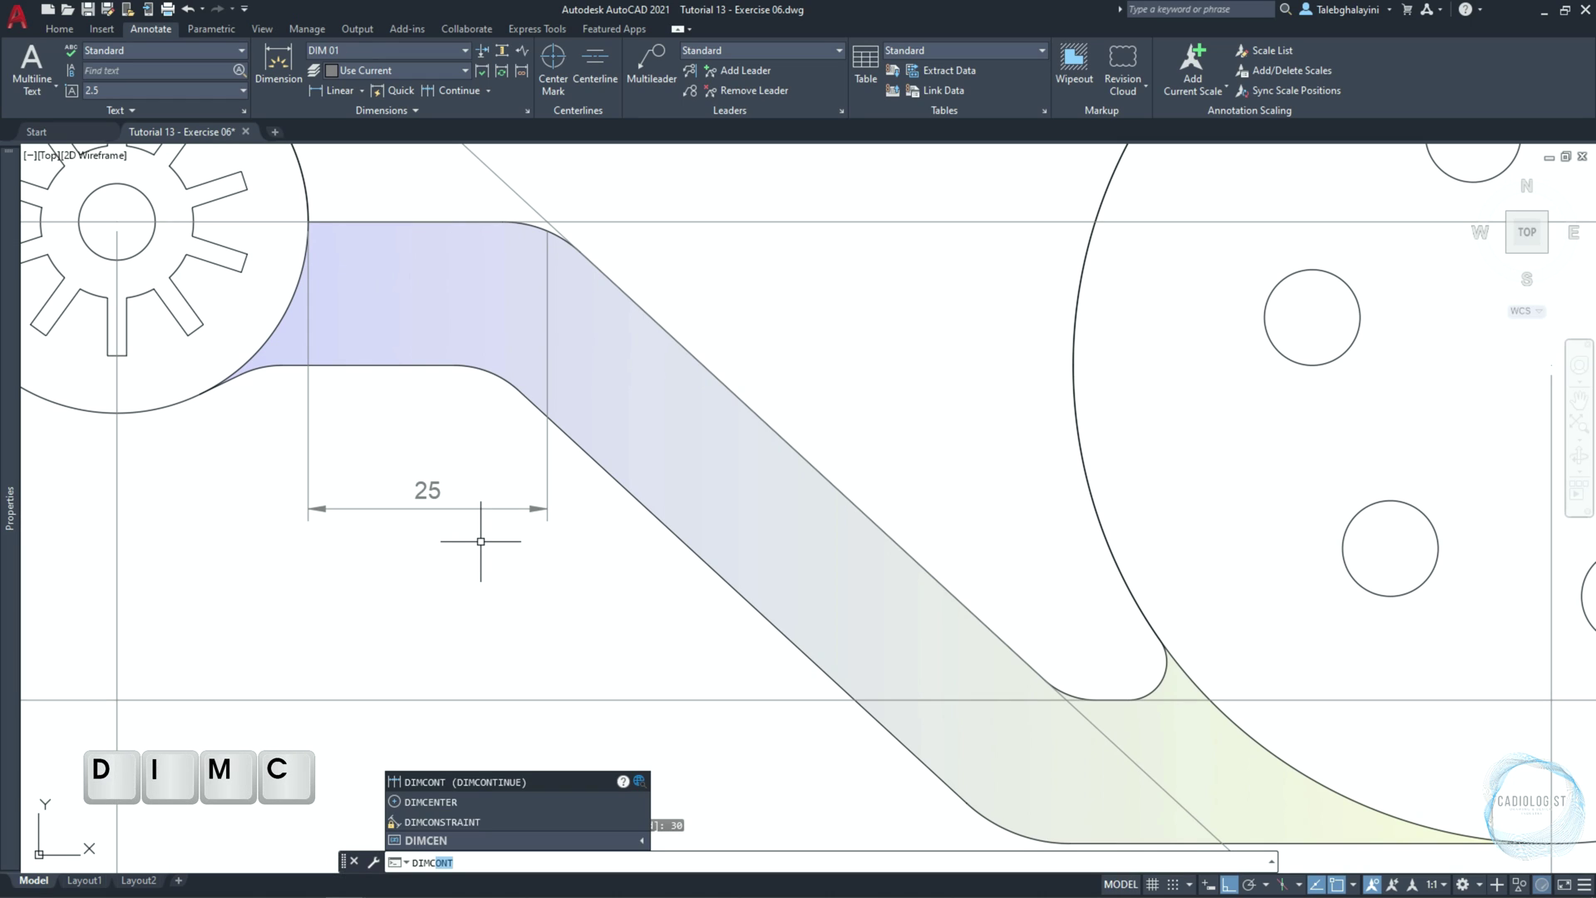
key("Return")
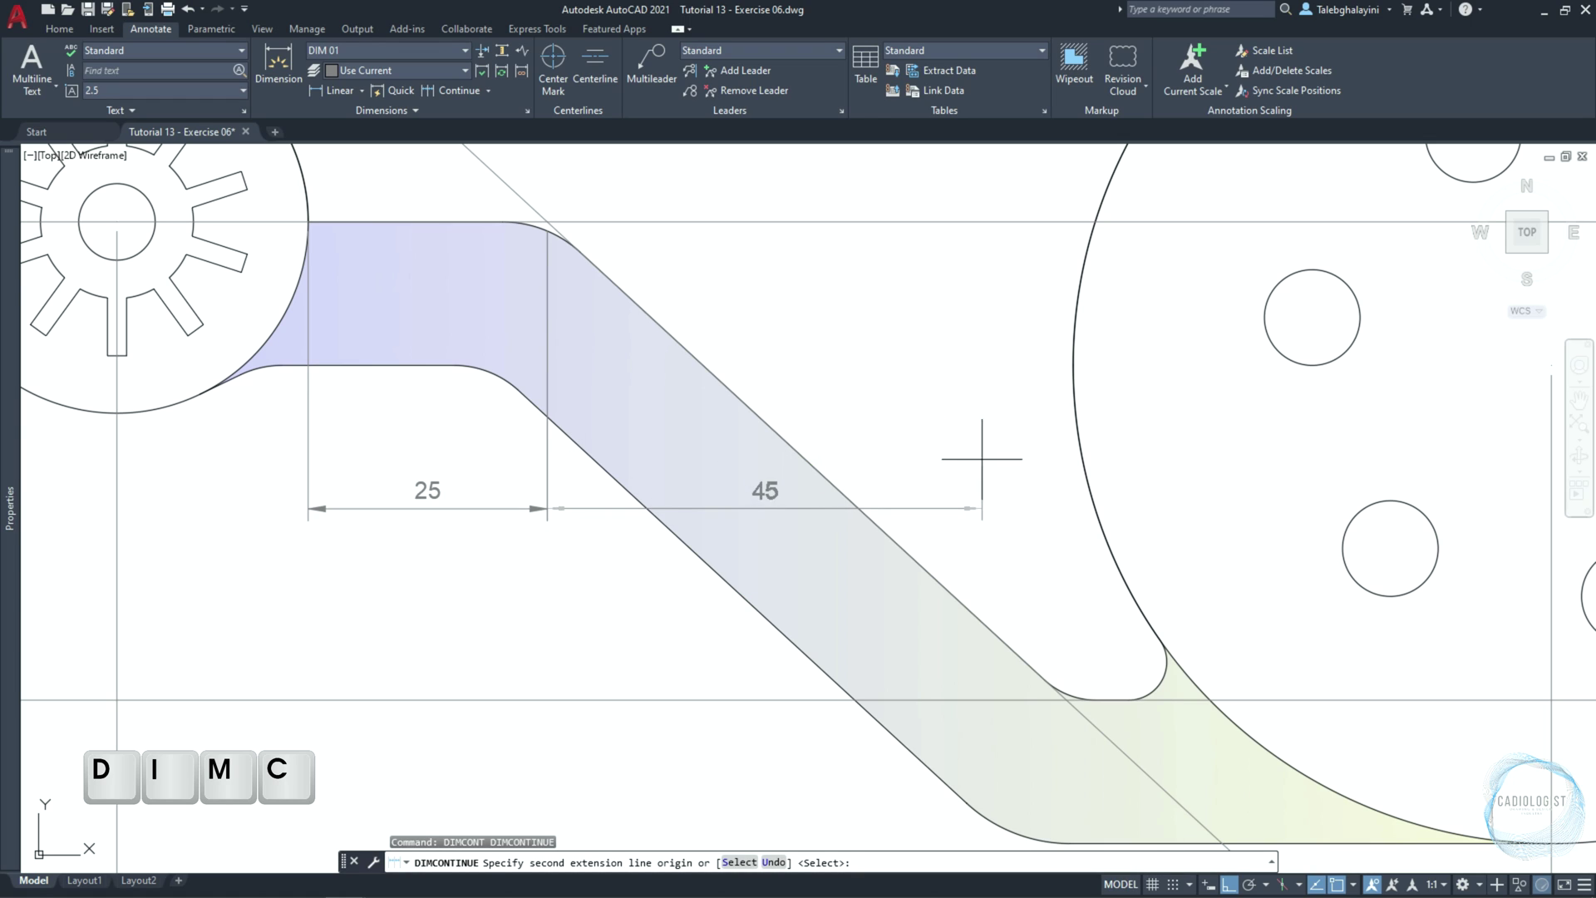
left_click(1066, 701)
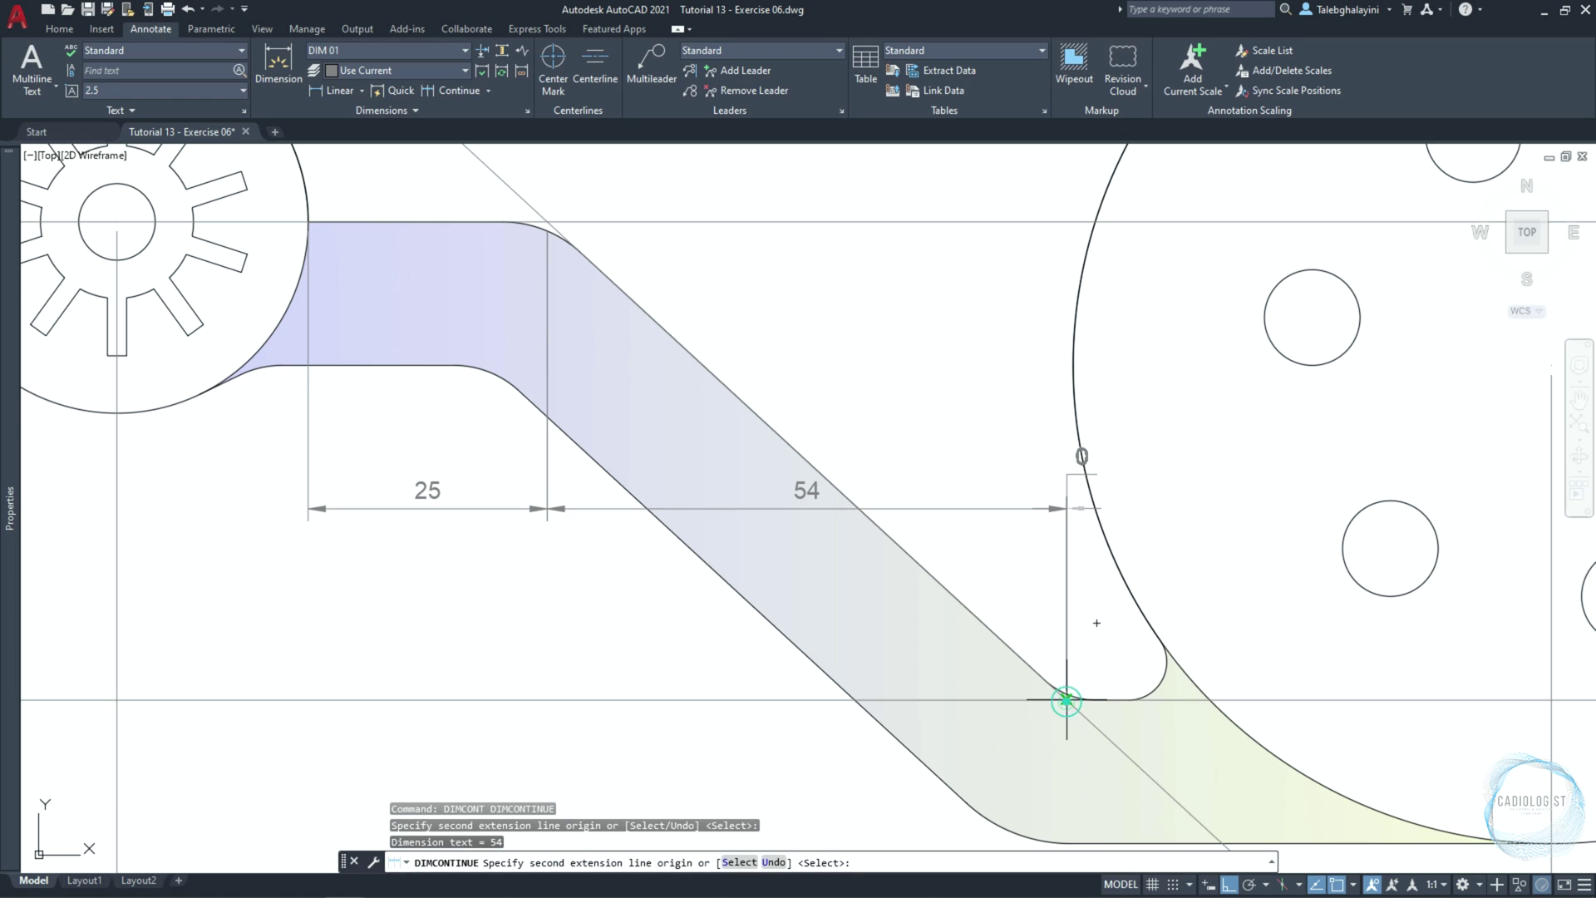
left_click(1209, 701)
key("Return")
key("Escape")
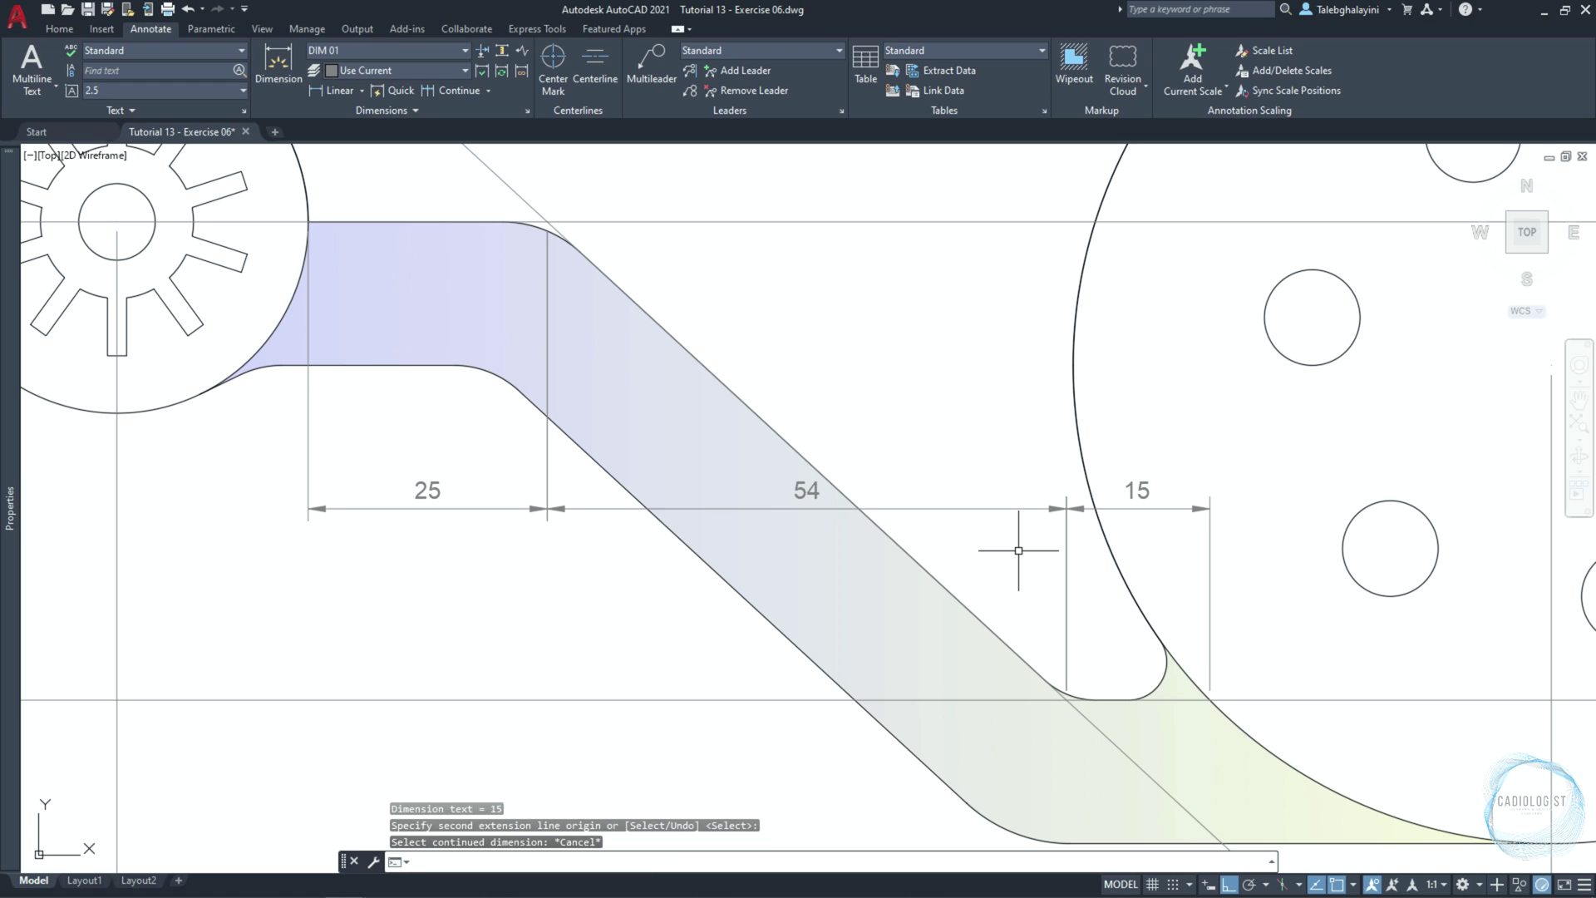
left_click(1009, 509)
Set the 54 dimension's horizontal text position to Second extension line in Properties
key("ctrl+1")
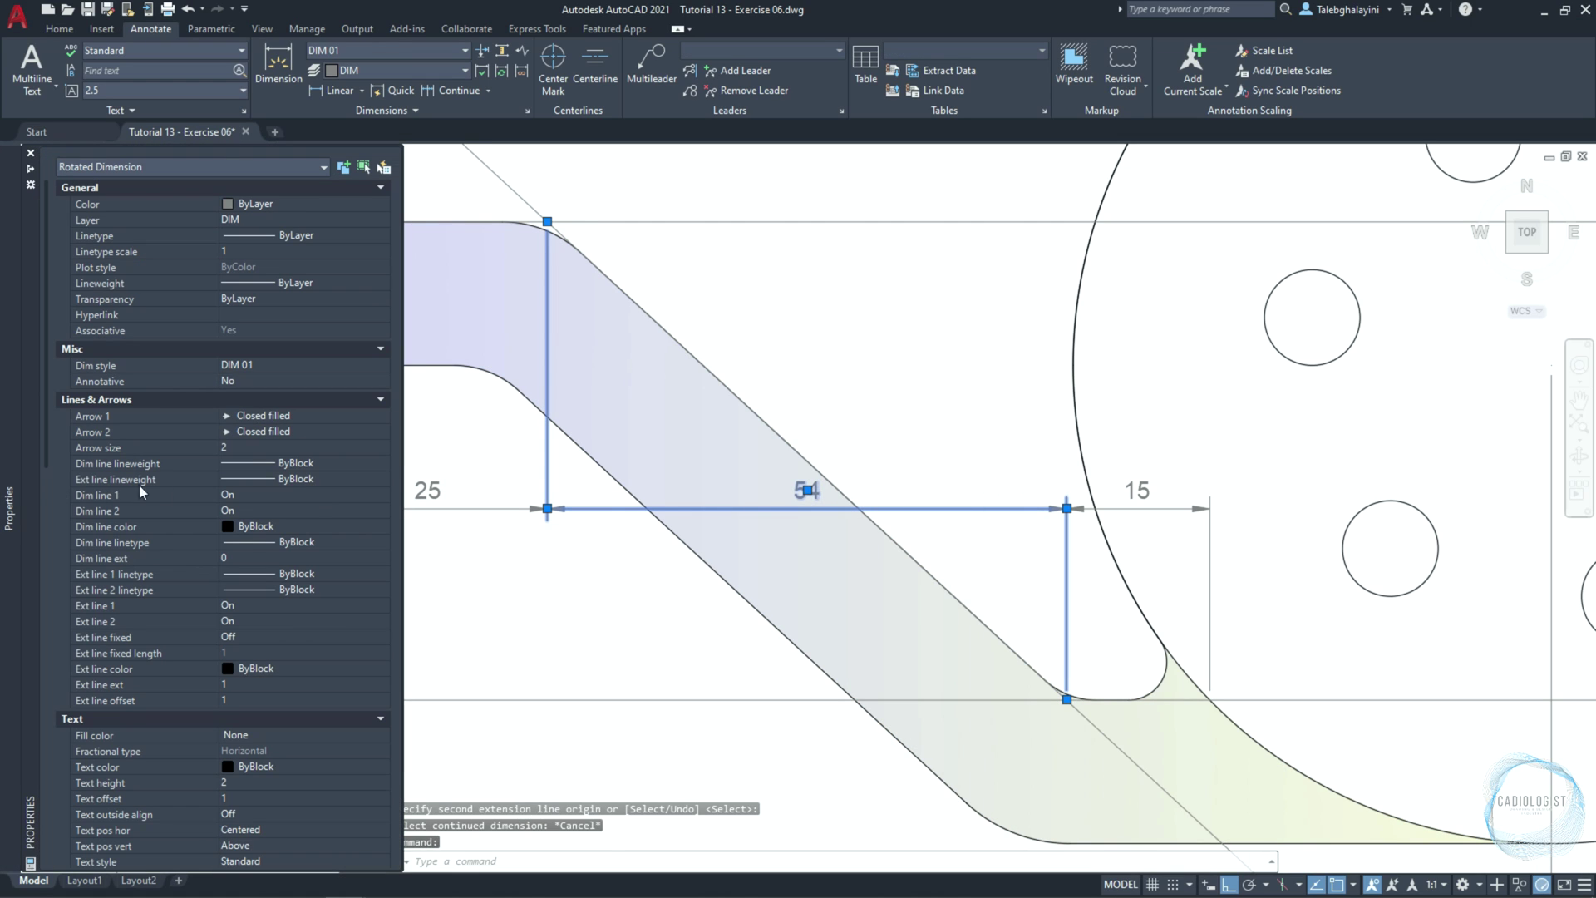
left_click(372, 406)
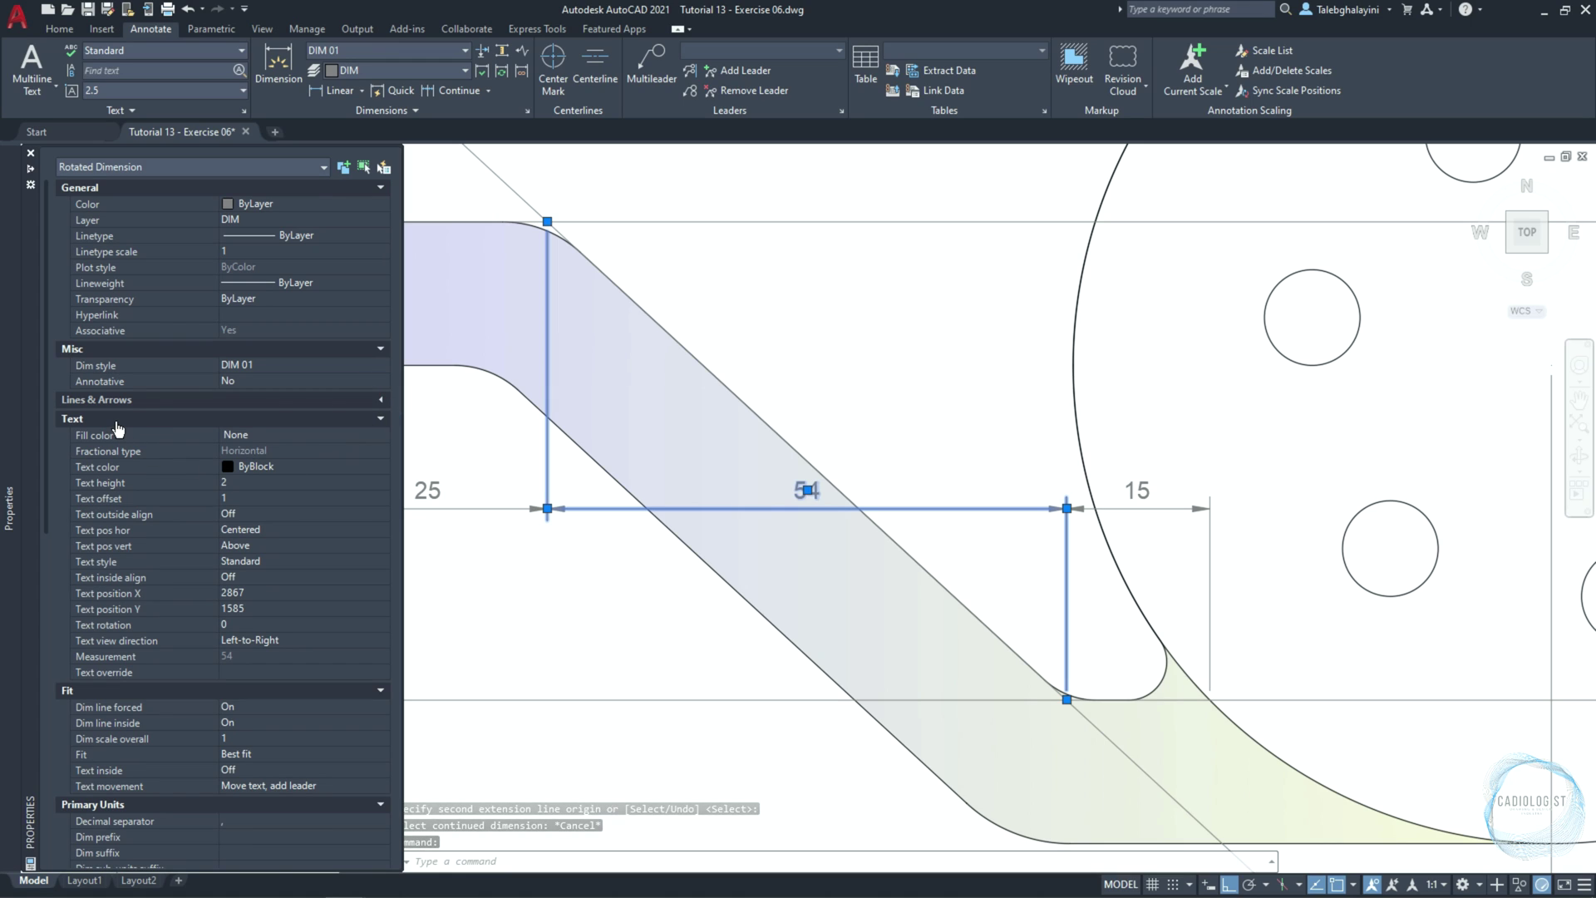
left_click(261, 516)
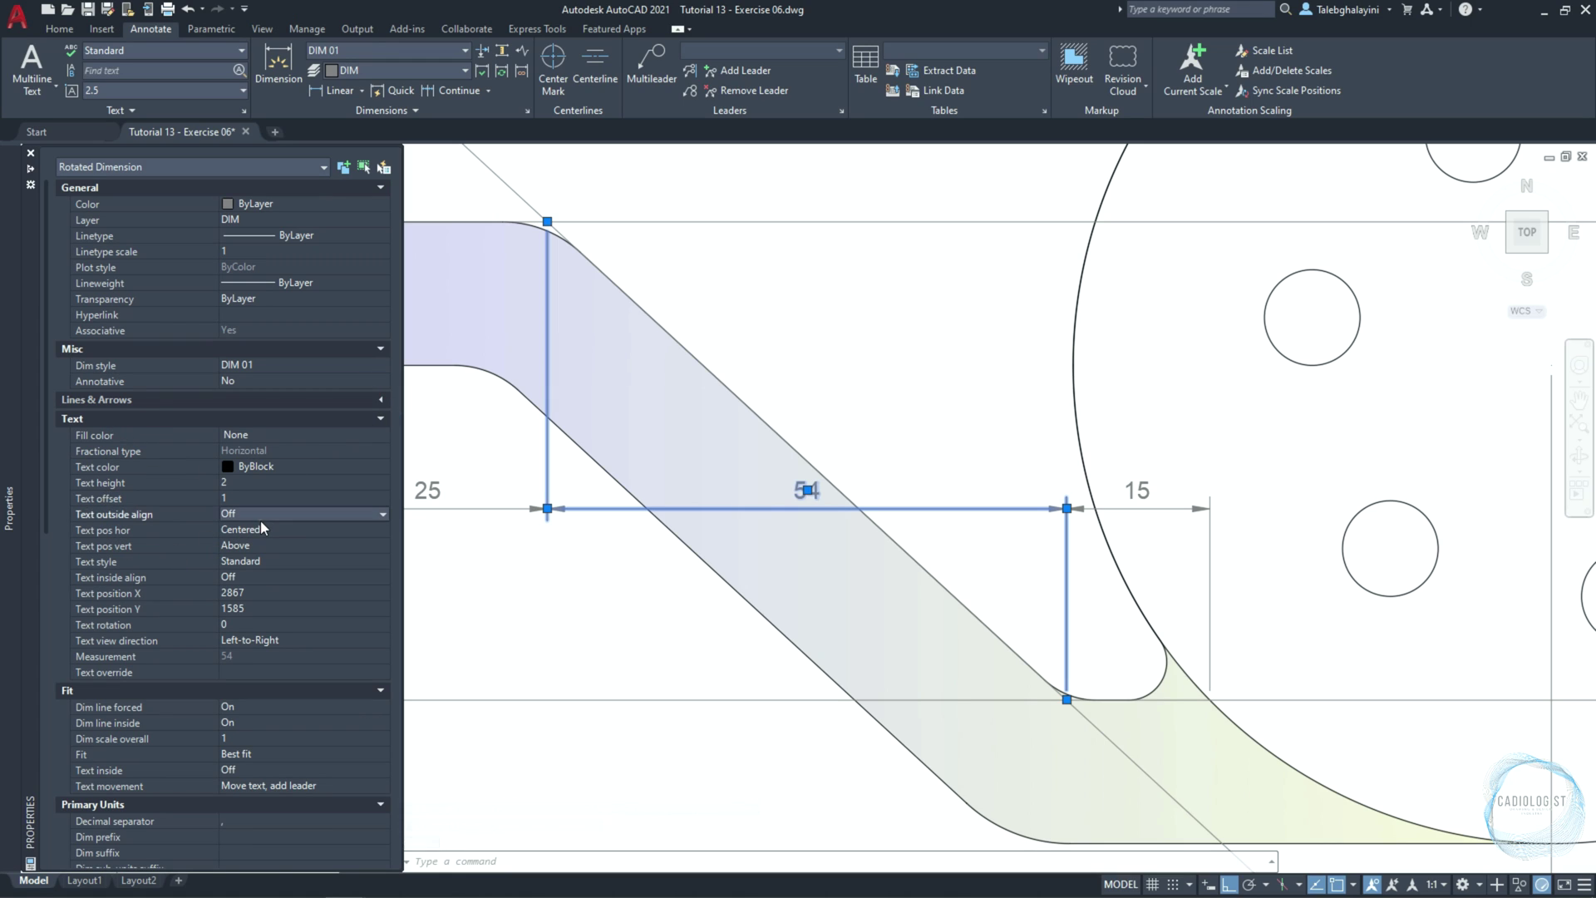
left_click(261, 529)
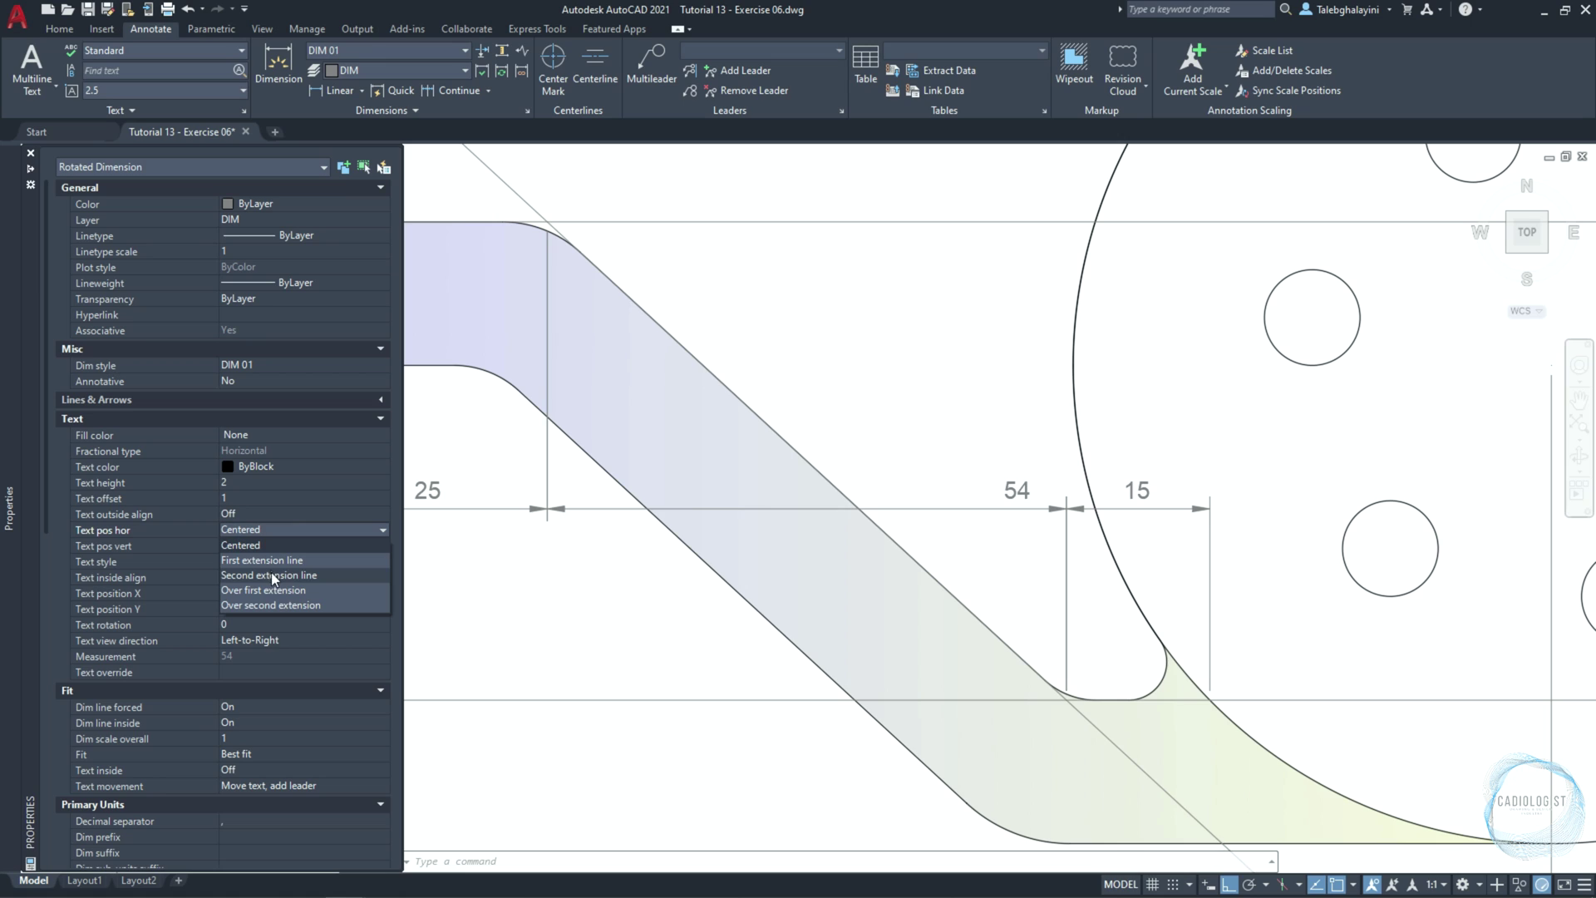
left_click(272, 579)
key("ctrl+1")
key("Escape")
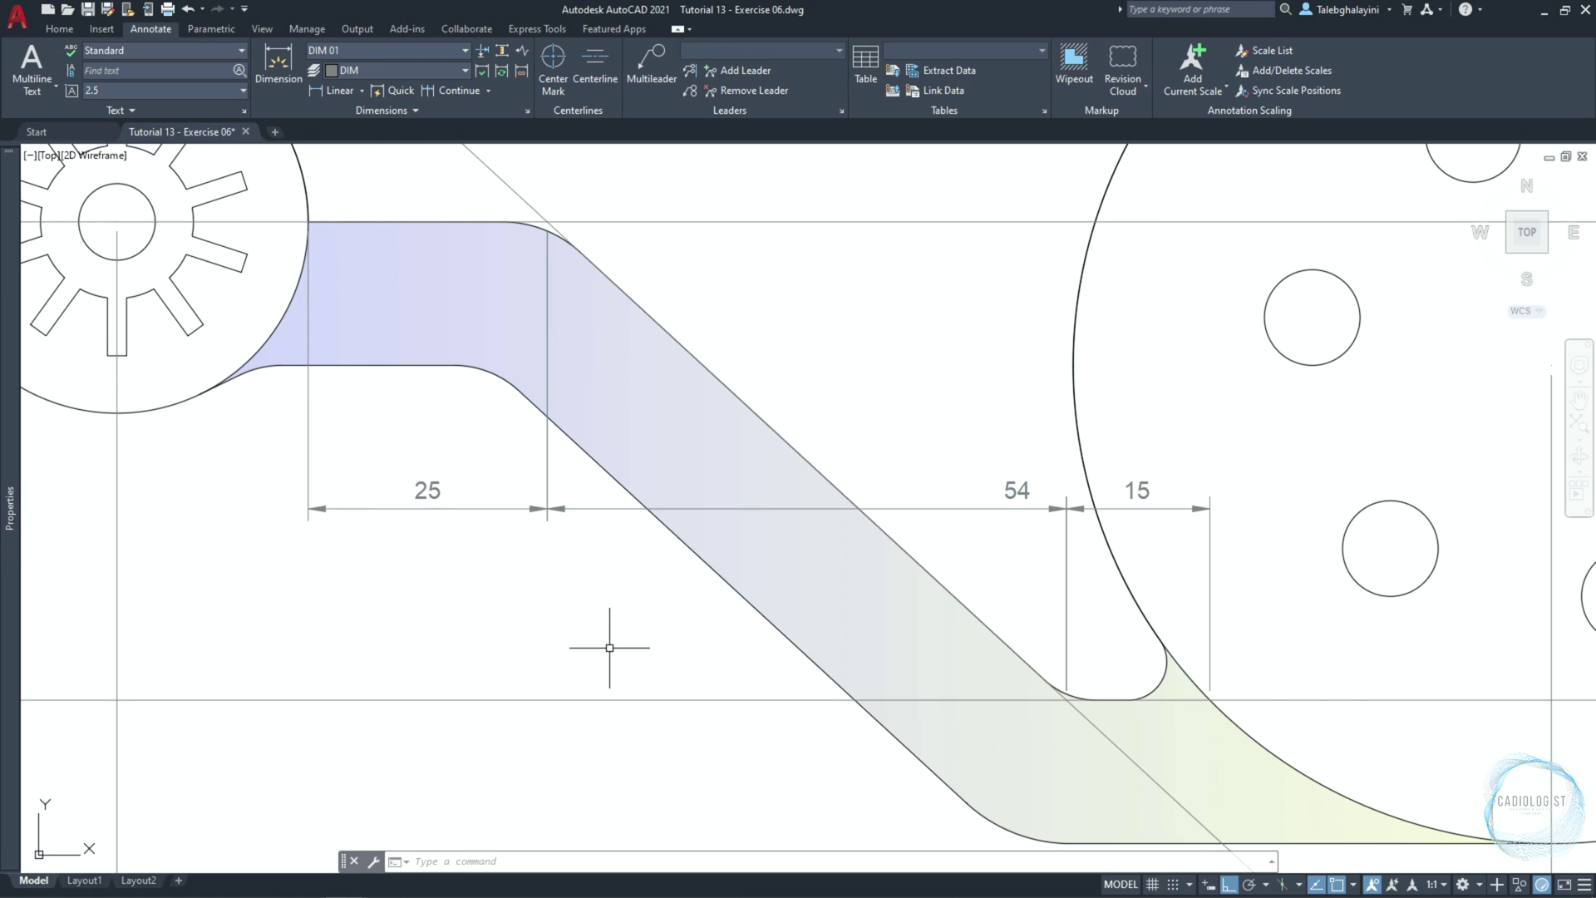
Select and delete the three construction lines
scroll(608, 646, "down", 1)
left_click(417, 638)
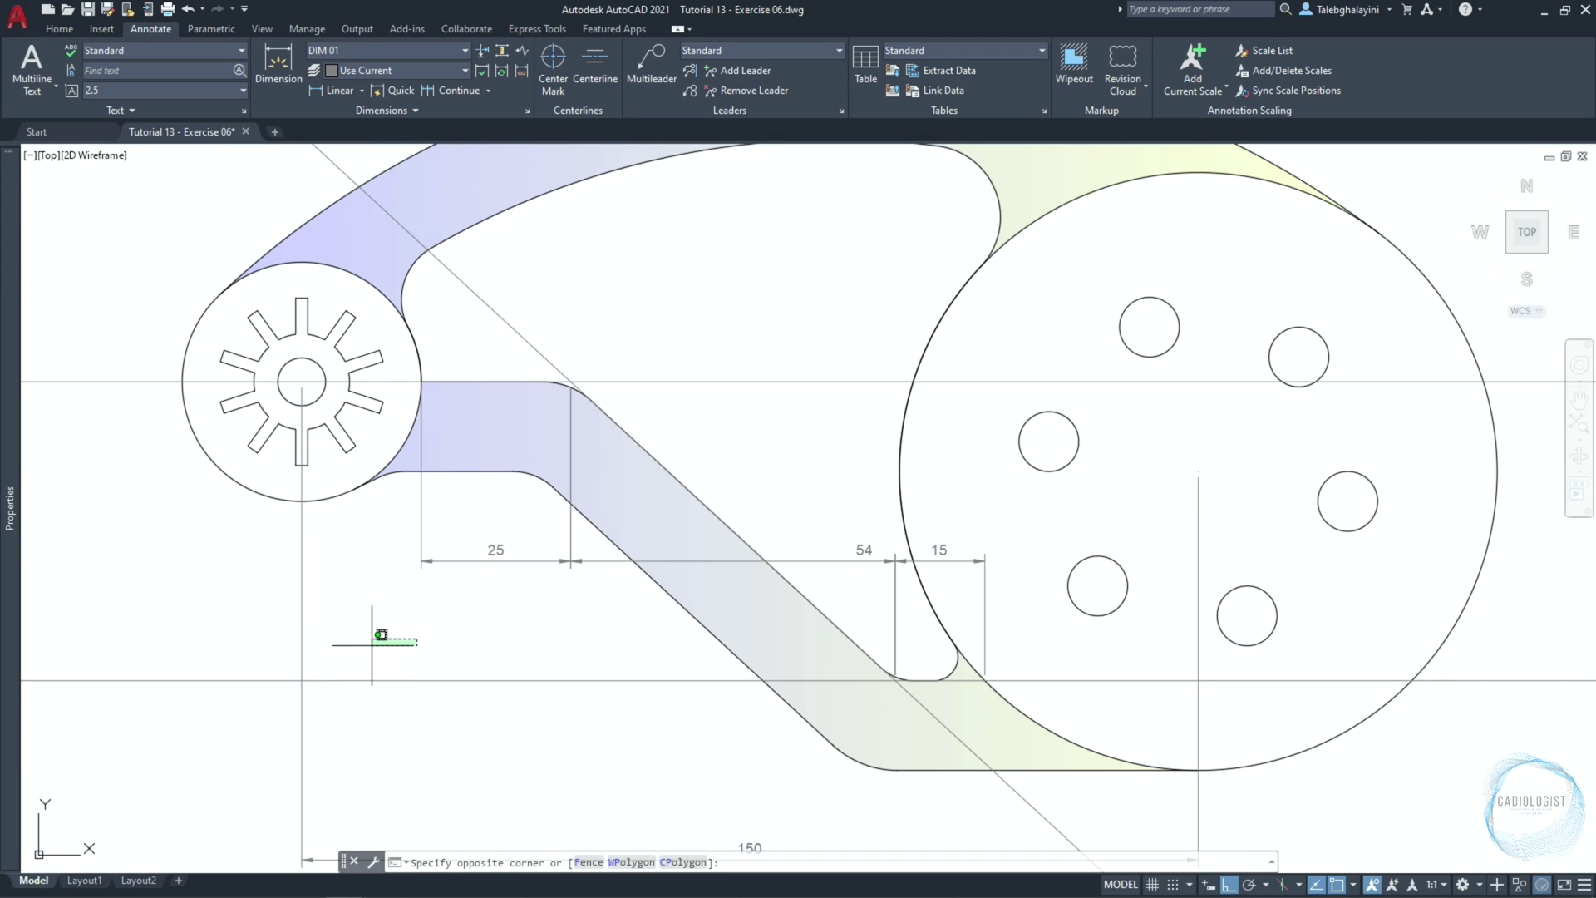
left_click(362, 672)
left_click(126, 384)
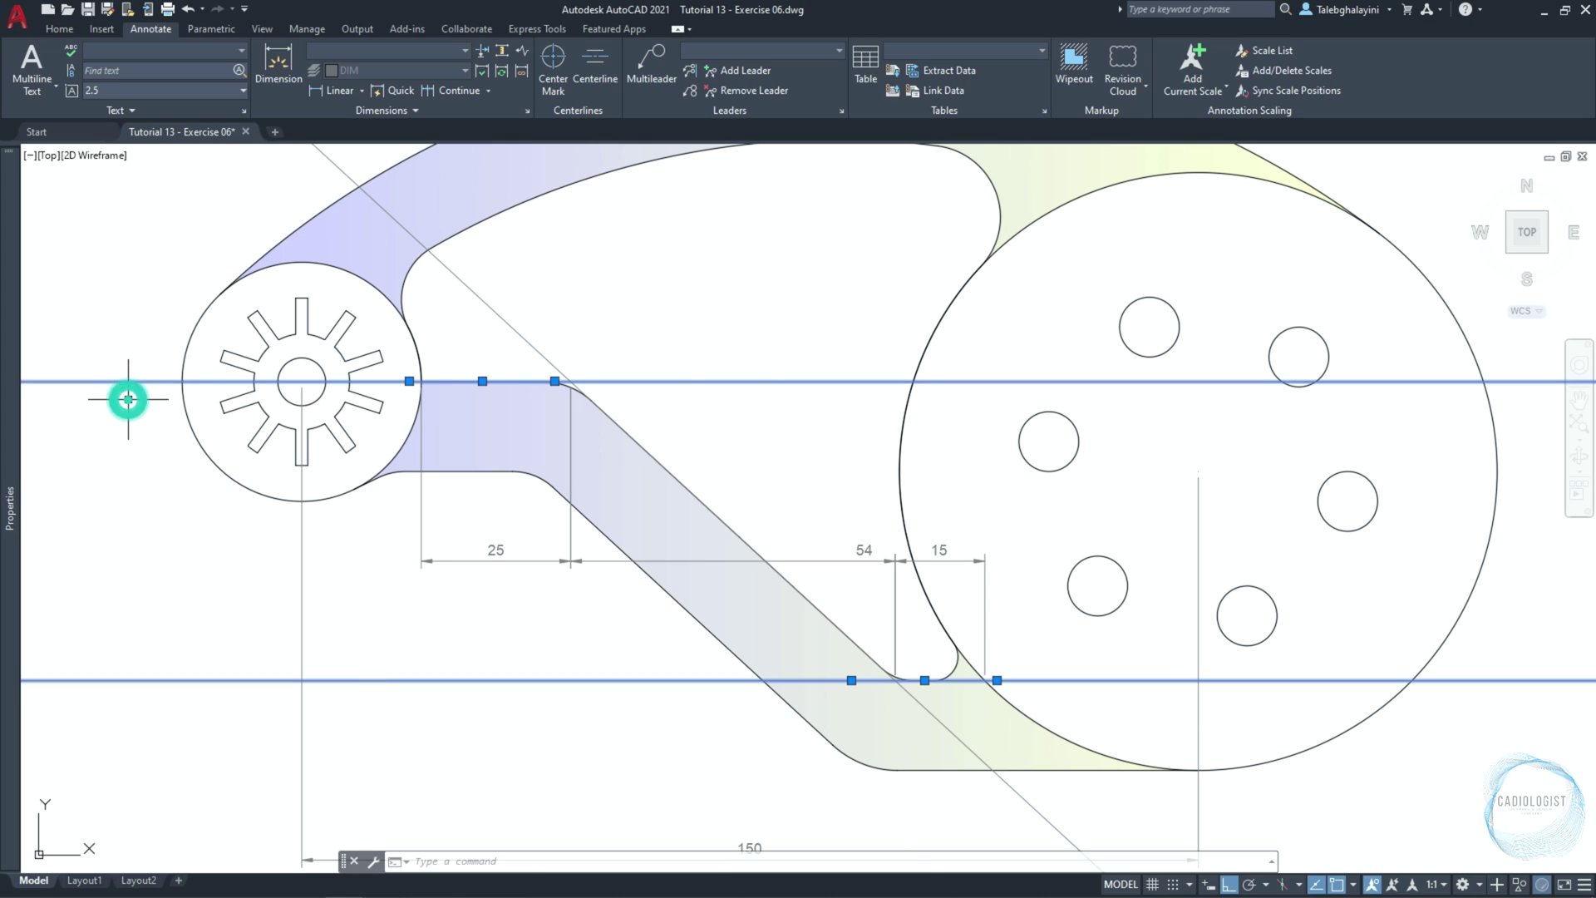
scroll(131, 400, "down", 2)
left_click(167, 232)
key("Delete")
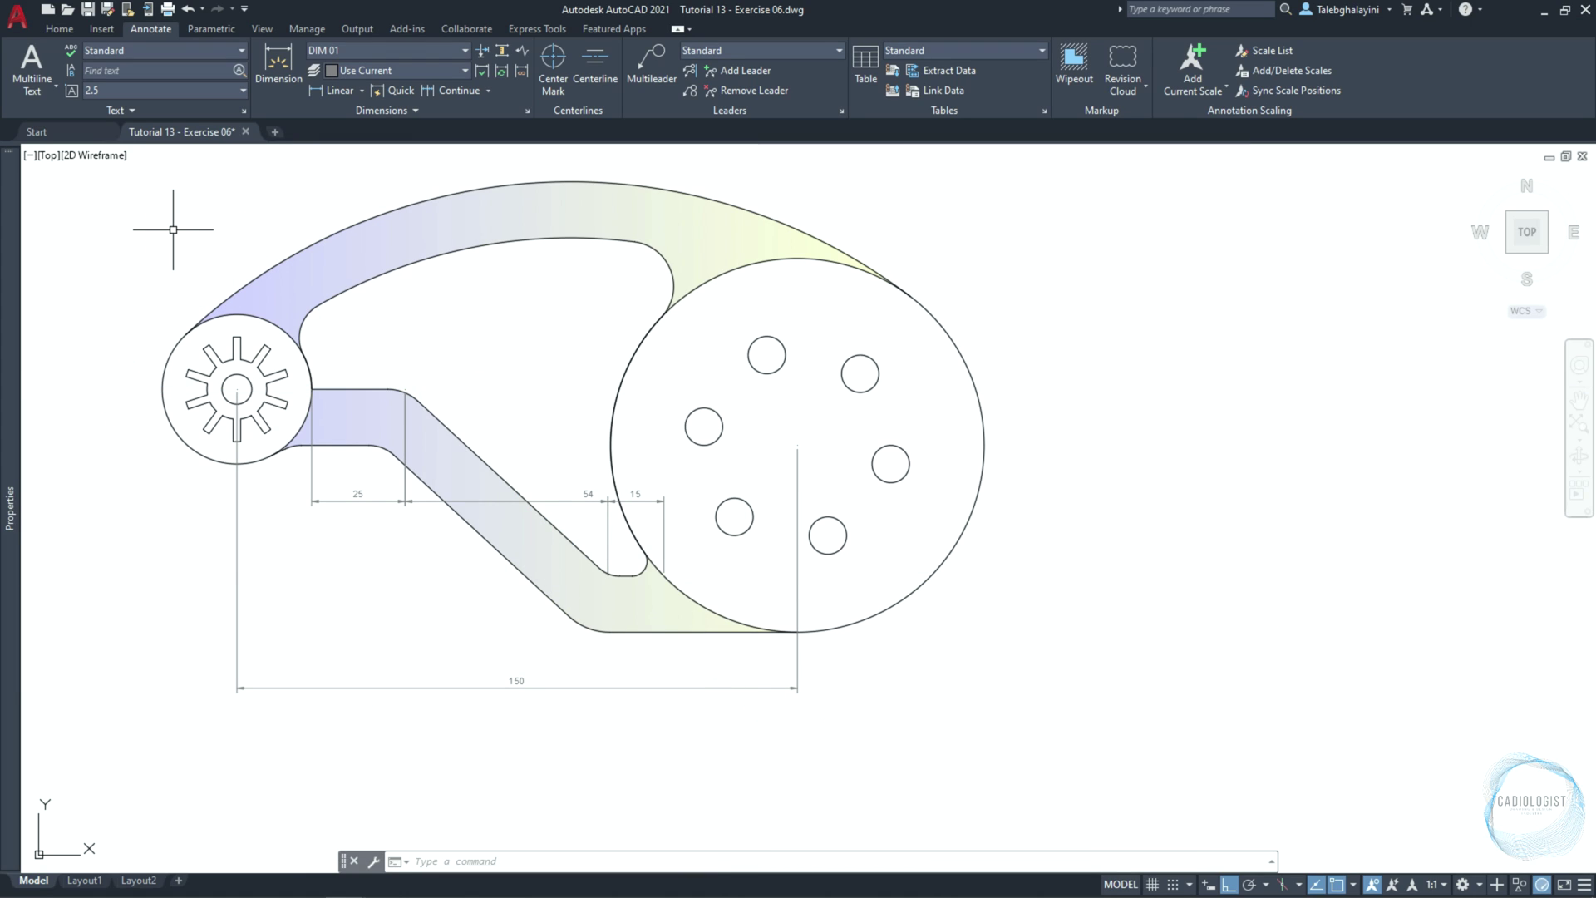
Add a 25 linear dimension from the large circle's centre to the small hole's centre
left_click(334, 90)
scroll(229, 333, "up", 6)
mouse_move(232, 321)
middle_mouse_down()
mouse_move(250, 315)
mouse_move(267, 339)
middle_mouse_up()
scroll(267, 338, "down", 3)
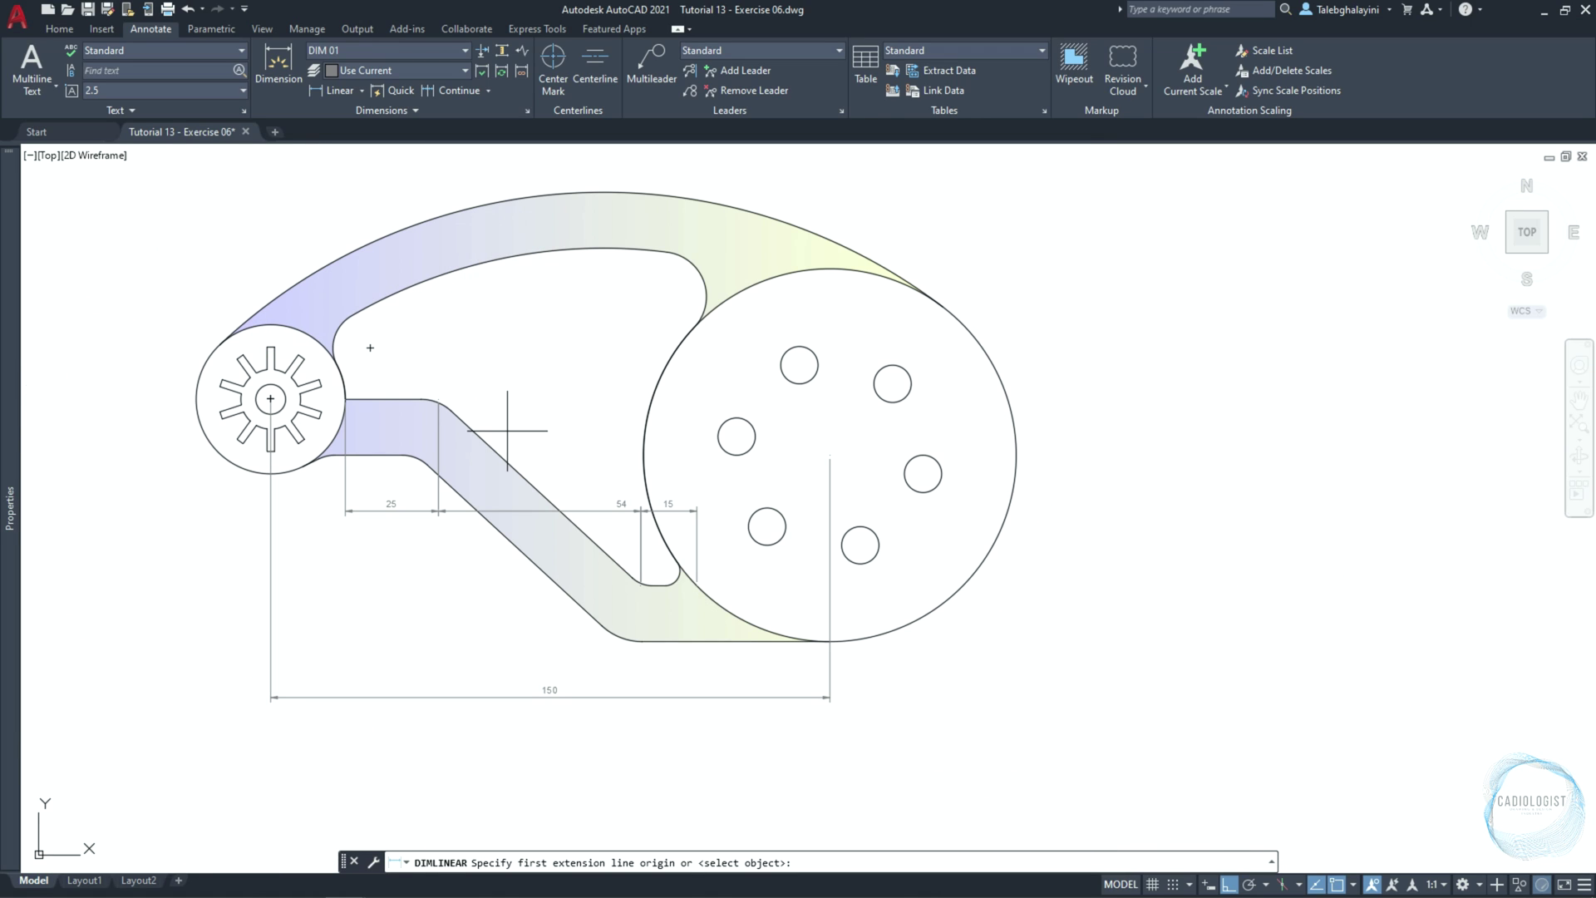
left_click(830, 454)
scroll(829, 454, "up", 2)
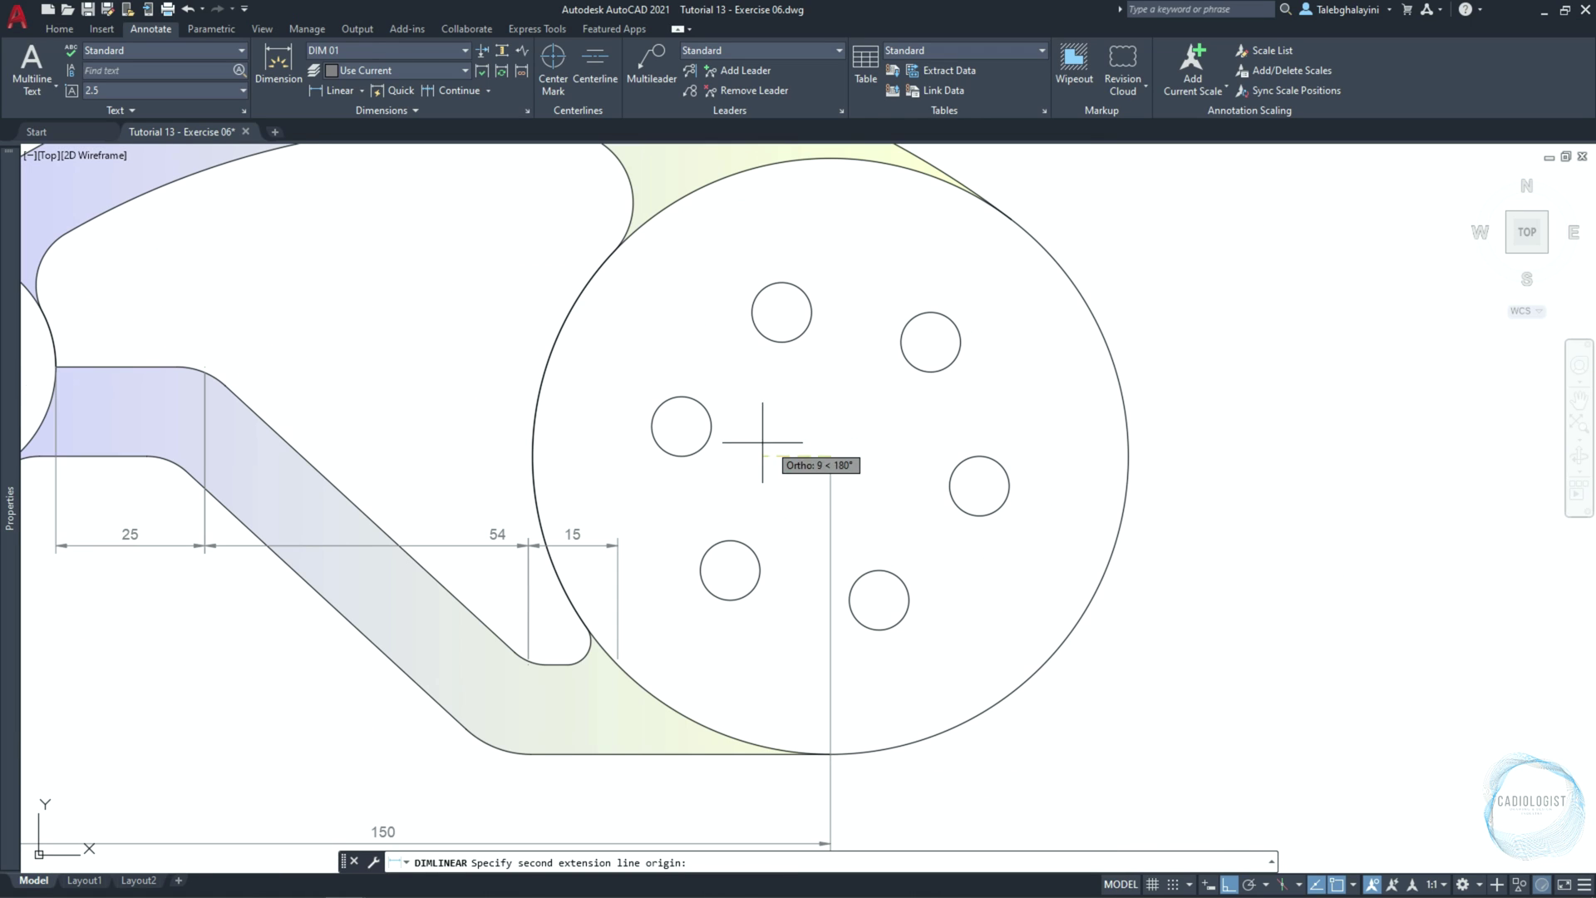
left_click(682, 426)
scroll(678, 429, "up", 2)
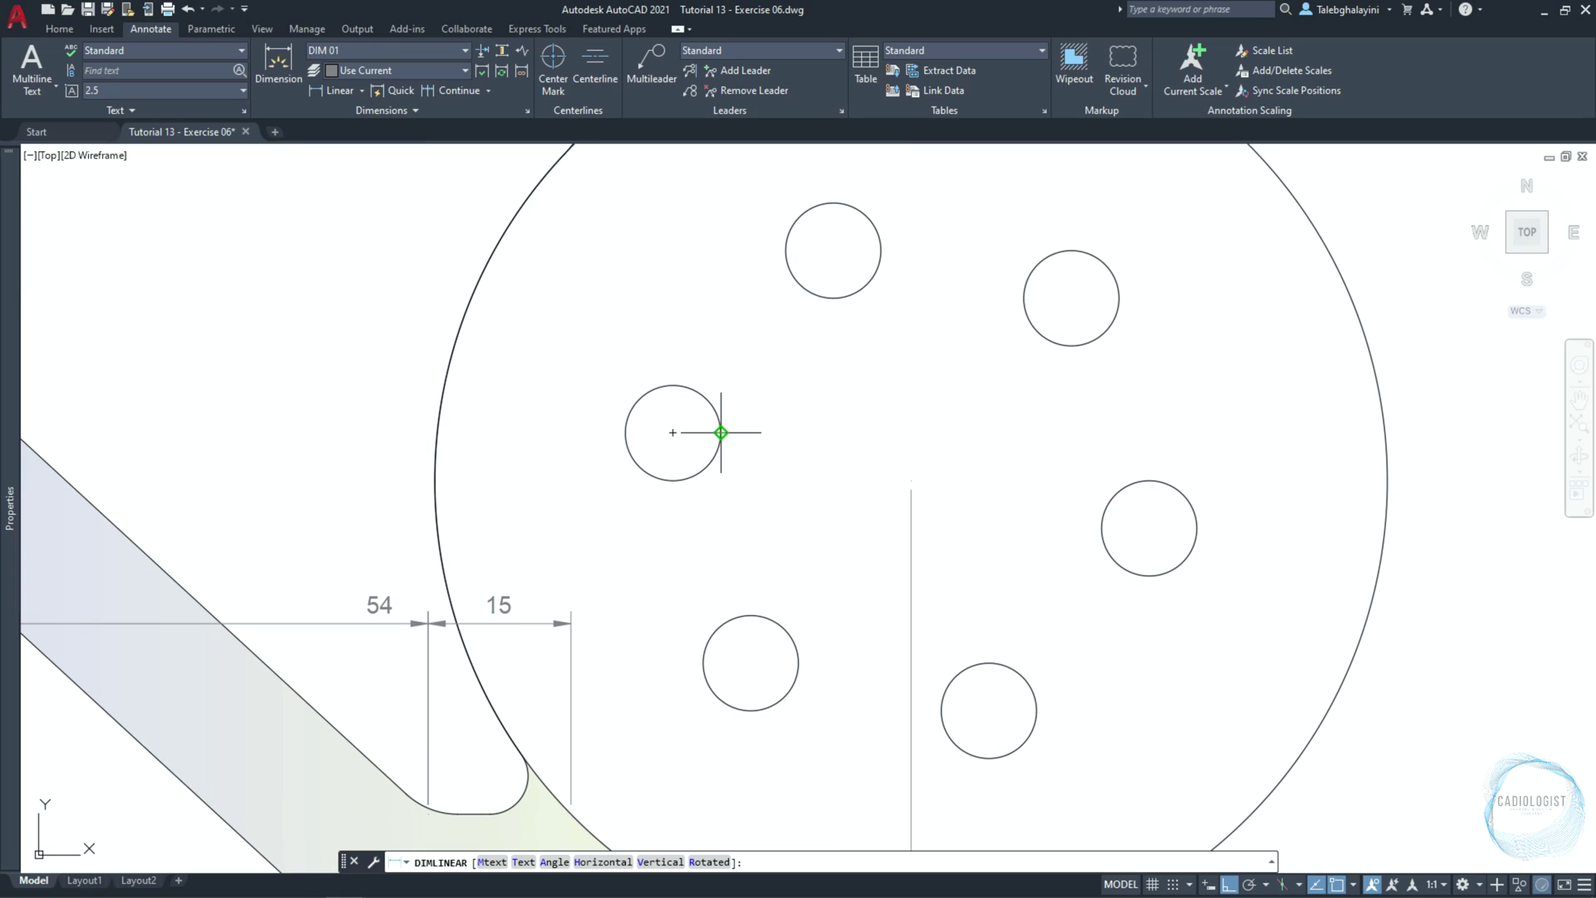
left_click(717, 433)
left_click(717, 433)
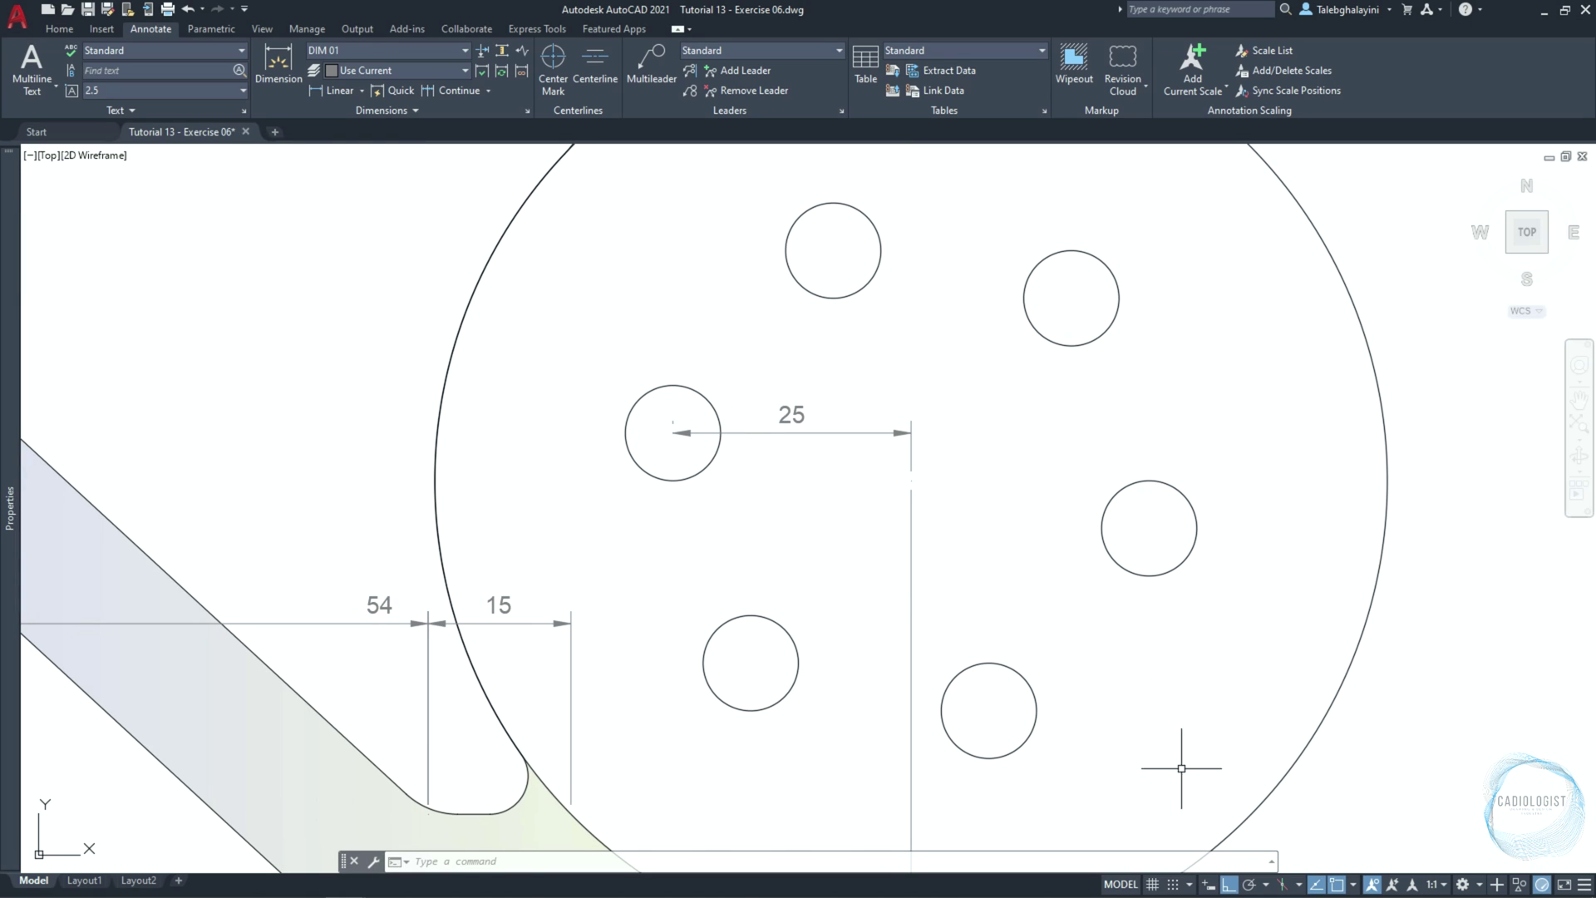
left_click(1353, 886)
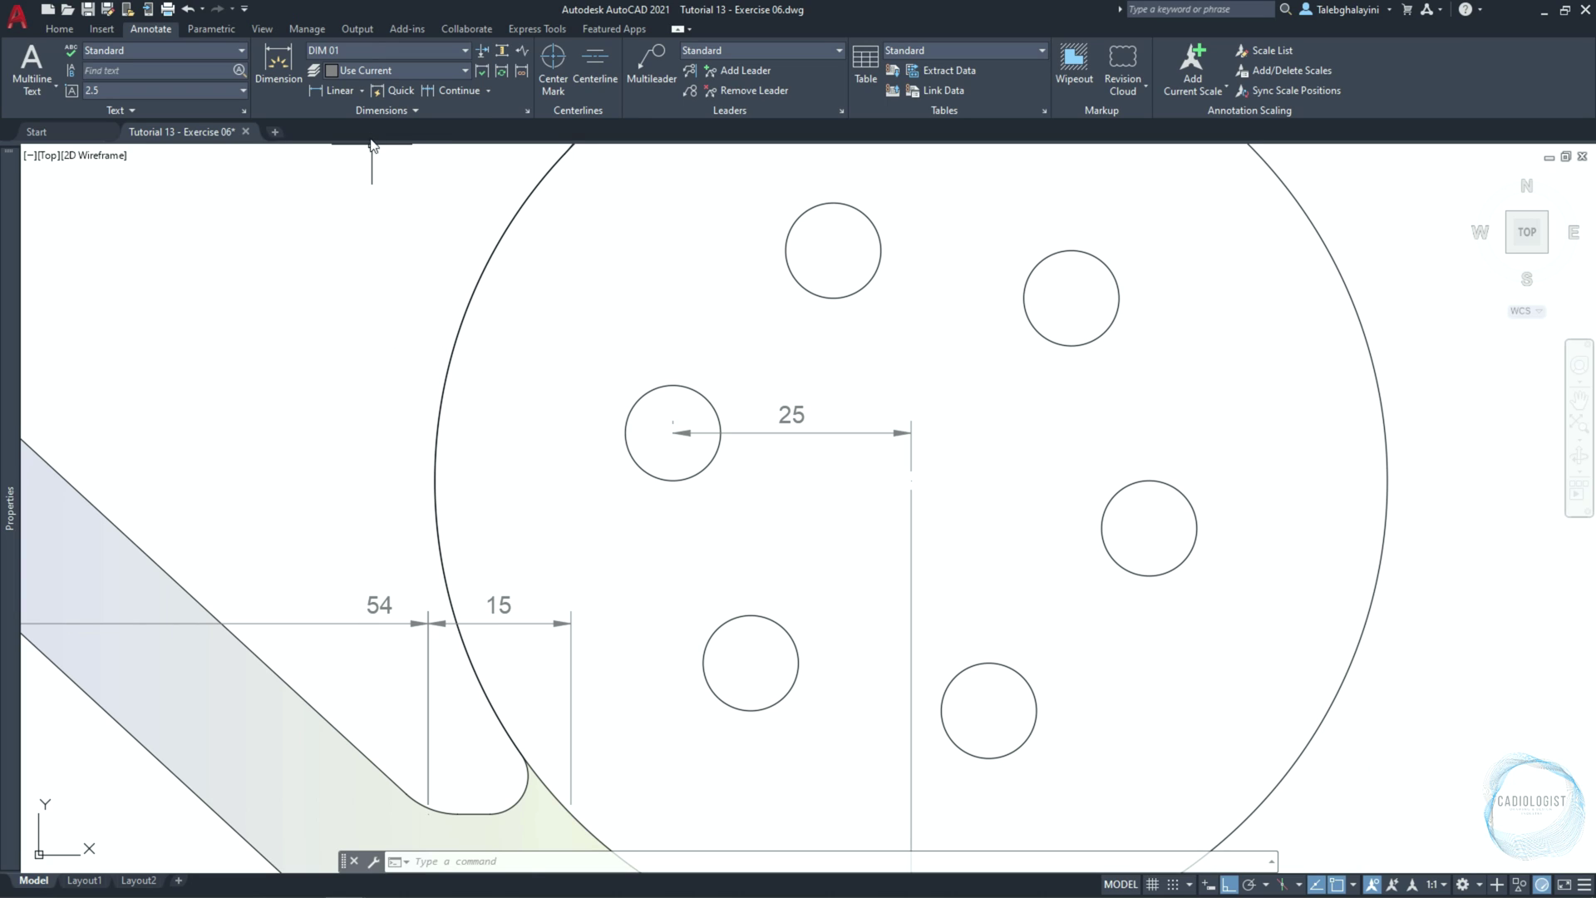
left_click(362, 94)
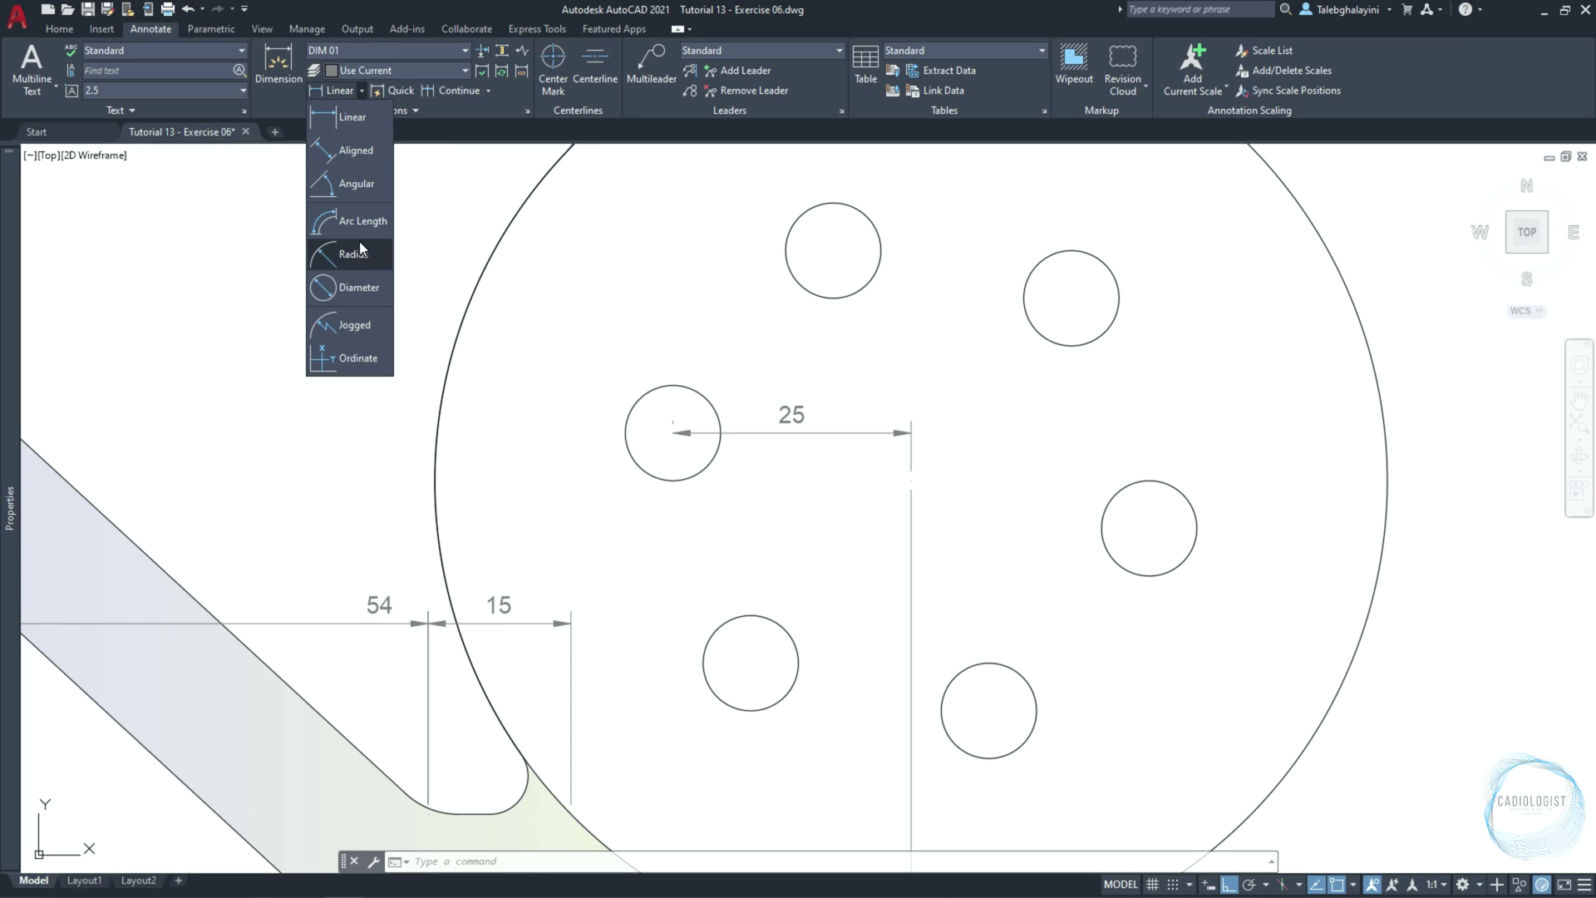
Add aligned 15 width dimensions across the curved arm and the straight band
left_click(356, 152)
scroll(360, 310, "down", 2)
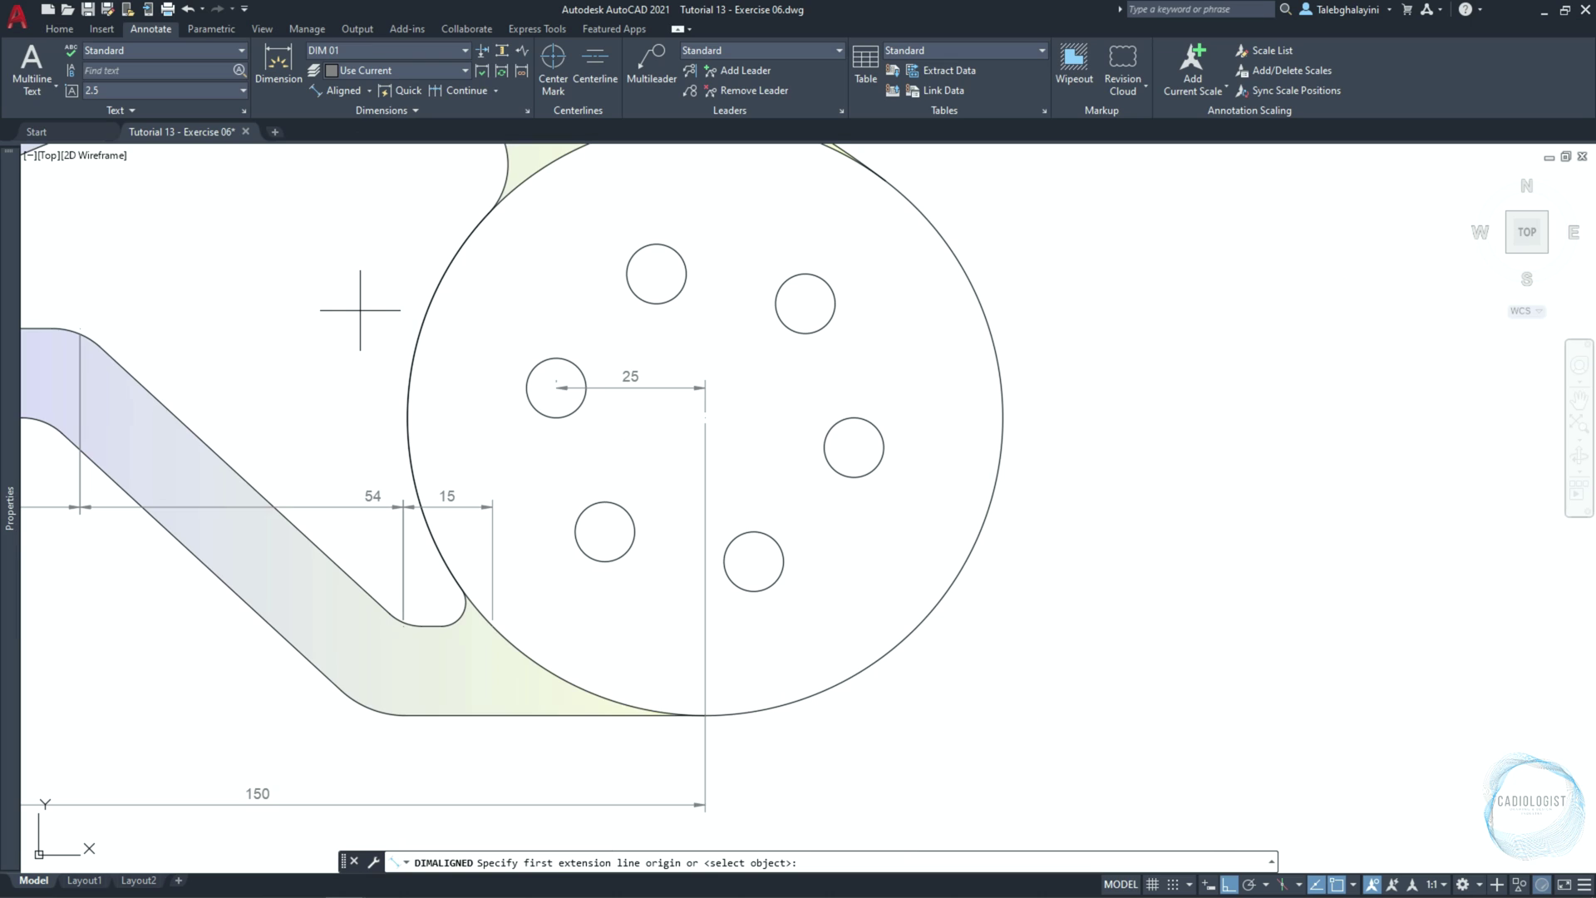
middle_click_drag(343, 287, 663, 541)
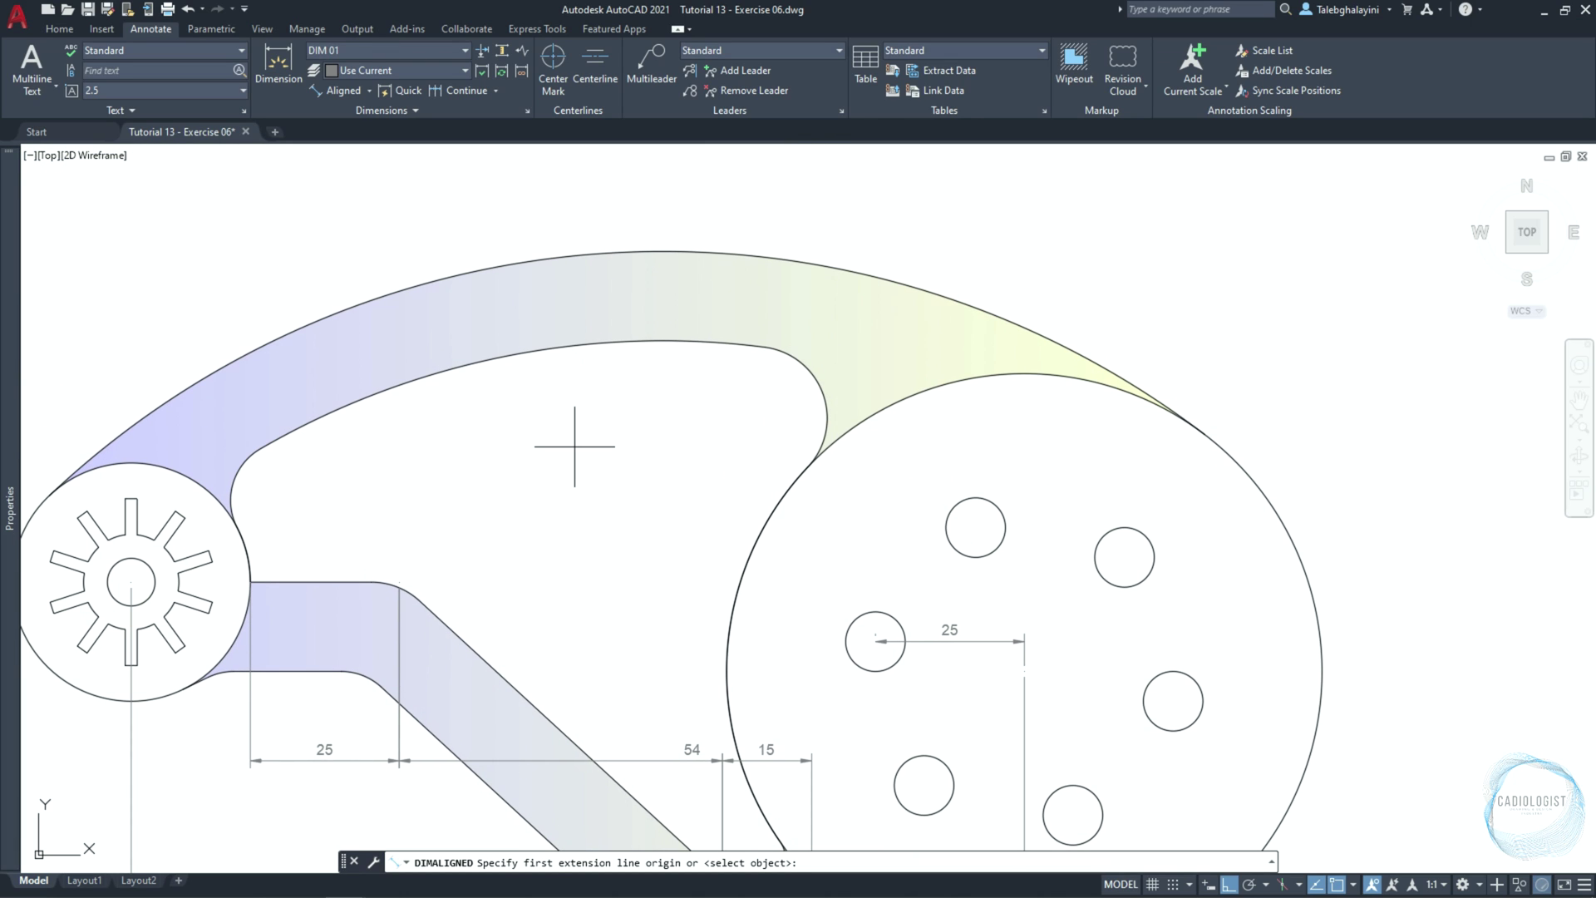
left_click(505, 355)
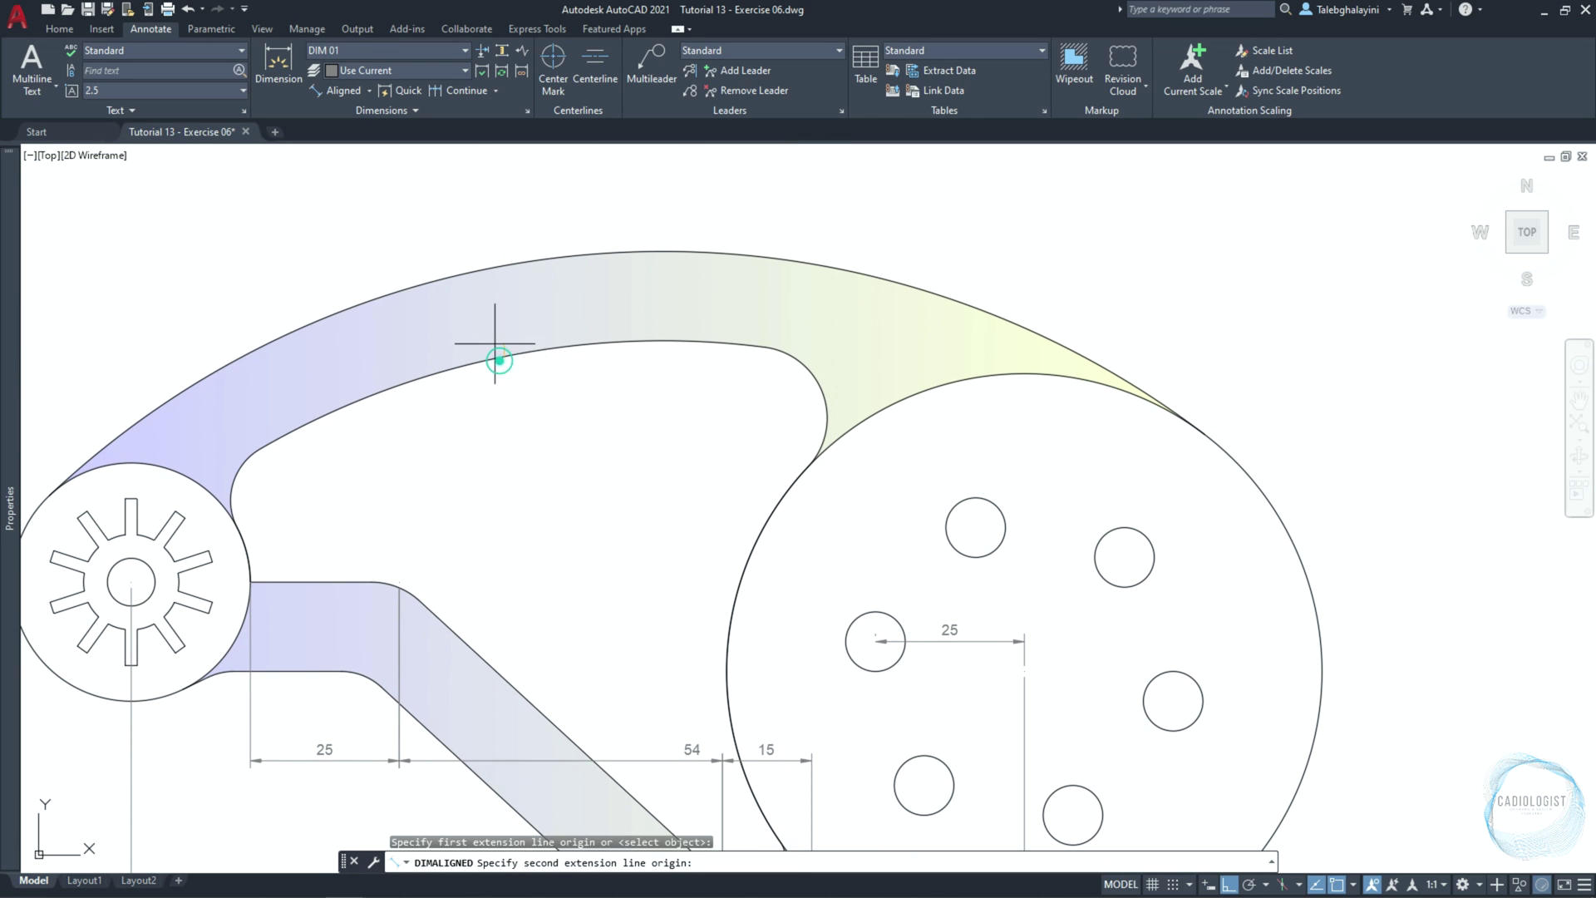
left_click(482, 270)
left_click(483, 271)
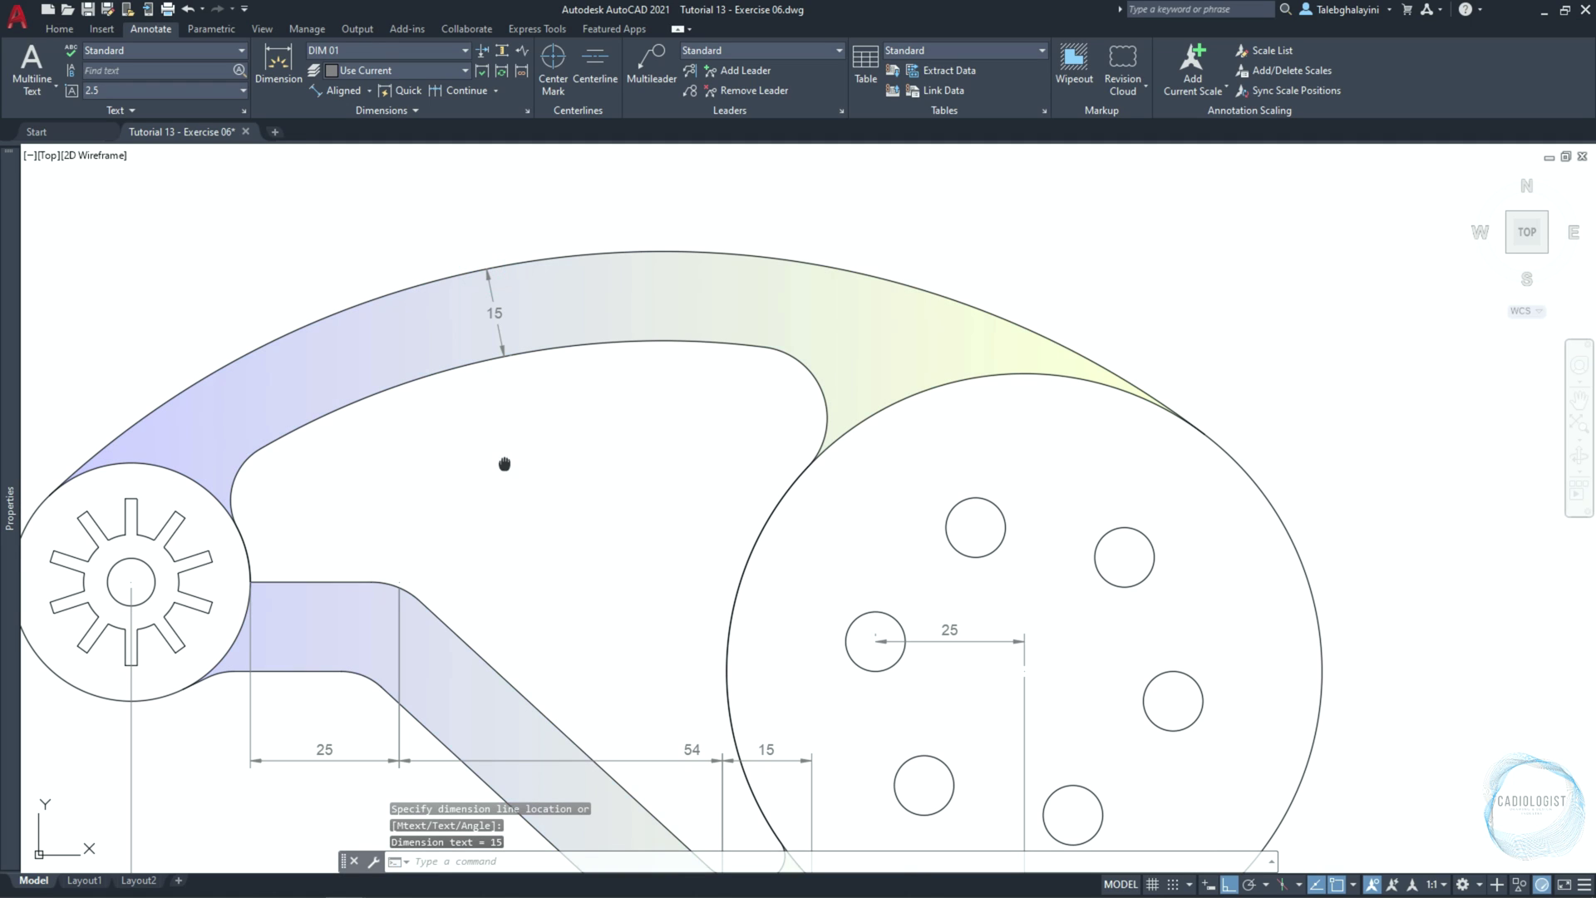
middle_click_drag(527, 456, 542, 388)
key("Return")
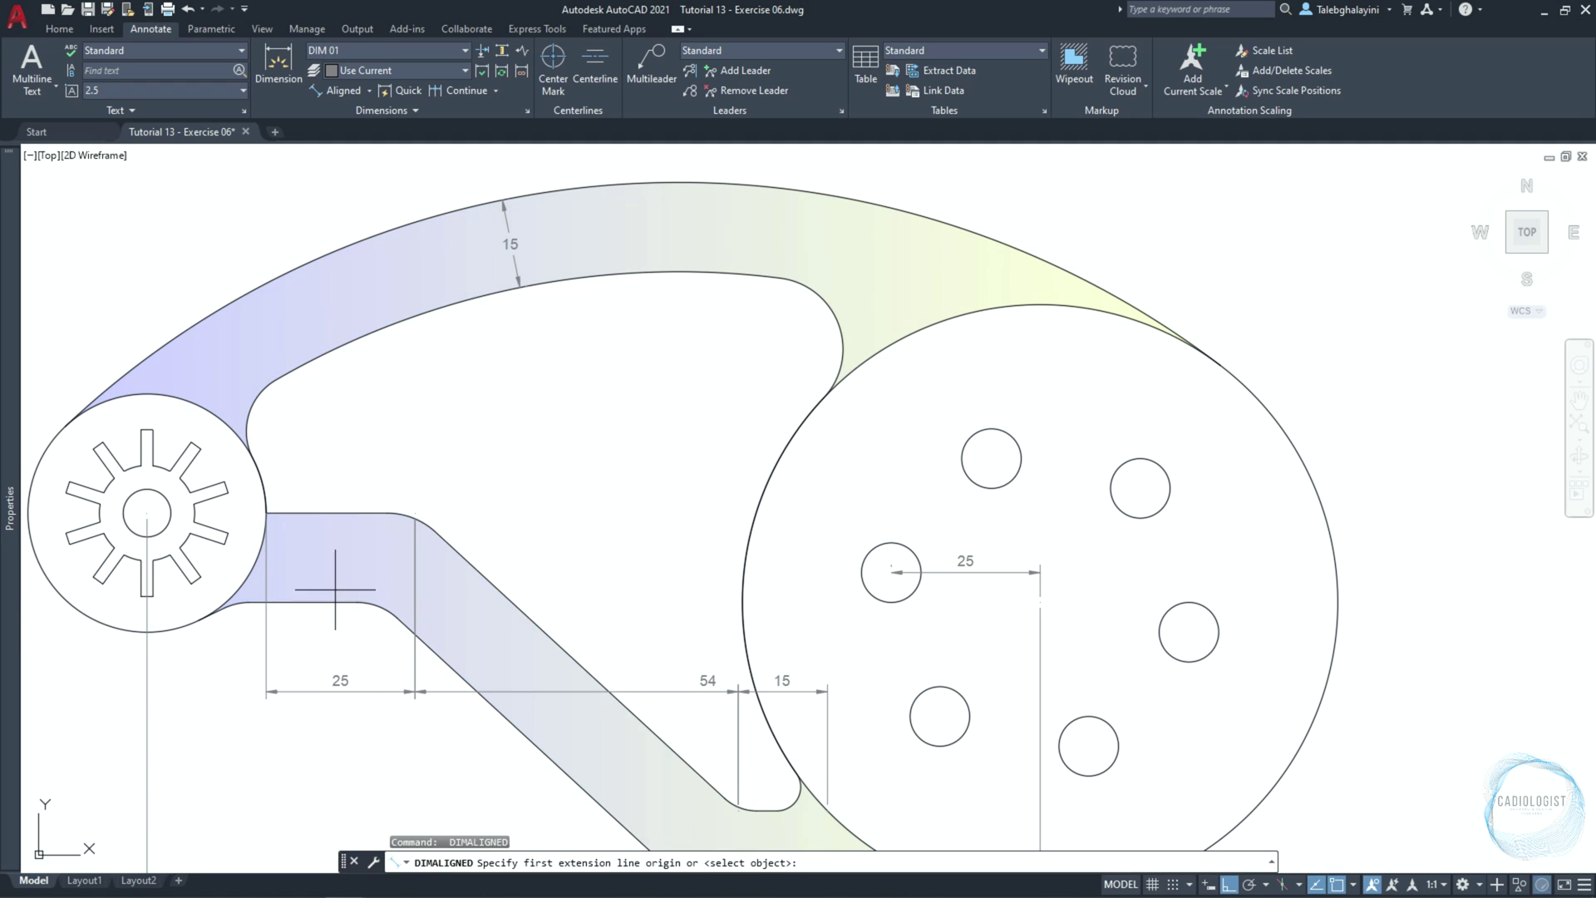
left_click(326, 514)
left_click(326, 602)
left_click(326, 557)
Add aligned 15 width dimensions across the diagonal band and the bottom band
middle_click_drag(596, 618, 559, 468)
key("Return")
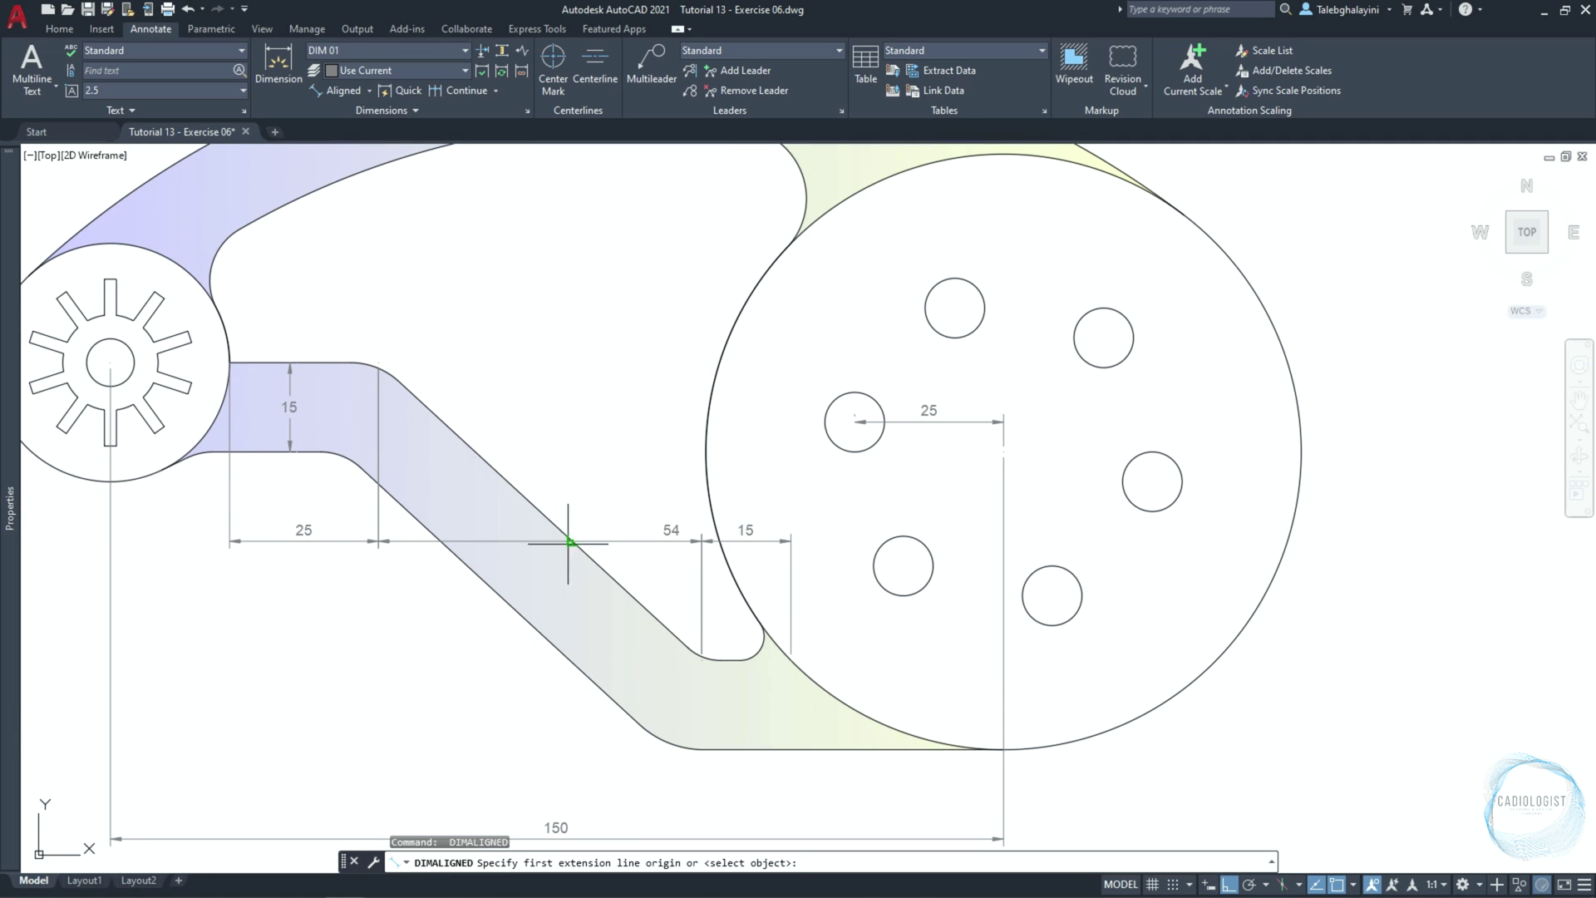
left_click(569, 542)
left_click(511, 605)
left_click(511, 605)
key("Return")
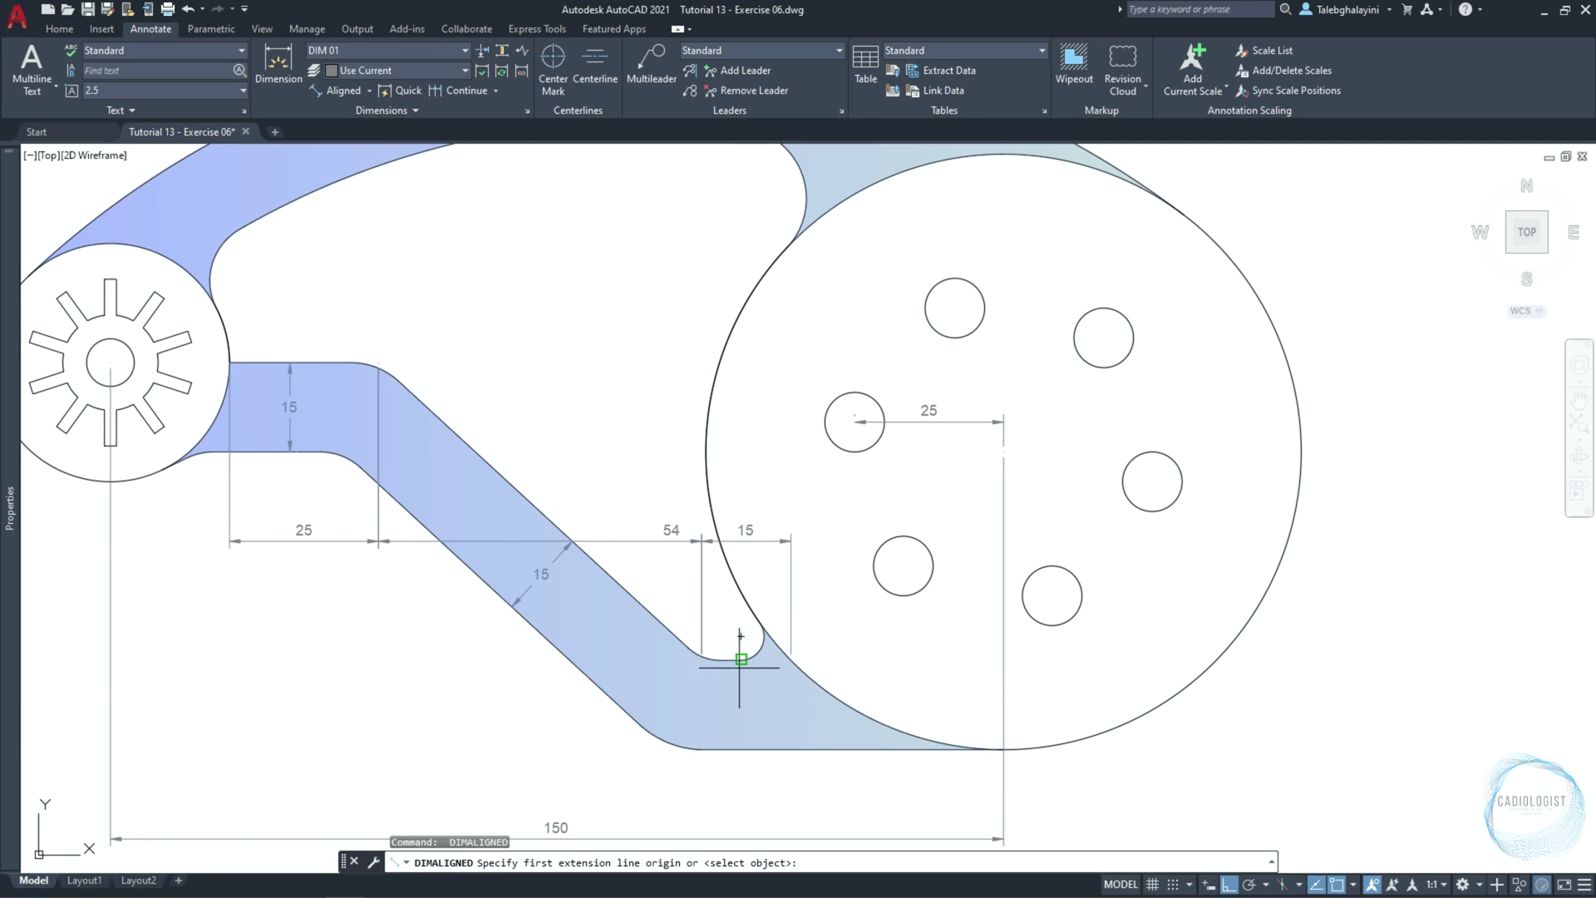
left_click(729, 661)
left_click(729, 748)
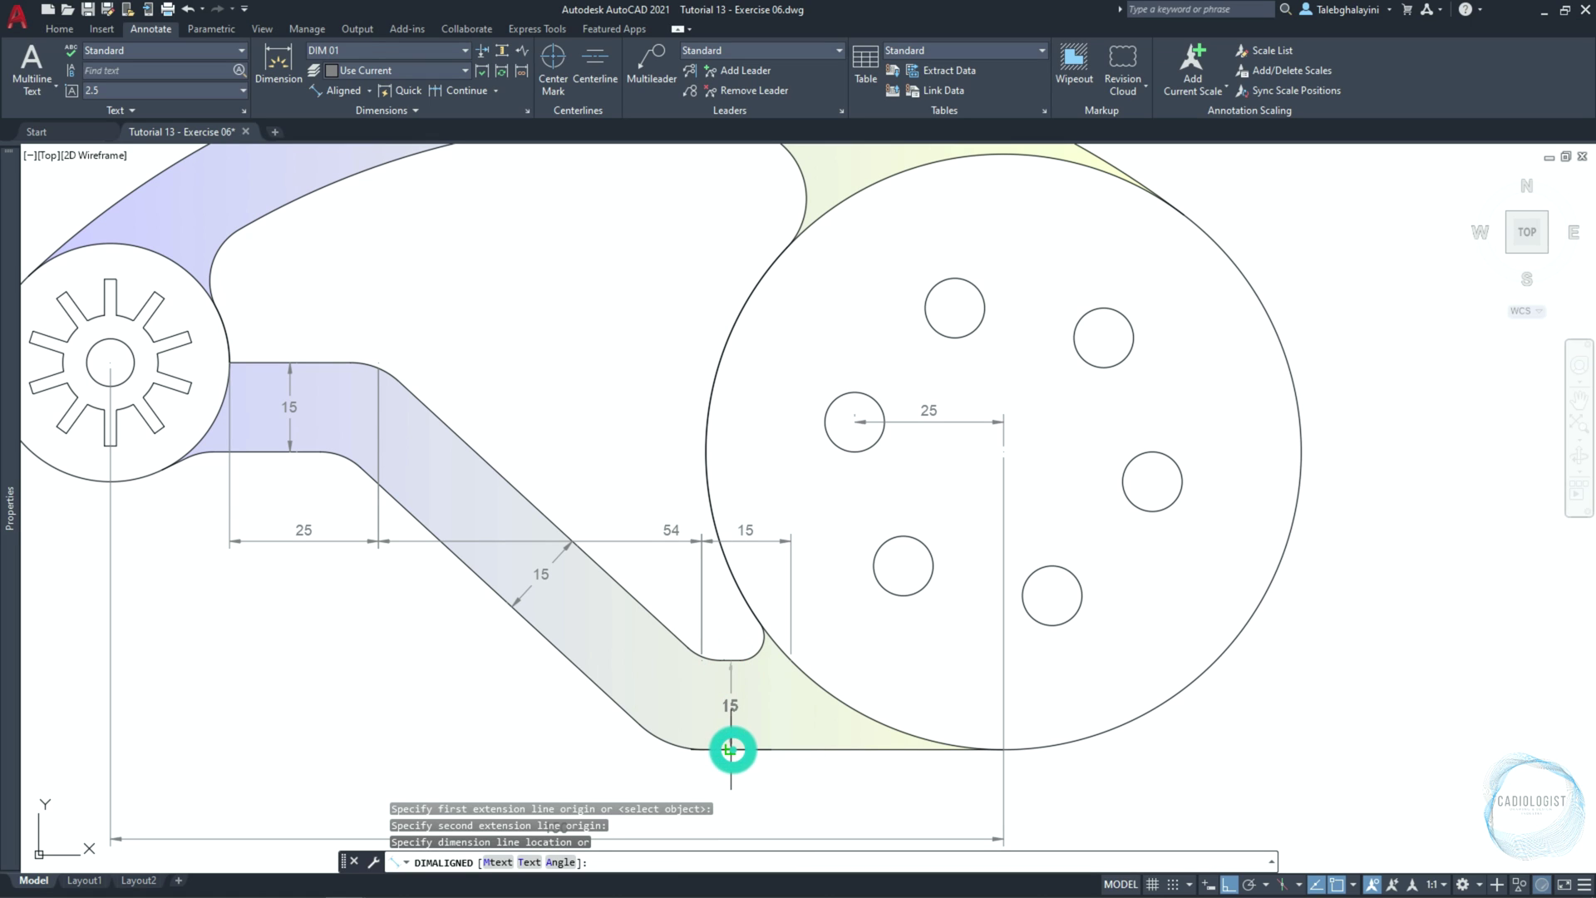
left_click(730, 748)
Dimension the 6 gap from the gear's upper slot to the rim
key("Return")
scroll(149, 303, "up", 6)
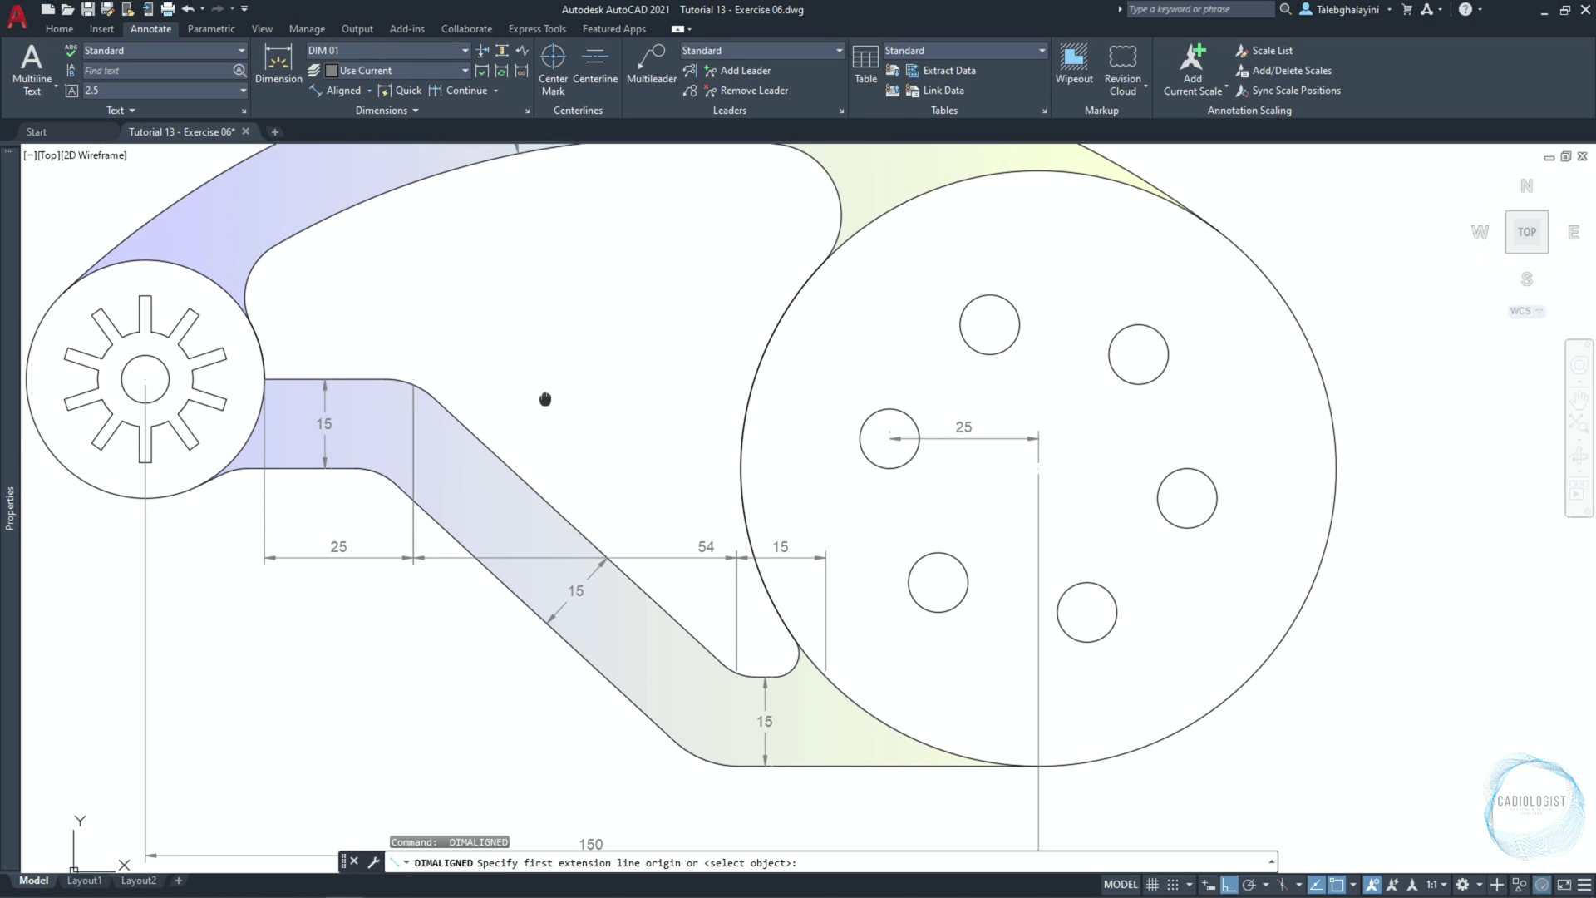
left_click(229, 417)
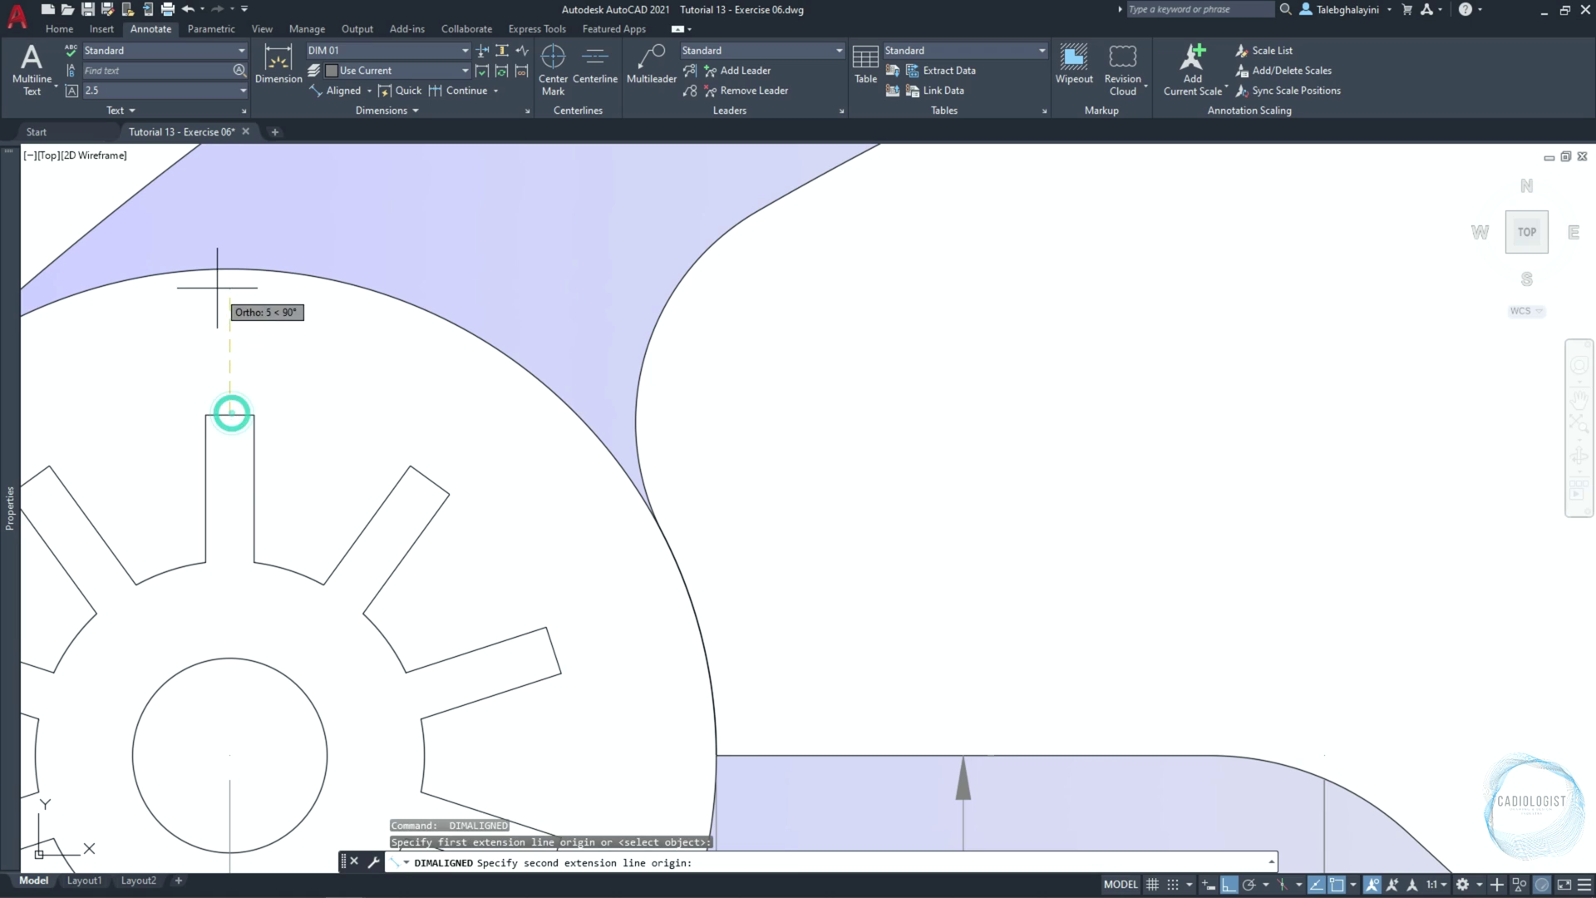
left_click(230, 269)
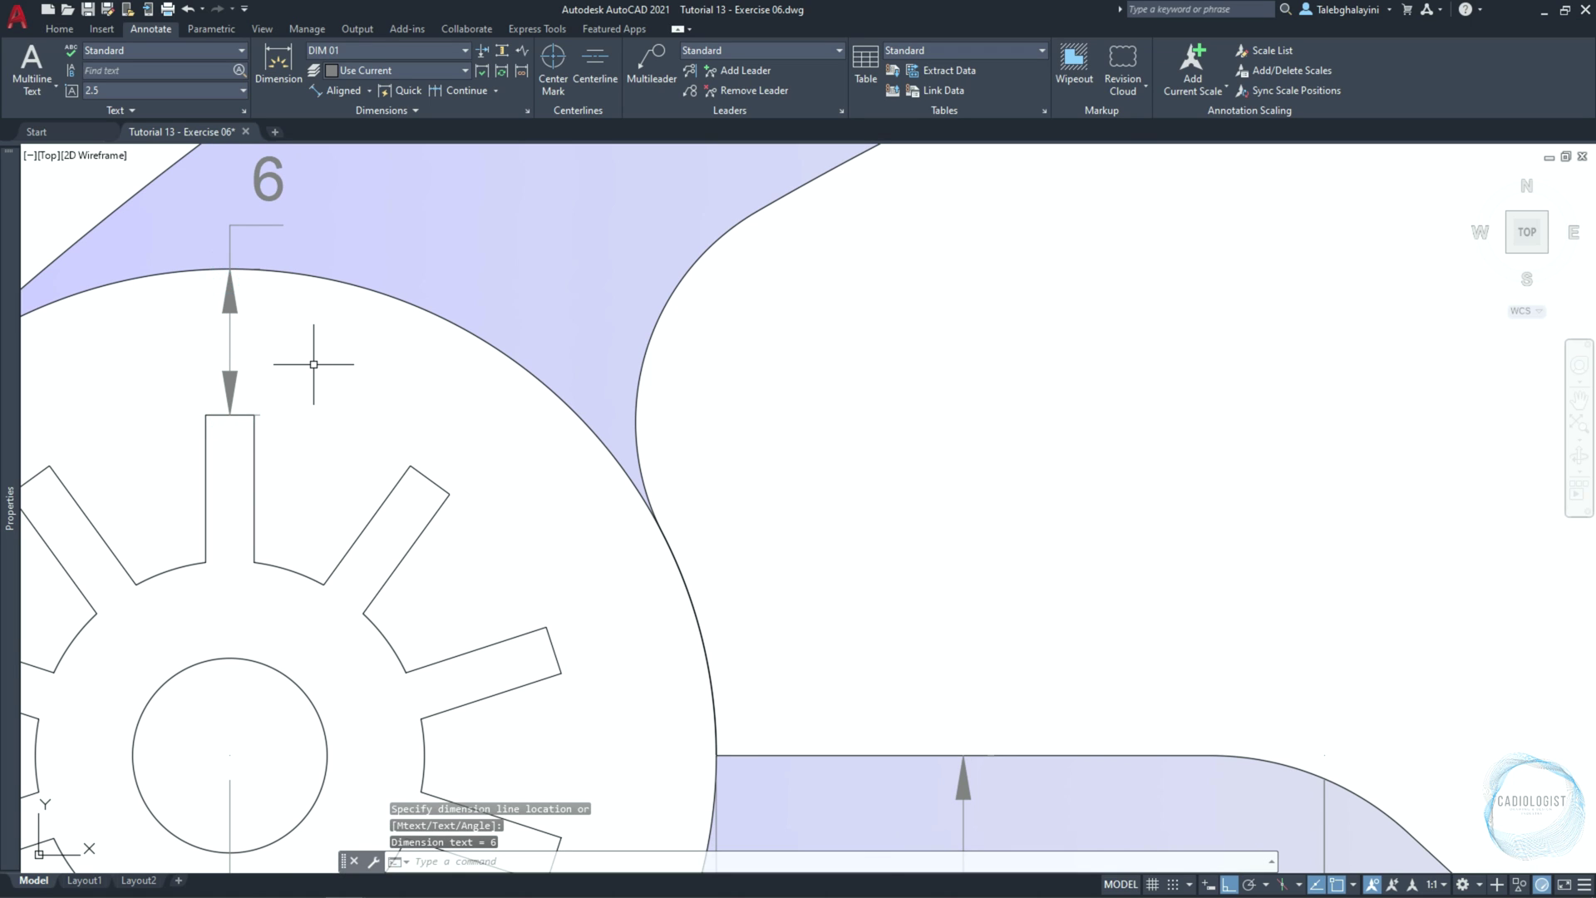
scroll(677, 380, "down", 4)
mouse_move(740, 381)
middle_mouse_down()
mouse_move(764, 404)
mouse_move(720, 406)
middle_mouse_up()
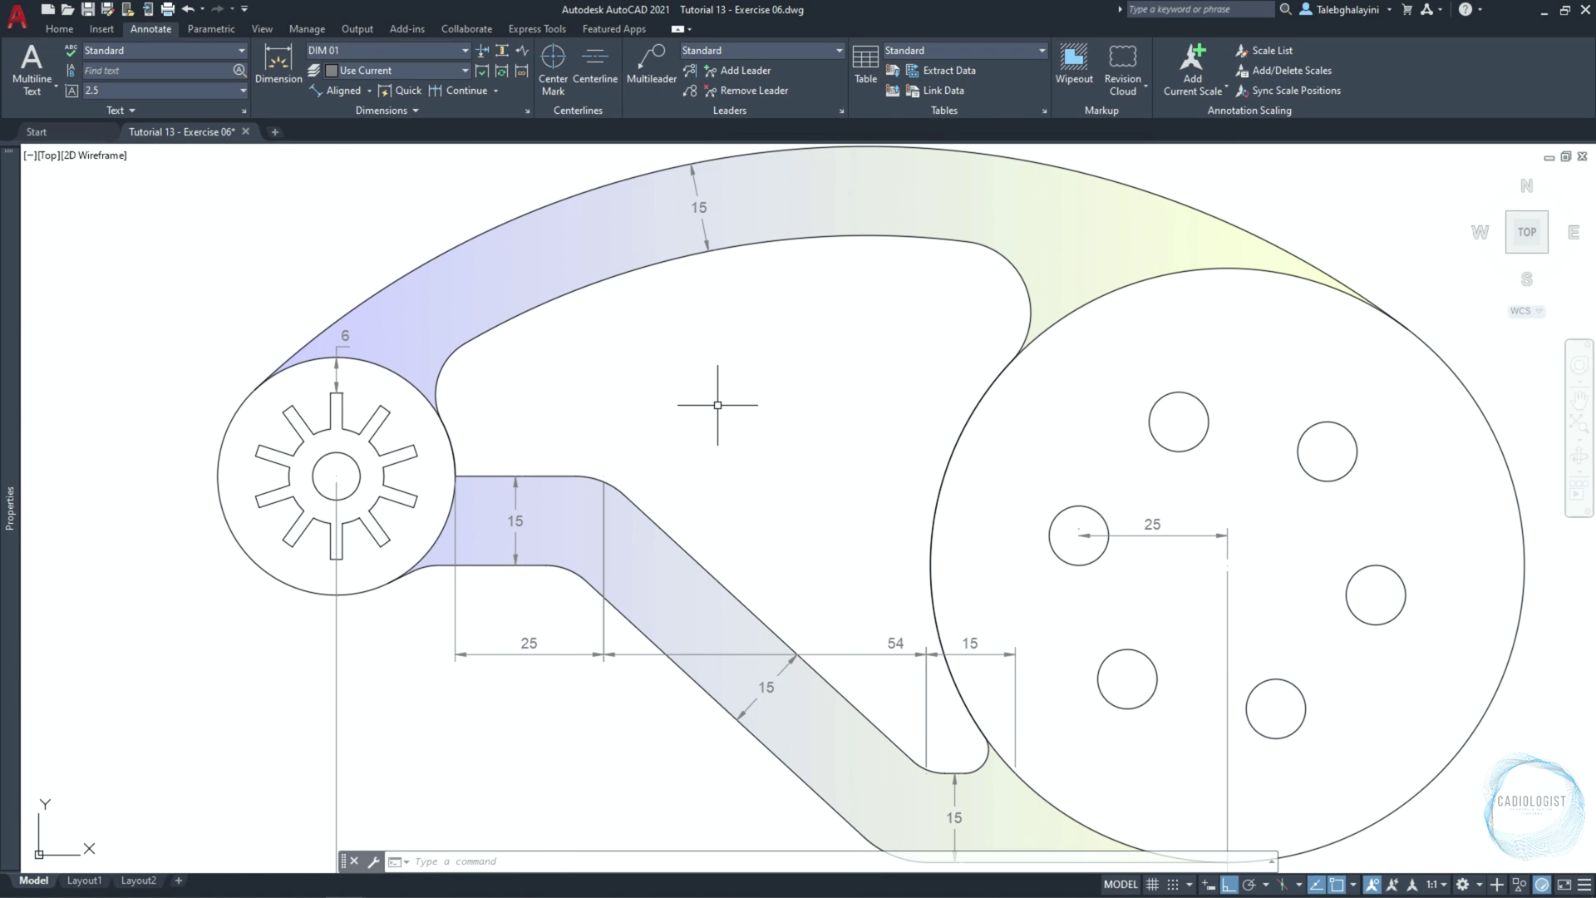
left_click(368, 90)
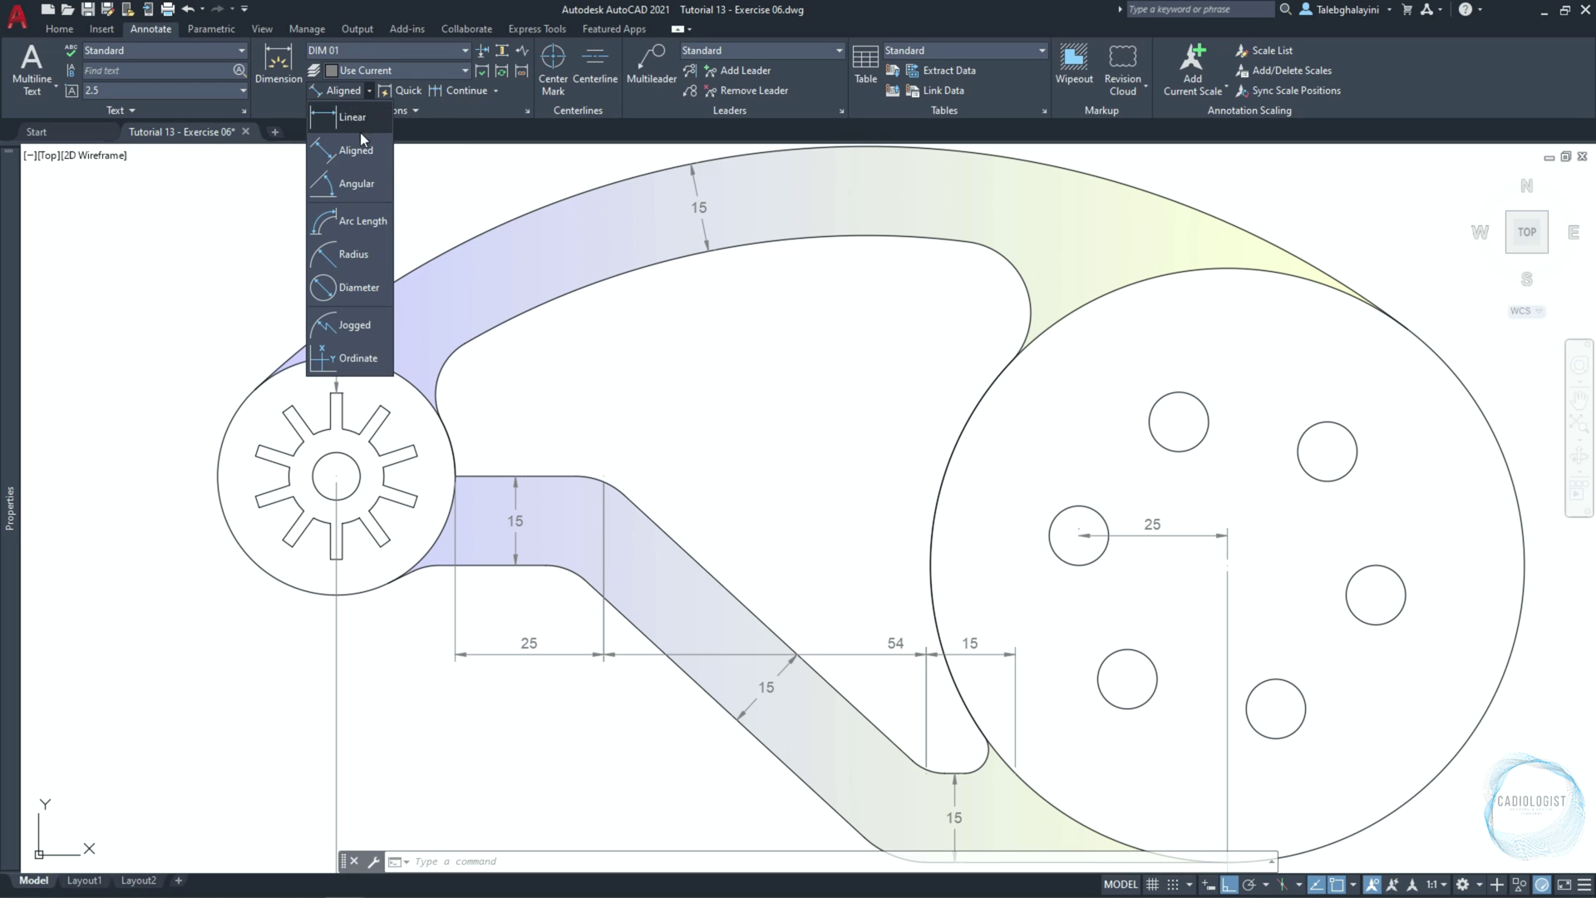
left_click(358, 253)
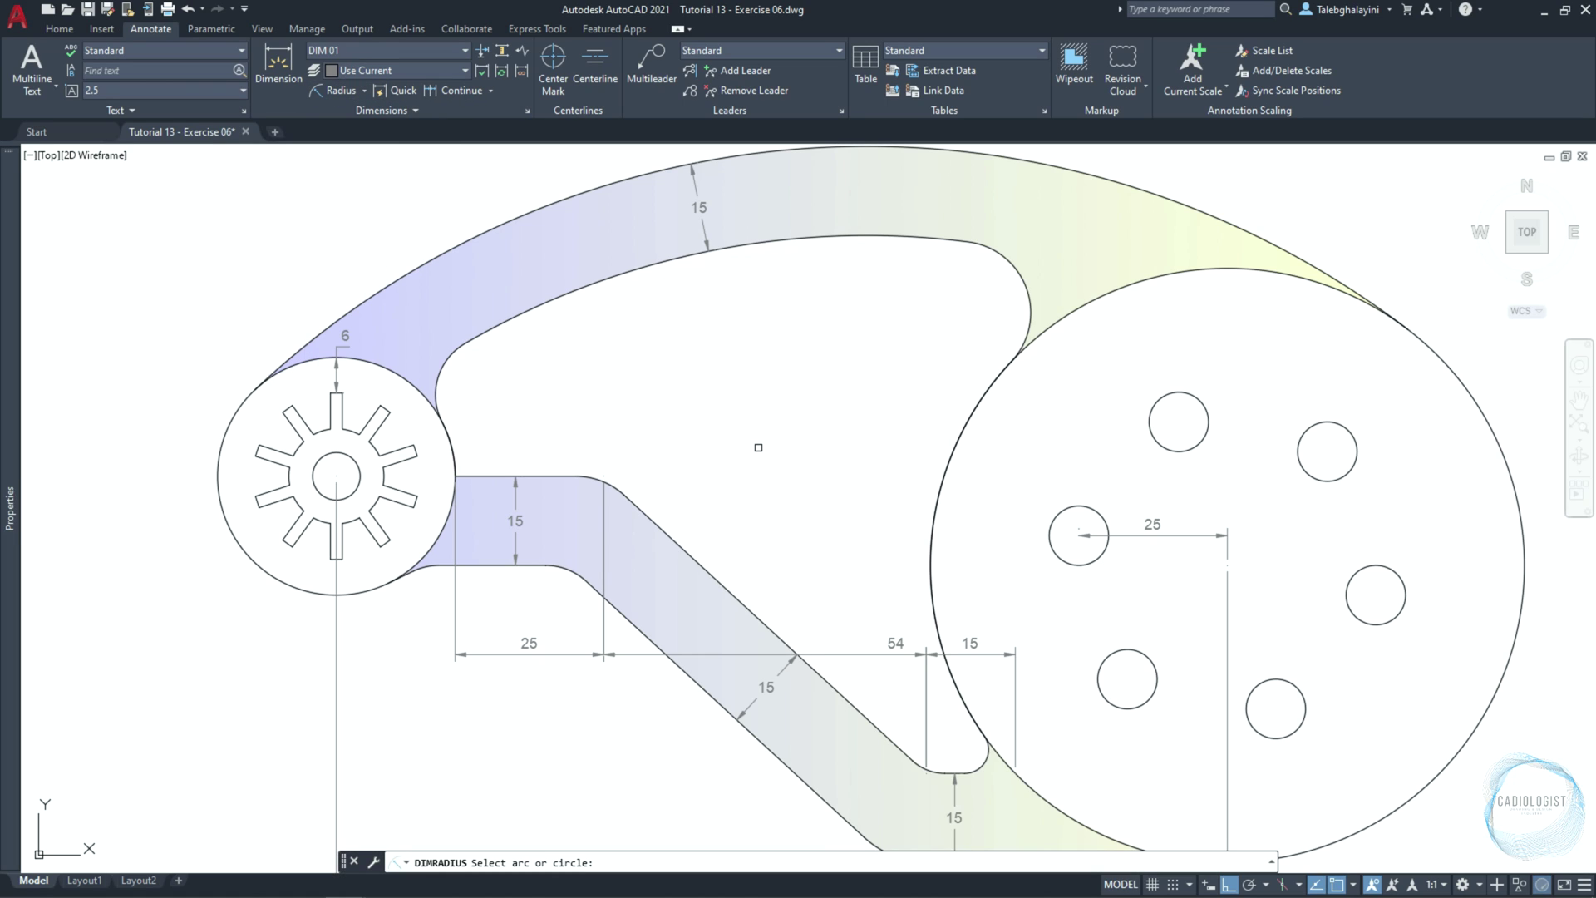
Add R12 and R10 radius dimensions to the inner fillets and R150 to the arm's inner arc
scroll(999, 272, "up", 2)
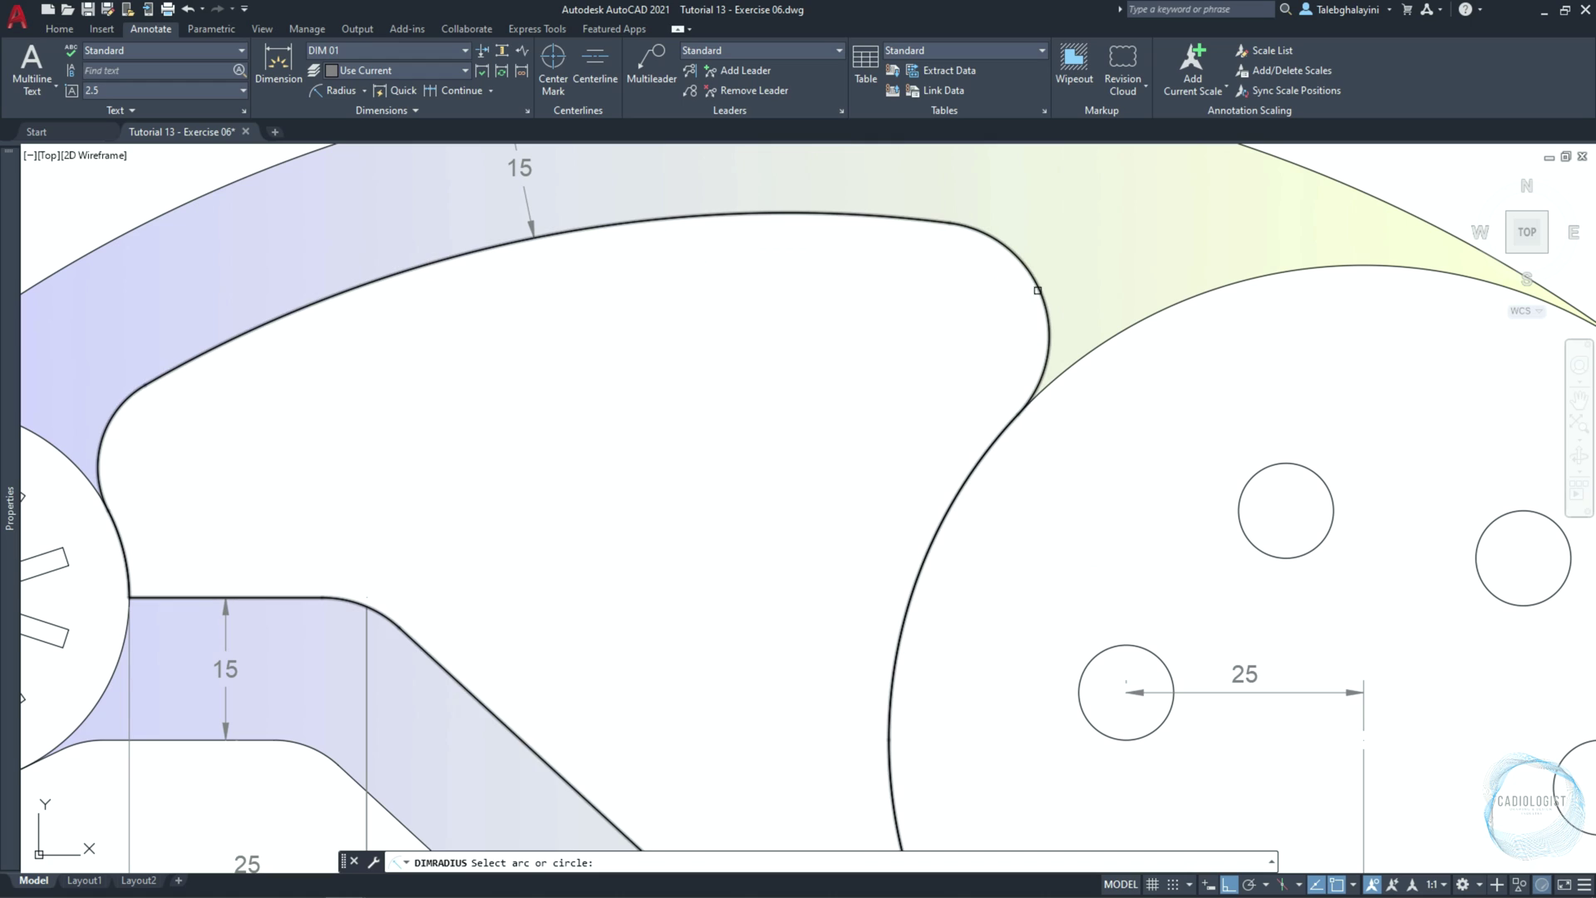
left_click(1025, 268)
left_click(1000, 285)
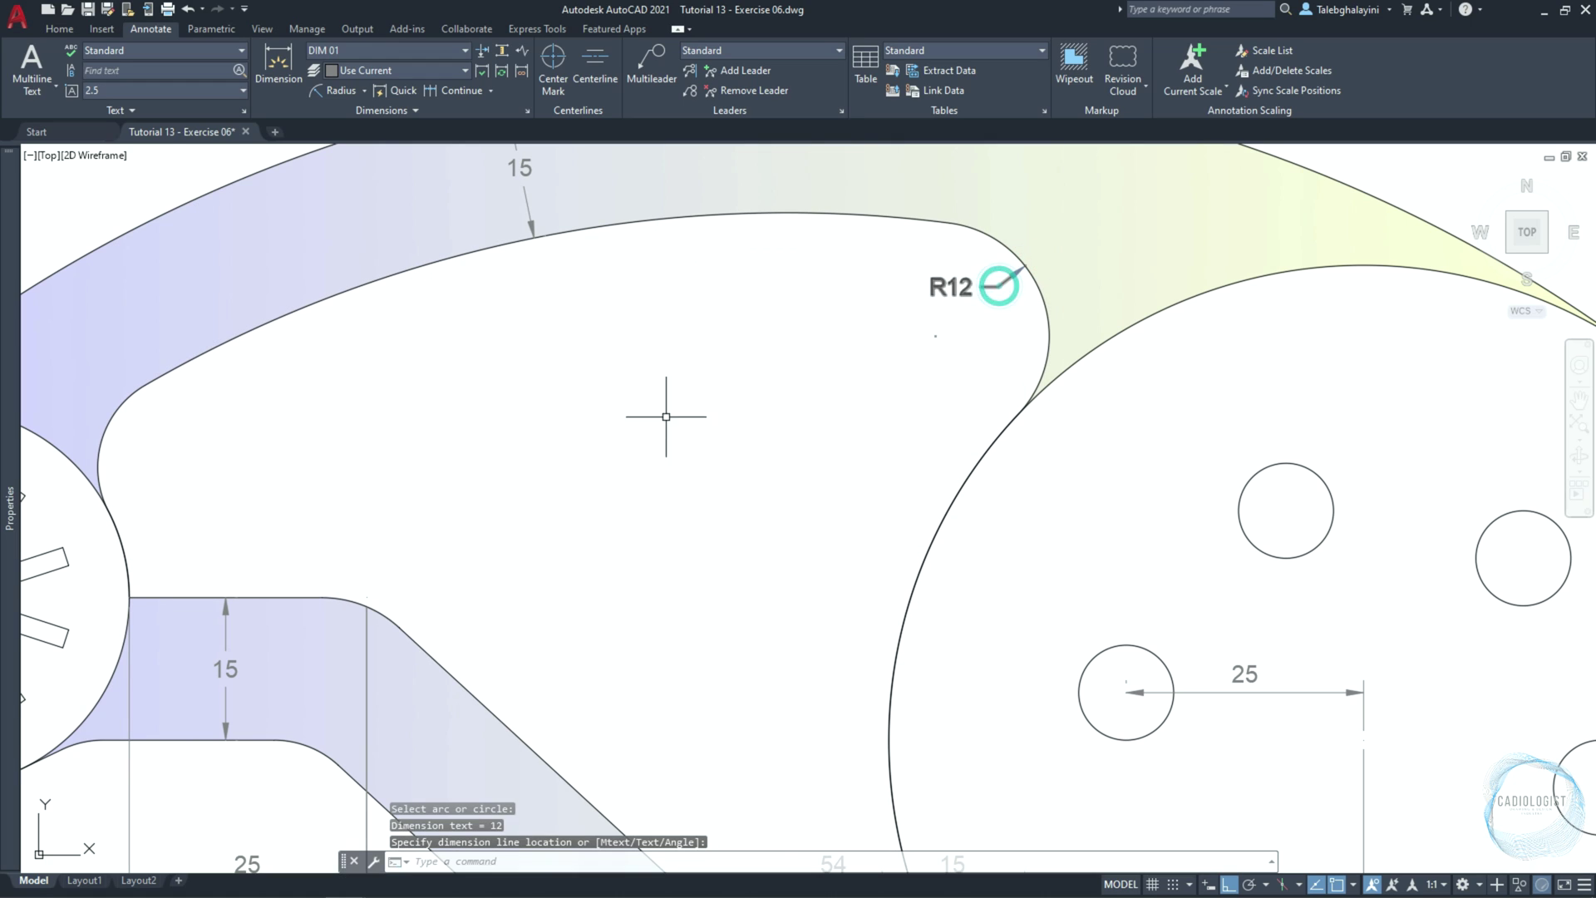
key("Return")
left_click(102, 438)
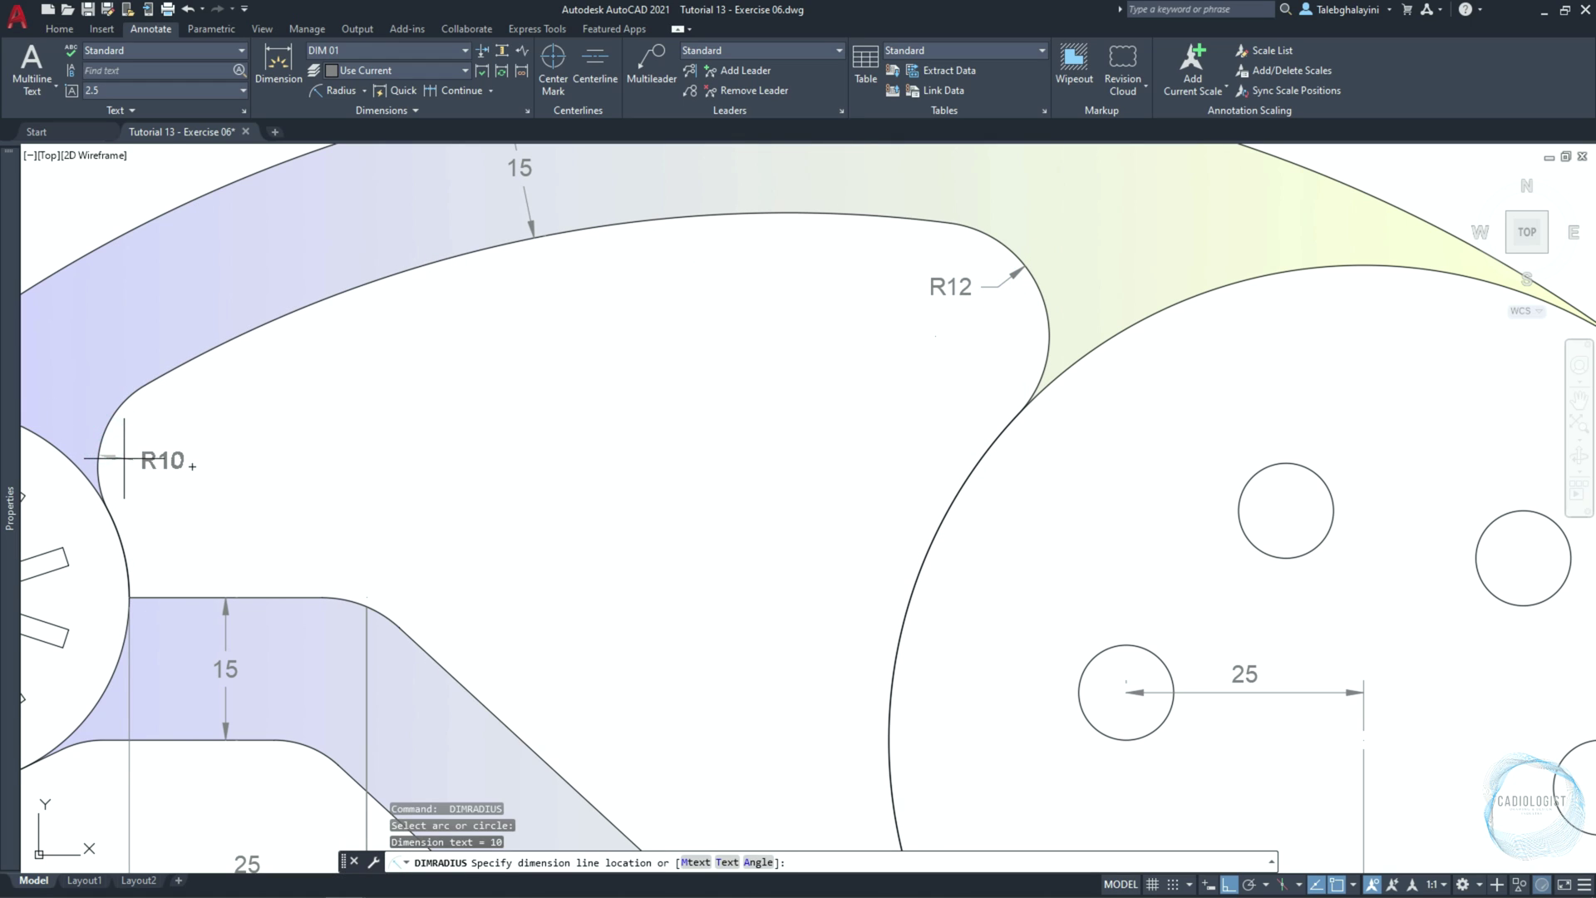
left_click(162, 436)
key("Return")
scroll(418, 321, "down", 2)
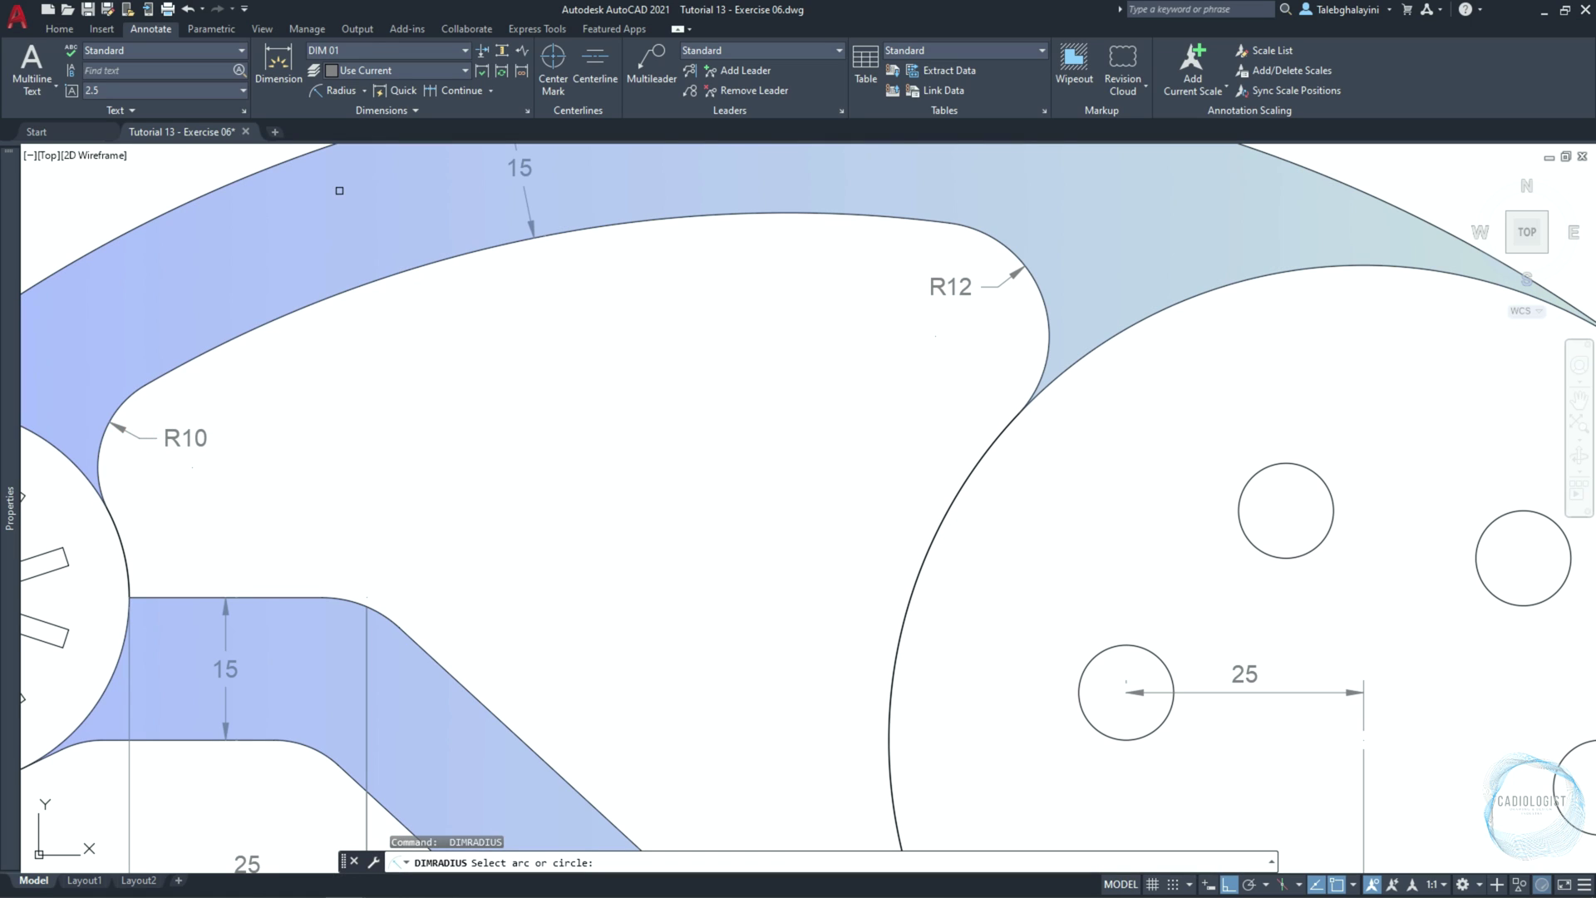
left_click(310, 149)
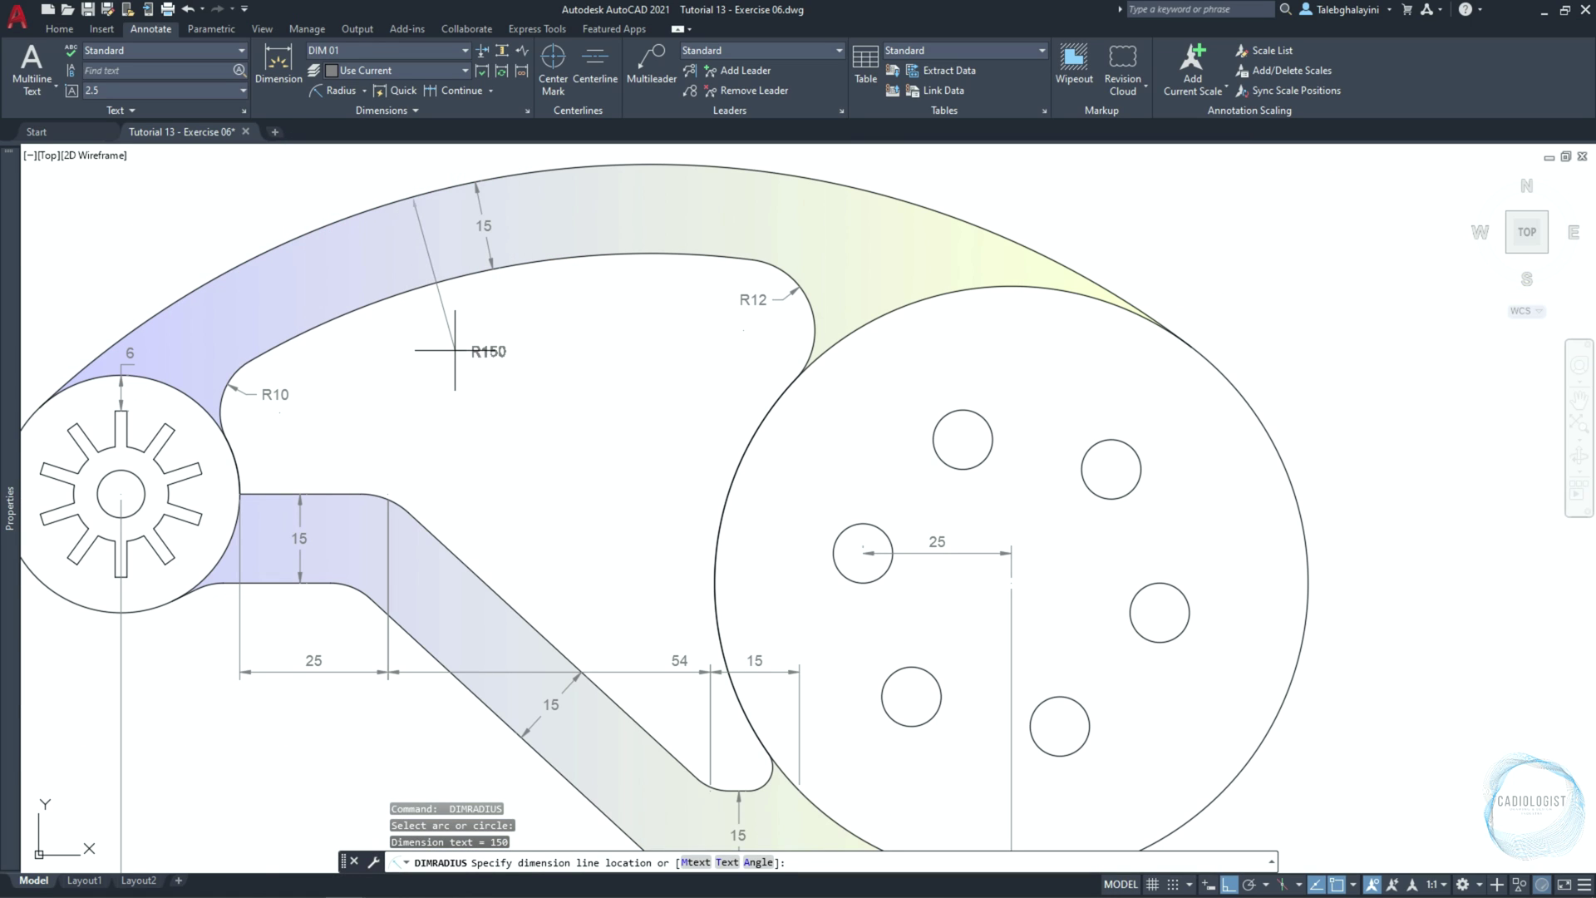
left_click(438, 332)
Add R12 and R10 radius dimensions to the straight band's upper and lower bends
key("Return")
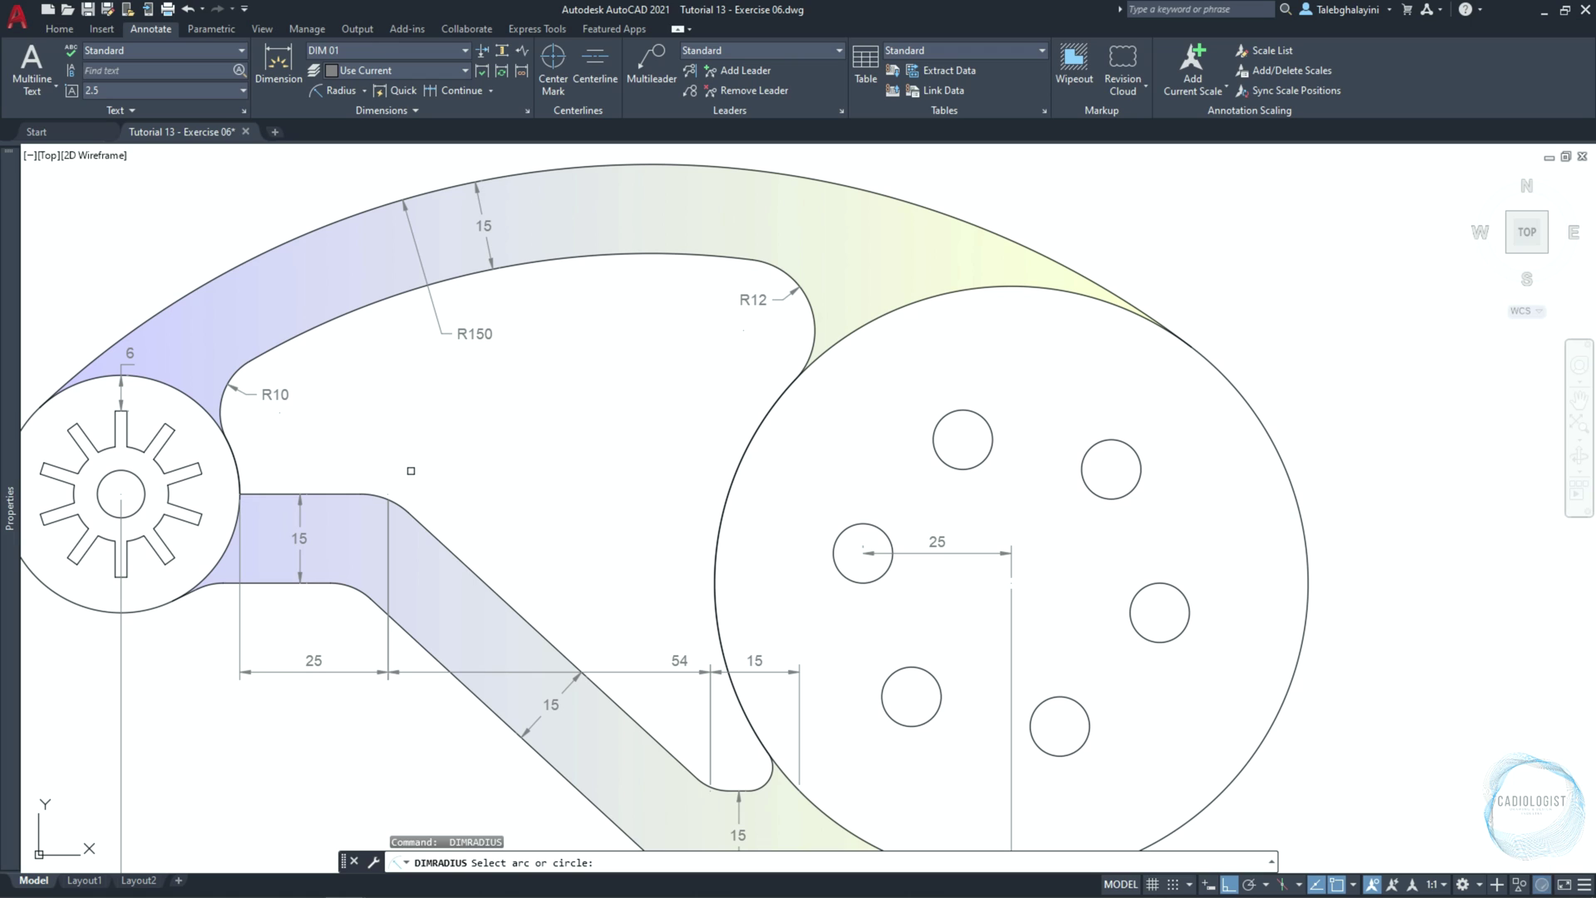
left_click(398, 497)
scroll(399, 490, "up", 4)
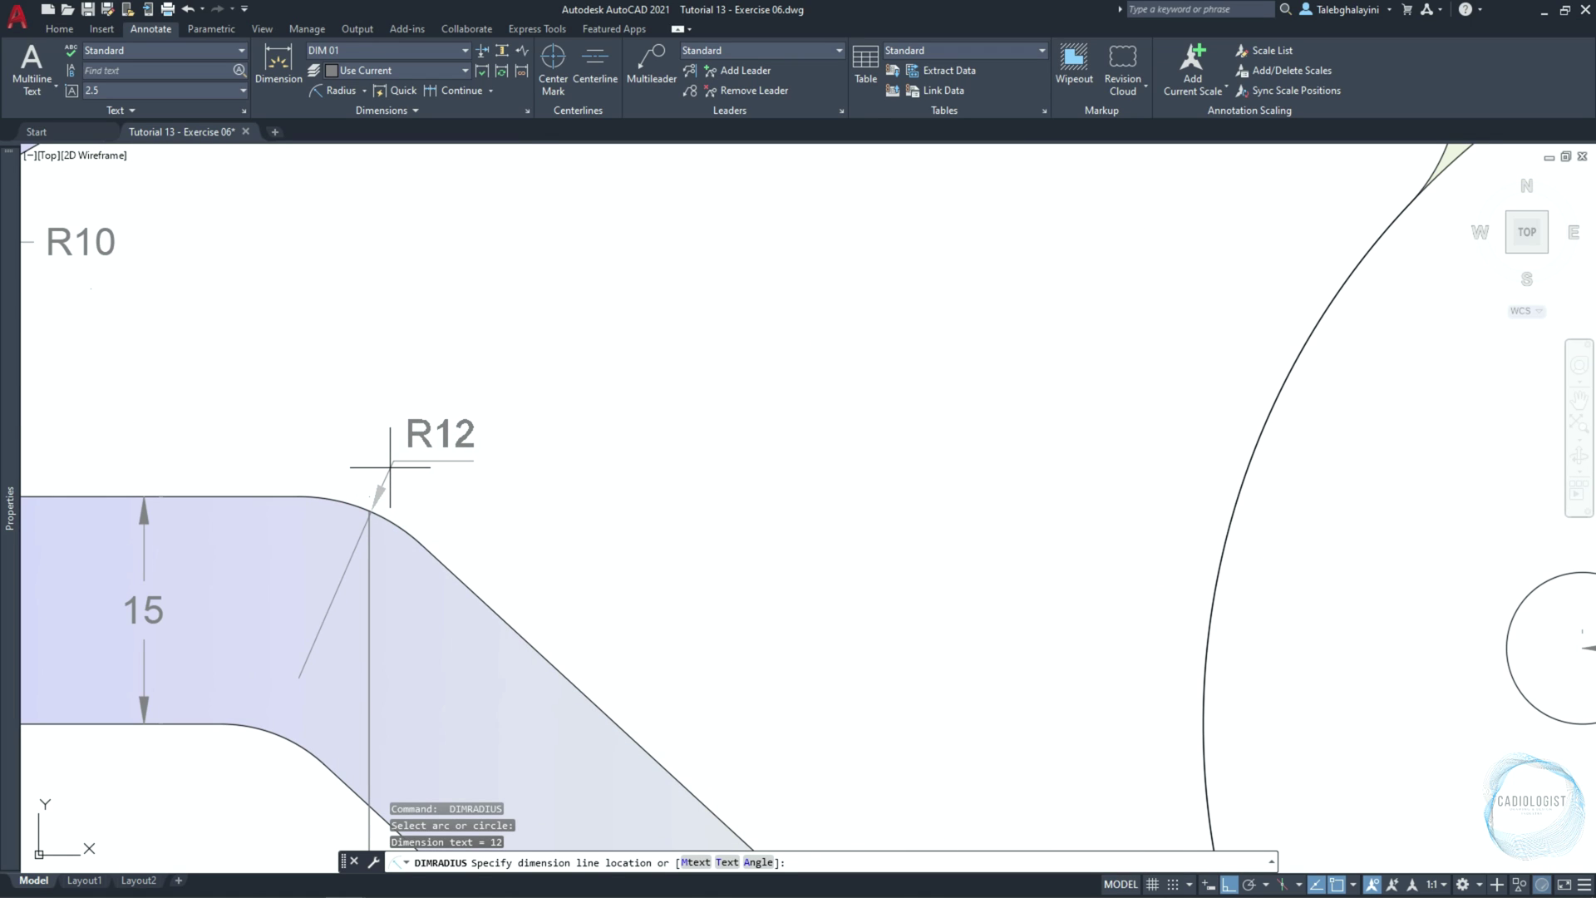
left_click(381, 463)
key("Return")
middle_click_drag(382, 463, 449, 345)
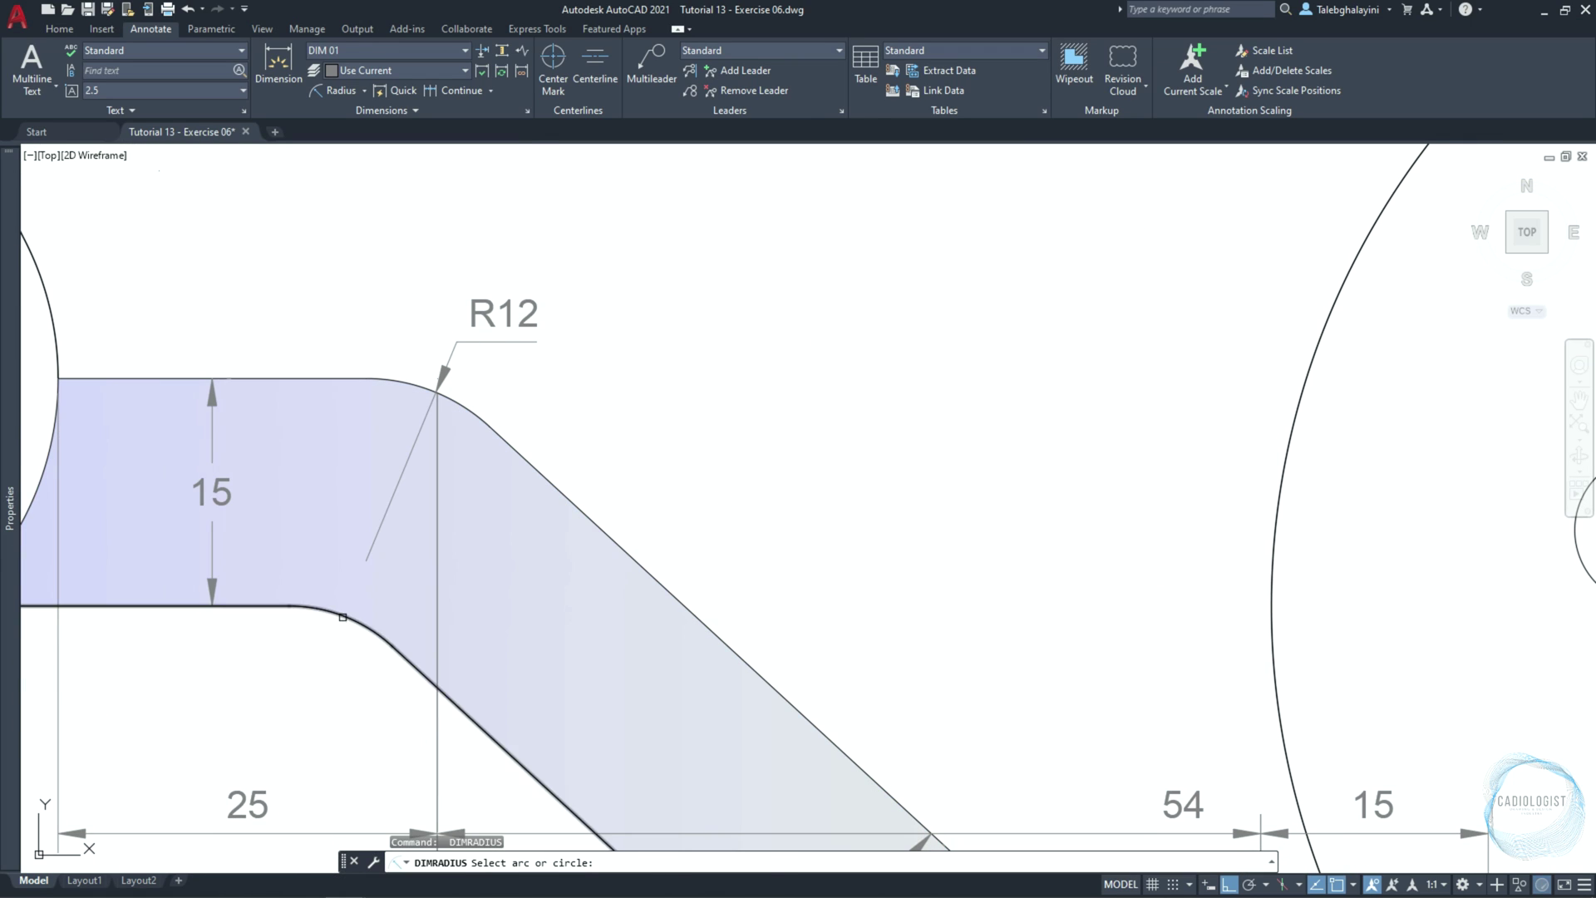
left_click(348, 630)
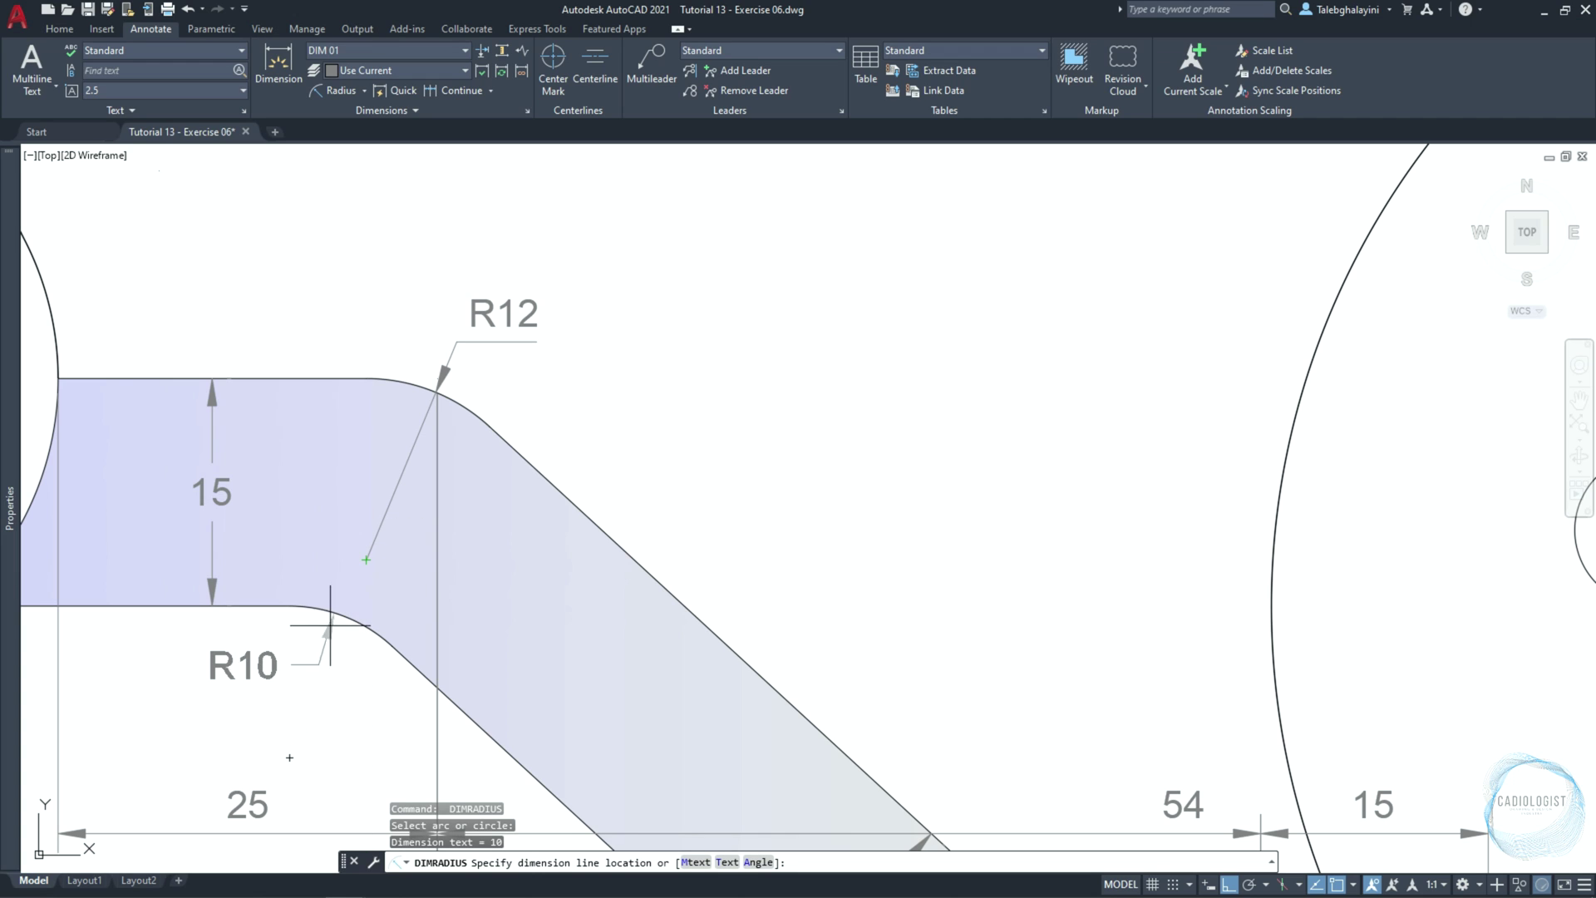
left_click(327, 656)
scroll(391, 520, "down", 2)
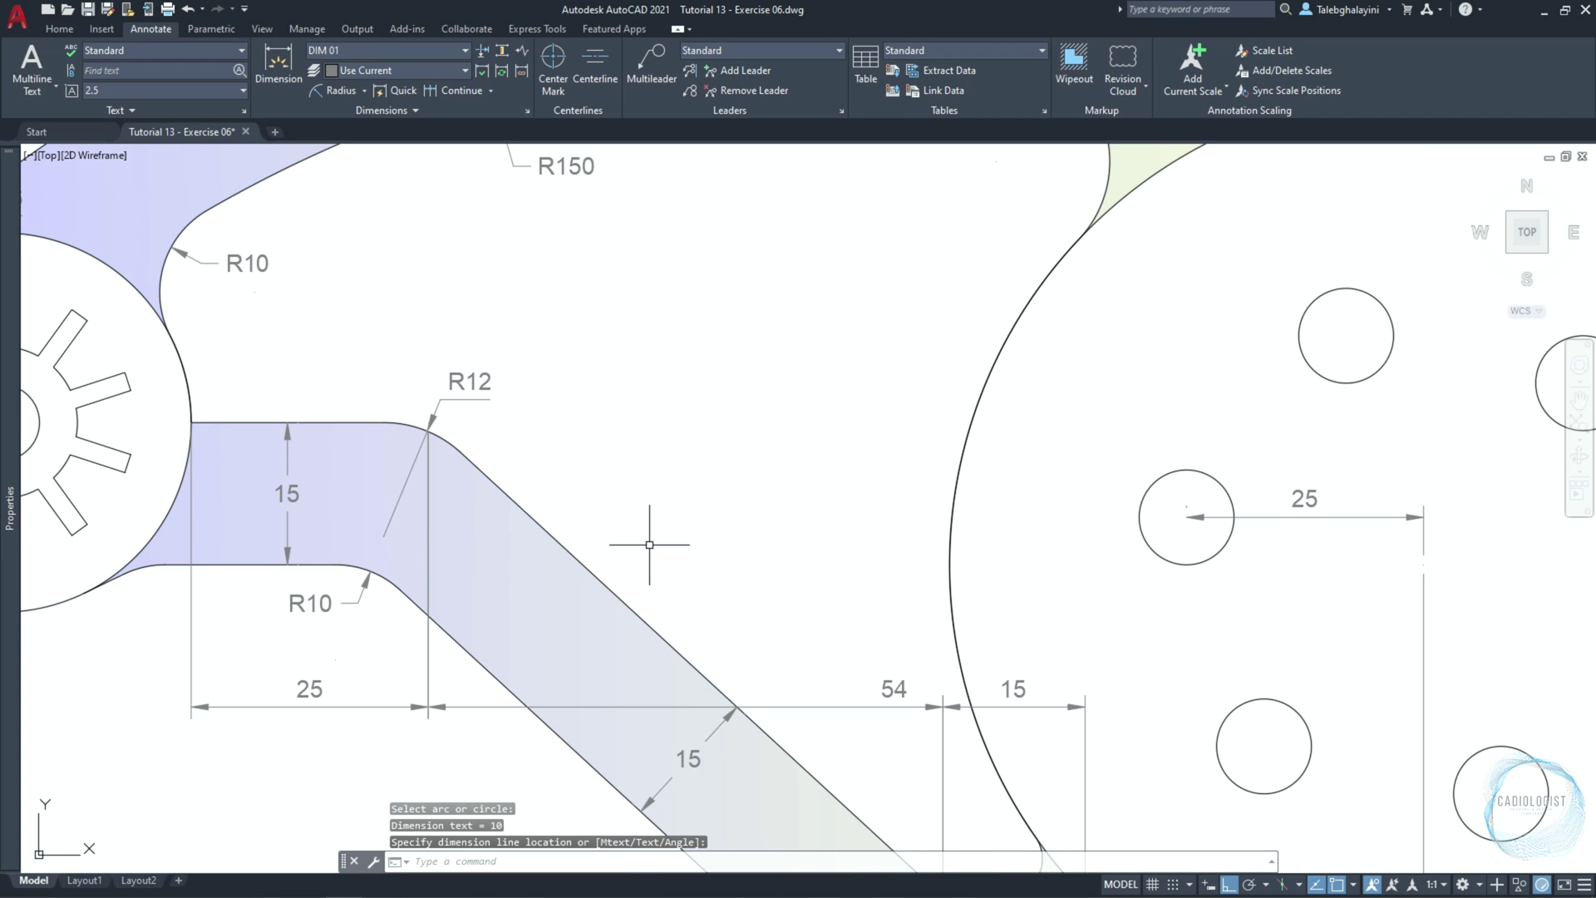
mouse_move(676, 535)
middle_mouse_down()
mouse_move(581, 296)
mouse_move(522, 239)
middle_mouse_up()
Add R16, R8 and R4 radius dimensions to the lower fillet, upper fillet and notch arc
key("Return")
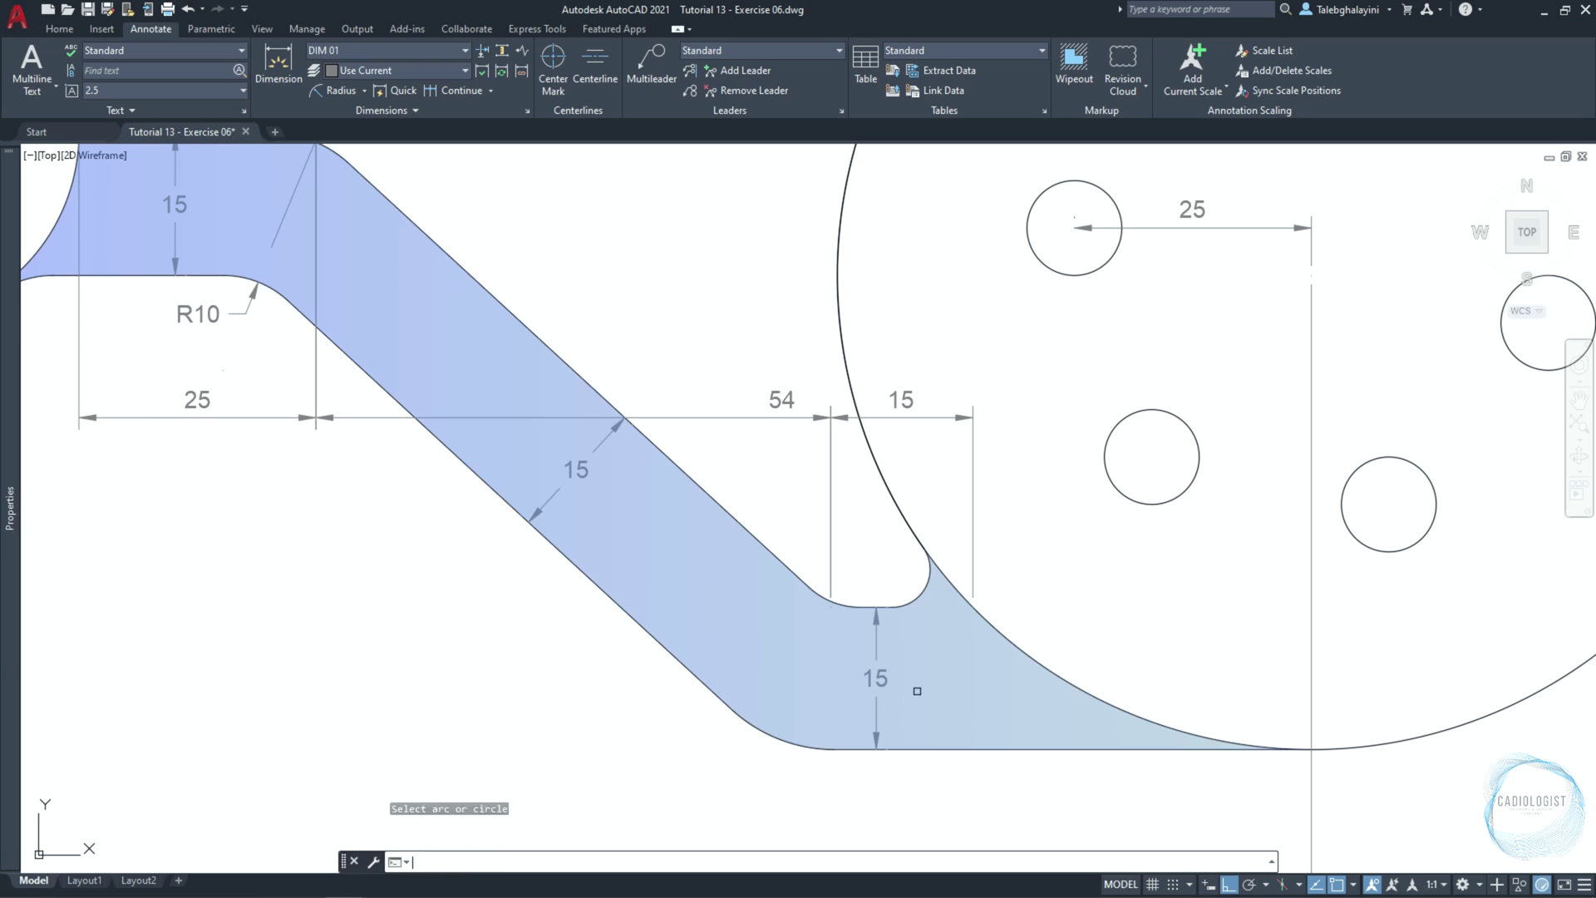
left_click(774, 736)
scroll(805, 698, "up", 2)
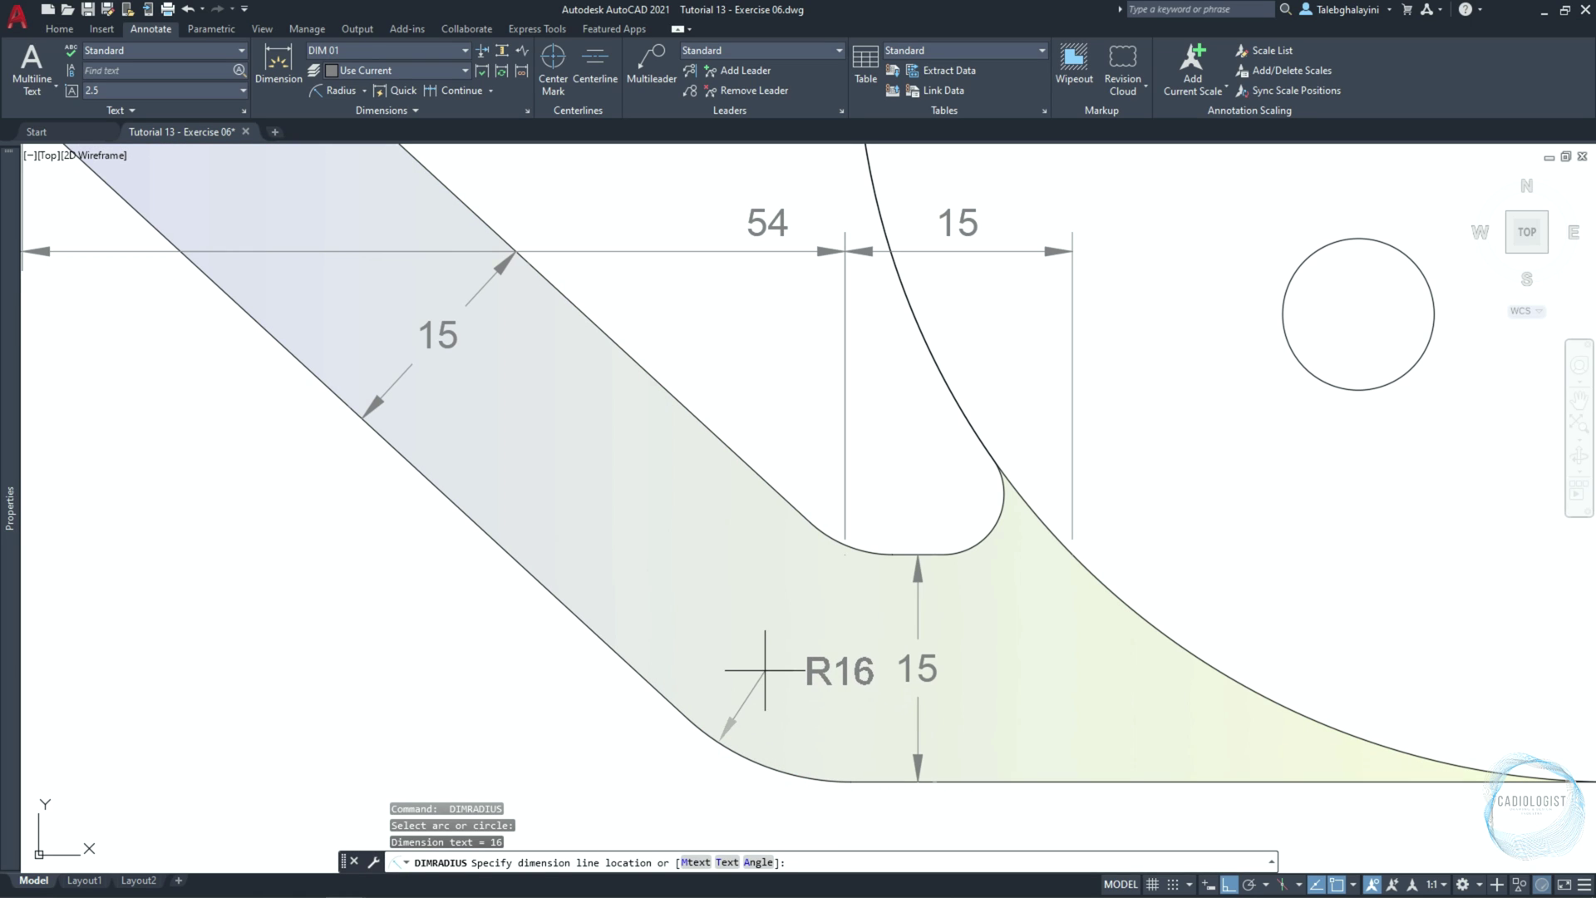
left_click(751, 667)
key("Return")
left_click(841, 546)
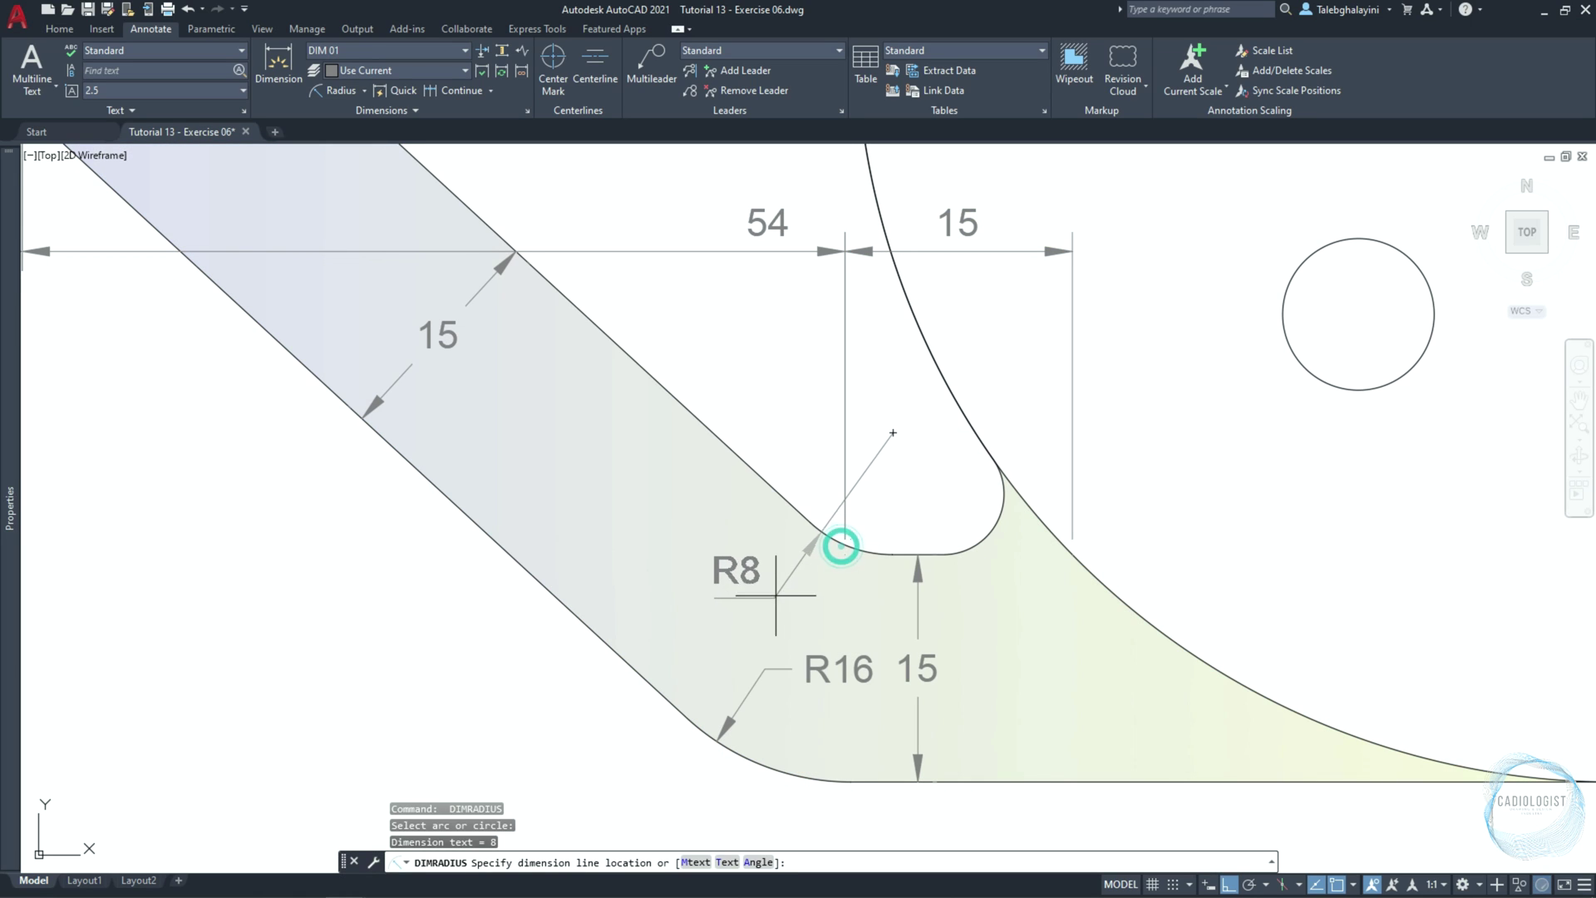
left_click(766, 590)
key("Return")
left_click(1005, 506)
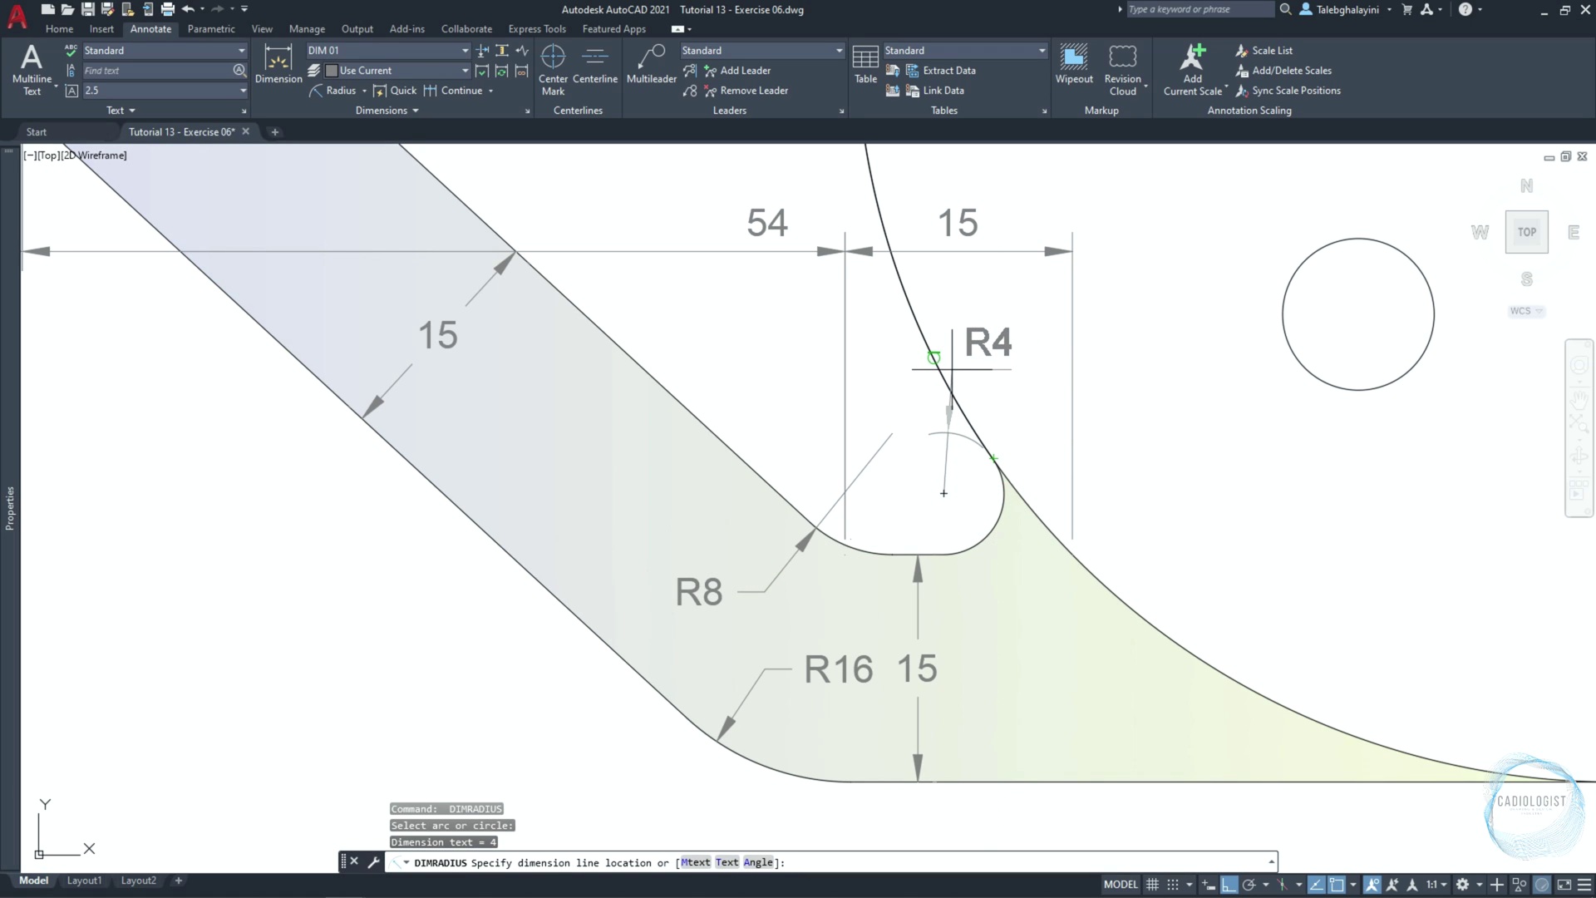
left_click(938, 411)
scroll(606, 570, "down", 6)
key("Return")
scroll(241, 250, "up", 6)
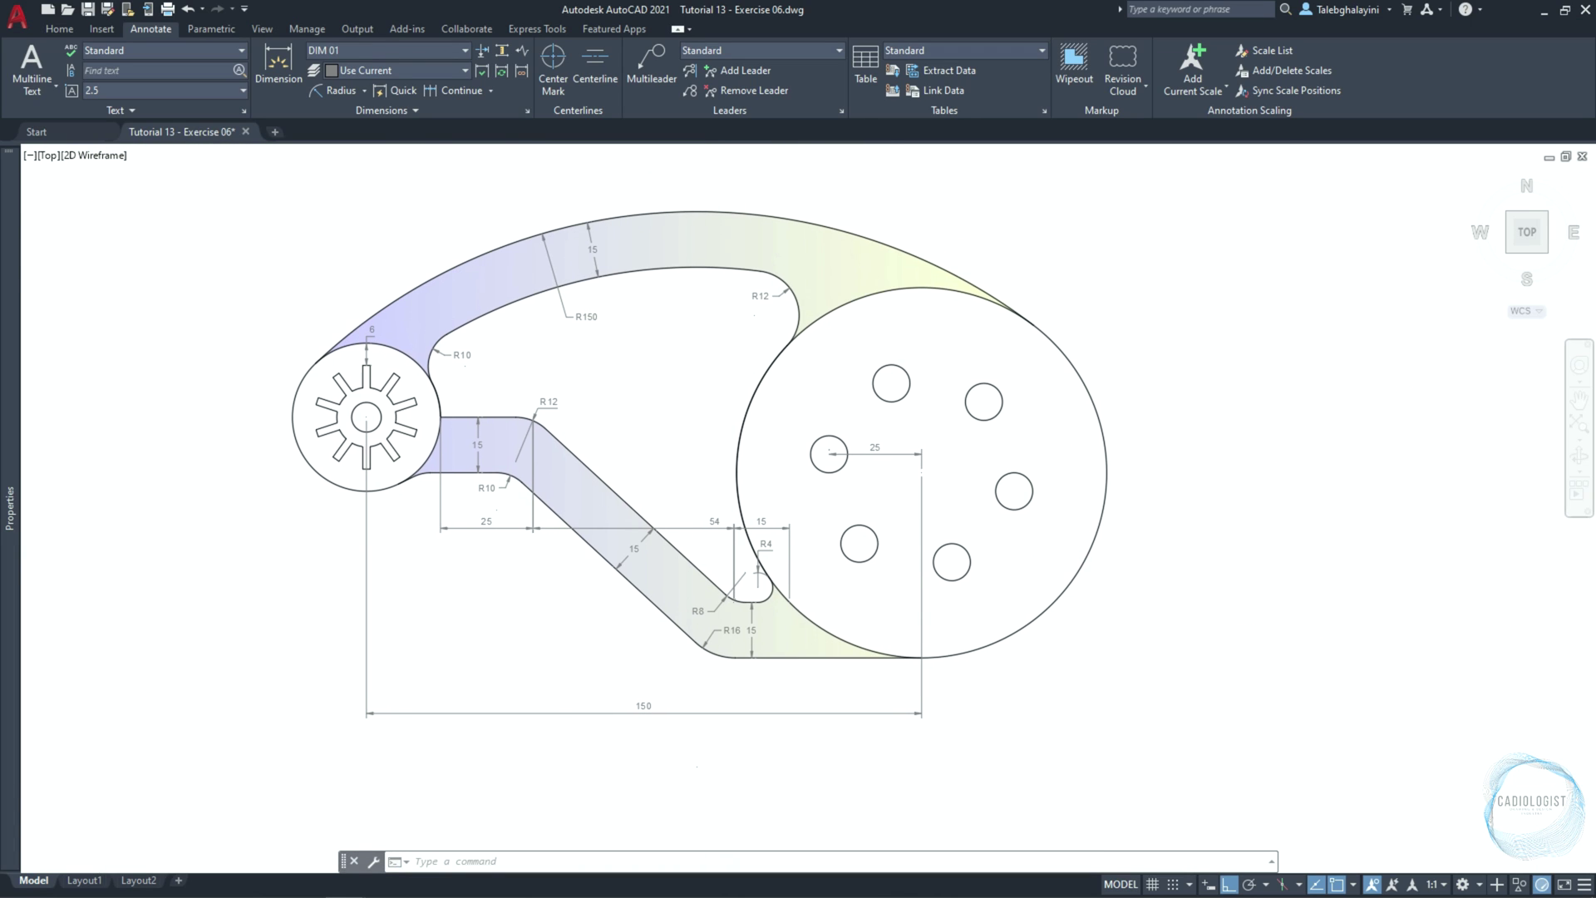
Dimension the gear end with an R8 radius and a Ø40 diameter
left_click(363, 435)
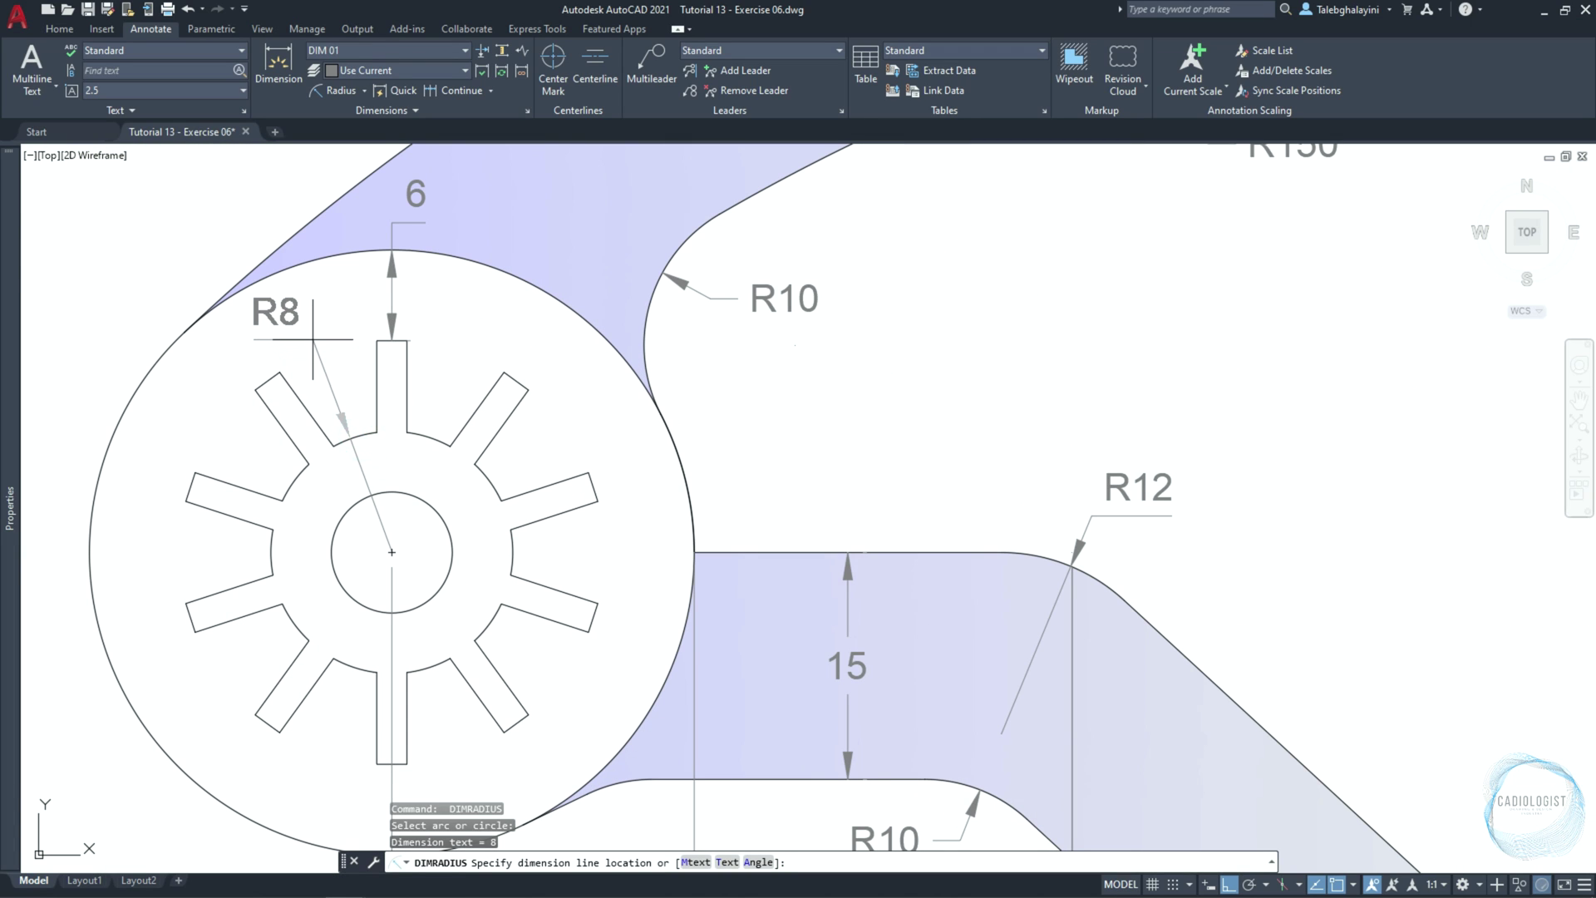
left_click(322, 342)
type("DIMDIA")
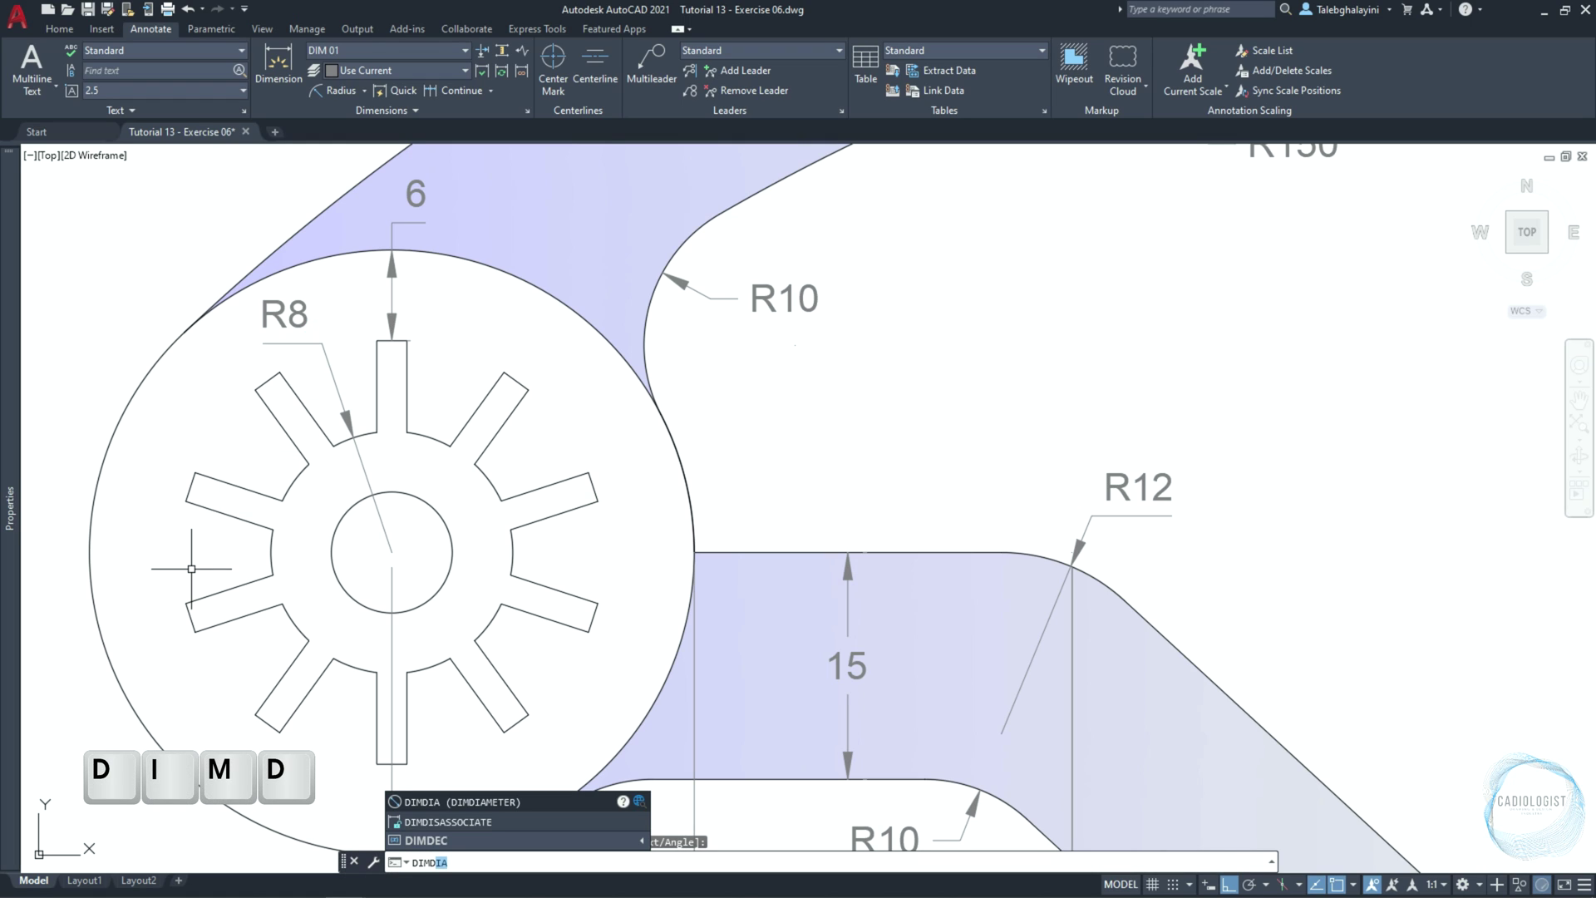
key("Return")
scroll(215, 537, "down", 3)
left_click(203, 652)
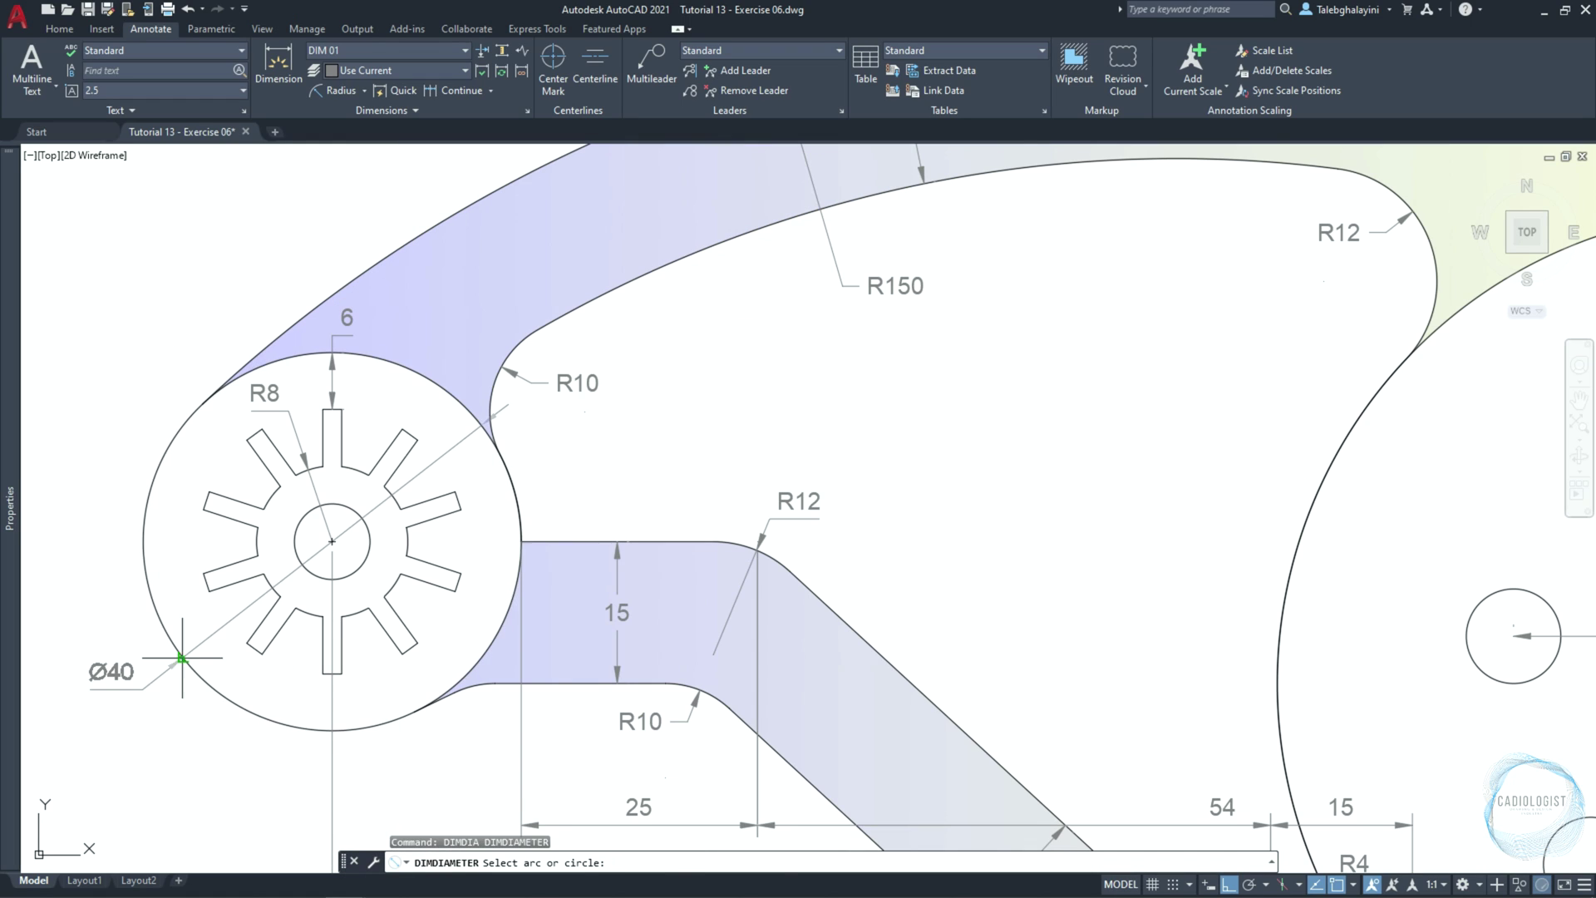
scroll(208, 665, "up", 3)
left_click(195, 723)
scroll(216, 670, "down", 4)
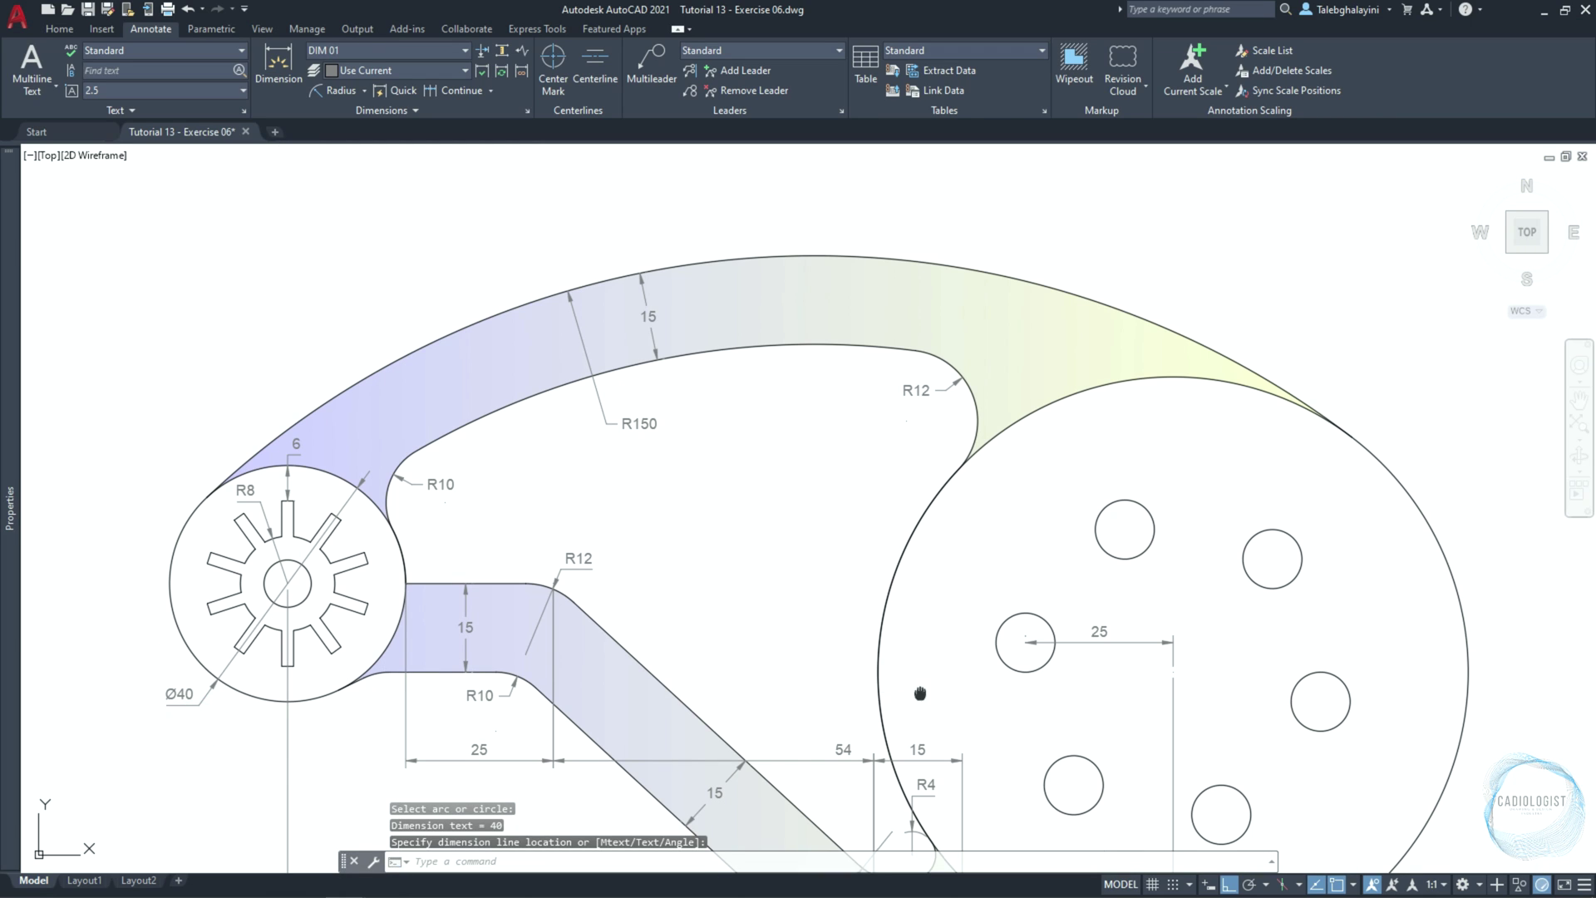
Add Ø100 to the large circle and Ø10 to the small right-hand hole
middle_click_drag(919, 693, 866, 457)
scroll(880, 456, "up", 2)
key("Return")
scroll(945, 510, "down", 2)
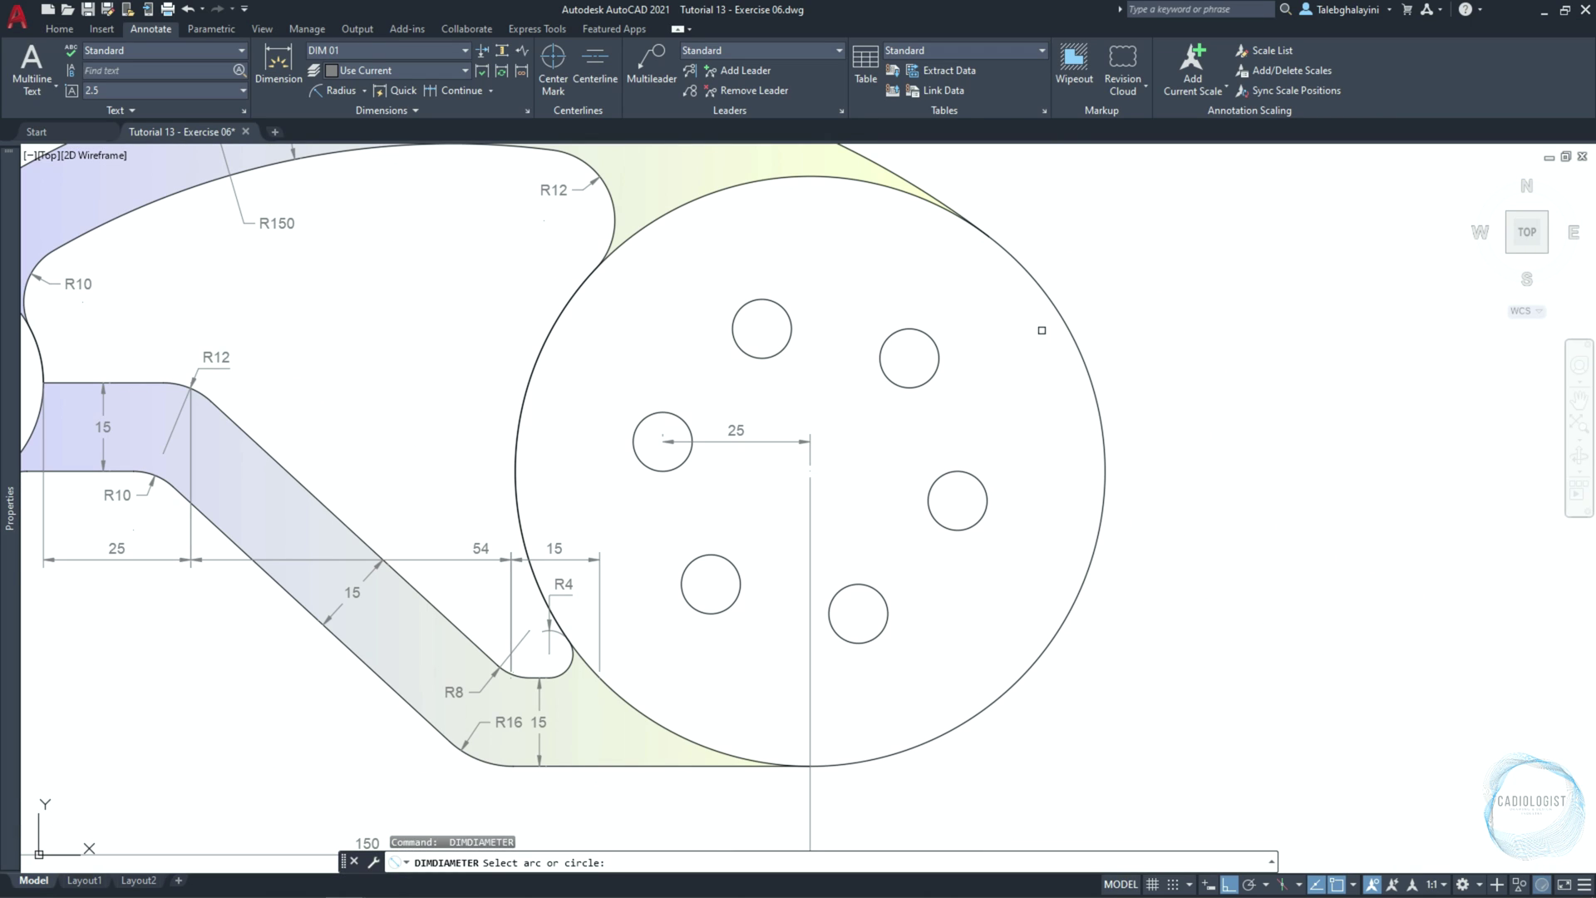
left_click(1060, 321)
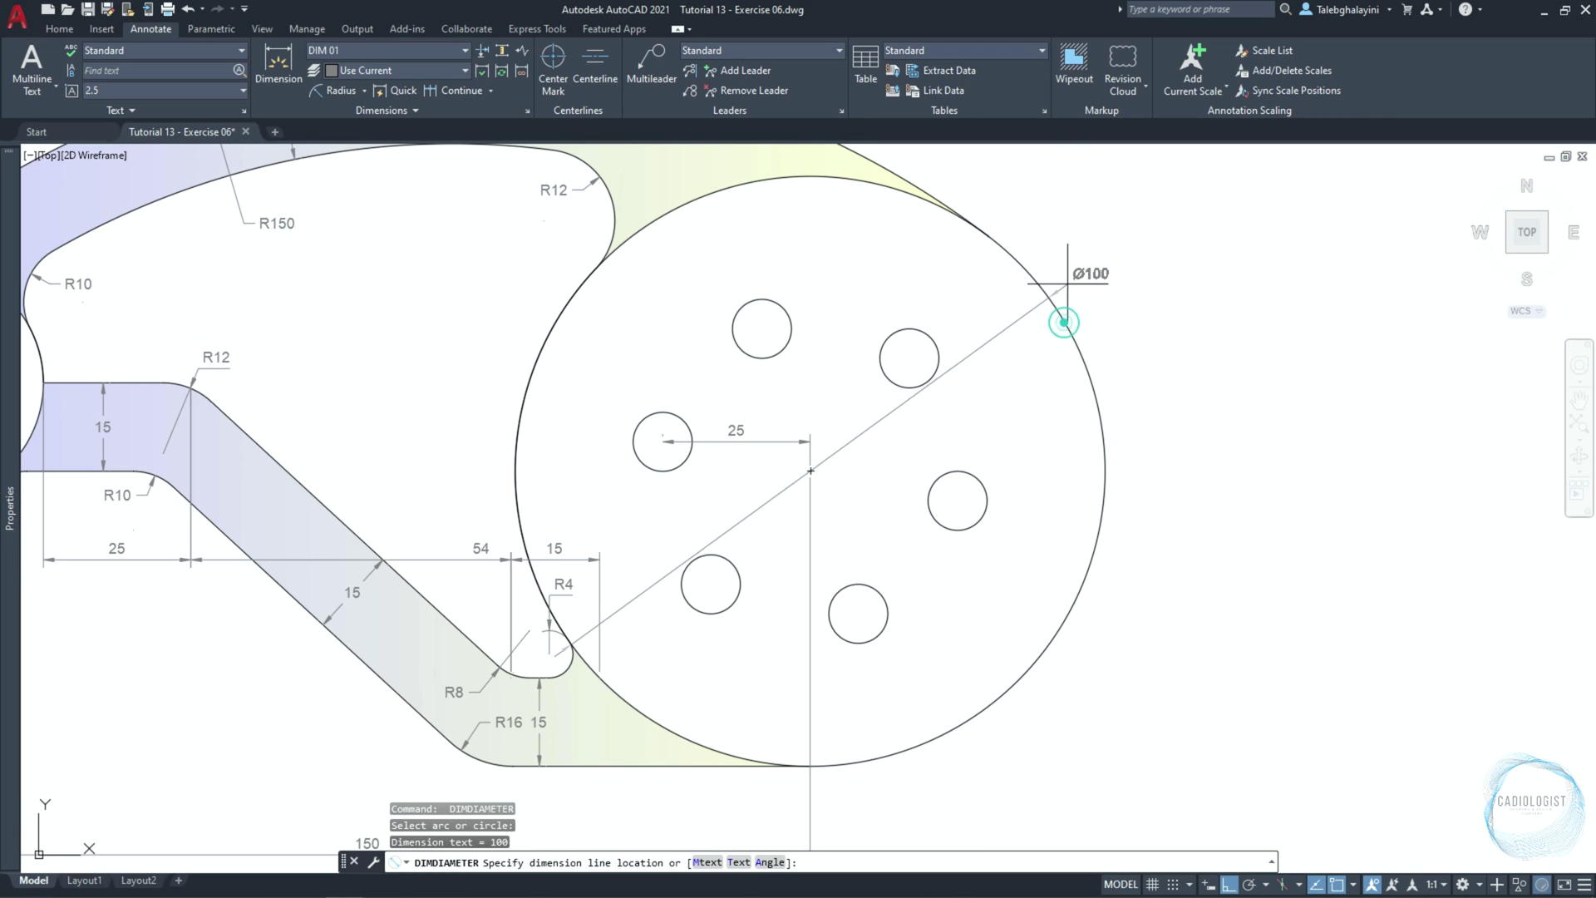
left_click(1032, 213)
key("Return")
left_click(977, 480)
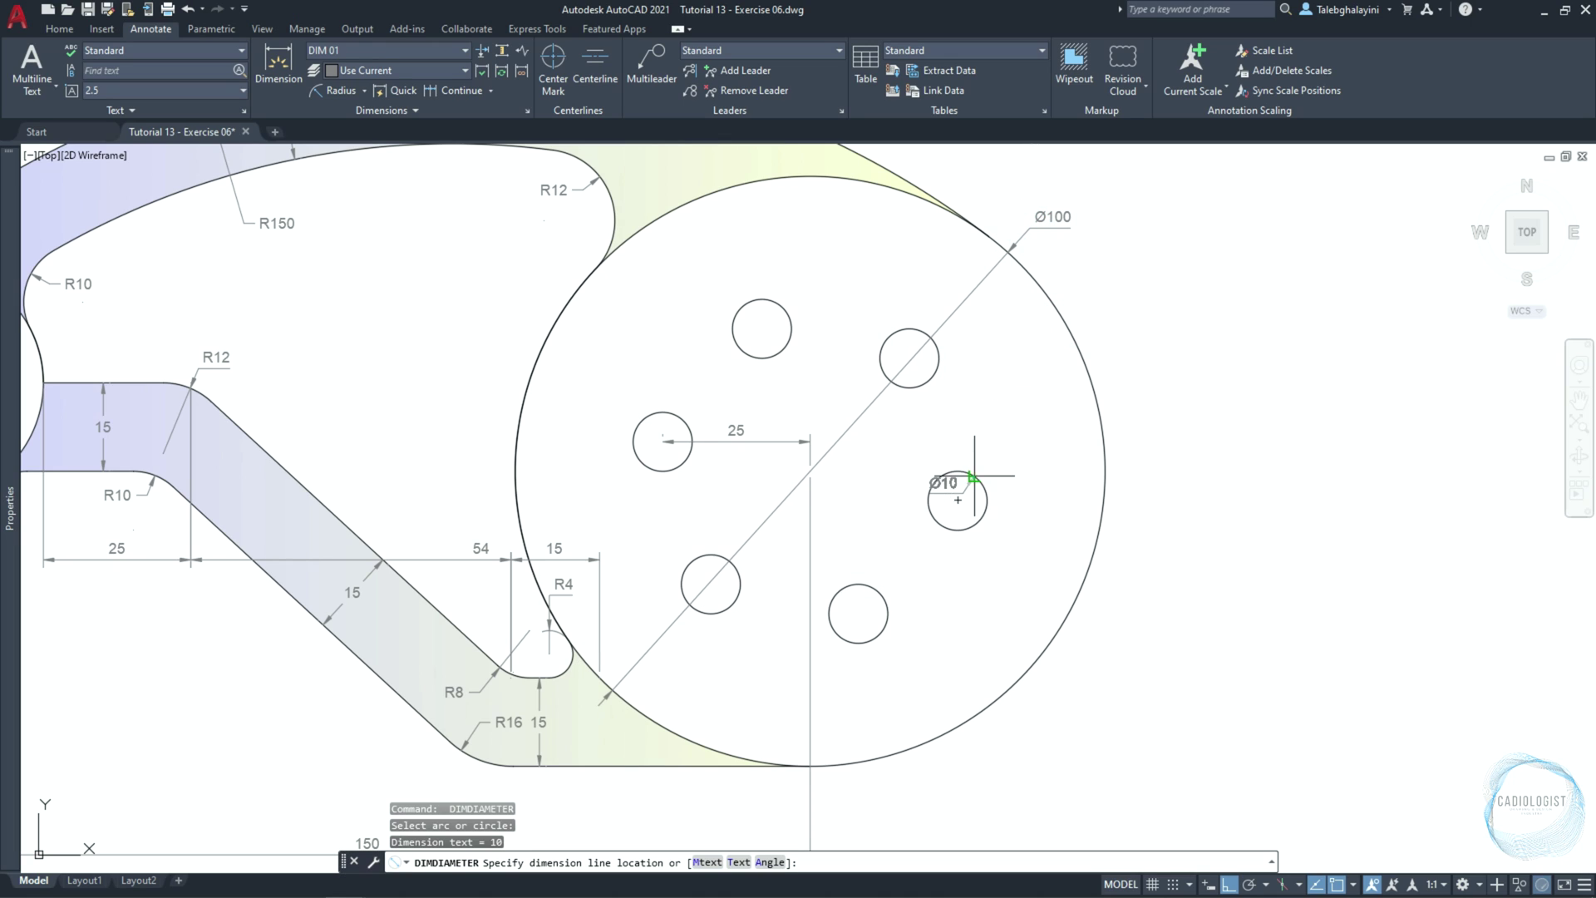
left_click(994, 457)
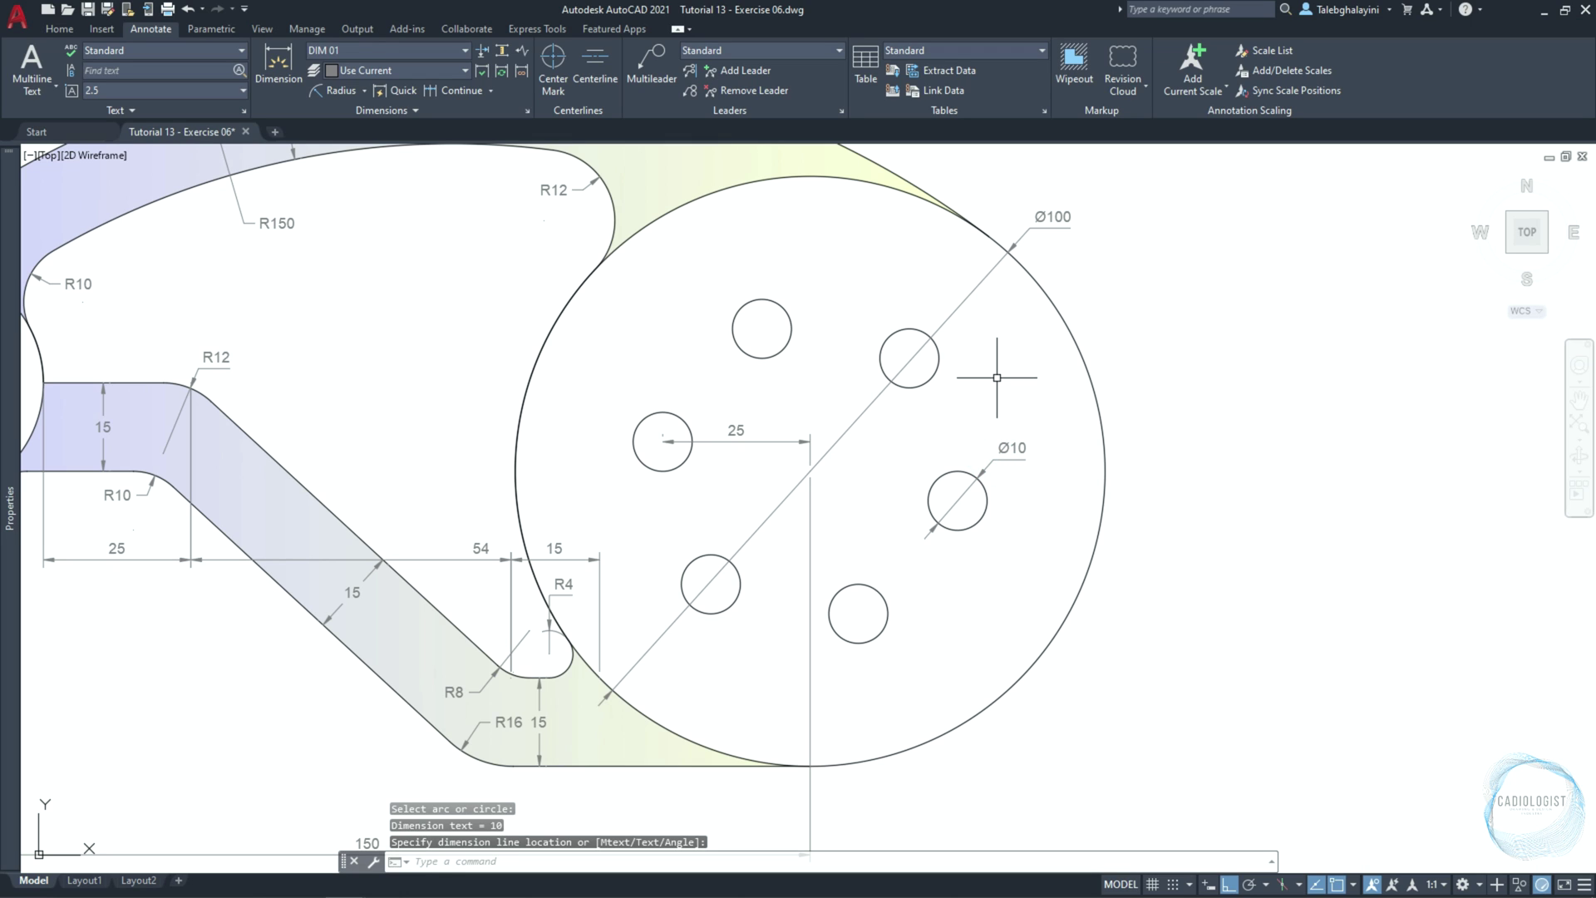
Zoom to the drawing extents and switch to the Layout1 sheet
type("z")
key("Return")
type("e")
key("Return")
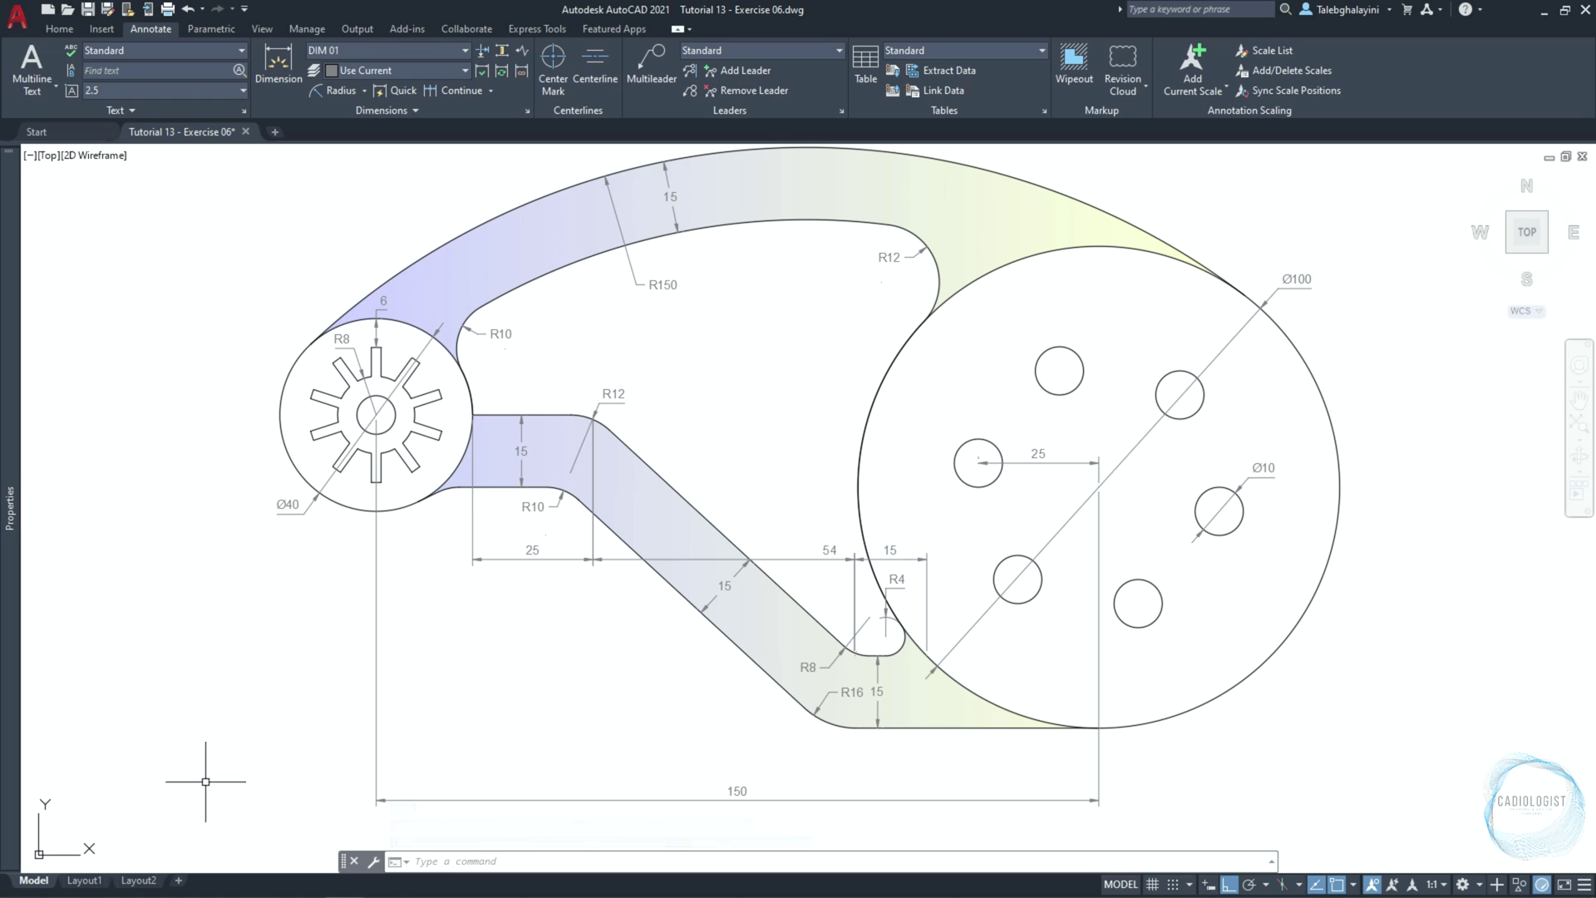
left_click(84, 880)
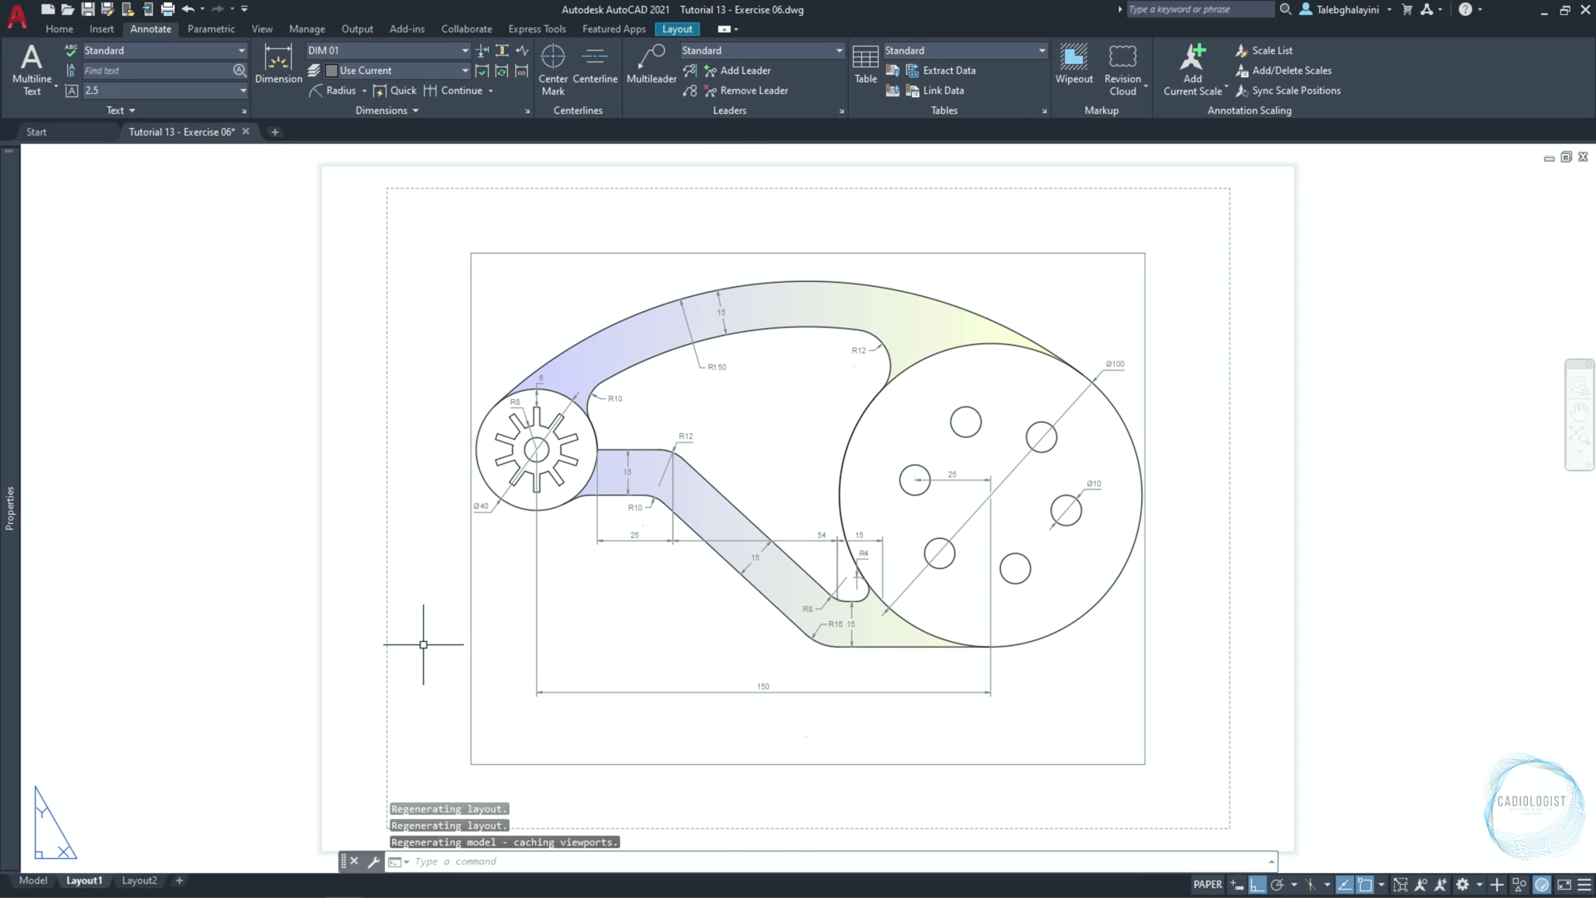
Erase the Layout1 viewport and rename the layout to 'Exercise 06'
left_click(471, 600)
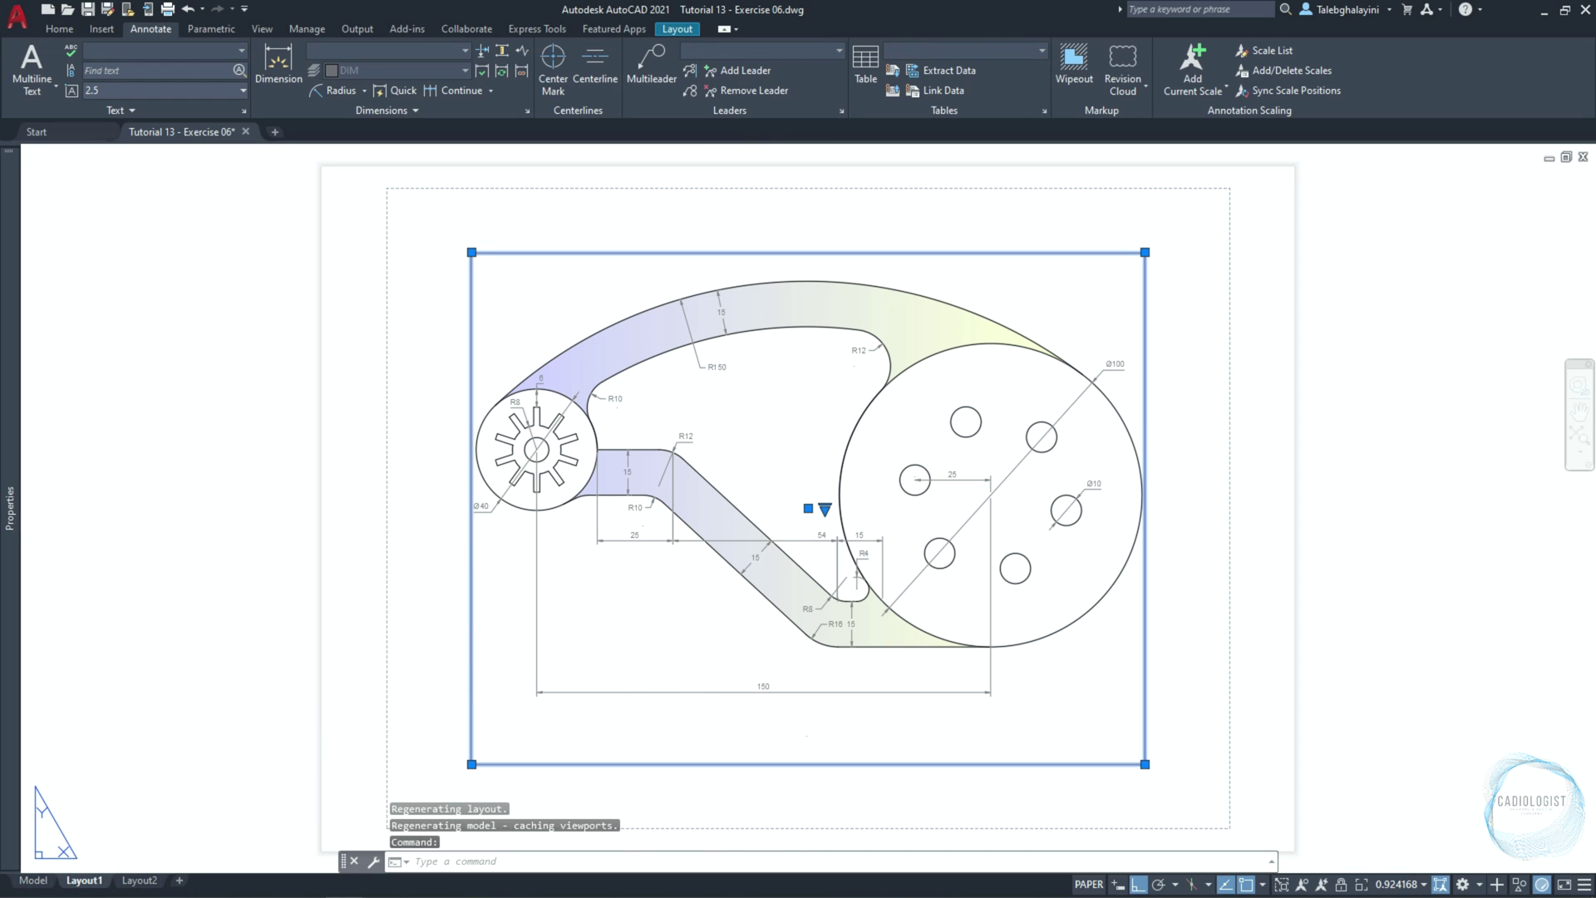
key("Delete")
right_click(76, 890)
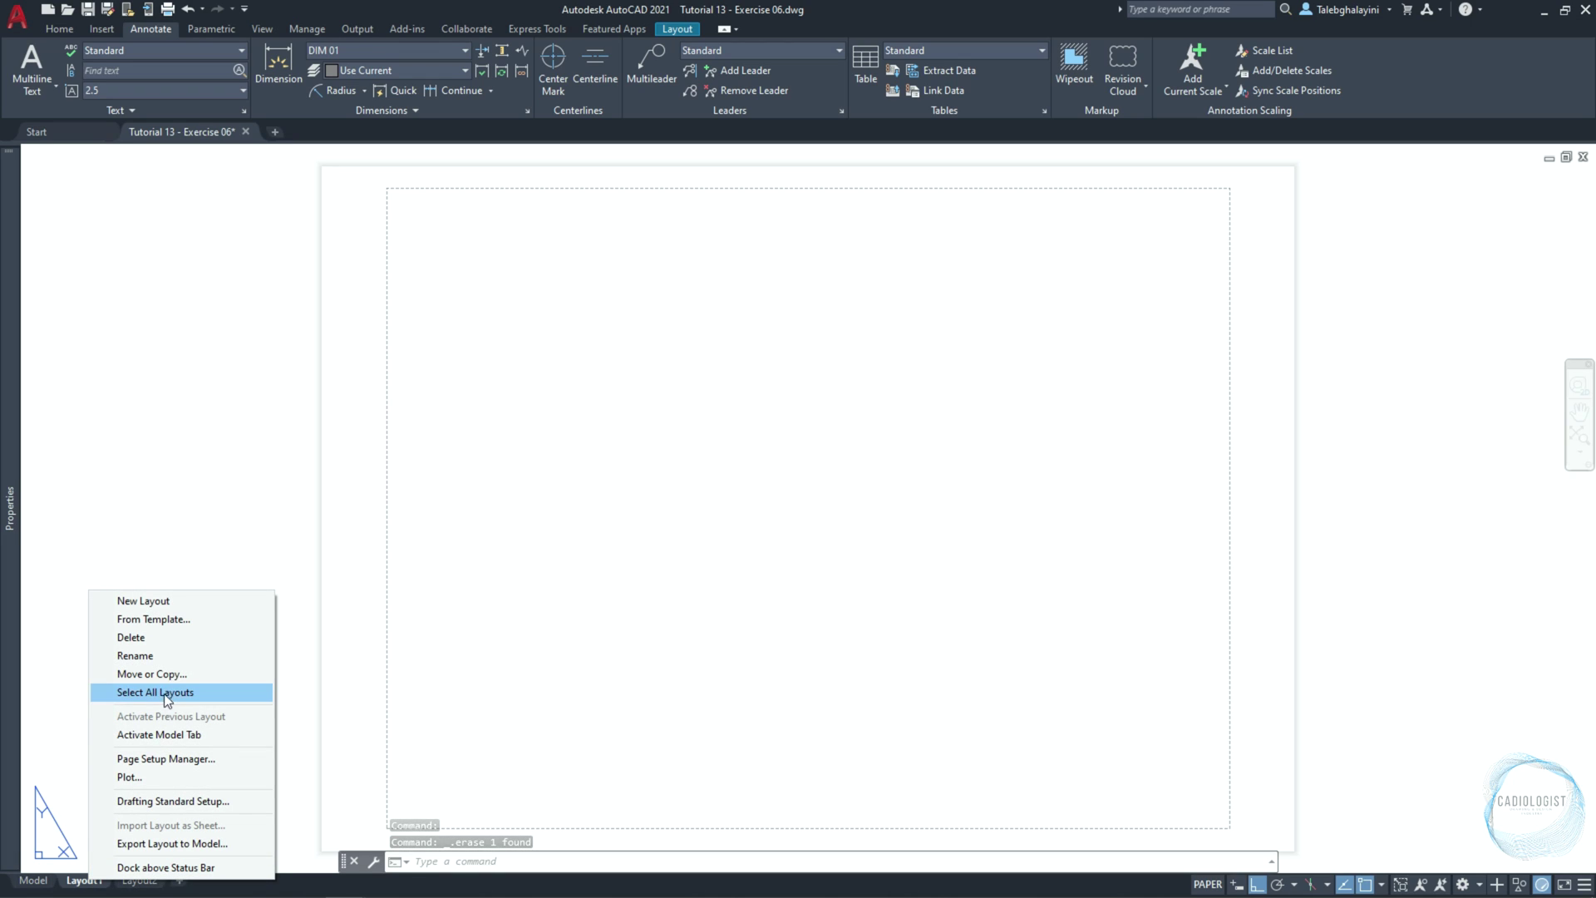
left_click(168, 660)
key("BackSpace")
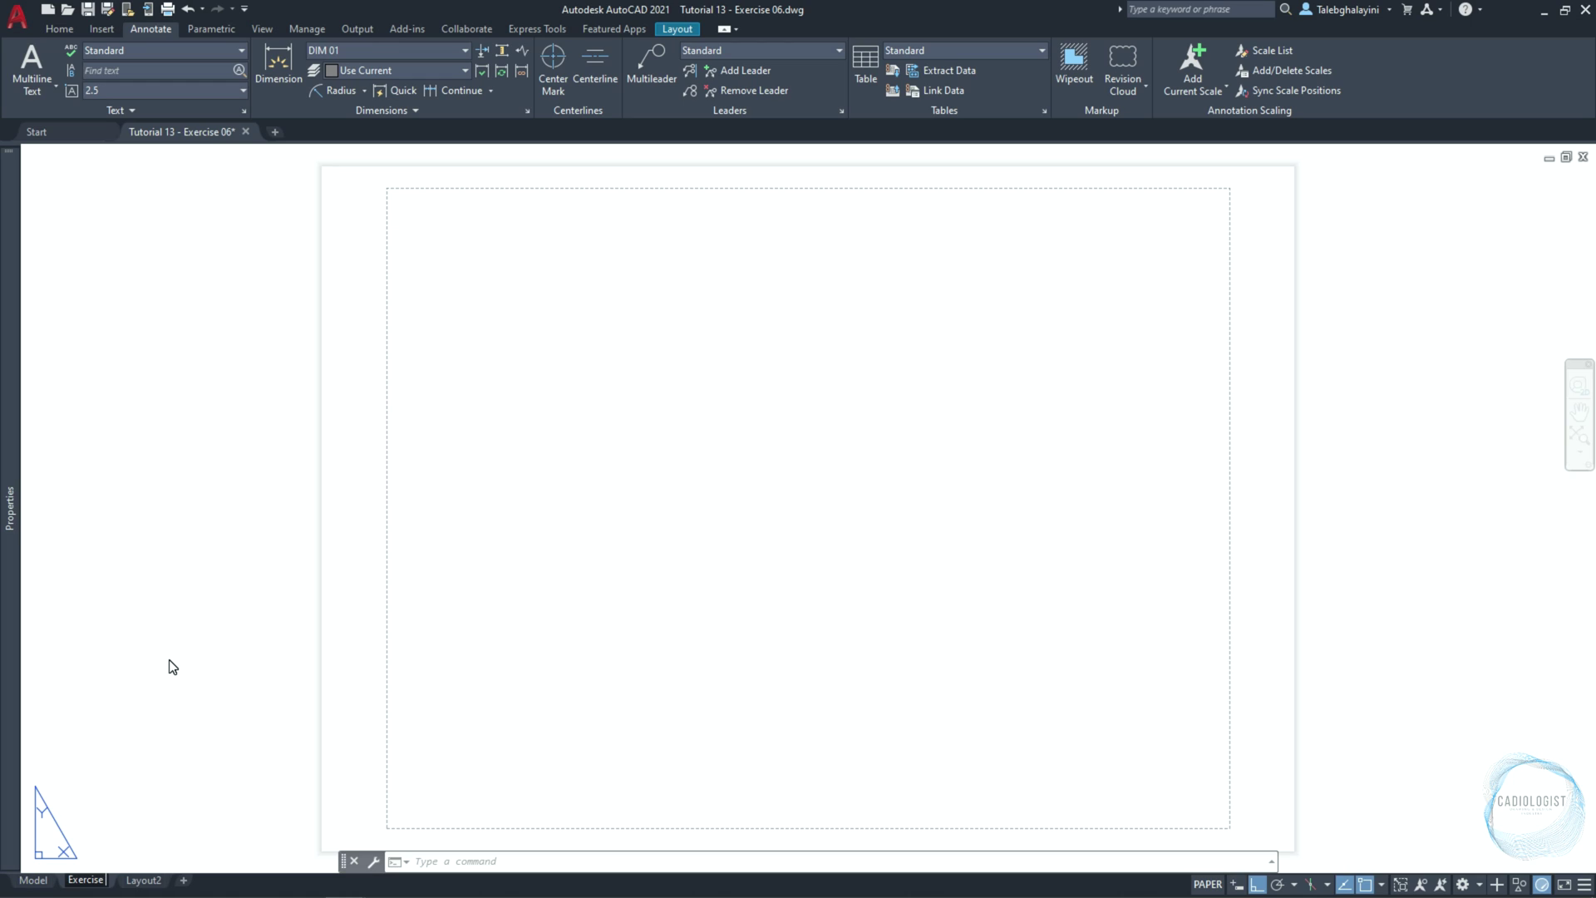
type("Exercise 06")
key("Return")
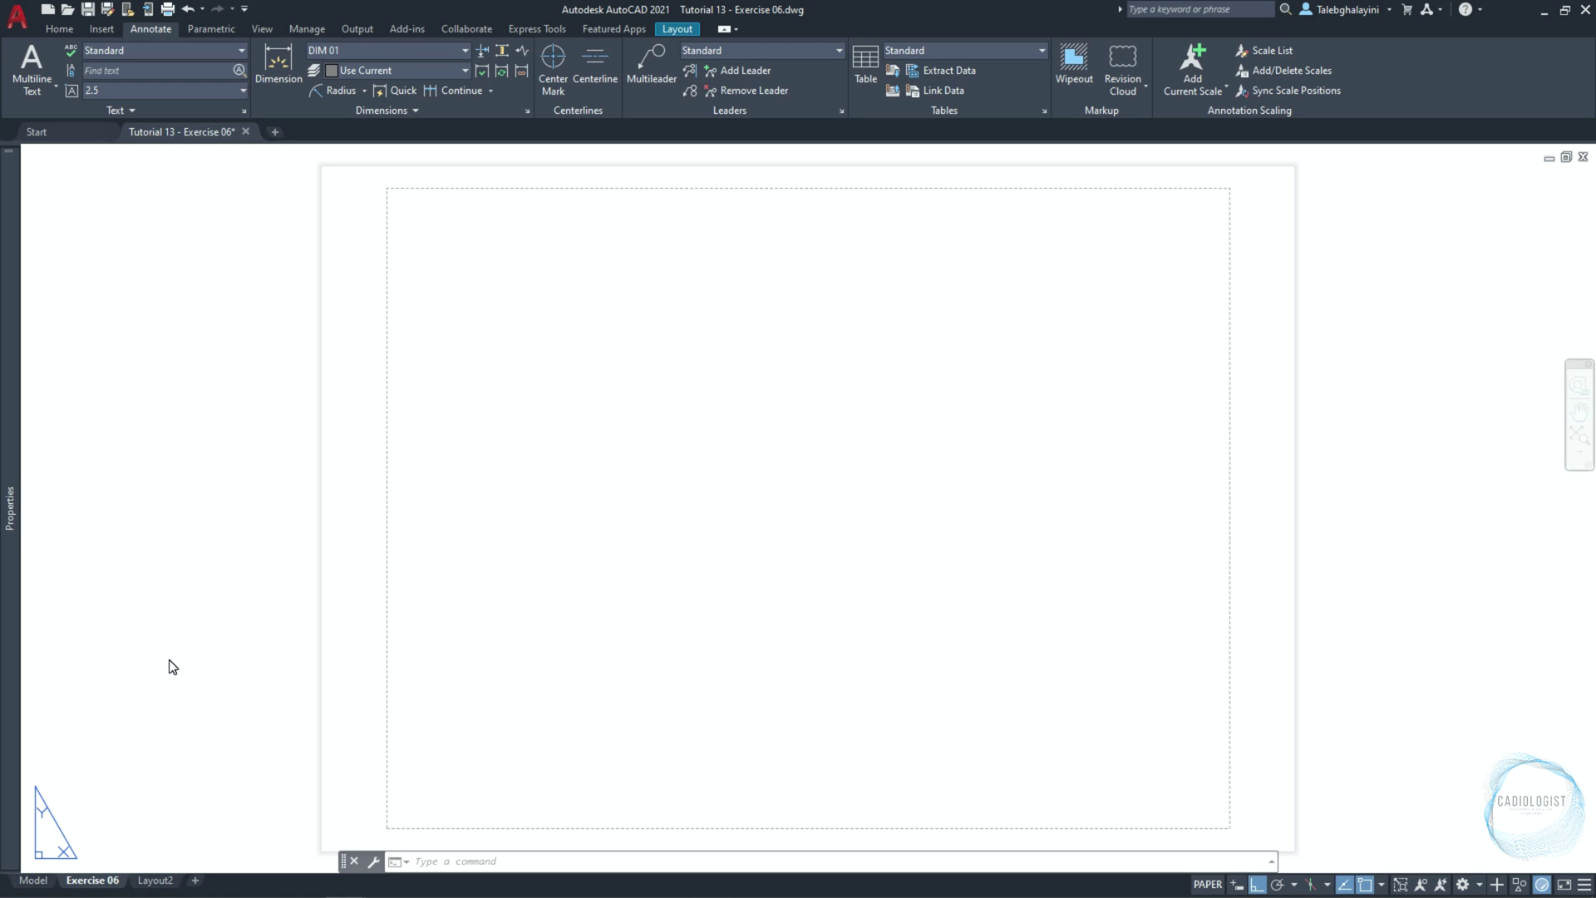
right_click(97, 885)
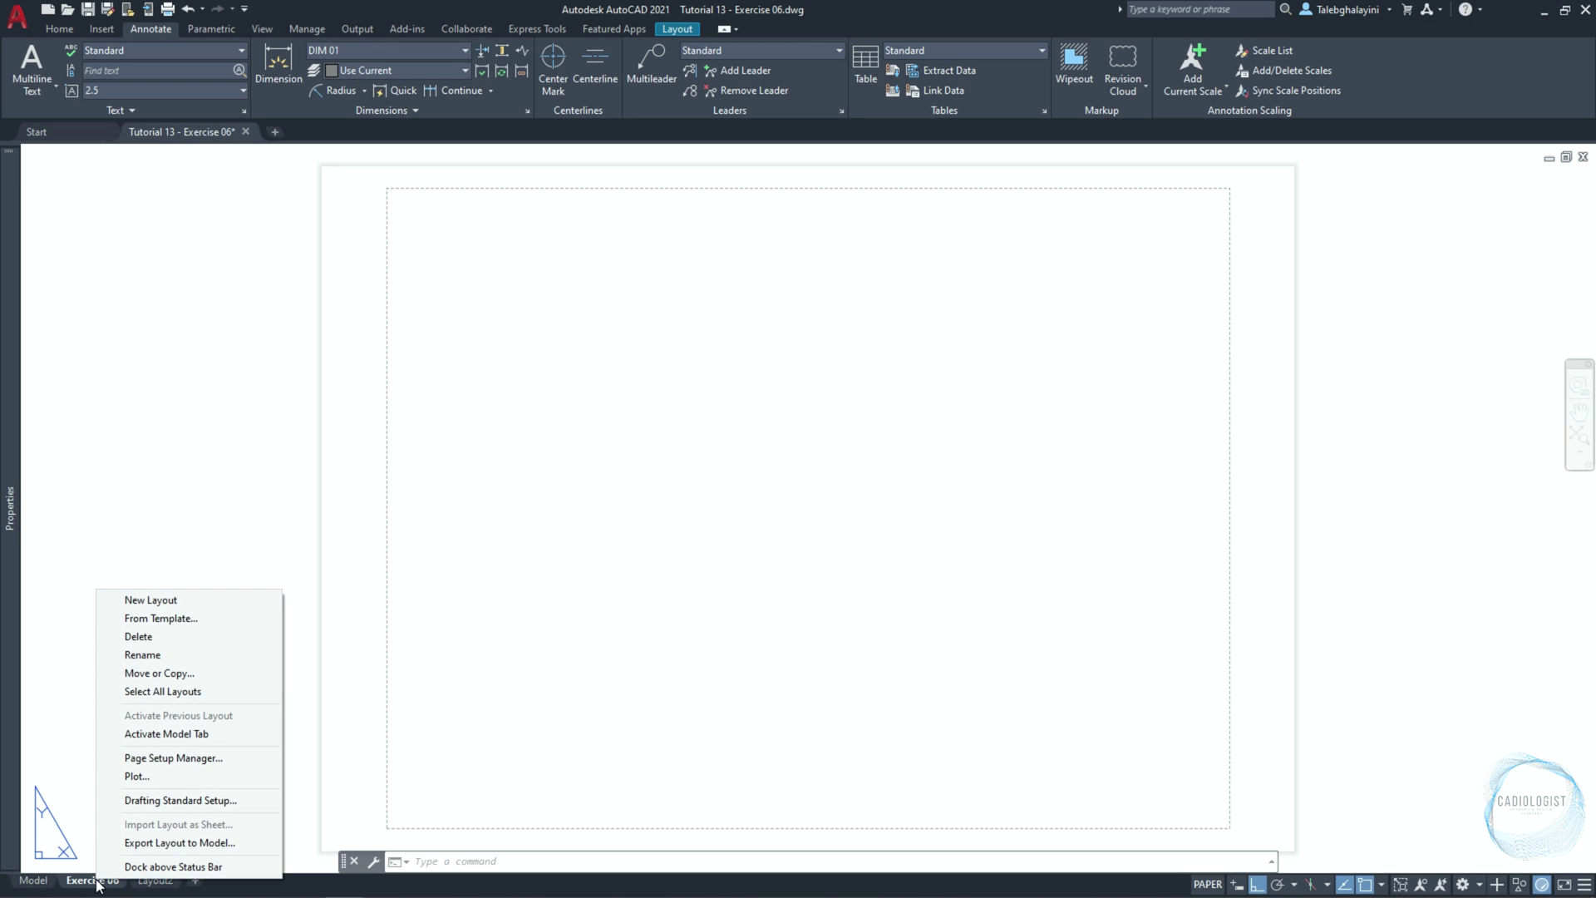
Modify the Exercise 06 page setup to DWG To PDF.pc3, ISO full bleed A4 (297 x 210), landscape
left_click(215, 764)
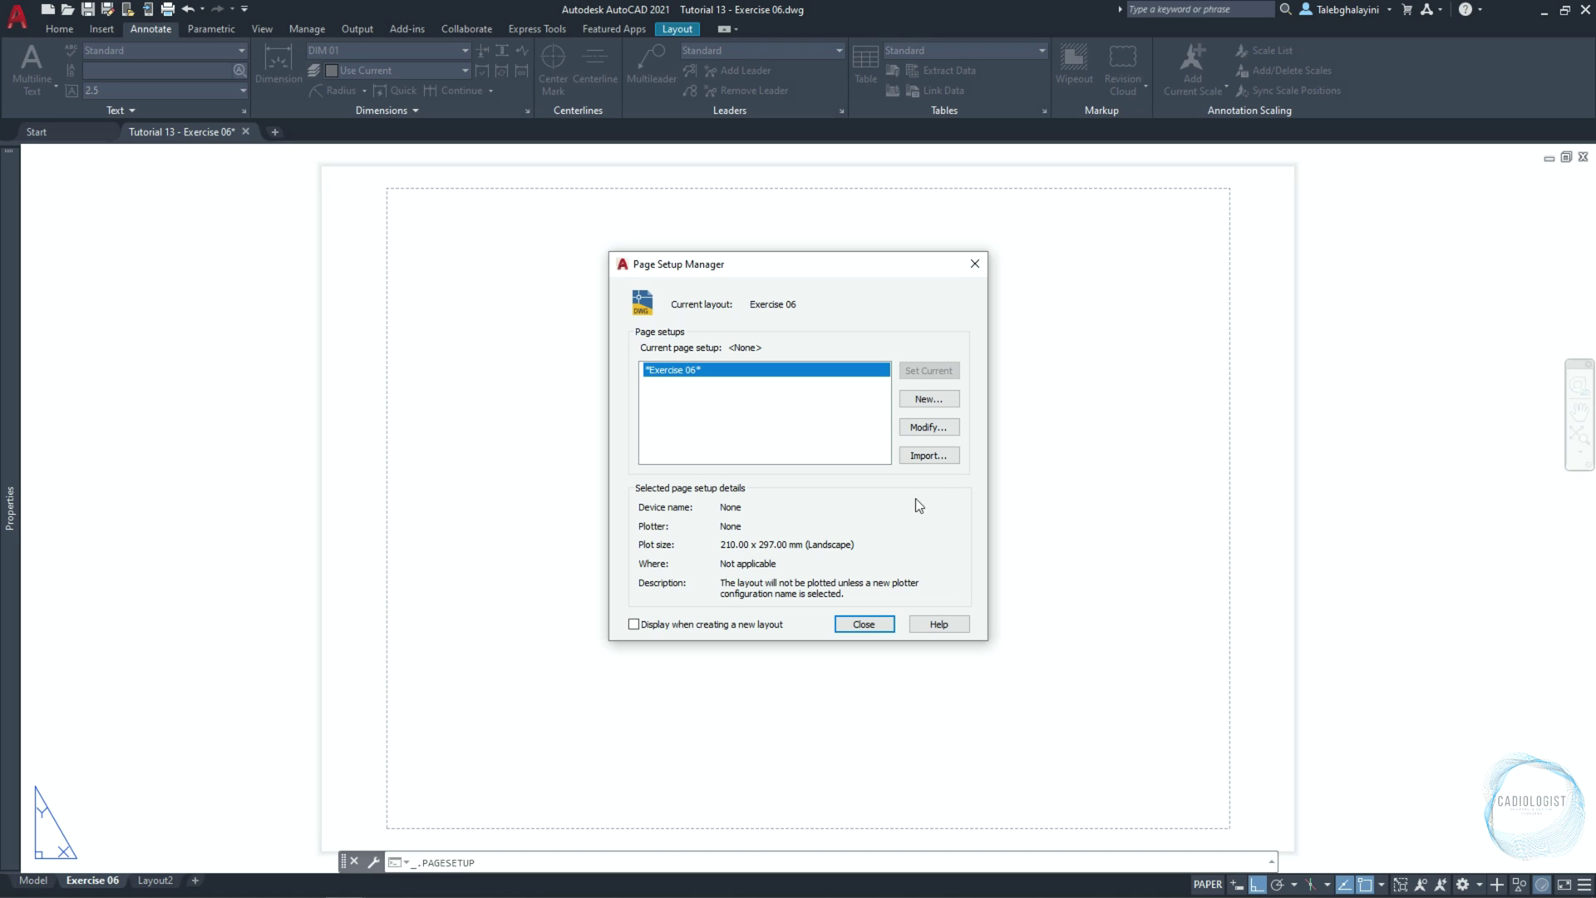
left_click(954, 429)
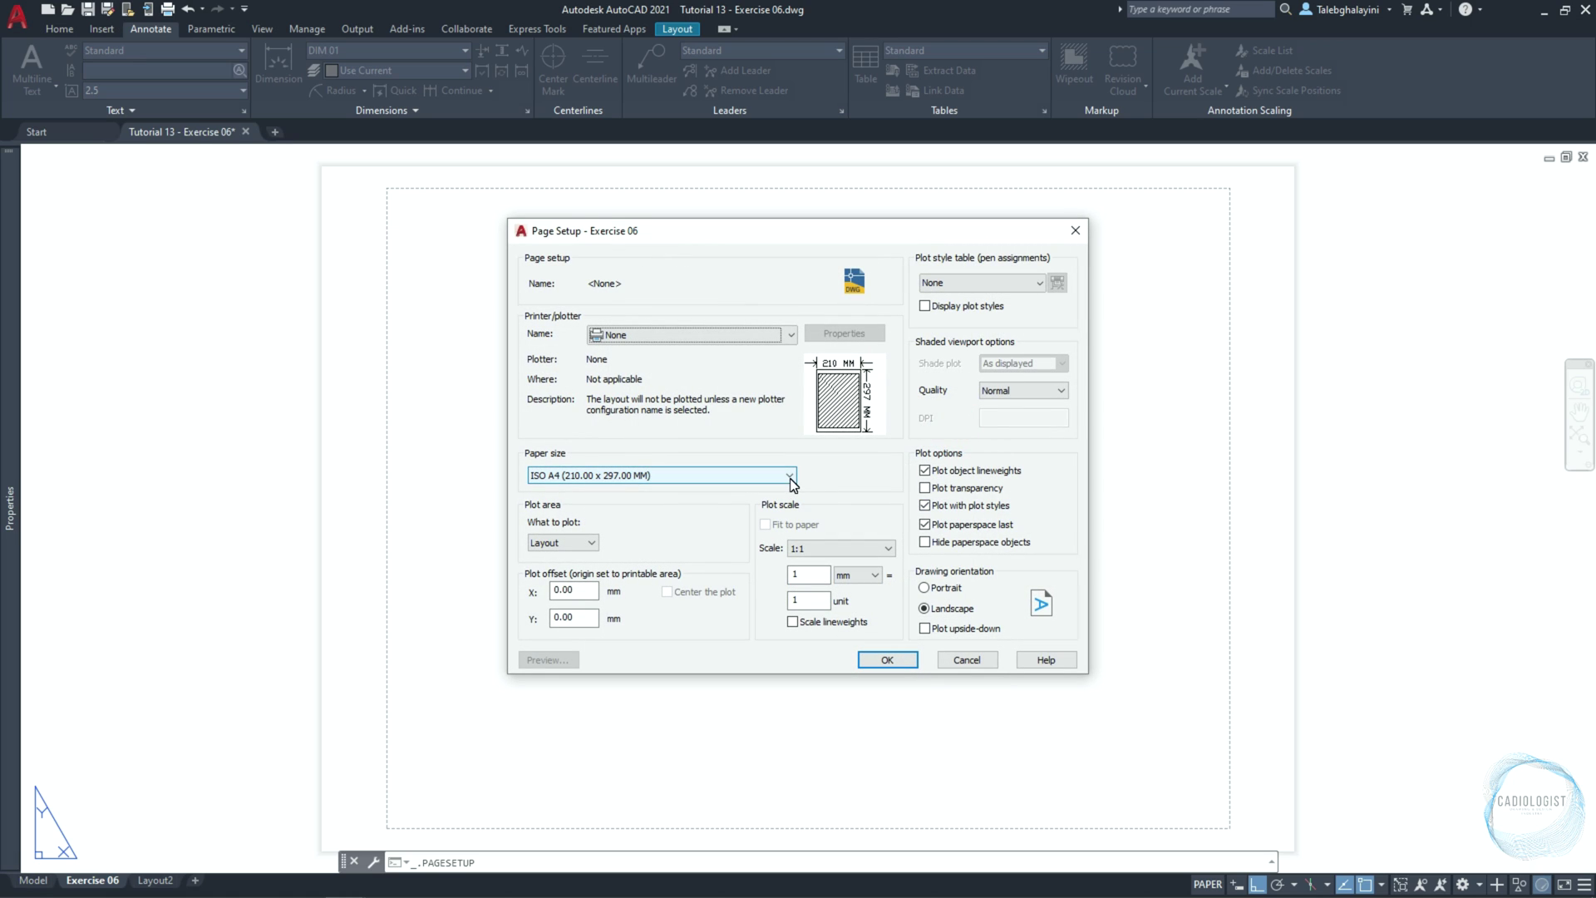
left_click(756, 335)
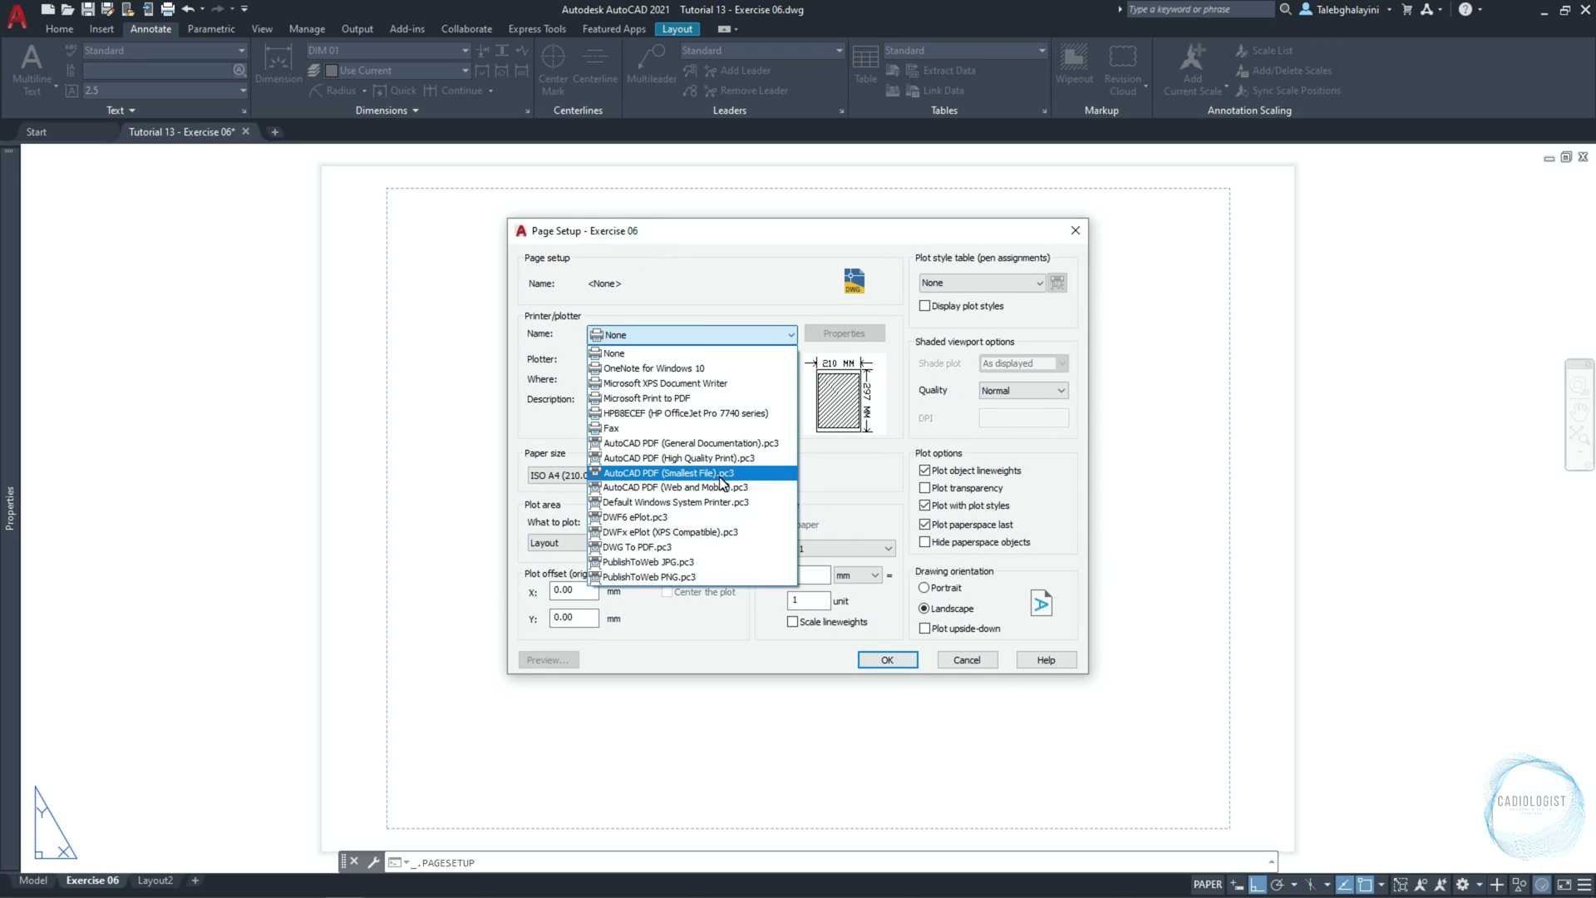
left_click(694, 549)
left_click(707, 476)
scroll(748, 582, "down", 5)
left_click_drag(784, 509, 784, 519)
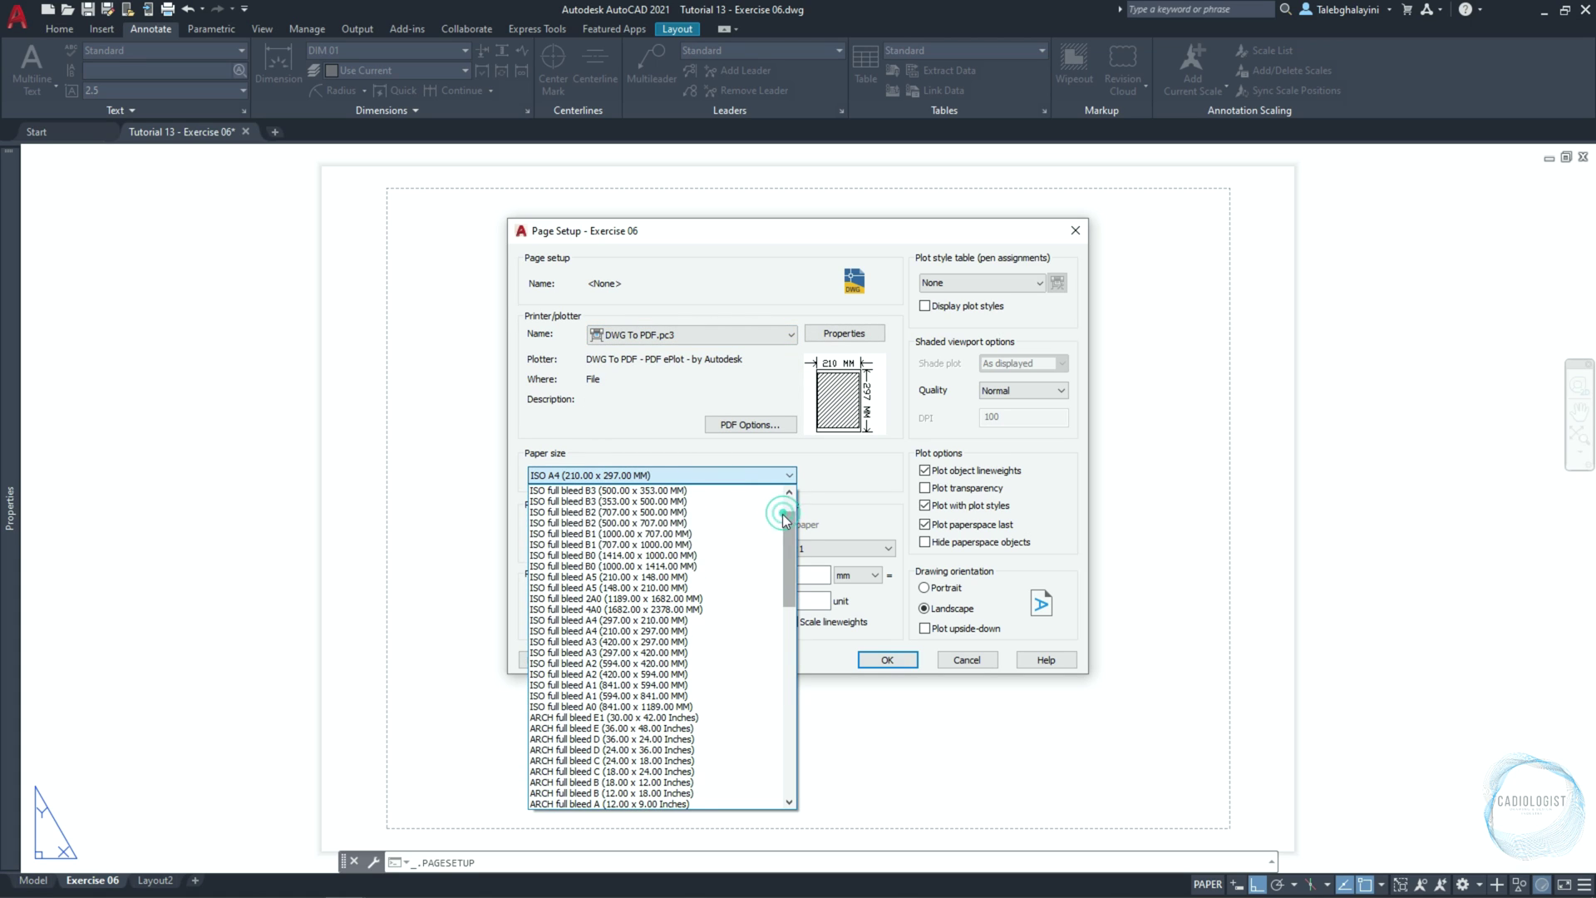
left_click(652, 622)
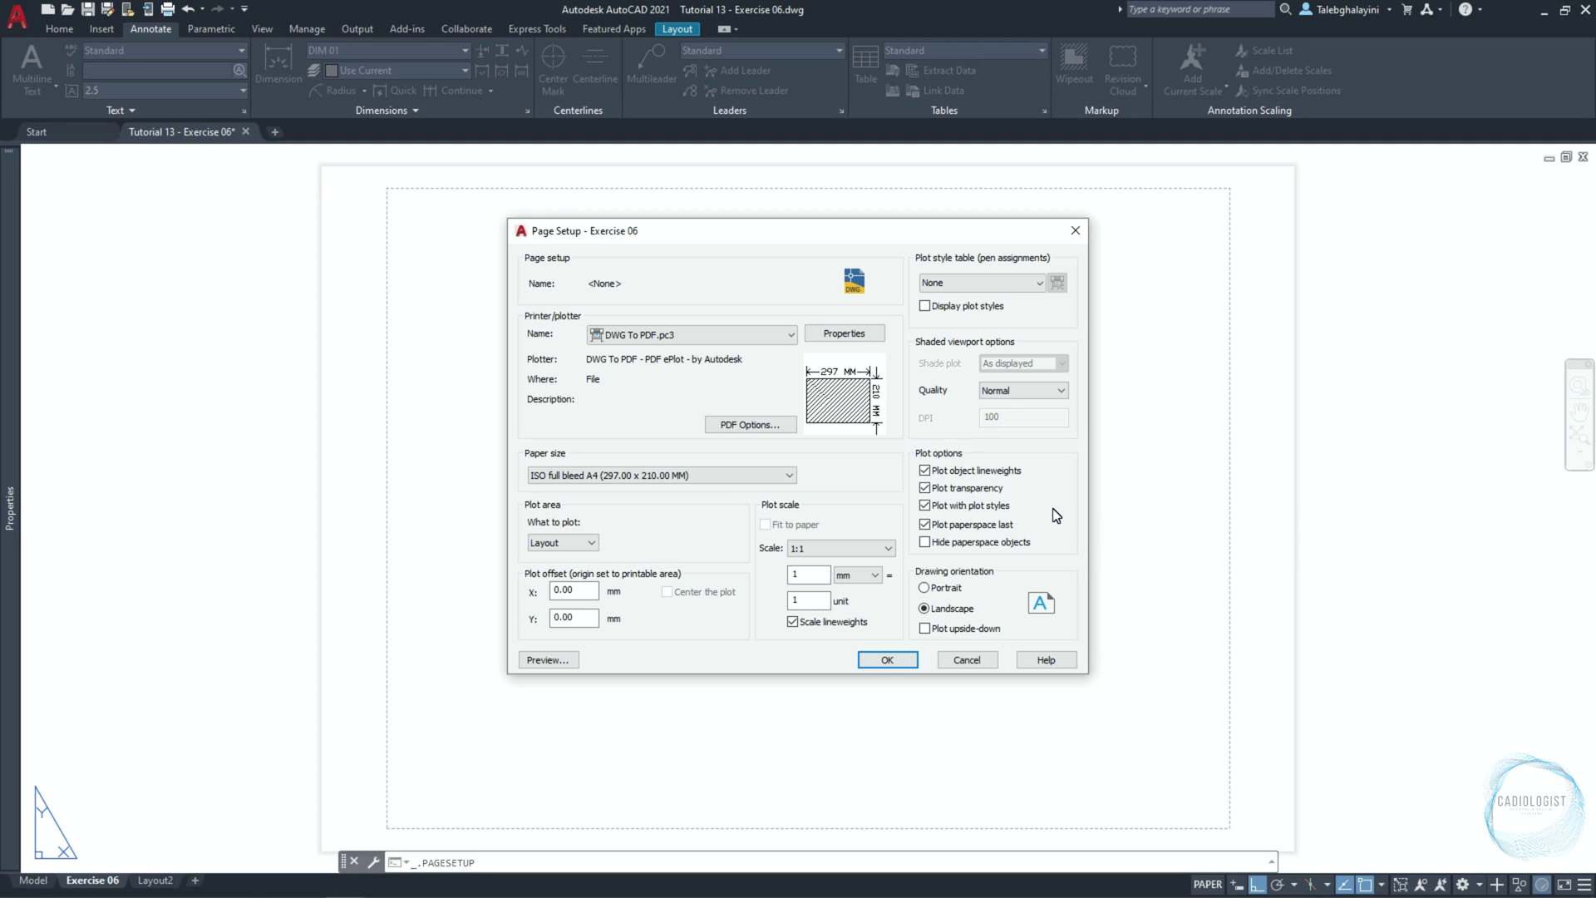
left_click(970, 611)
left_click(912, 663)
left_click(886, 632)
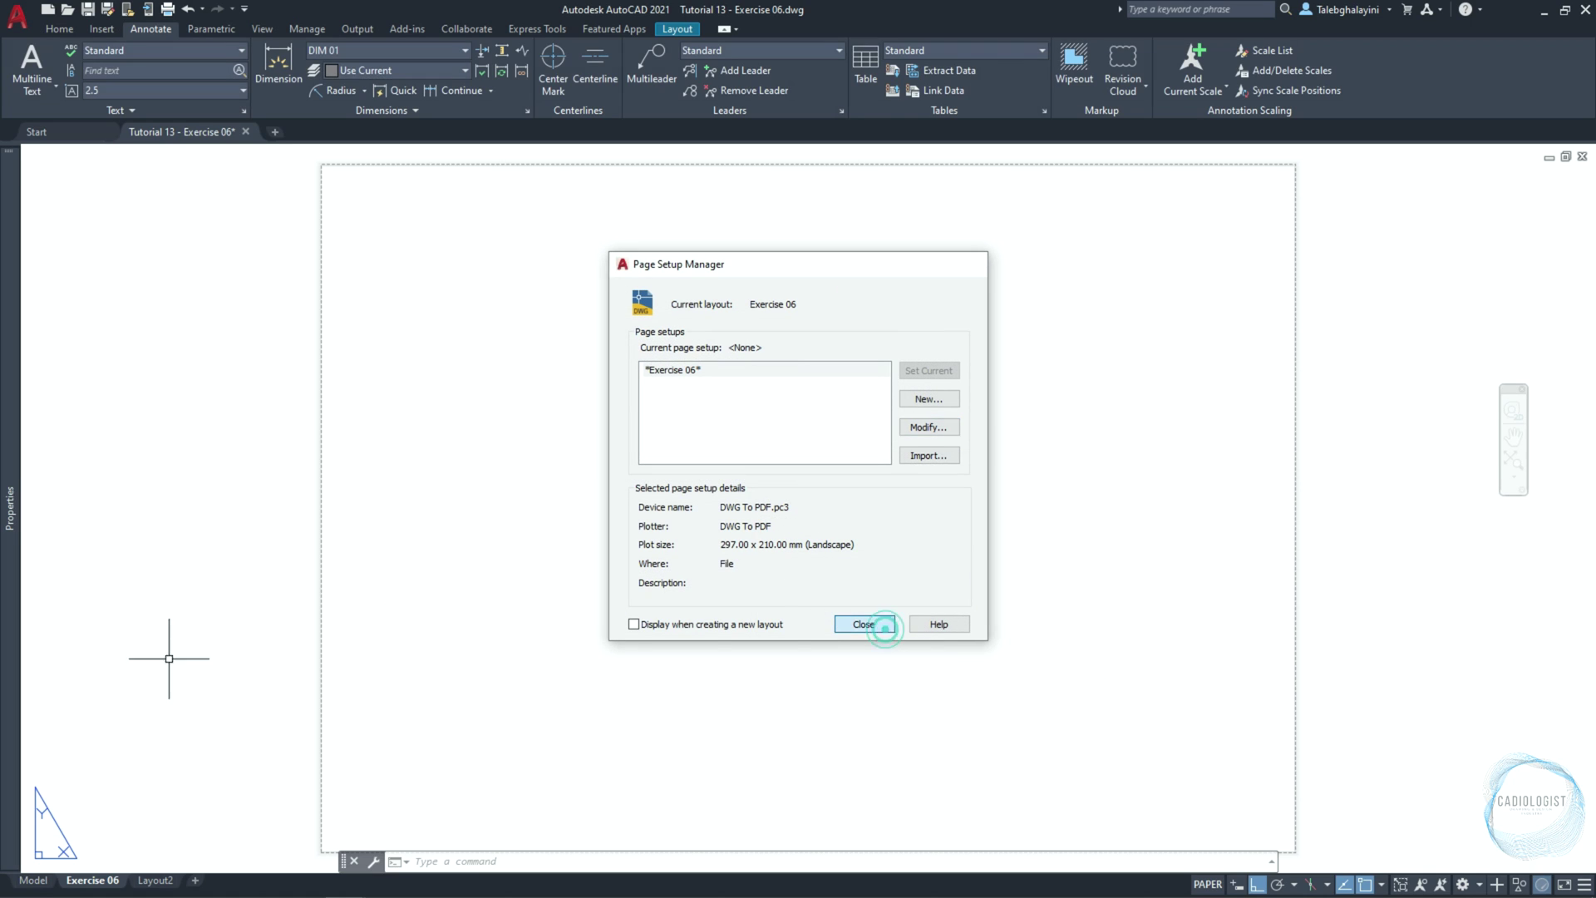
Add a single viewport fitted to the whole sheet with VPORTS, then bring up Layer Properties with LA
type("vports")
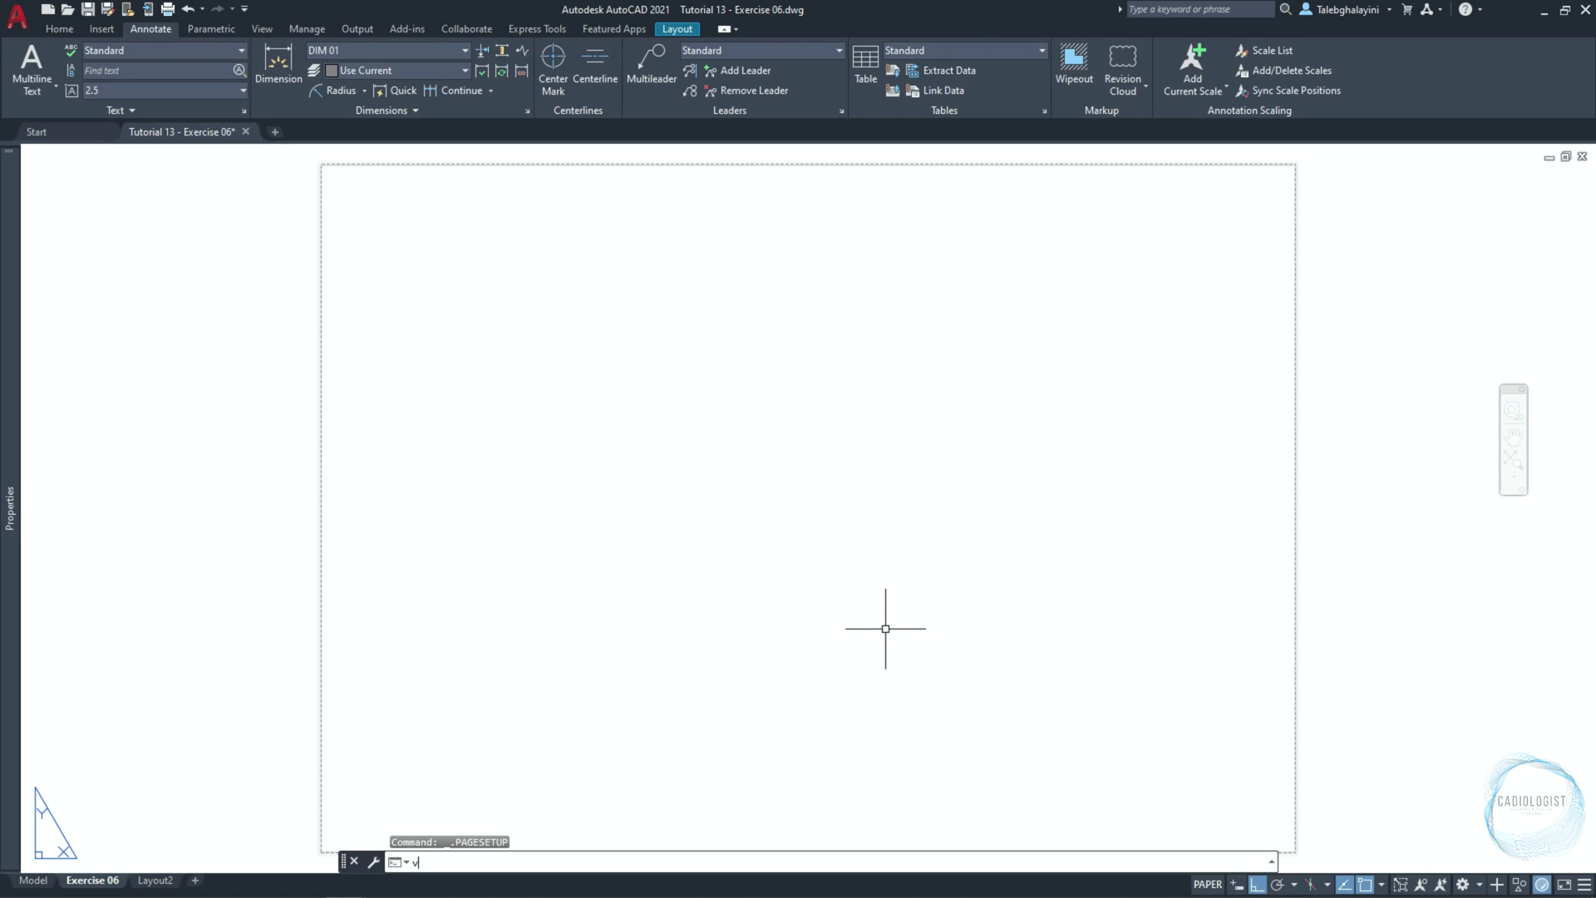
key("Return")
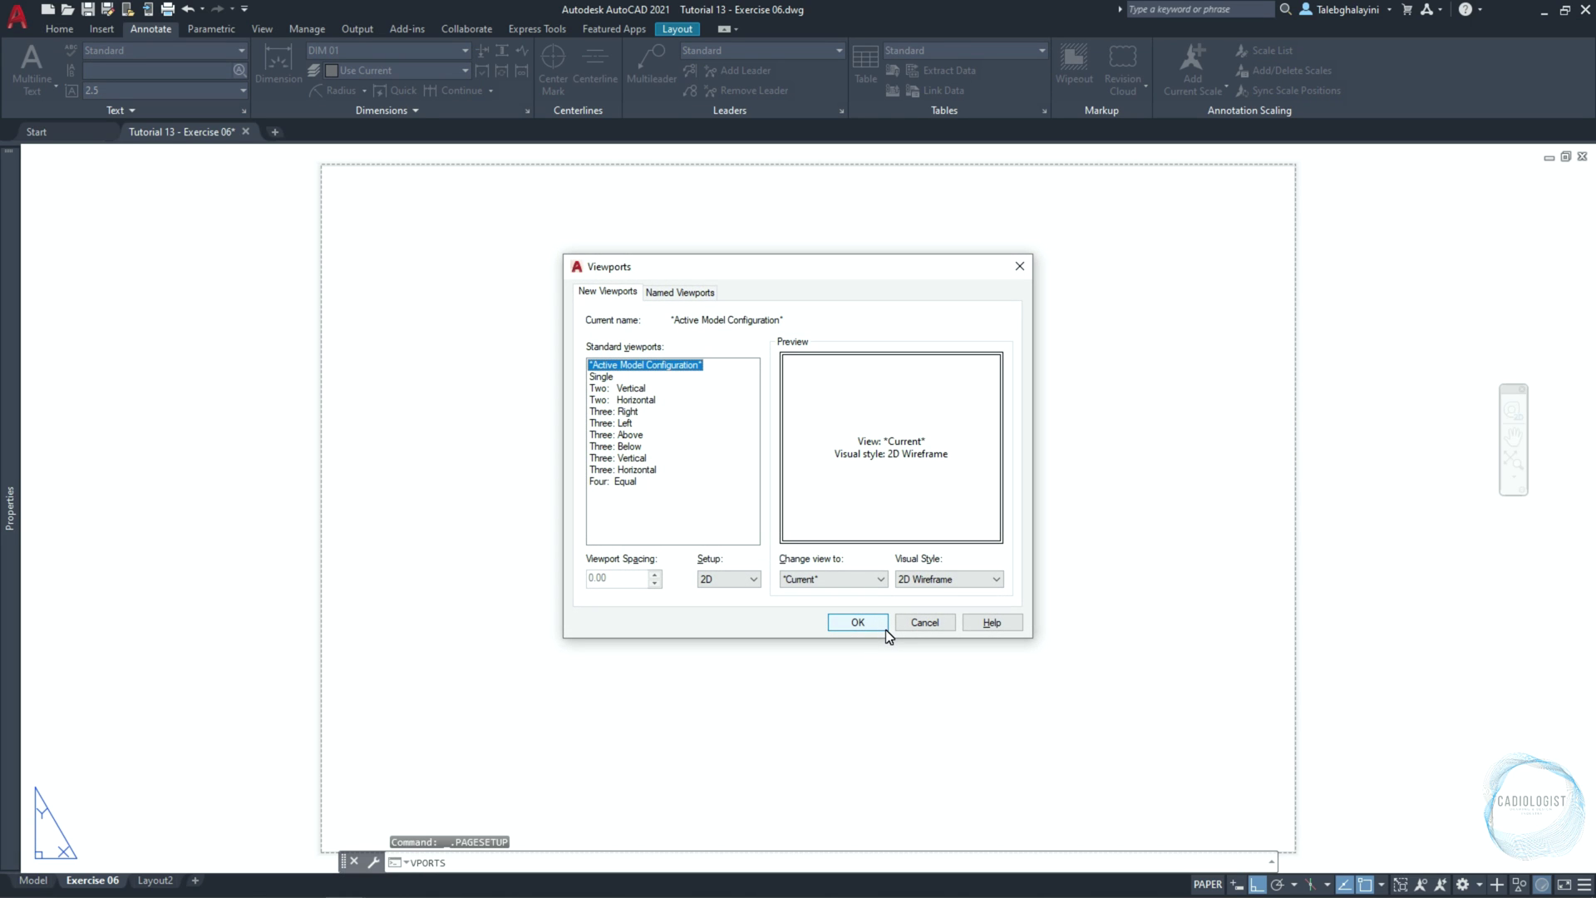
left_click(612, 379)
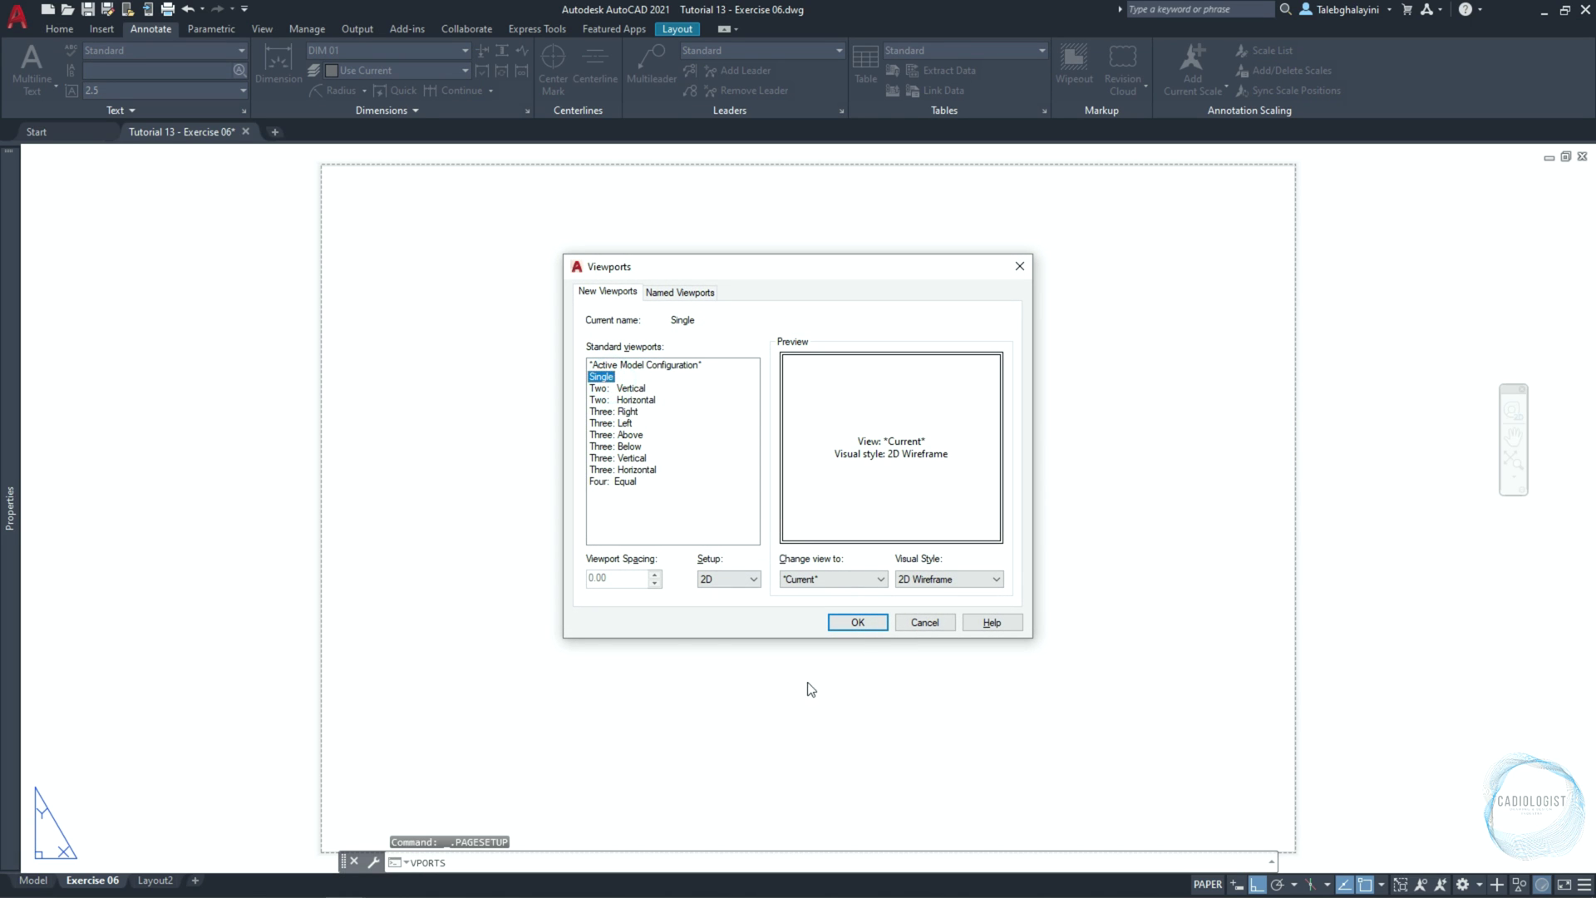
left_click(858, 622)
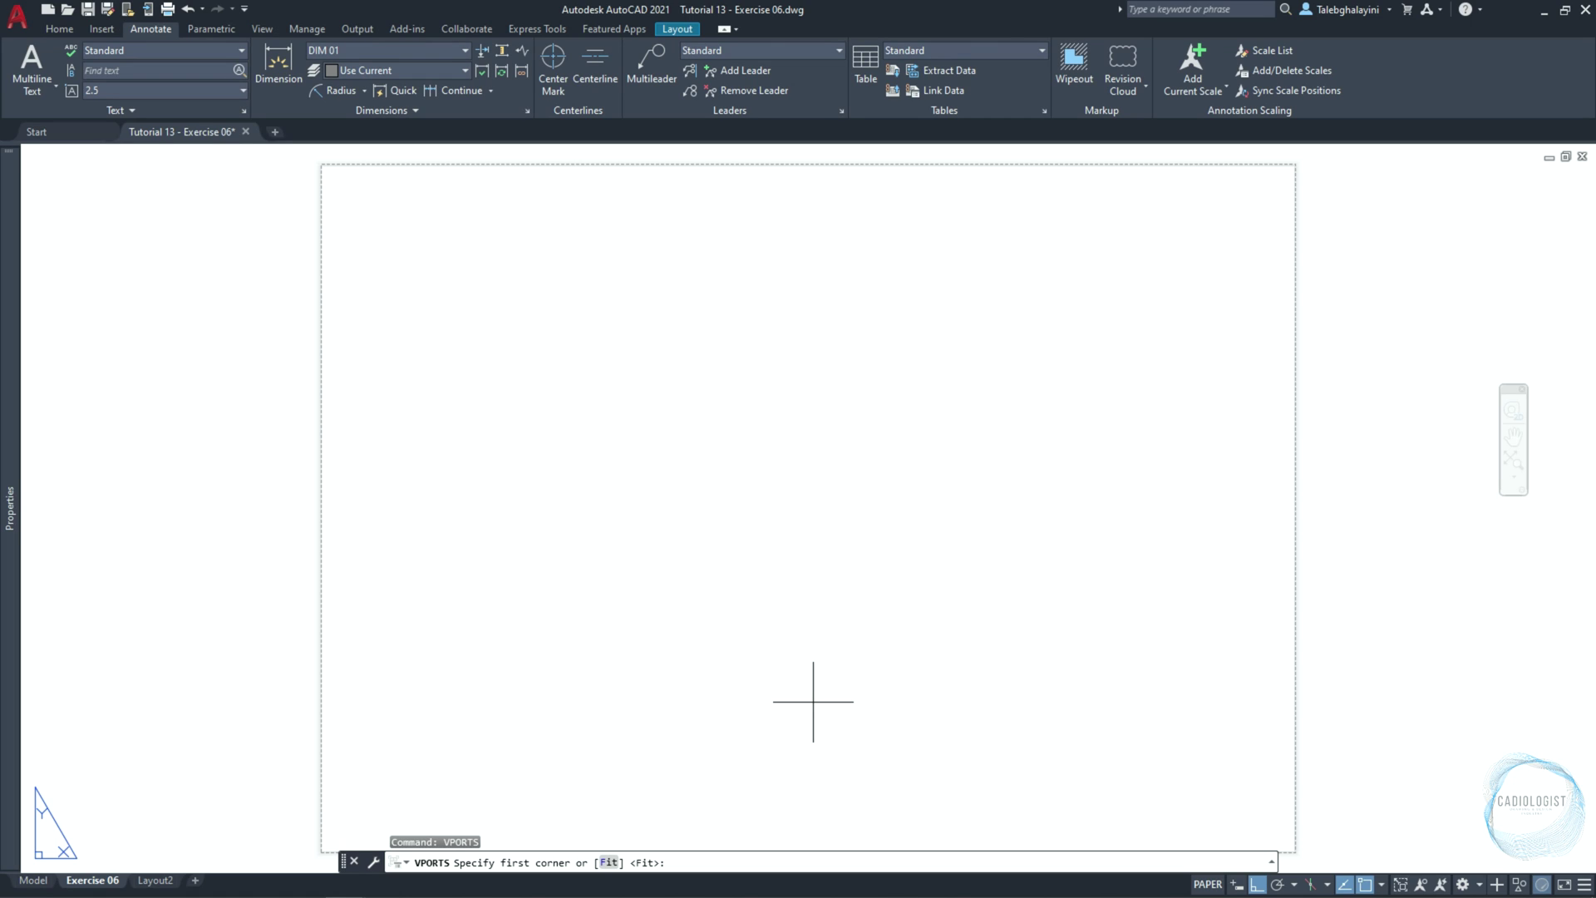
key("Return")
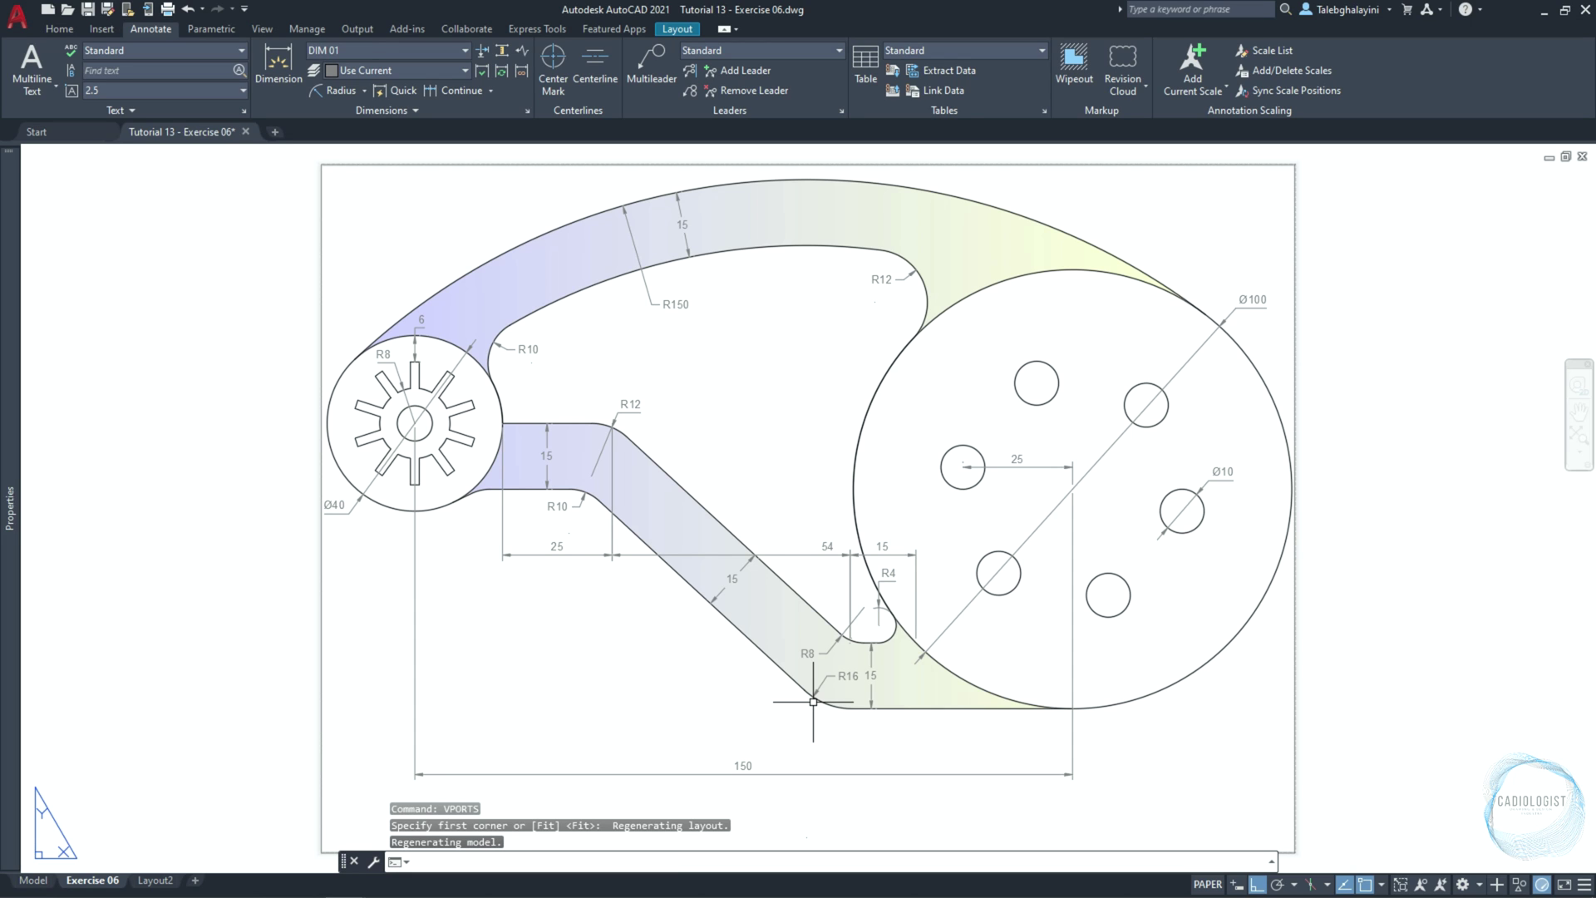
type("la")
key("Return")
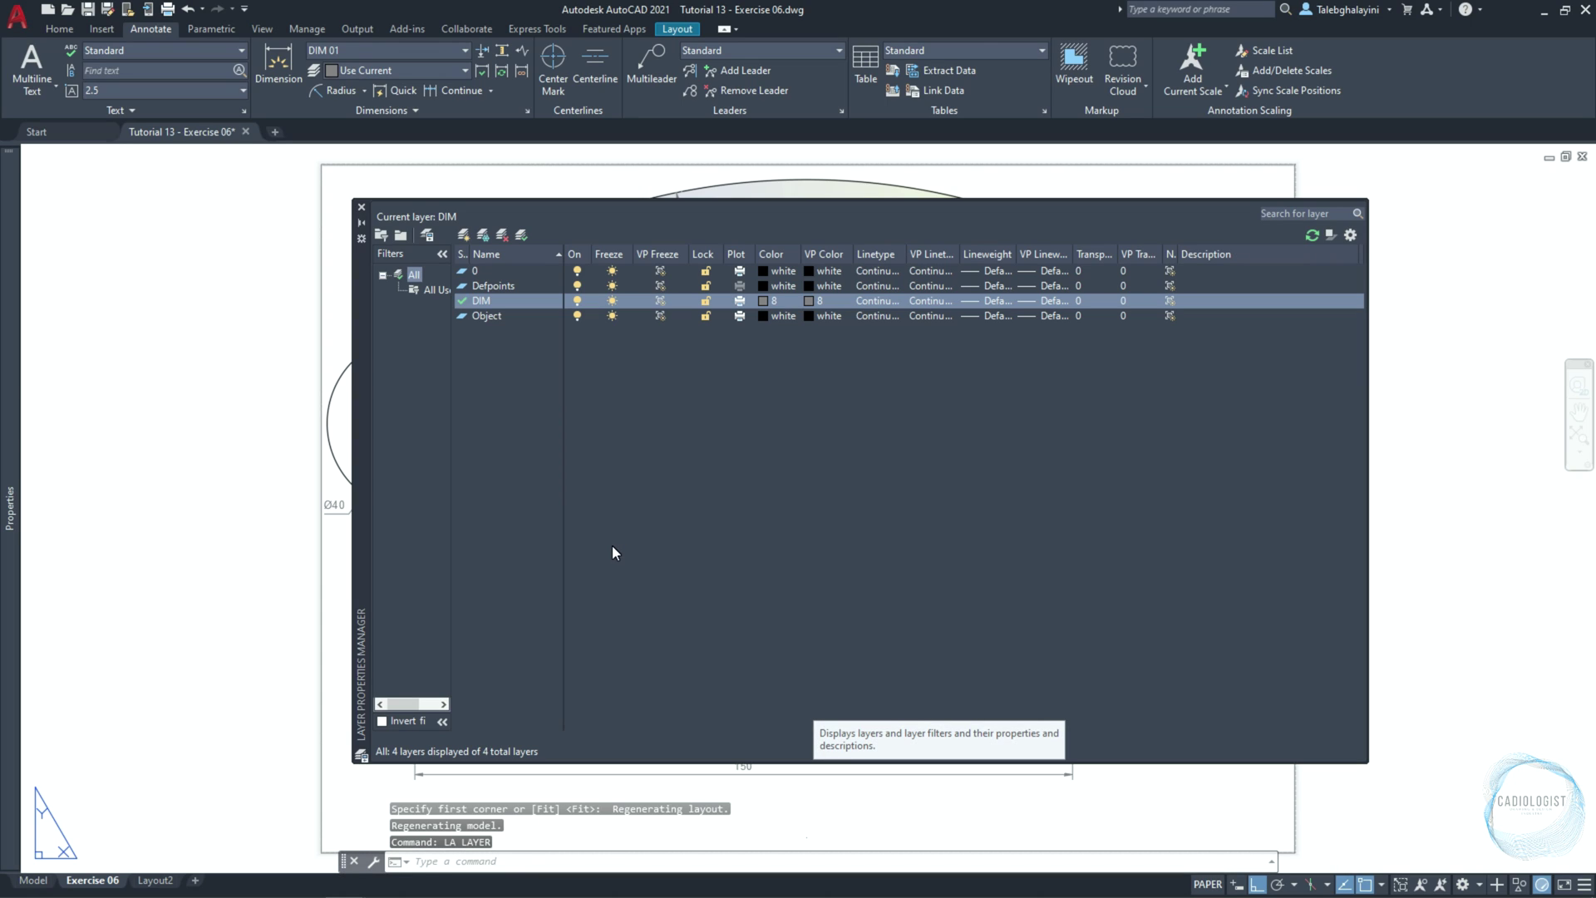
left_click(518, 283)
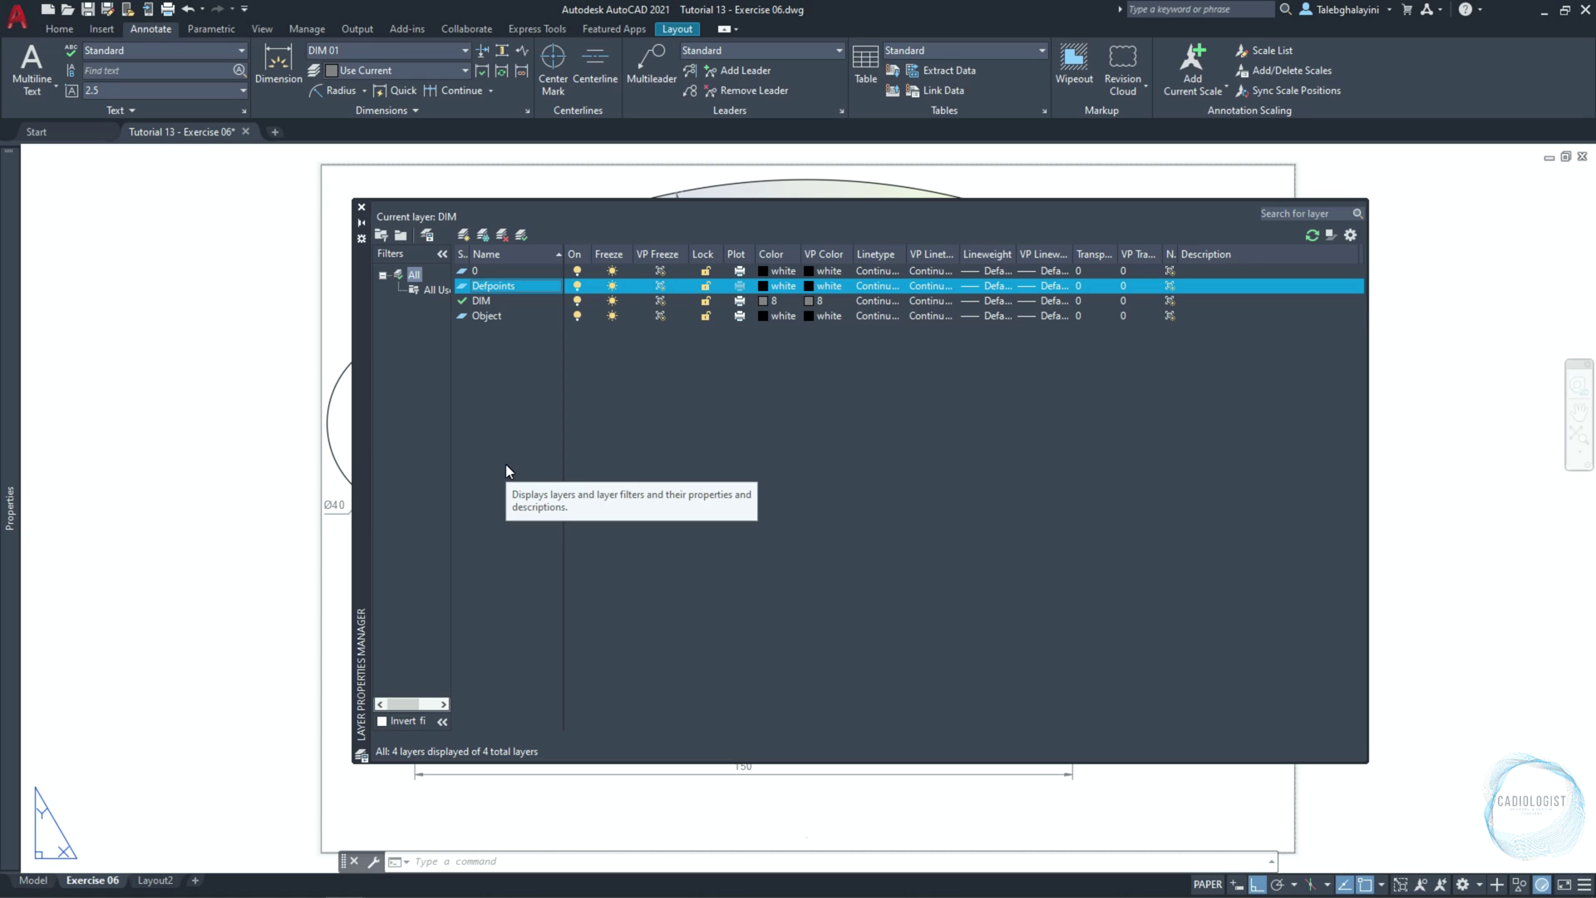
Move the layout viewport onto the Defpoints layer so its frame is hidden
left_click(361, 207)
left_click(366, 200)
left_click(258, 248)
mouse_move(9, 247)
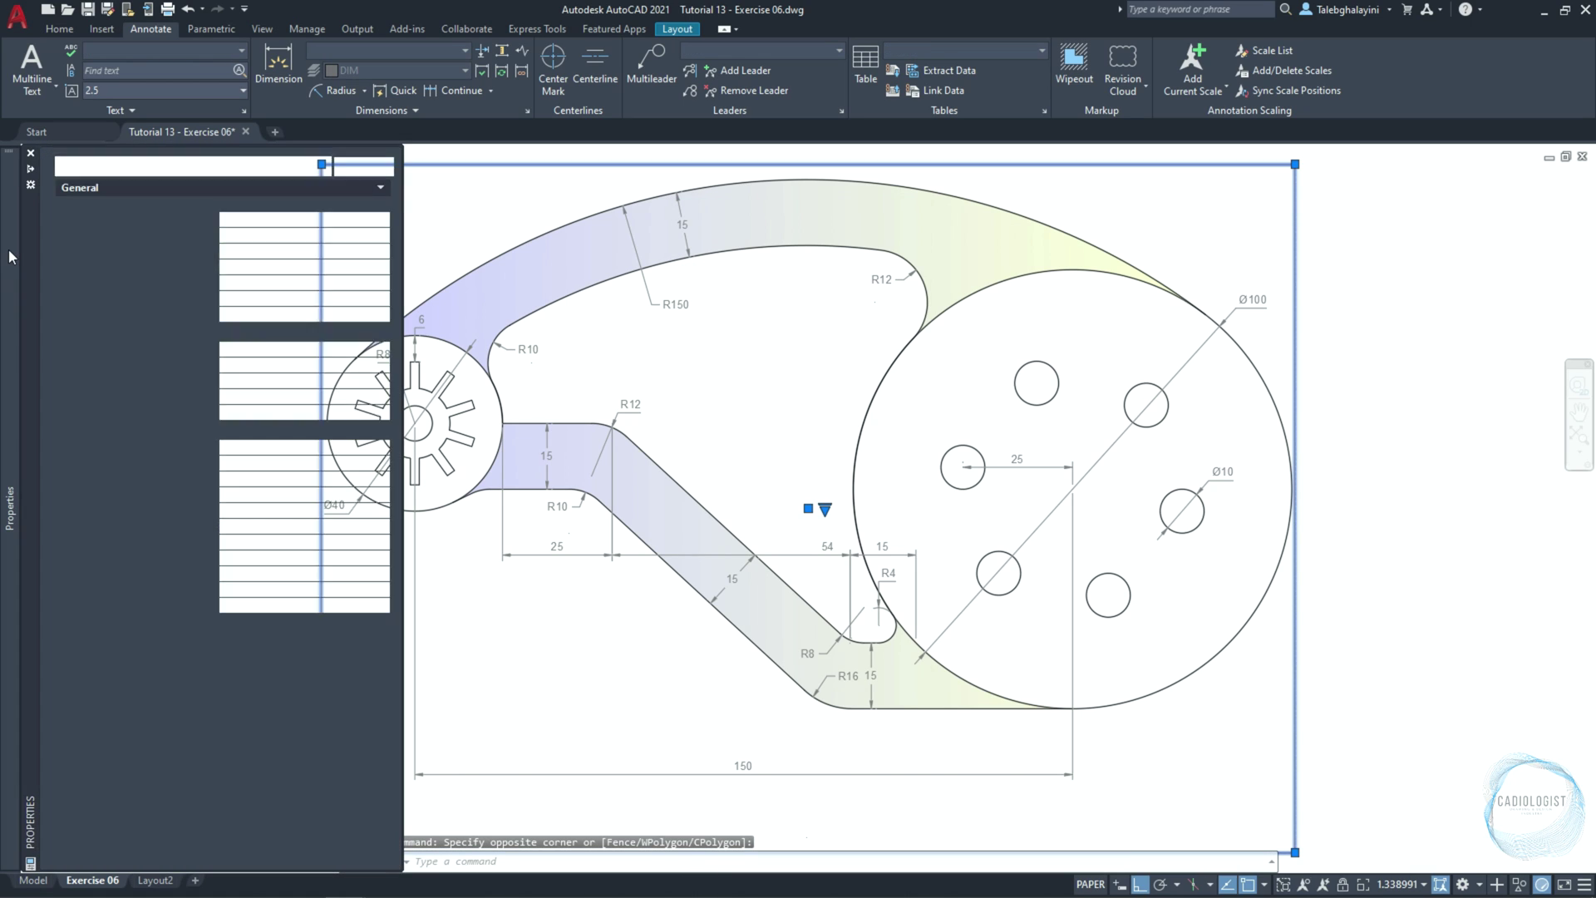
left_click(293, 223)
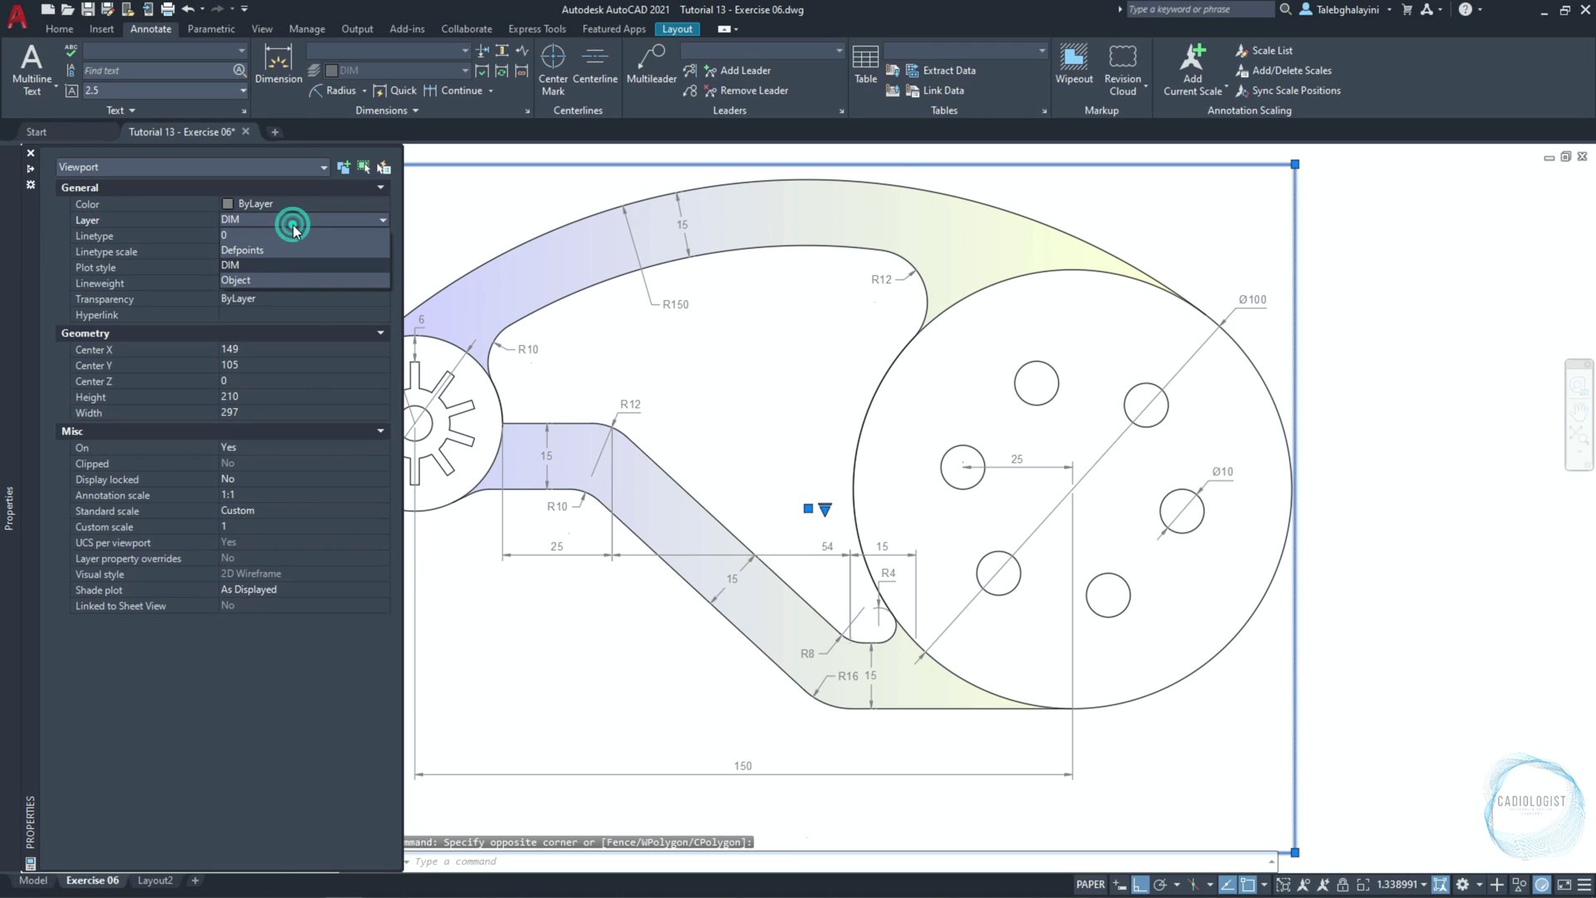
left_click(282, 251)
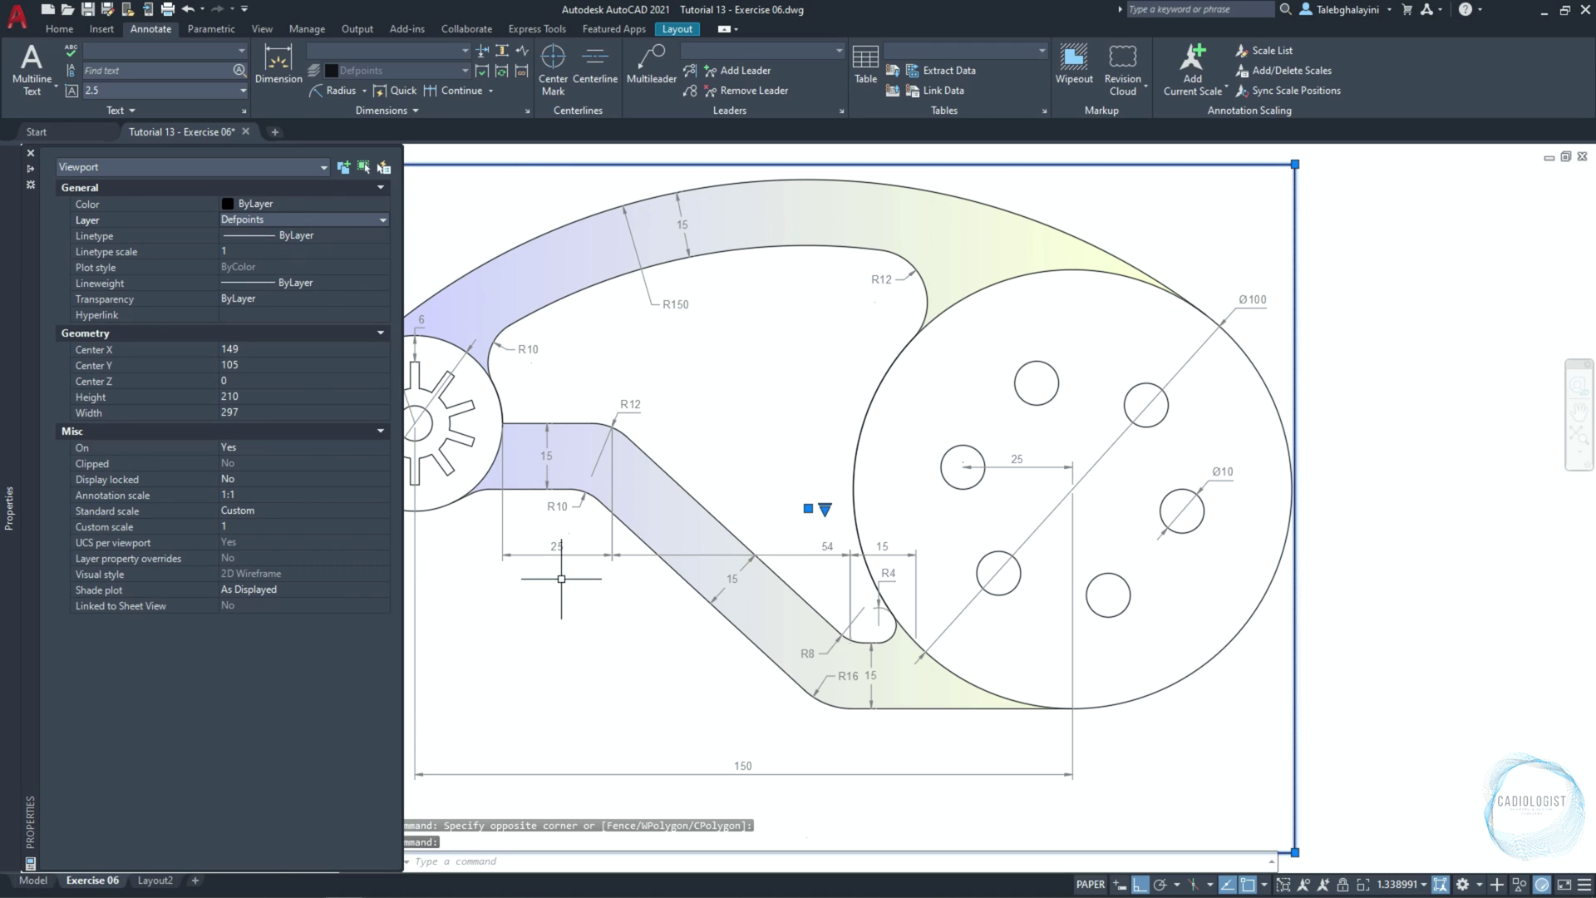
key("Escape")
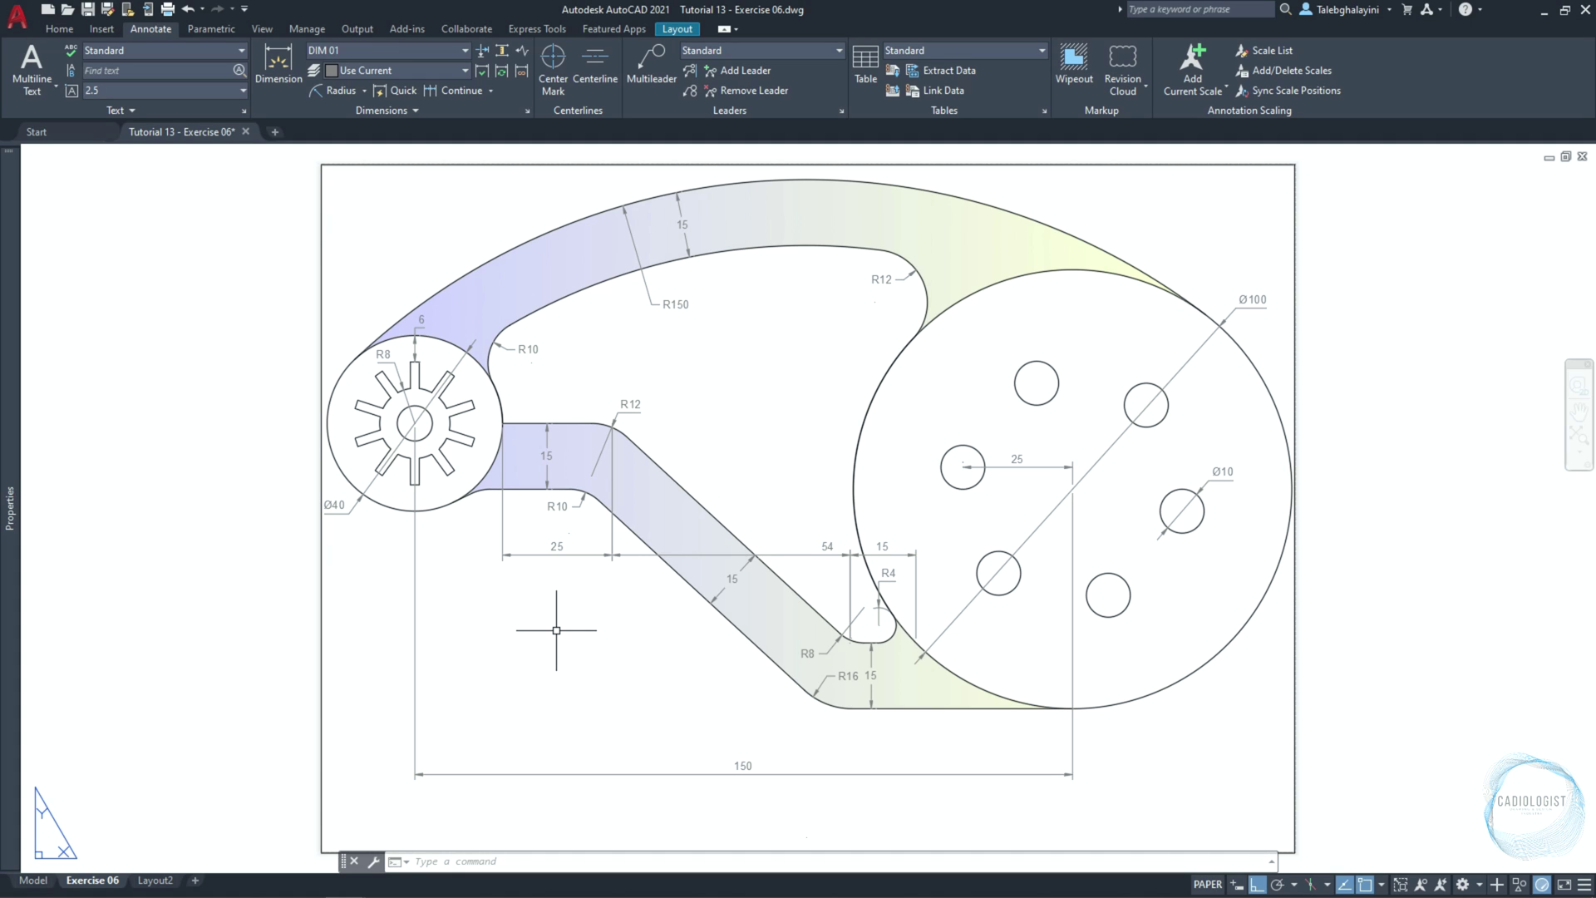
left_click(67, 10)
Open the drawing Tutorial 08 - Exercise 01.dwg
left_click(716, 320)
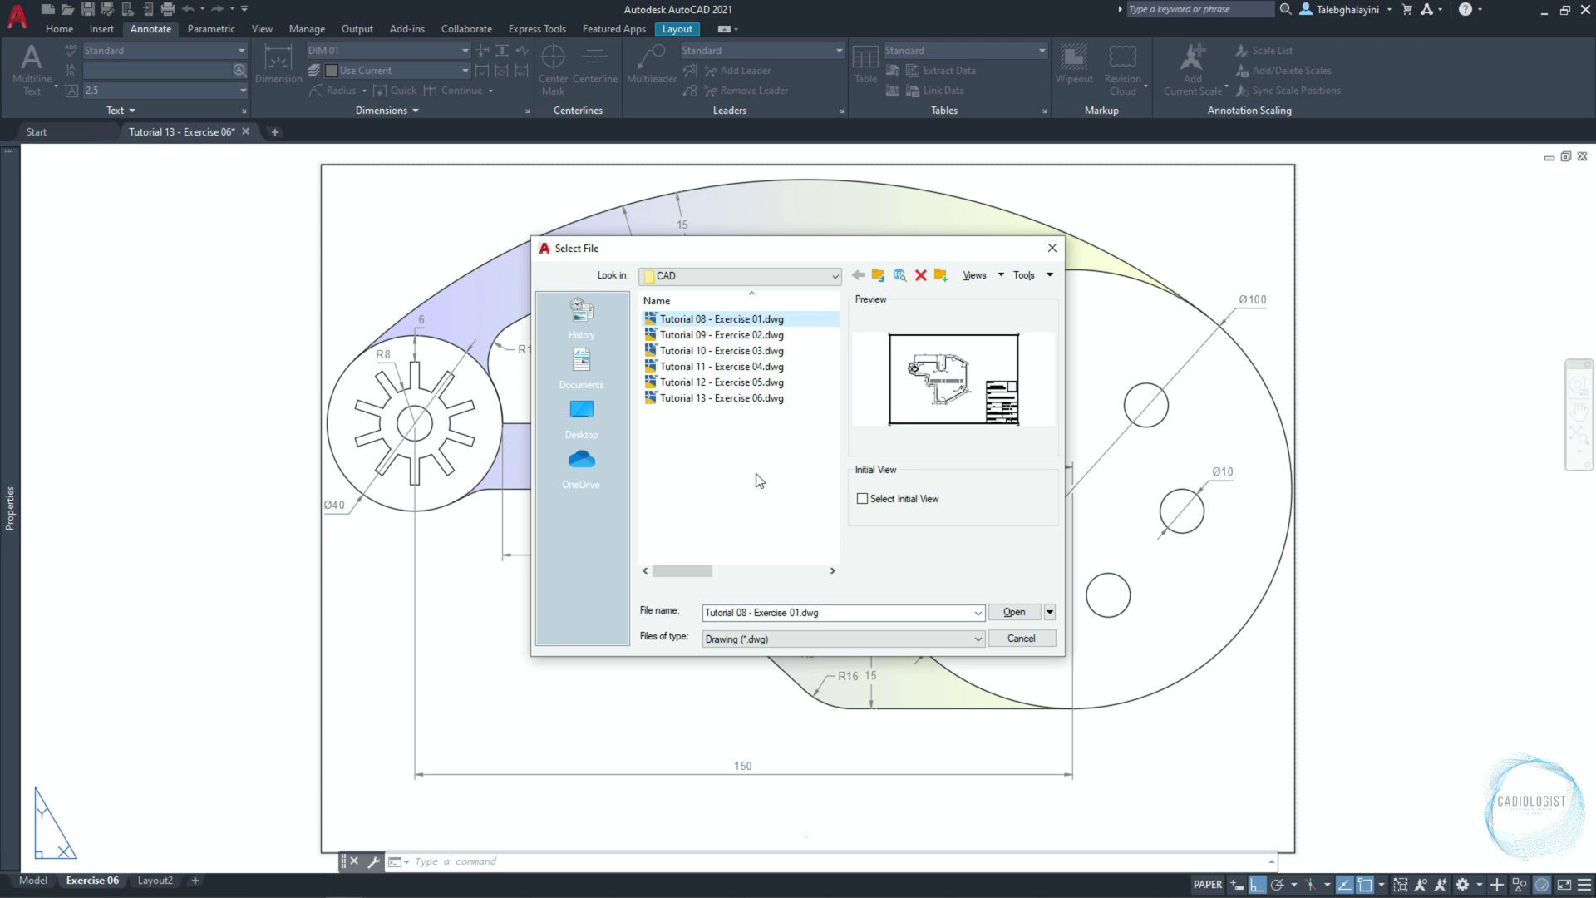
left_click(1012, 612)
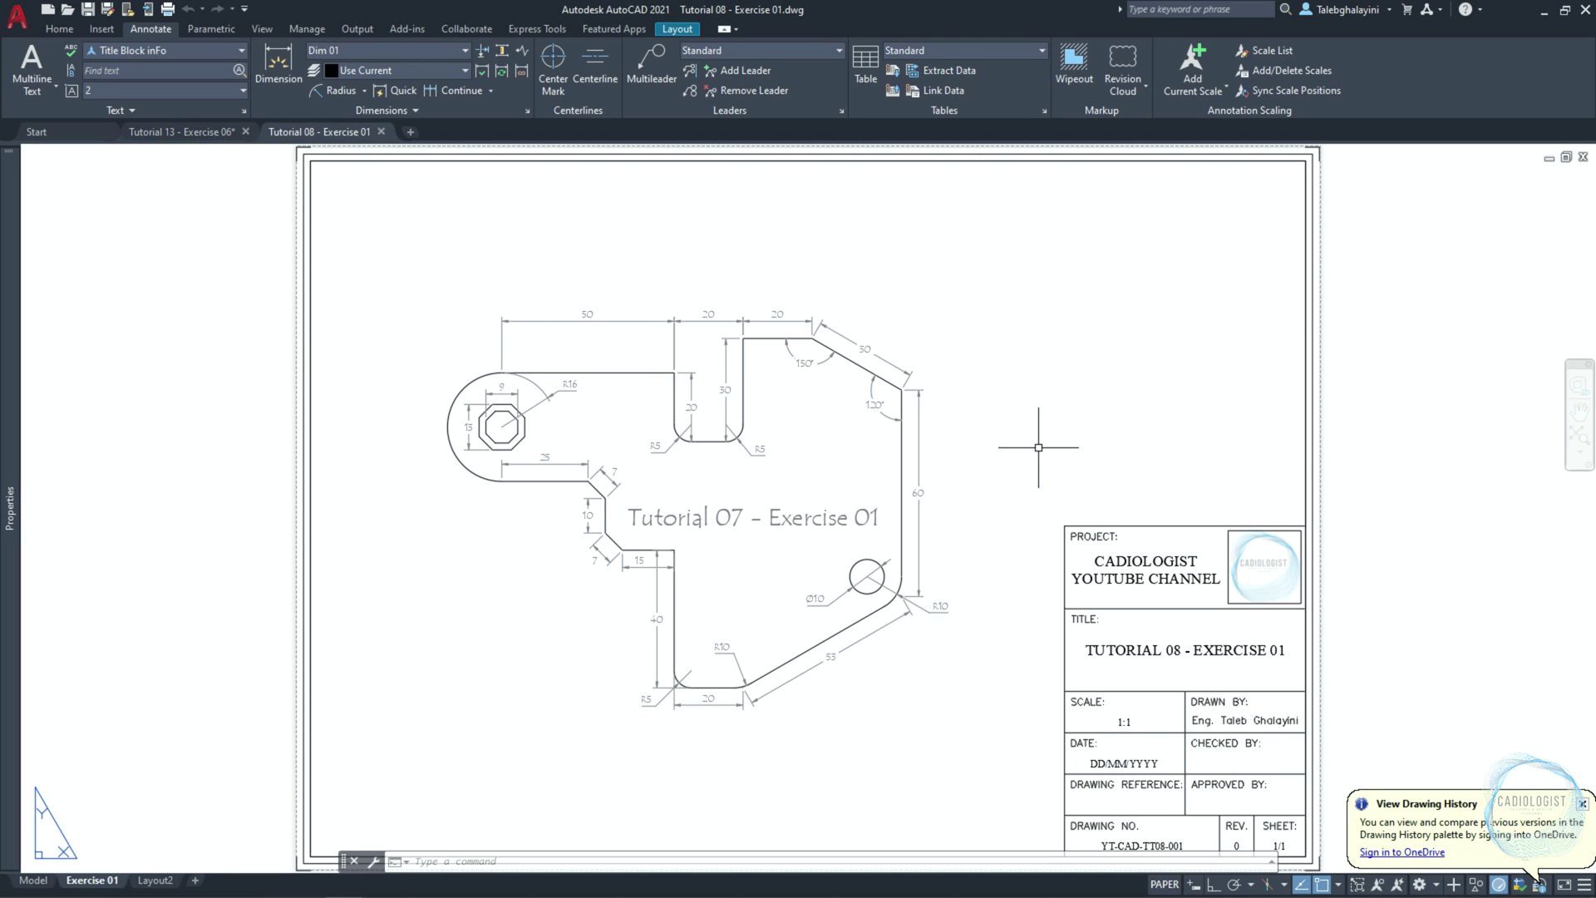
scroll(1172, 499, "down", 3)
Copy the border and title block with the border corner as base point, back in Tutorial 13
left_click(1088, 474)
left_click(1276, 771)
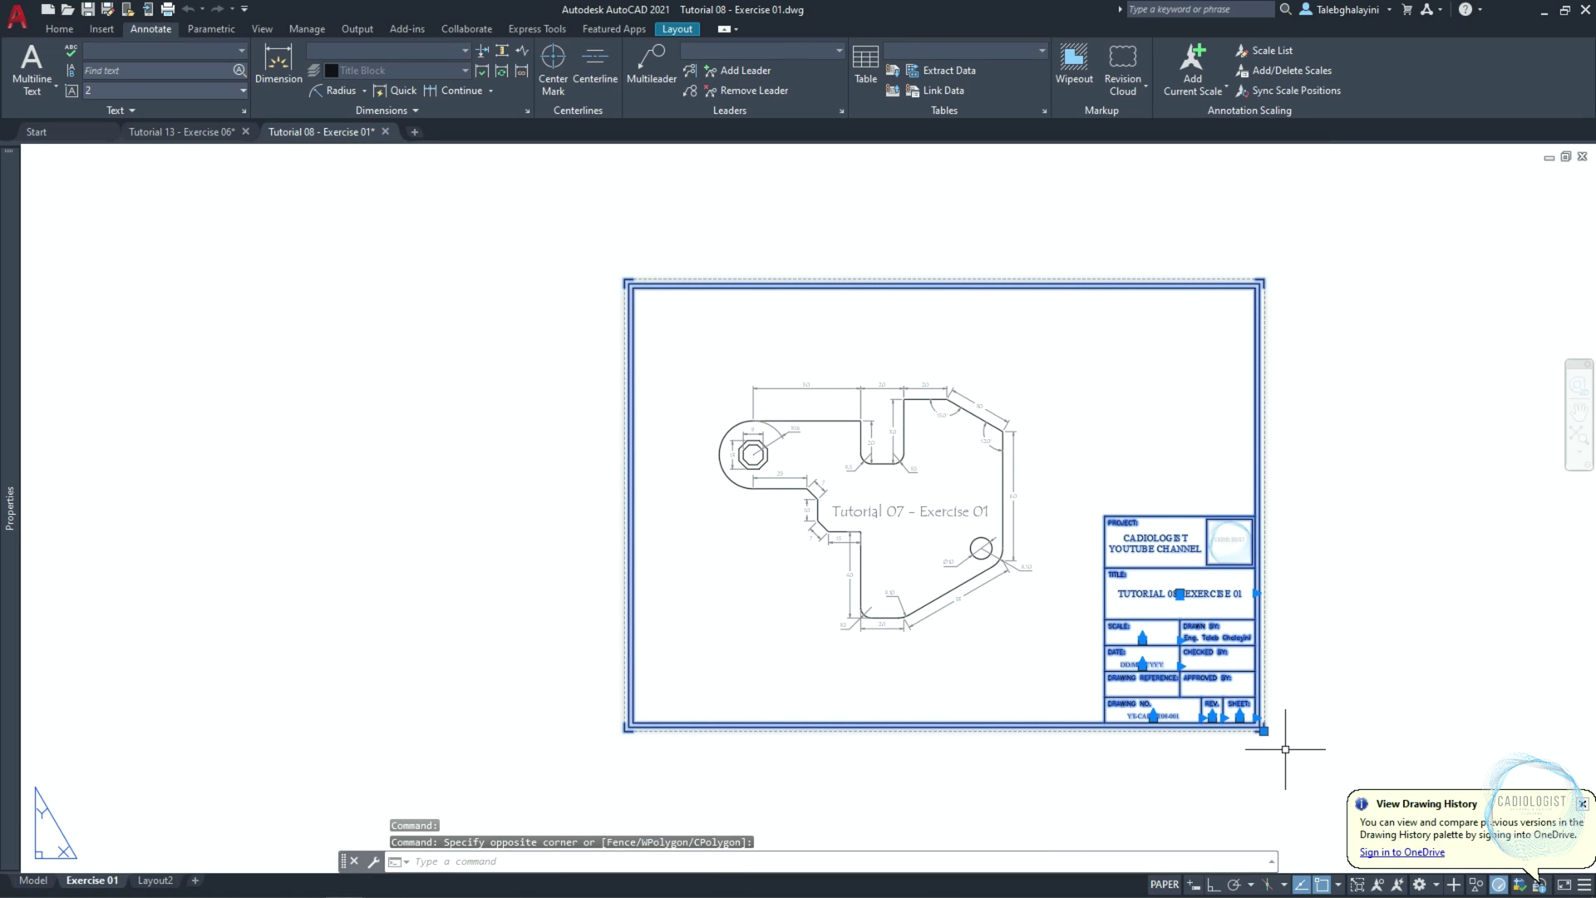
type("COUNT")
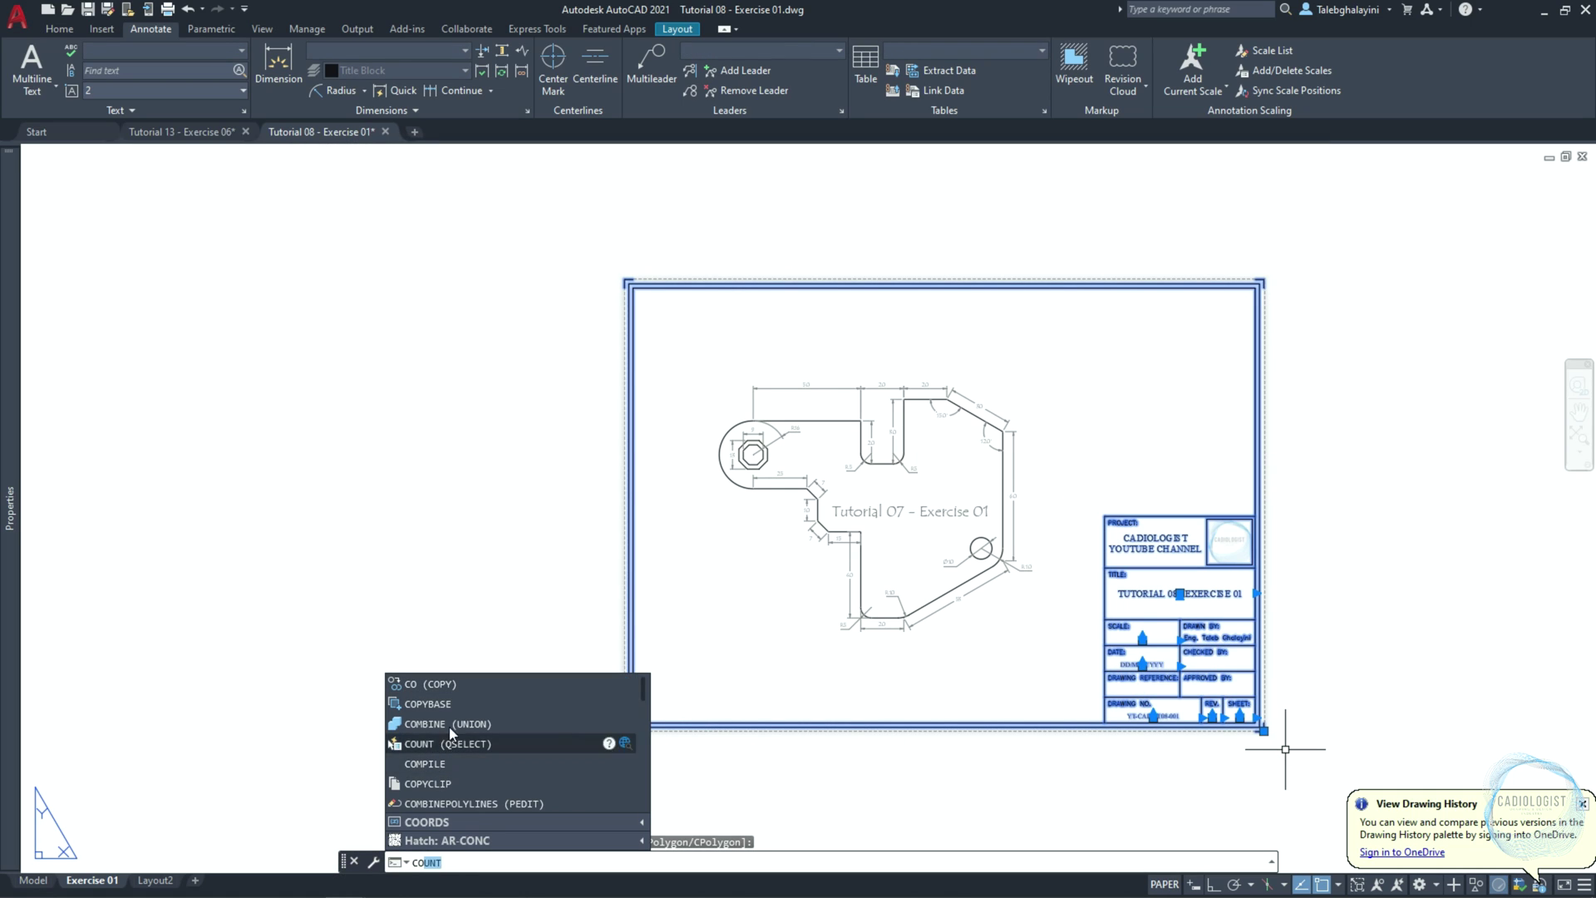
left_click(446, 704)
scroll(1303, 748, "up", 6)
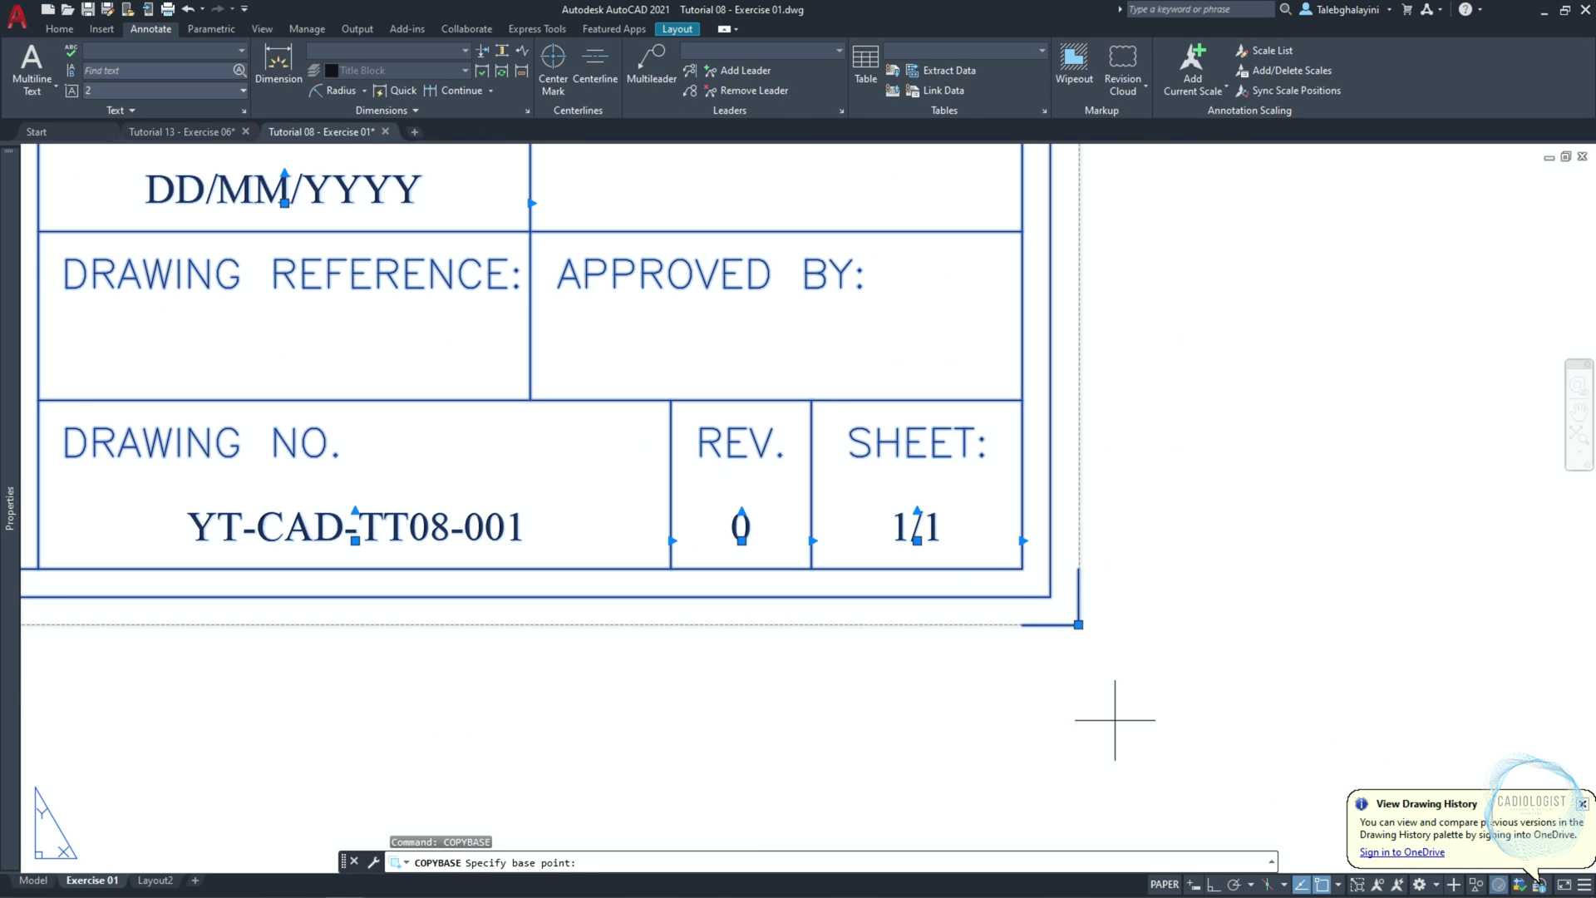
left_click(1078, 623)
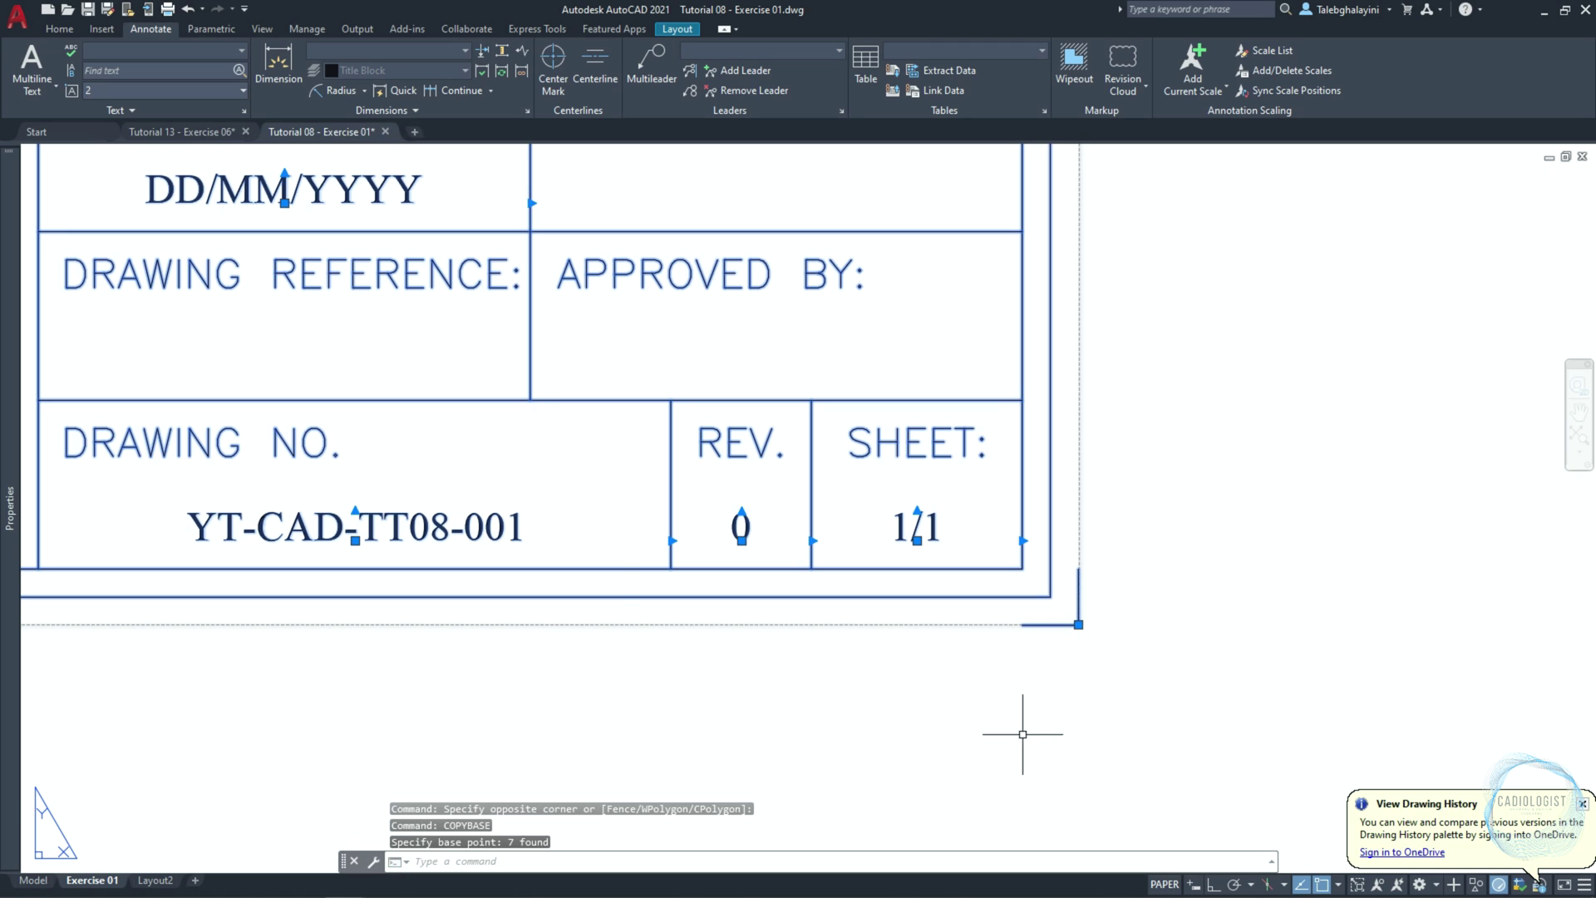
left_click(209, 132)
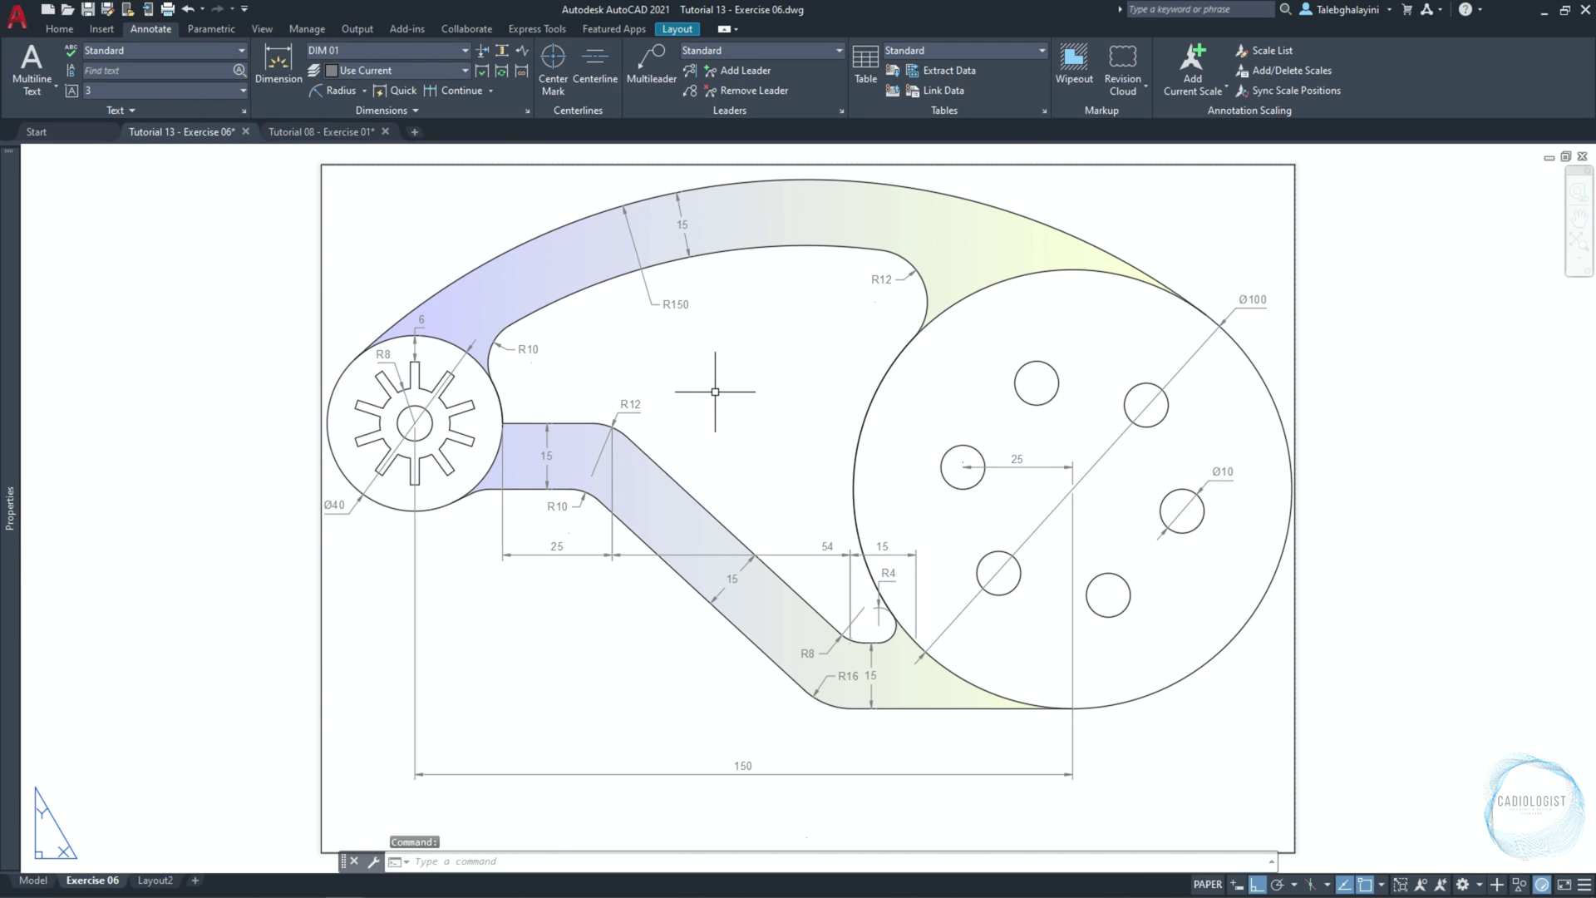
Paste the copied title block and border at the sheet corner
key("ctrl+v")
scroll(726, 397, "down", 3)
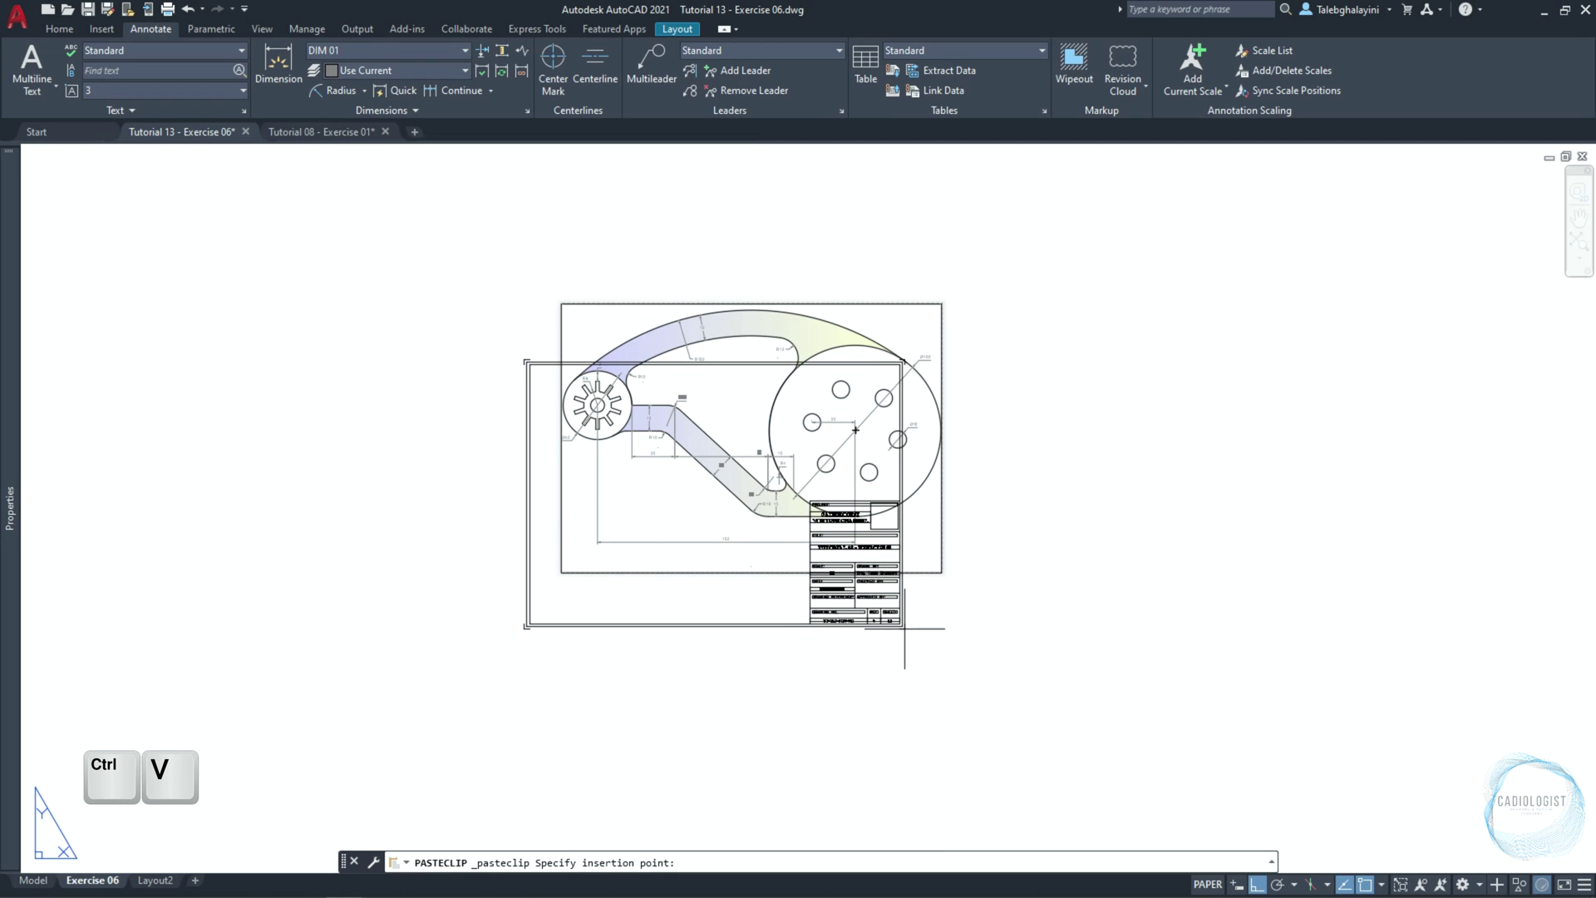
scroll(907, 626, "up", 4)
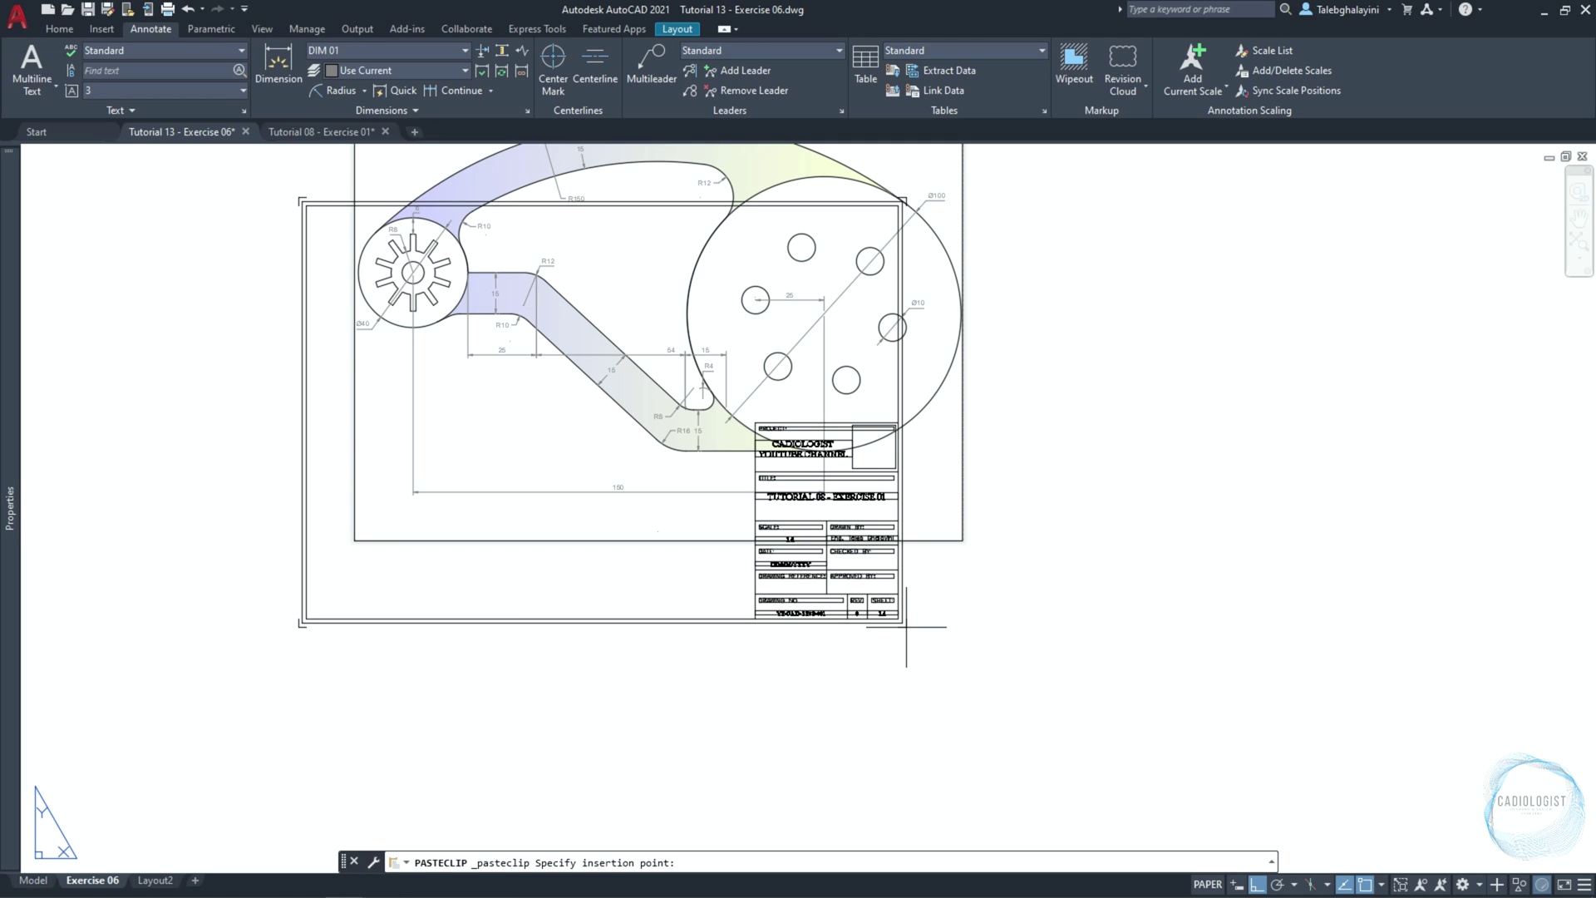
left_click(950, 540)
middle_click_drag(847, 535, 940, 713)
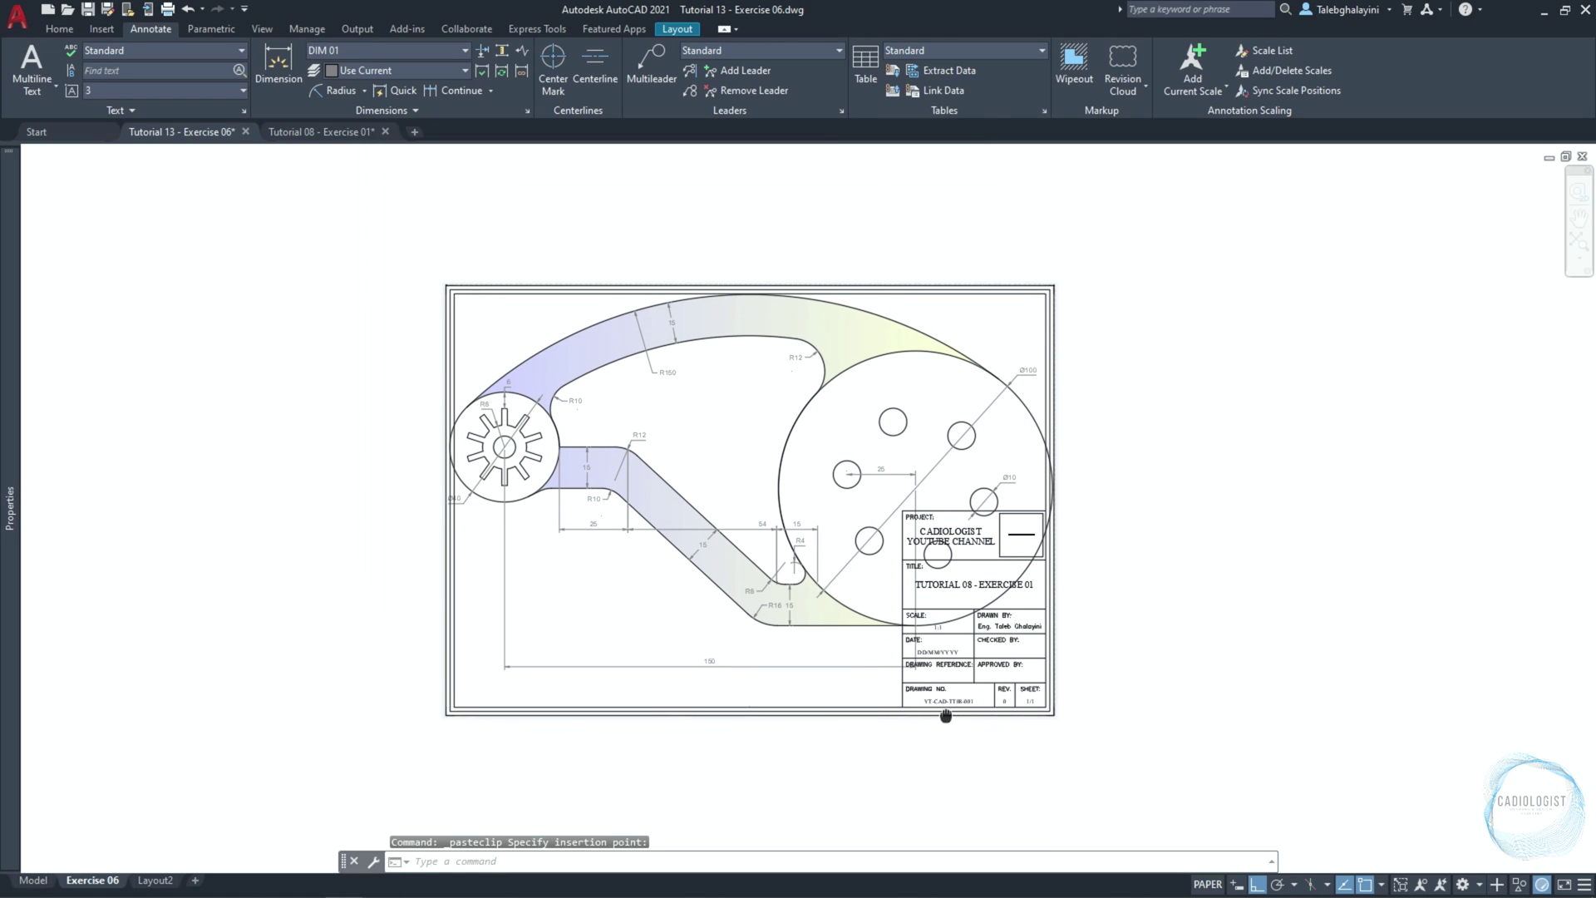
scroll(813, 624, "up", 2)
scroll(813, 624, "down", 2)
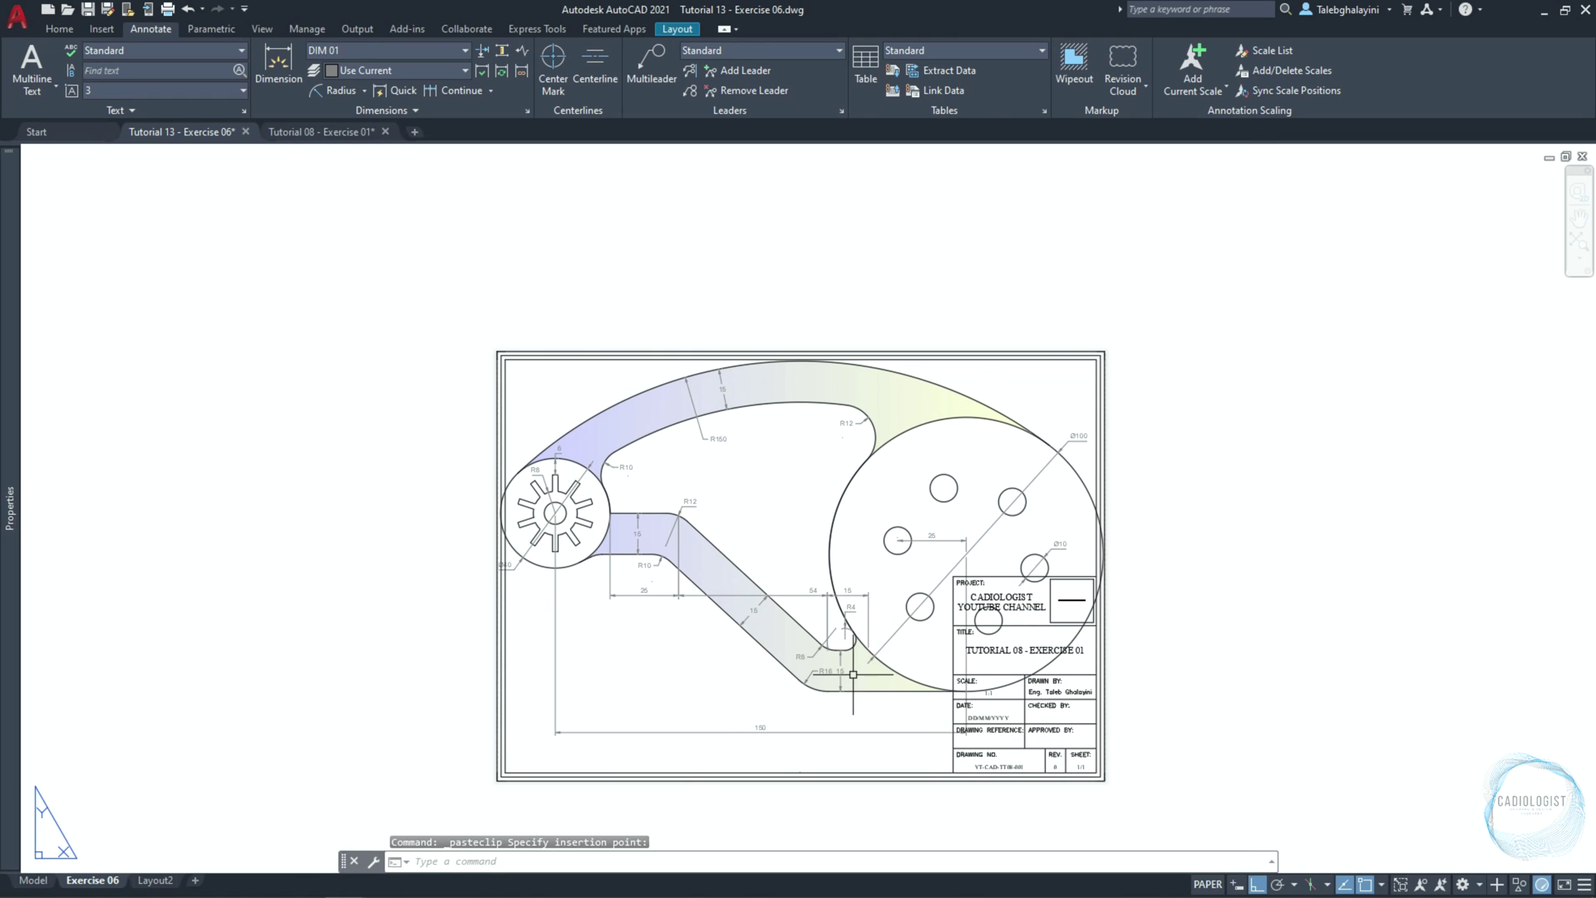
scroll(723, 508, "up", 2)
Stretch the viewport corners inside the border and set its scale to 1:1
left_click(1256, 346)
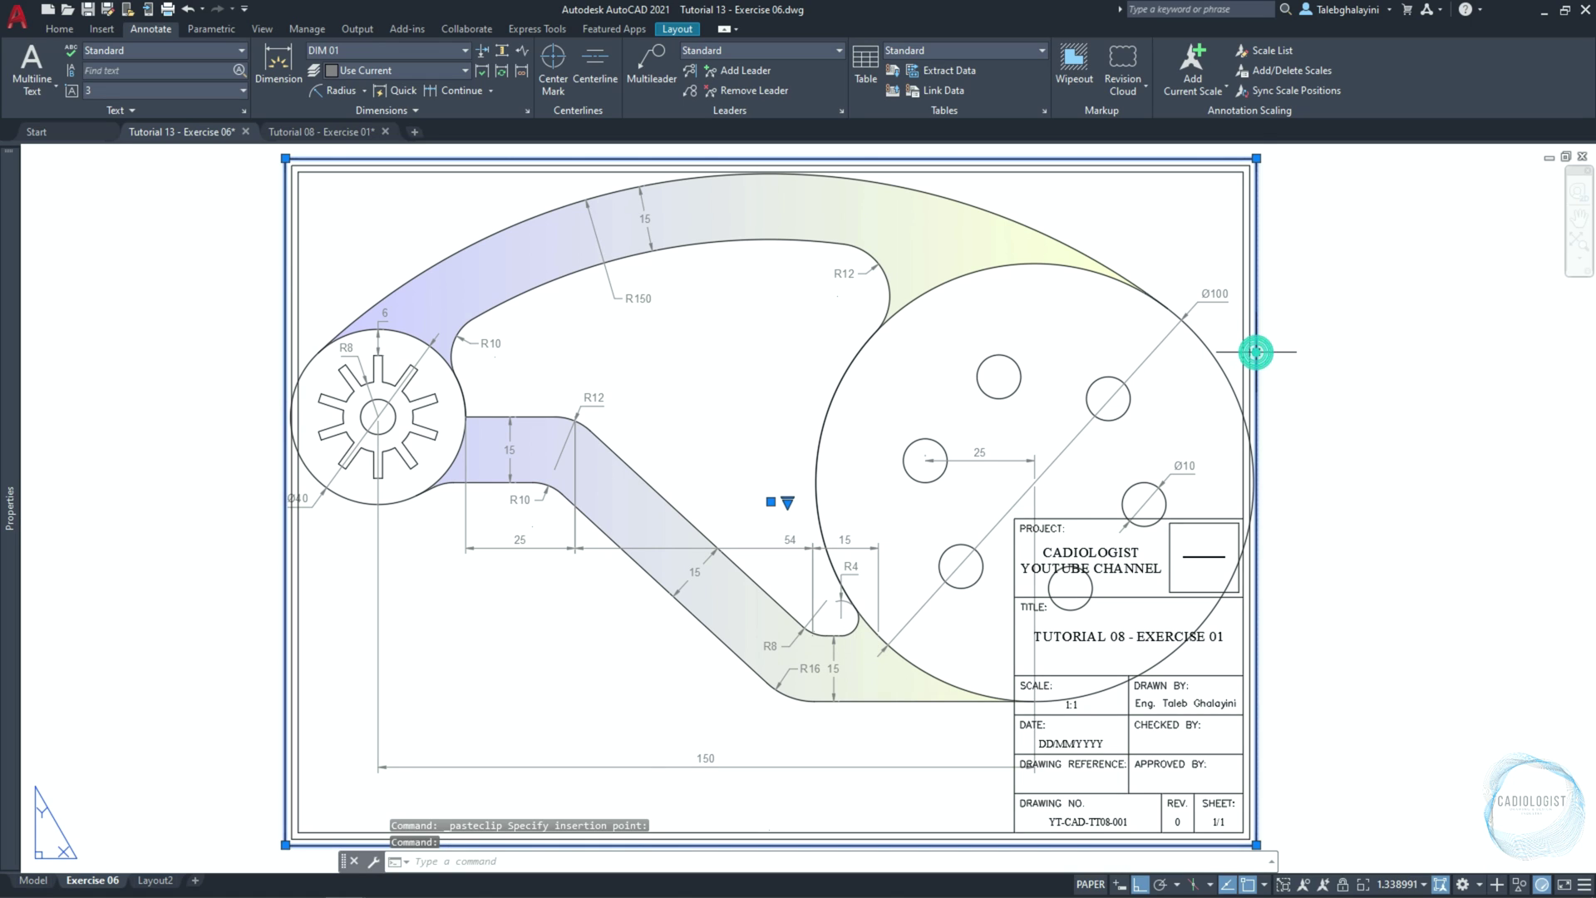
left_click(1256, 157)
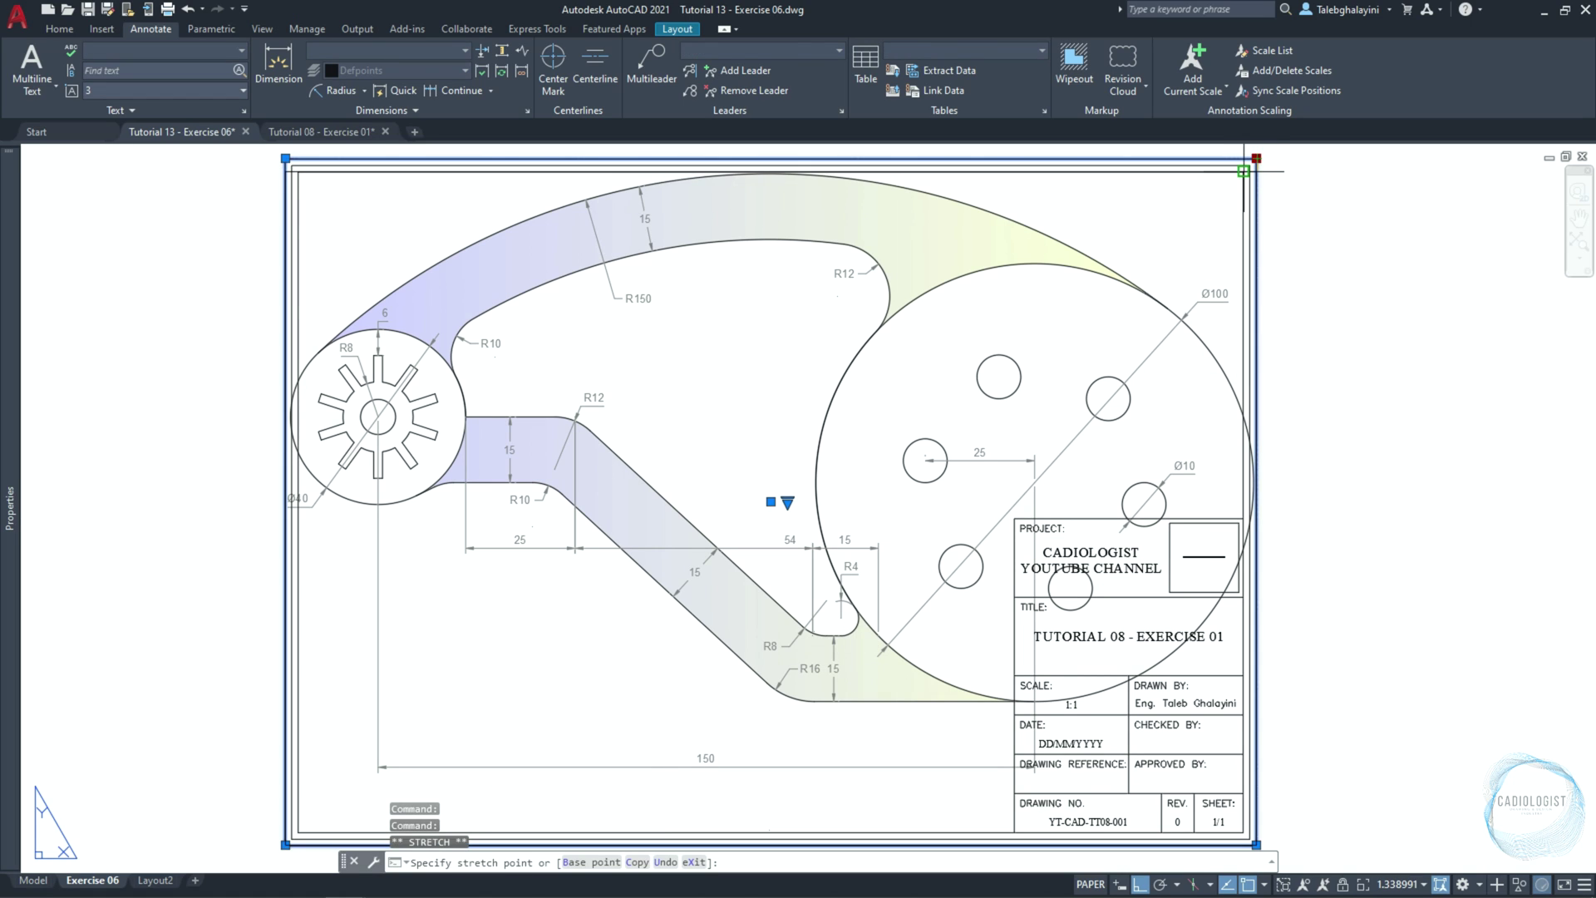
left_click(286, 845)
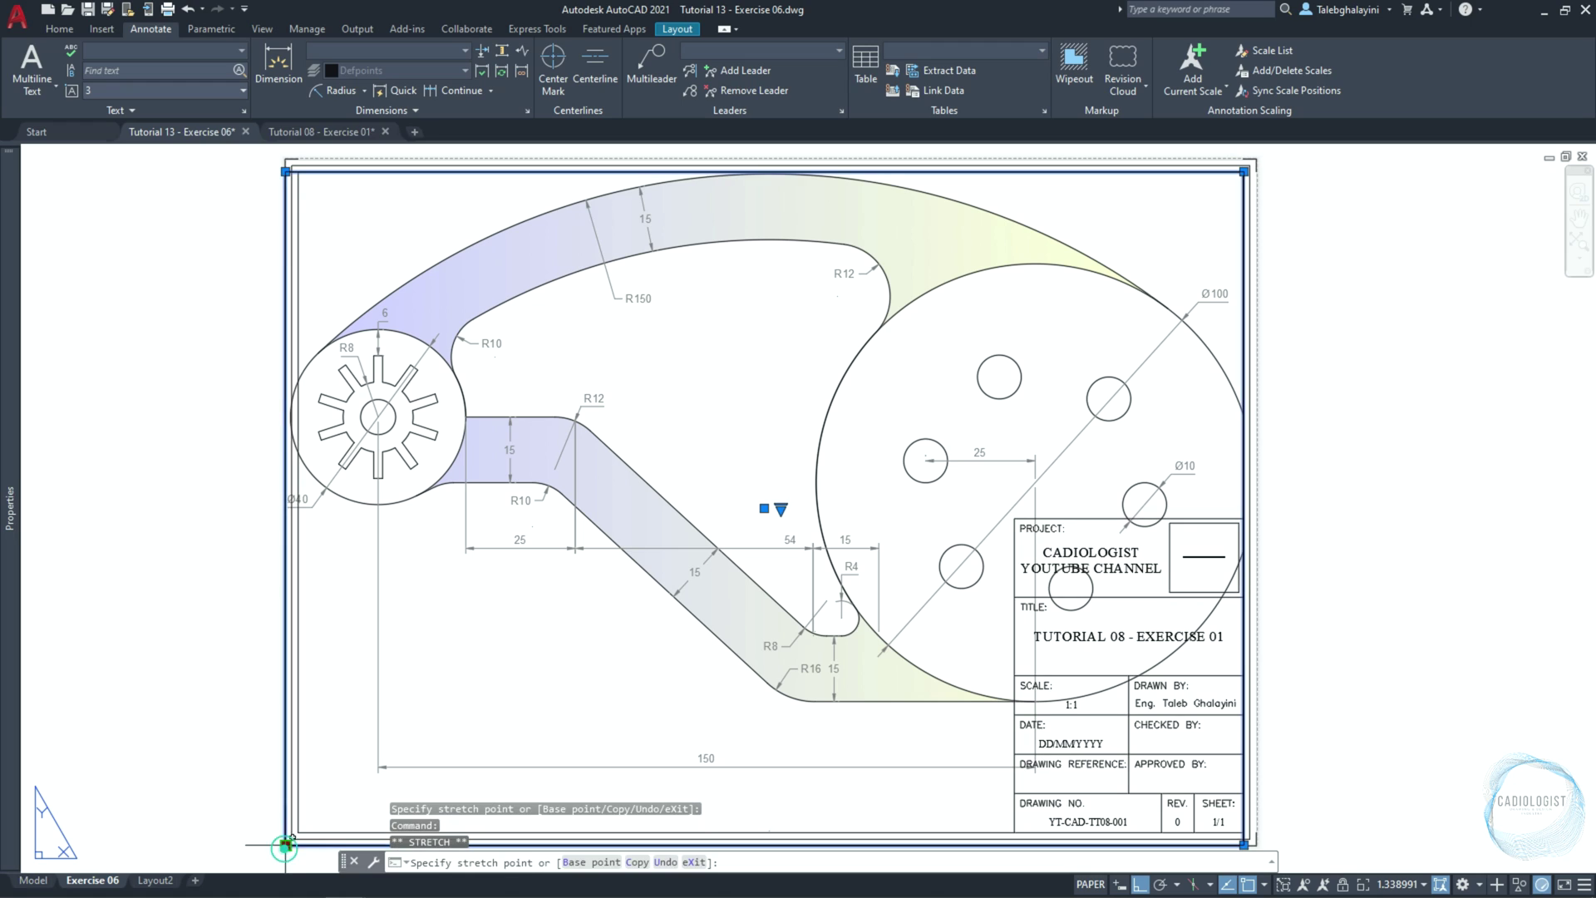
left_click(298, 832)
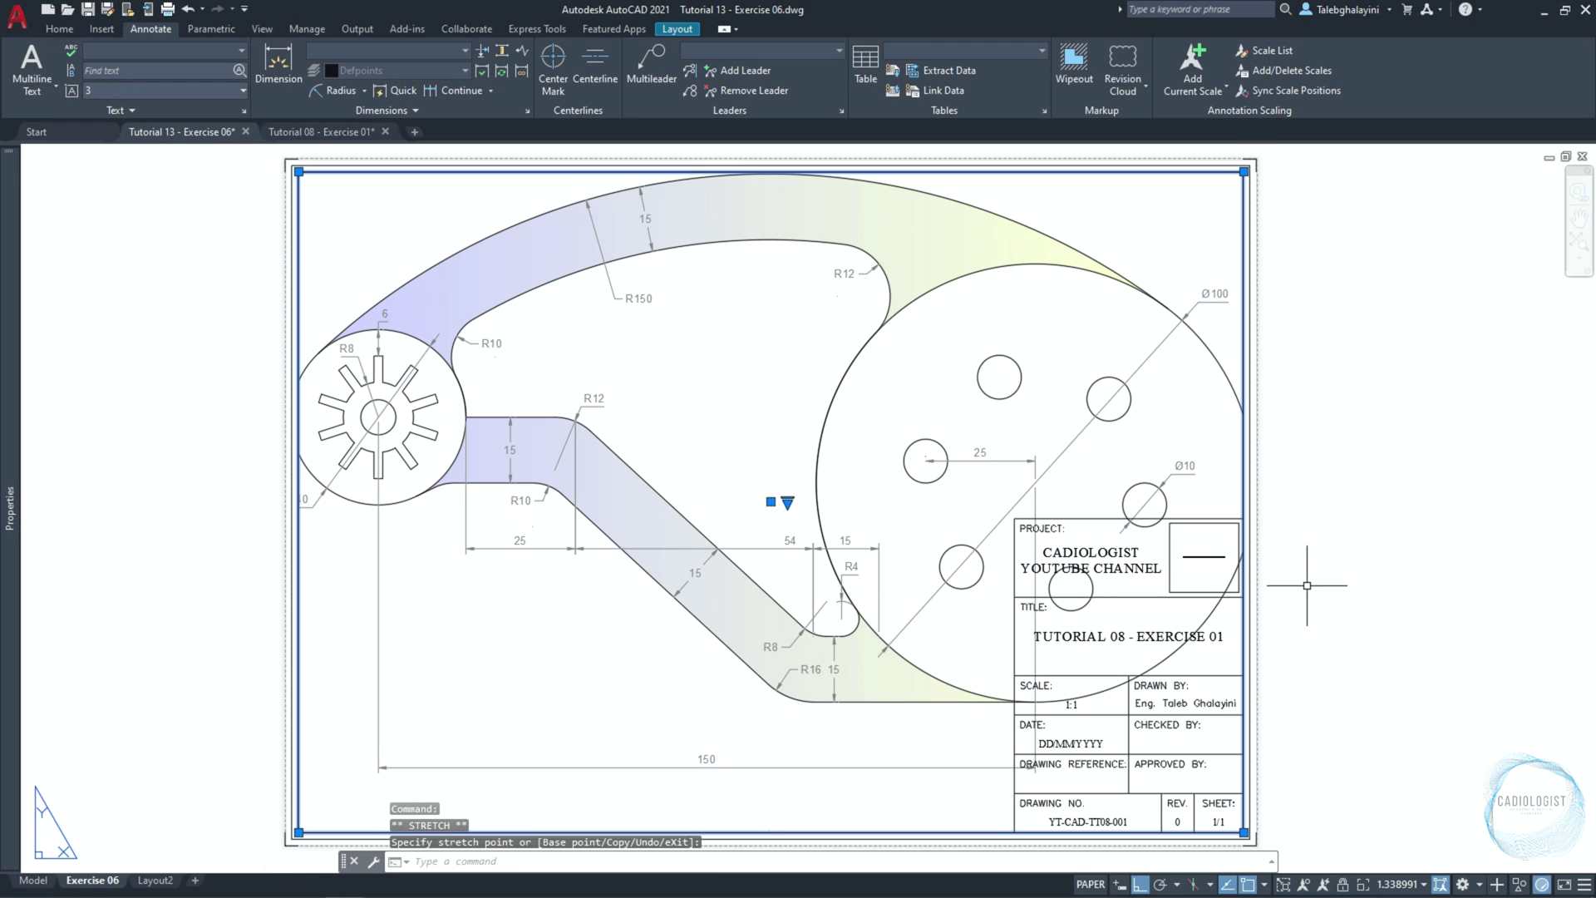
left_click(1394, 884)
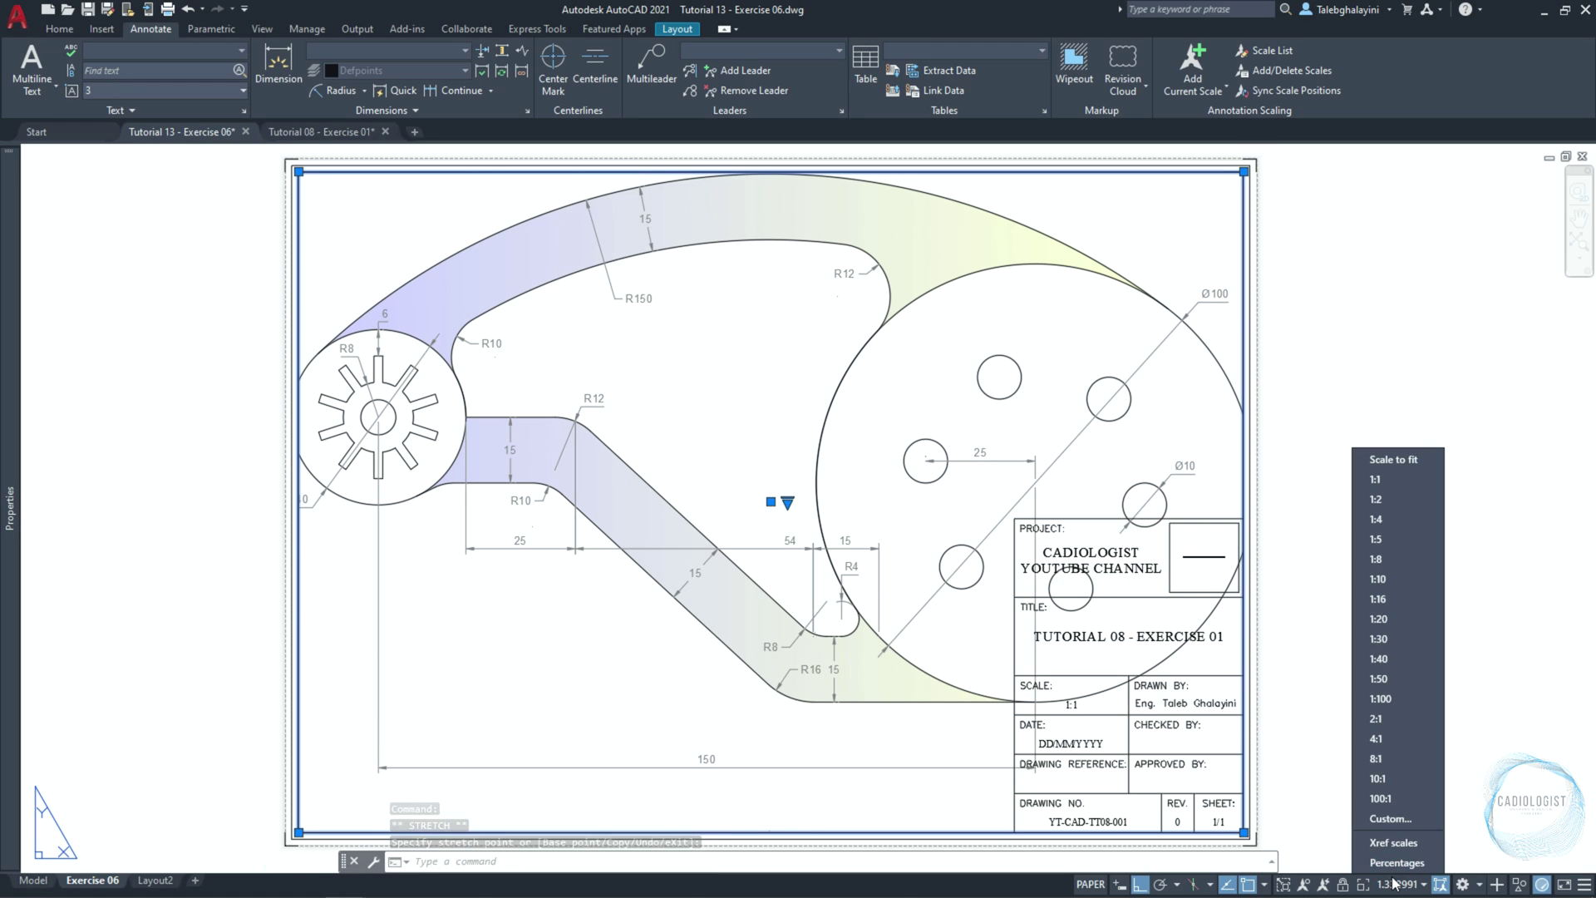
left_click(1390, 481)
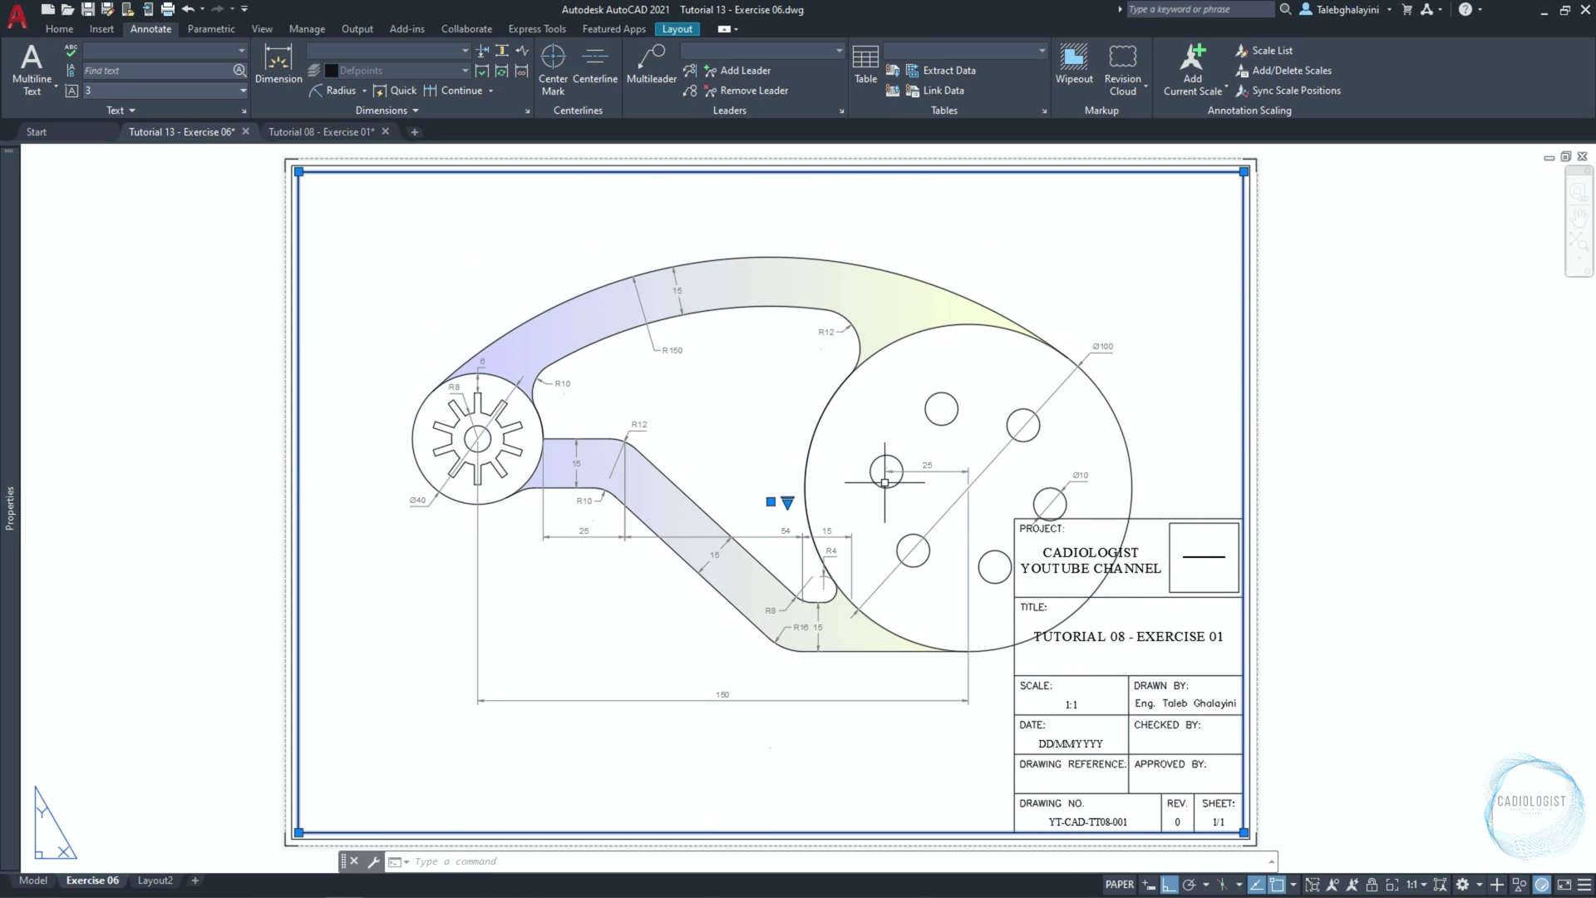
Shift the link drawing up and left inside the viewport, lock the view, return to paper space
double_click(749, 408)
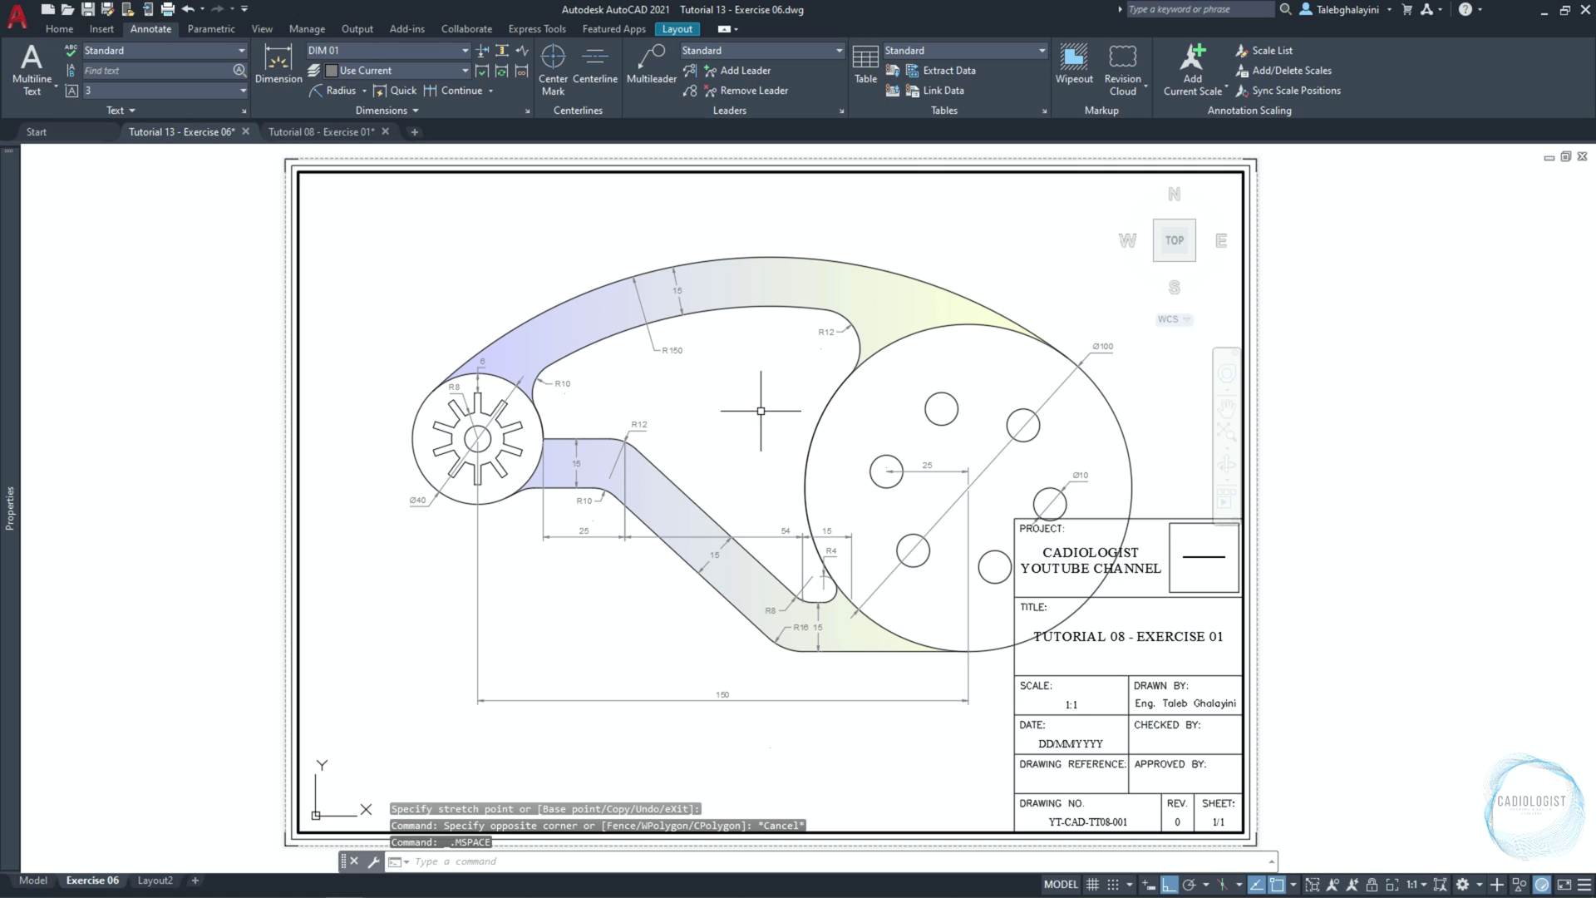
middle_click_drag(761, 411, 659, 343)
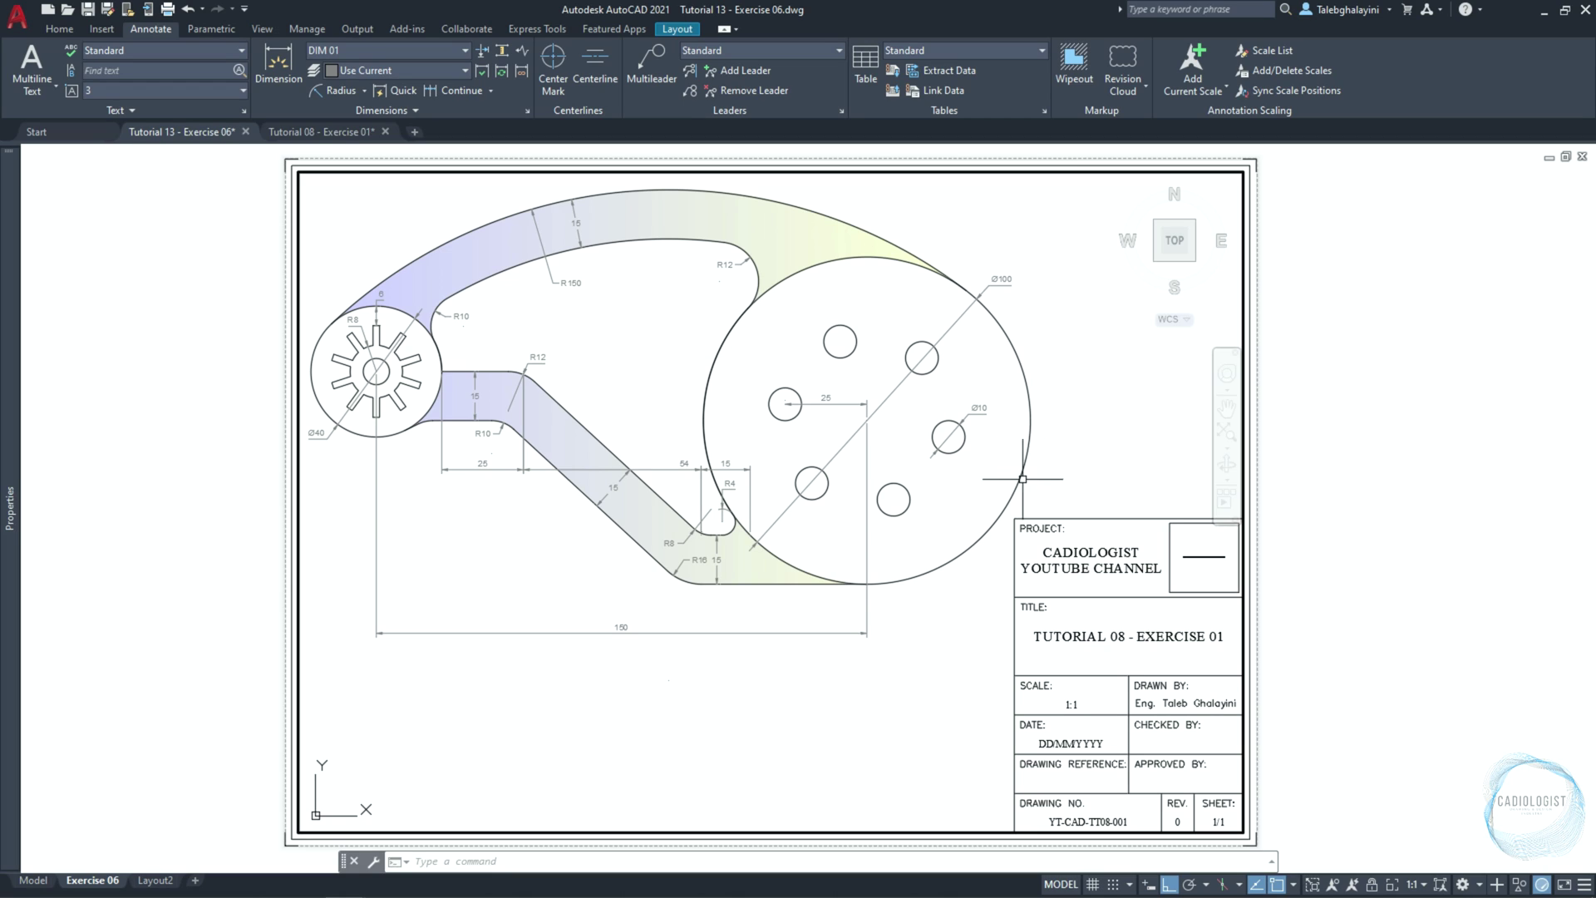
left_click(1370, 885)
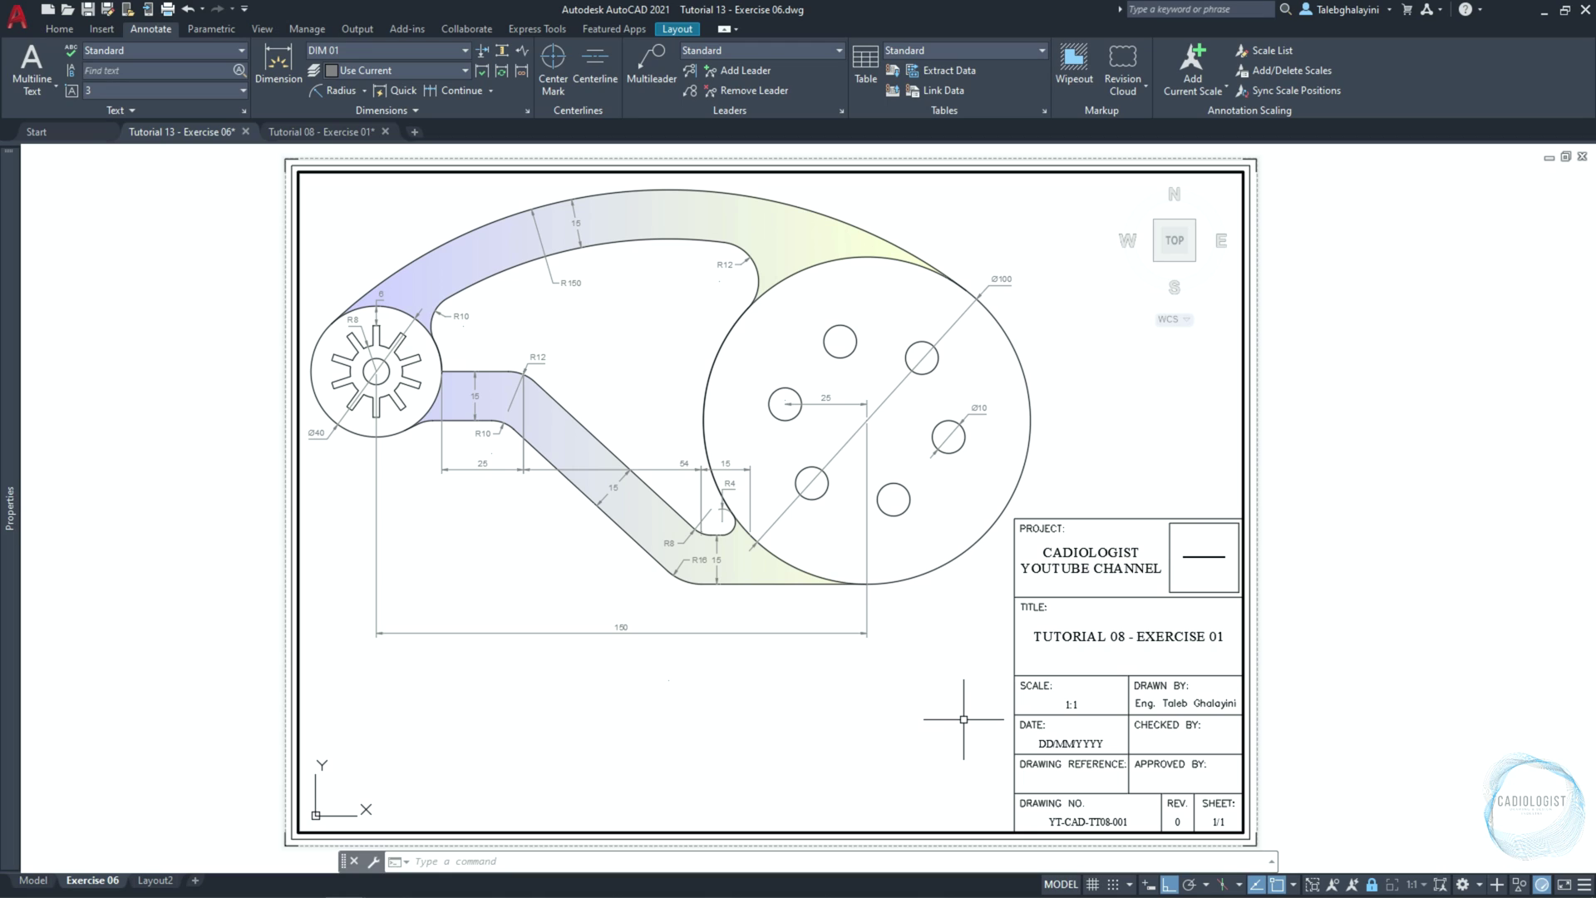
double_click(1419, 569)
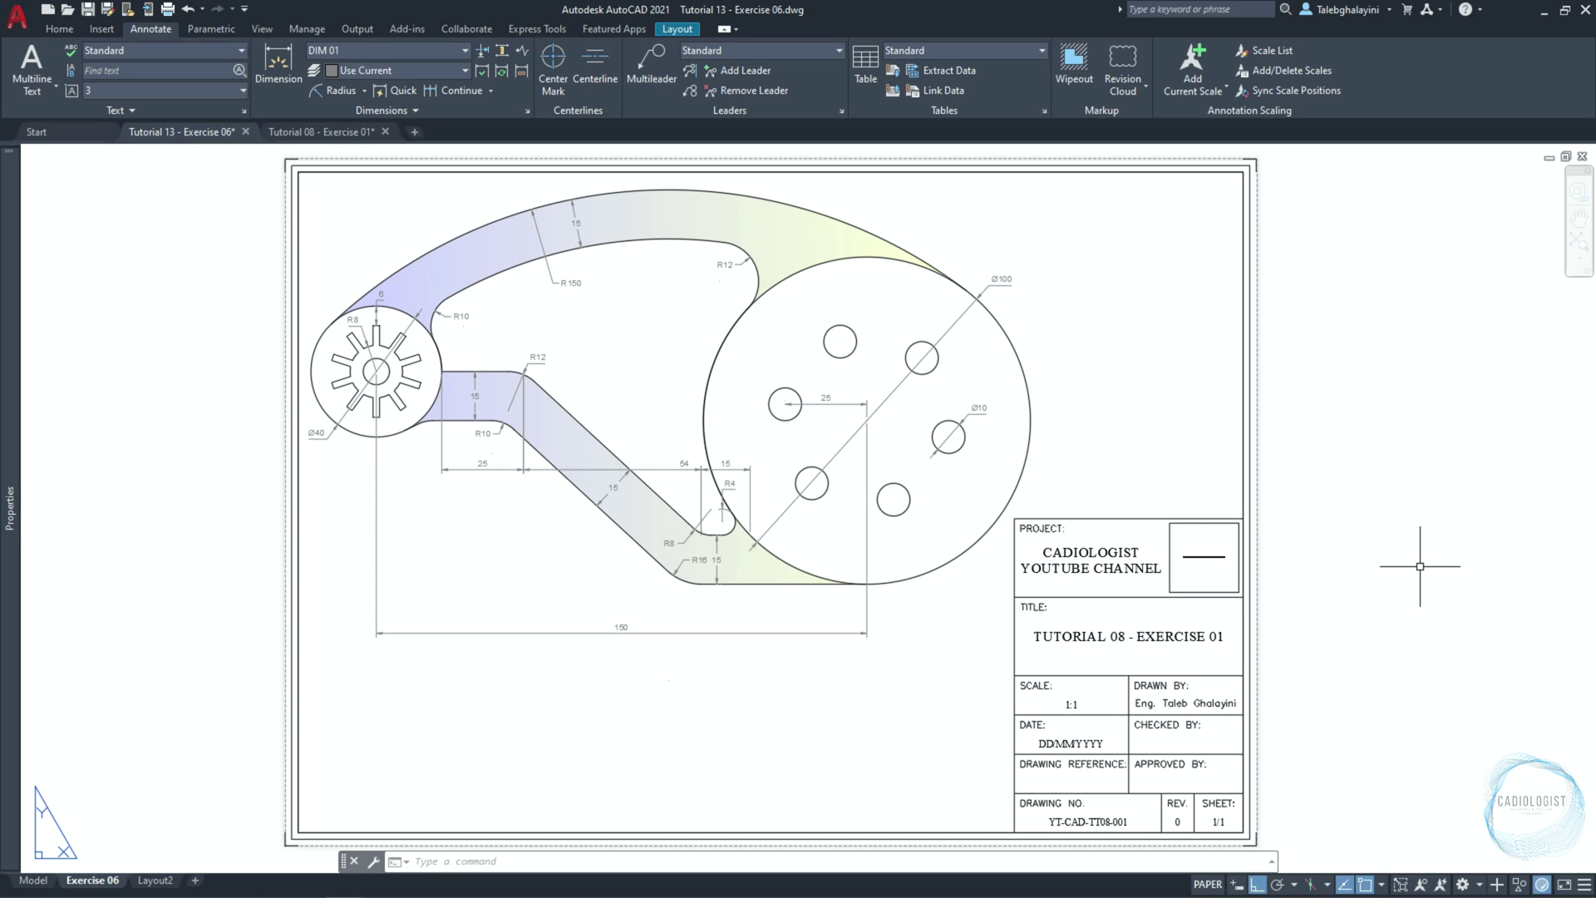
Repoint the missing logo image reference to CADiologist Icon White.png through XREF
type("xrf")
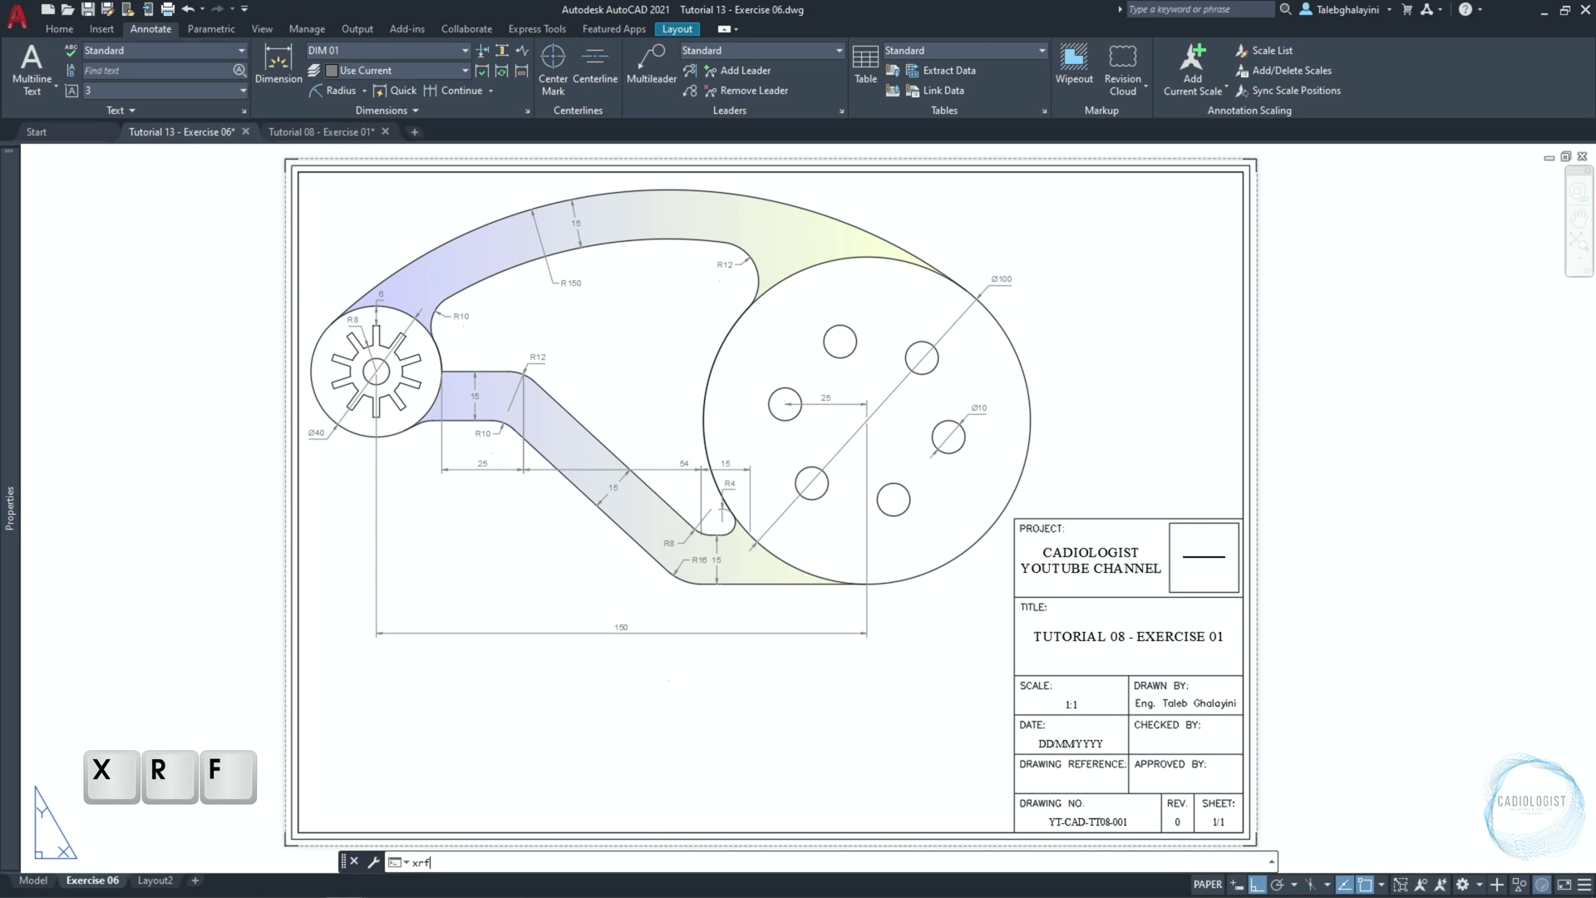
key("Return")
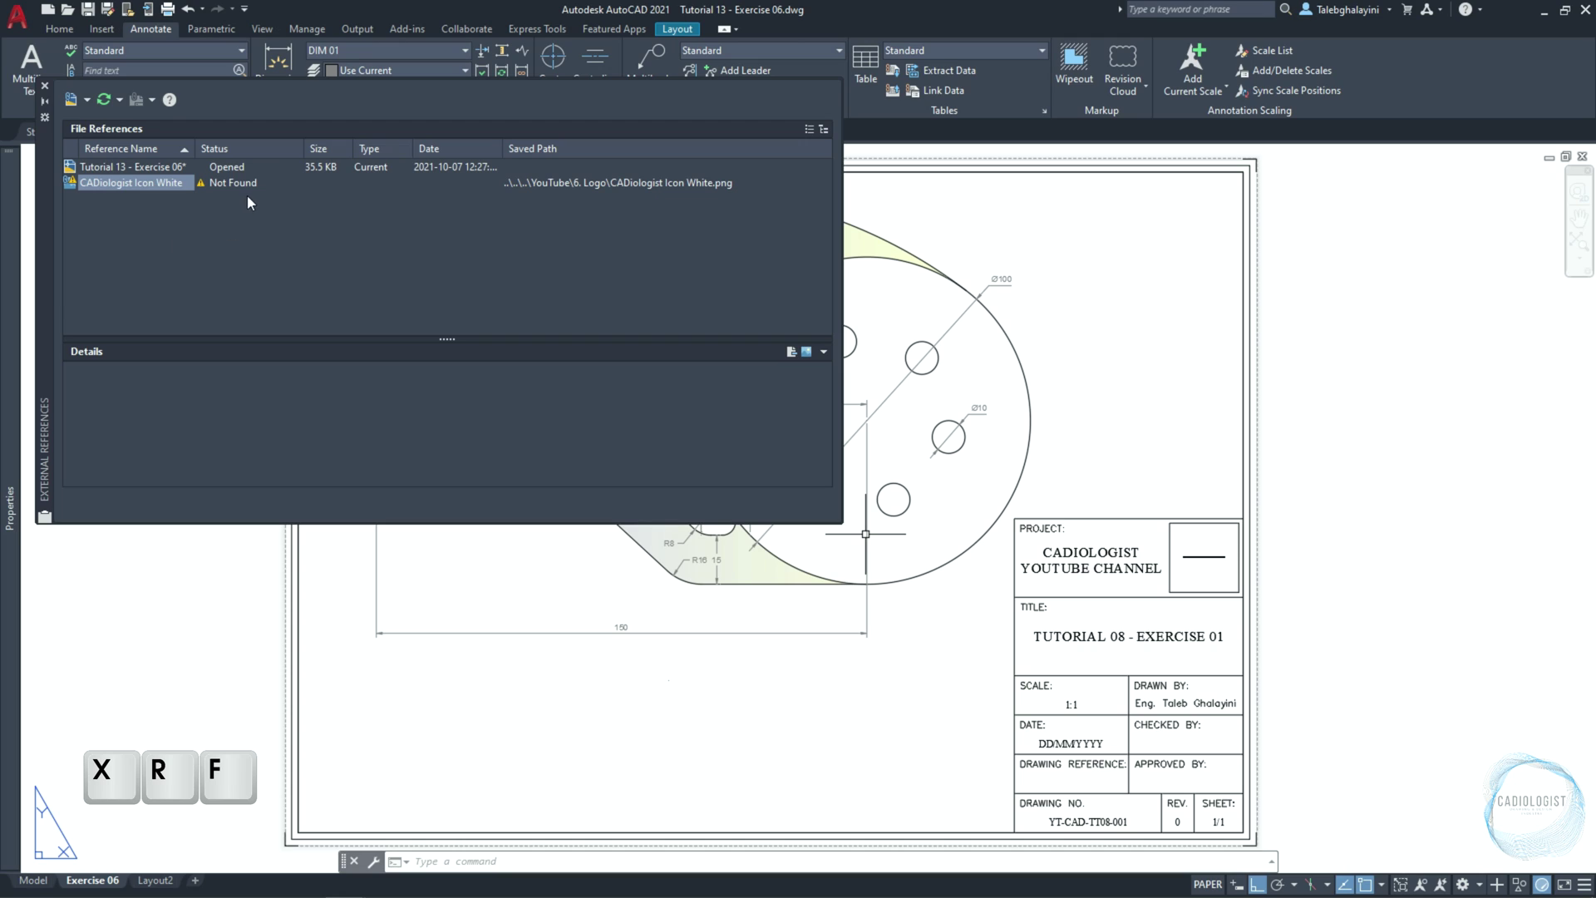
left_click(252, 184)
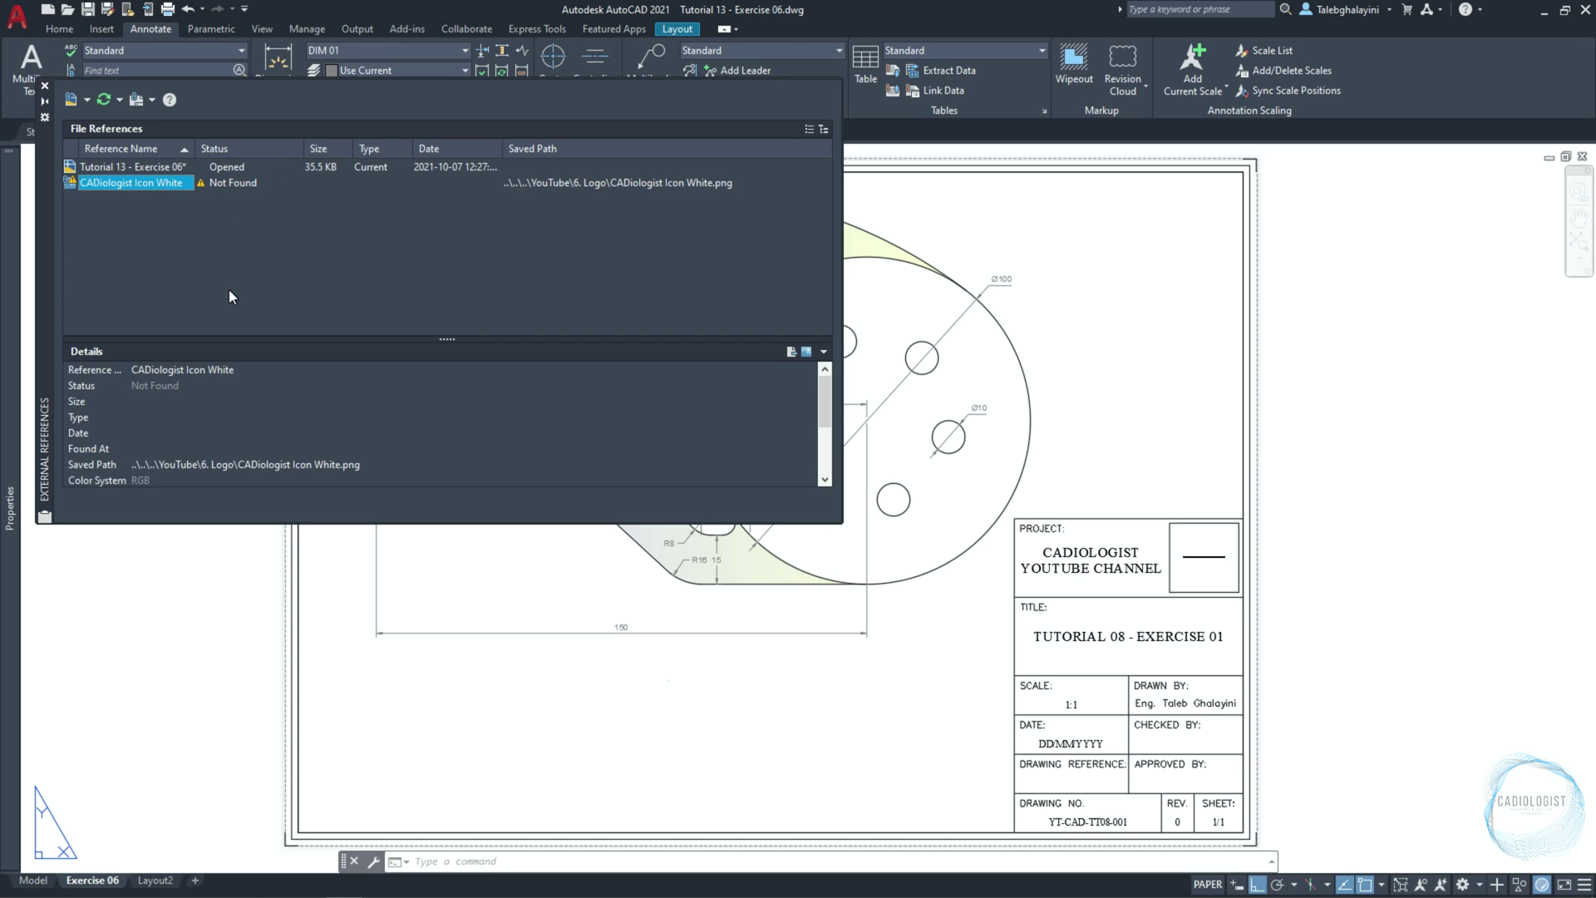
left_click(144, 183)
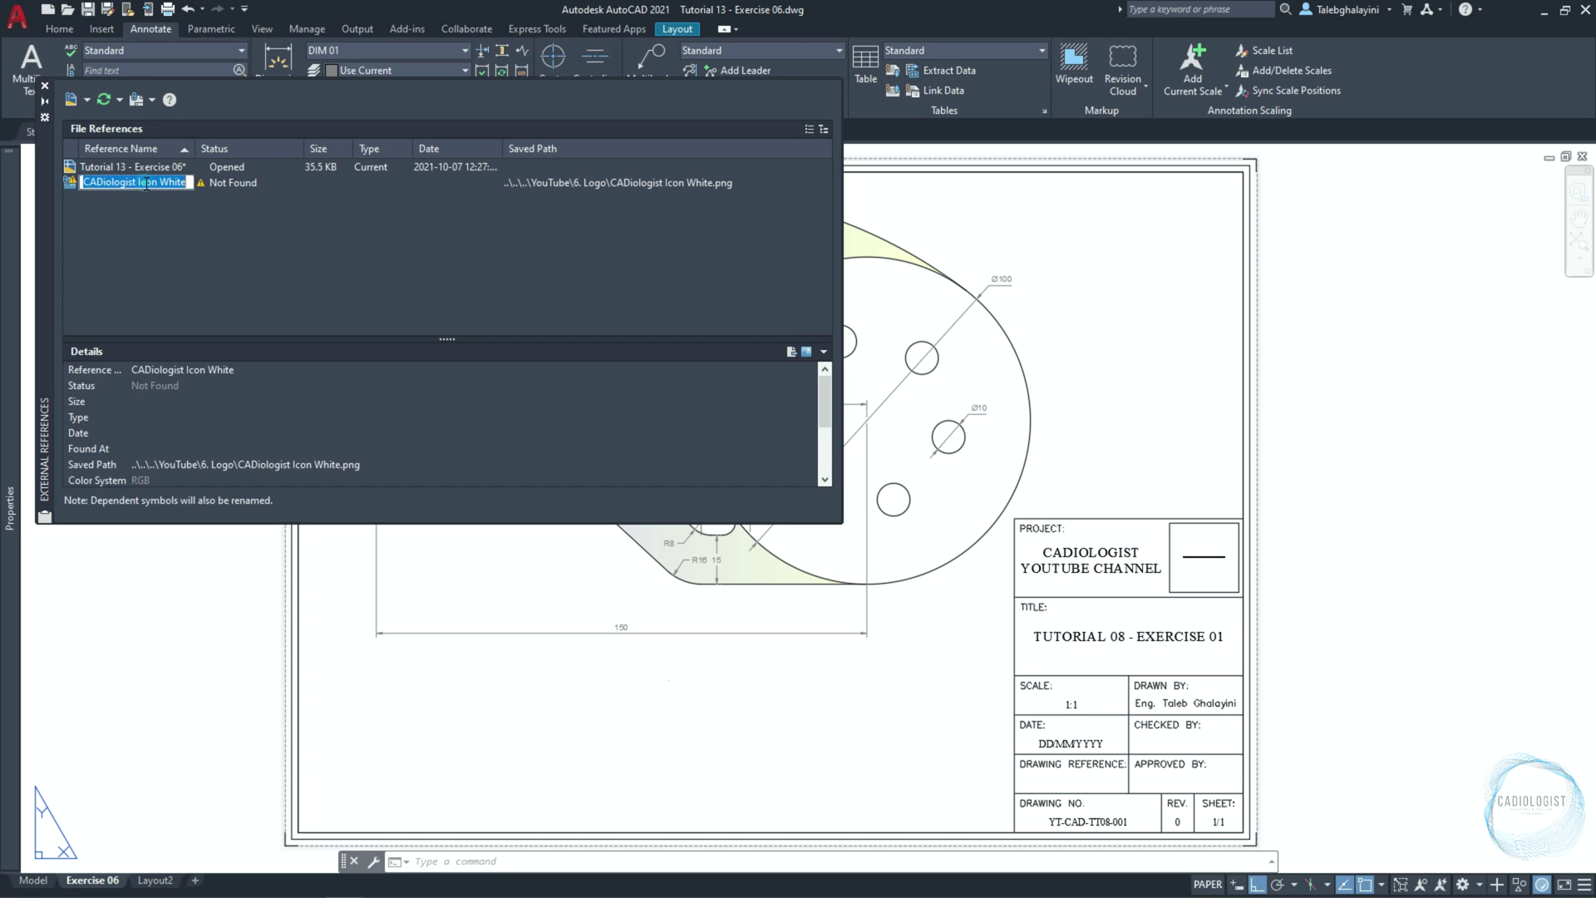
double_click(254, 187)
left_click(708, 336)
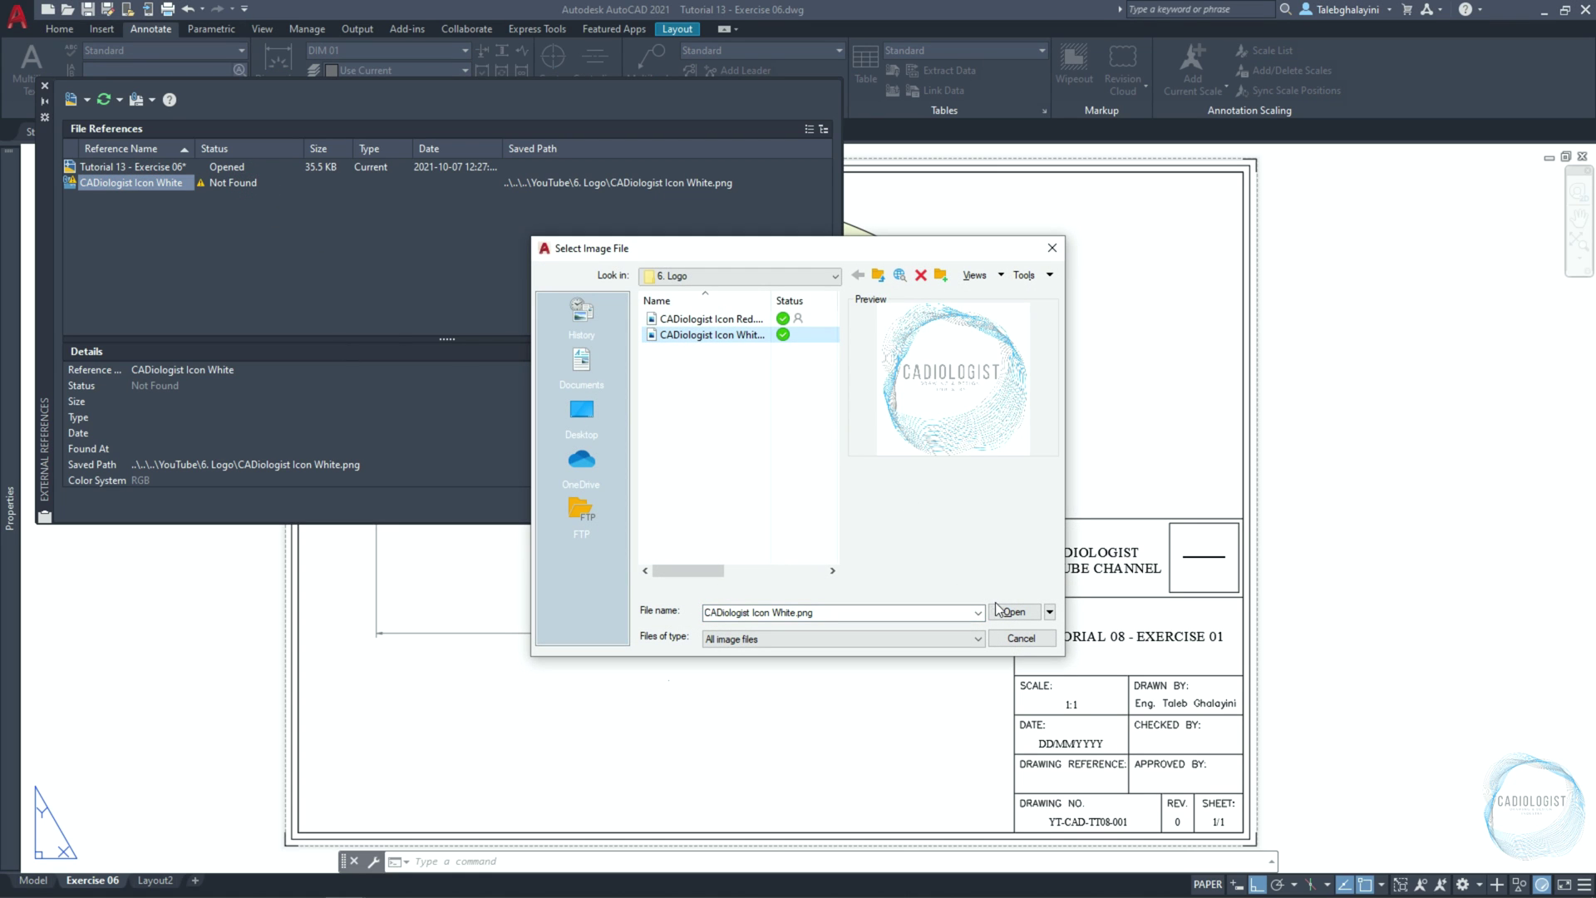
left_click(1008, 612)
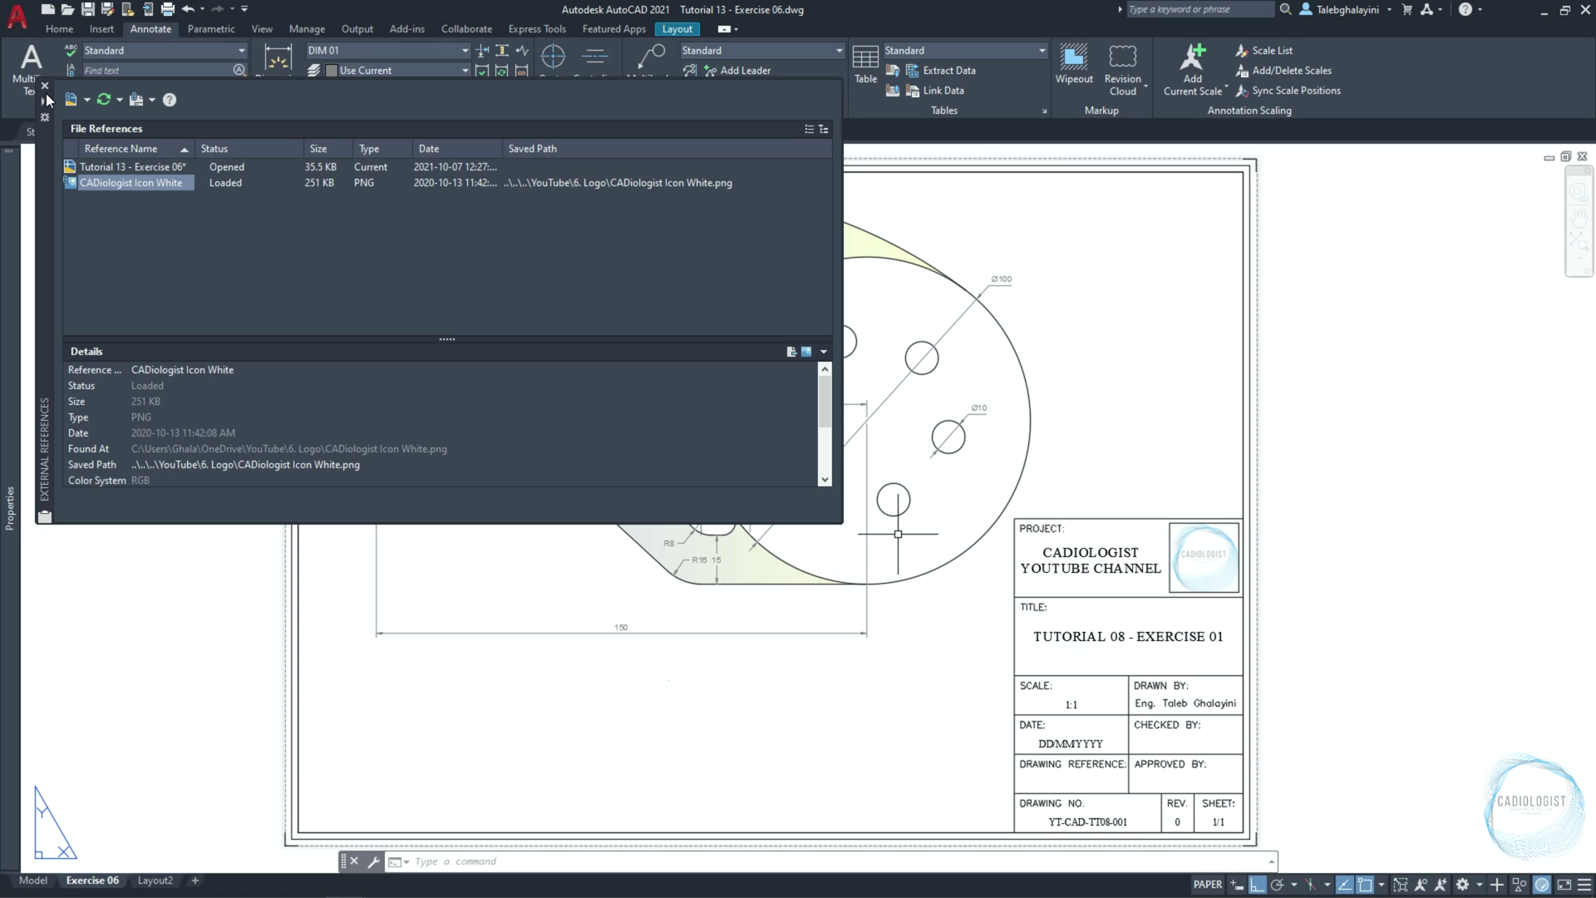
left_click(46, 86)
left_click(1129, 637)
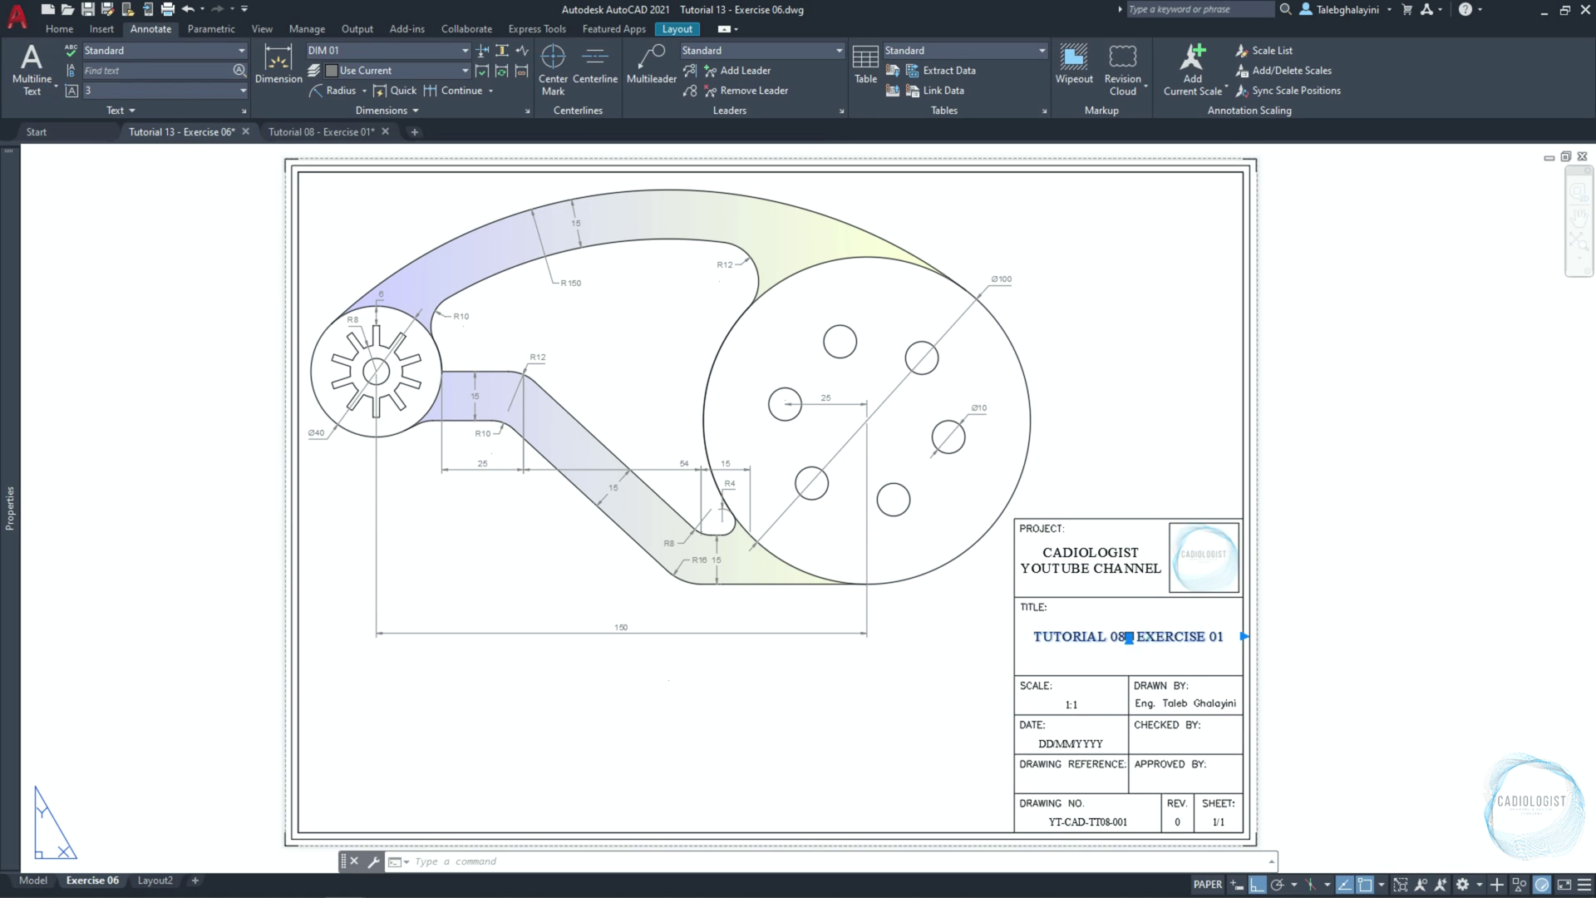
Change the title text to TUTORIAL 13 - EXERCISE 06
double_click(1129, 637)
key("BackSpace")
key("BackSpace")
type("13")
key("End")
key("BackSpace")
type("6")
left_click(1086, 707)
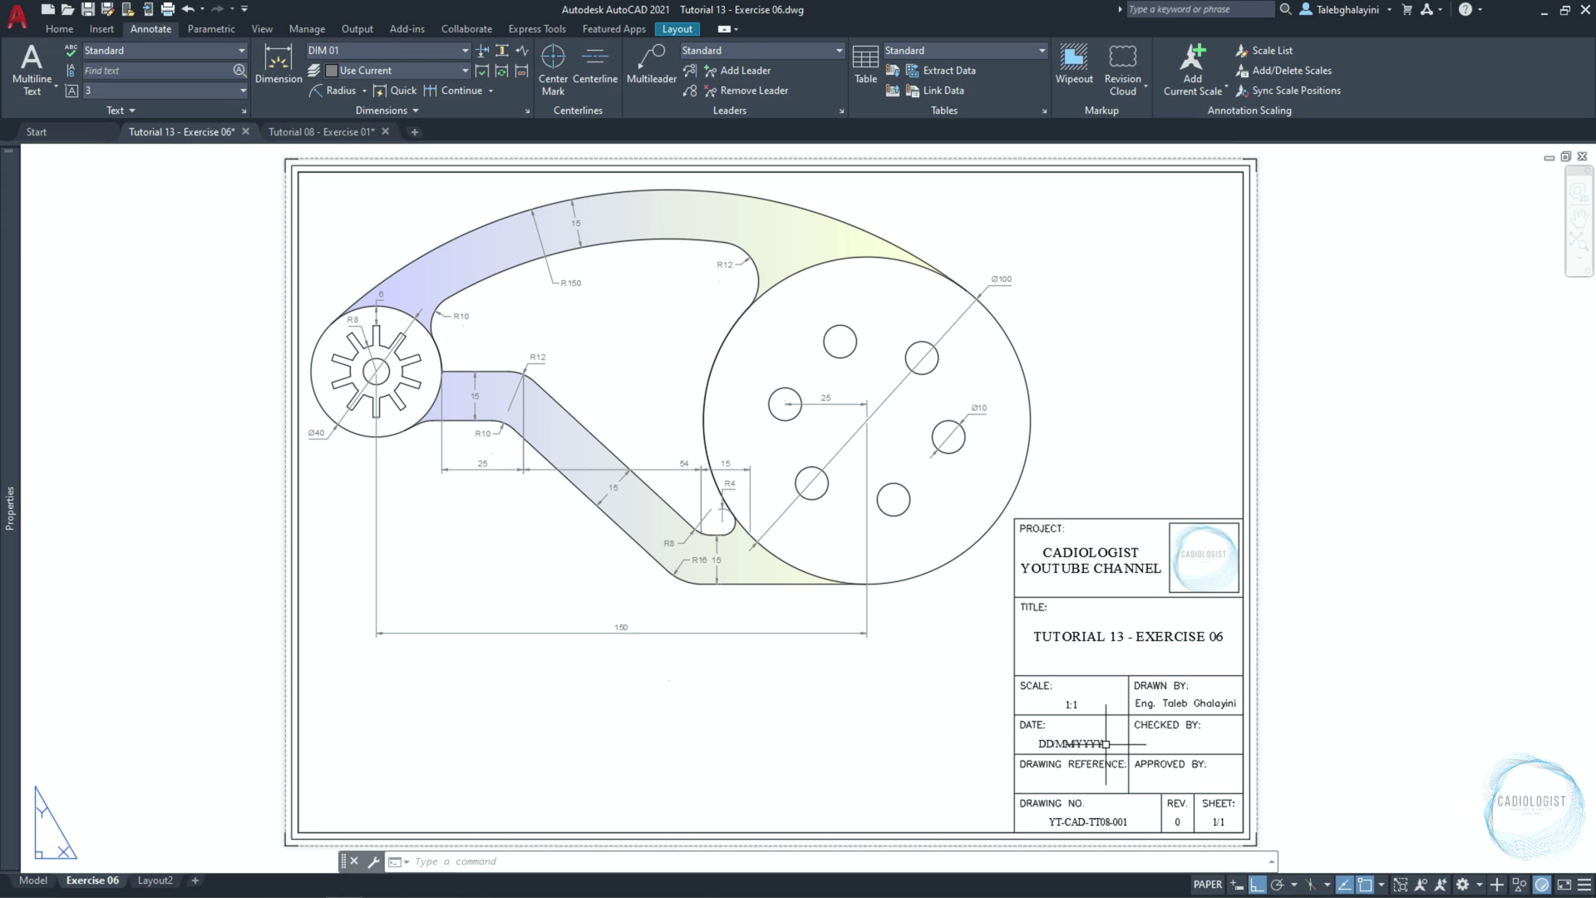
Change the drawing number to YT-CAD-TT13-EX-006
scroll(1110, 819, "up", 6)
middle_click_drag(1045, 819, 1015, 665)
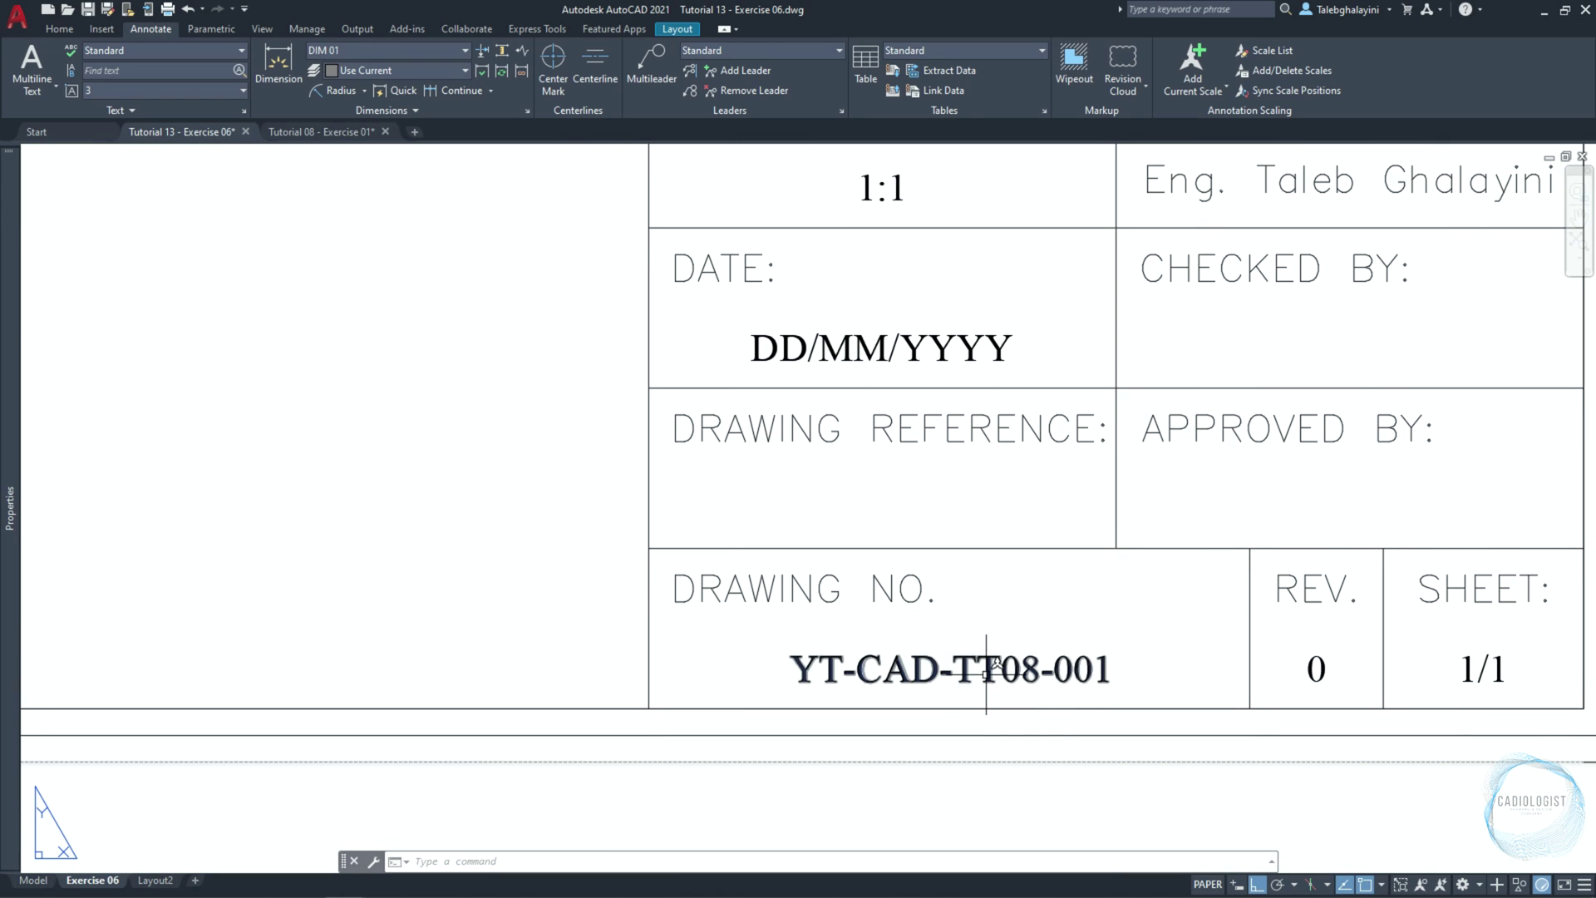
double_click(989, 667)
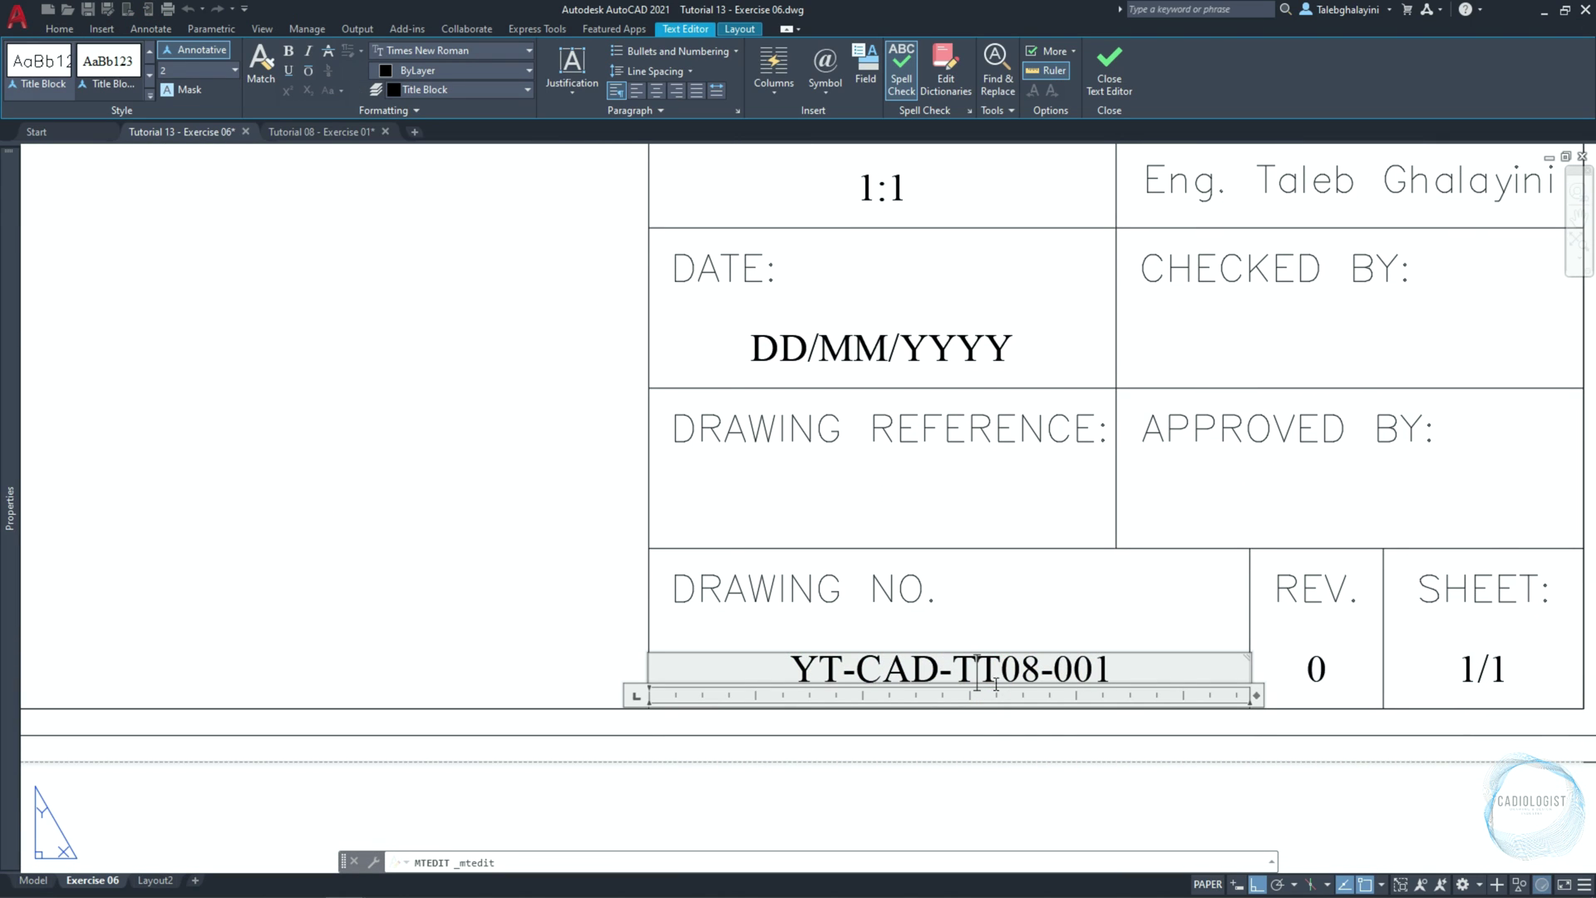
left_click(1037, 666)
key("BackSpace")
key("BackSpace")
type("13-EX")
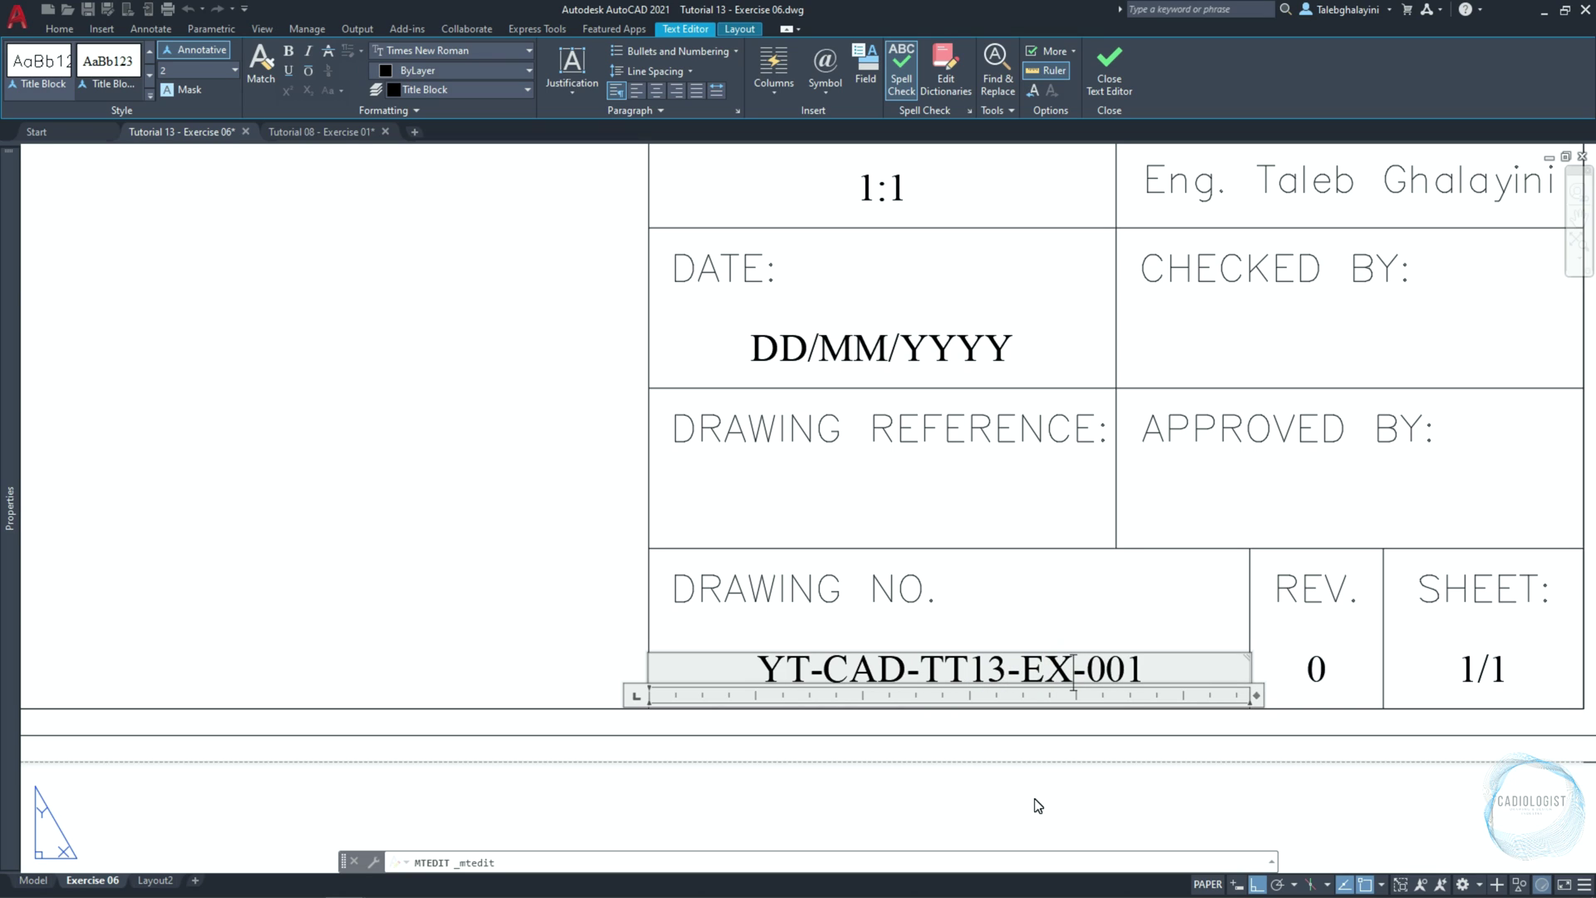
left_click(1149, 667)
key("BackSpace")
type("6")
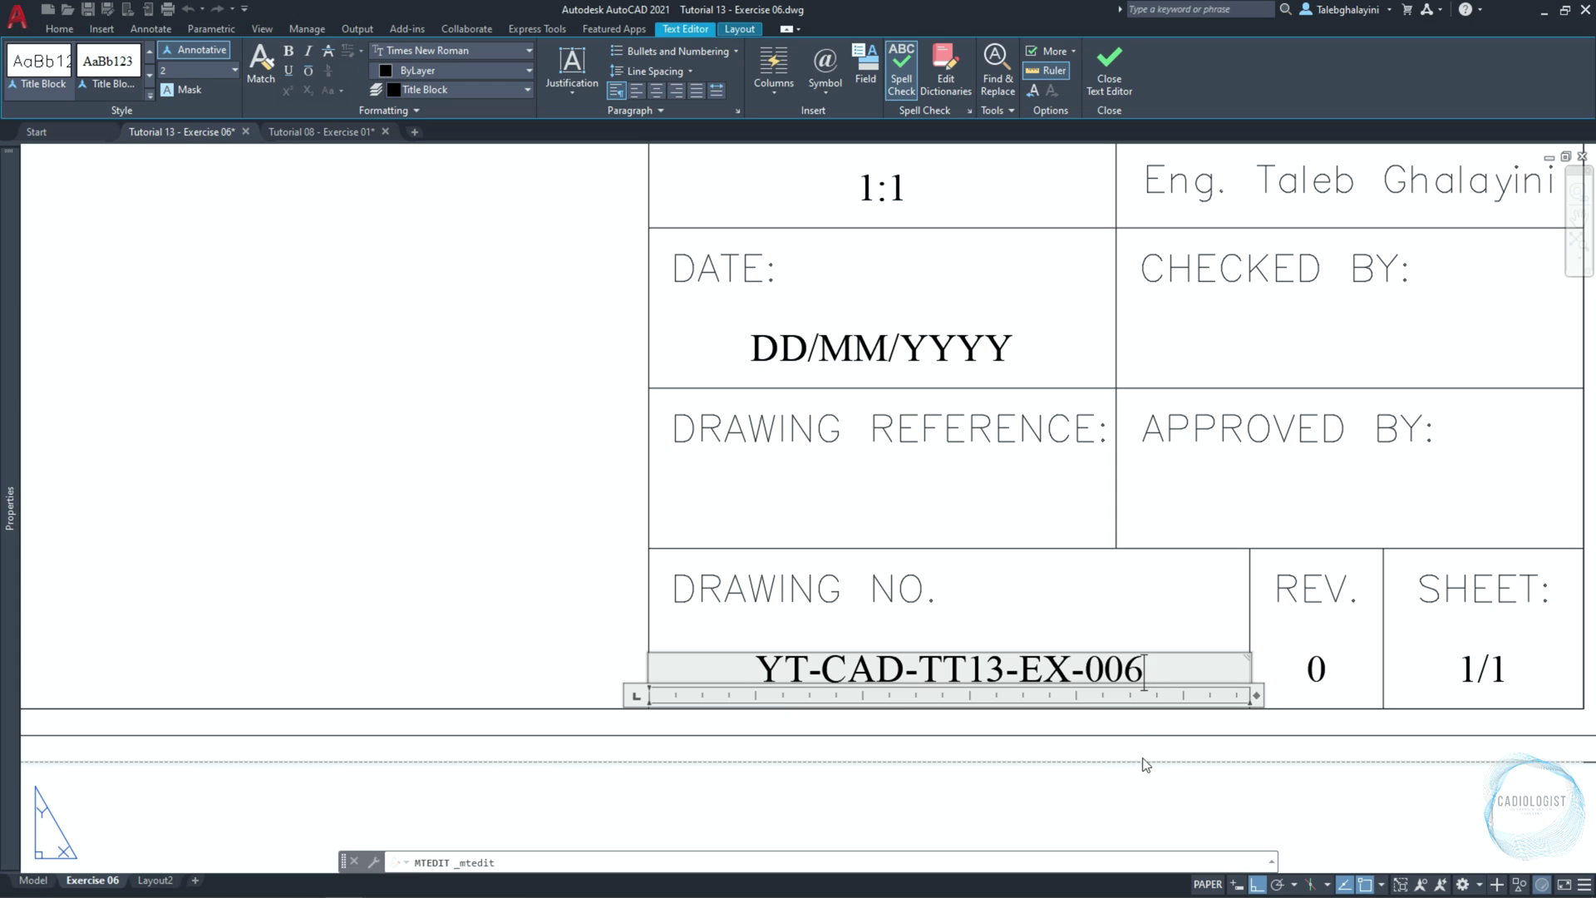
left_click(1143, 765)
Zoom to extents and start plotting the sheet with Ctrl+P
type("z")
key("Return")
type("e")
key("Return")
key("ctrl+p")
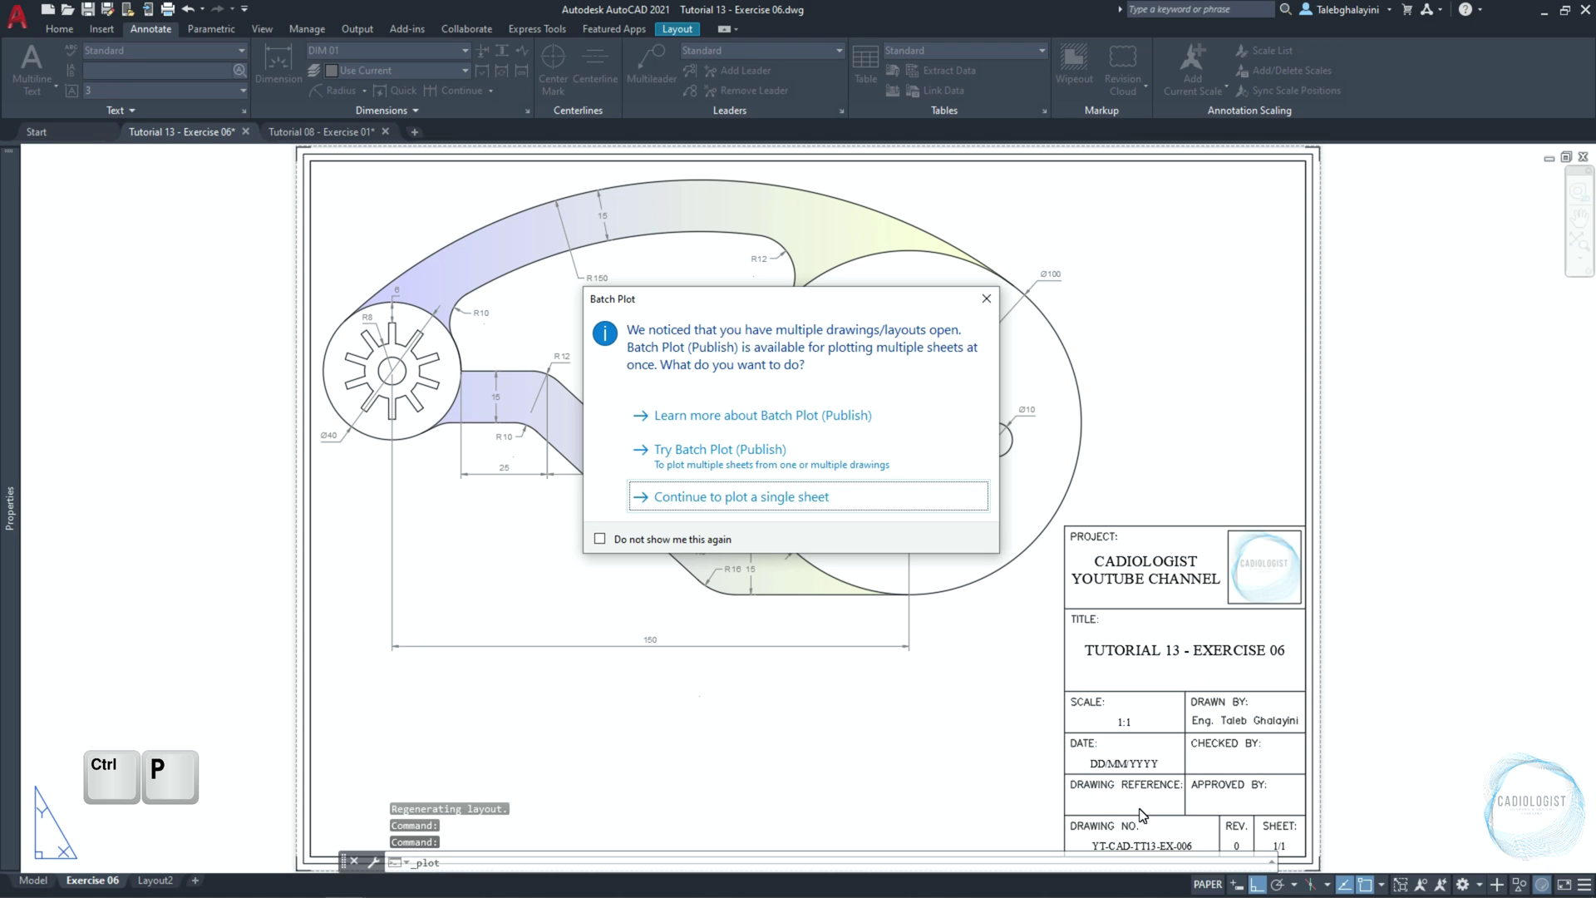
Plot the single sheet to PDF after checking it in the preview
key("Return")
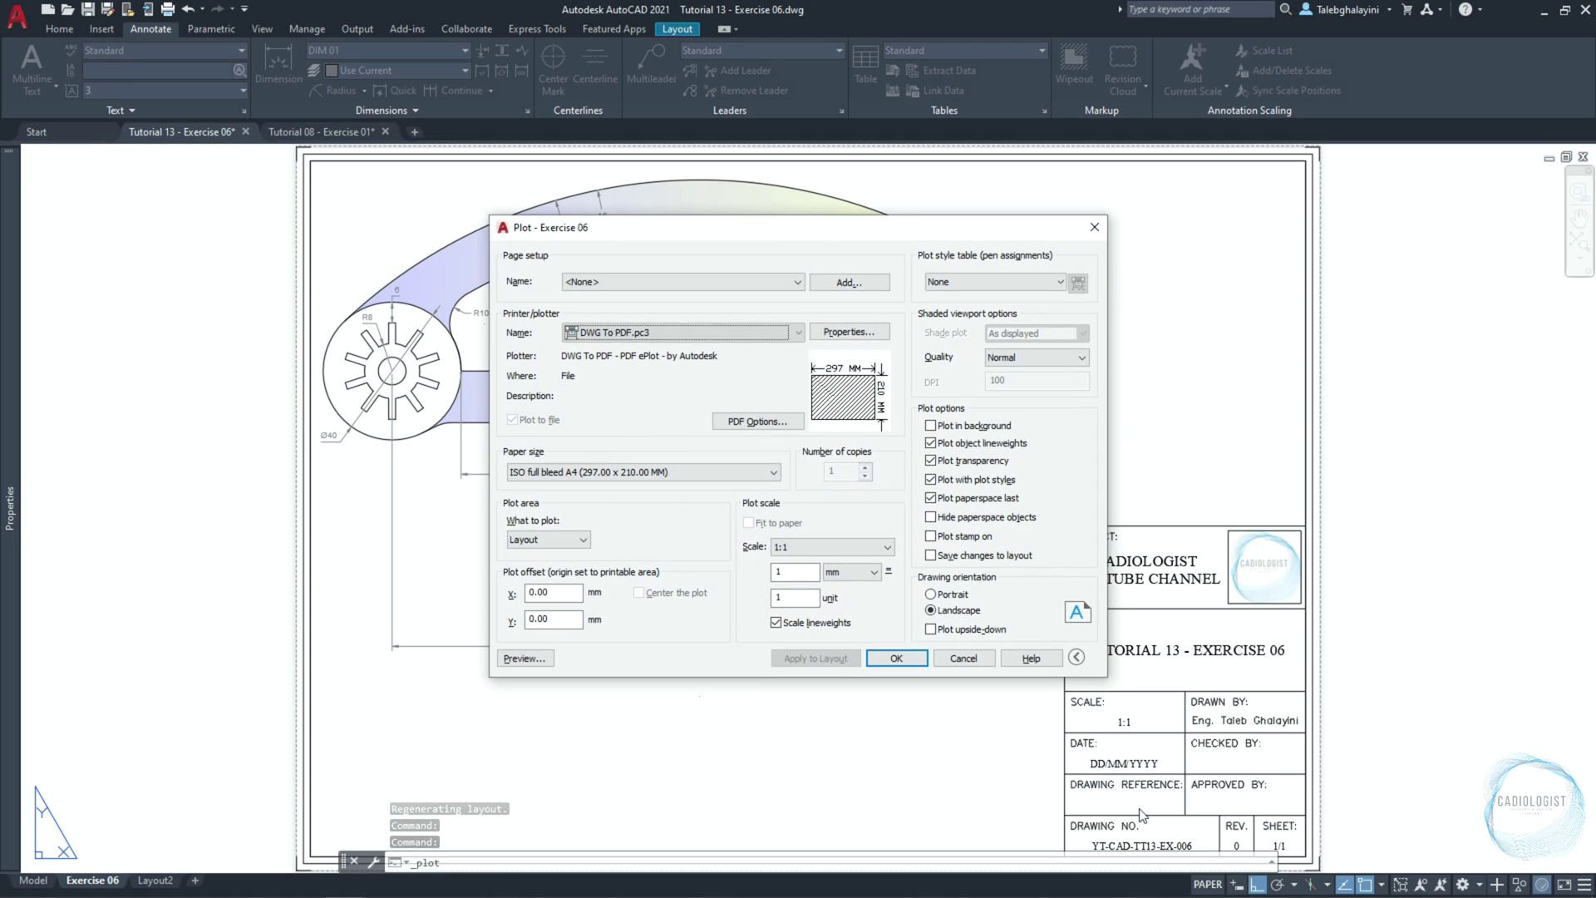
left_click(523, 659)
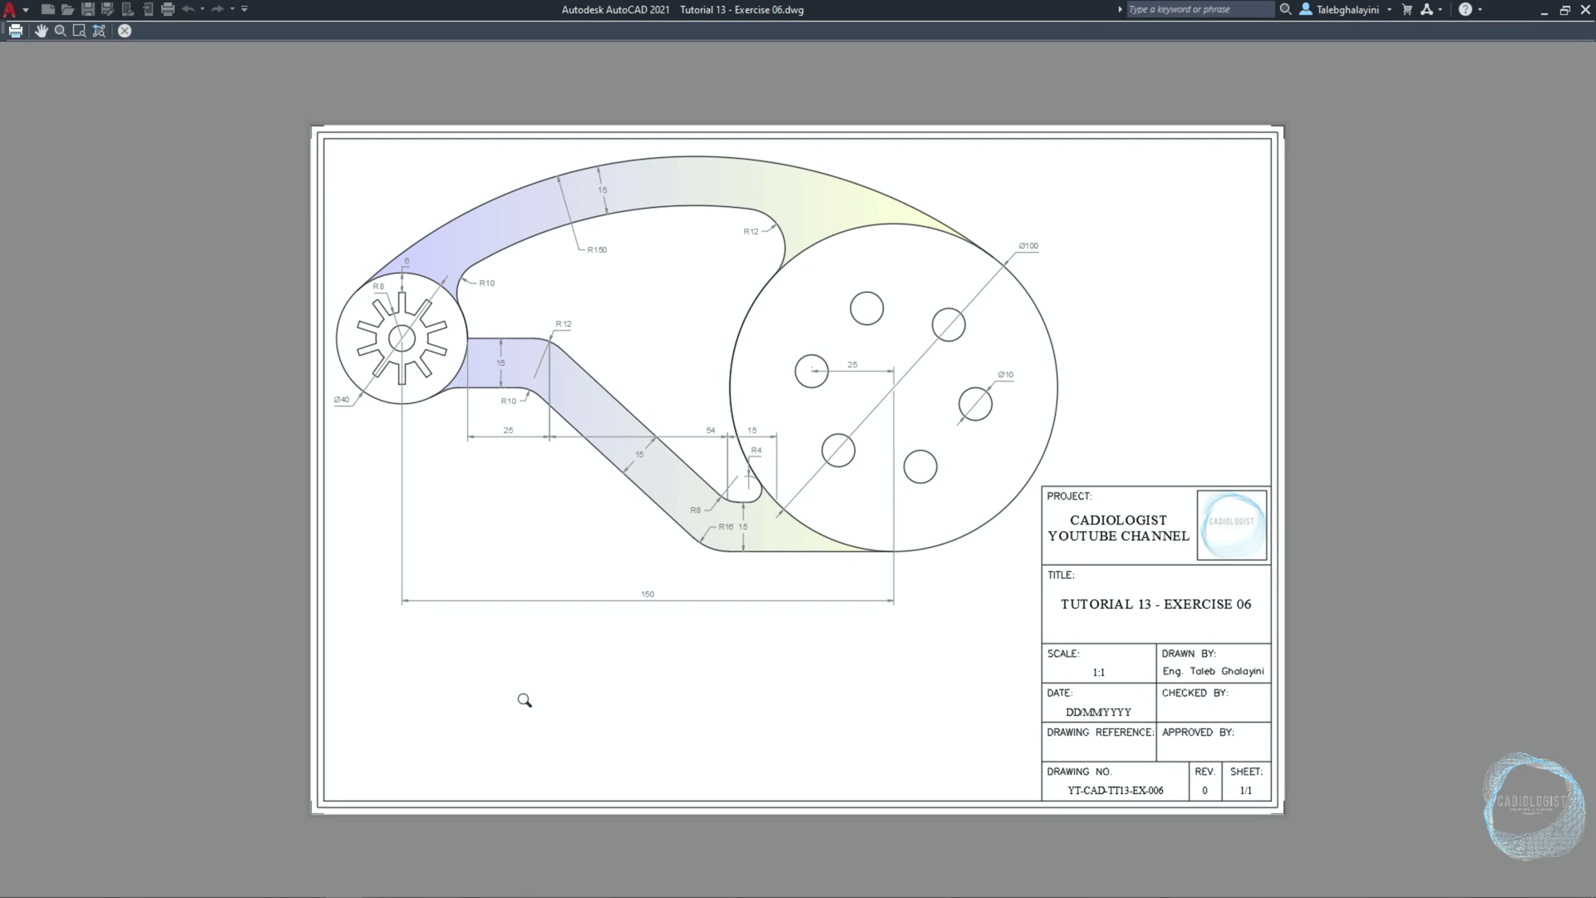
left_click(17, 31)
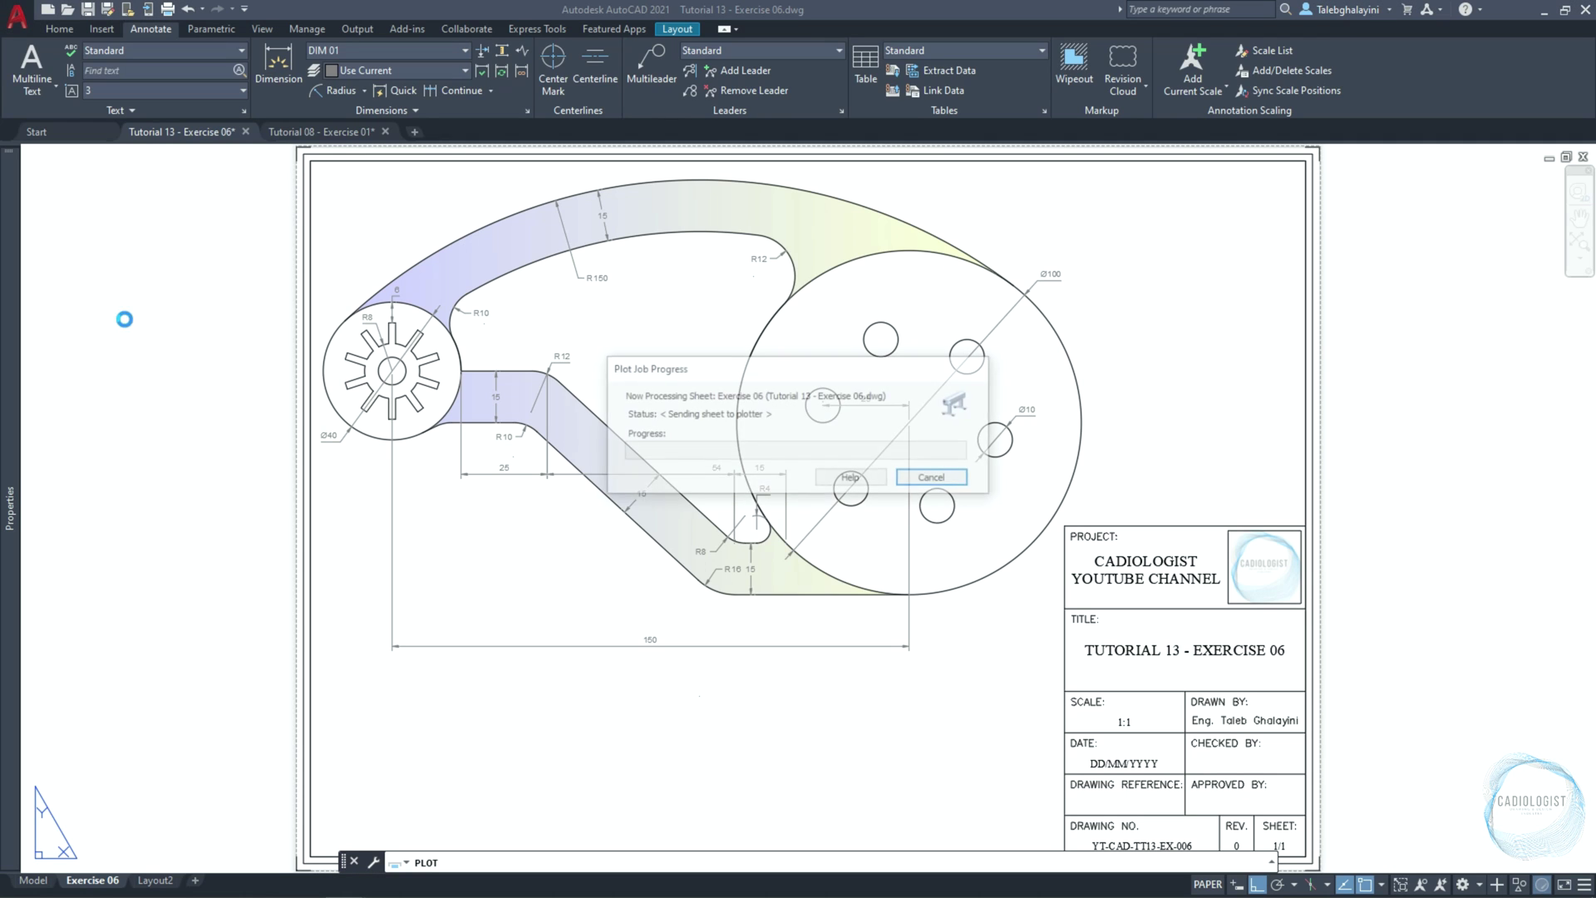
Save the PDF as Tutorial 13 - Exercise 06.pdf in the Basic 2D AutoCAD Exercises PDF folder
left_click(586, 394)
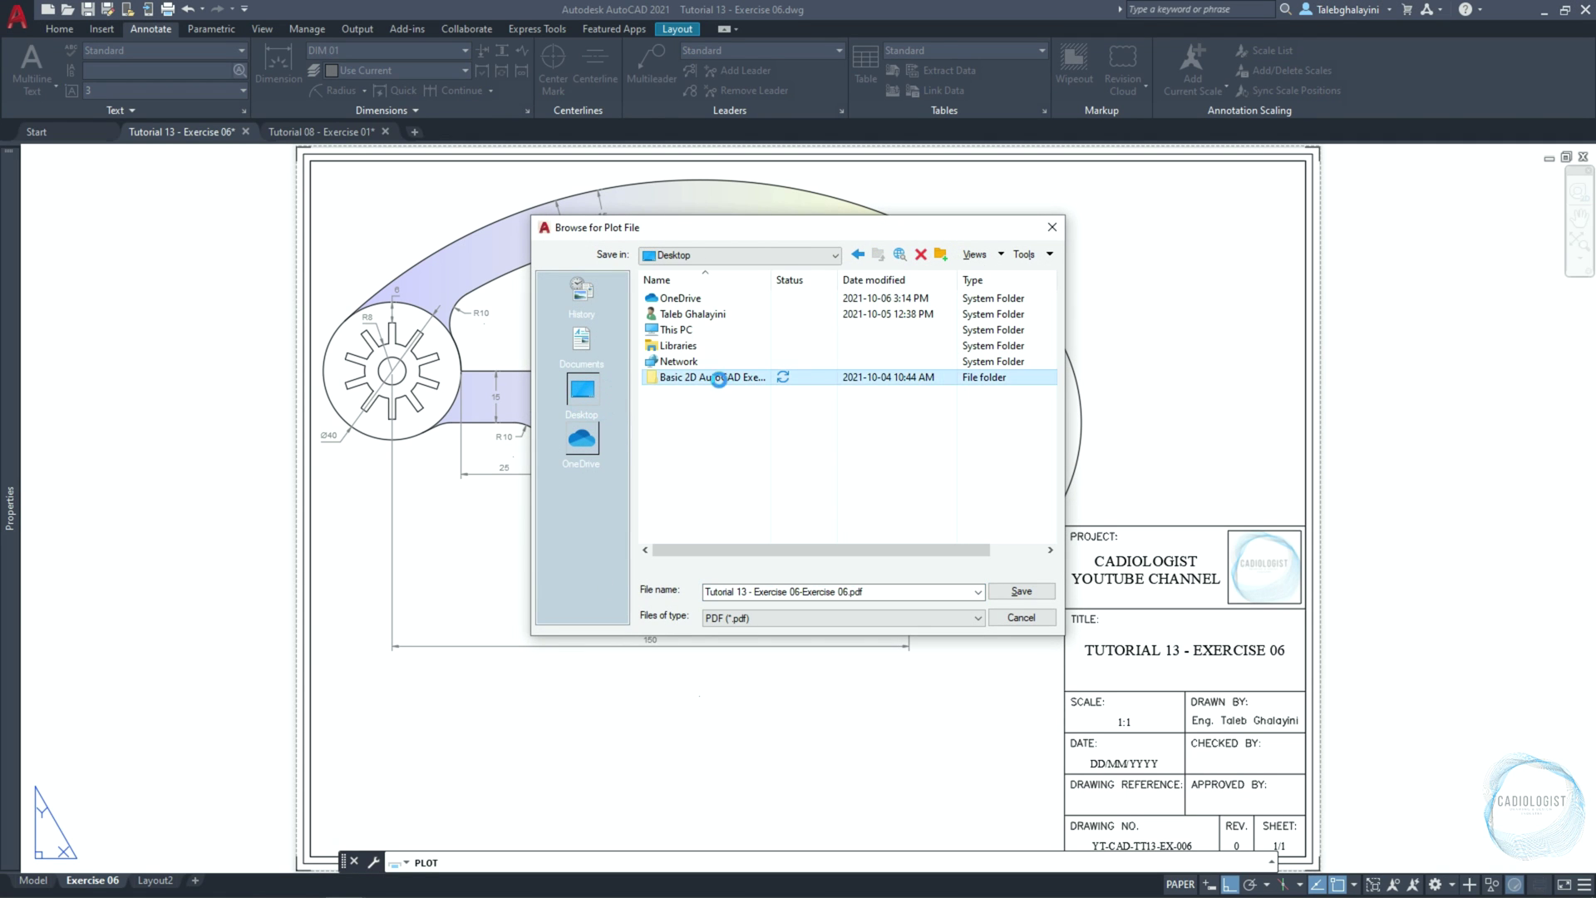
double_click(720, 375)
double_click(695, 314)
left_click(698, 360)
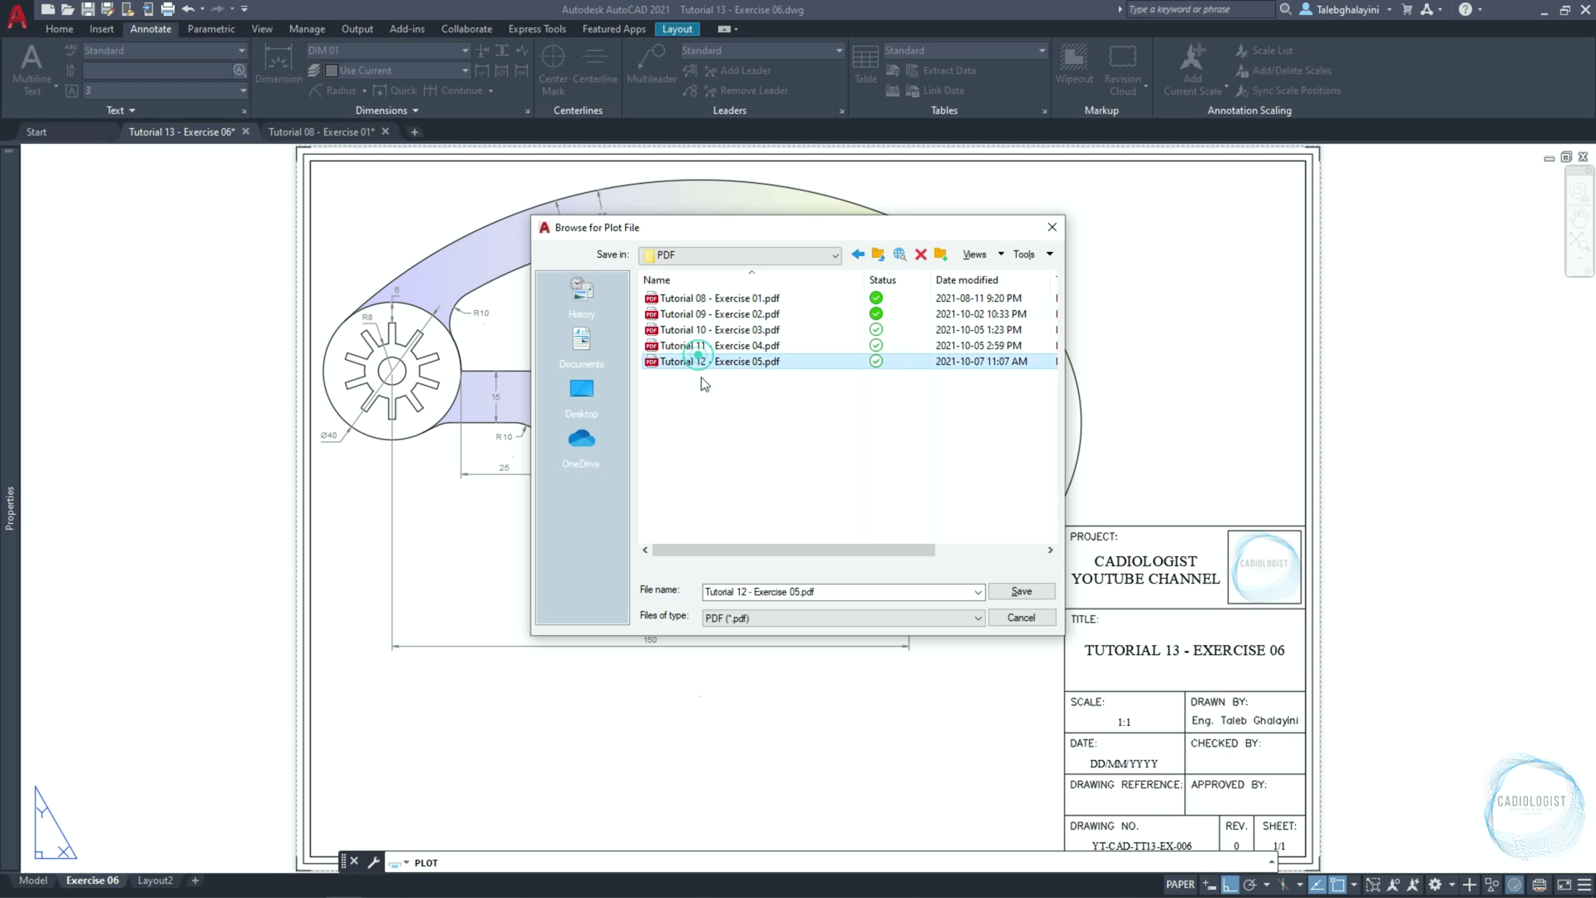
left_click(748, 593)
key("BackSpace")
type("3")
left_click(791, 592)
key("BackSpace")
type("6")
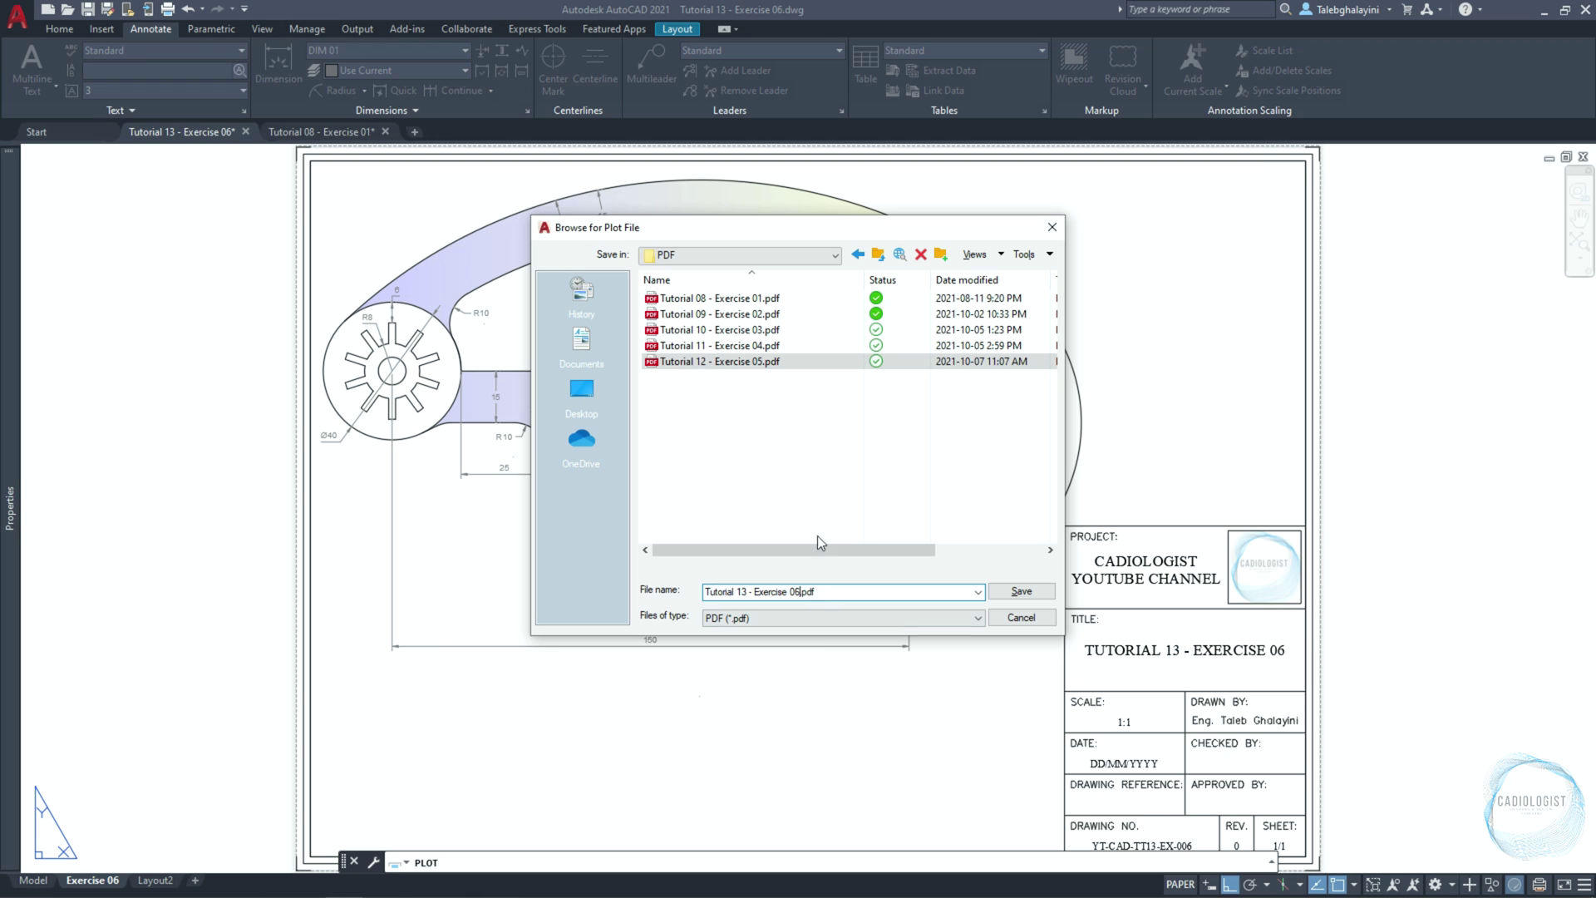
left_click(1021, 591)
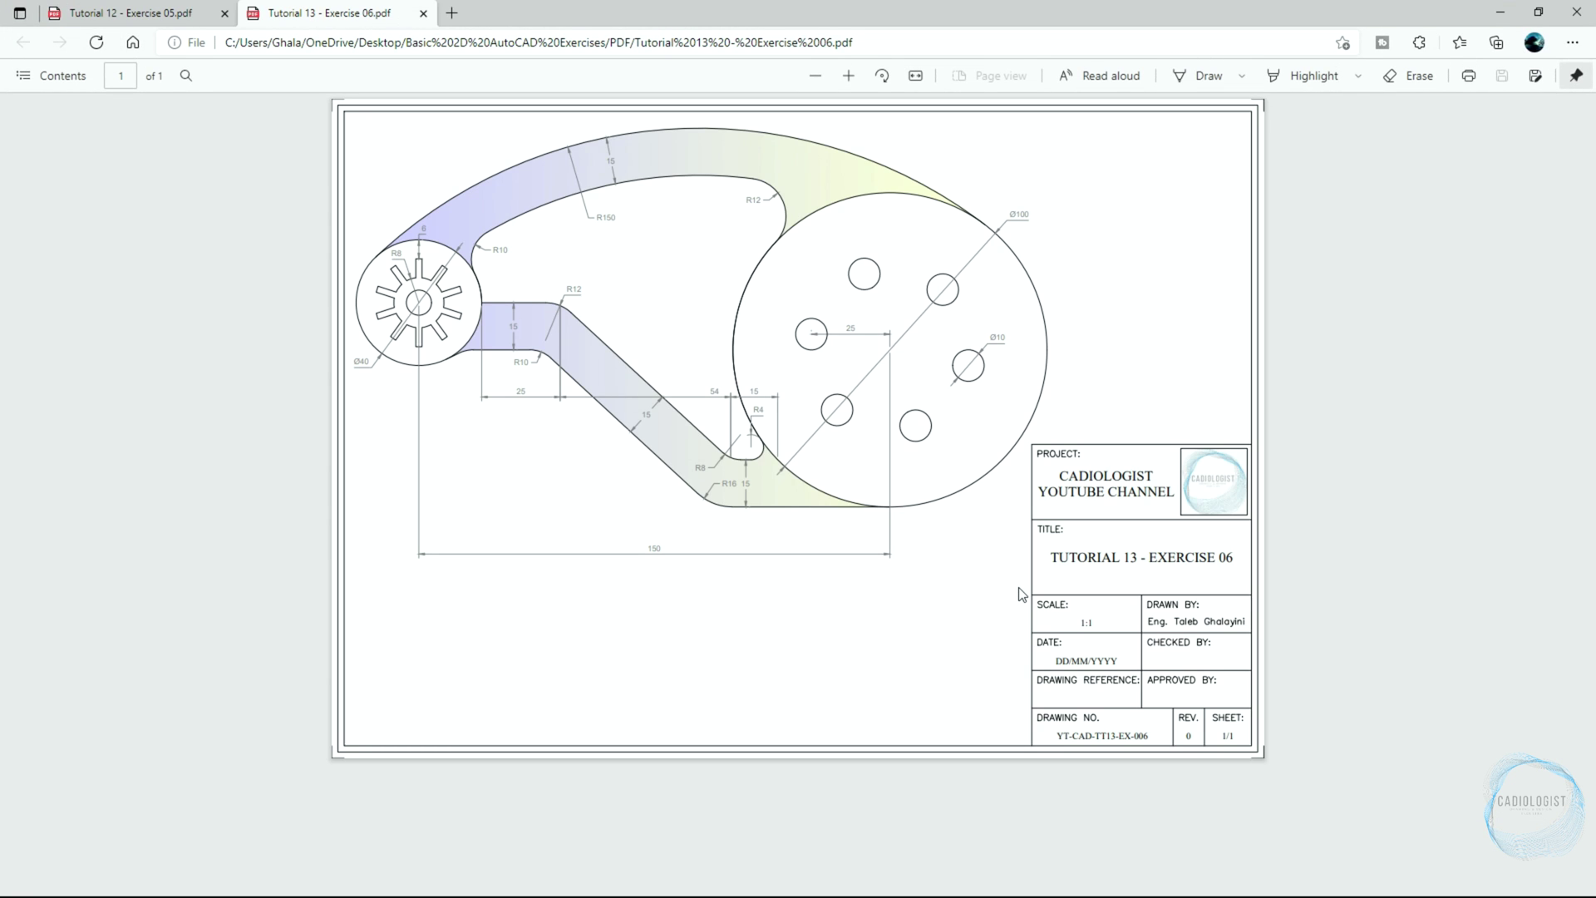
View the plotted PDF fitted to width in Edge, then return to AutoCAD and dismiss the plot-complete notice
left_click(914, 76)
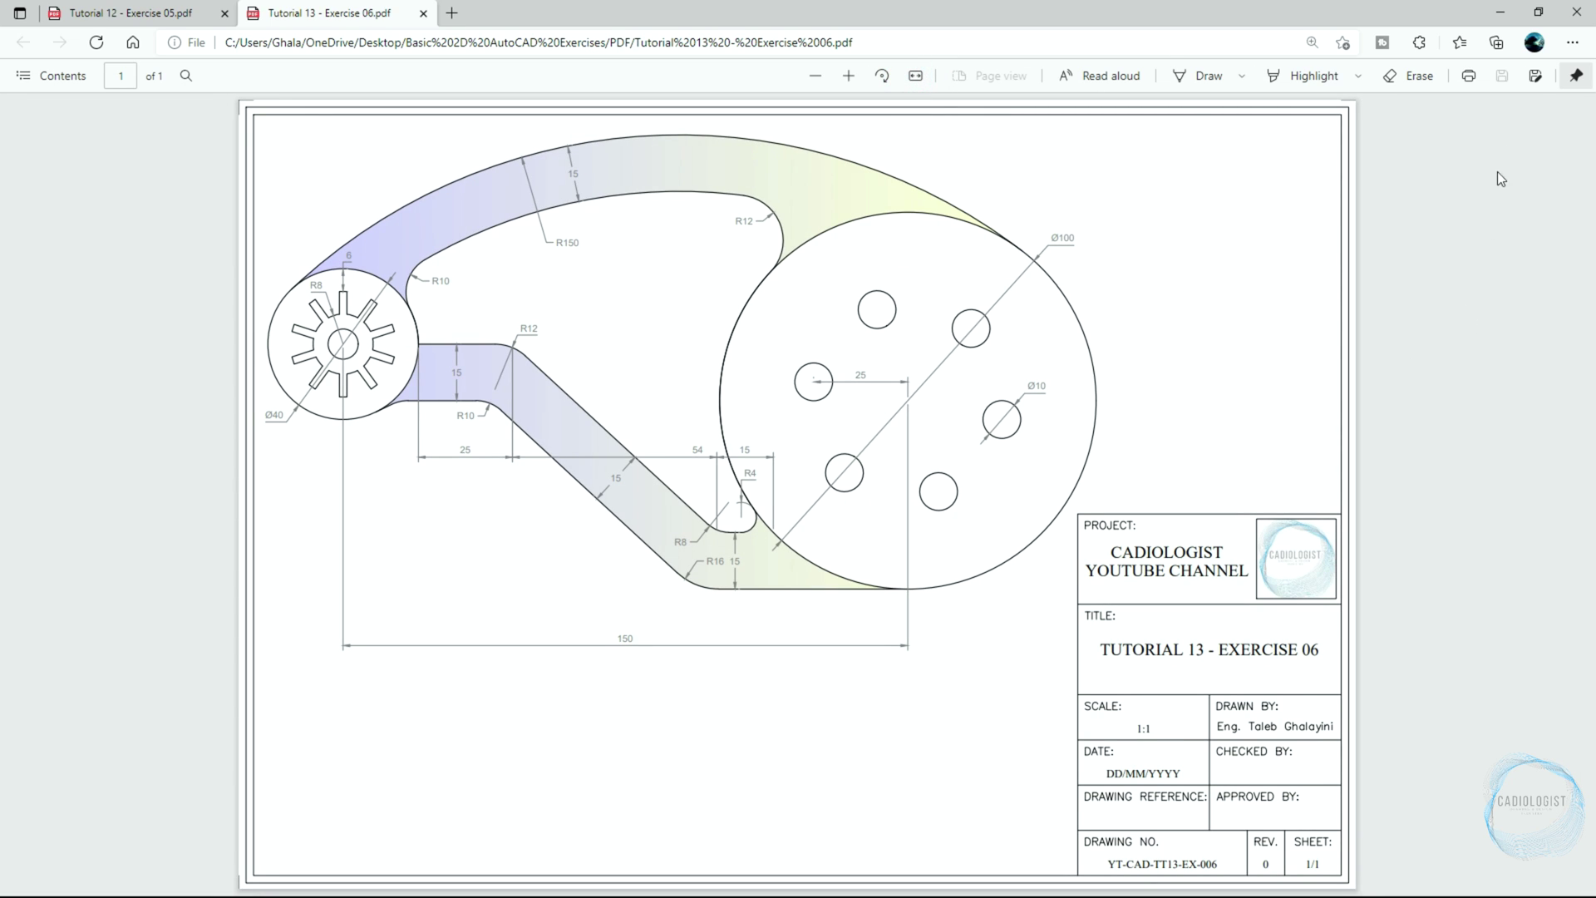
left_click(1501, 13)
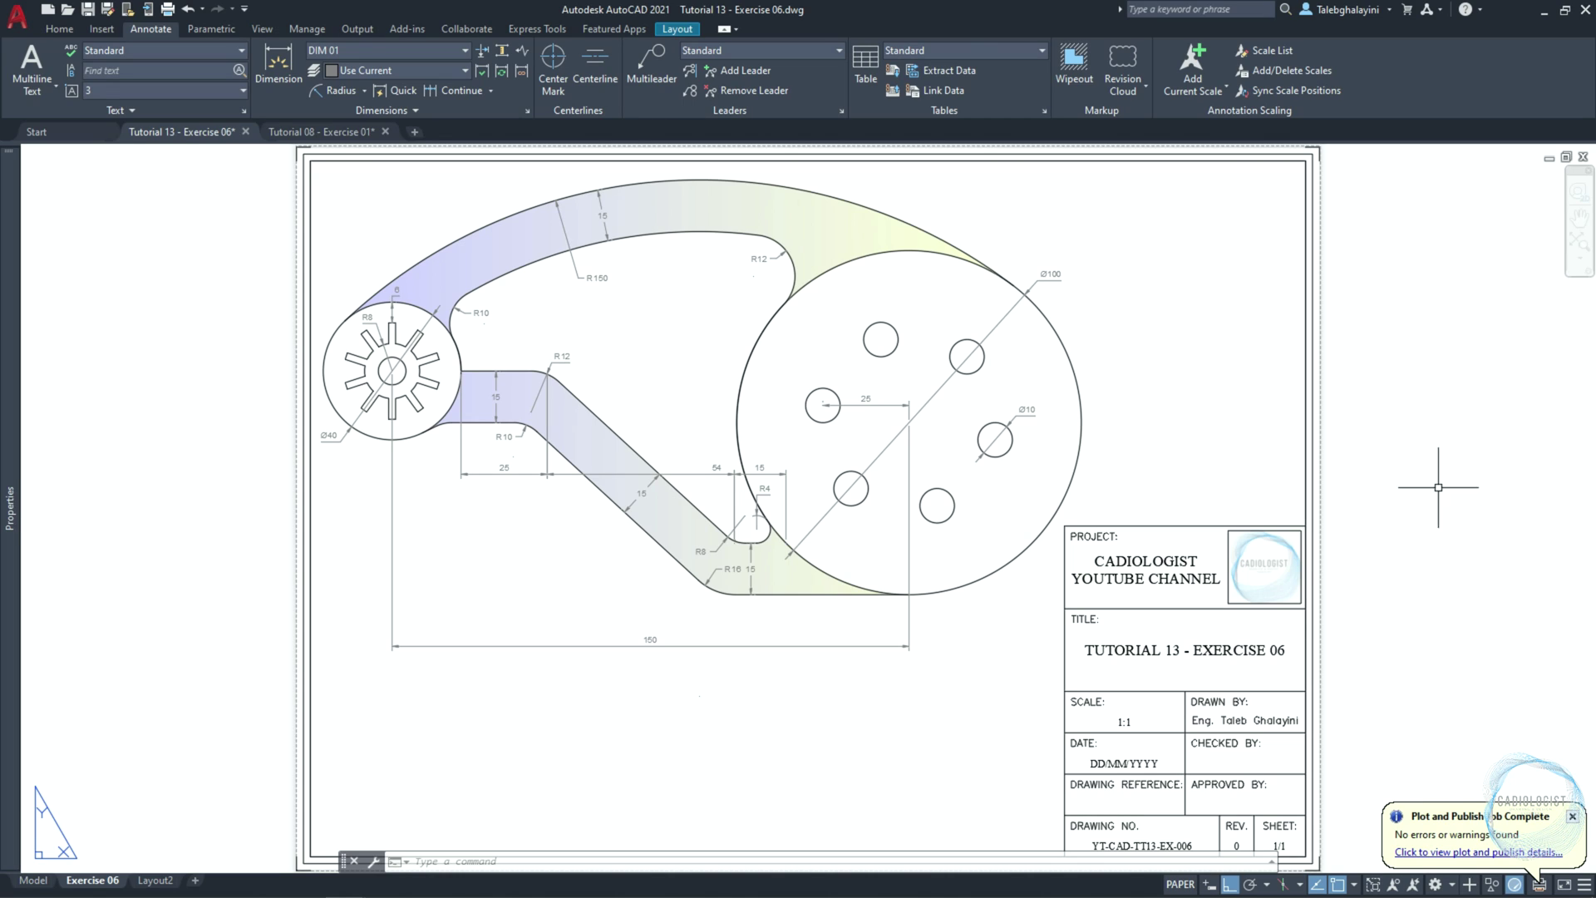
left_click(1572, 816)
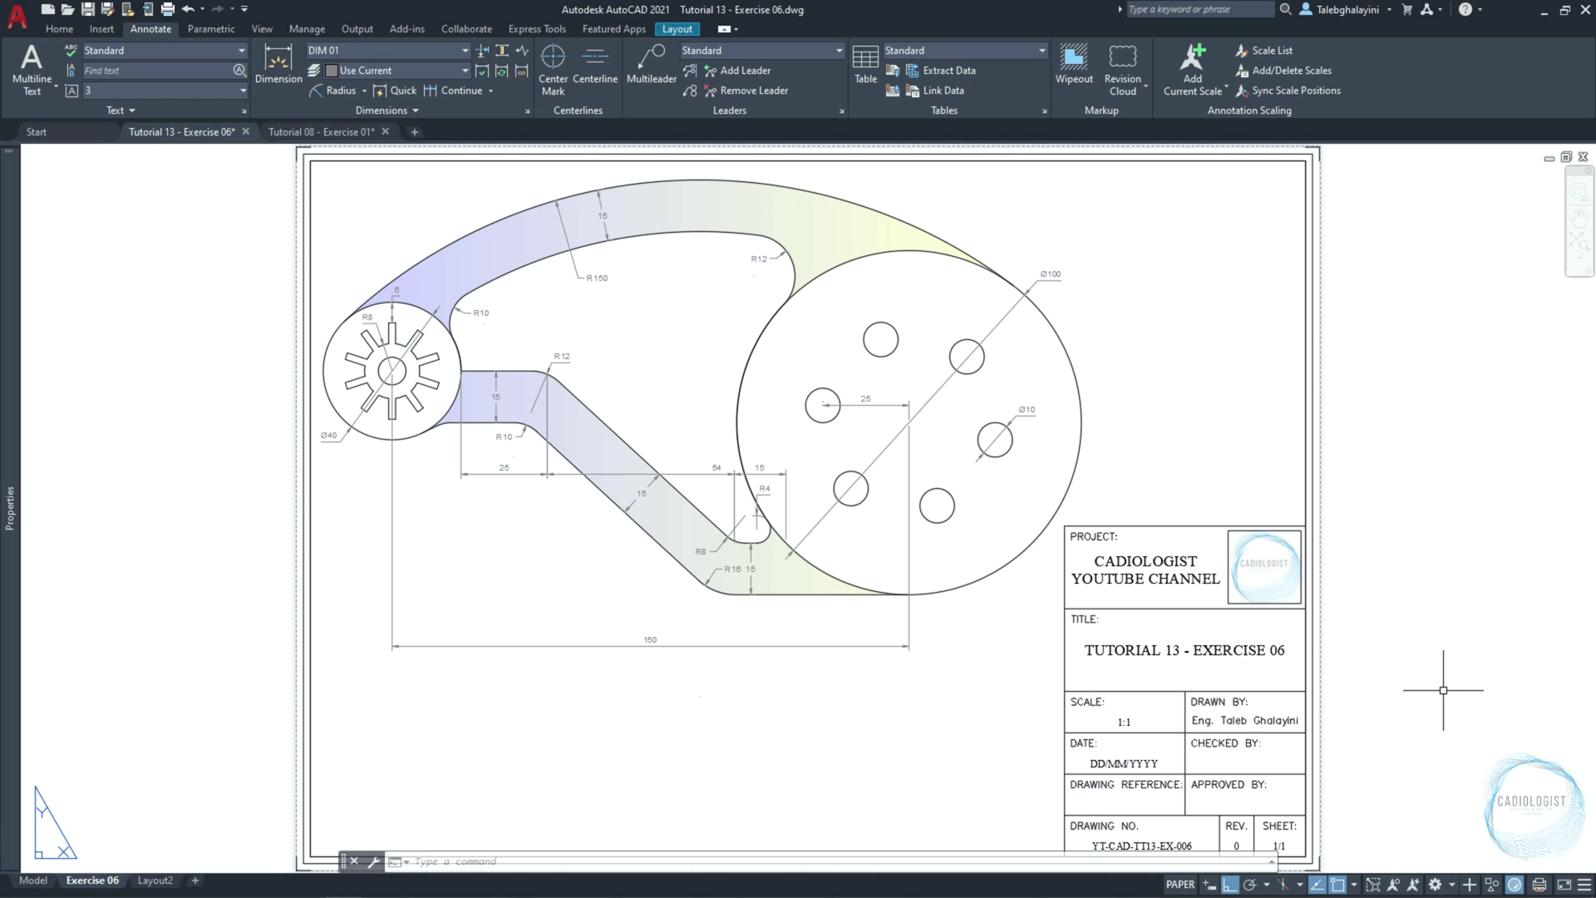